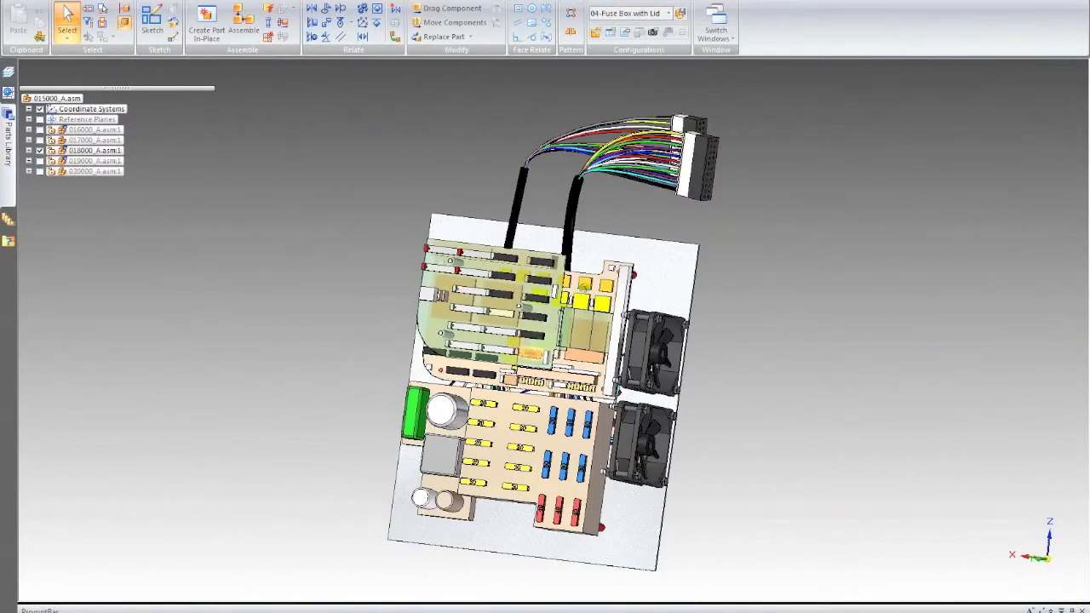
# Locate the base plate part 003823_A.psm in the assembly structure and activate it
pyautogui.moveTo(584, 294); pyautogui.dragTo(504, 235, button='middle')
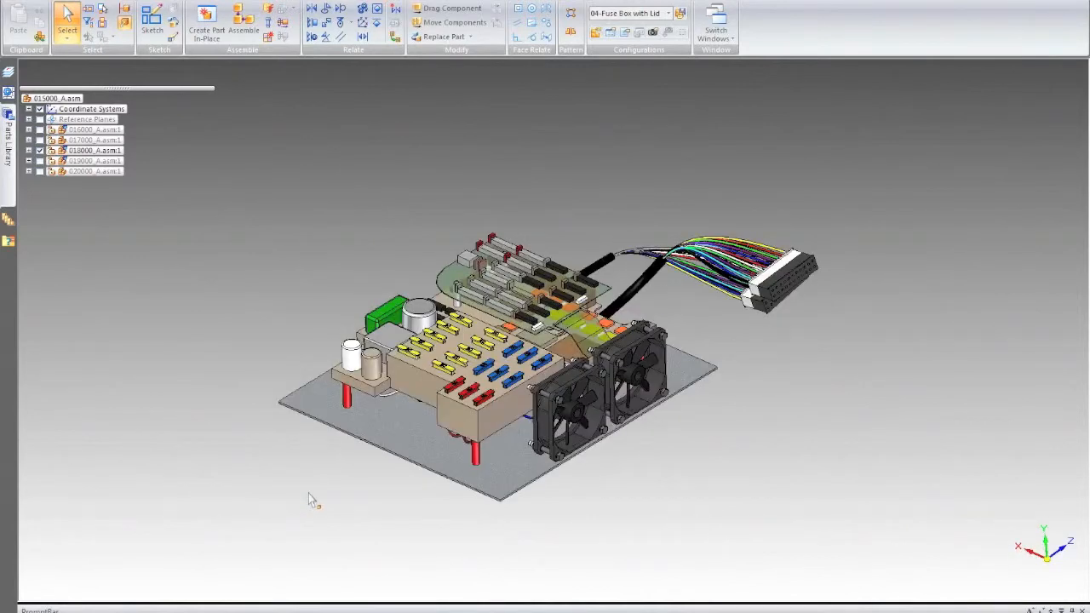
pyautogui.click(402, 430)
pyautogui.rightClick(403, 426)
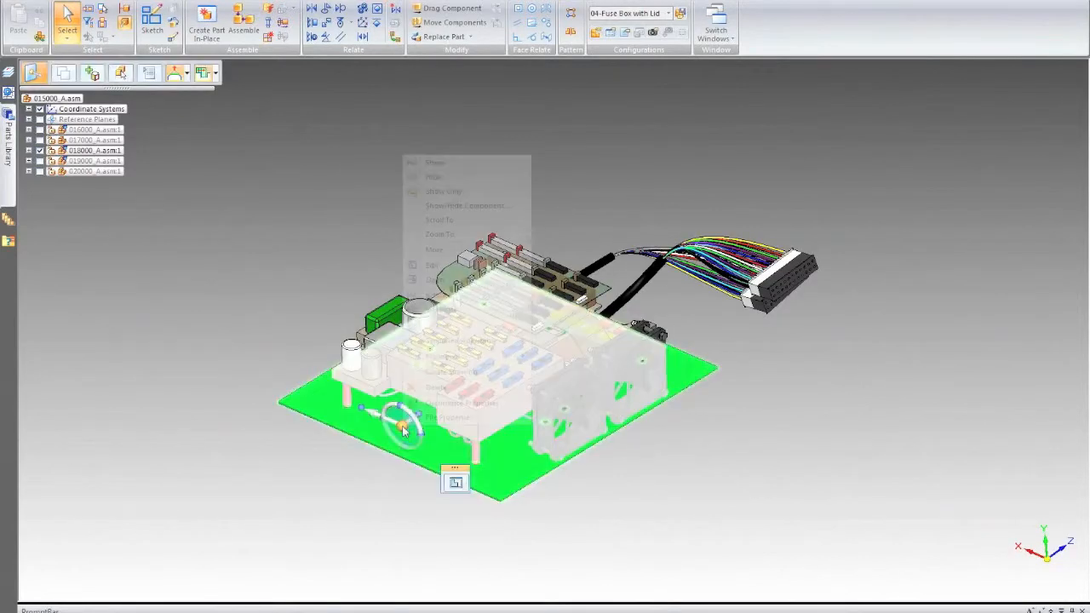
pyautogui.click(471, 224)
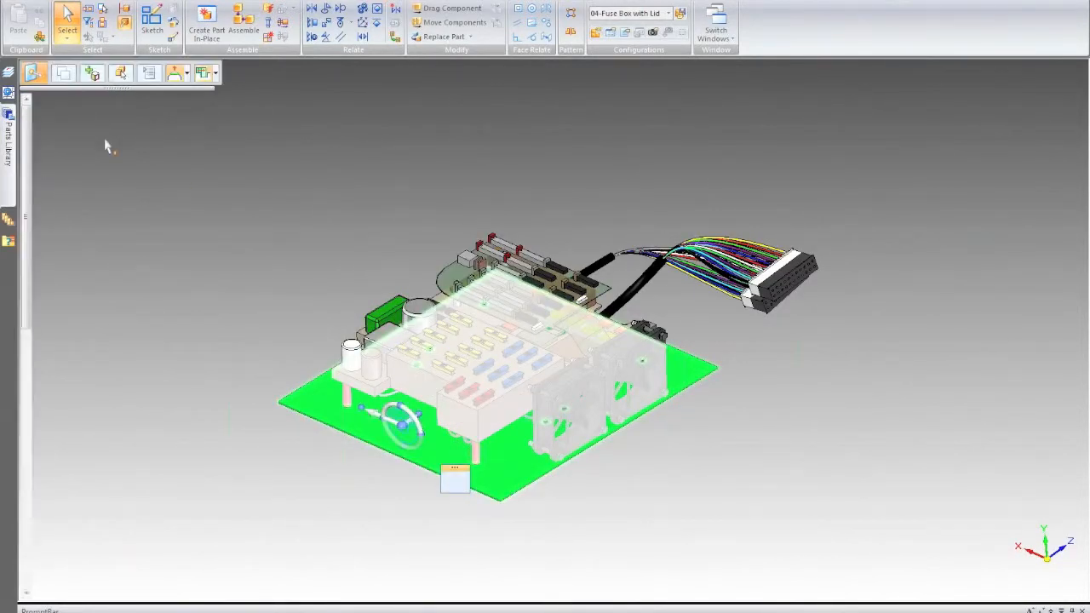
pyautogui.rightClick(134, 266)
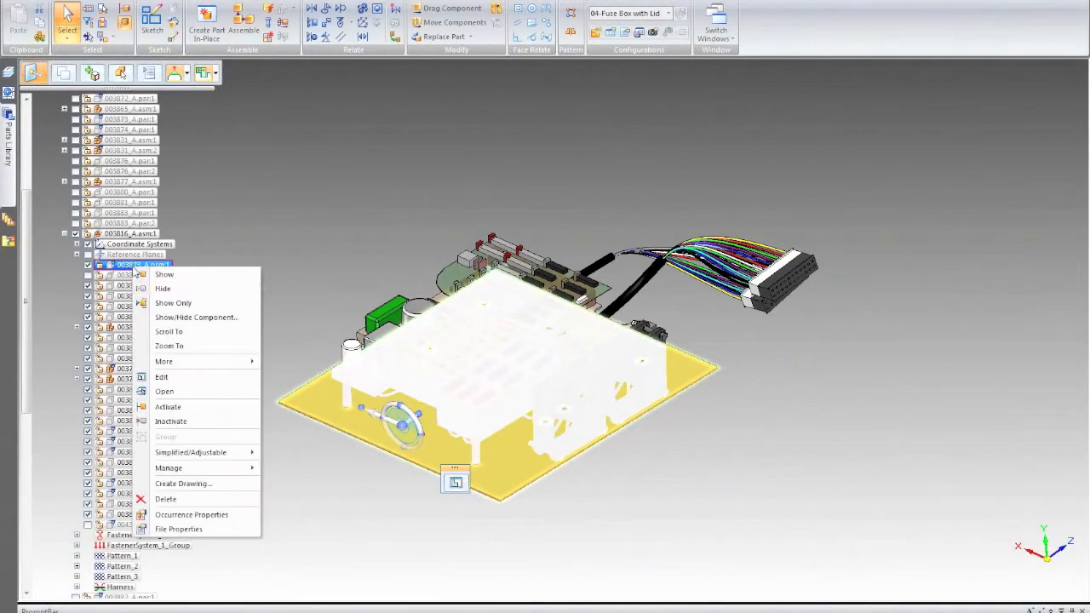
pyautogui.click(183, 408)
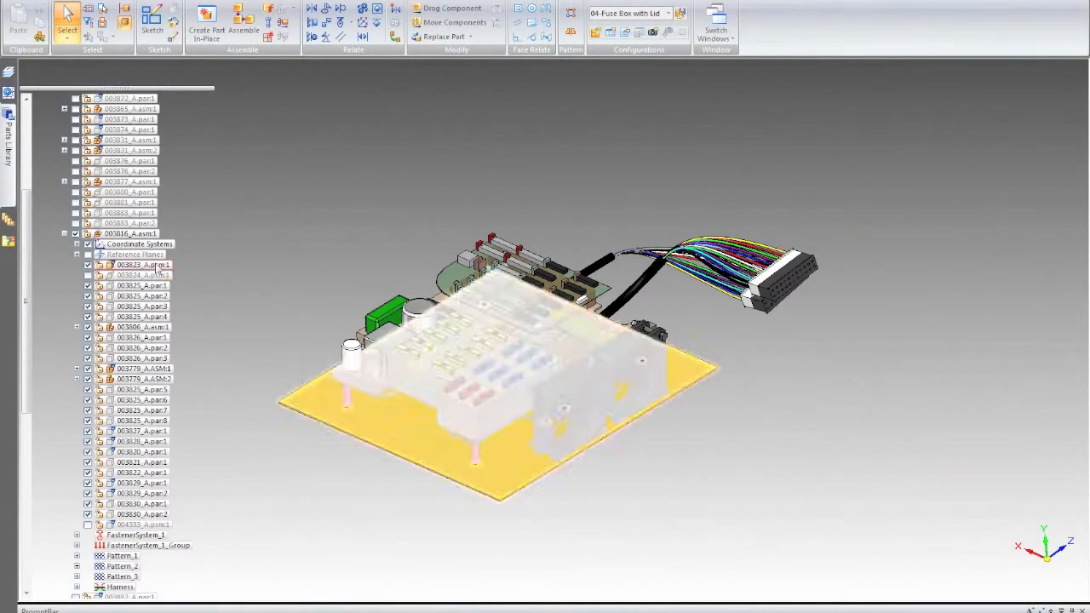
# Edit the base plate 003823_A.psm in place, with the surrounding assembly components displayed for reference
pyautogui.rightClick(157, 267)
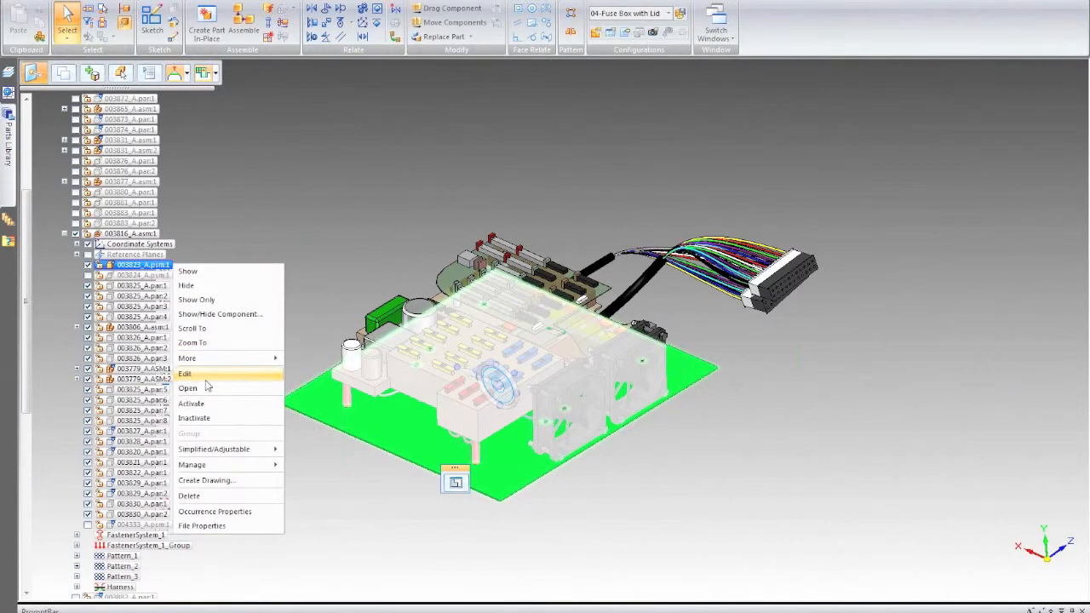
pyautogui.click(206, 378)
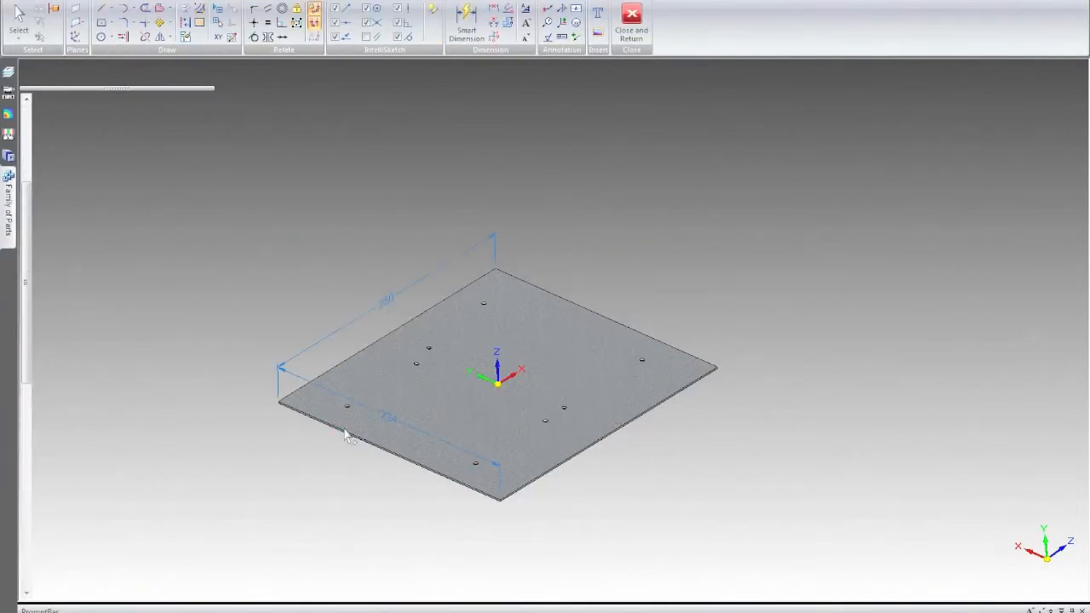
pyautogui.rightClick(153, 265)
pyautogui.click(307, 249)
pyautogui.click(310, 264)
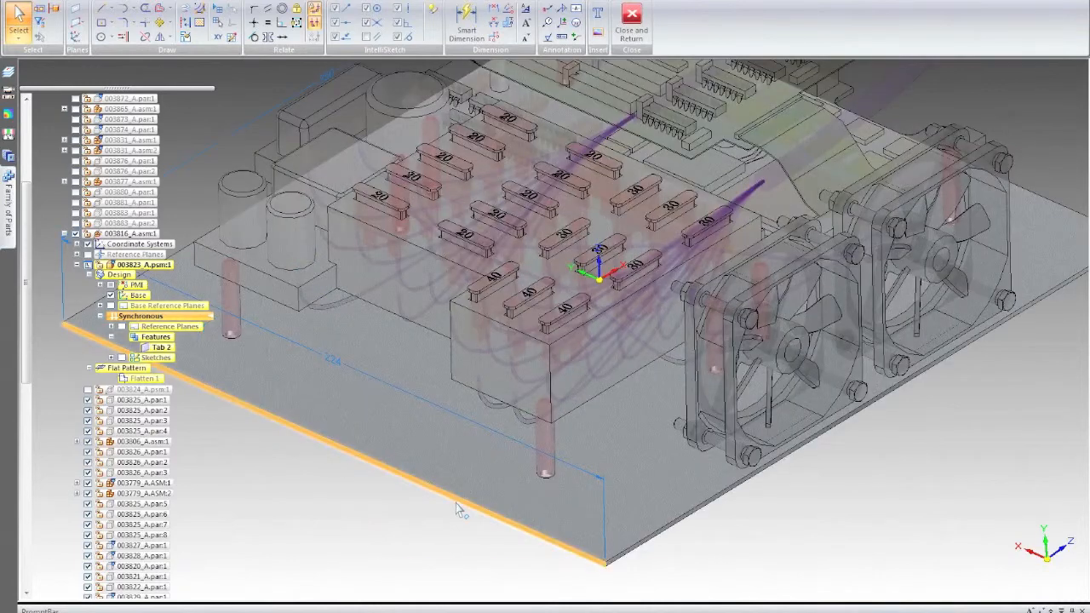
# Create 70 mm flanges at 90° upward along all four edges of the base plate to form the box walls
pyautogui.click(455, 498)
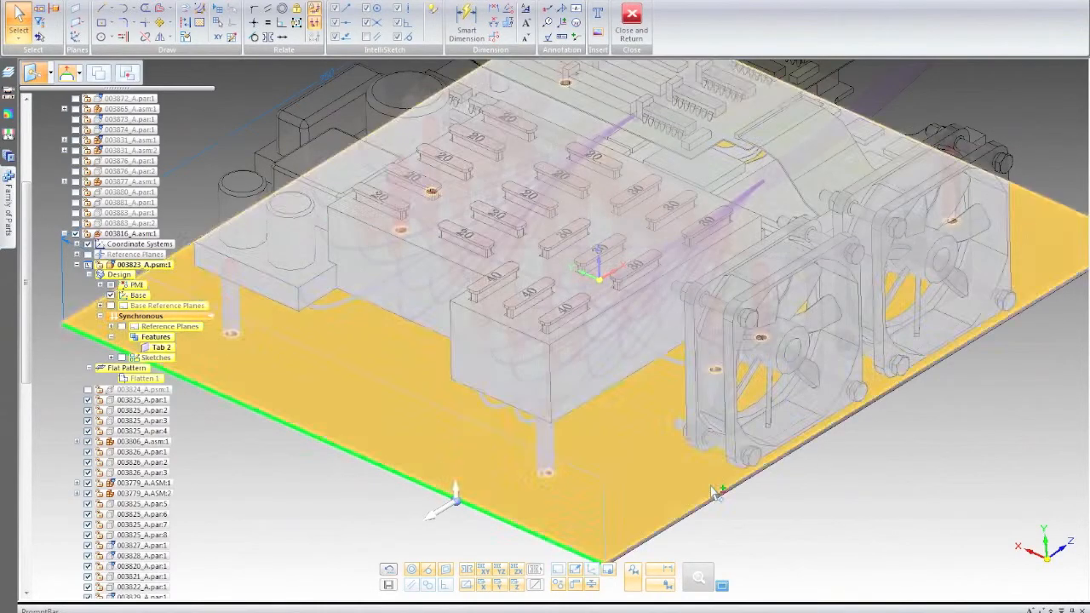
pyautogui.keyDown('ctrl'); pyautogui.click(815, 454); pyautogui.keyUp('ctrl')
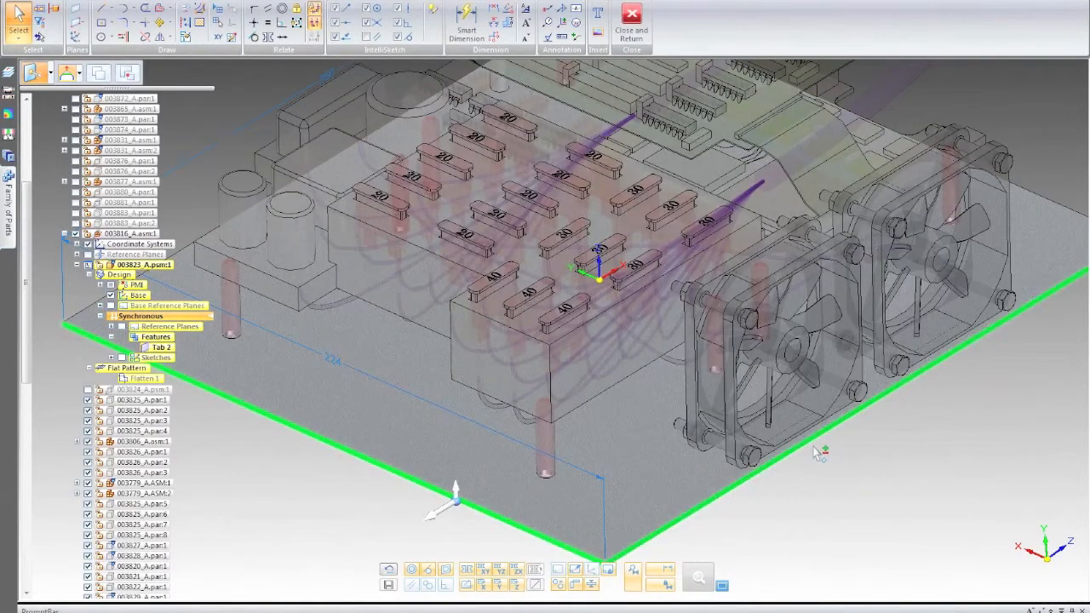
pyautogui.scroll(-5, 818, 451)
pyautogui.moveTo(825, 450); pyautogui.dragTo(590, 350, button='middle')
pyautogui.scroll(6, 590, 350)
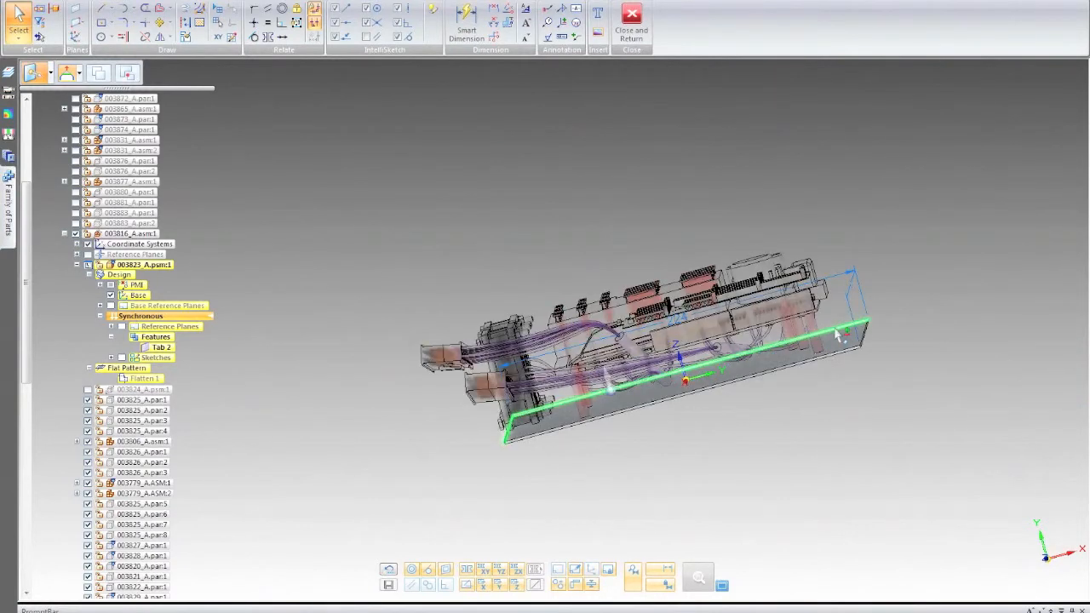
pyautogui.keyDown('ctrl'); pyautogui.click(844, 333); pyautogui.keyUp('ctrl')
pyautogui.moveTo(843, 333); pyautogui.dragTo(679, 399, button='middle')
pyautogui.keyDown('ctrl'); pyautogui.click(476, 440); pyautogui.keyUp('ctrl')
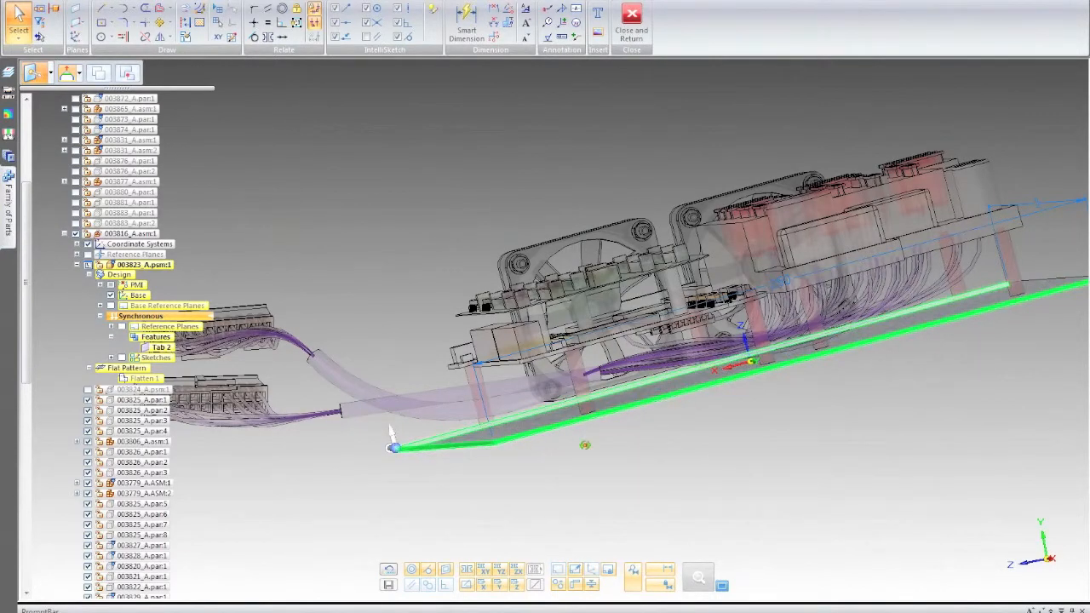
pyautogui.moveTo(390, 429); pyautogui.dragTo(264, 453, button='middle')
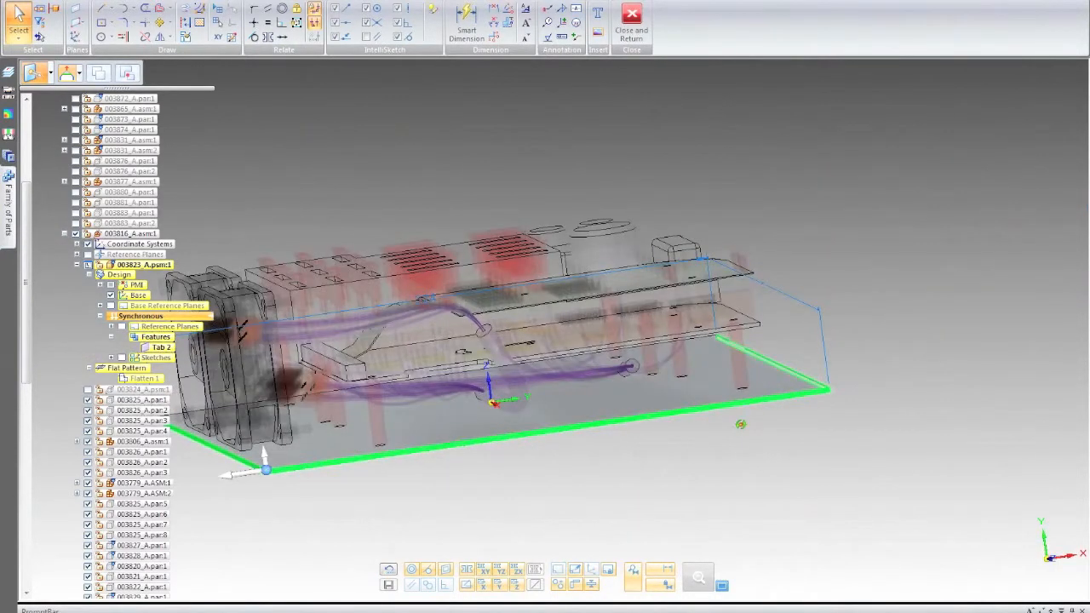
pyautogui.moveTo(741, 424); pyautogui.dragTo(874, 429, button='middle')
pyautogui.scroll(-5, 524, 467)
pyautogui.moveTo(524, 467); pyautogui.dragTo(650, 502, button='middle')
pyautogui.scroll(3, 573, 496)
pyautogui.click(607, 501)
pyautogui.click(903, 441)
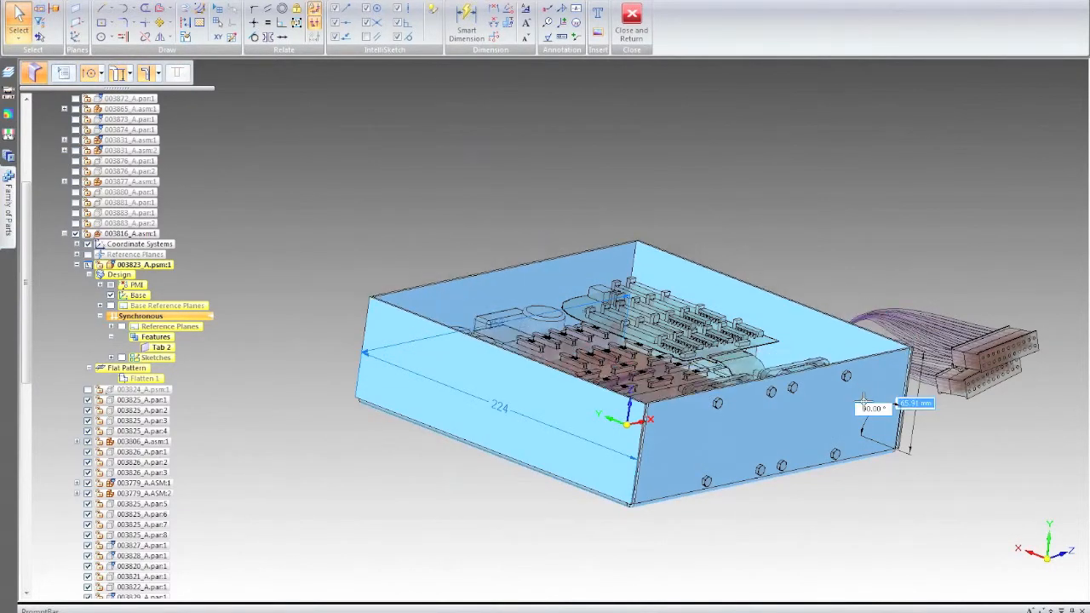
pyautogui.click(868, 375)
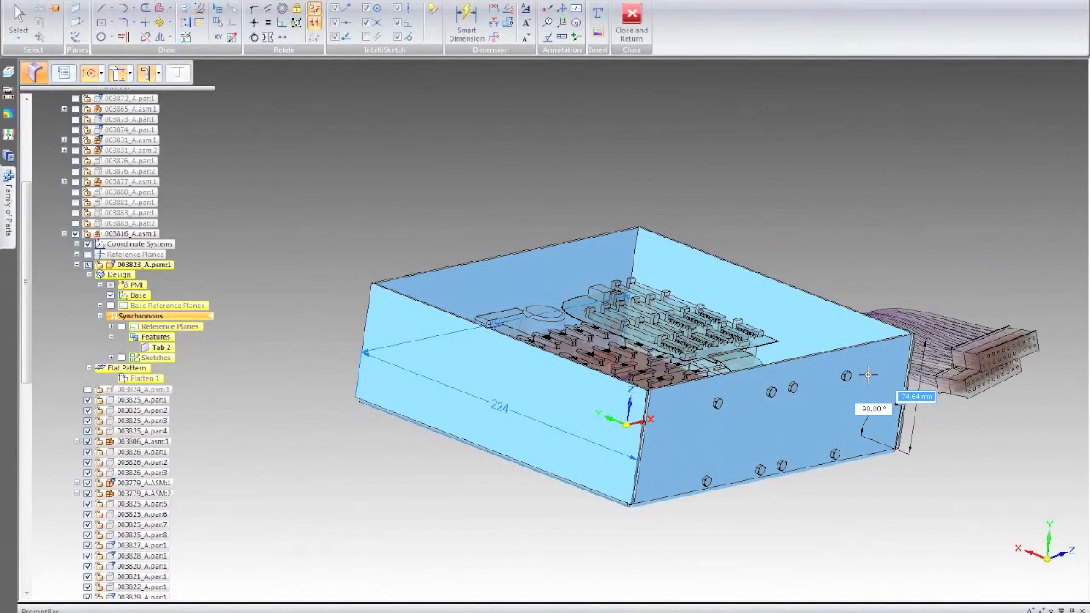
pyautogui.click(35, 75)
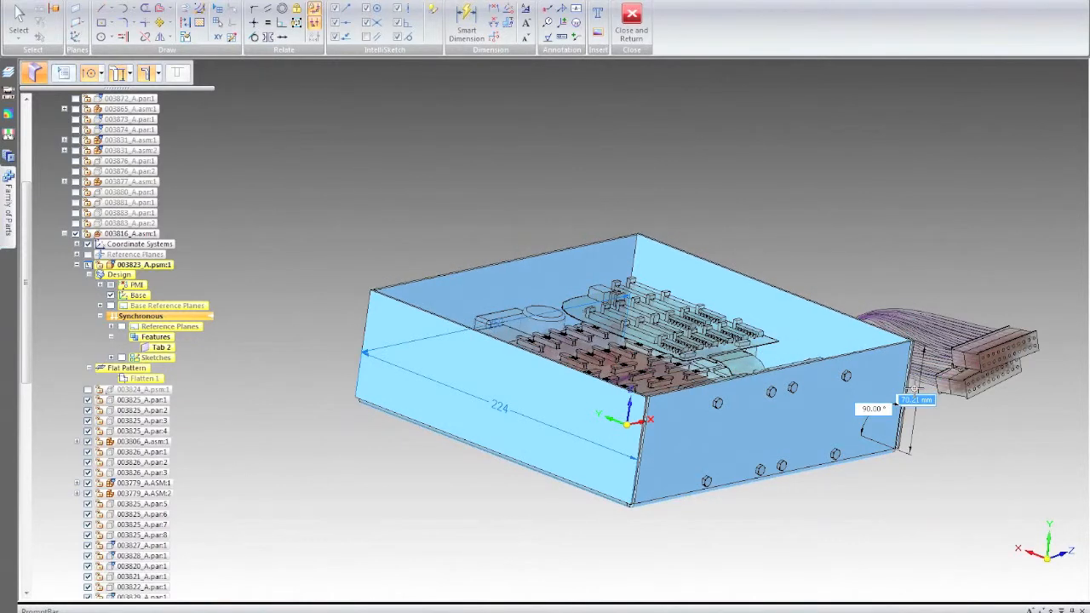
pyautogui.write('70')
pyautogui.press('Return')
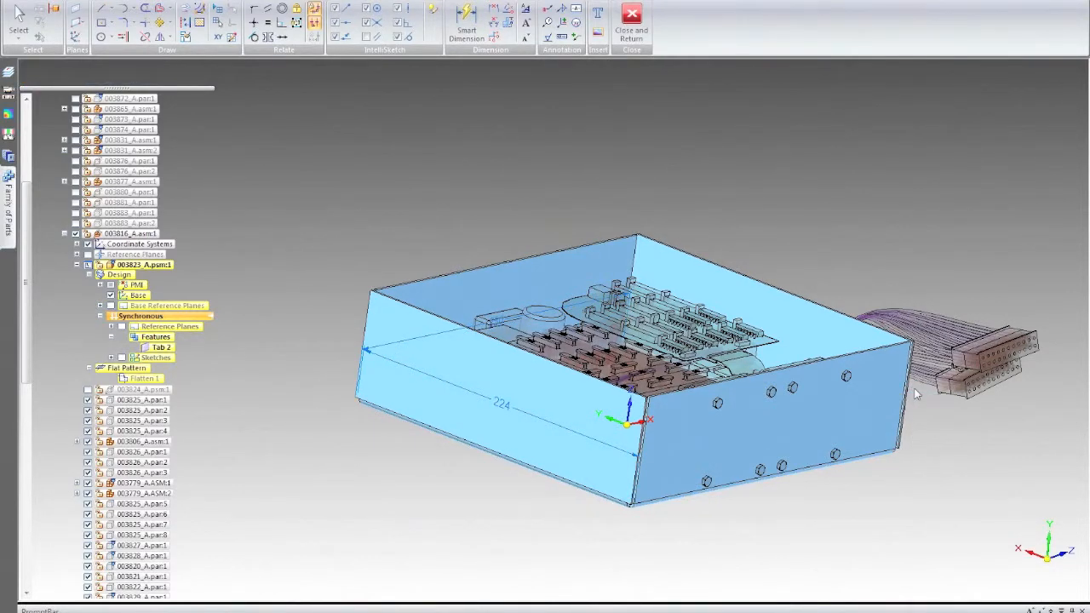
pyautogui.press('Escape')
# Display the sheet metal part 004333_A.psm to examine how it fits the open box, and hide it again
pyautogui.moveTo(718, 399)
pyautogui.mouseDown(button='middle')
pyautogui.moveTo(770, 303)
pyautogui.moveTo(908, 360)
pyautogui.moveTo(725, 304)
pyautogui.moveTo(771, 364)
pyautogui.moveTo(978, 309)
pyautogui.moveTo(690, 400)
pyautogui.mouseUp(button='middle')
pyautogui.scroll(-3, 779, 375)
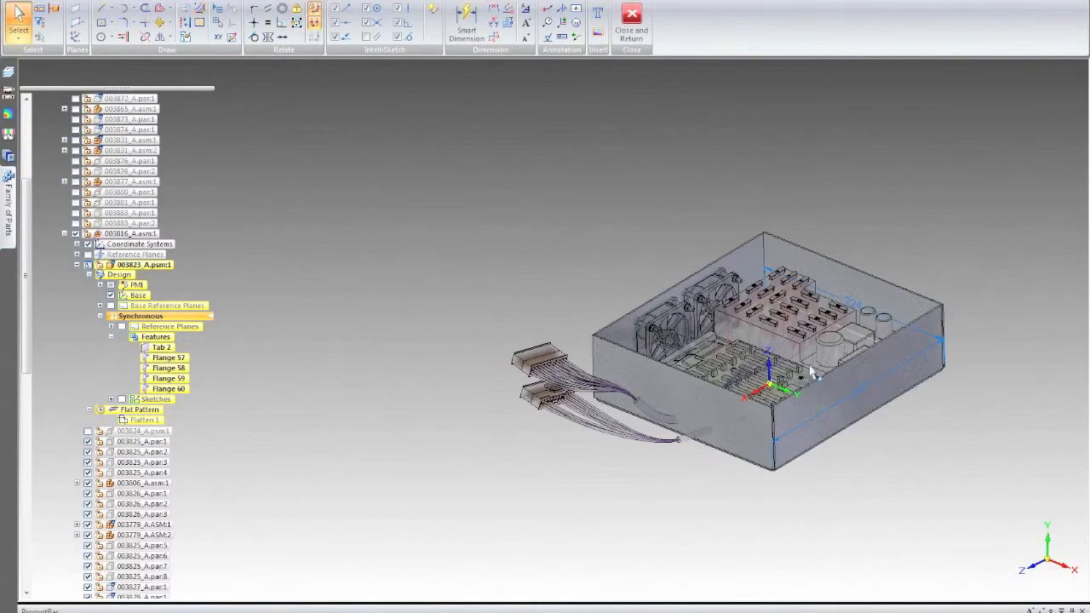
pyautogui.scroll(2, 810, 372)
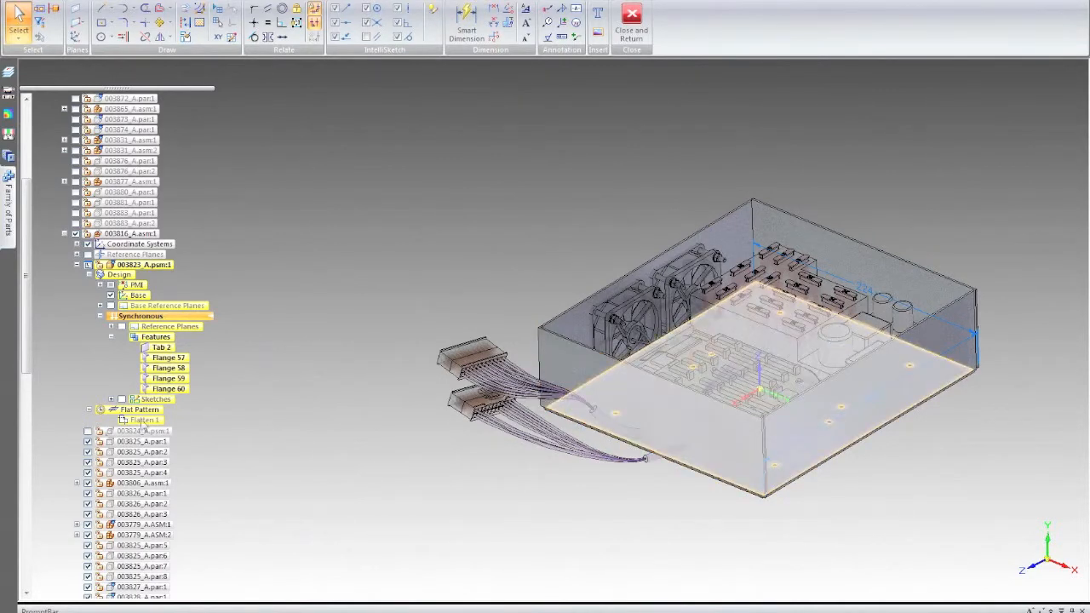
pyautogui.scroll(1, 116, 397)
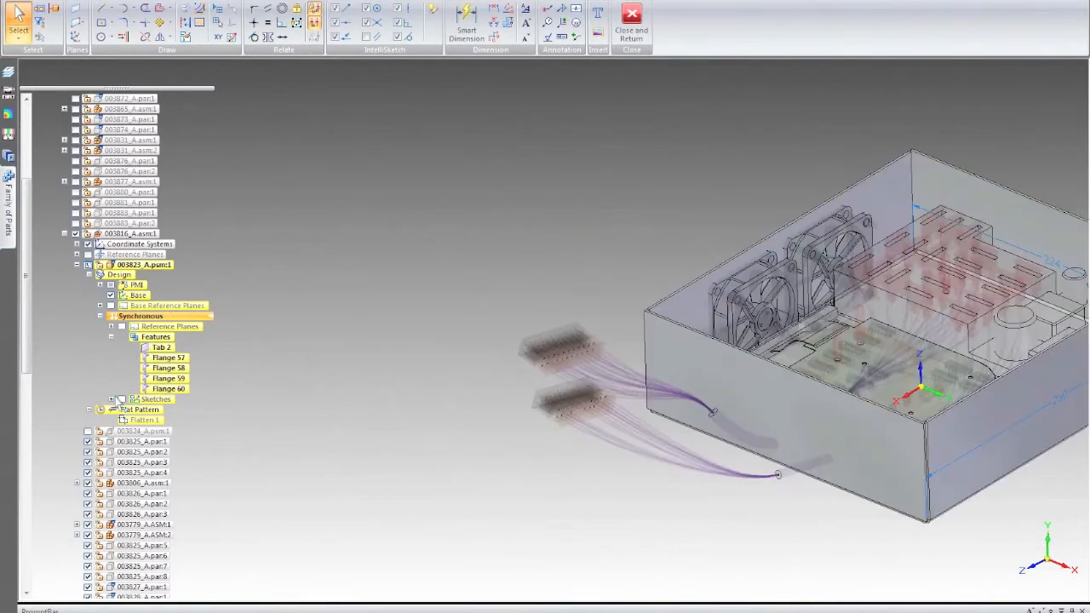
pyautogui.scroll(1, 117, 398)
pyautogui.scroll(-5, 196, 369)
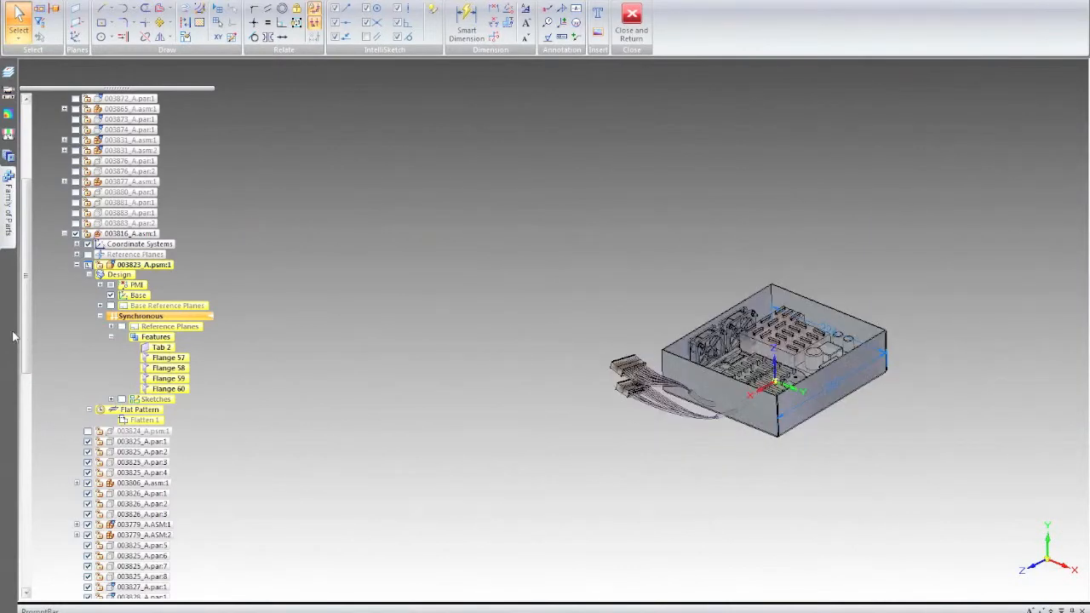
pyautogui.moveTo(26, 340); pyautogui.dragTo(29, 437)
pyautogui.click(87, 452)
pyautogui.scroll(3, 840, 343)
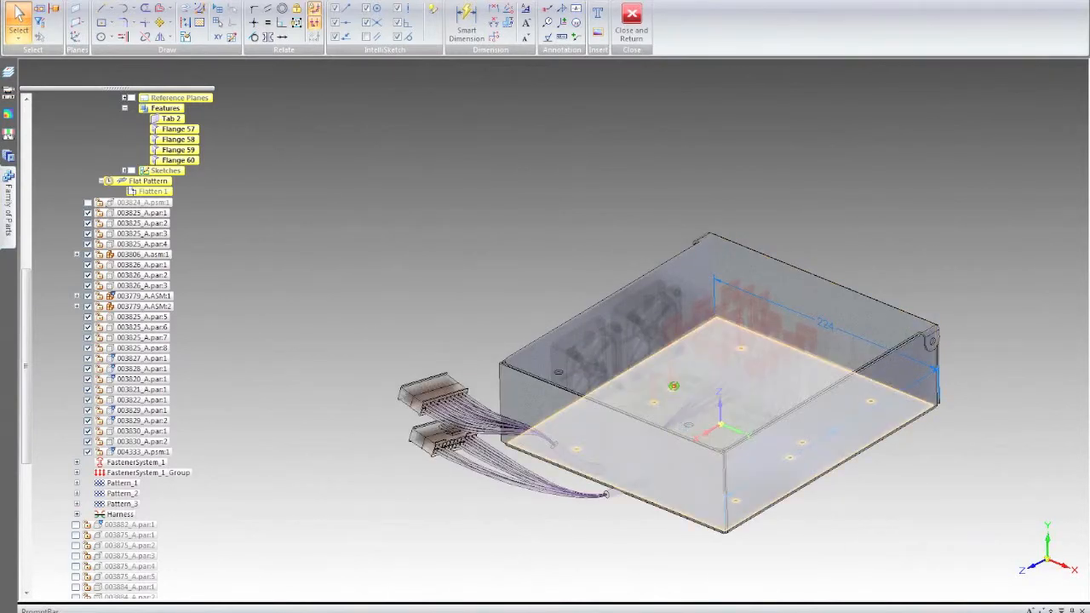
pyautogui.moveTo(674, 385); pyautogui.dragTo(558, 361, button='middle')
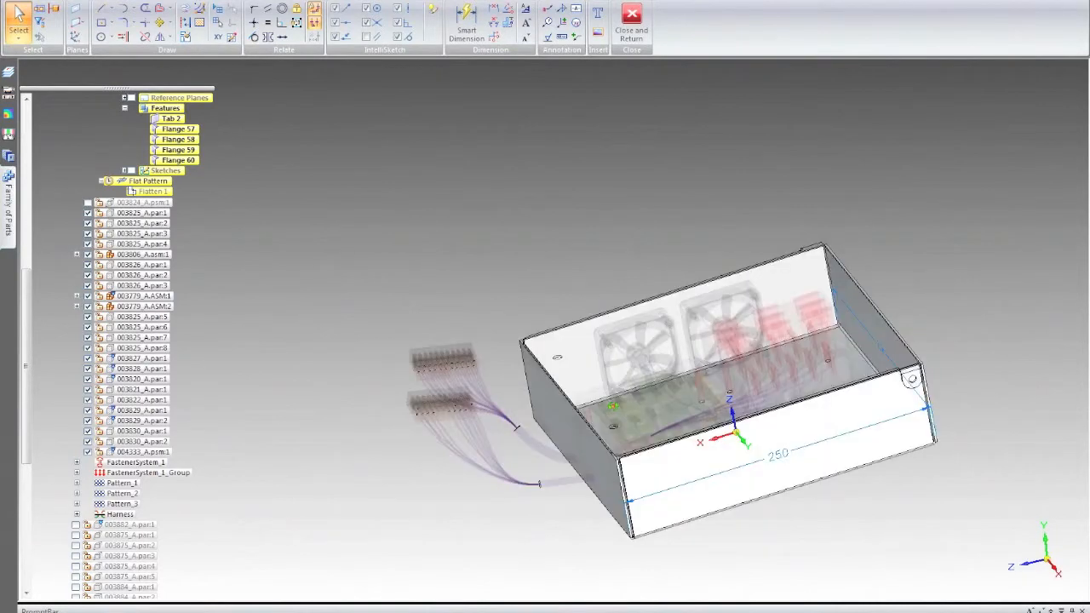
pyautogui.click(88, 453)
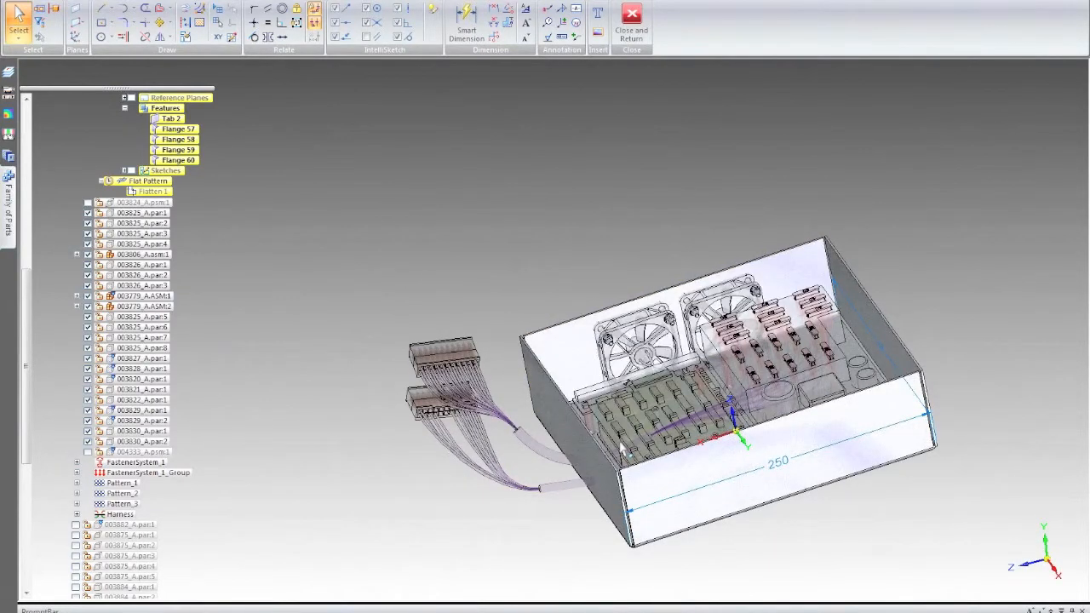
# Add a 35 mm partial flange at 90°, pointing inward from the upper edge of the wall on the cable side
pyautogui.moveTo(635, 431); pyautogui.dragTo(320, 363, button='middle')
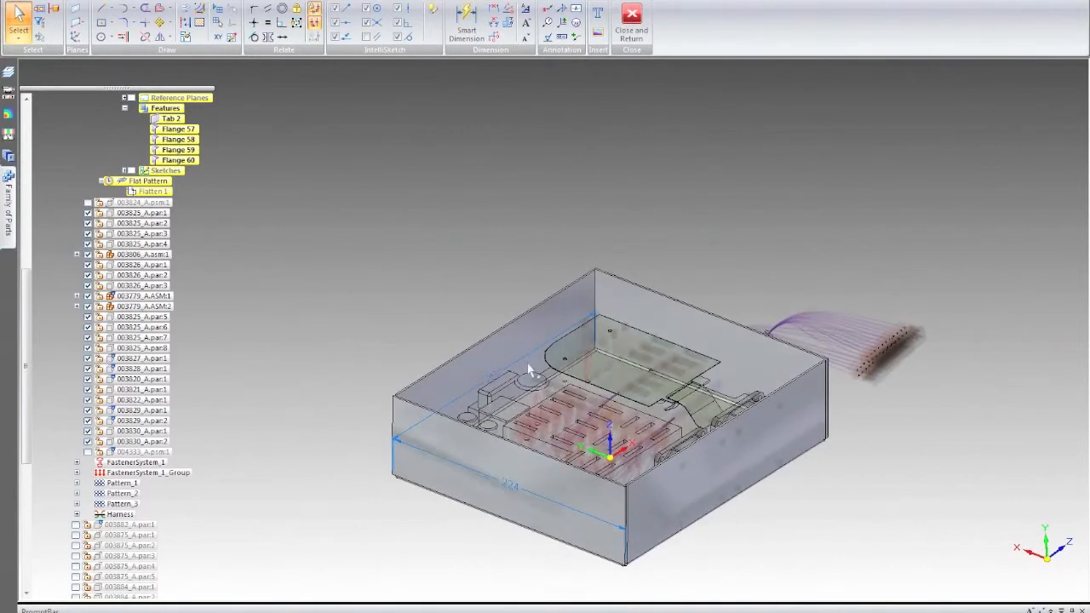
pyautogui.scroll(2, 709, 287)
pyautogui.scroll(2, 647, 281)
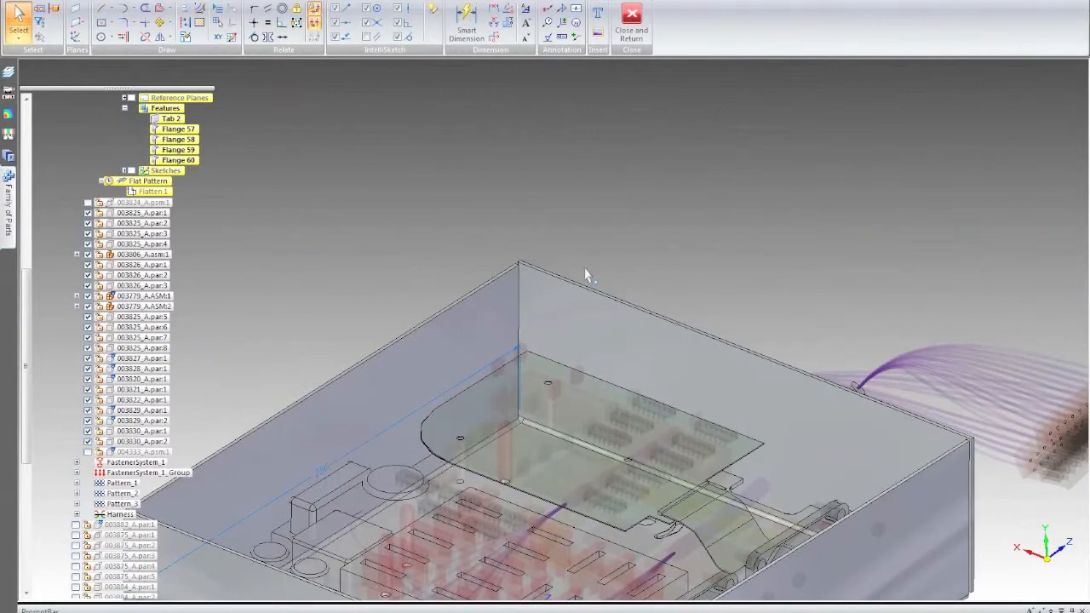
pyautogui.scroll(2, 586, 274)
pyautogui.click(610, 304)
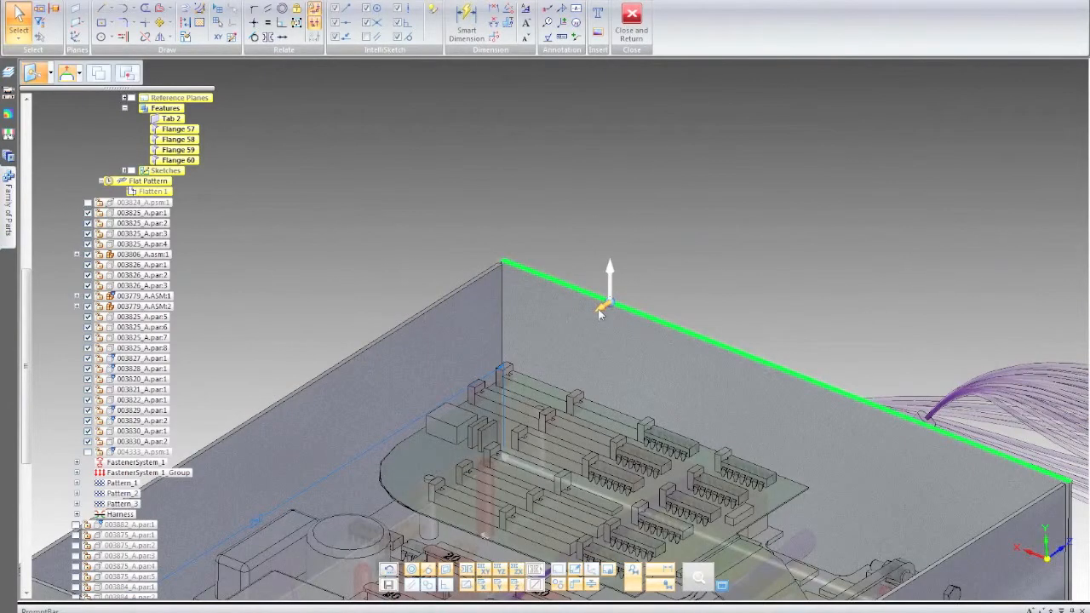
pyautogui.press('Escape')
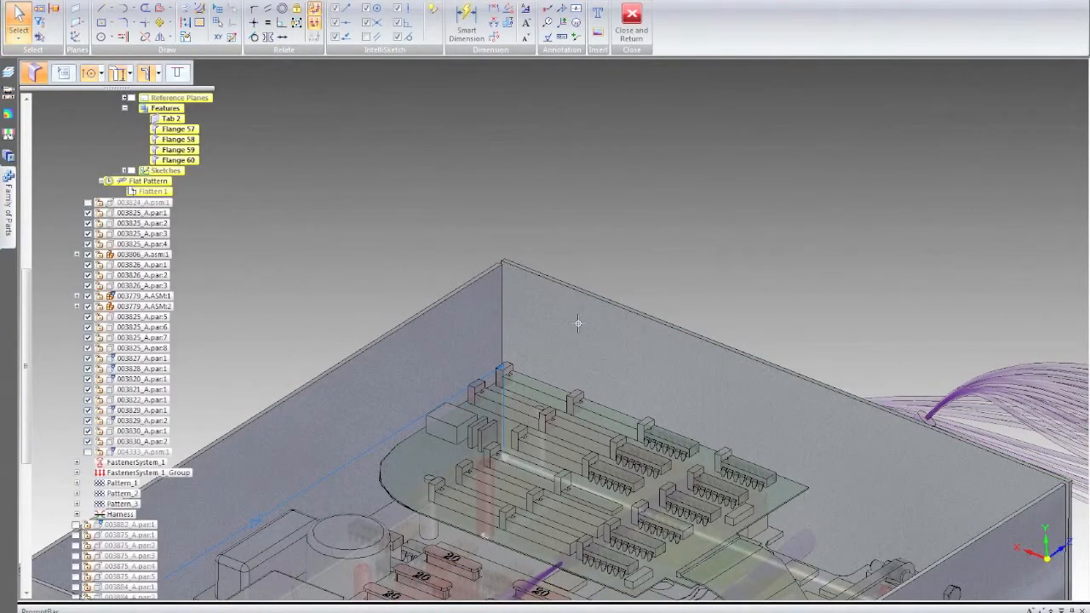
pyautogui.click(577, 316)
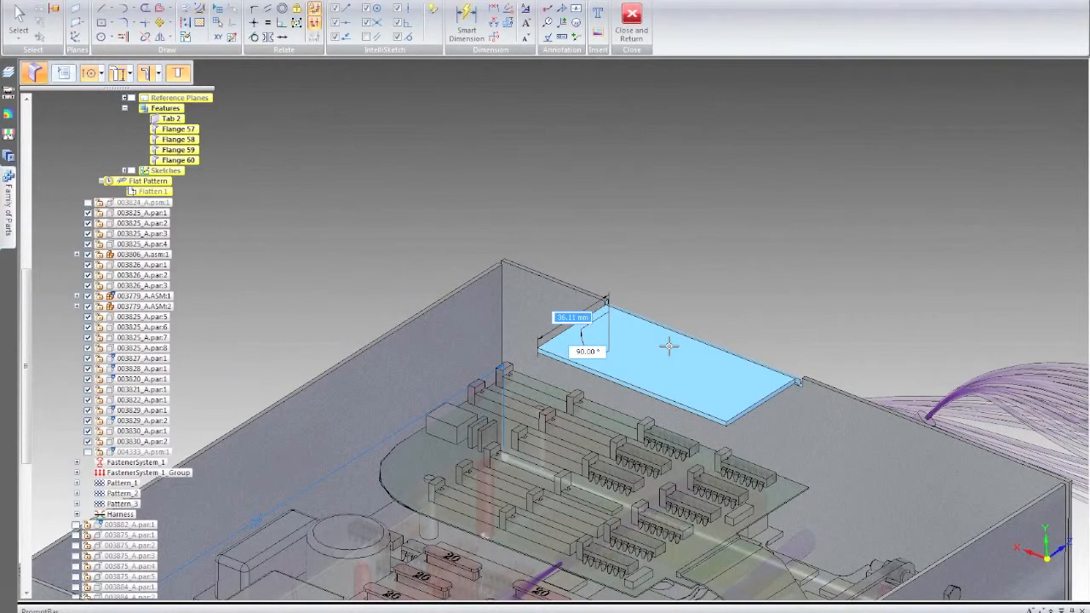
pyautogui.write('35')
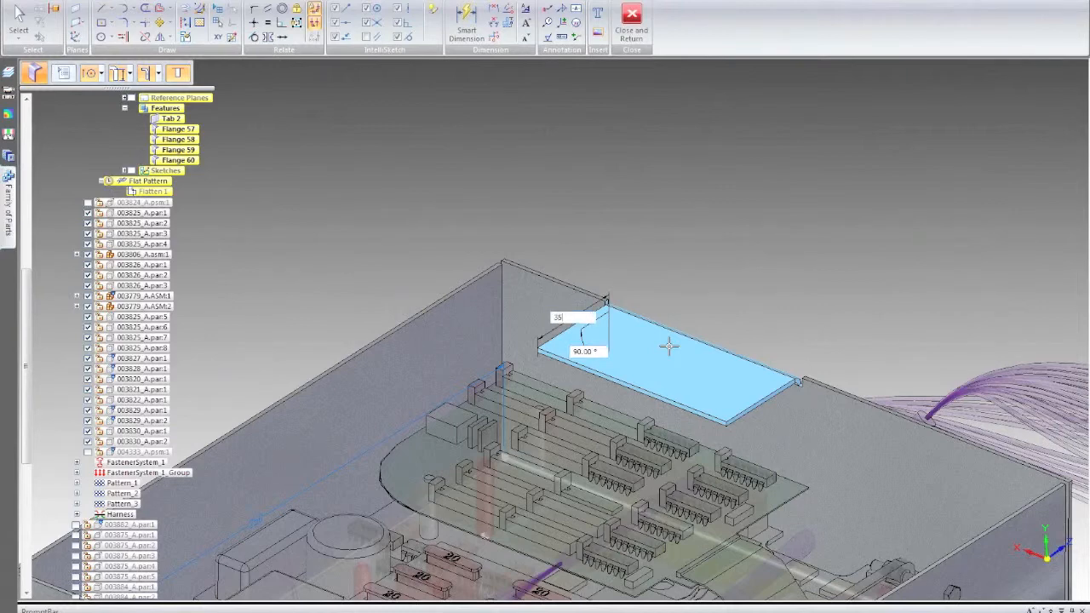
pyautogui.press('Return')
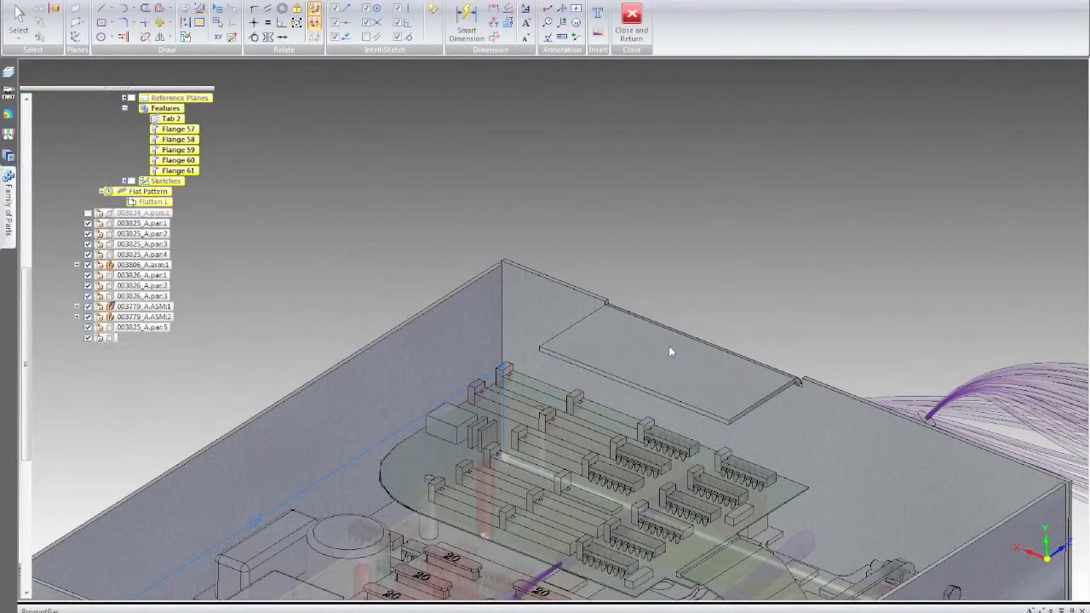
# Dimension the partial flange's width and set it to 40 mm, moving both side edges symmetrically
pyautogui.click(466, 21)
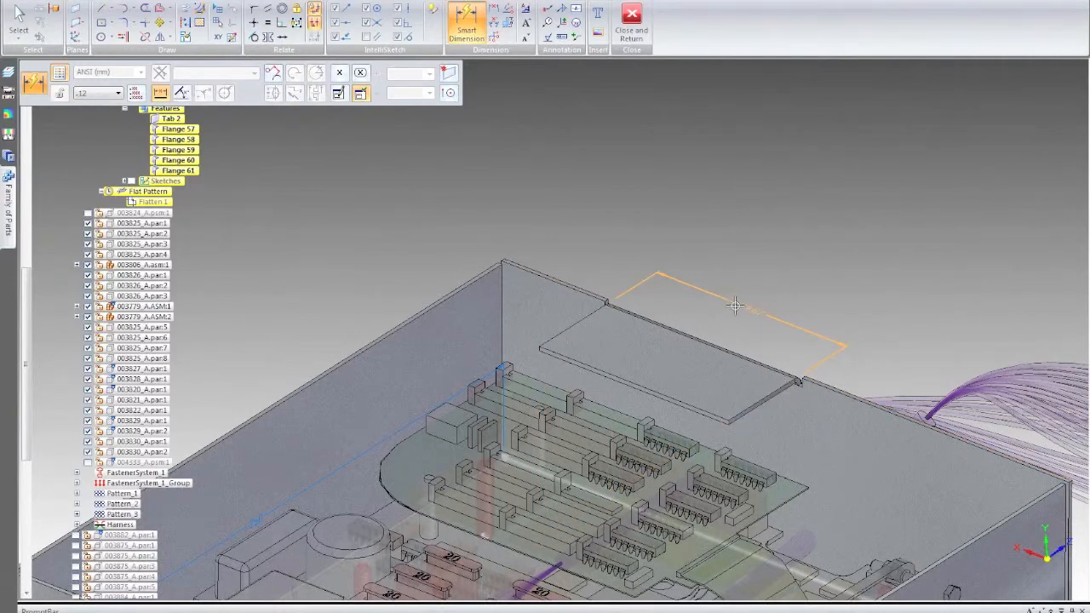
pyautogui.click(778, 318)
pyautogui.click(601, 341)
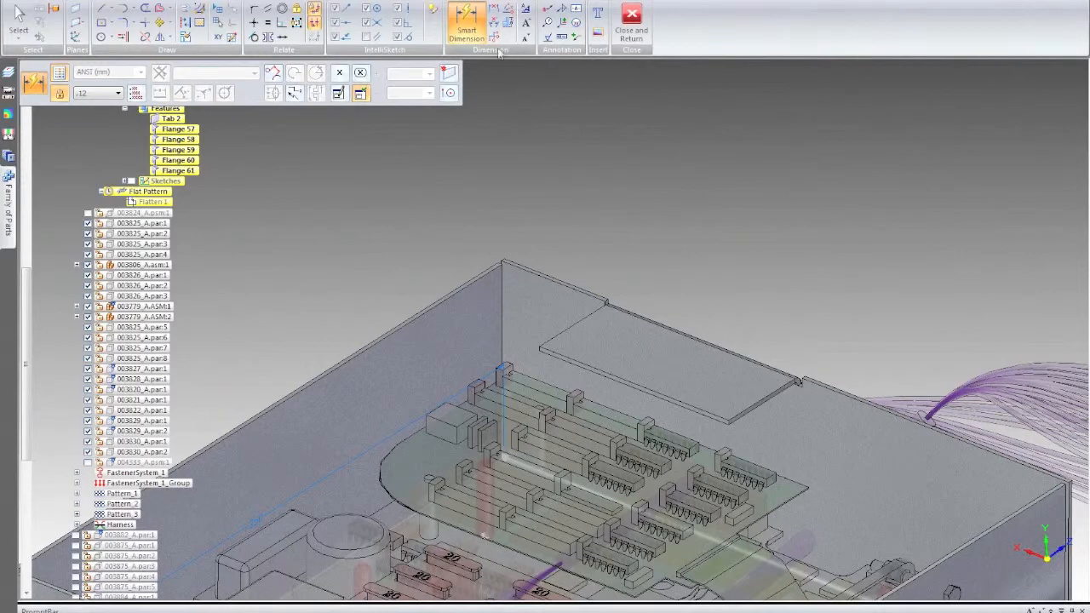
pyautogui.click(466, 21)
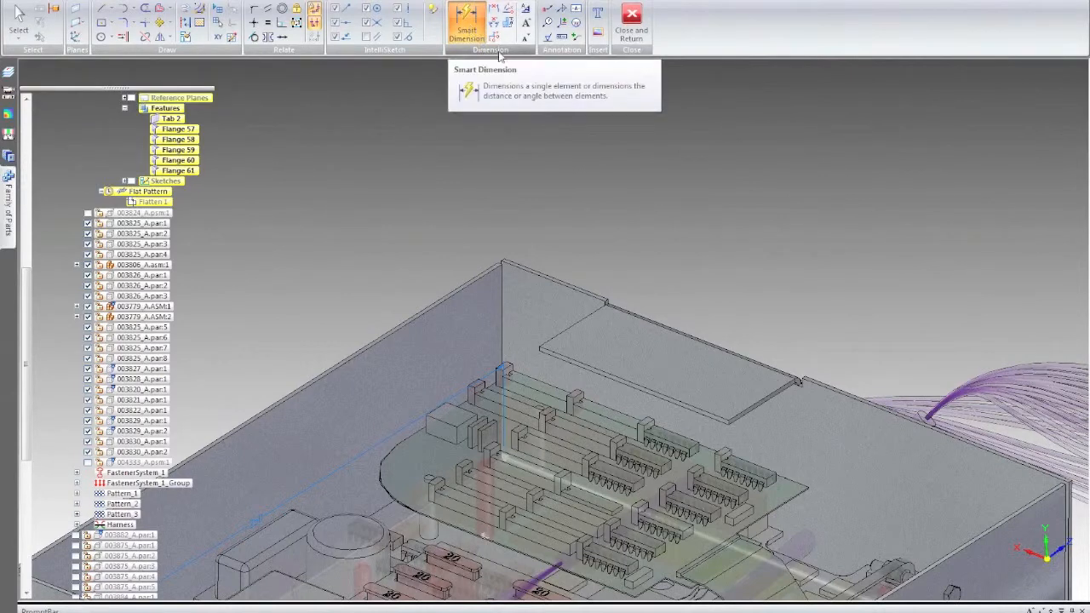
pyautogui.click(700, 334)
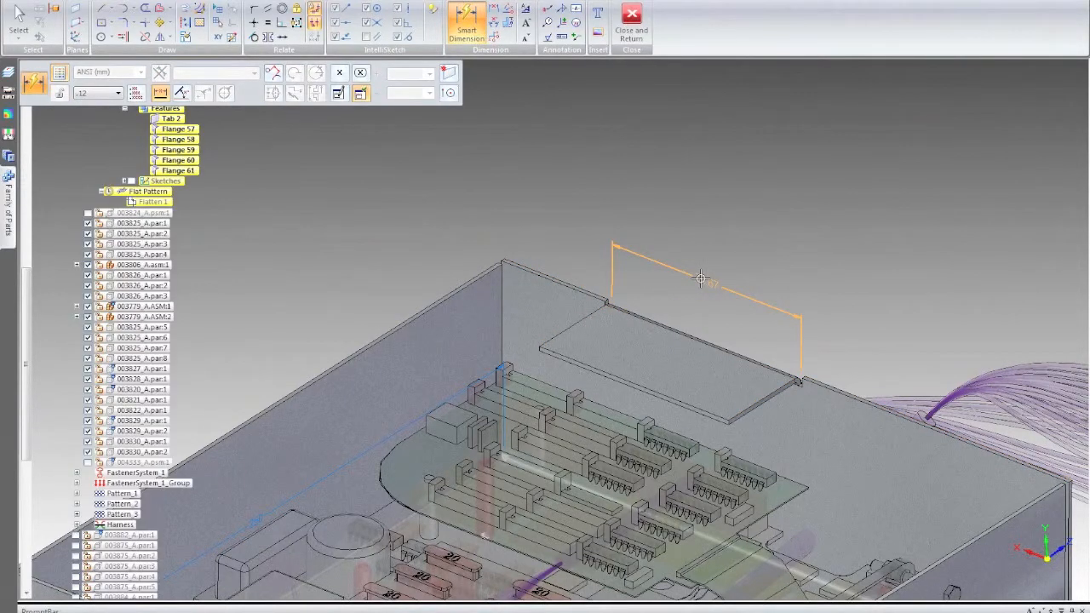
pyautogui.click(701, 278)
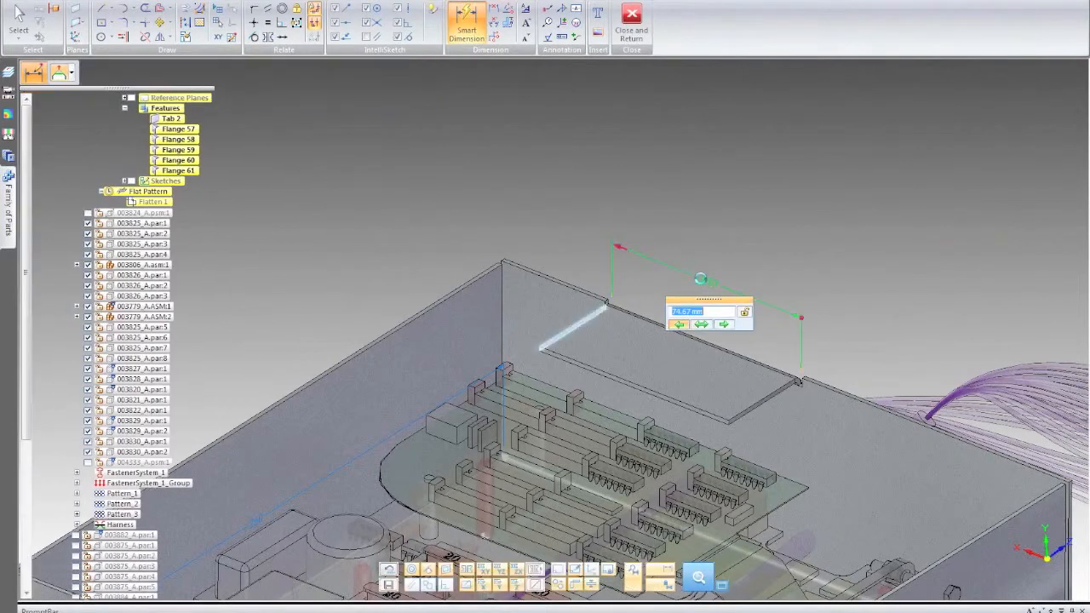
pyautogui.write('40')
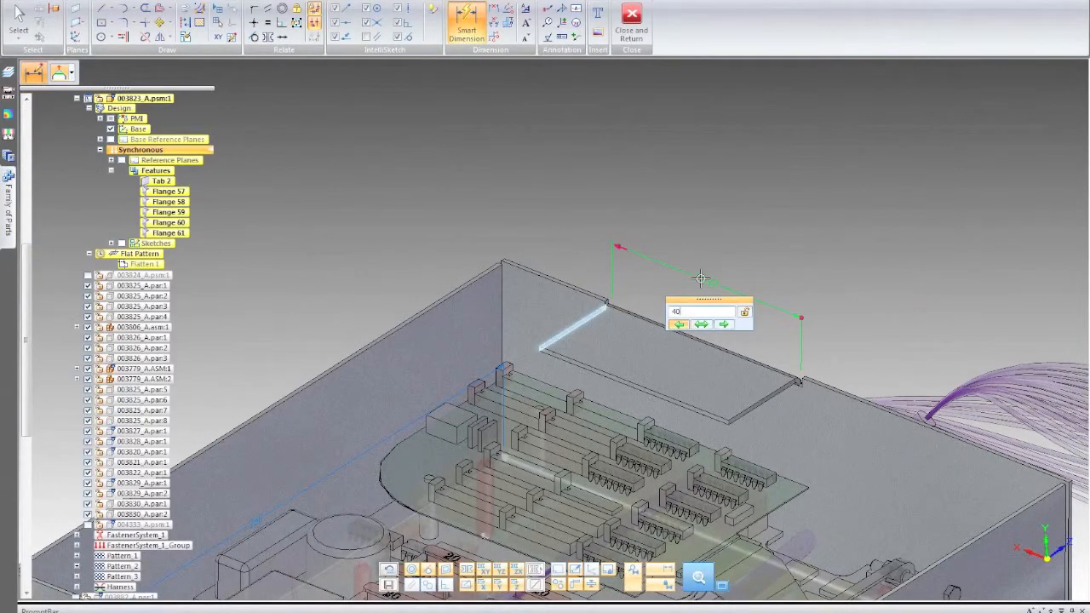
pyautogui.click(703, 325)
pyautogui.press('Return')
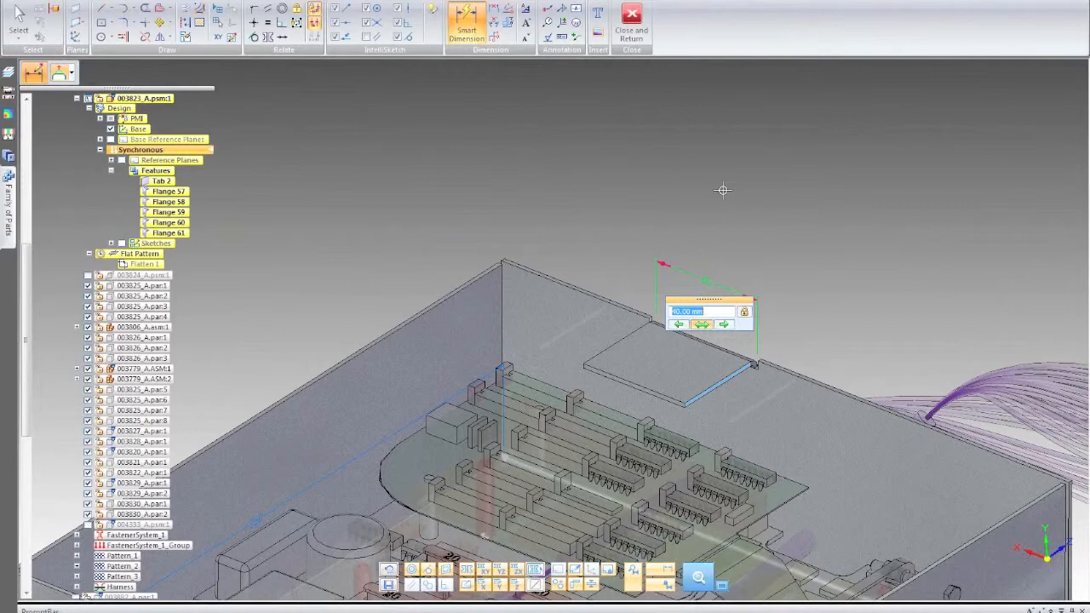
pyautogui.click(723, 190)
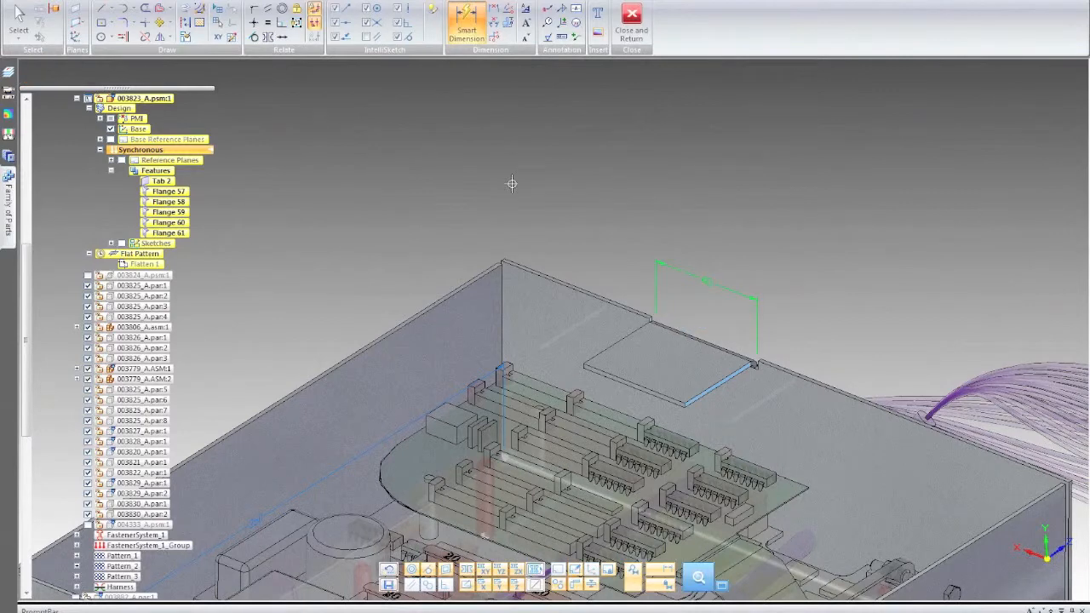
# Dimension the distance from the box corner to the partial flange's nearer side edge and set it to 27 mm
pyautogui.click(506, 272)
pyautogui.click(615, 327)
pyautogui.click(651, 319)
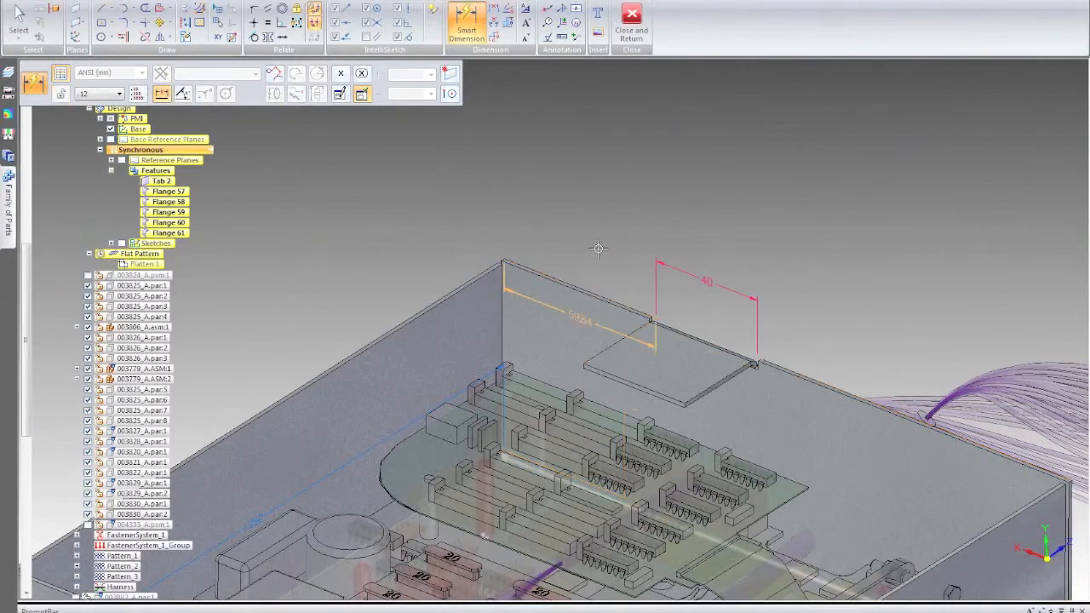
pyautogui.click(599, 248)
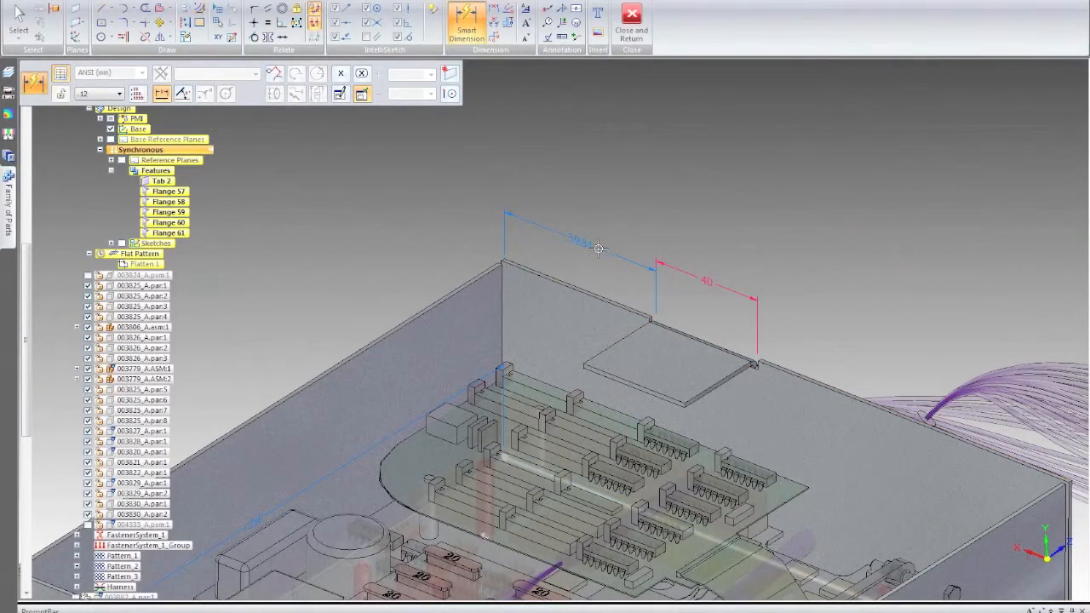
pyautogui.click(599, 248)
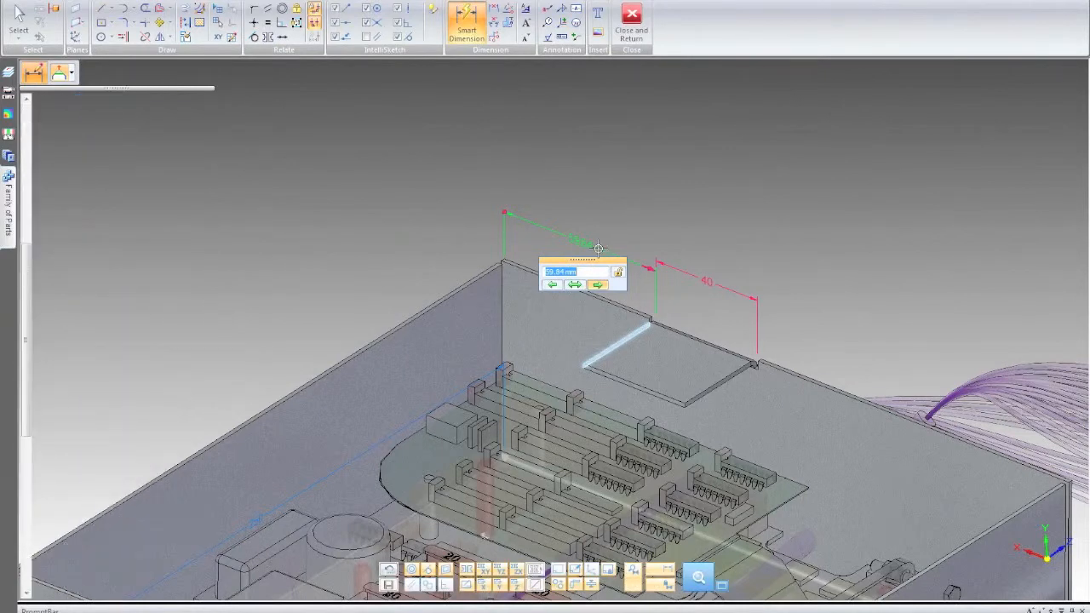
pyautogui.write('27')
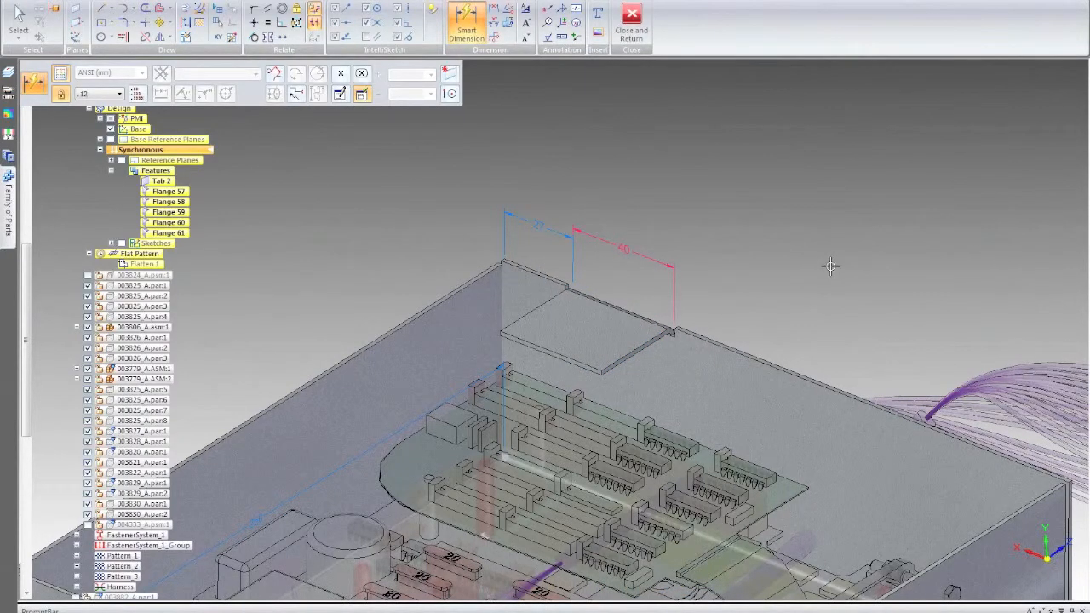
pyautogui.press('Escape')
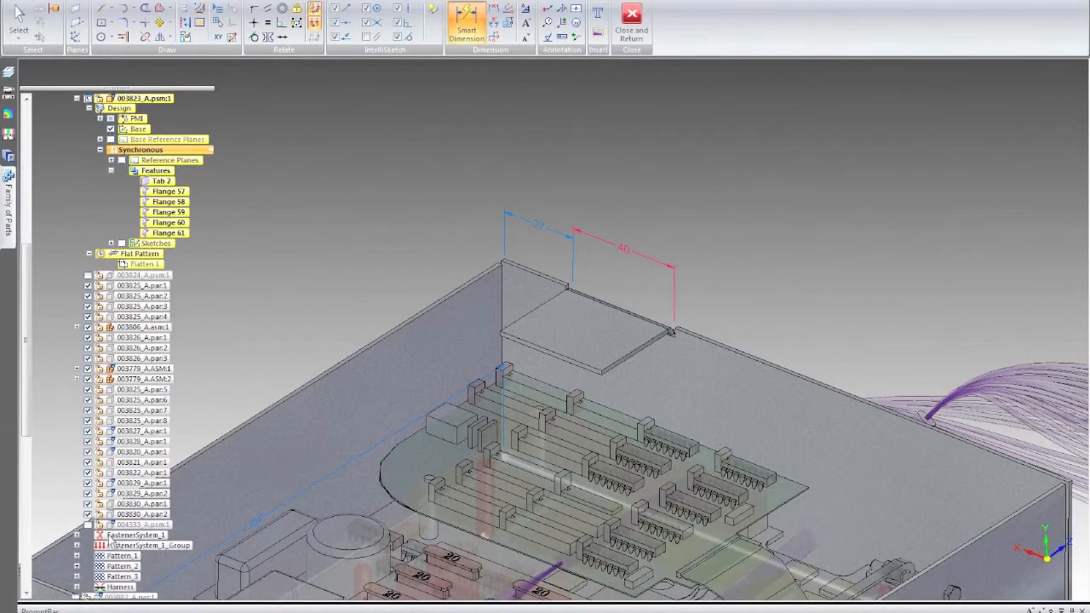
pyautogui.scroll(-4, 111, 543)
pyautogui.press('Escape')
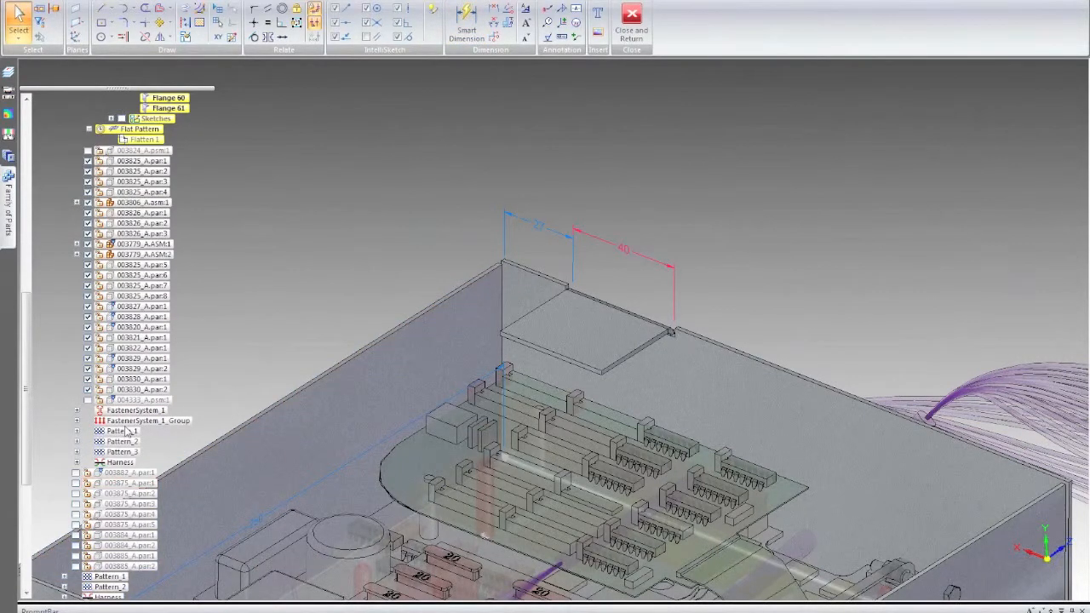
# Display the Lock Slot sketch of the base plate on the partial flange
pyautogui.scroll(-1, 128, 432)
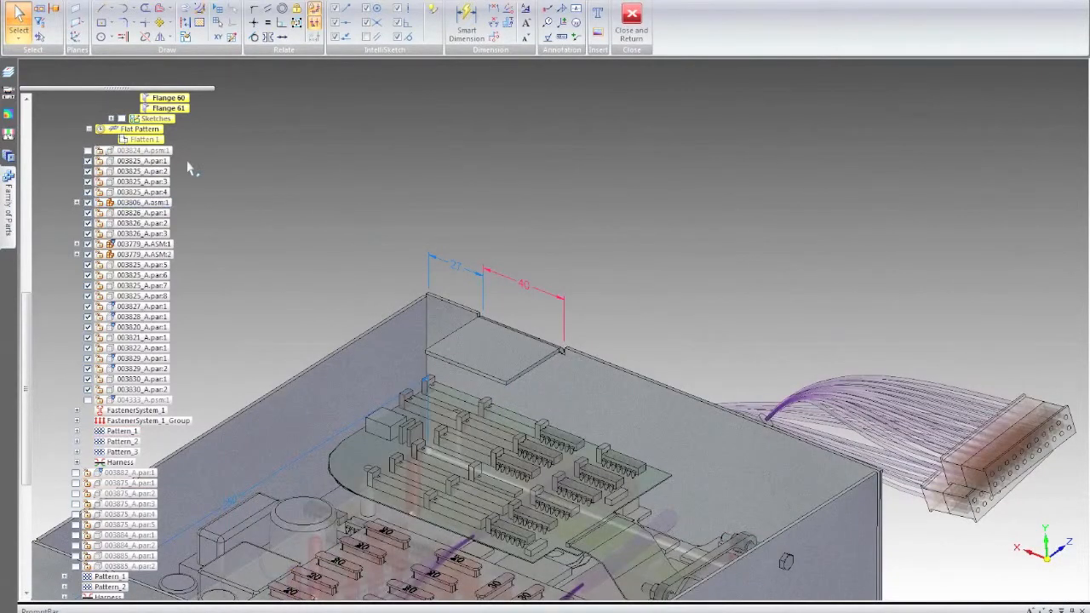
pyautogui.scroll(-1, 189, 167)
pyautogui.scroll(8, 160, 149)
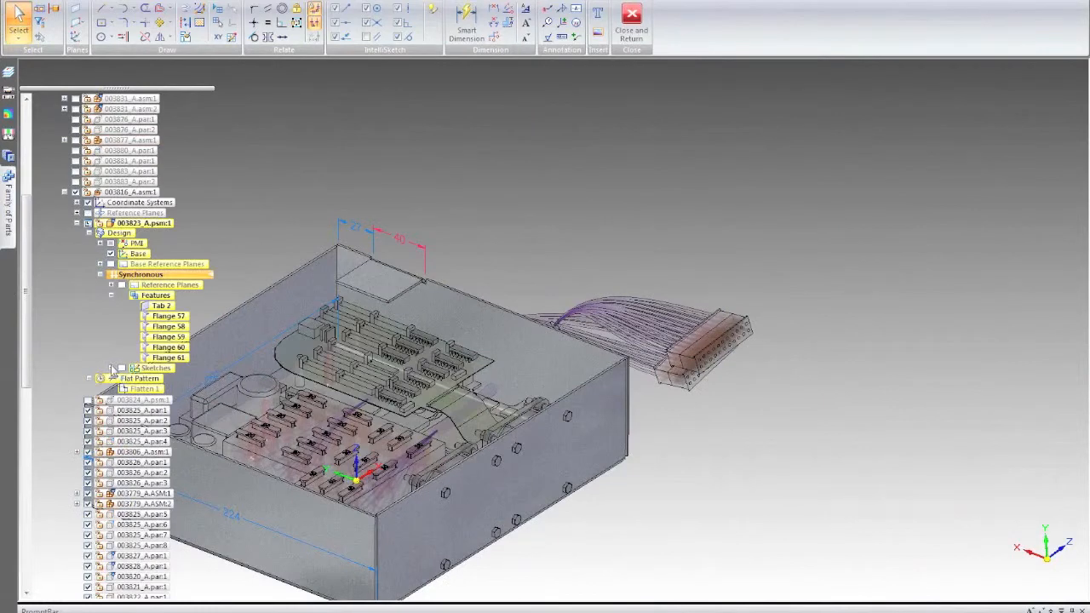
pyautogui.click(112, 369)
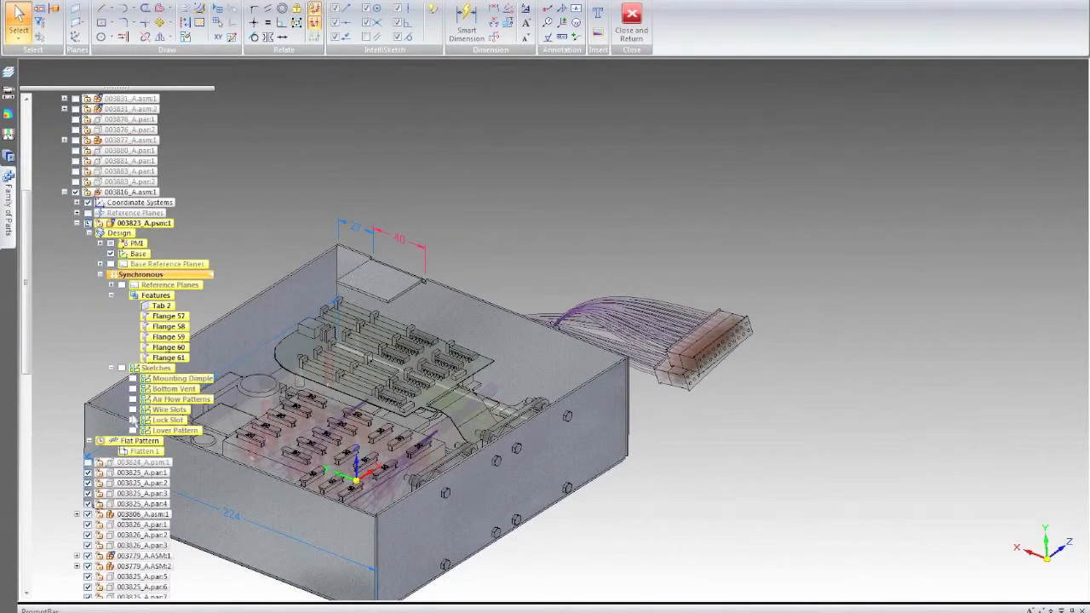
pyautogui.click(133, 420)
pyautogui.scroll(2, 358, 266)
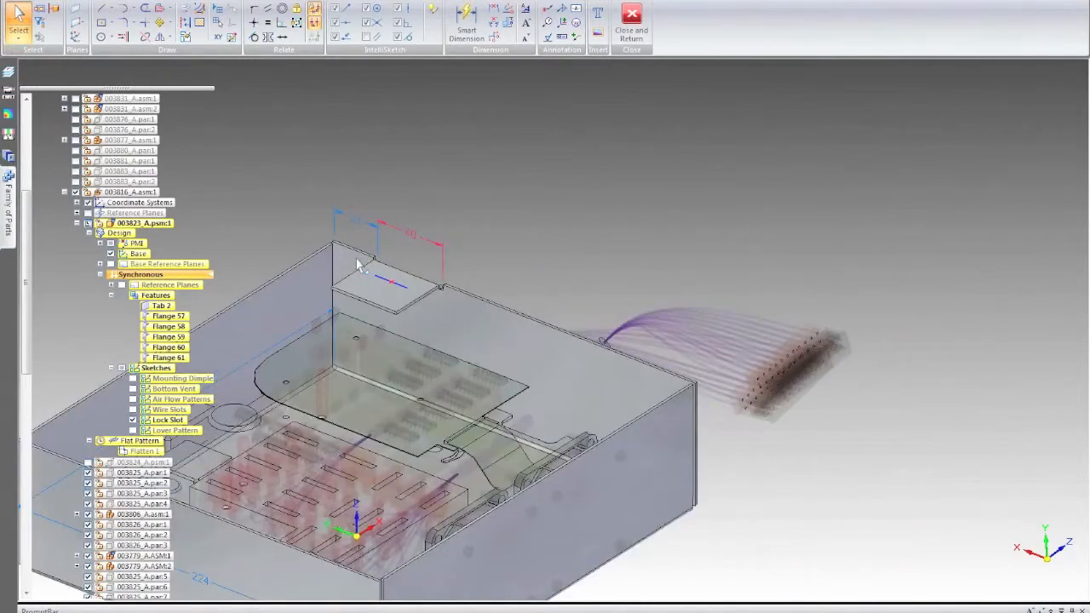
pyautogui.scroll(3, 357, 266)
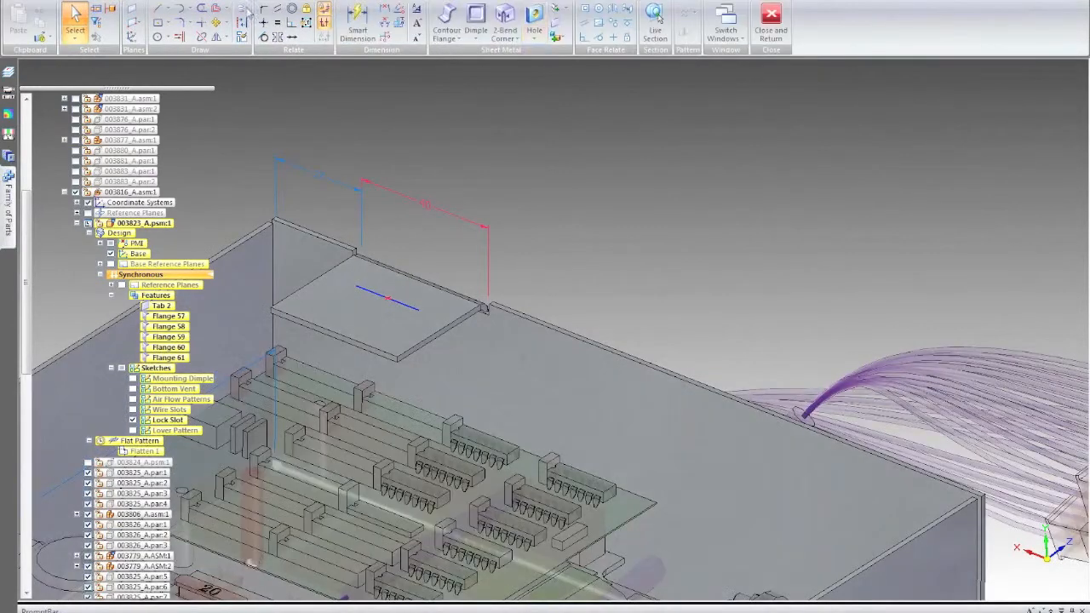
# Try to cut a 4 mm wide slot with arc ends along the Lock Slot sketch line
pyautogui.click(535, 15)
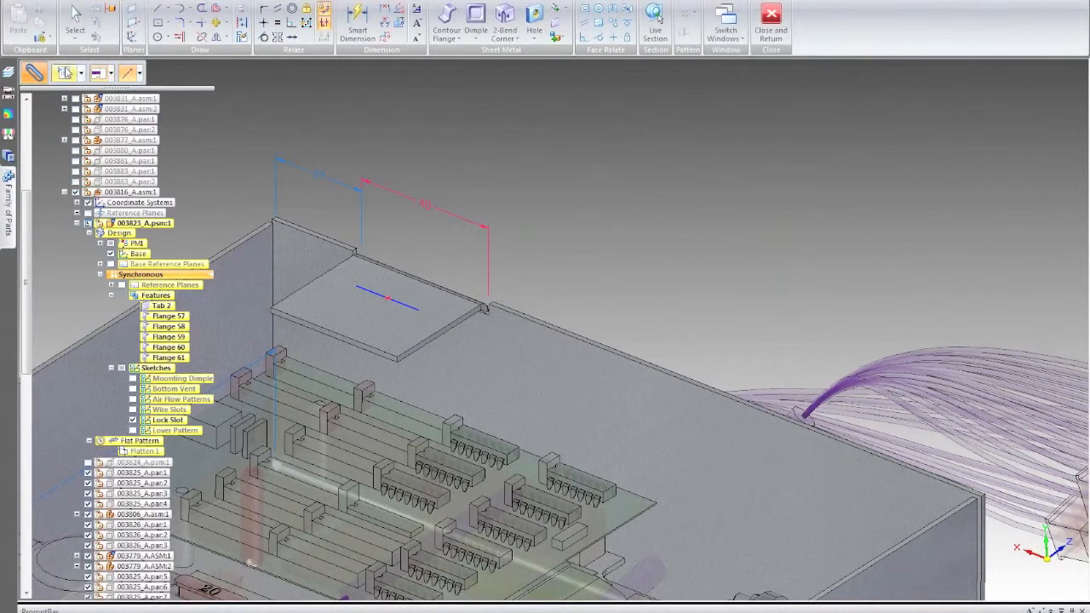
pyautogui.click(64, 73)
pyautogui.write('4')
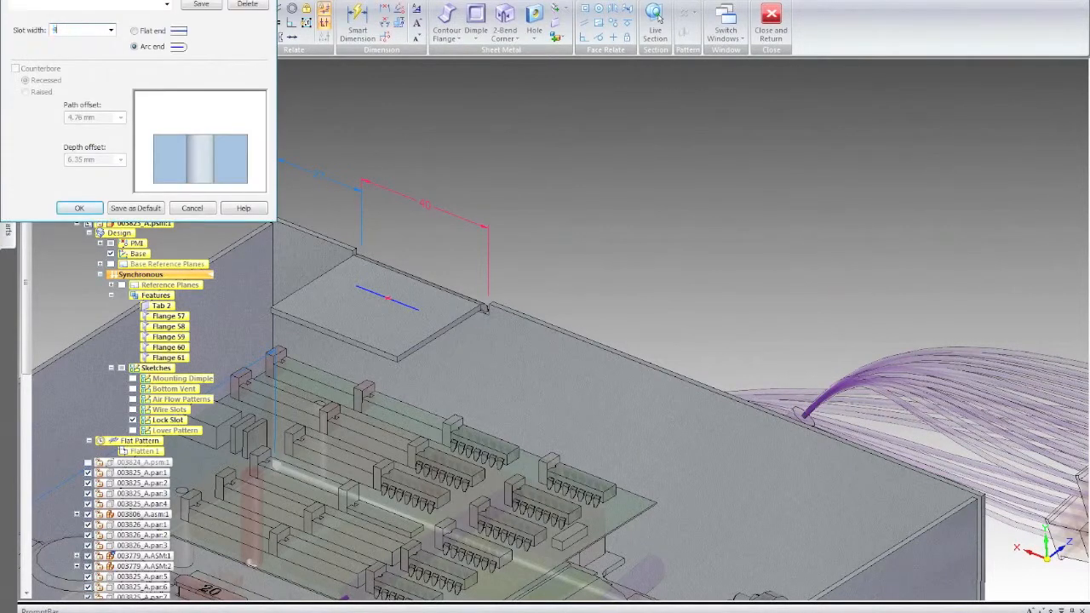
pyautogui.click(79, 208)
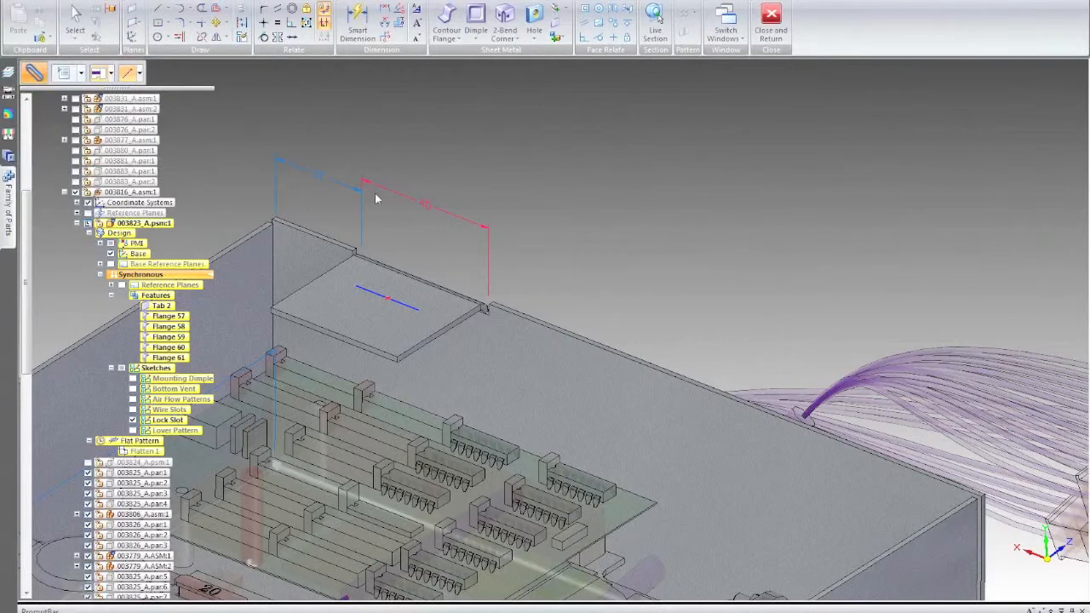
pyautogui.click(406, 311)
pyautogui.click(403, 312)
pyautogui.click(402, 310)
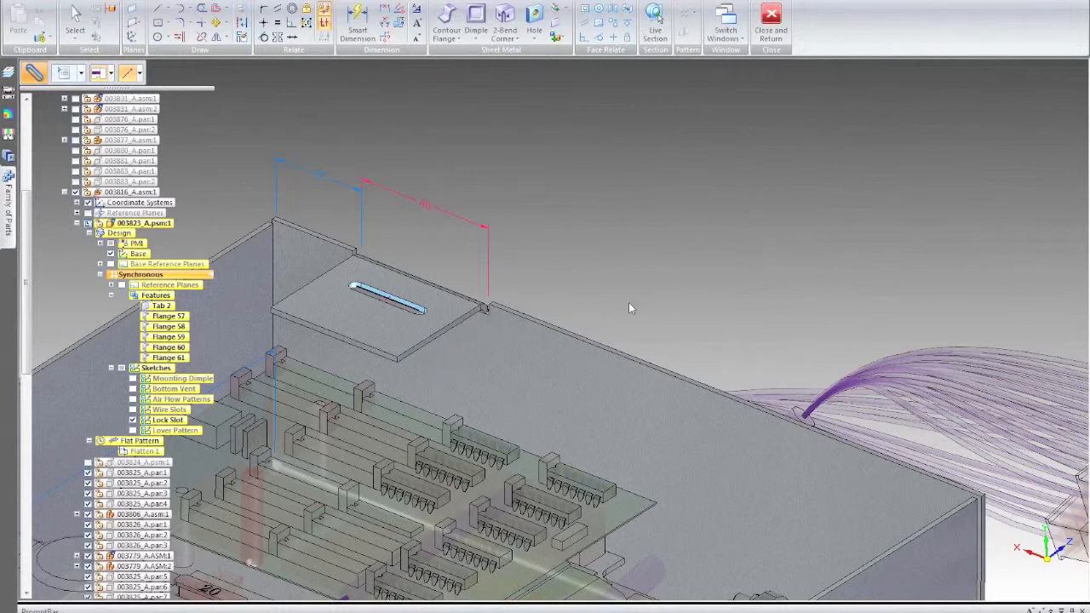
pyautogui.click(579, 298)
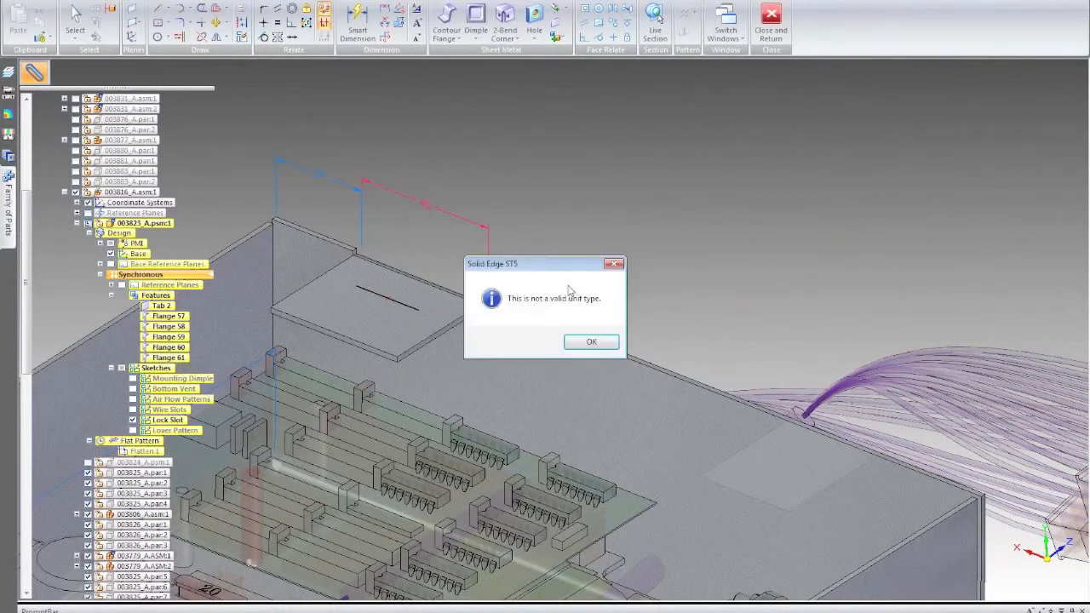
pyautogui.click(587, 342)
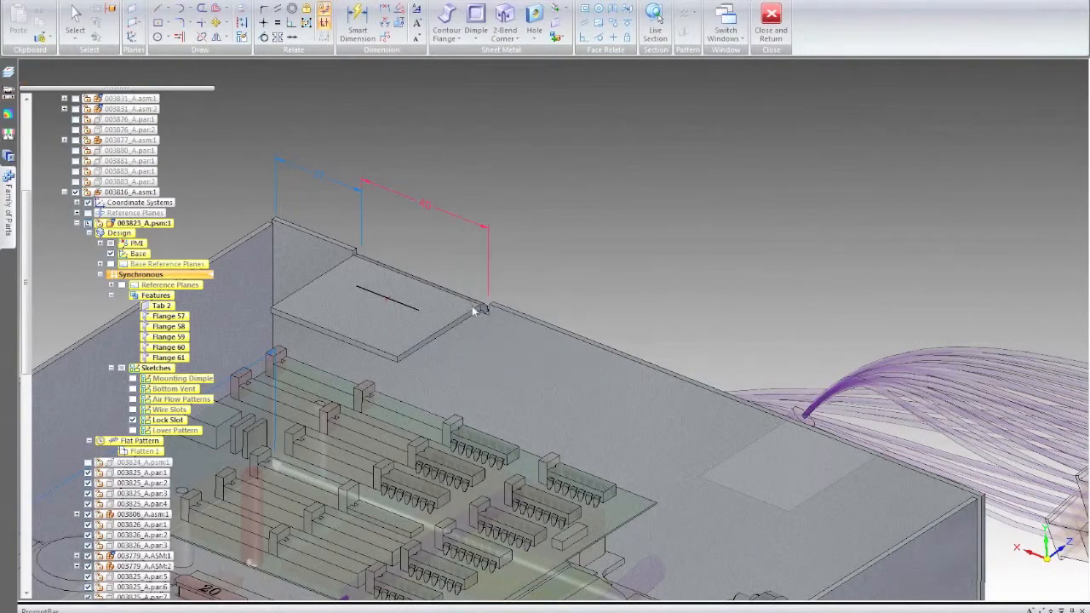
# Cut a 4 mm wide arc-end slot through the partial flange along the Lock Slot line, using the Through Next extent
pyautogui.click(528, 40)
pyautogui.click(549, 61)
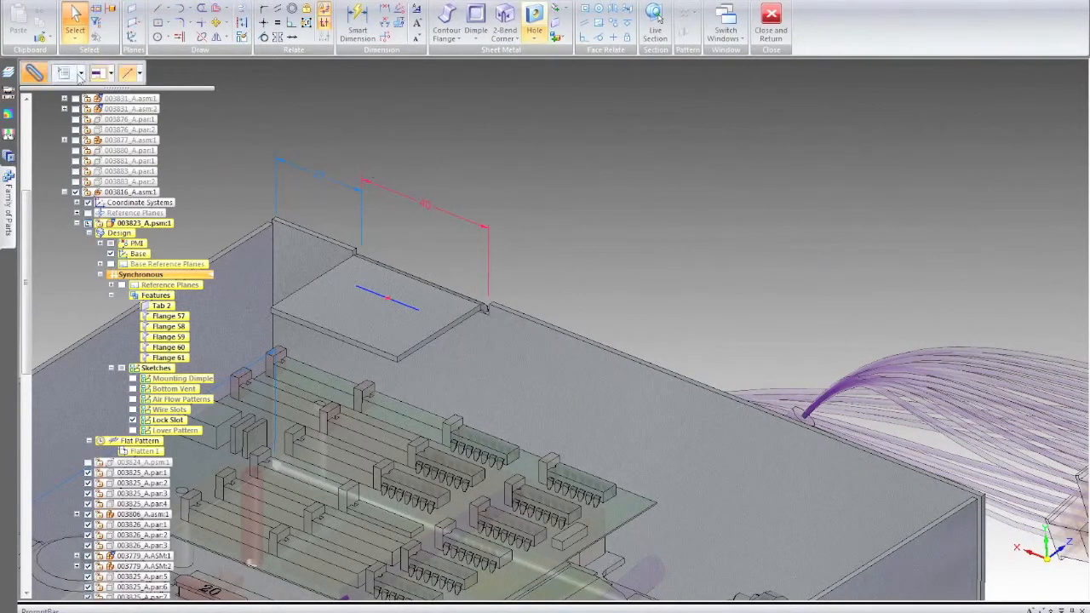
pyautogui.click(111, 74)
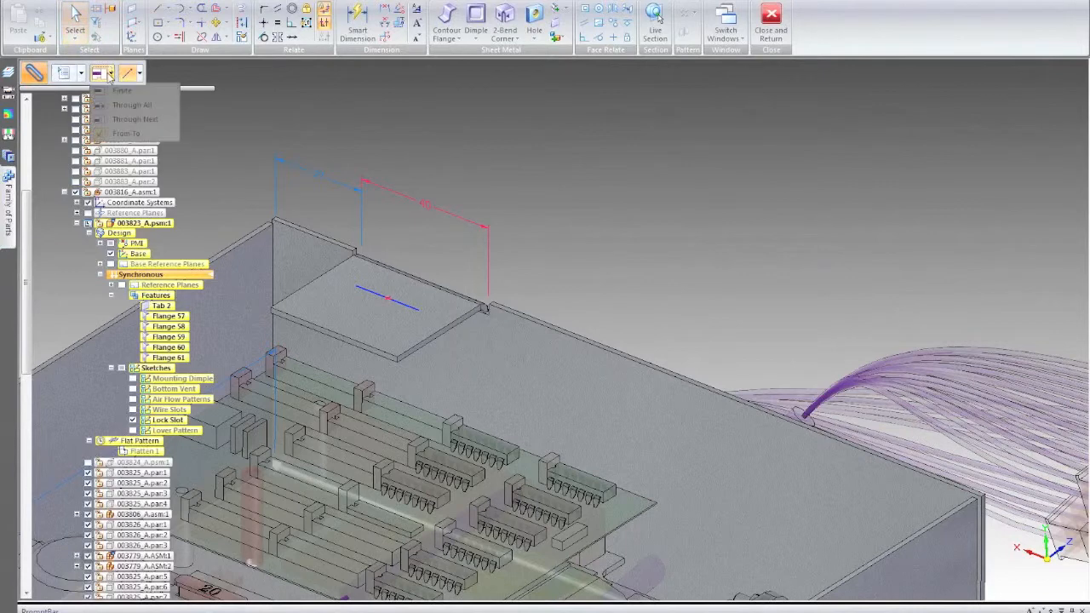
pyautogui.click(135, 119)
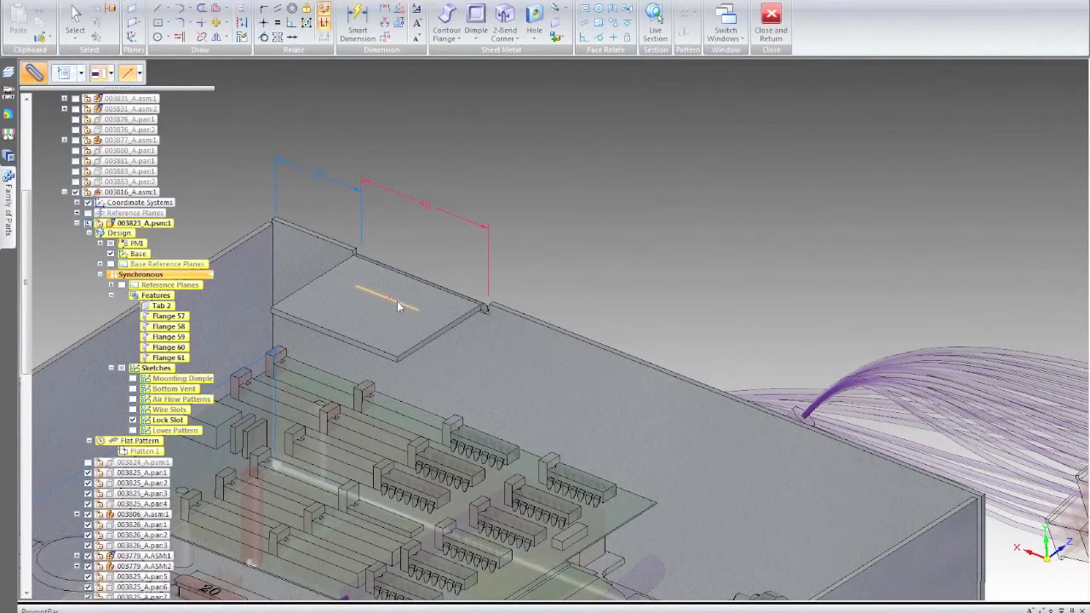
pyautogui.click(63, 74)
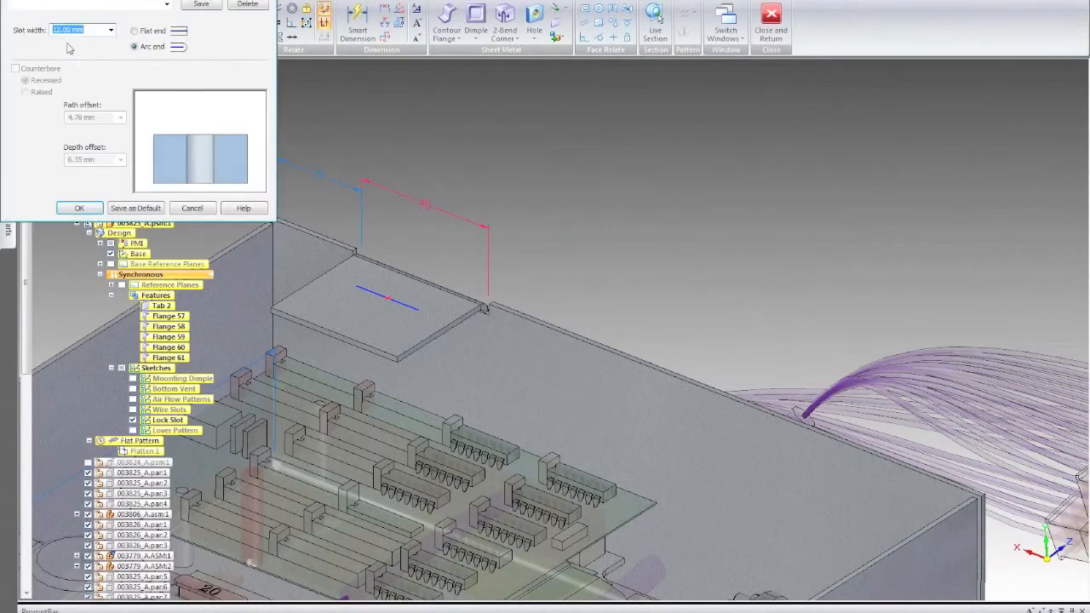
pyautogui.write('4')
pyautogui.click(80, 208)
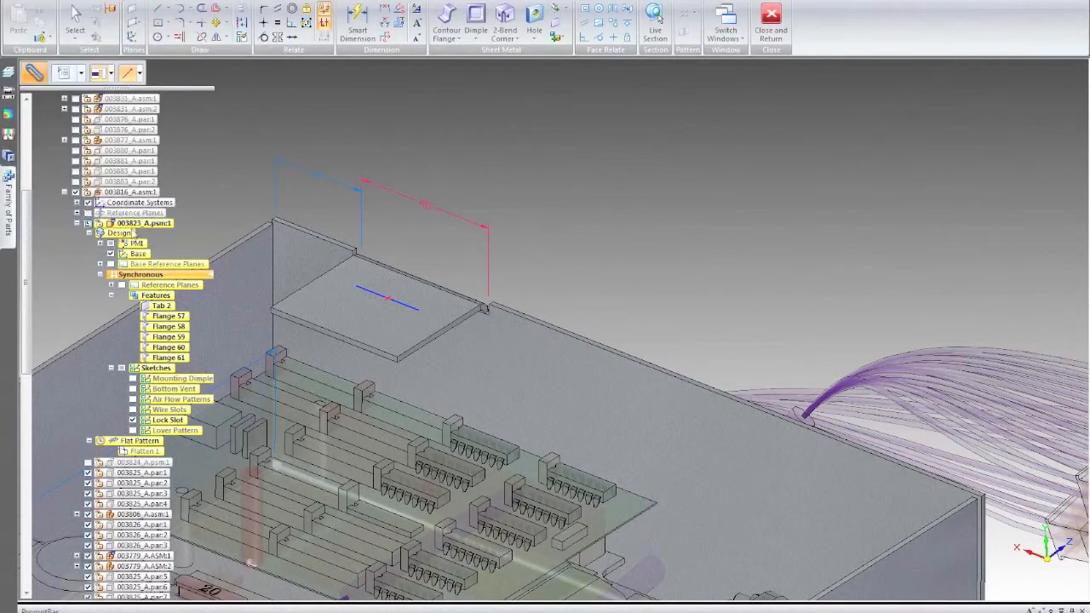
pyautogui.click(408, 306)
pyautogui.click(388, 330)
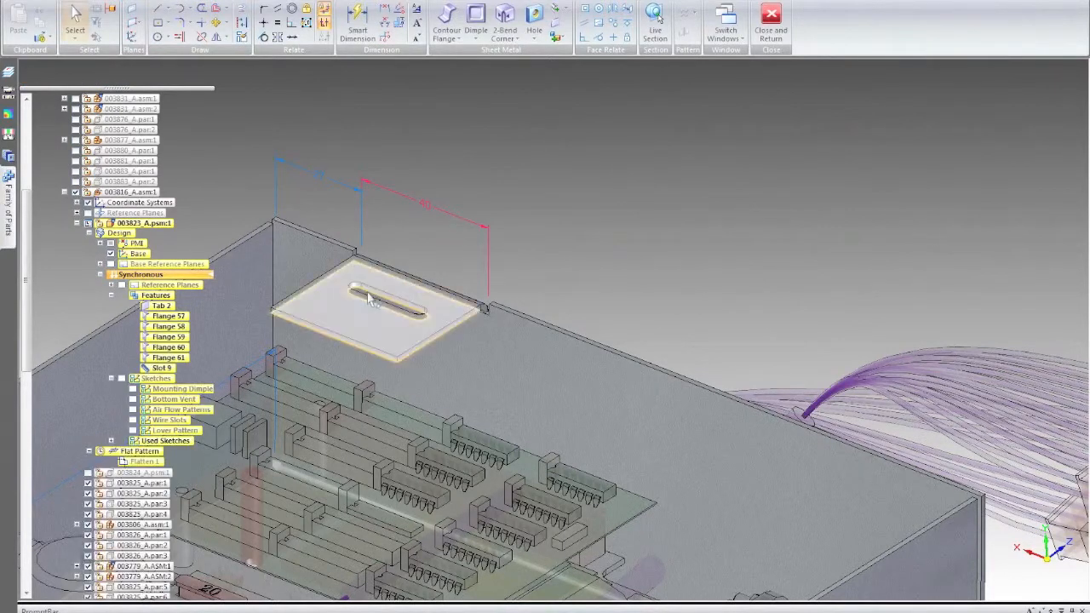
# Restore the slot's consumed sketch from the Used Sketches collection
pyautogui.scroll(2, 368, 298)
pyautogui.scroll(2, 368, 298)
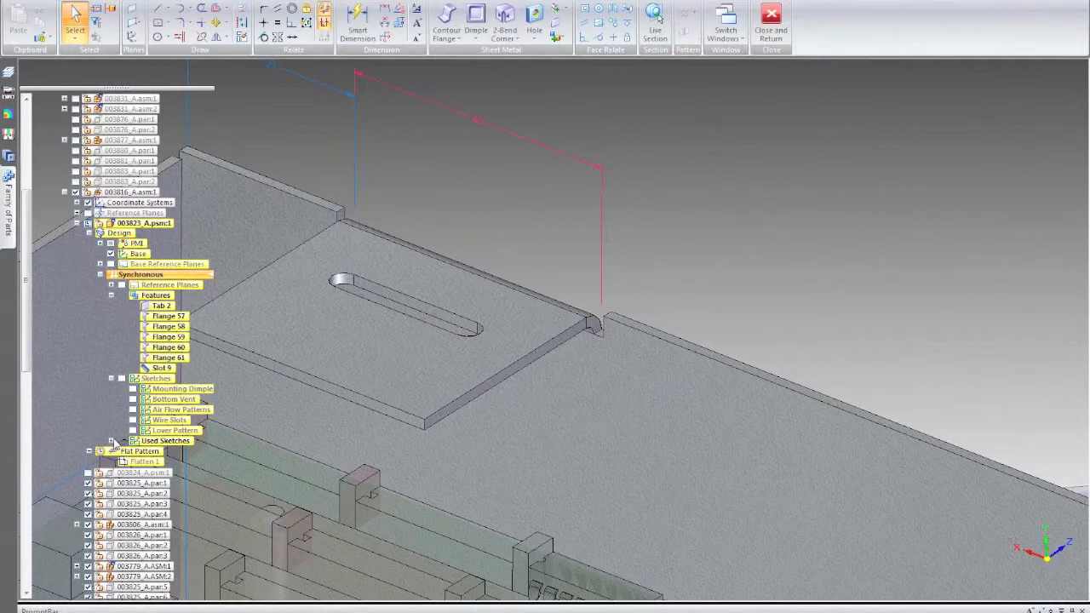
pyautogui.click(112, 440)
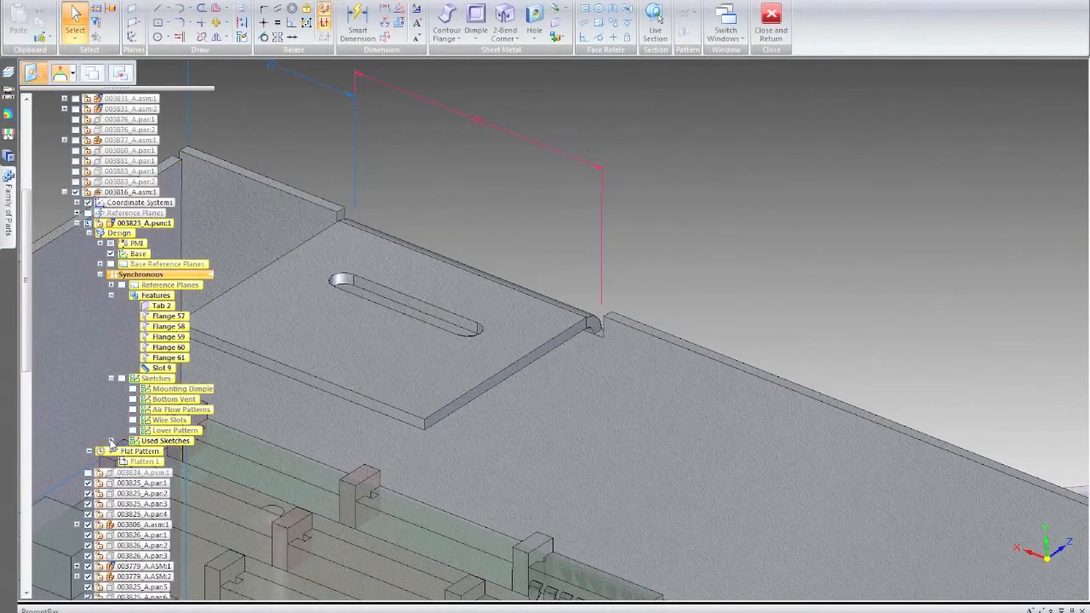
pyautogui.click(111, 442)
pyautogui.click(112, 442)
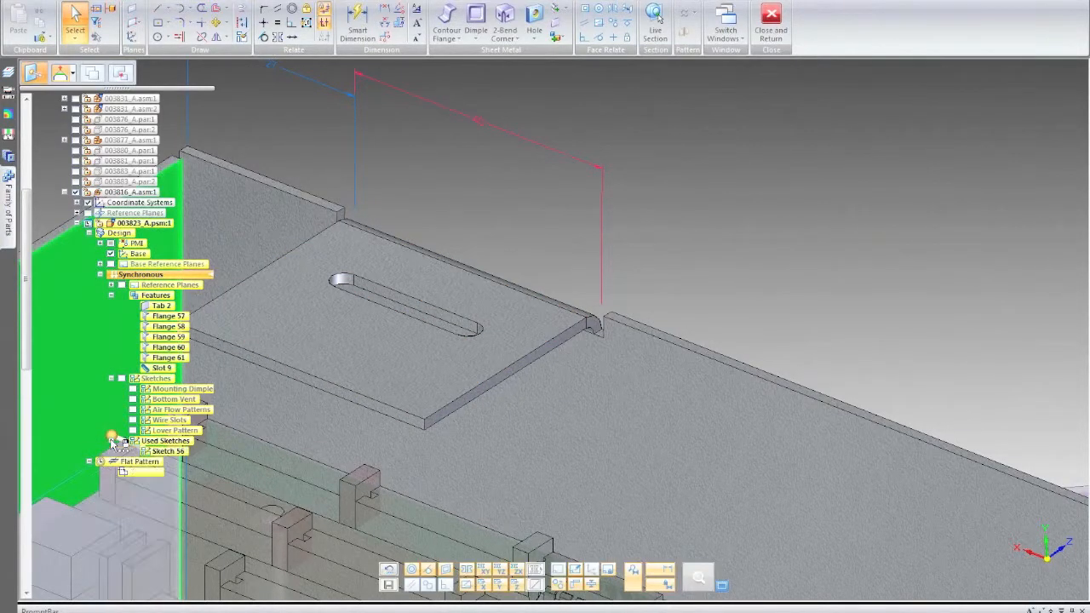
pyautogui.click(160, 451)
pyautogui.rightClick(160, 452)
pyautogui.click(180, 460)
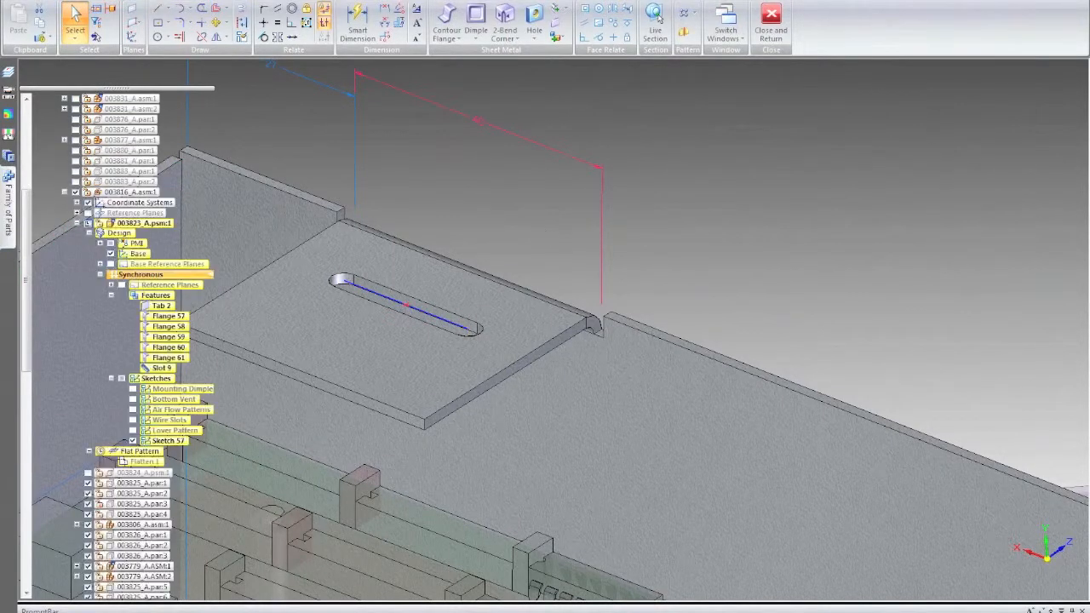
# Place a simple hole 8 mm in diameter at the midpoint of the slot's sketch line on the partial flange, and hide the sketch
pyautogui.click(534, 39)
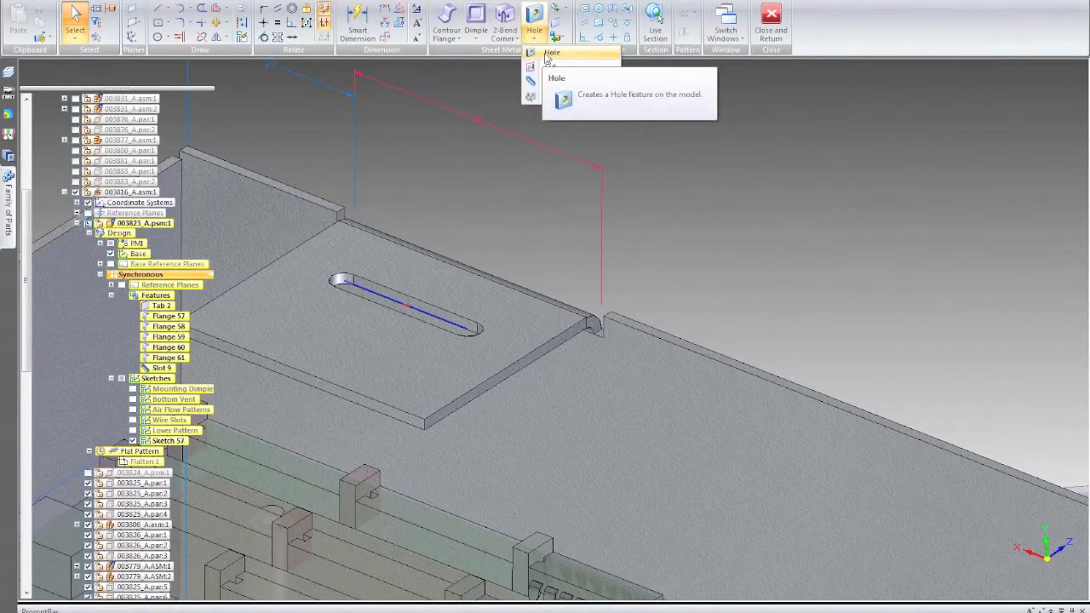
pyautogui.click(550, 55)
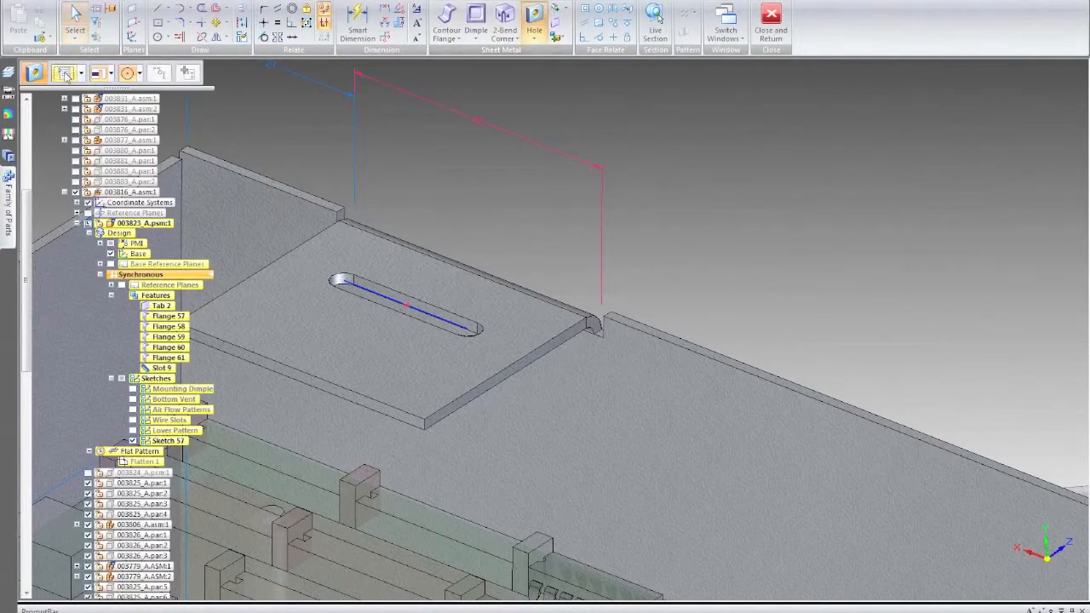
pyautogui.click(64, 74)
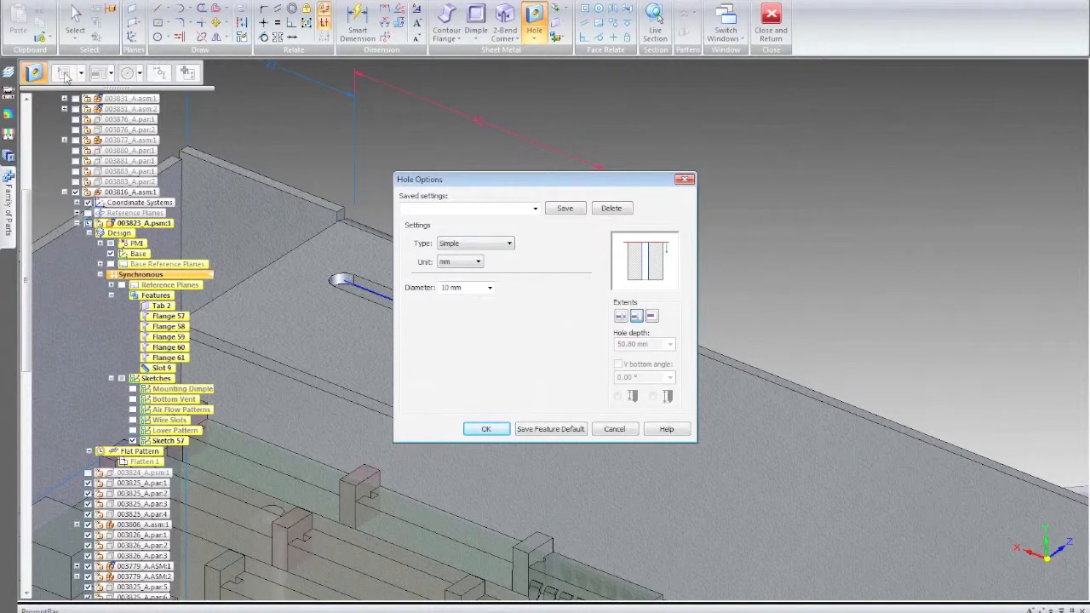
pyautogui.moveTo(478, 288); pyautogui.dragTo(397, 282)
pyautogui.press('Return')
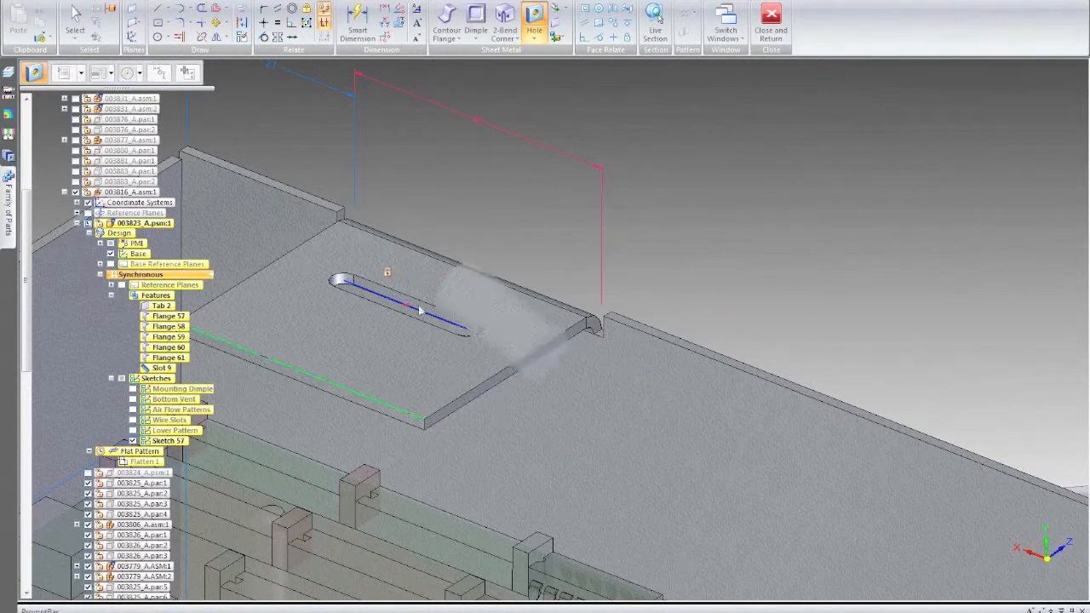
pyautogui.click(371, 327)
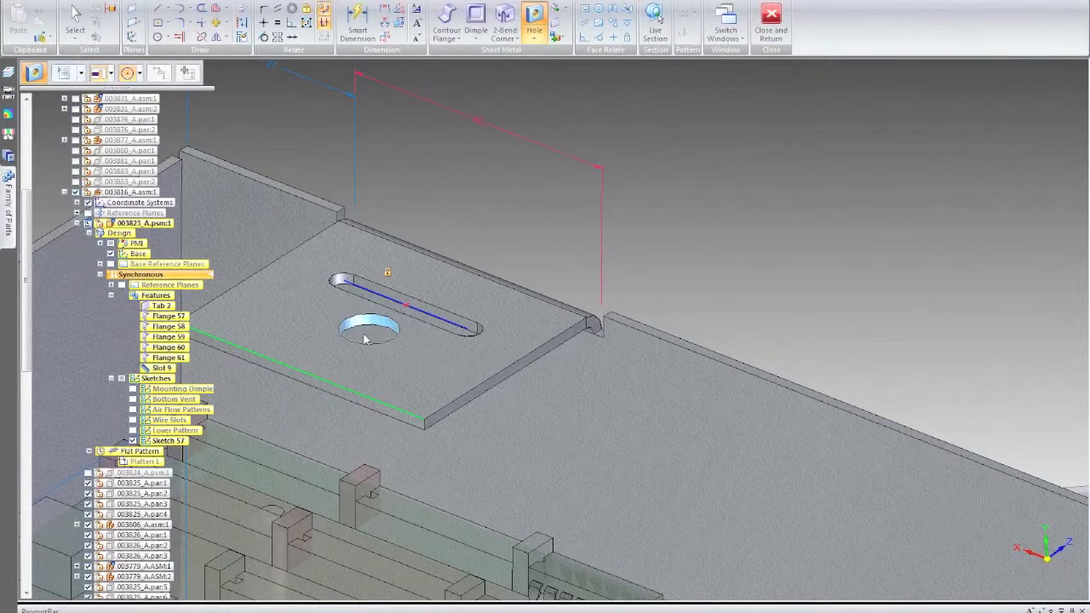
pyautogui.click(407, 311)
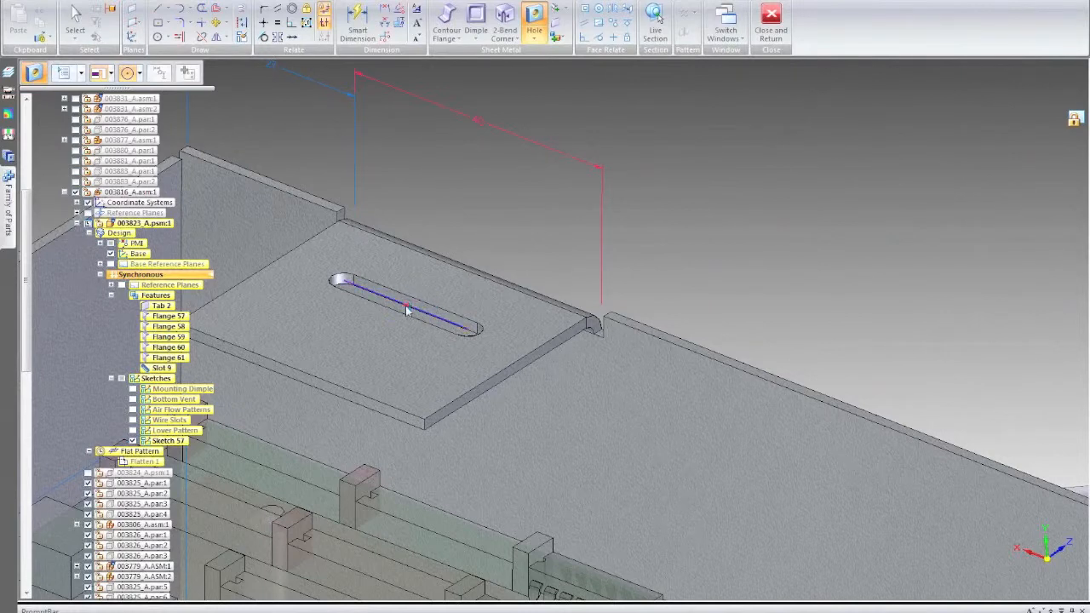
pyautogui.click(408, 311)
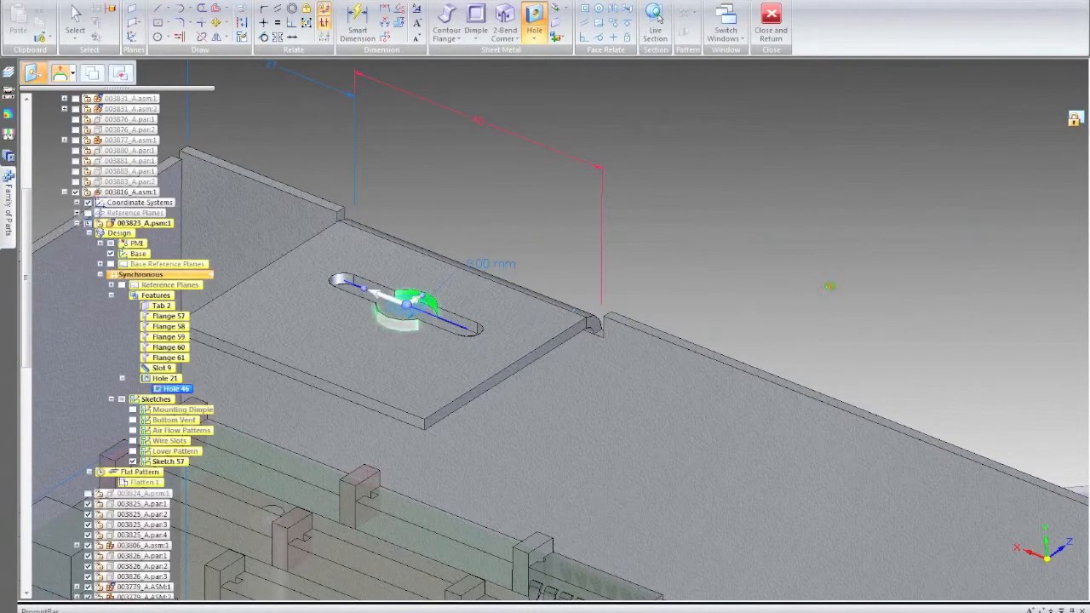
pyautogui.moveTo(829, 286); pyautogui.dragTo(857, 290, button='middle')
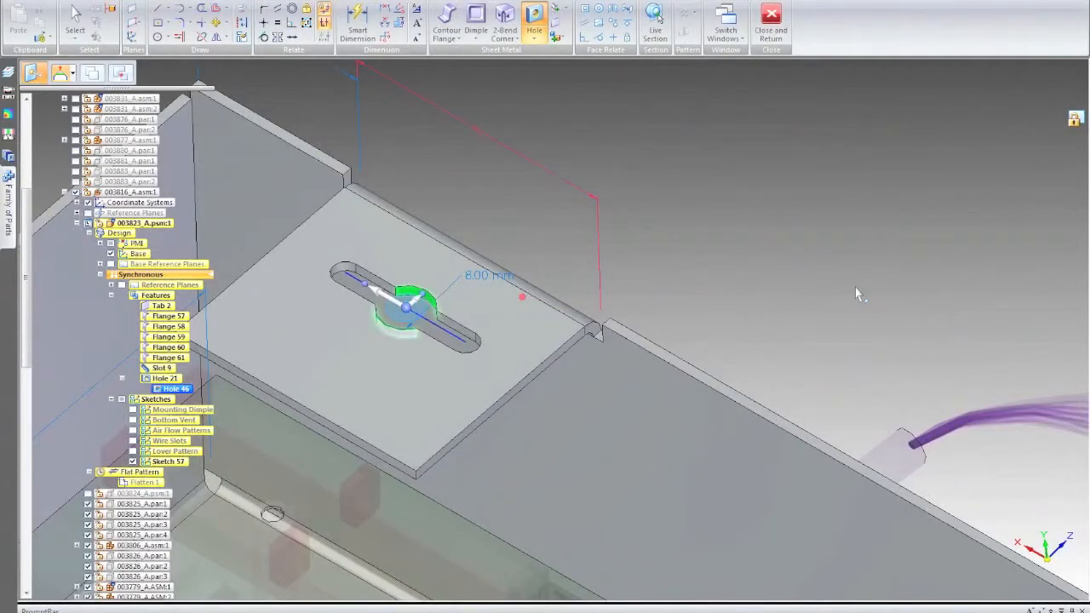
pyautogui.scroll(-2, 856, 294)
pyautogui.press('Escape')
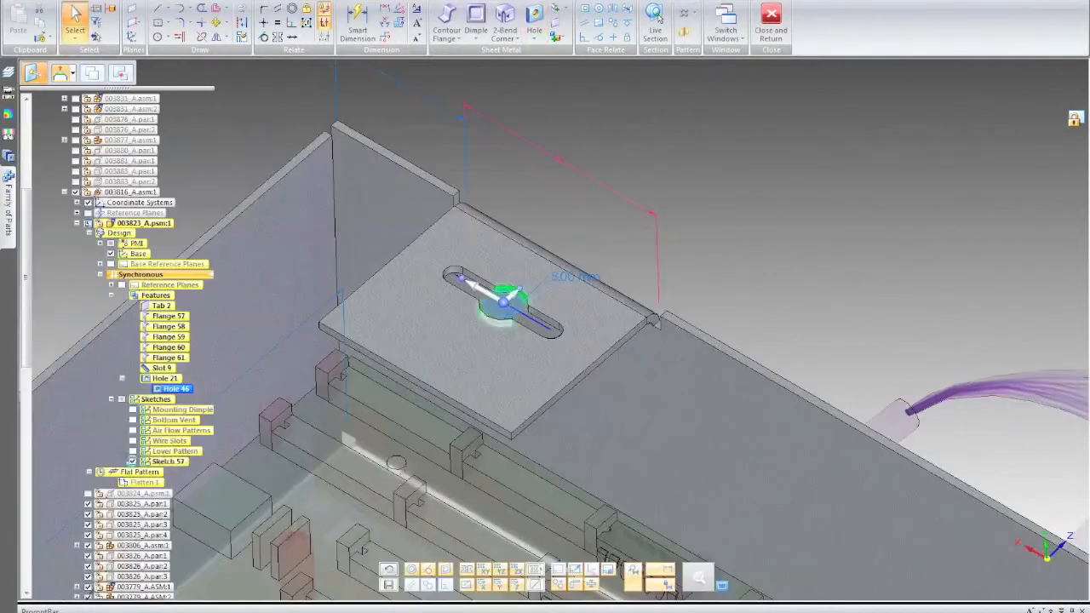
pyautogui.click(778, 270)
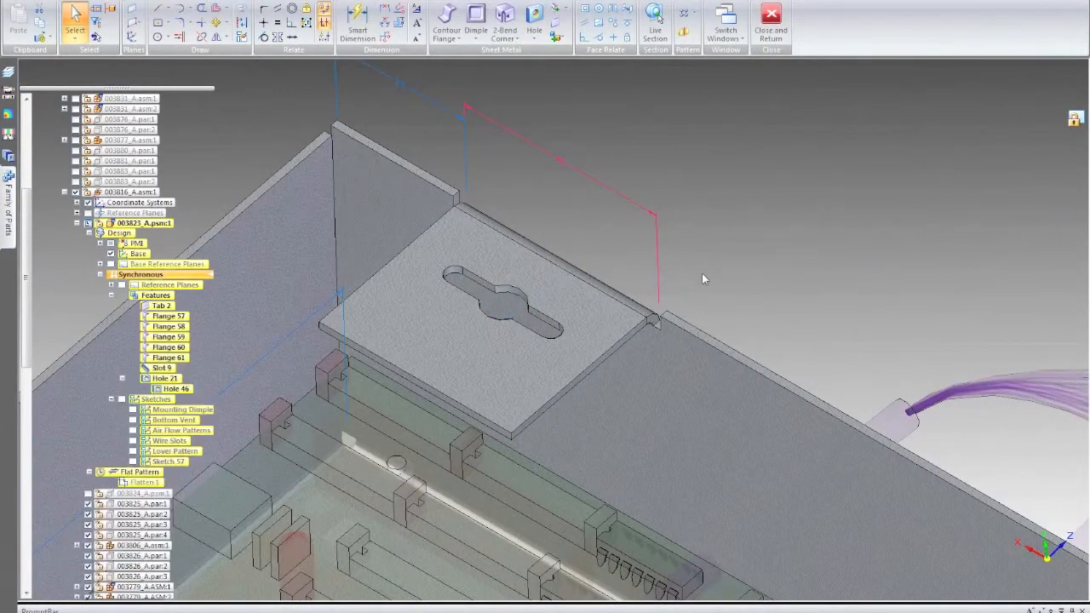
# Add two square gussets 5 mm deep and 6 mm wide across the partial flange's bend, using the Fit pattern
pyautogui.moveTo(704, 281)
pyautogui.mouseDown(button='middle')
pyautogui.moveTo(676, 192)
pyautogui.moveTo(621, 226)
pyautogui.moveTo(621, 255)
pyautogui.mouseUp(button='middle')
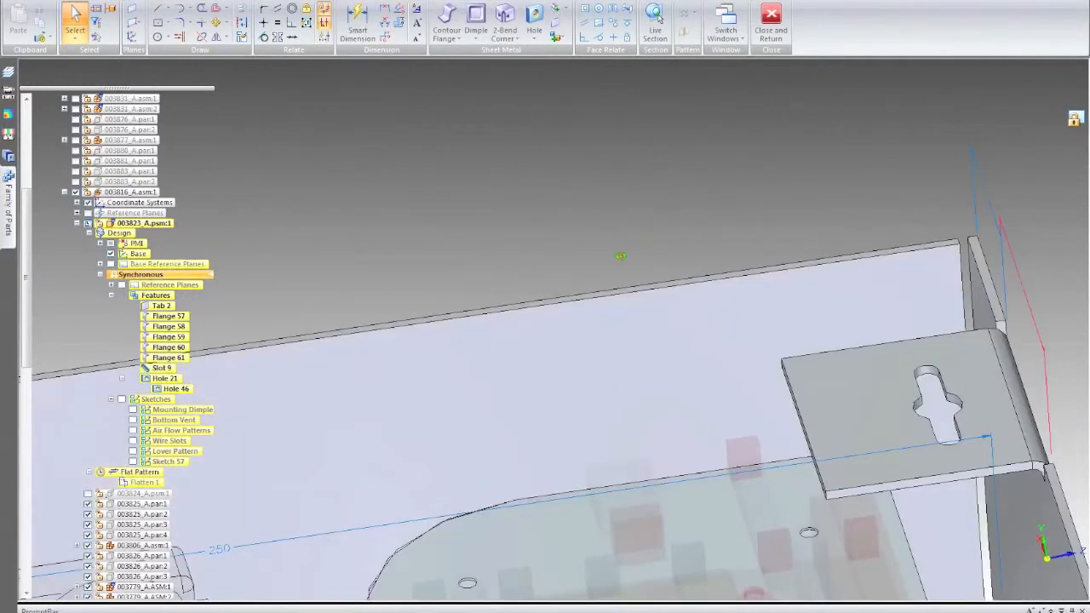
pyautogui.moveTo(621, 255)
pyautogui.mouseDown(button='middle')
pyautogui.moveTo(627, 295)
pyautogui.moveTo(925, 242)
pyautogui.moveTo(944, 309)
pyautogui.moveTo(934, 247)
pyautogui.mouseUp(button='middle')
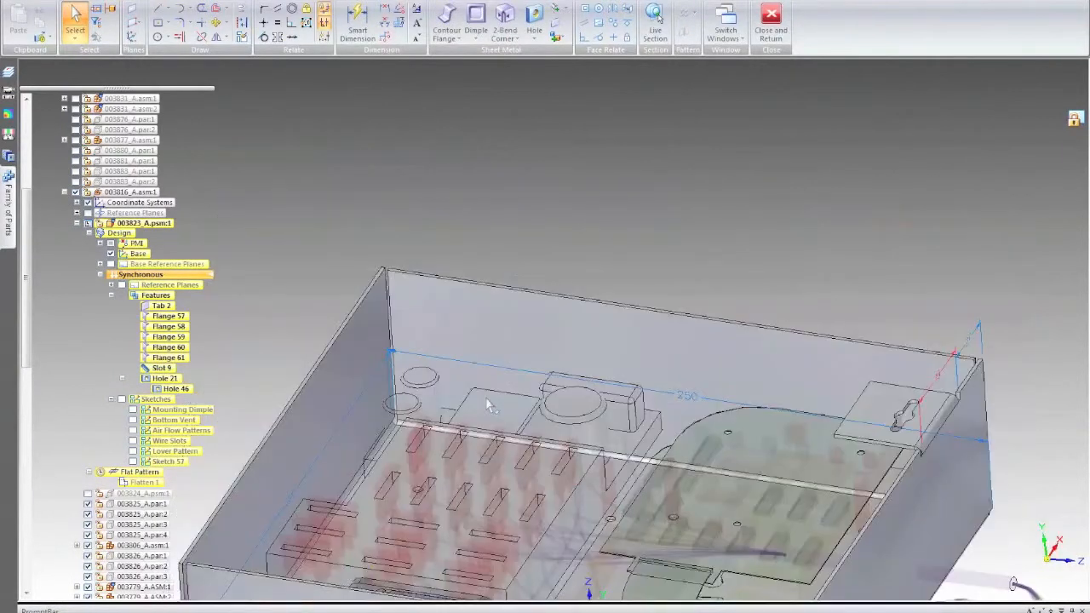
pyautogui.scroll(-3, 486, 405)
pyautogui.scroll(2, 699, 403)
pyautogui.scroll(2, 698, 403)
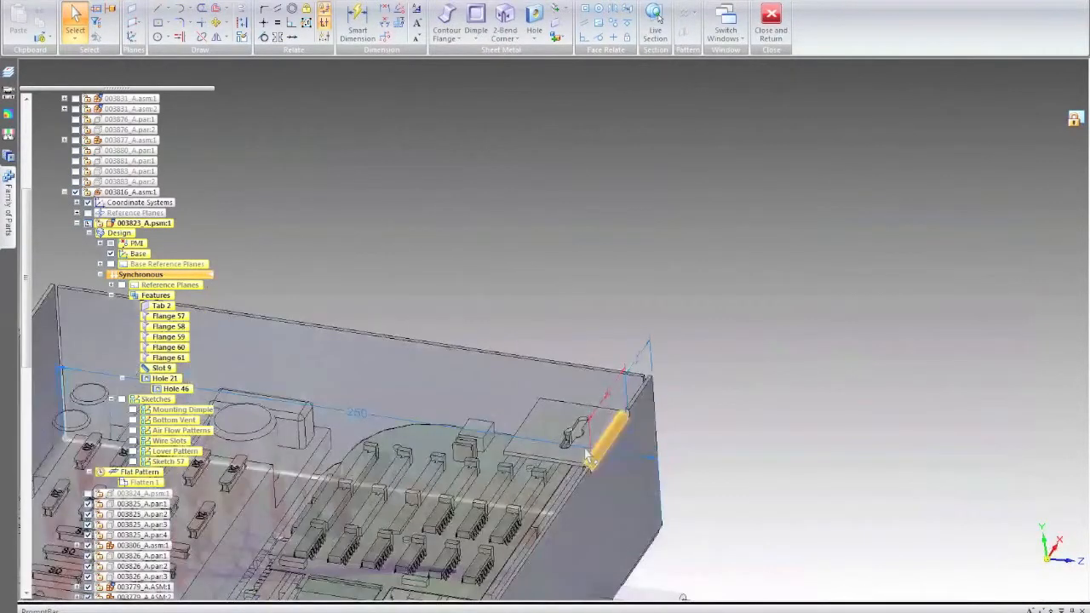
pyautogui.scroll(1, 587, 460)
pyautogui.moveTo(574, 460); pyautogui.dragTo(595, 455, button='middle')
pyautogui.scroll(1, 596, 455)
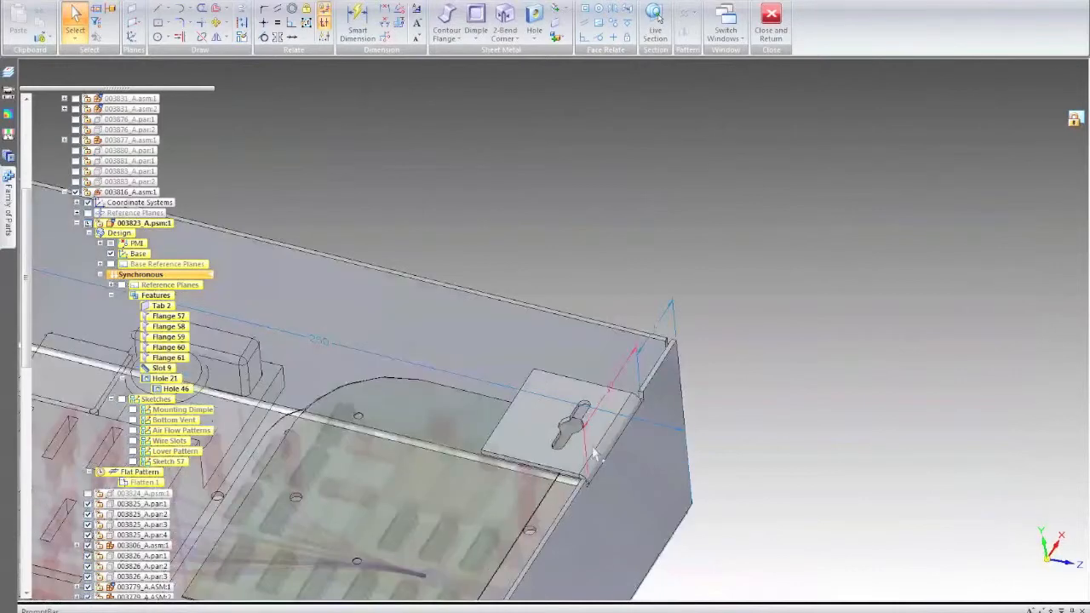
pyautogui.scroll(1, 593, 454)
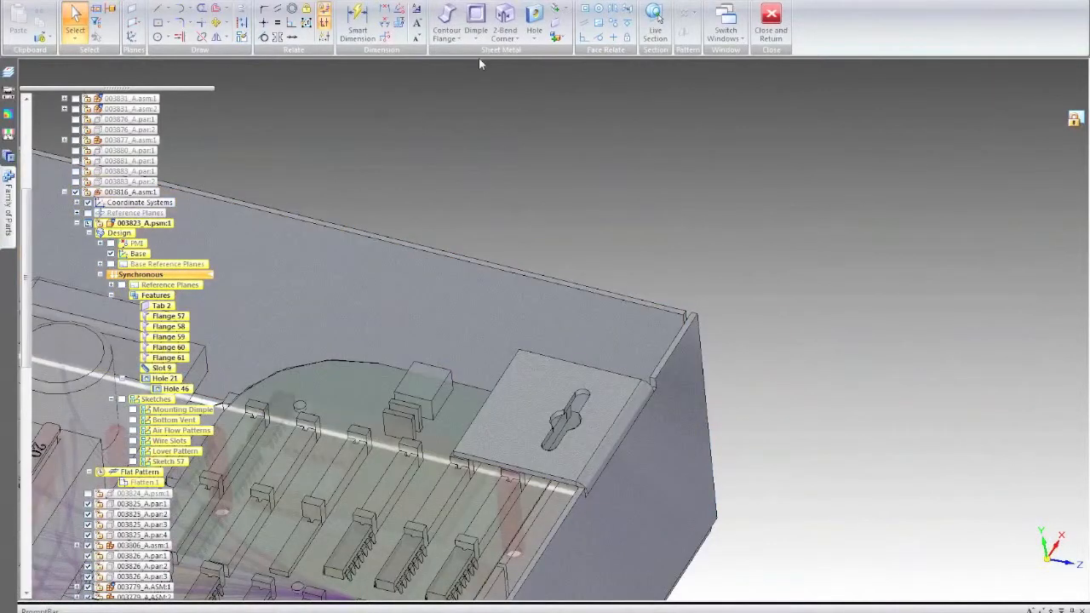
pyautogui.click(480, 45)
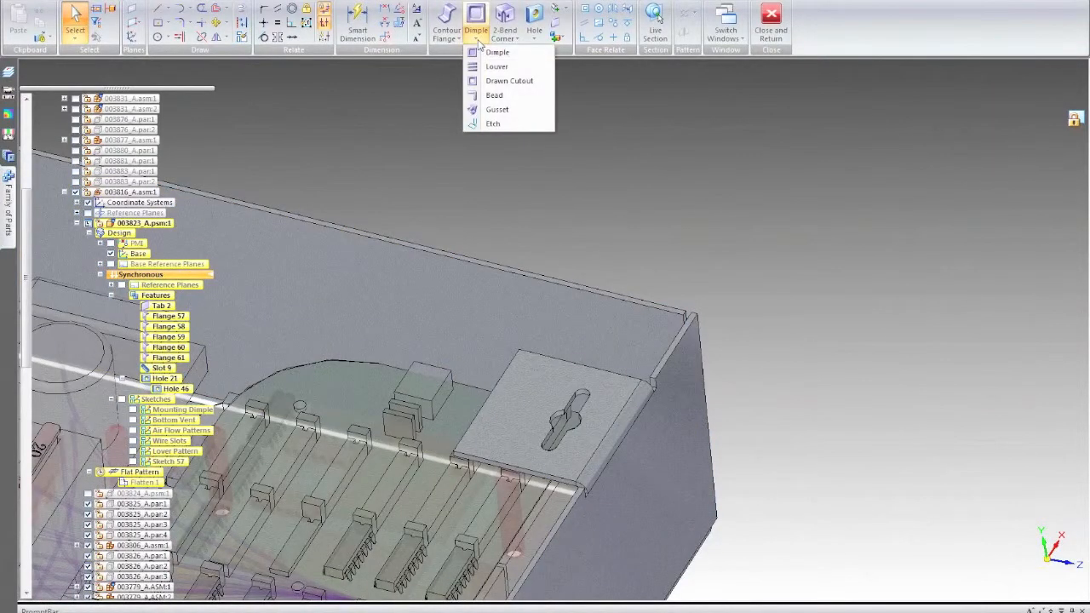
pyautogui.click(510, 109)
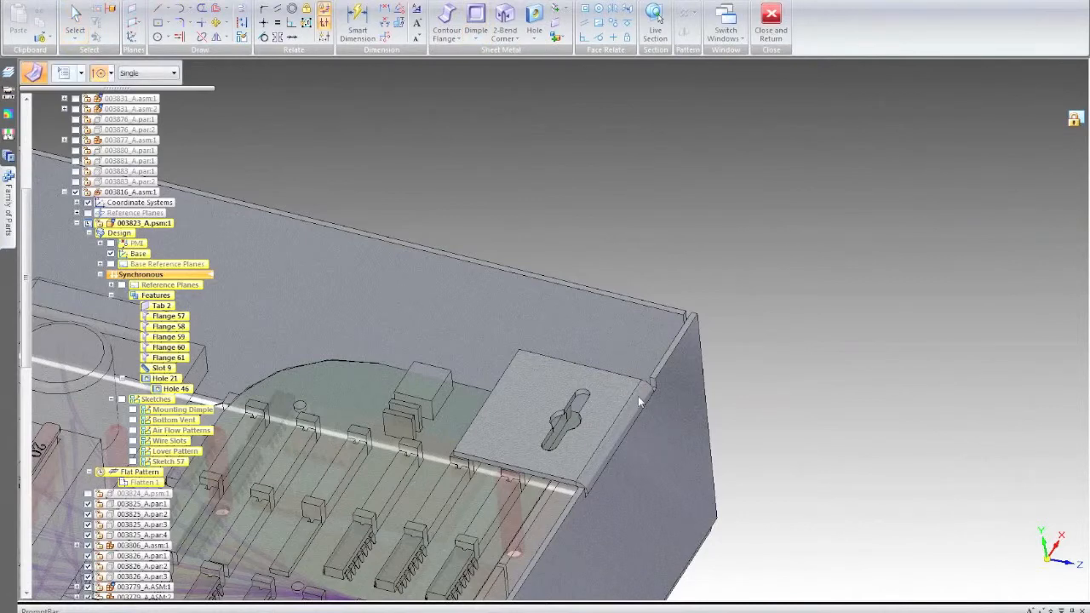
pyautogui.click(63, 73)
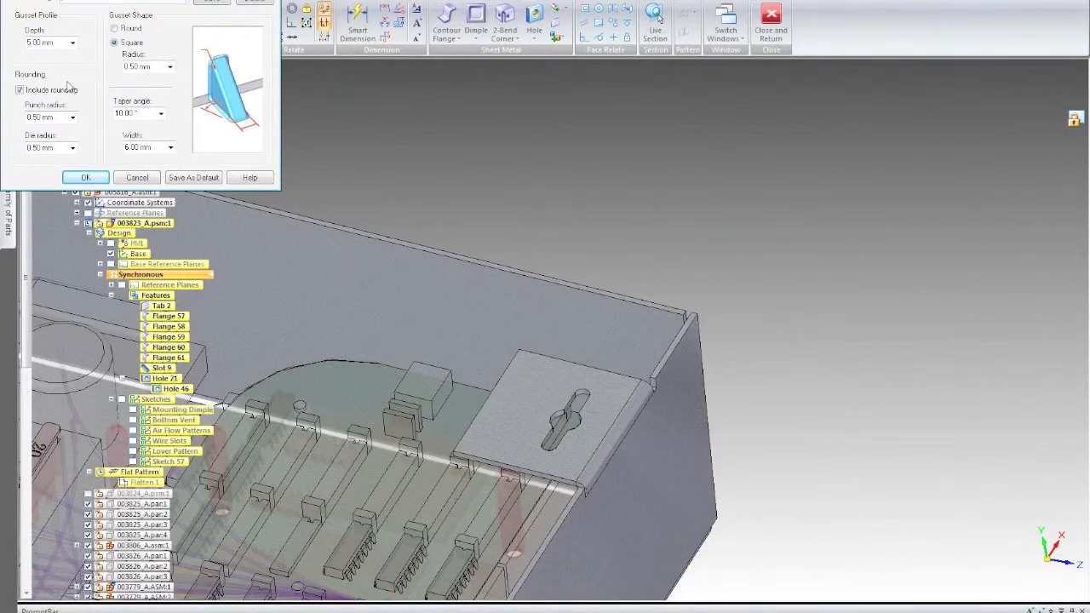
pyautogui.click(85, 177)
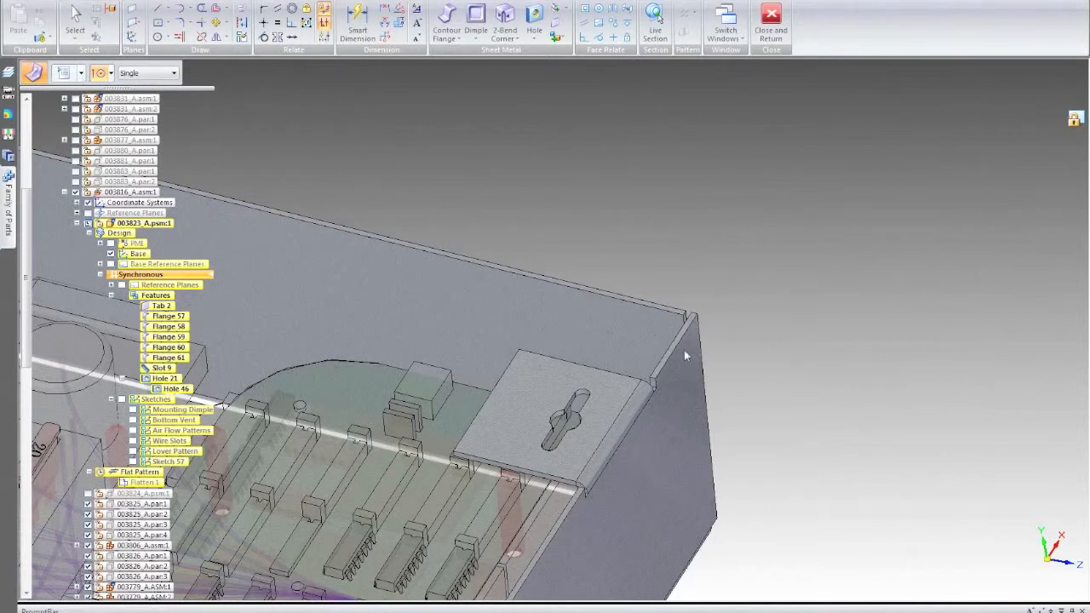
pyautogui.click(146, 74)
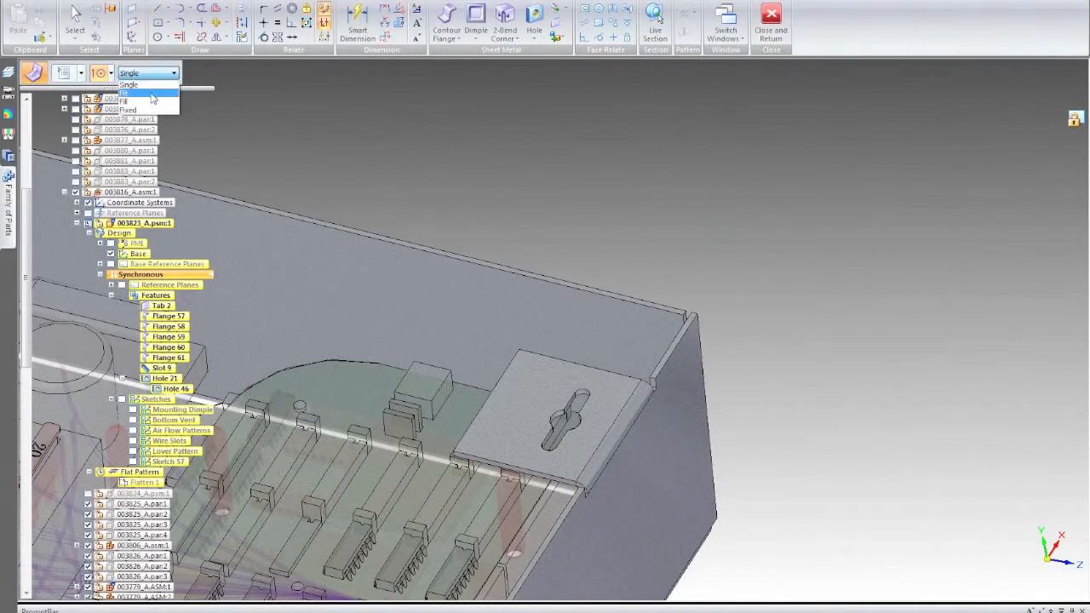
pyautogui.click(152, 100)
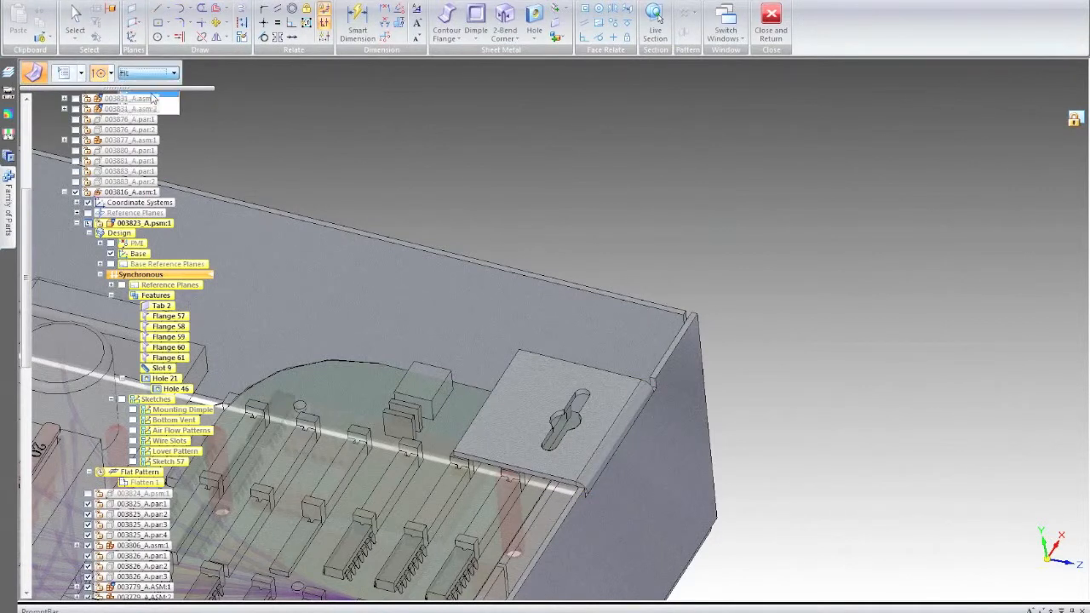
pyautogui.click(620, 426)
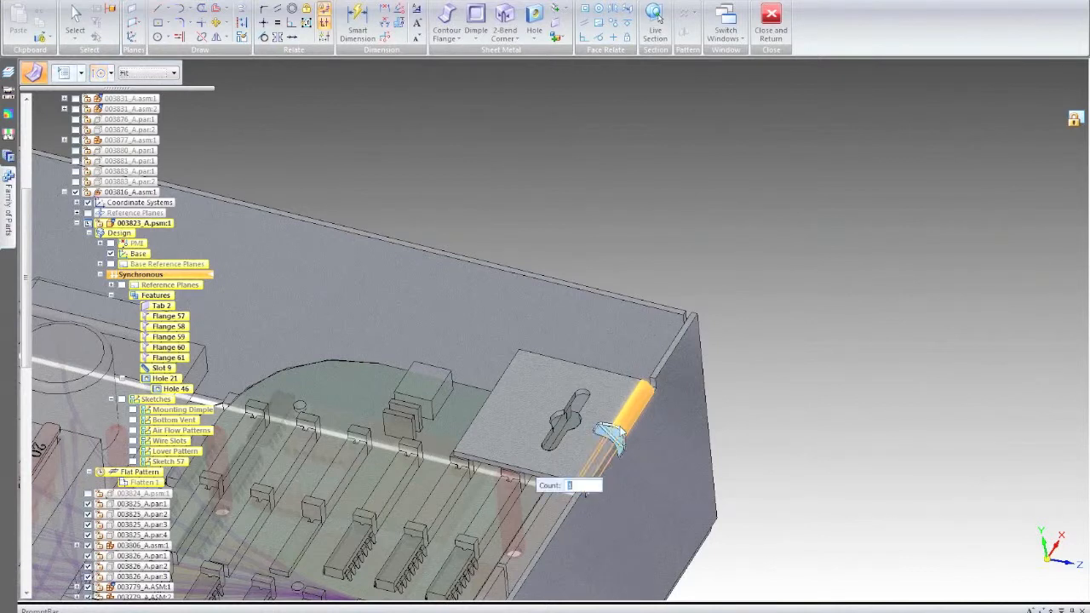
pyautogui.press('Return')
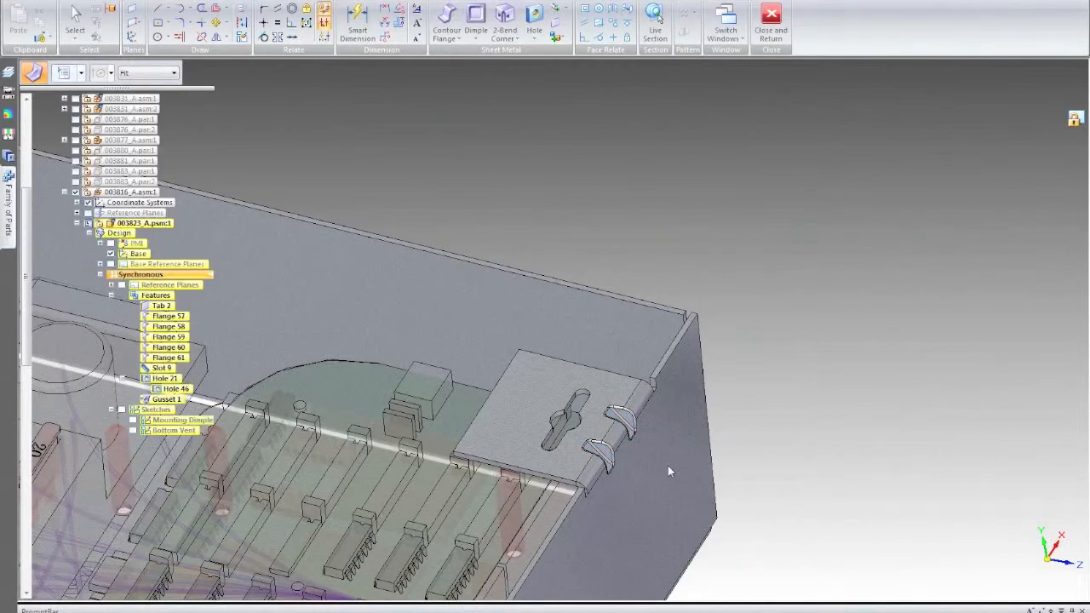
pyautogui.moveTo(642, 442); pyautogui.dragTo(641, 443, button='middle')
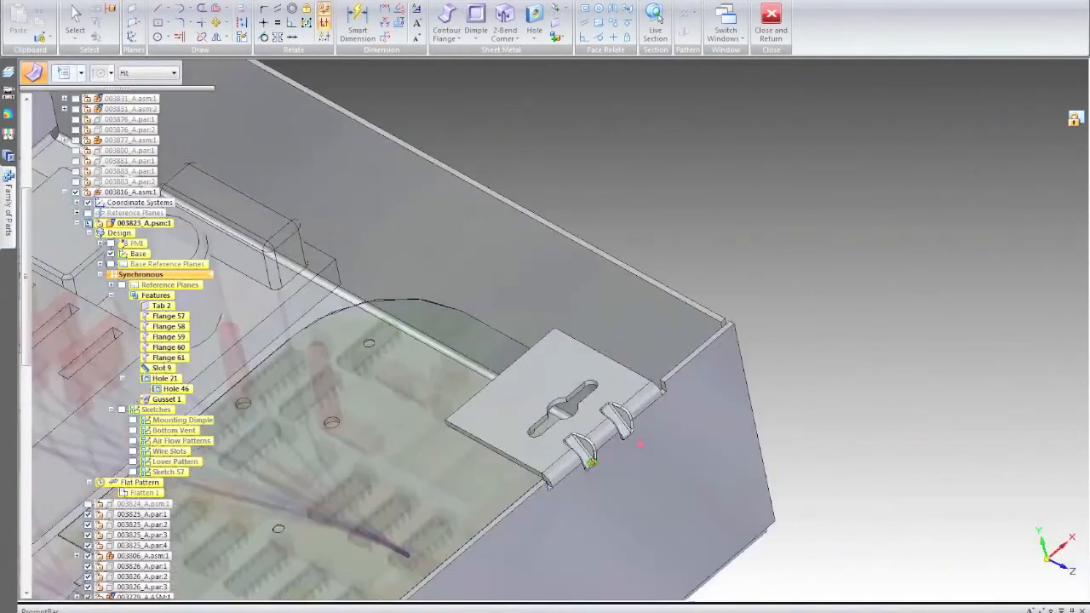
# Mirror the partial flange with its slot, hole and gussets about the base reference plane at the plate's origin
pyautogui.scroll(-5, 641, 444)
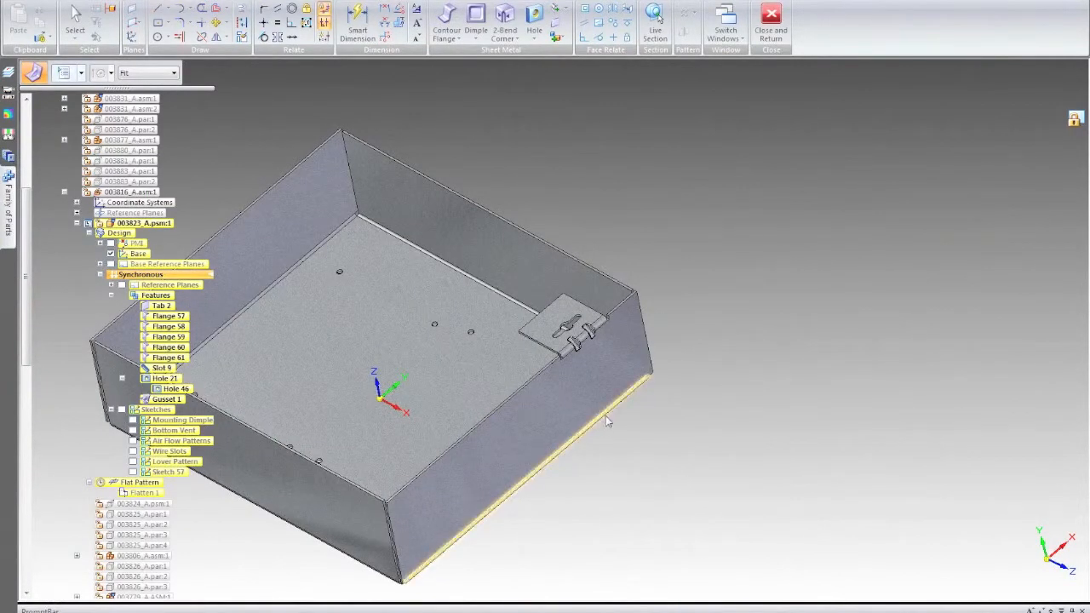
pyautogui.moveTo(628, 409); pyautogui.dragTo(684, 454, button='middle')
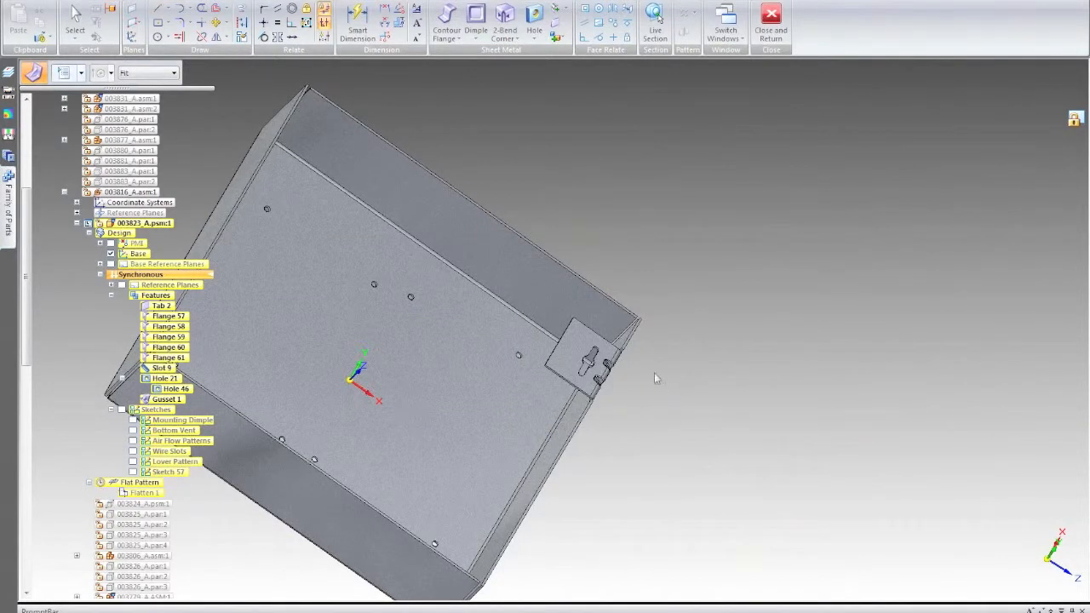
pyautogui.moveTo(648, 367); pyautogui.dragTo(636, 324, button='middle')
pyautogui.moveTo(536, 291); pyautogui.dragTo(640, 424)
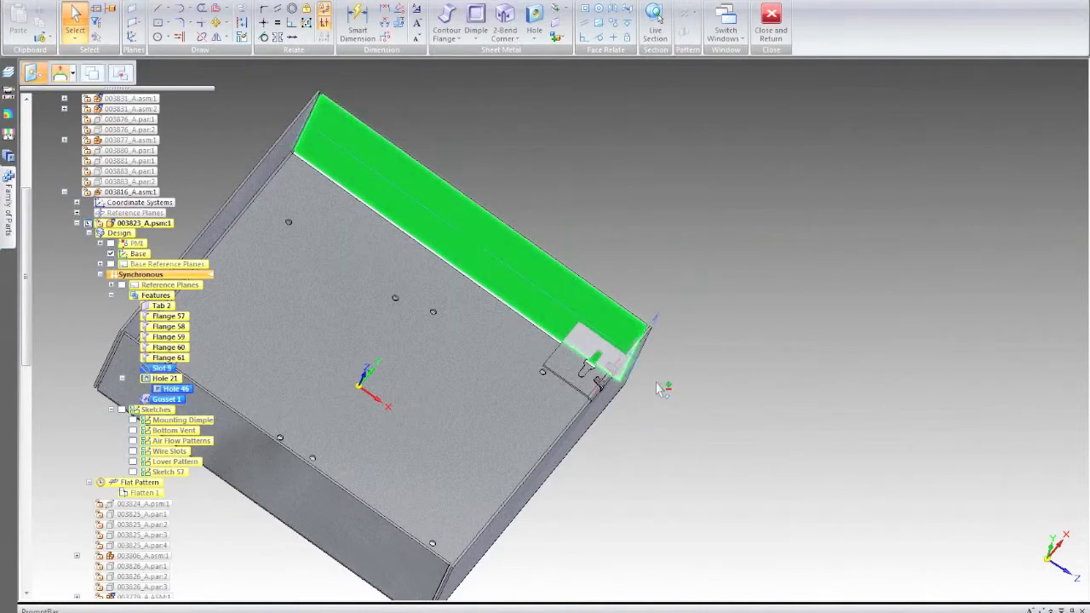
pyautogui.moveTo(596, 409); pyautogui.dragTo(592, 341, button='middle')
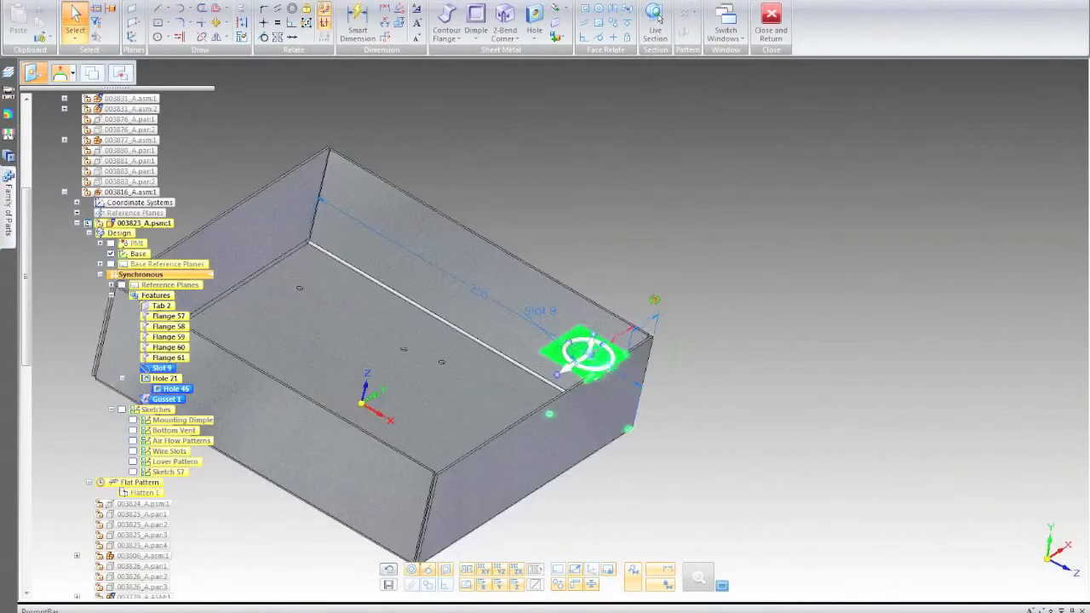
pyautogui.moveTo(654, 299); pyautogui.dragTo(569, 409, button='middle')
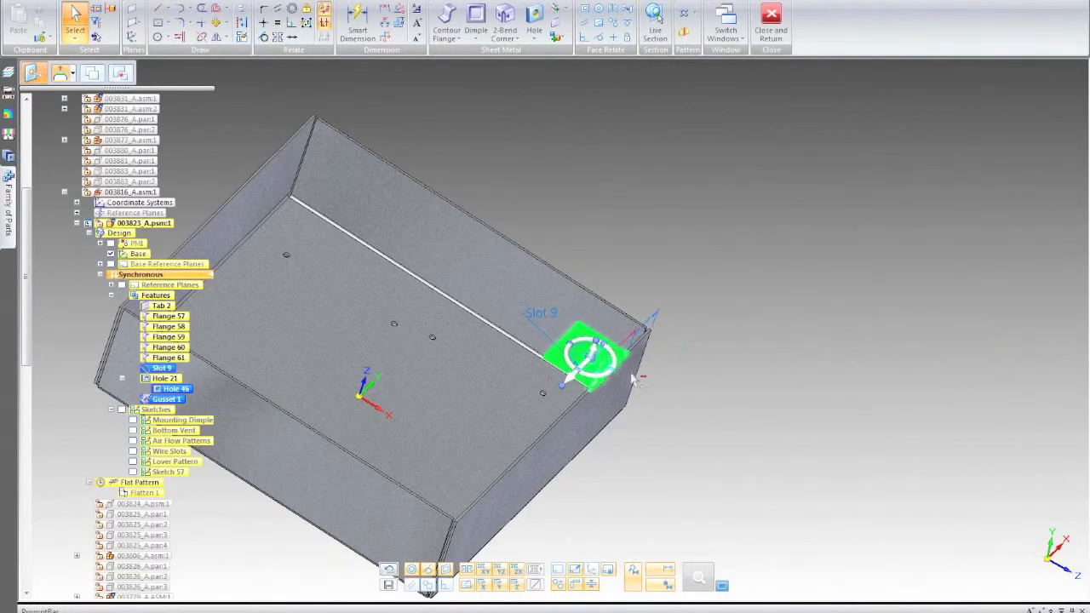
pyautogui.moveTo(626, 359); pyautogui.dragTo(653, 394, button='middle')
pyautogui.click(684, 32)
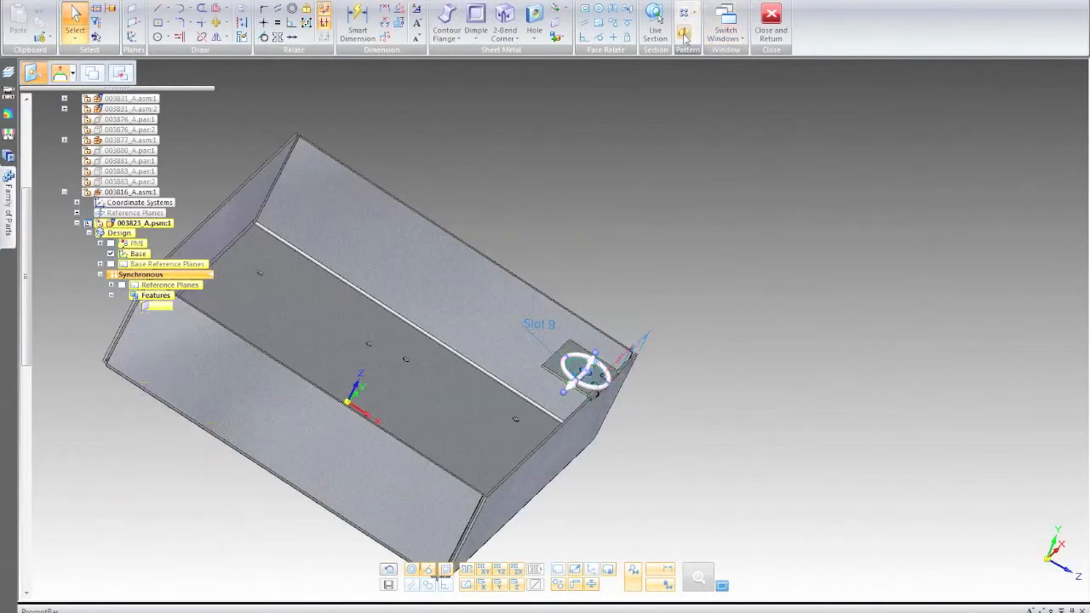
pyautogui.moveTo(373, 399)
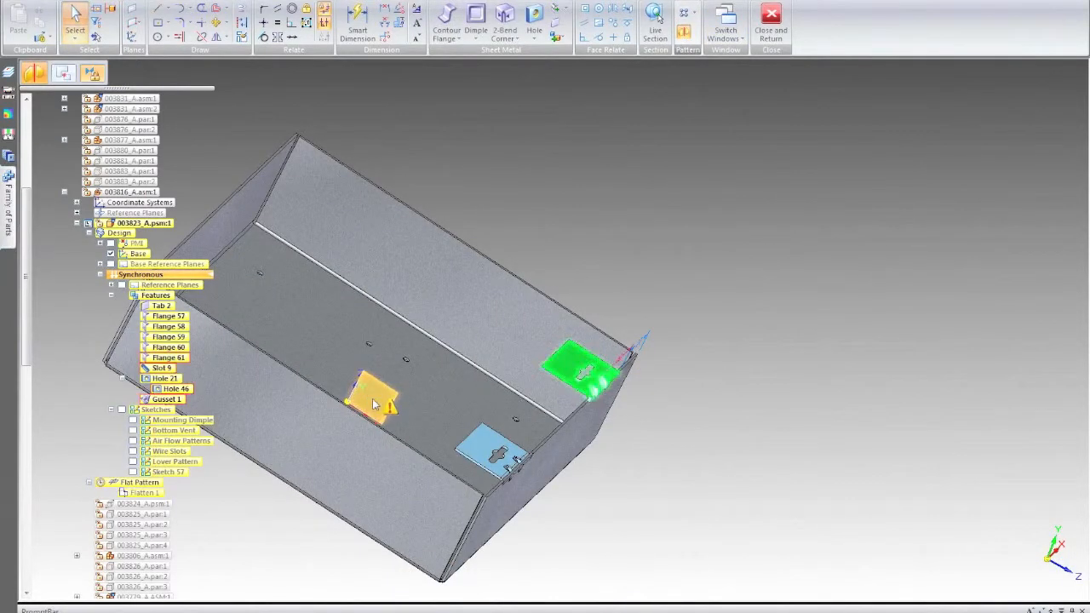
pyautogui.click(373, 399)
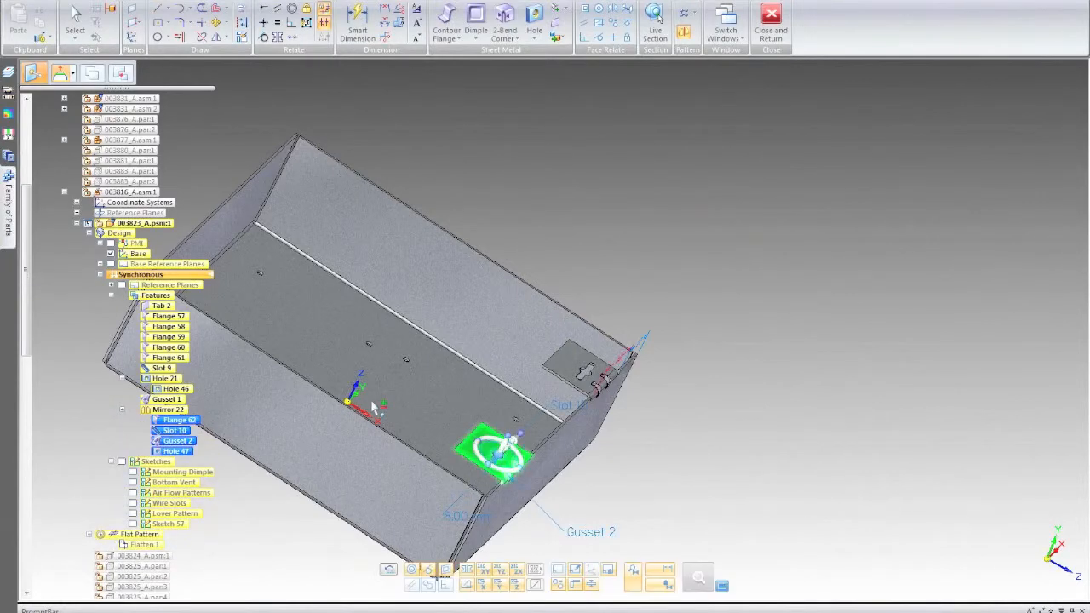
pyautogui.moveTo(629, 450); pyautogui.dragTo(757, 489, button='middle')
pyautogui.scroll(-3, 654, 216)
pyautogui.press('Escape')
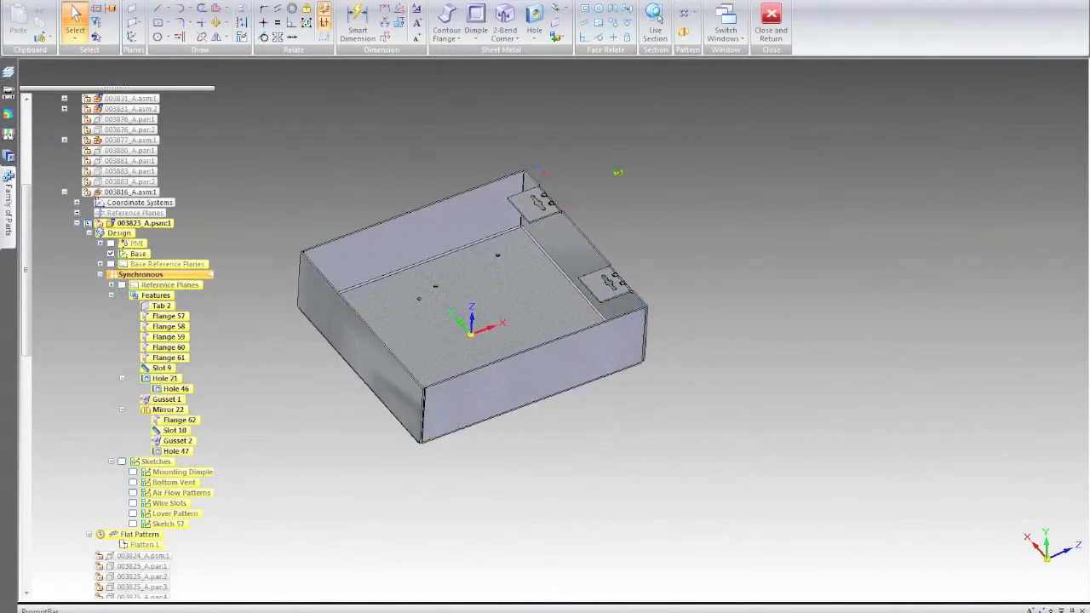
# Display the Mounting Dimple sketch of the base plate
pyautogui.moveTo(619, 178); pyautogui.dragTo(623, 168, button='middle')
pyautogui.scroll(2, 518, 221)
pyautogui.moveTo(494, 258); pyautogui.dragTo(388, 328, button='middle')
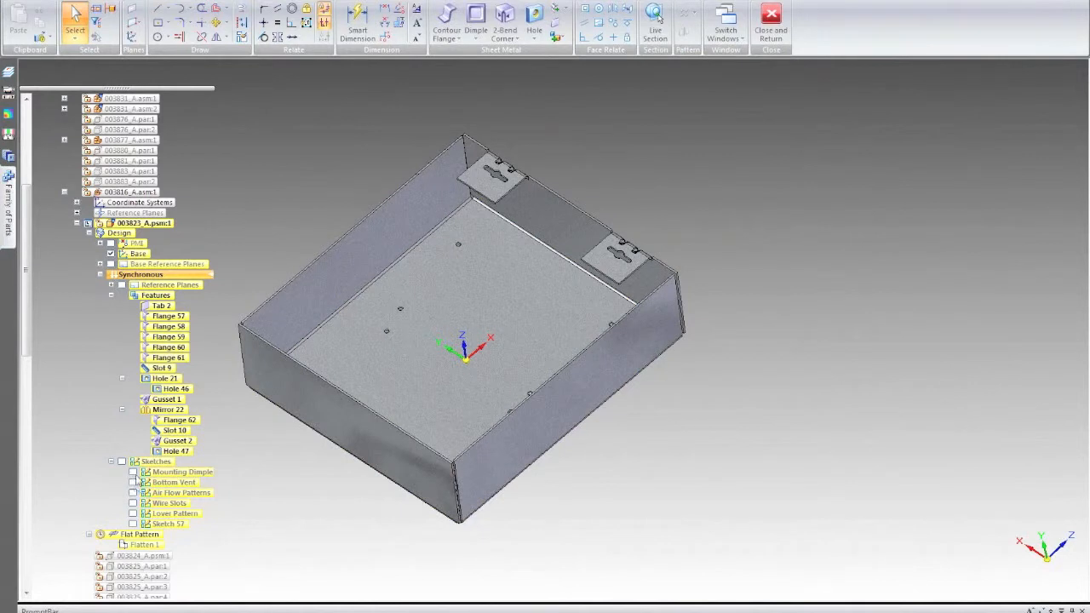
pyautogui.click(133, 473)
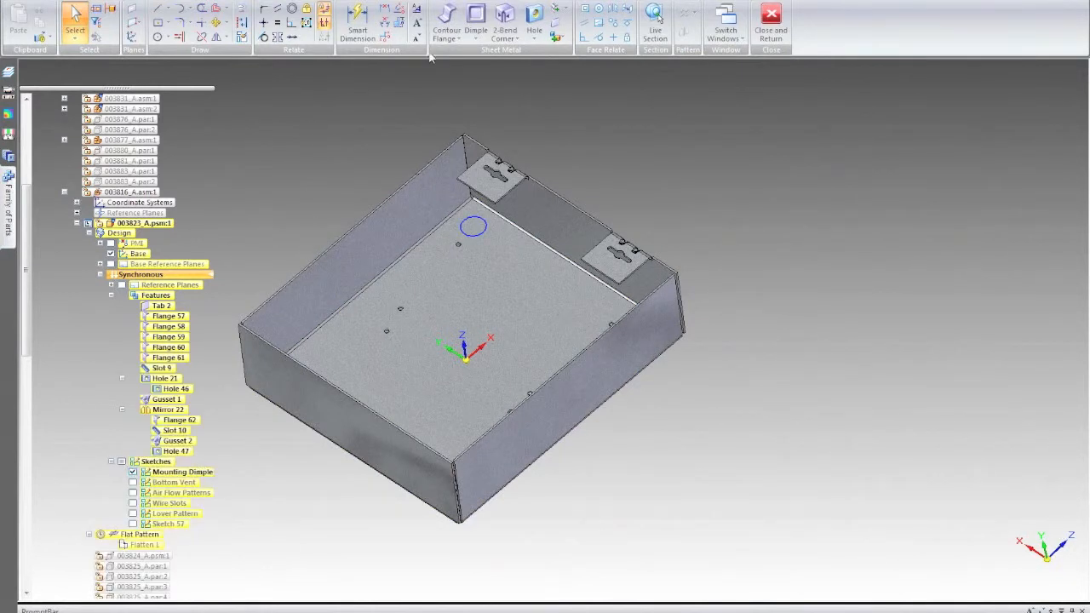
# Create a 4 mm deep dimple from the mounting circle sketch, with a 45° taper and 1 mm punch, die and corner radii
pyautogui.click(476, 17)
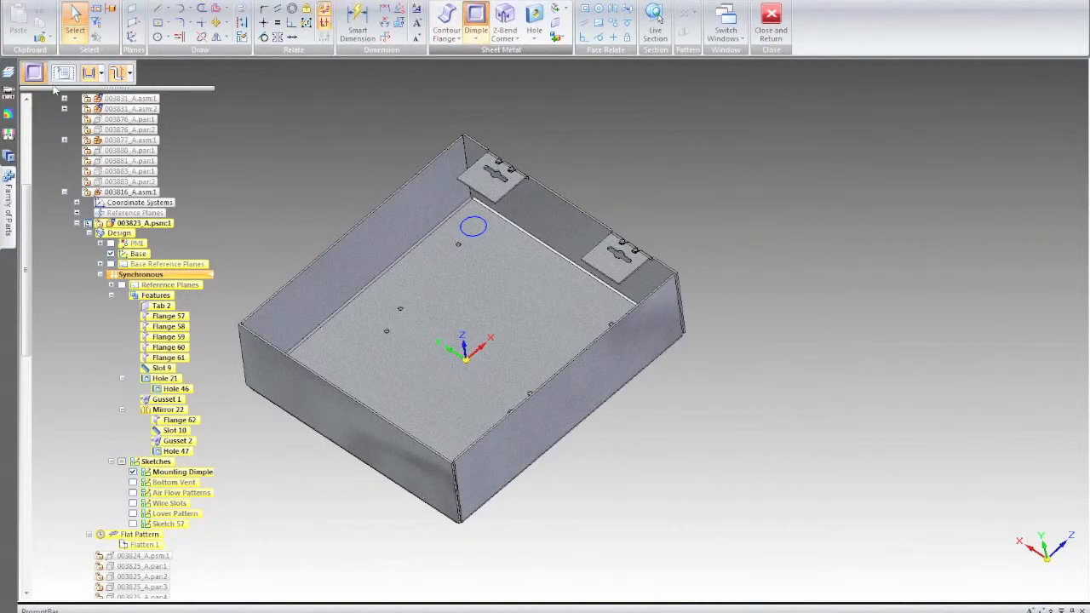
pyautogui.click(63, 73)
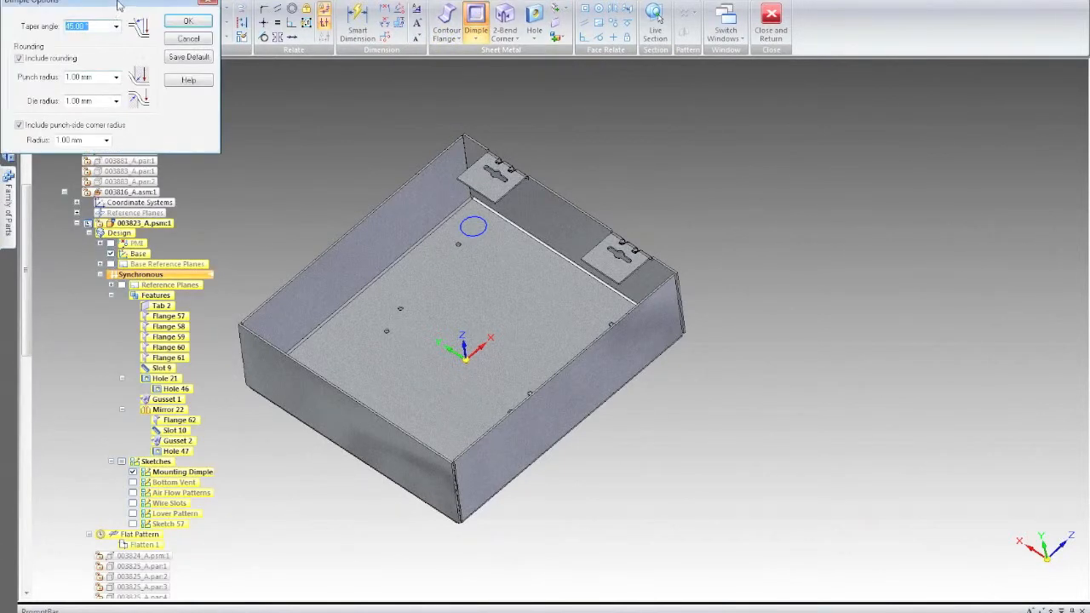
pyautogui.moveTo(119, 9); pyautogui.dragTo(141, 14)
pyautogui.moveTo(235, 56); pyautogui.dragTo(238, 61)
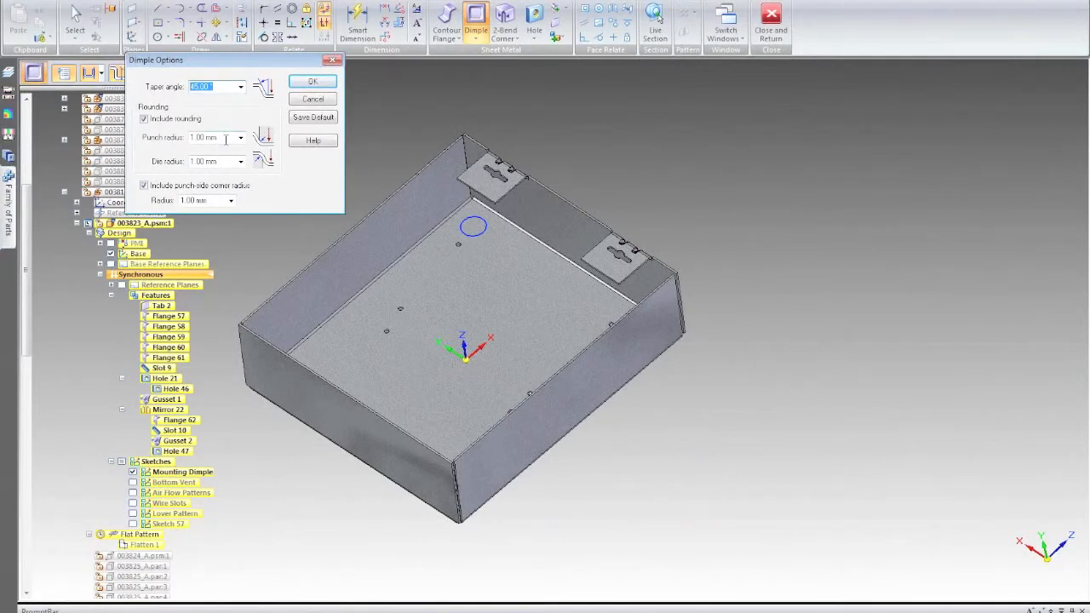
pyautogui.click(313, 83)
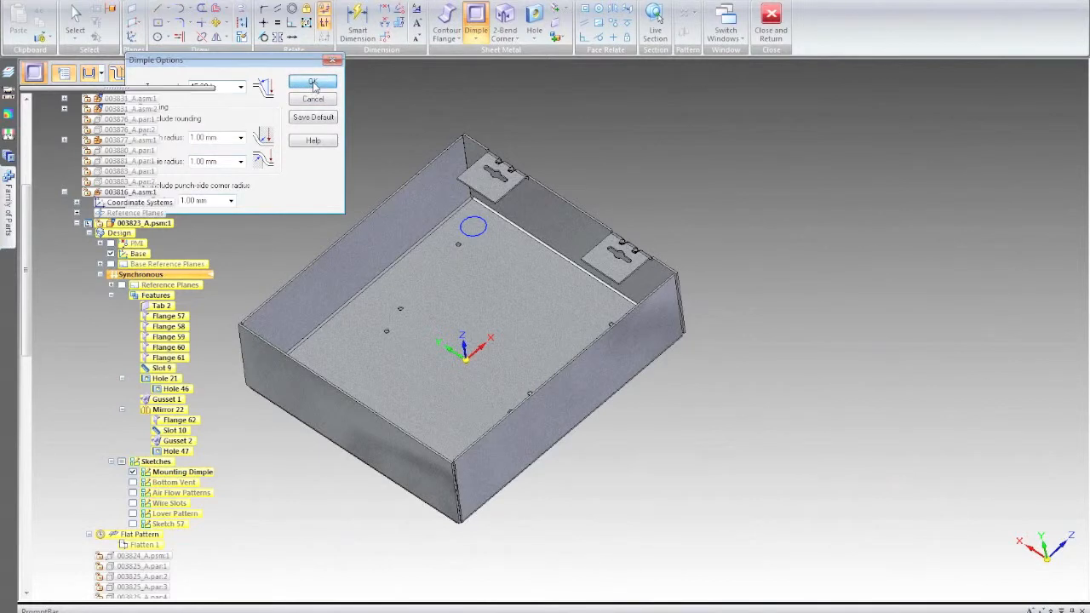
pyautogui.click(474, 228)
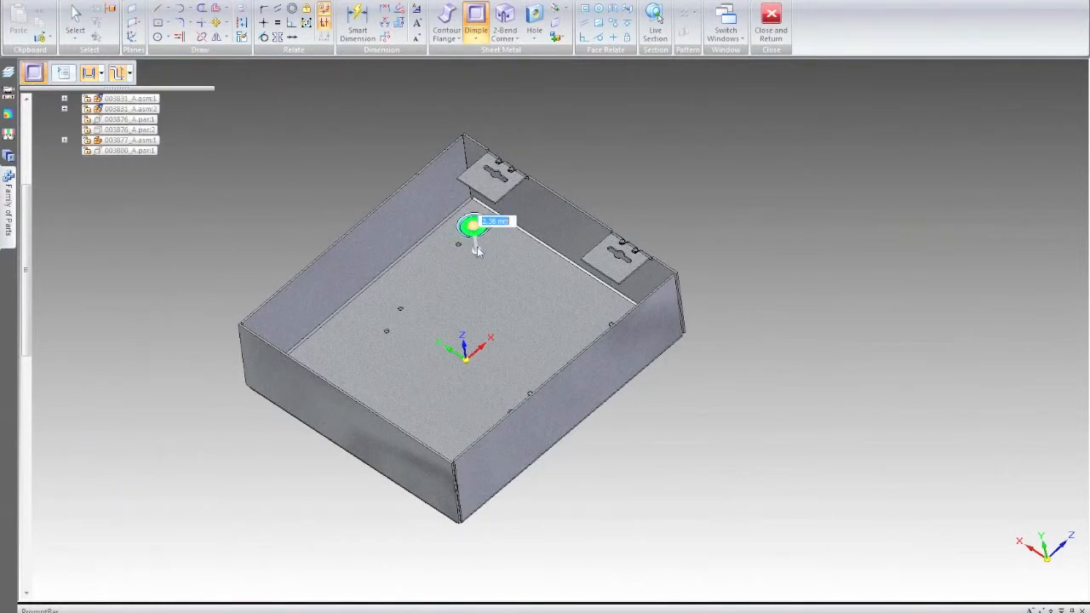
pyautogui.write('4')
pyautogui.press('Return')
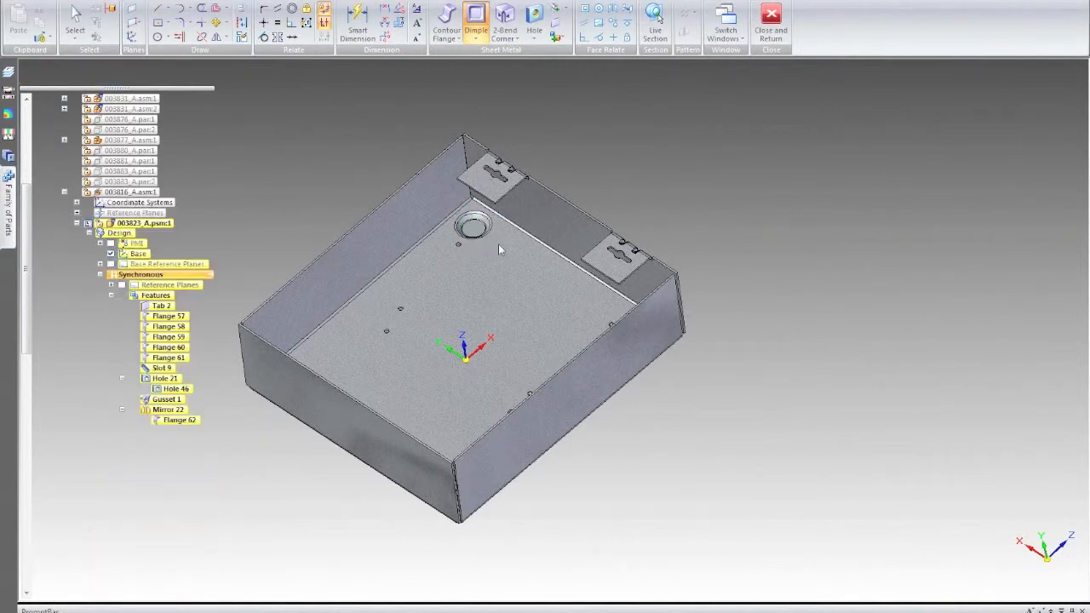
pyautogui.scroll(3, 634, 166)
pyautogui.press('Escape')
# Place a simple hole 5 mm in diameter at the centre of the mounting dimple on the plate's underside
pyautogui.click(435, 247)
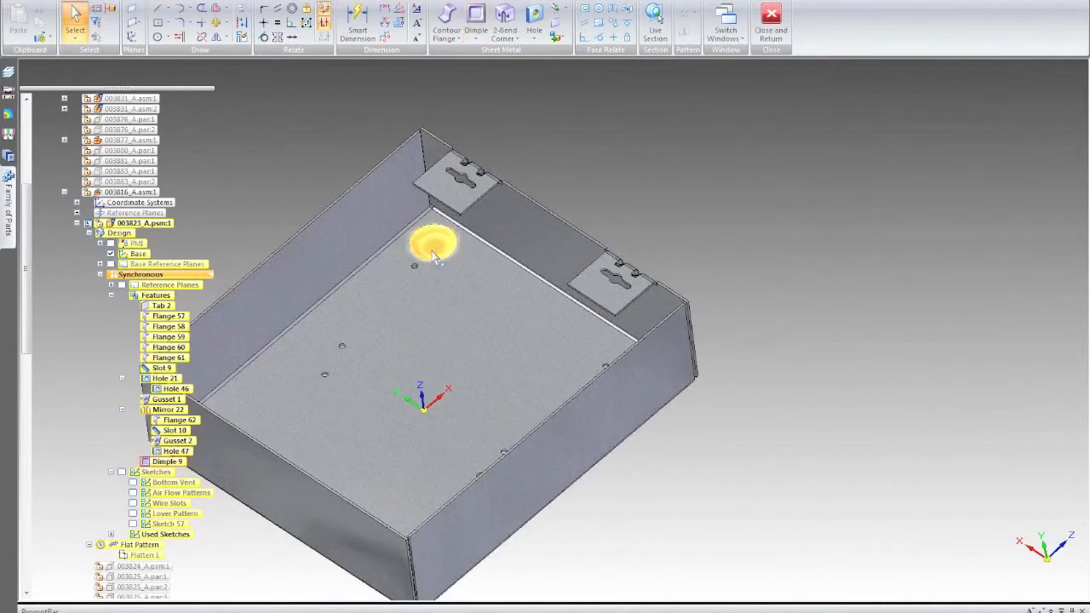
pyautogui.scroll(3, 435, 258)
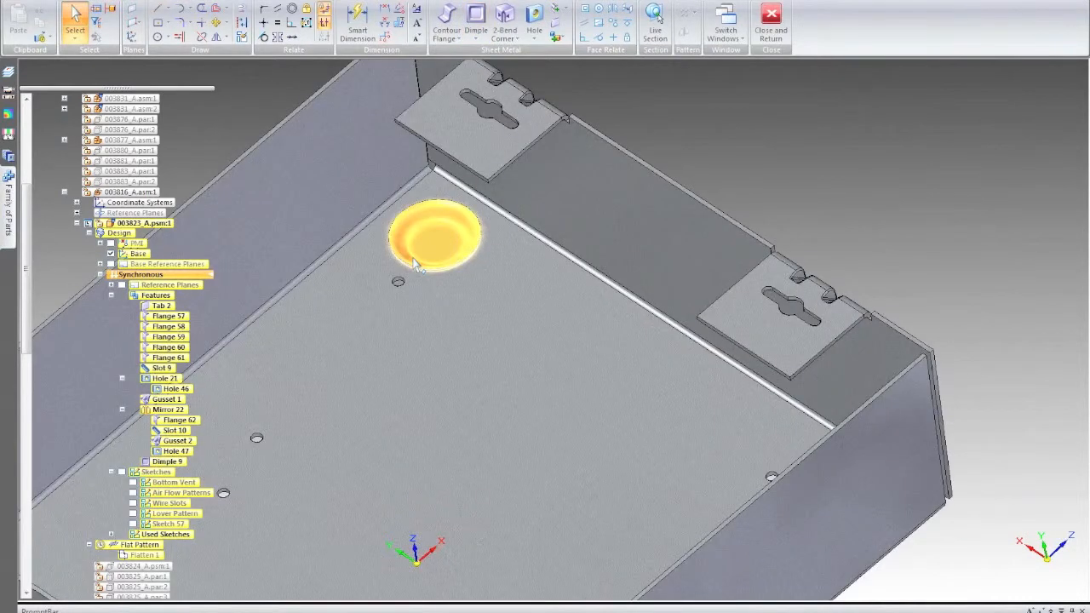
pyautogui.scroll(-2, 417, 264)
pyautogui.moveTo(396, 268); pyautogui.dragTo(460, 218, button='middle')
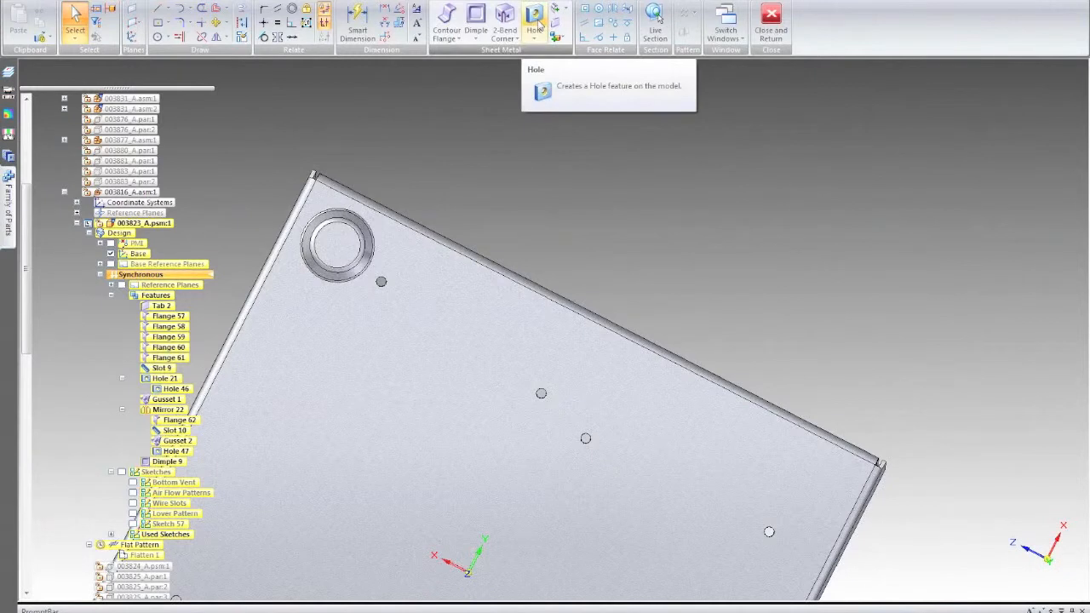
pyautogui.click(535, 19)
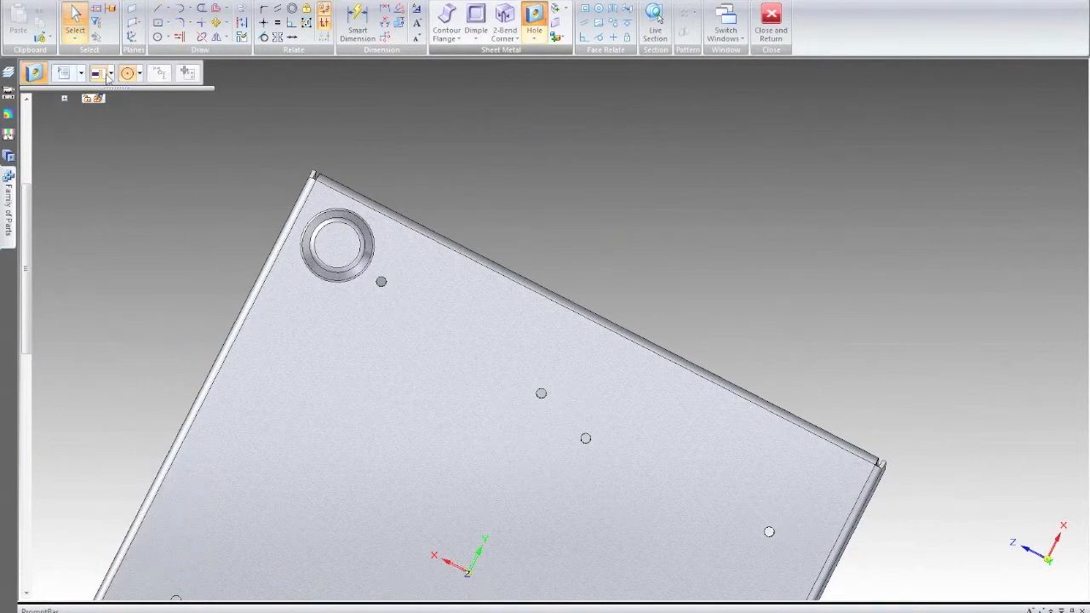
pyautogui.click(68, 73)
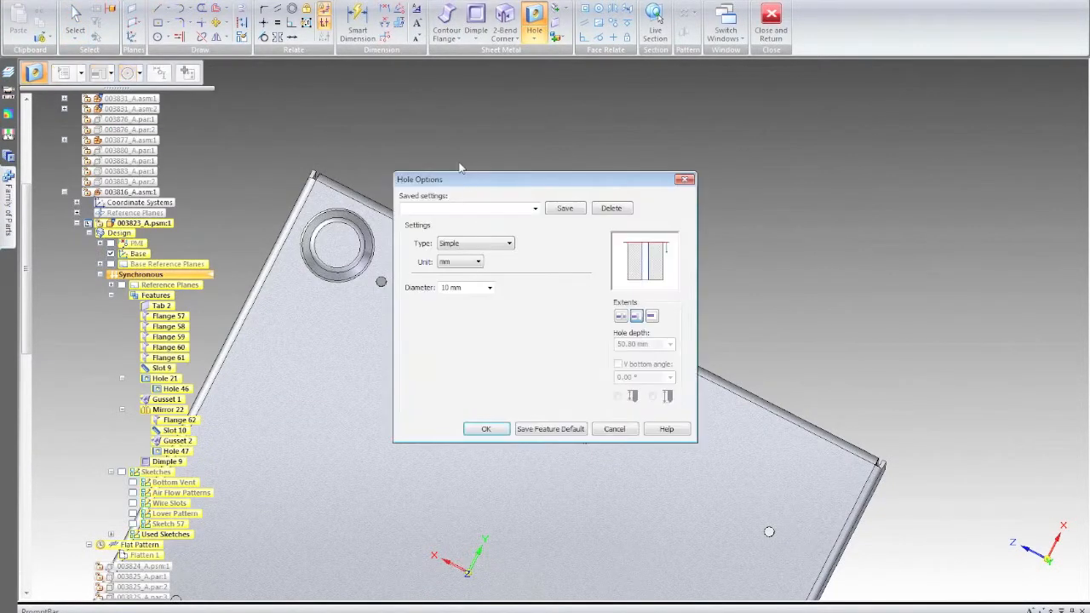
pyautogui.doubleClick(464, 287)
pyautogui.write('5')
pyautogui.press('Return')
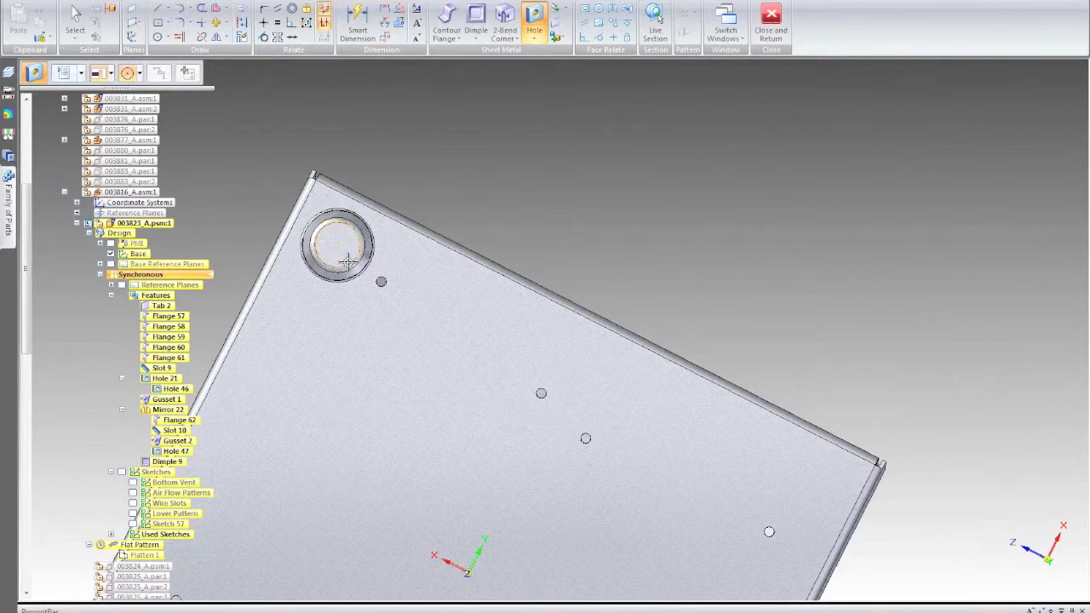
pyautogui.click(350, 260)
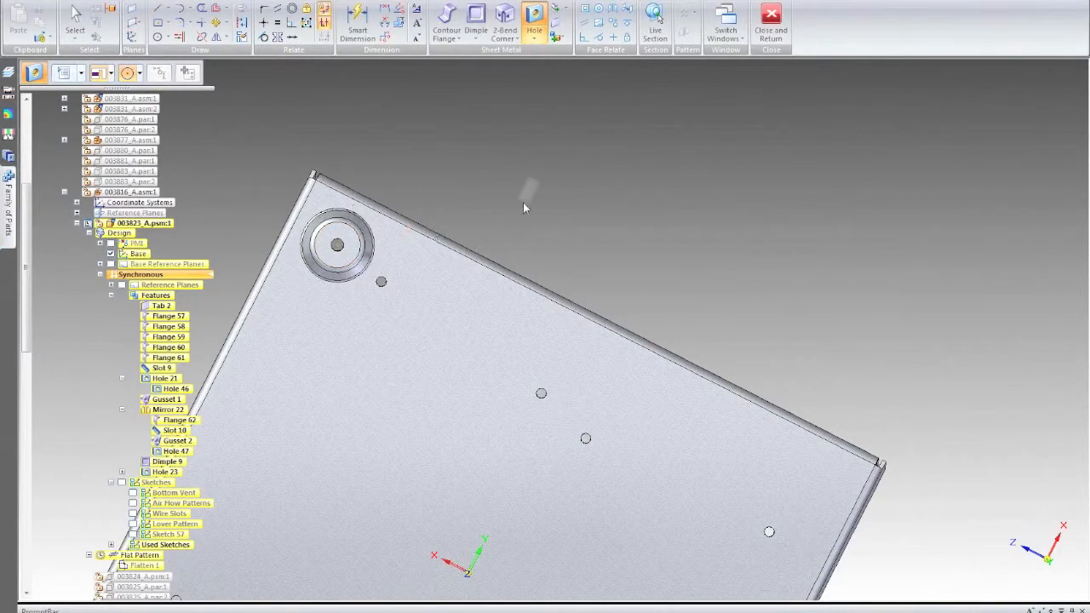
pyautogui.press('Escape')
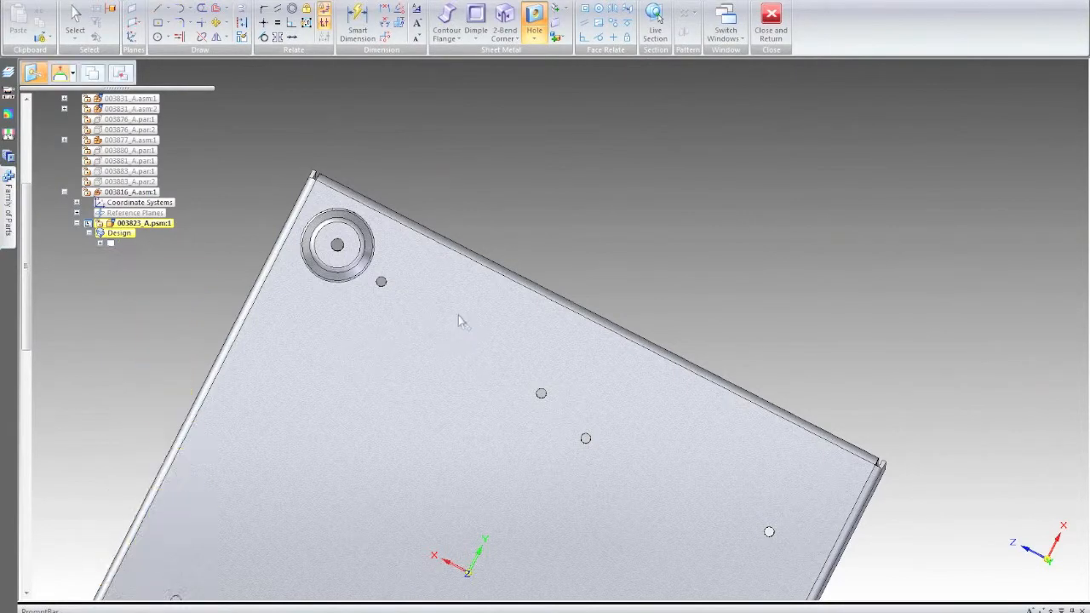
pyautogui.scroll(-2, 462, 279)
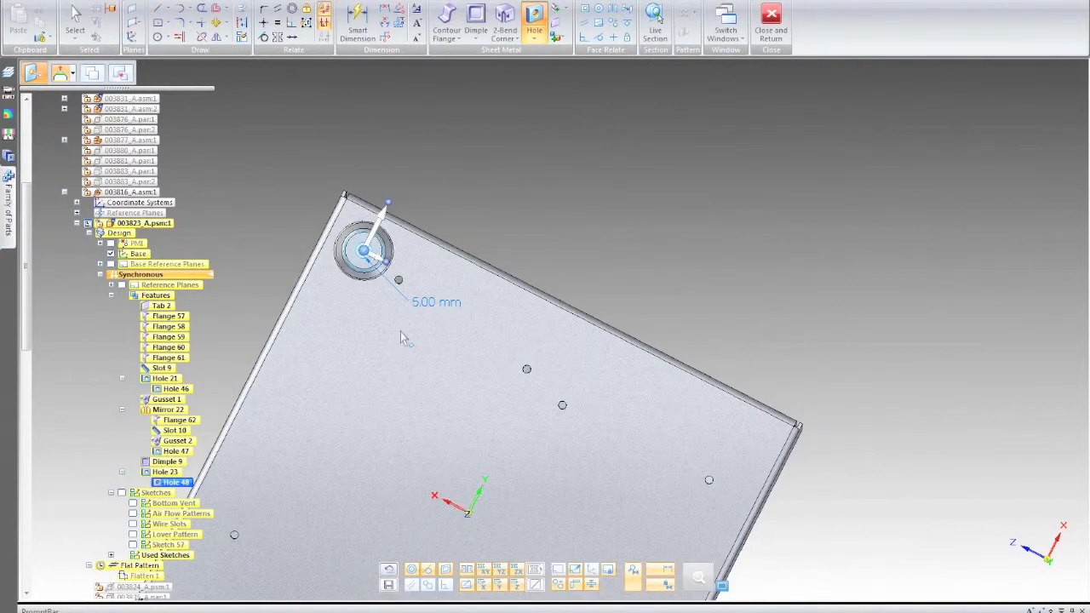
pyautogui.scroll(-2, 402, 337)
pyautogui.press('Escape')
pyautogui.click(288, 198)
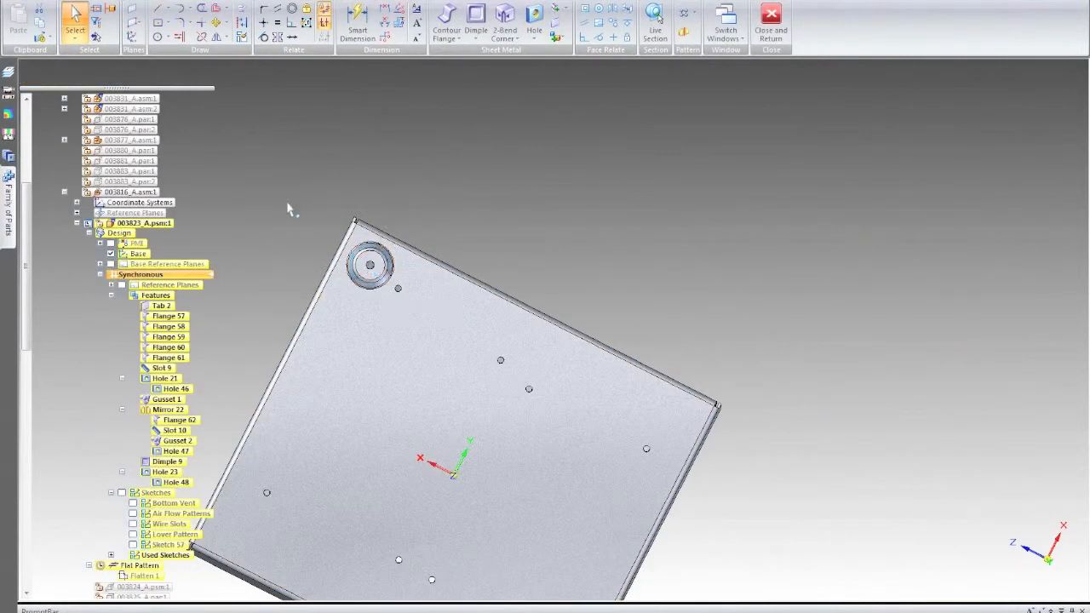
# Mirror the mounting dimple and its 5 mm hole about the base reference plane to the other corner beneath the slotted flanges
pyautogui.moveTo(313, 201); pyautogui.dragTo(309, 203, button='middle')
pyautogui.scroll(3, 374, 263)
pyautogui.click(165, 461)
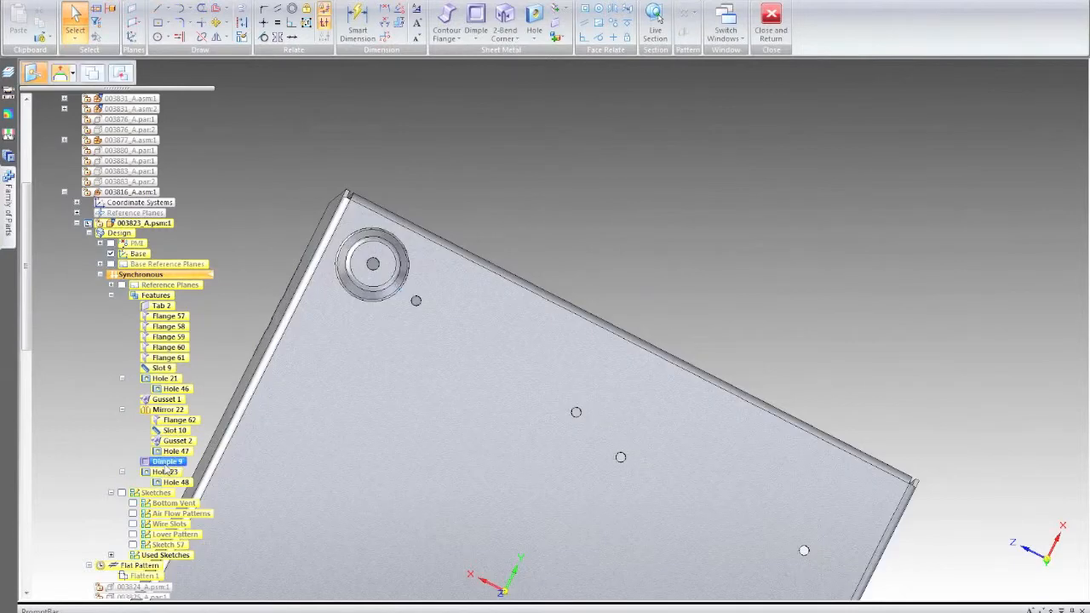
pyautogui.keyDown('ctrl'); pyautogui.click(165, 471); pyautogui.keyUp('ctrl')
pyautogui.keyDown('ctrl'); pyautogui.click(175, 483); pyautogui.keyUp('ctrl')
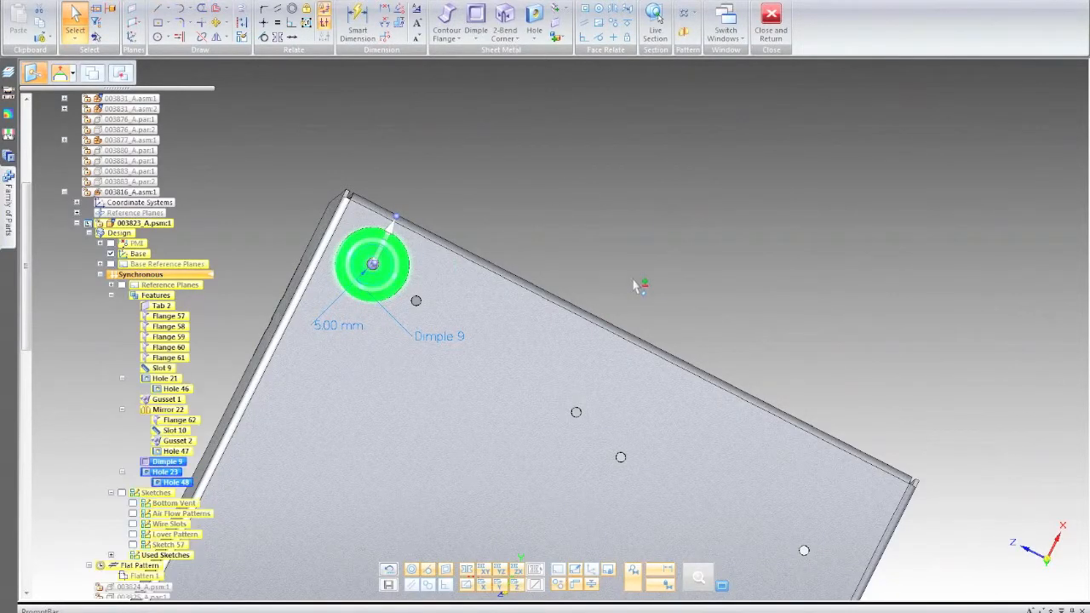
pyautogui.scroll(-1, 635, 285)
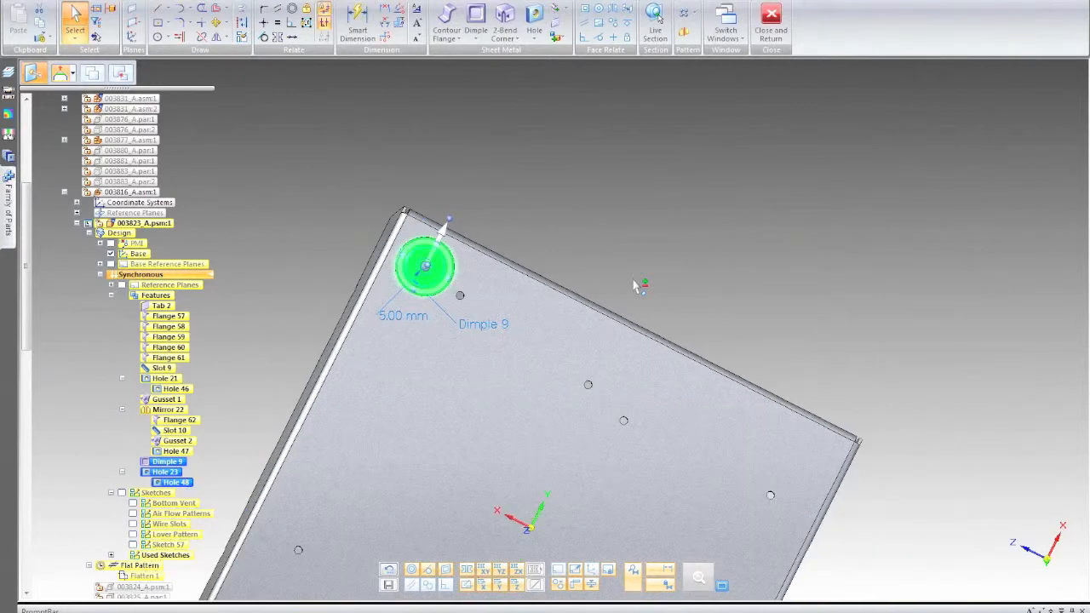
pyautogui.scroll(-1, 634, 283)
pyautogui.click(683, 32)
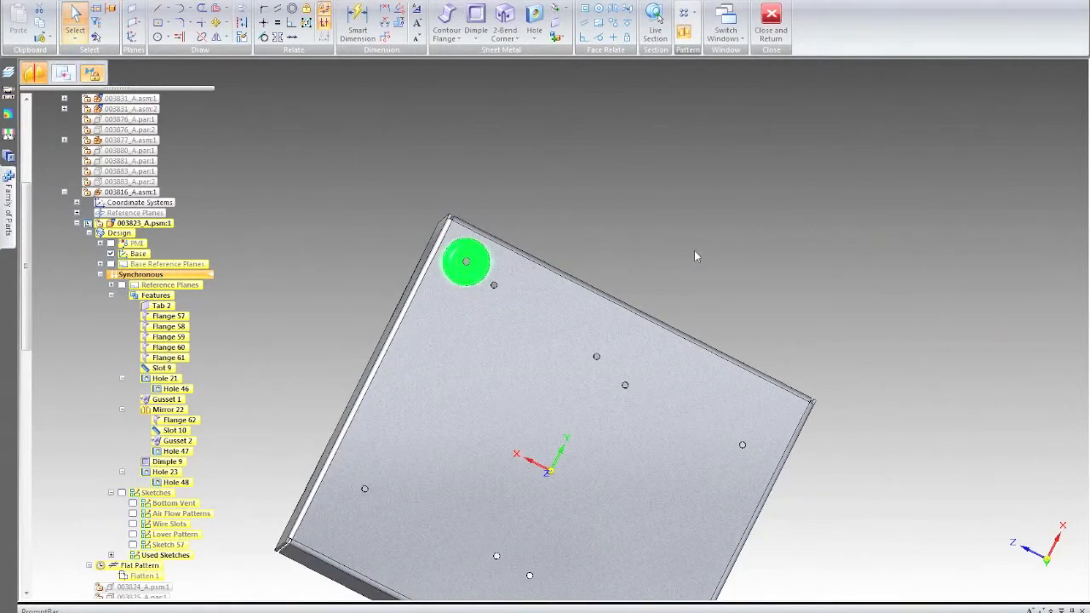
pyautogui.moveTo(594, 329); pyautogui.dragTo(274, 256, button='middle')
pyautogui.click(607, 408)
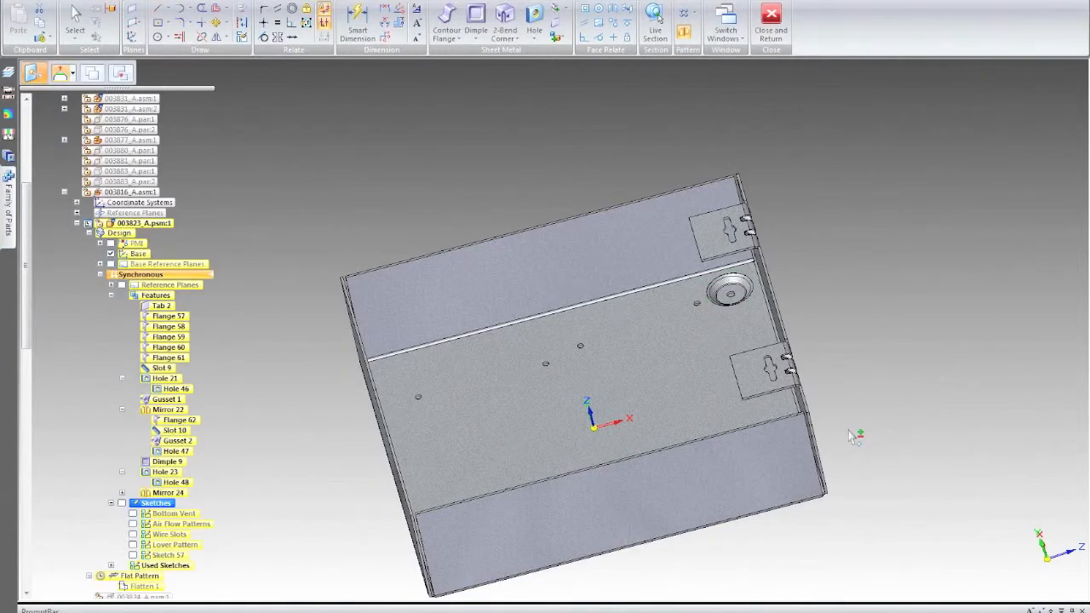
# Mirror both dimples and their holes about the other base reference plane to the plate's two opposite corners
pyautogui.moveTo(815, 429); pyautogui.dragTo(796, 530, button='middle')
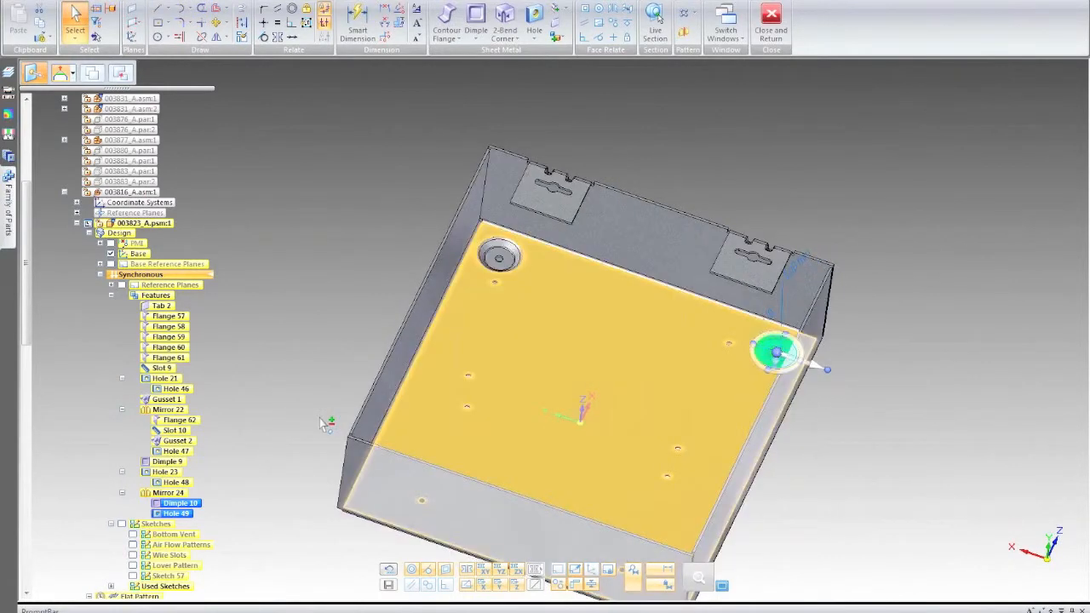
pyautogui.keyDown('shift'); pyautogui.click(189, 463); pyautogui.keyUp('shift')
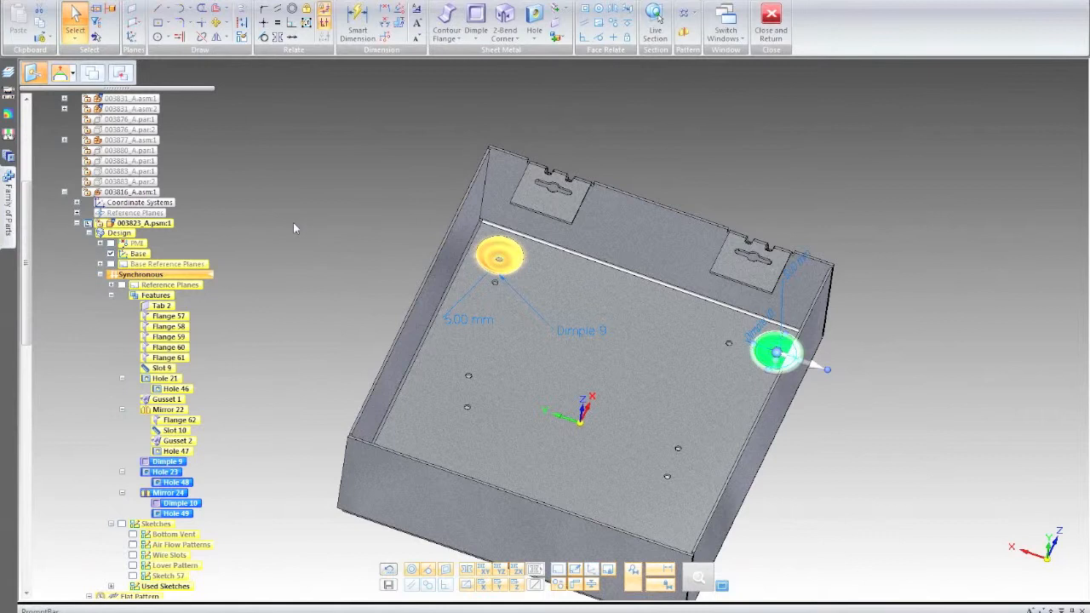
pyautogui.click(684, 33)
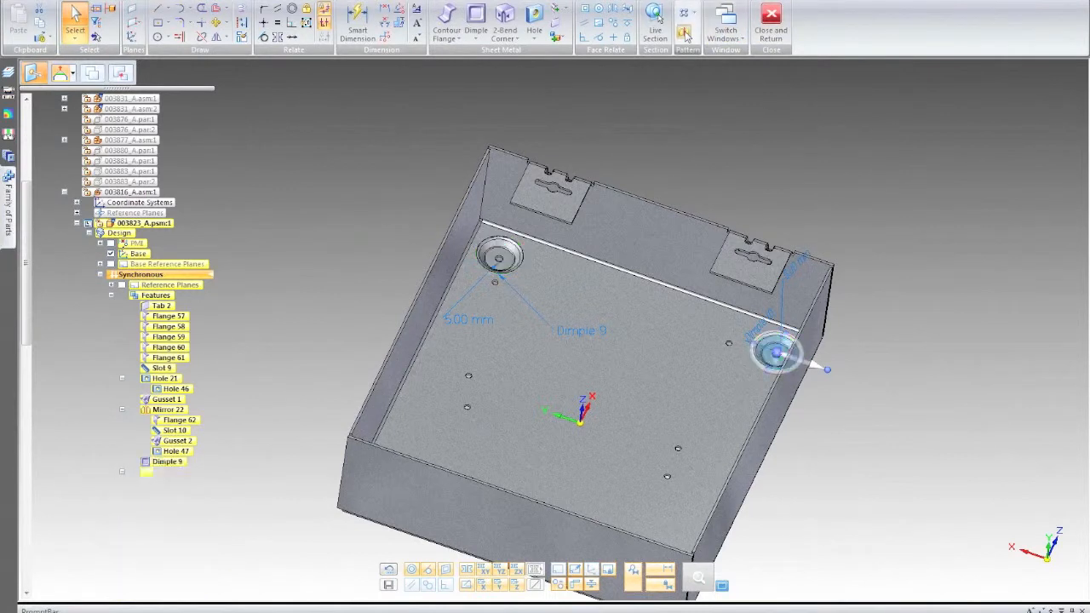
pyautogui.click(568, 412)
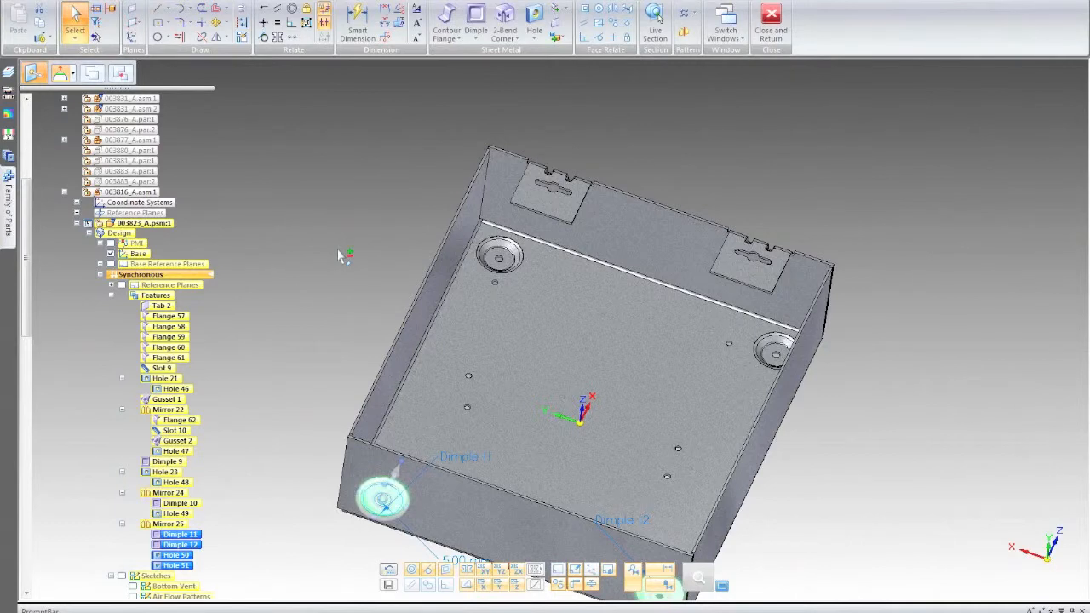
pyautogui.scroll(-4, 341, 257)
pyautogui.moveTo(428, 285); pyautogui.dragTo(339, 244, button='middle')
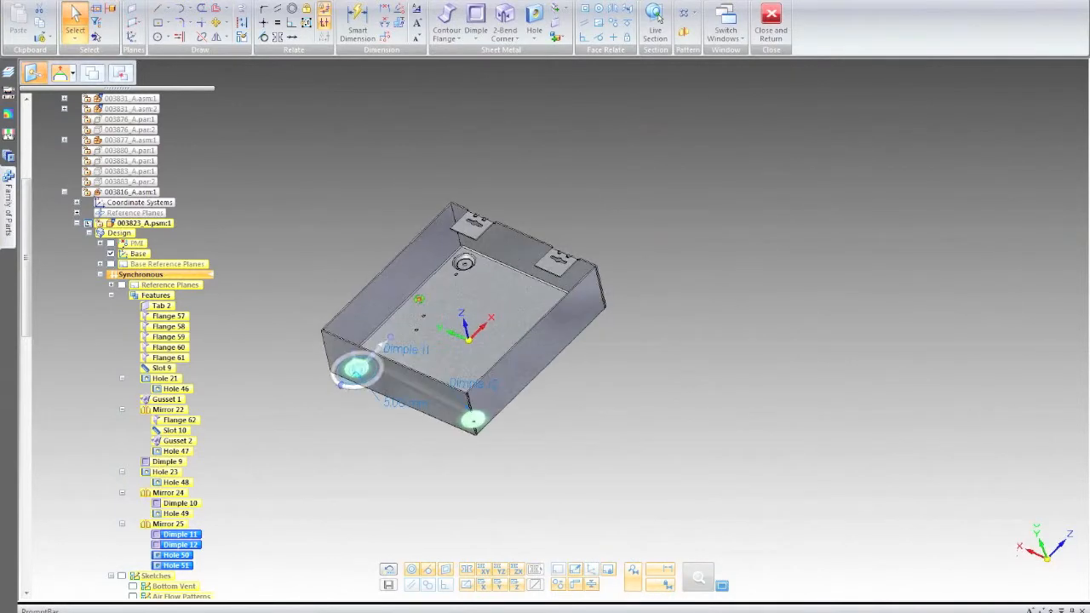
pyautogui.click(371, 222)
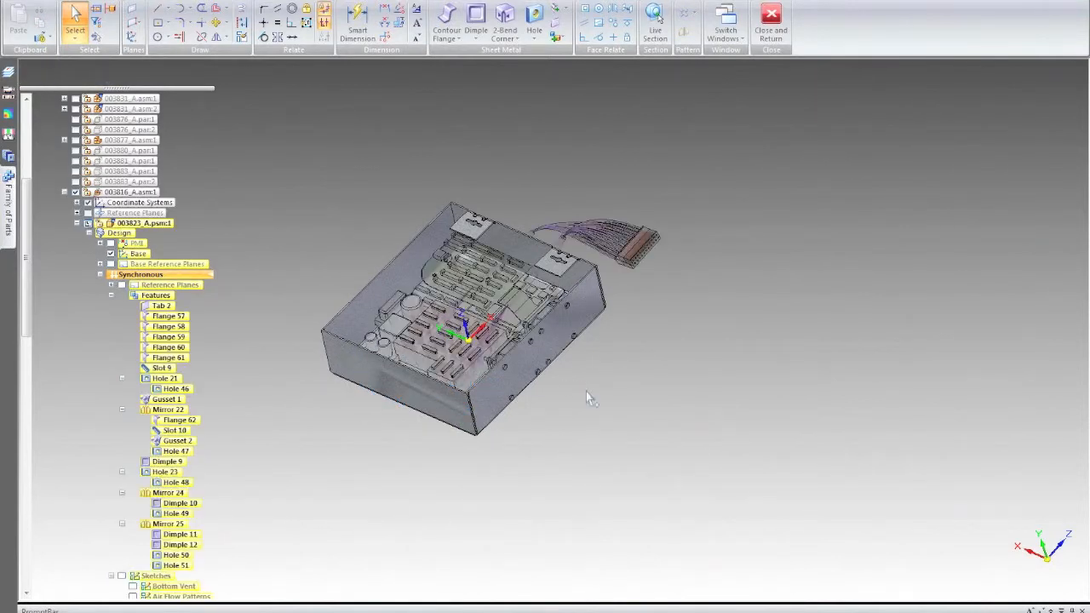
# Examine how the surrounding assembly components fit inside the enclosure and against its side walls
pyautogui.moveTo(603, 355)
pyautogui.mouseDown(button='middle')
pyautogui.moveTo(629, 310)
pyautogui.moveTo(595, 362)
pyautogui.mouseUp(button='middle')
pyautogui.scroll(2, 478, 311)
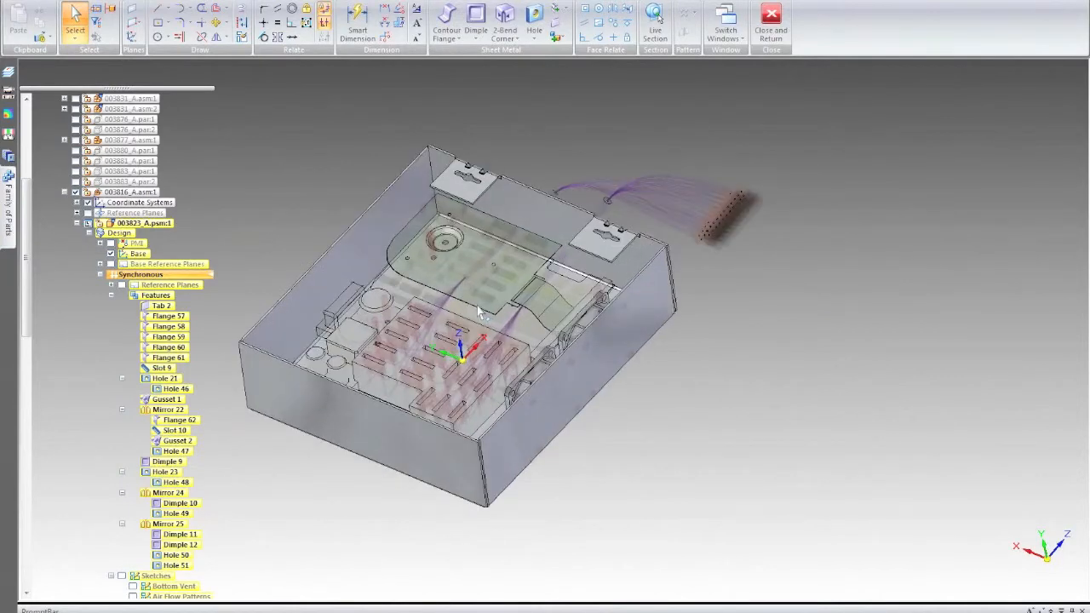
pyautogui.scroll(2, 481, 315)
pyautogui.scroll(-2, 504, 337)
pyautogui.moveTo(605, 401); pyautogui.dragTo(562, 403, button='middle')
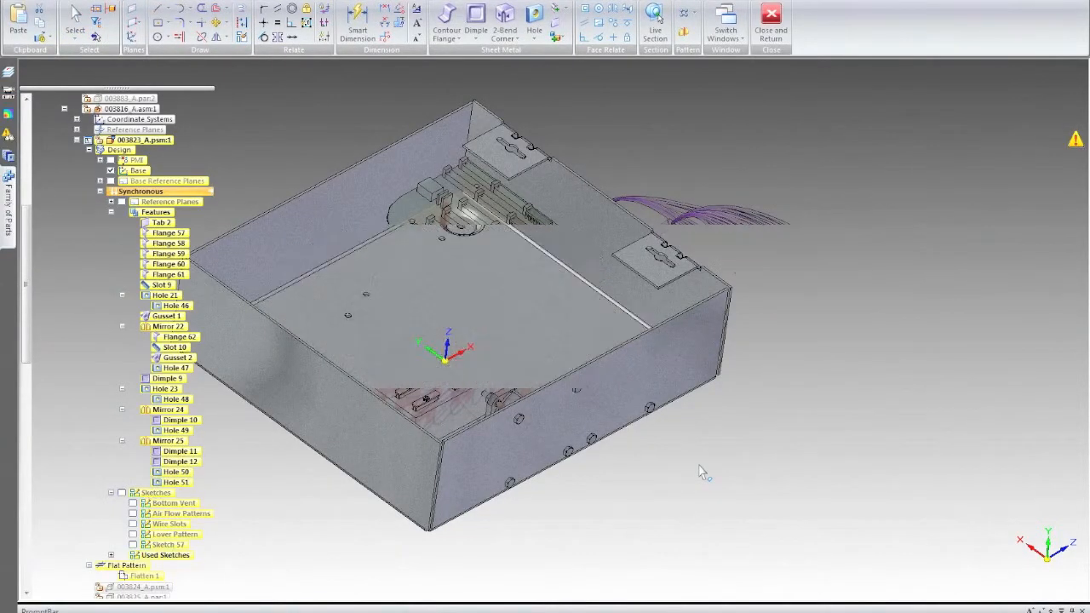
pyautogui.moveTo(632, 422); pyautogui.dragTo(609, 407, button='middle')
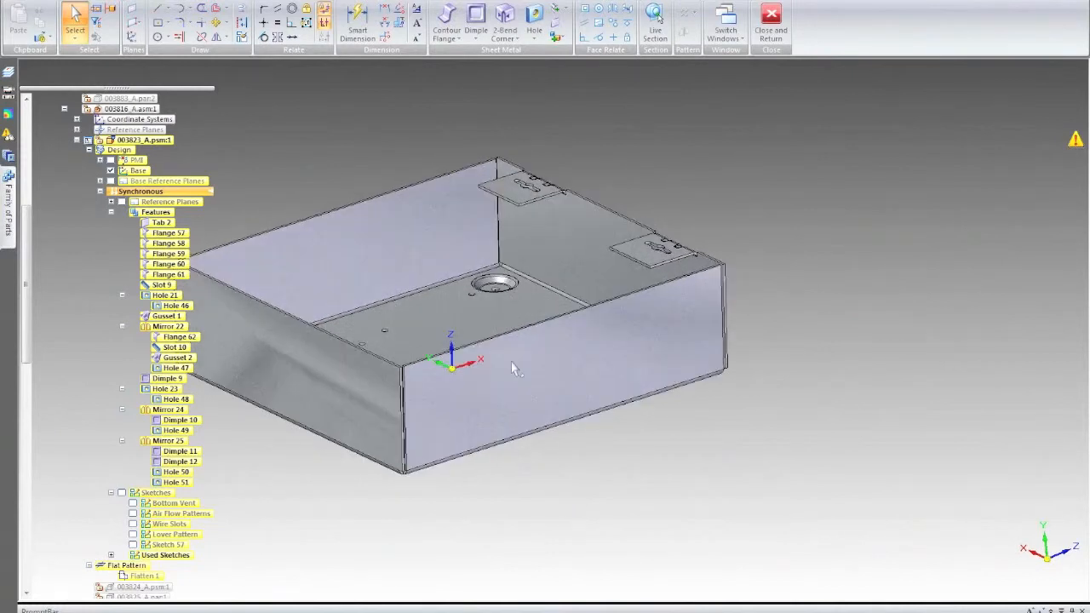
# Open the part's sensors to check the blank length and blank width against their limits
pyautogui.click(511, 366)
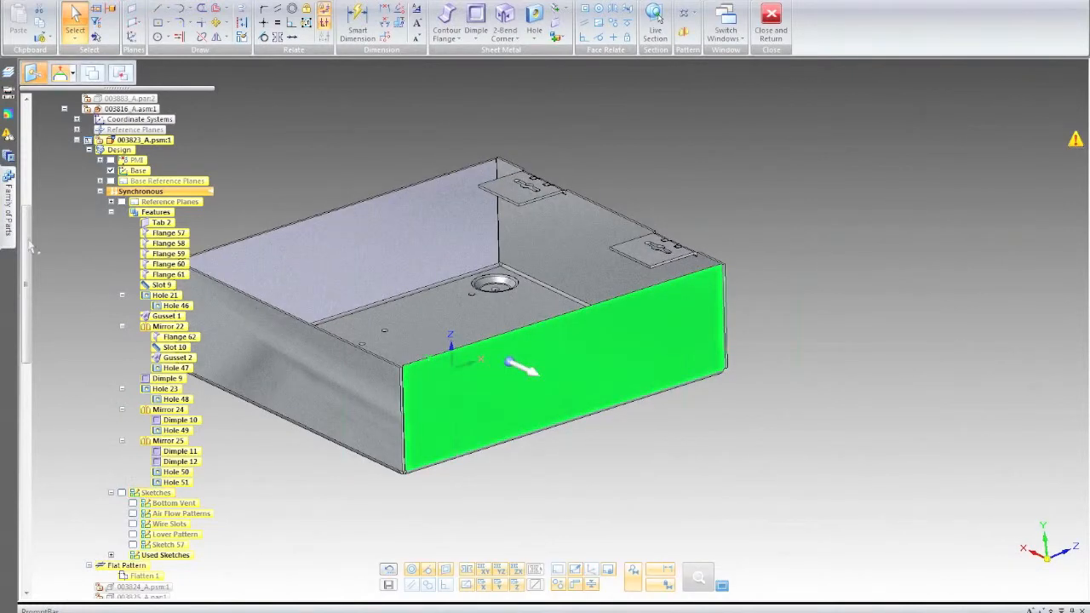
pyautogui.click(8, 94)
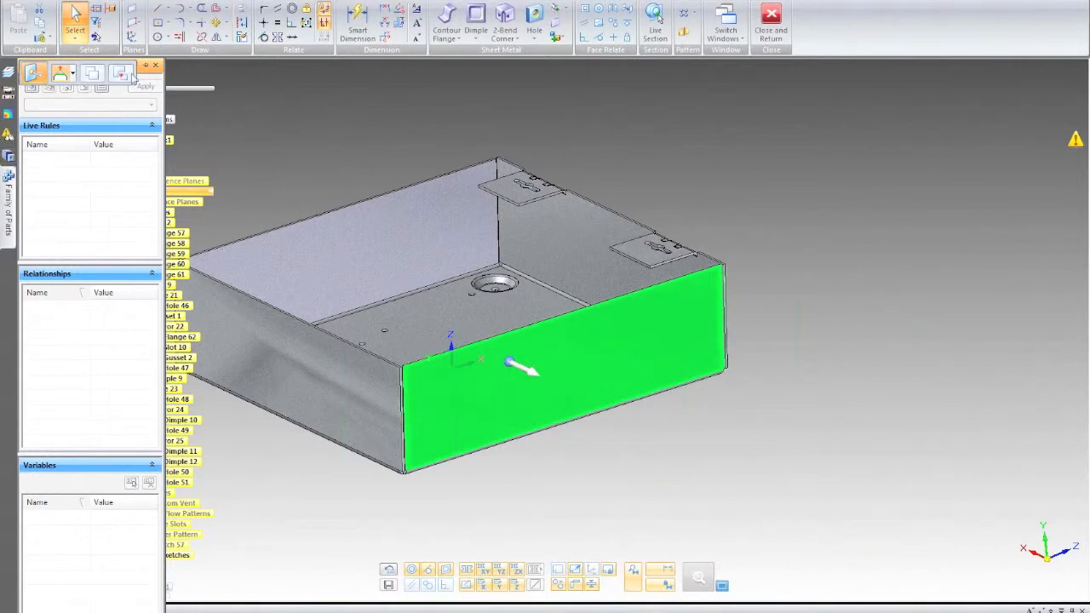
pyautogui.press('Escape')
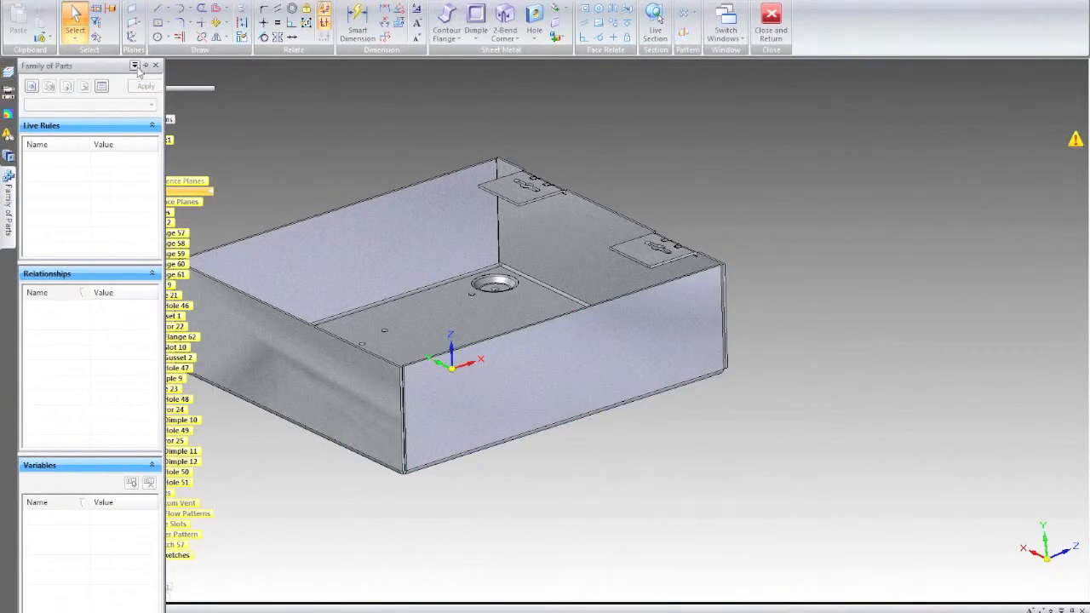
pyautogui.click(135, 65)
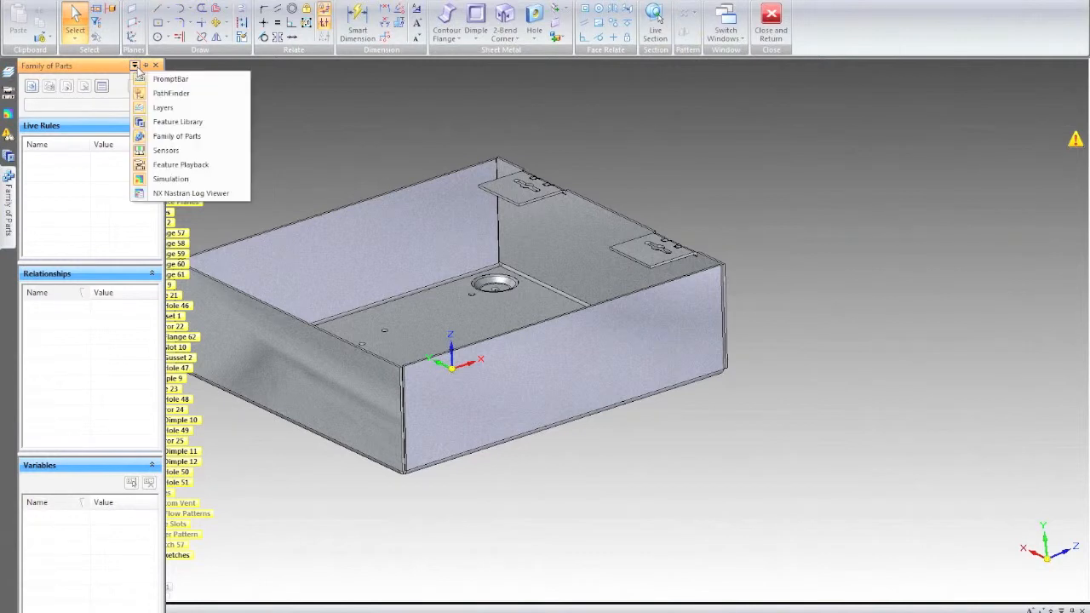
pyautogui.click(11, 134)
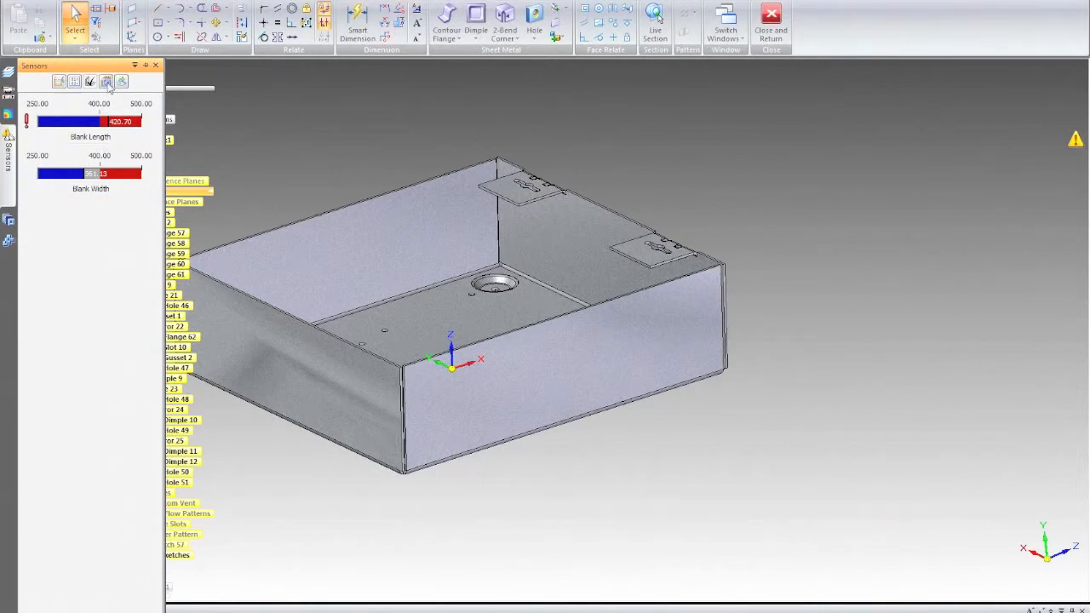
# Start a new surface area sensor on the outer face of the long side wall and accept that face
pyautogui.click(107, 82)
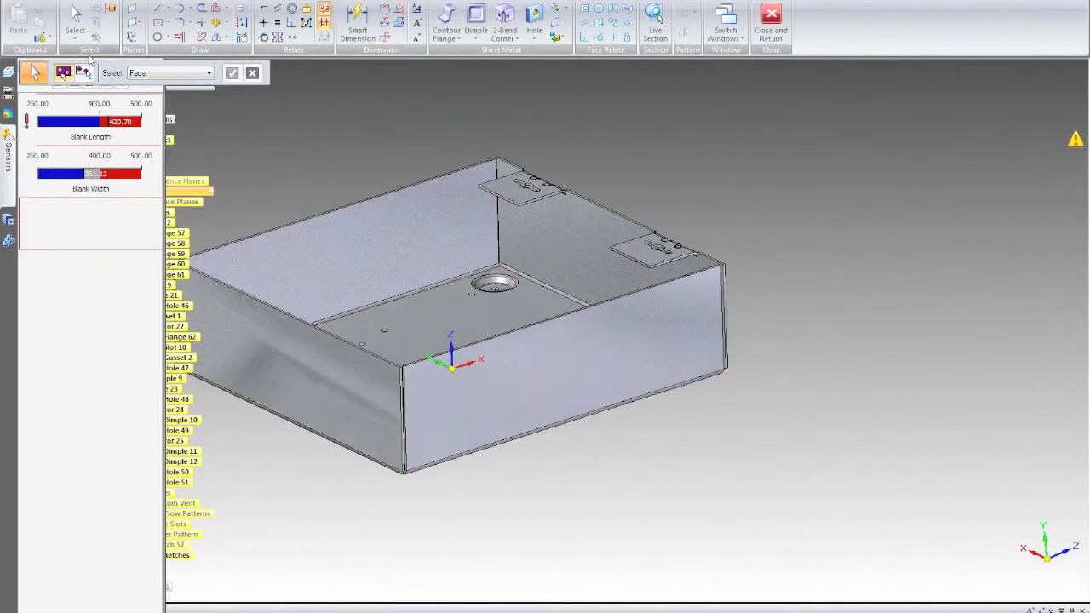
pyautogui.click(562, 385)
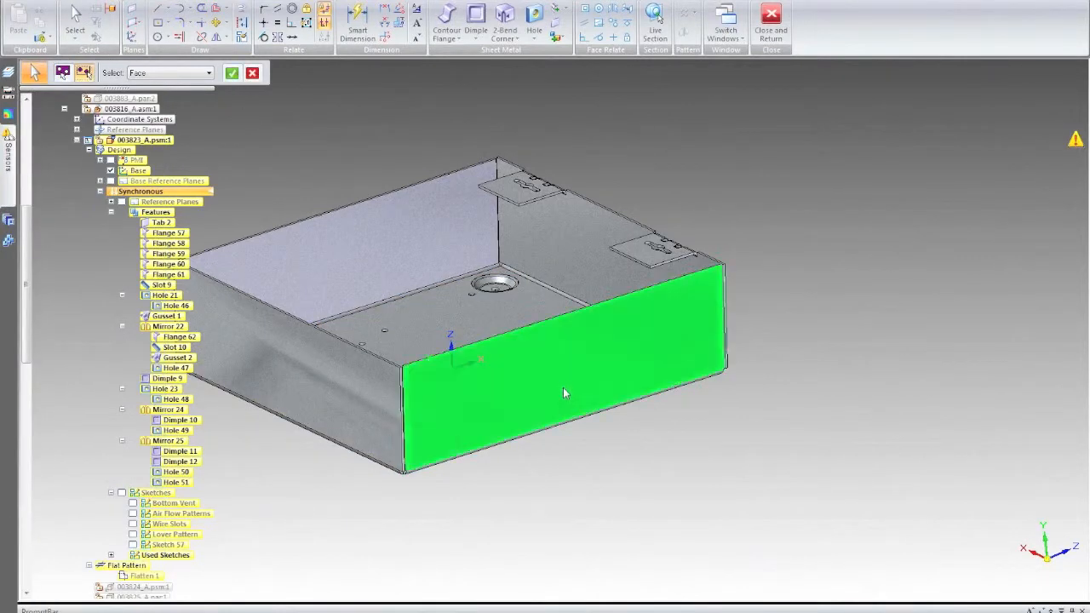
pyautogui.rightClick(583, 521)
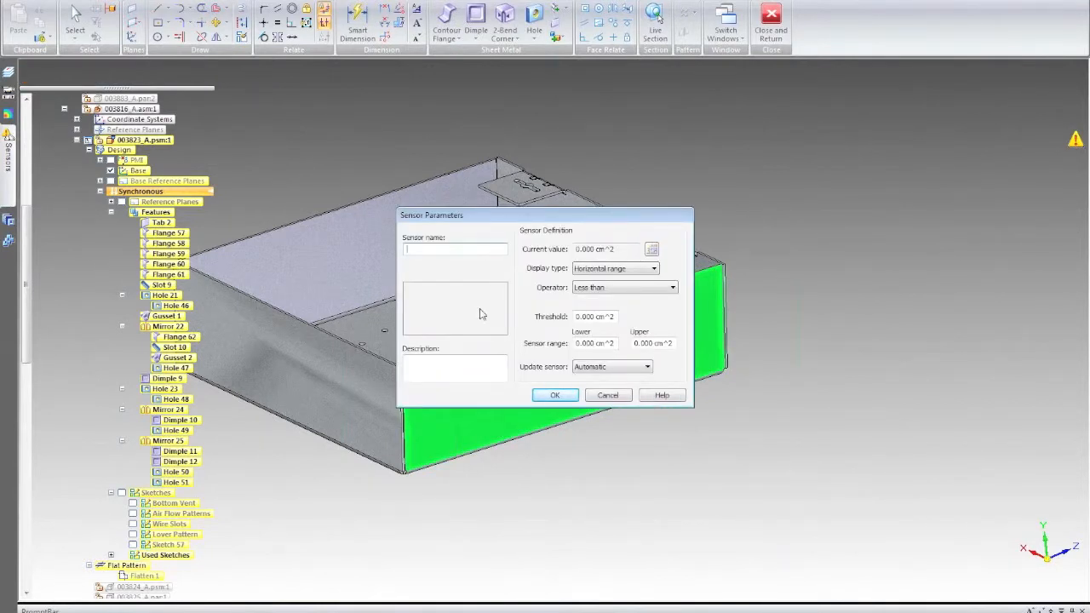
# Name the sensor Fan Air Flow and define it as less than a 15 cm² threshold, with an upper sensor range of 25 cm²
pyautogui.write('Fan Air Flow')
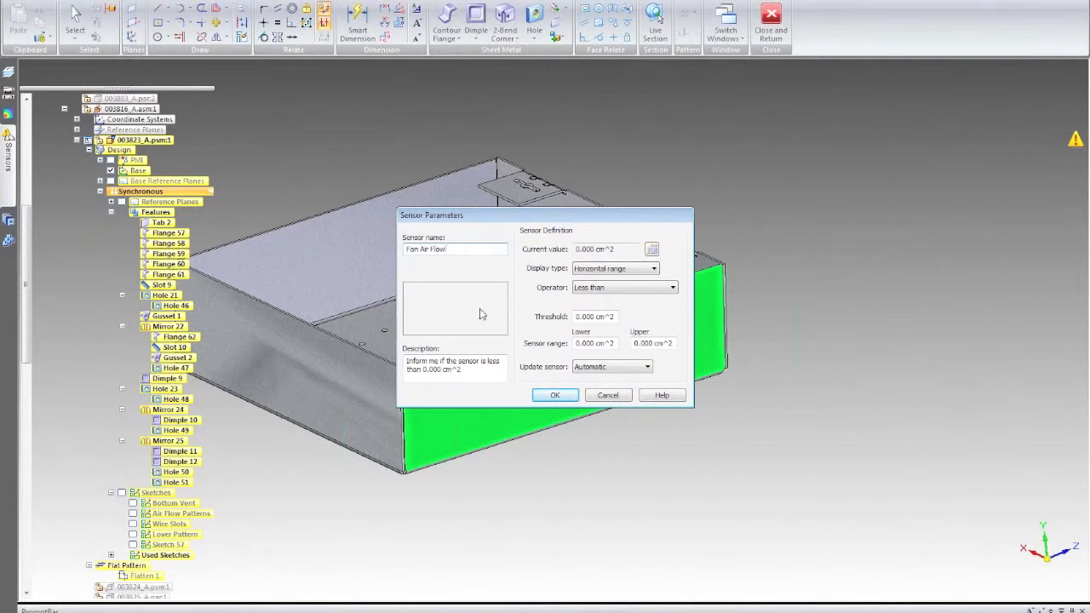
pyautogui.moveTo(573, 317); pyautogui.dragTo(645, 322)
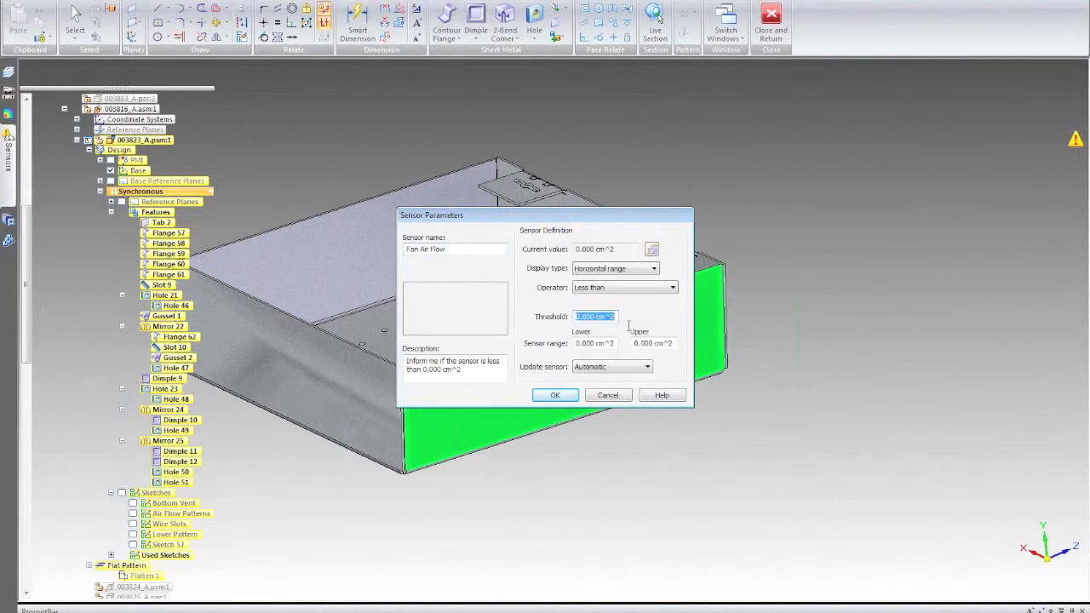
pyautogui.write('15')
pyautogui.moveTo(675, 342); pyautogui.dragTo(634, 343)
pyautogui.write('25')
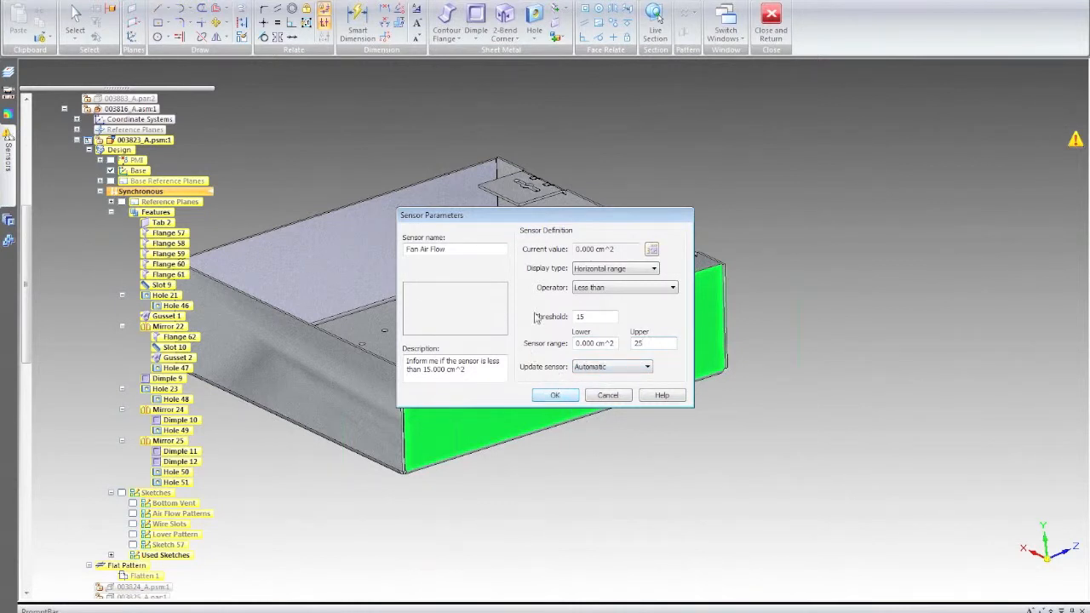
pyautogui.press('Tab')
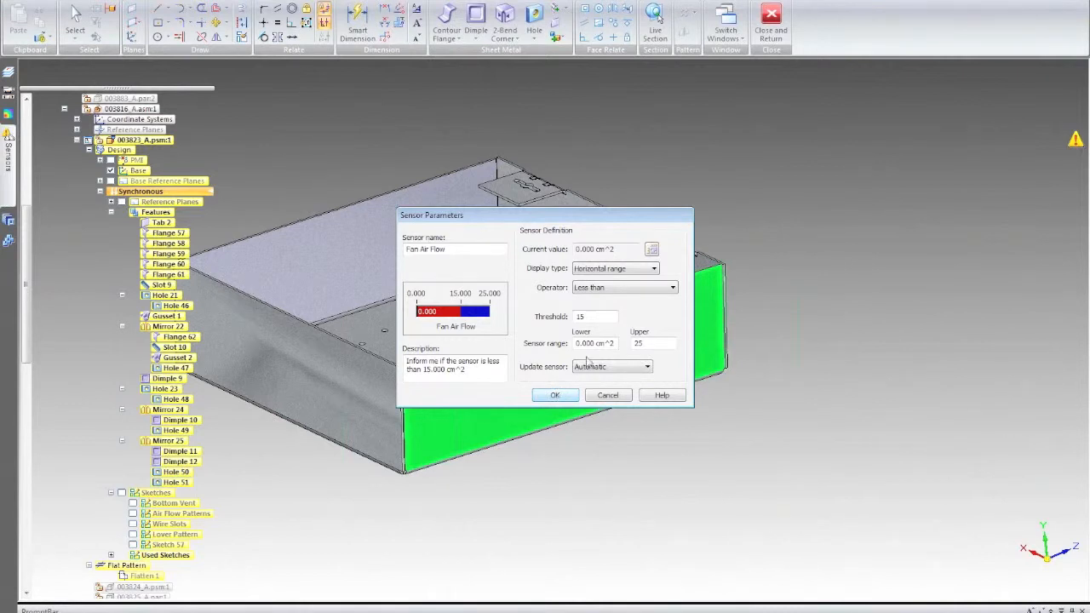
pyautogui.click(554, 396)
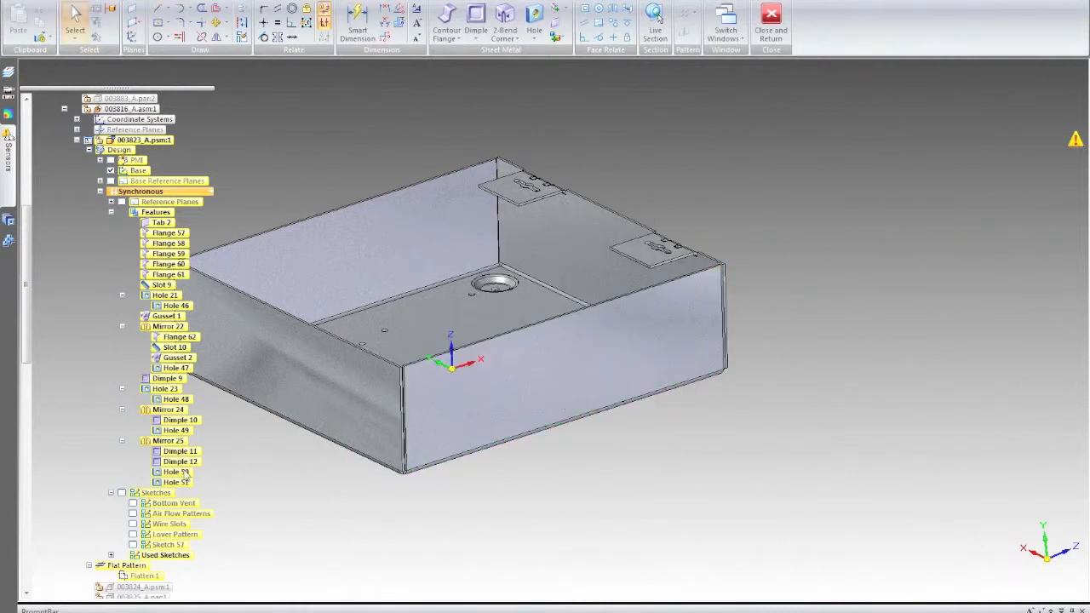
# Display the Air Flow Patterns sketch on the side wall
pyautogui.click(133, 513)
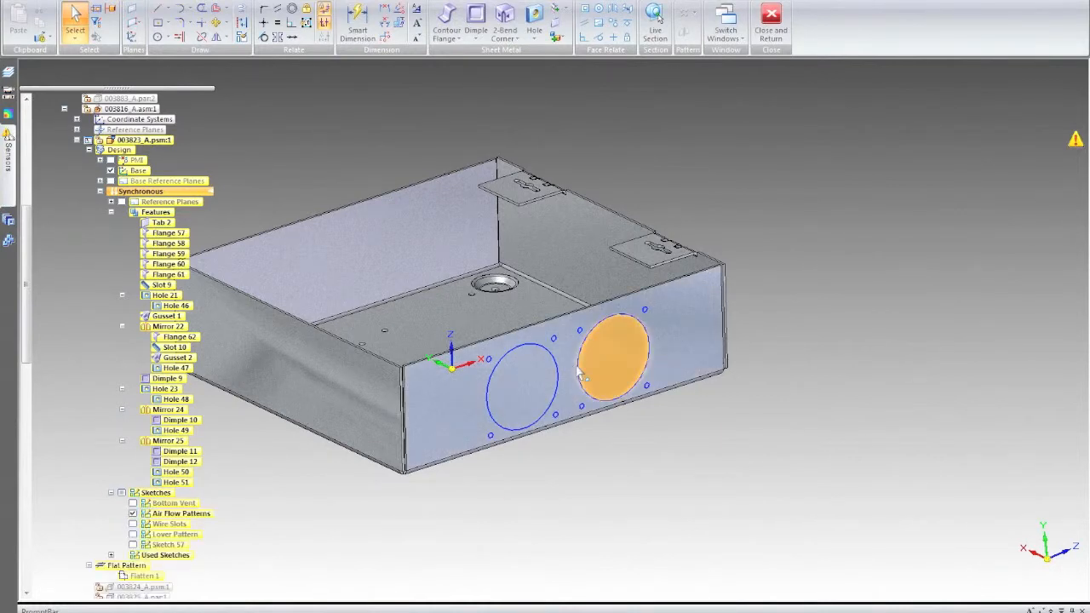
pyautogui.scroll(2, 579, 372)
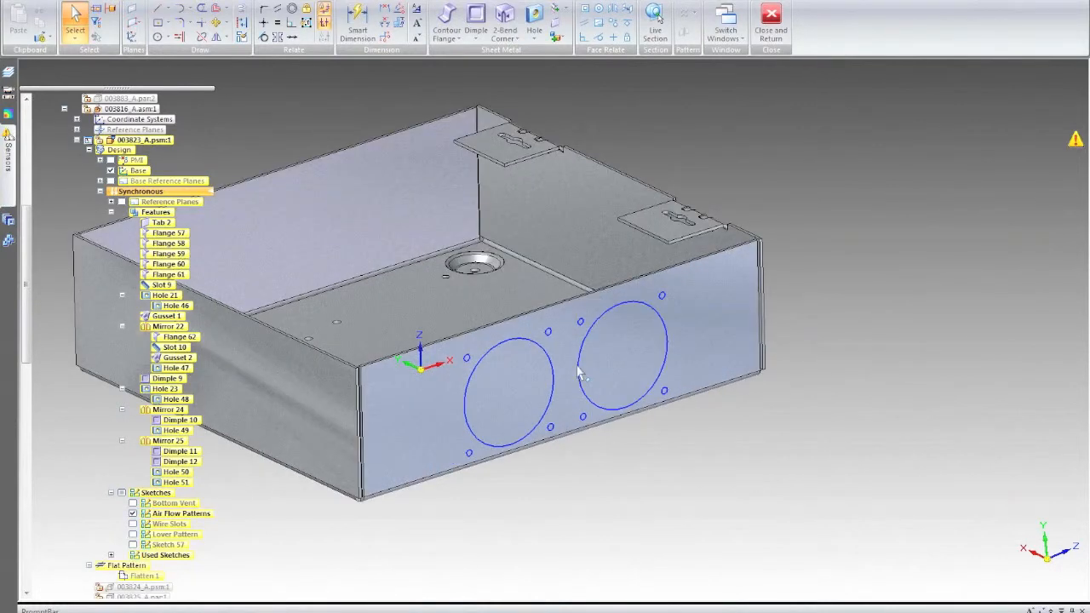
pyautogui.scroll(3, 580, 373)
# Set up a simple hole with a 4 mm diameter and lock its placement plane to the side wall carrying the fan circles
pyautogui.click(534, 21)
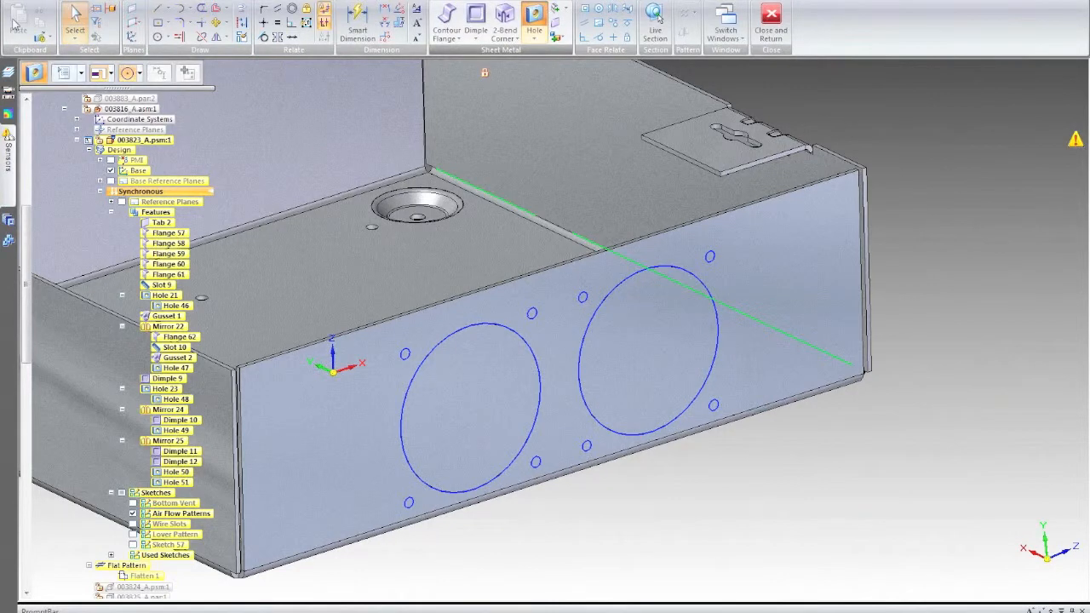
pyautogui.click(35, 73)
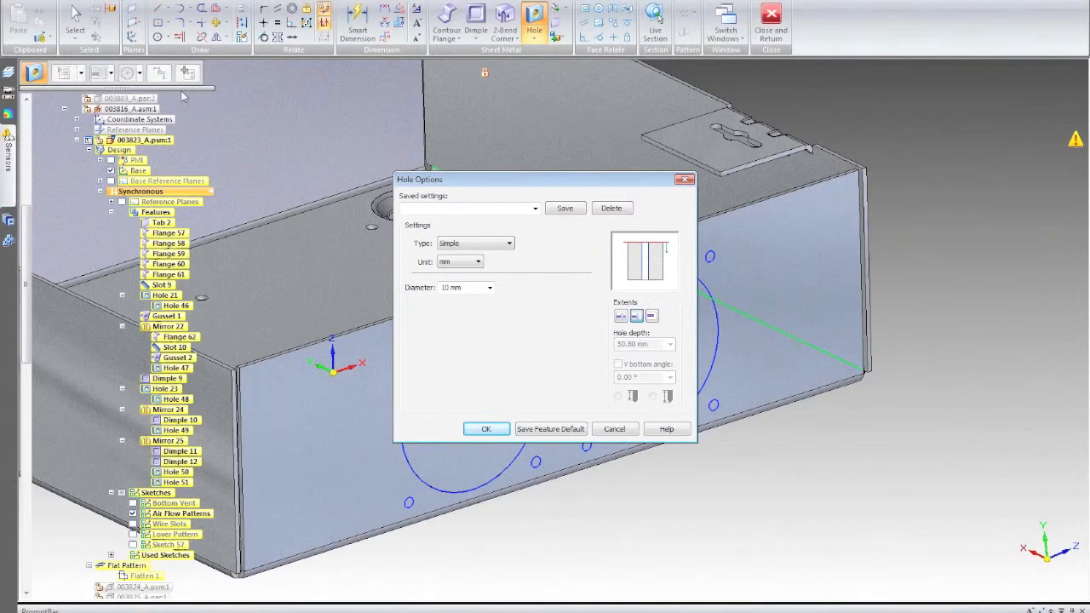
pyautogui.click(474, 288)
pyautogui.write('4')
pyautogui.click(485, 429)
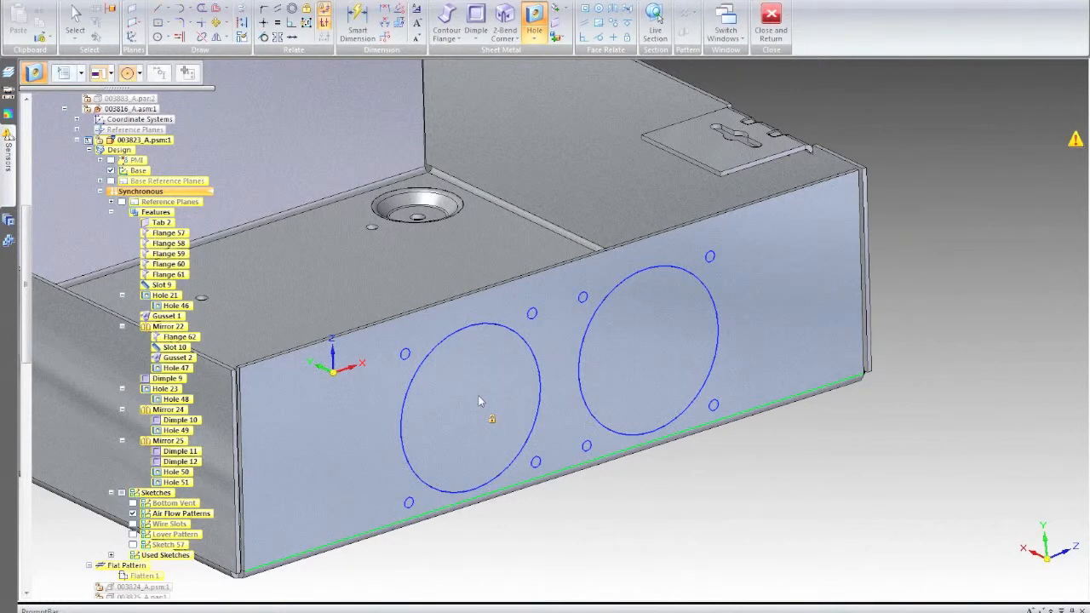
pyautogui.press('F3')
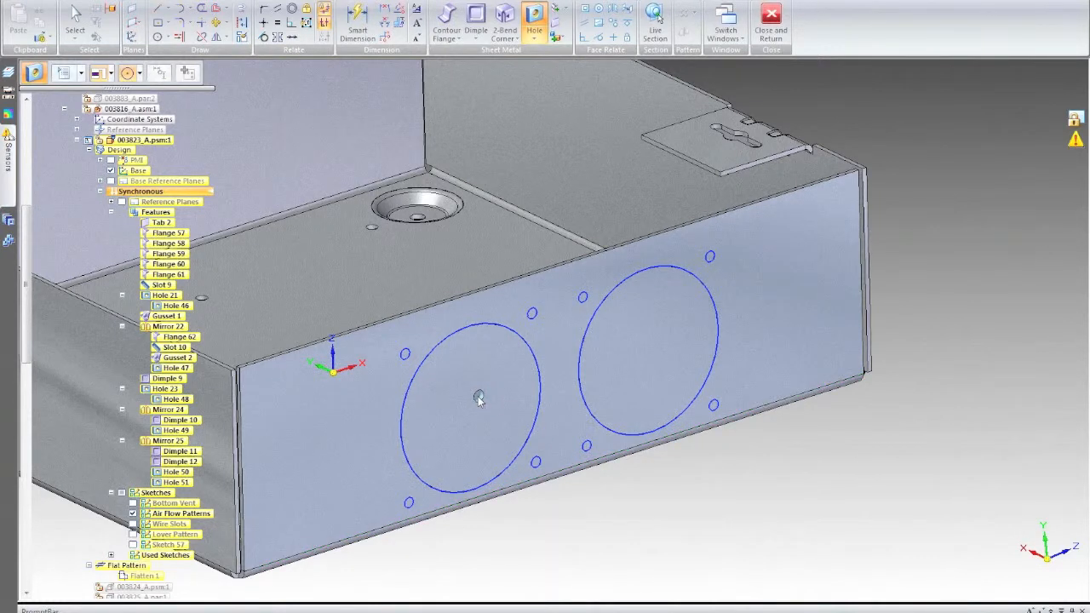
pyautogui.click(478, 396)
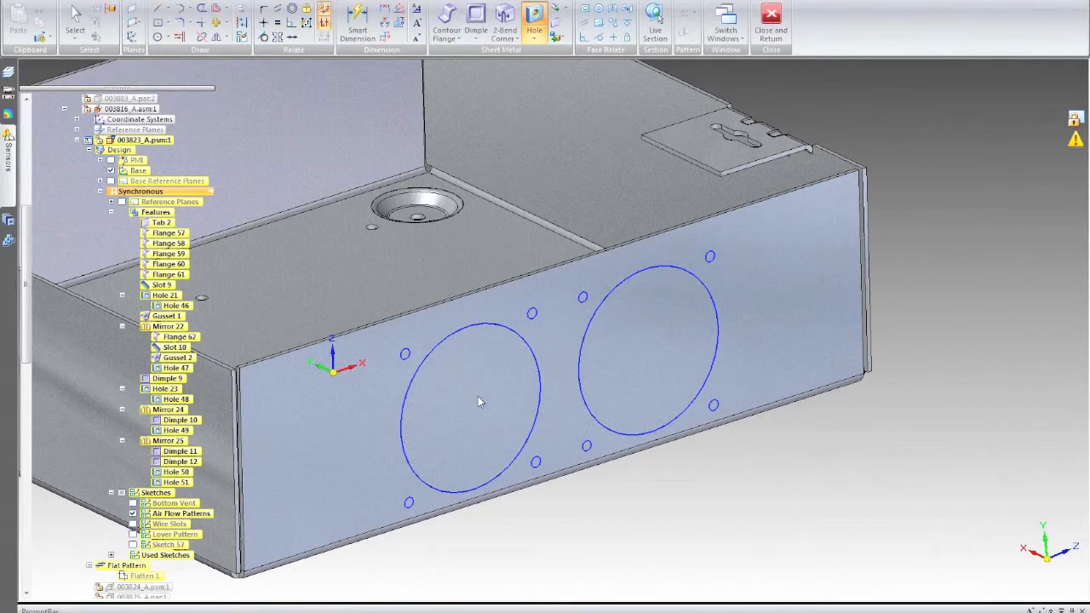
# Place 4 mm holes on the four small circles and at the centre of the large circle farther from the slotted flanges
pyautogui.hotkey('ctrl', 'h')
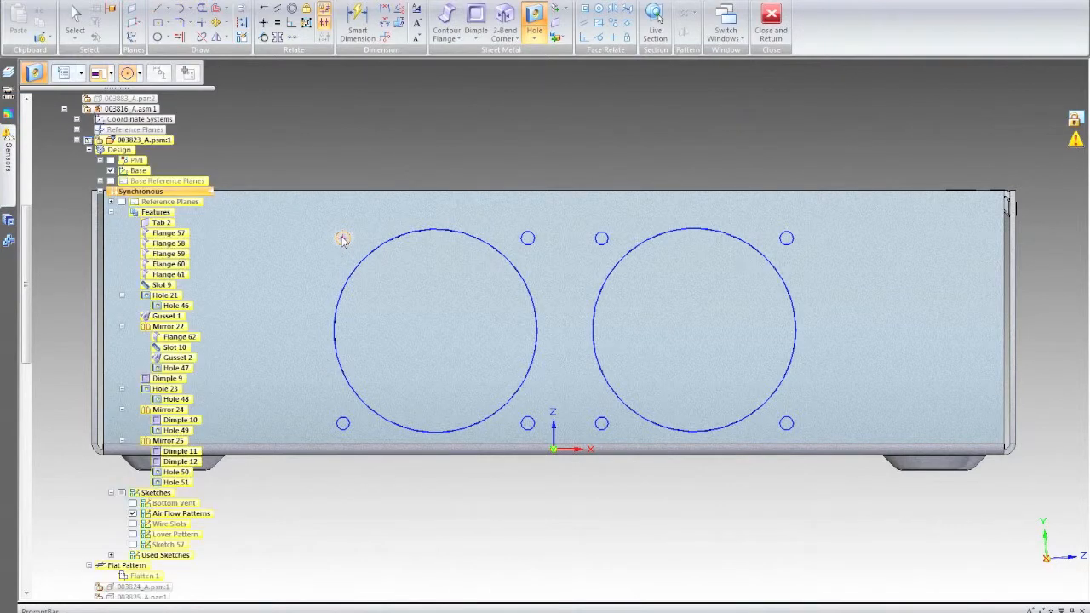
pyautogui.click(342, 238)
pyautogui.click(529, 240)
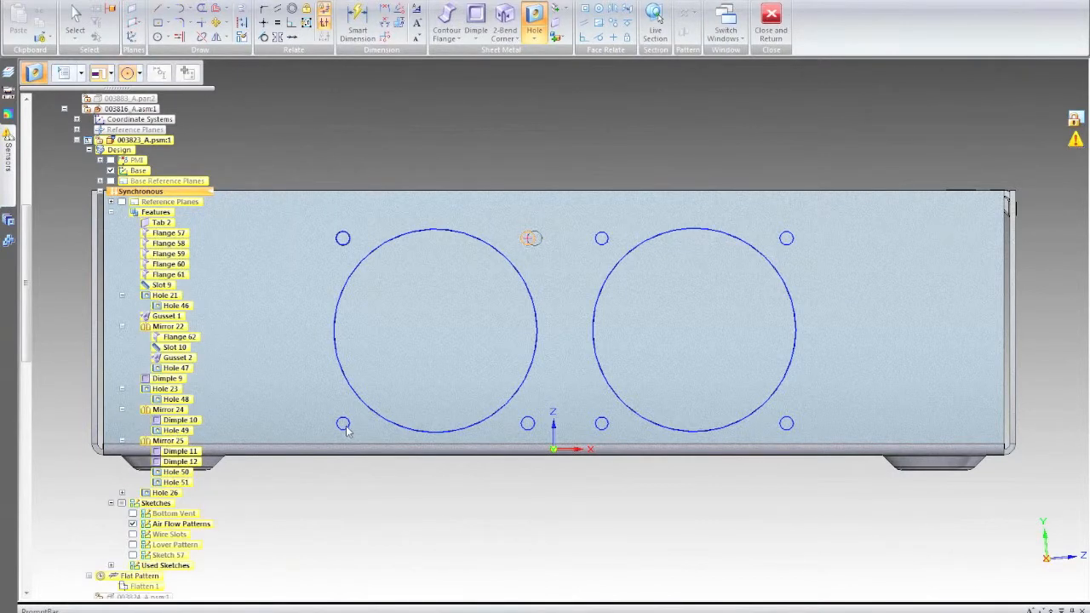
pyautogui.click(344, 425)
pyautogui.click(344, 425)
pyautogui.click(525, 428)
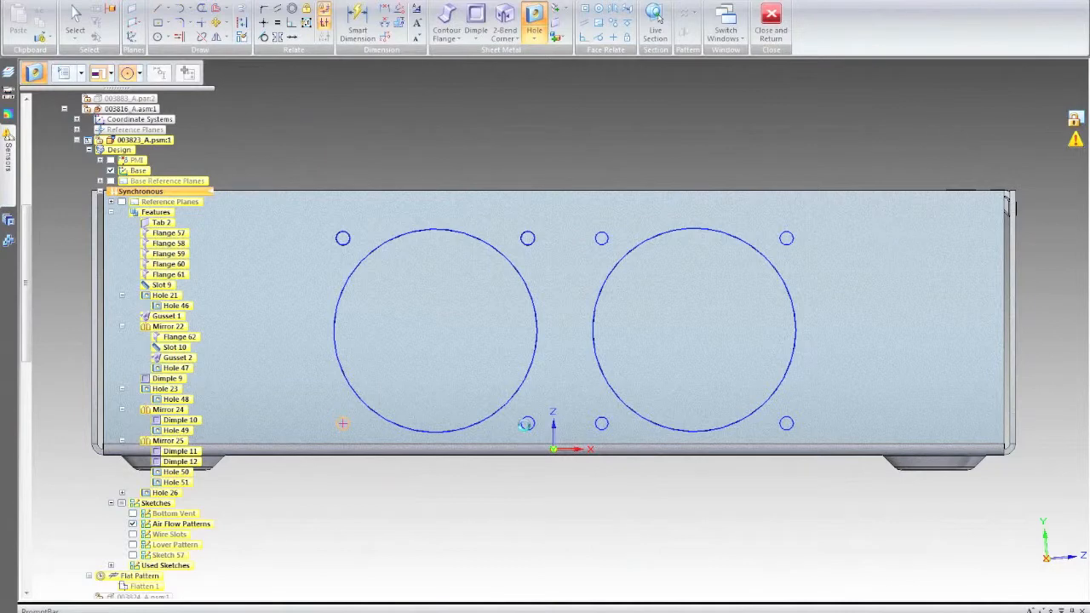
pyautogui.click(525, 428)
pyautogui.moveTo(568, 384); pyautogui.dragTo(627, 383, button='middle')
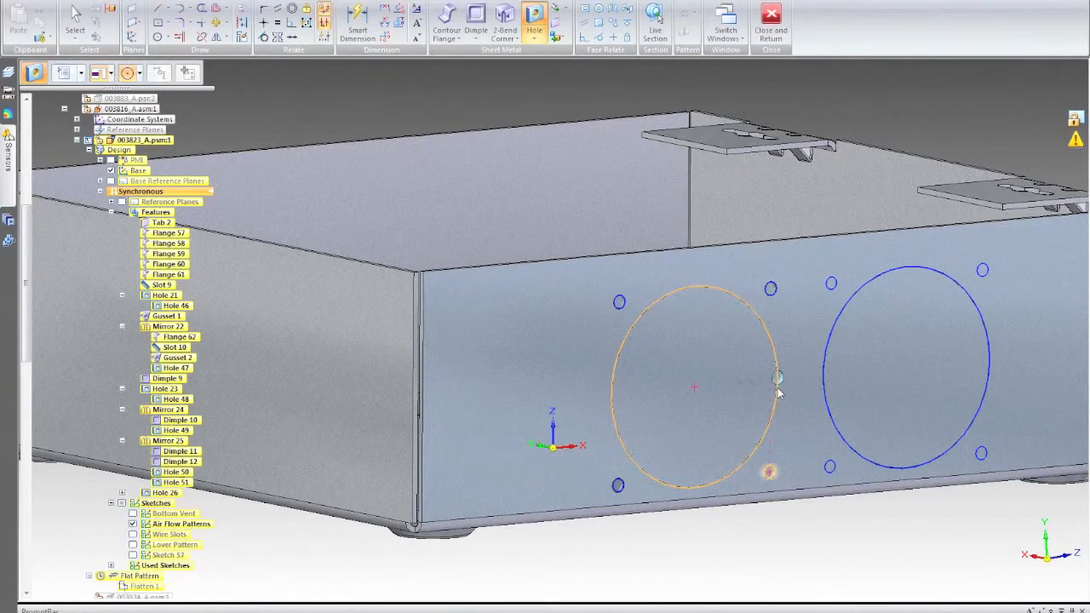
pyautogui.click(695, 389)
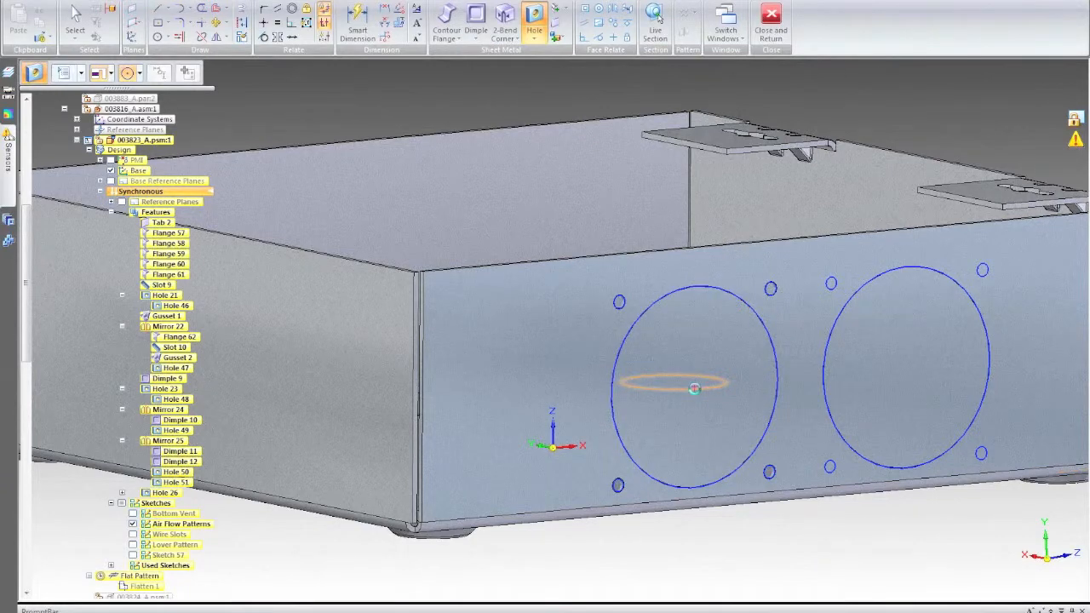
# Place 4 mm holes on the small circles and at the centre of the large circle nearer the slotted flanges
pyautogui.click(932, 404)
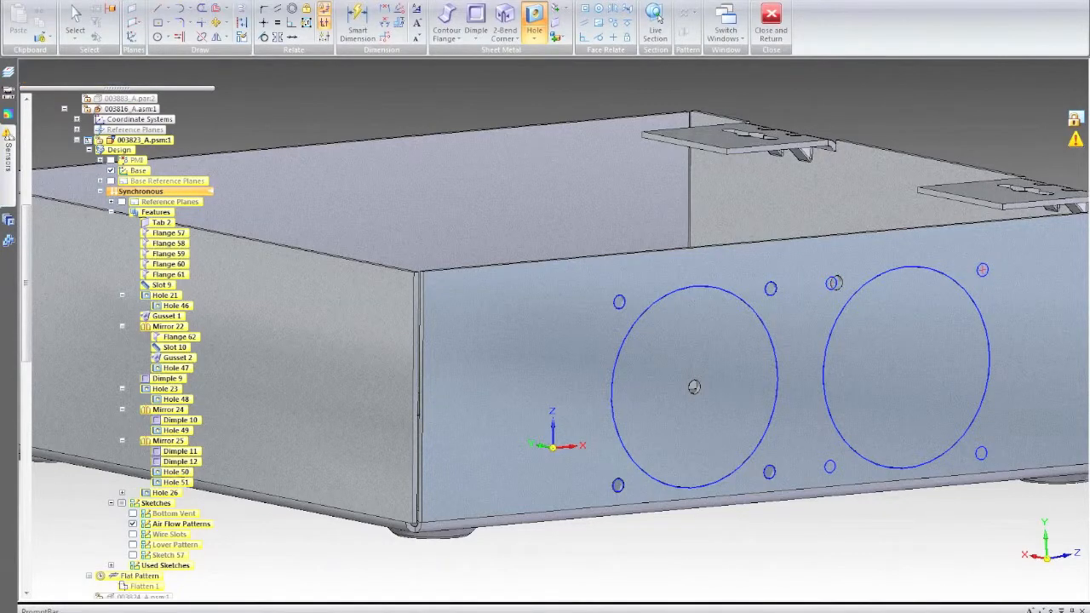
pyautogui.moveTo(982, 270); pyautogui.dragTo(958, 265, button='middle')
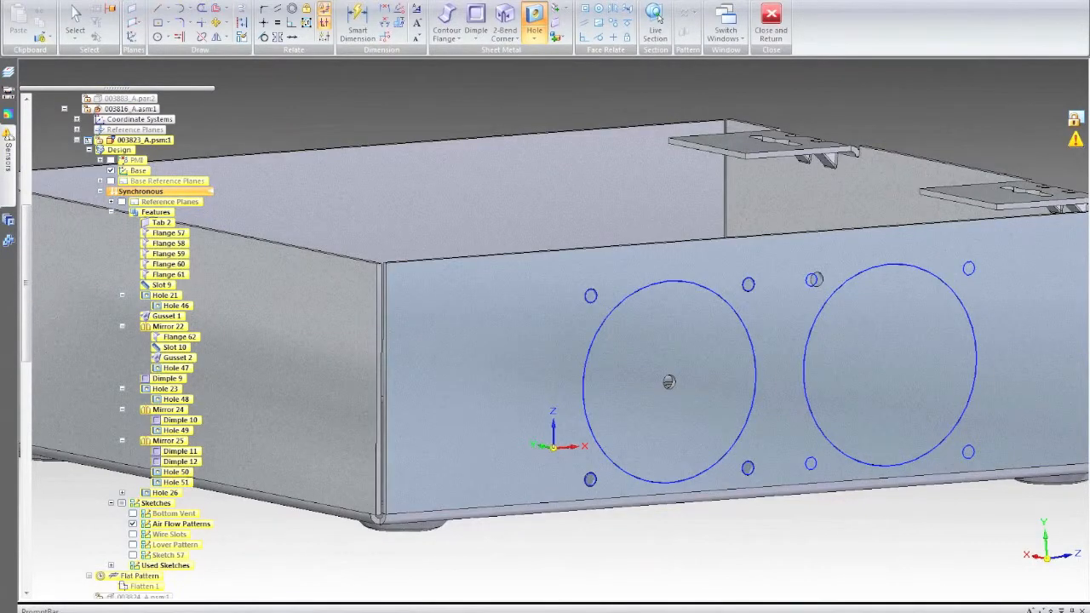
pyautogui.hotkey('ctrl', 'f')
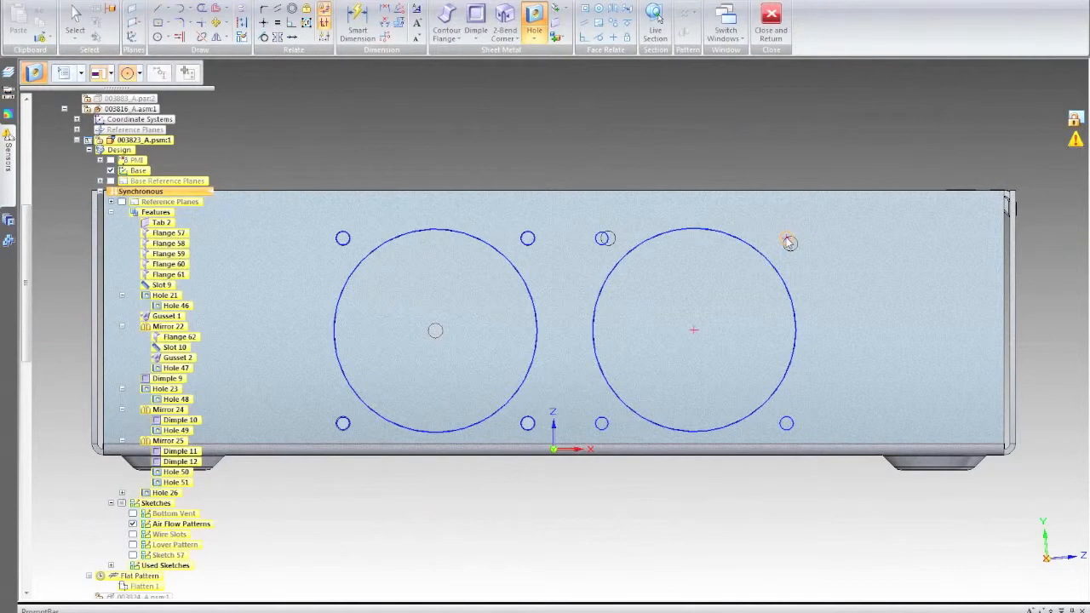
pyautogui.click(786, 240)
pyautogui.click(788, 427)
pyautogui.click(602, 425)
pyautogui.click(618, 402)
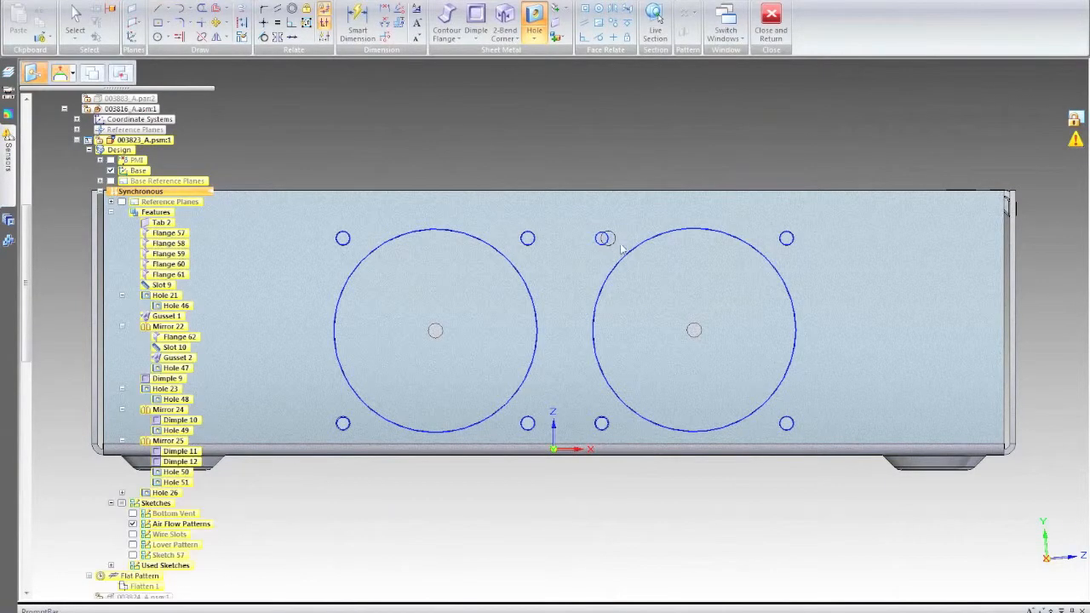
pyautogui.click(661, 258)
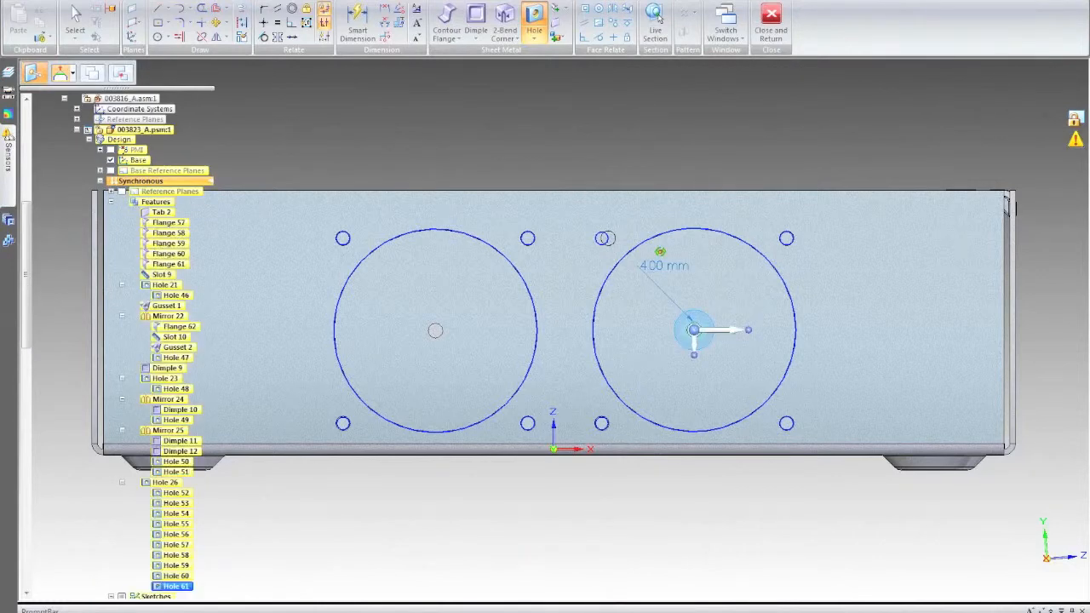
# Try to delete the misplaced 4 mm hole overlapping the upper inner small circle directly on the side wall
pyautogui.moveTo(660, 252); pyautogui.dragTo(764, 274, button='middle')
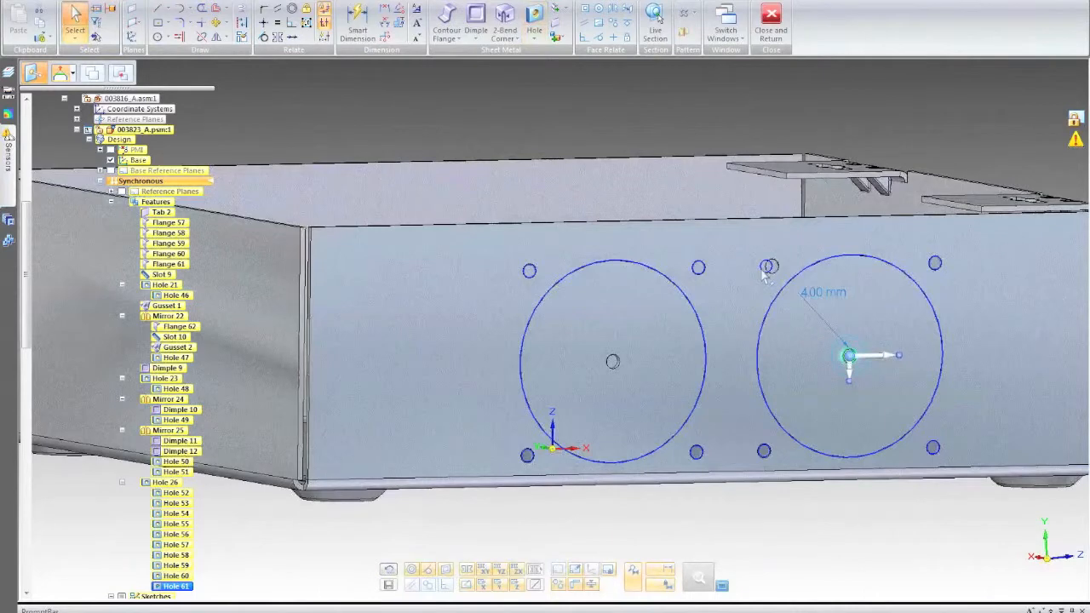
pyautogui.scroll(5, 764, 270)
pyautogui.click(794, 265)
pyautogui.press('Delete')
pyautogui.click(613, 345)
pyautogui.click(784, 268)
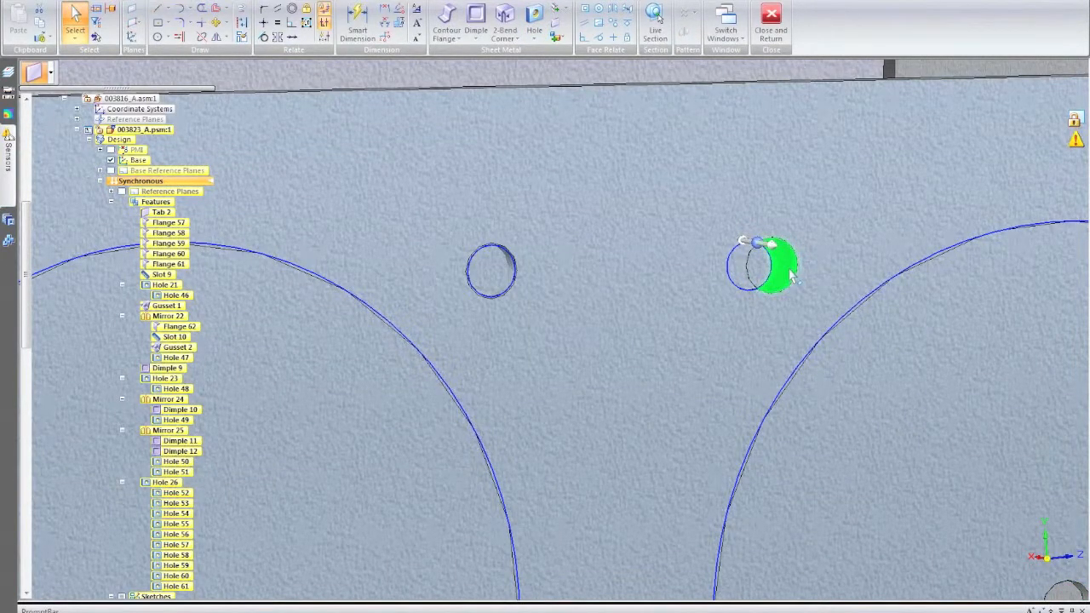
# Identify the feature entry of the misplaced 4 mm hole overlapping the upper inner small circle, Hole 57, and delete it
pyautogui.click(182, 494)
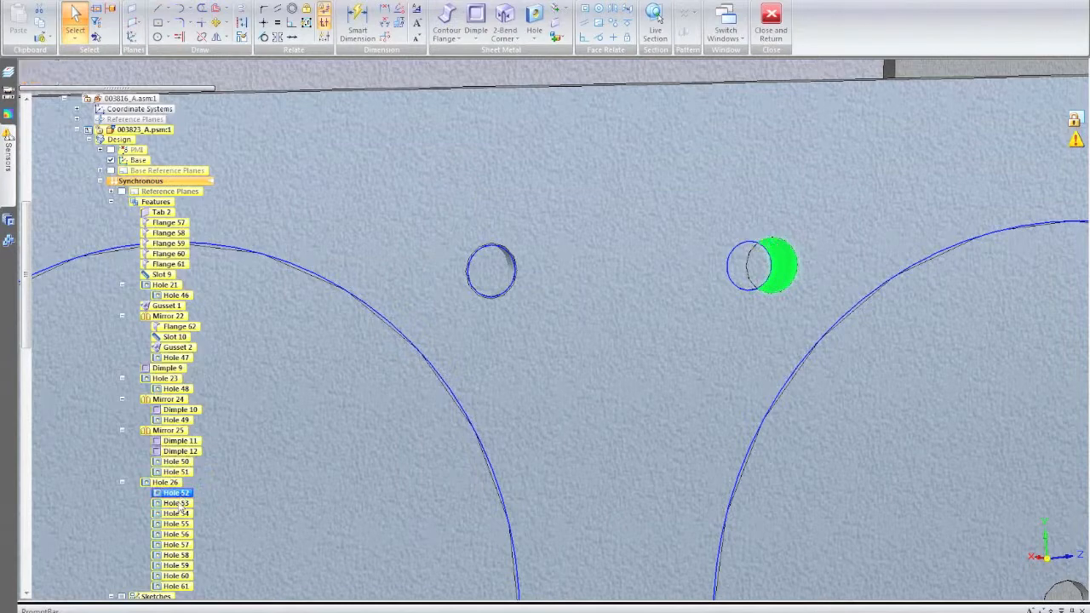
pyautogui.click(176, 558)
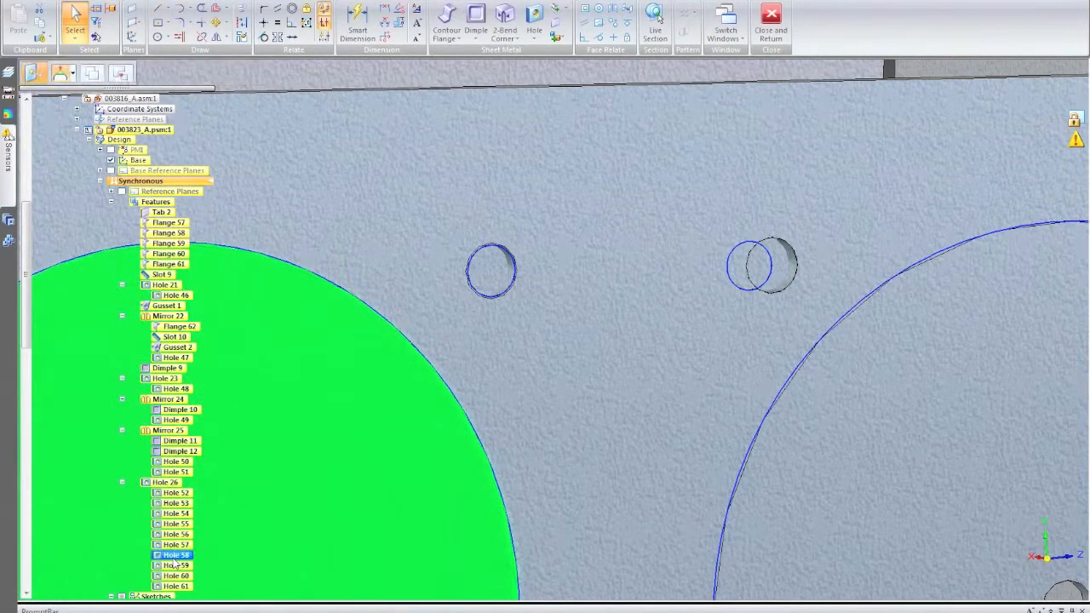
pyautogui.keyDown('ctrl'); pyautogui.click(174, 566); pyautogui.keyUp('ctrl')
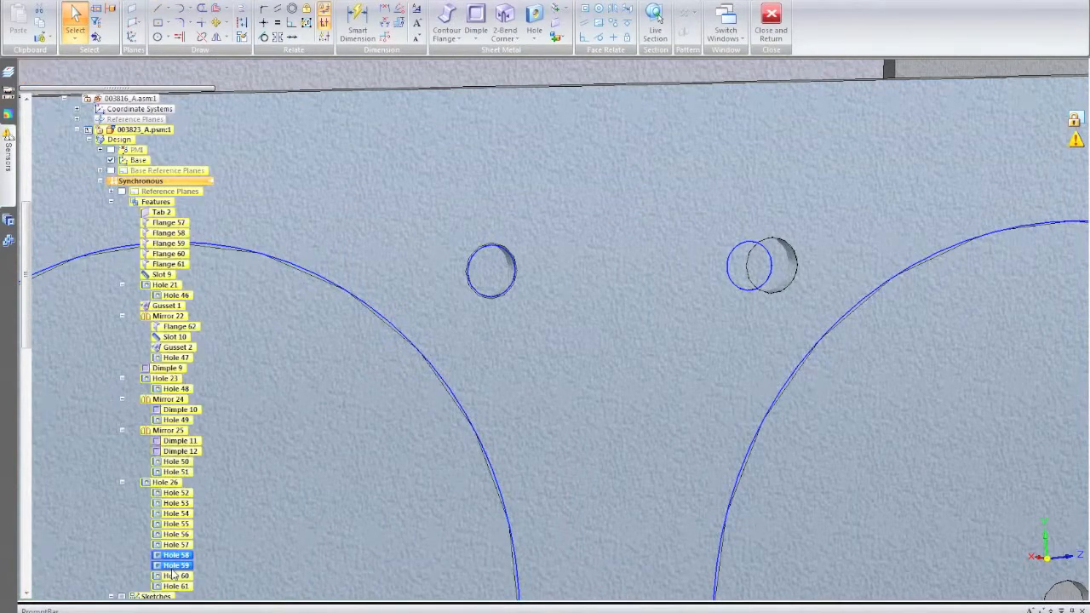
pyautogui.keyDown('ctrl'); pyautogui.click(175, 577); pyautogui.keyUp('ctrl')
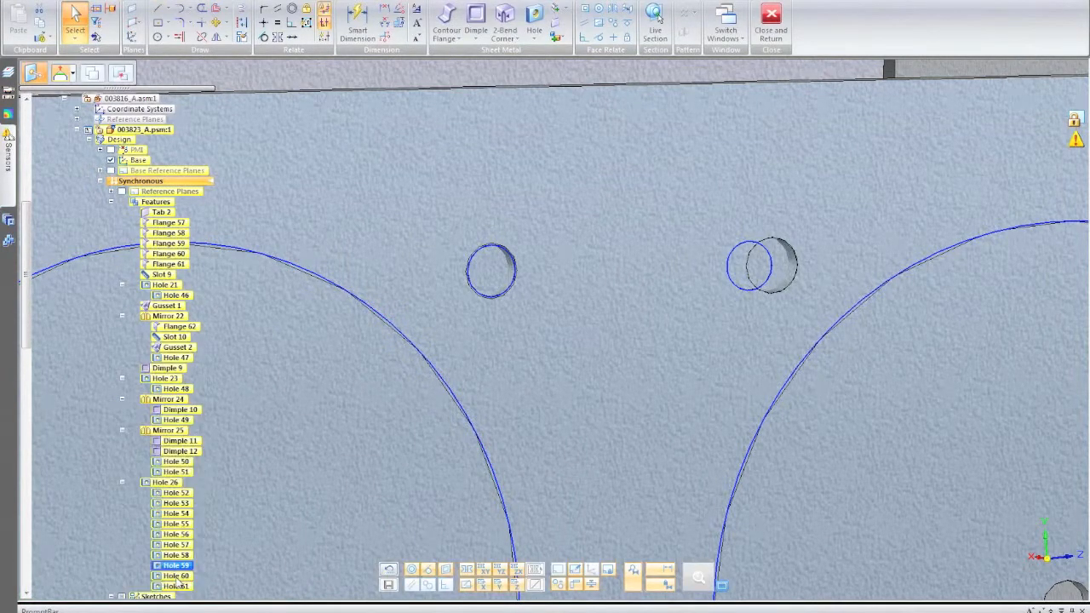
pyautogui.keyDown('ctrl'); pyautogui.click(177, 565); pyautogui.keyUp('ctrl')
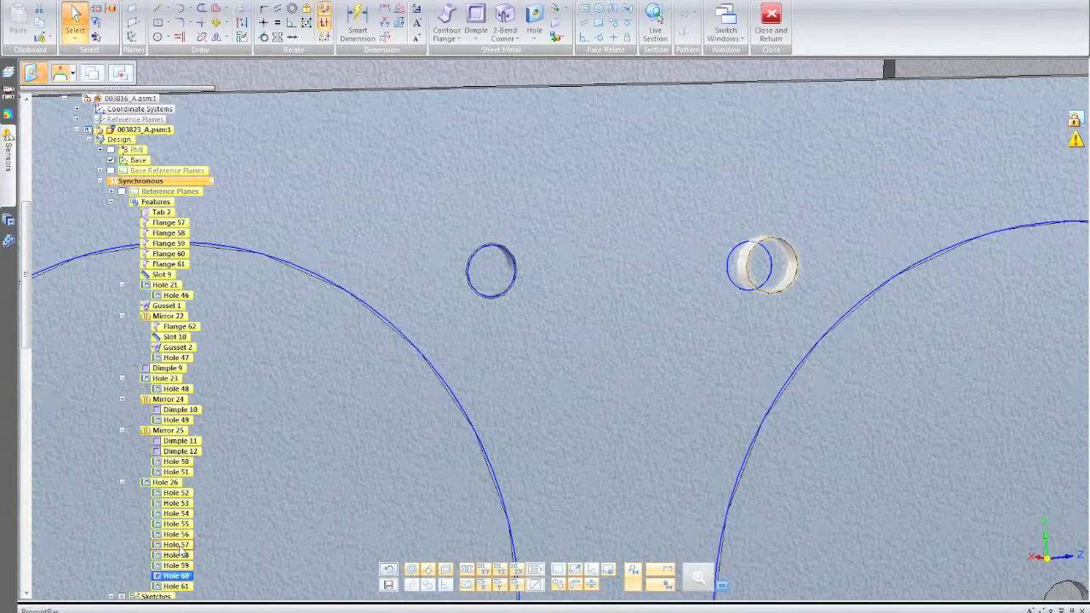
pyautogui.click(179, 546)
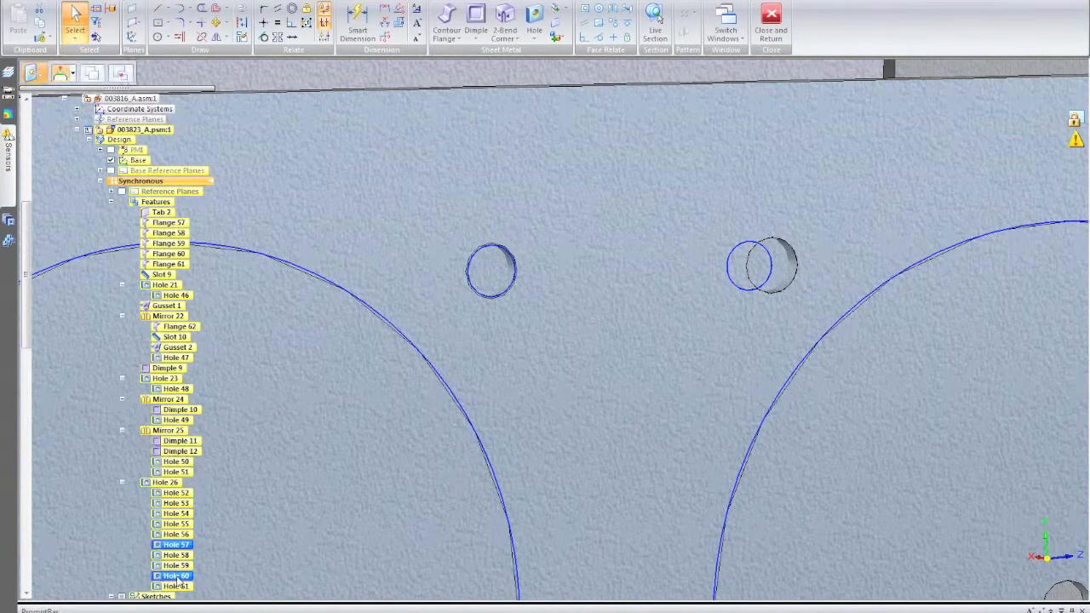
pyautogui.click(178, 546)
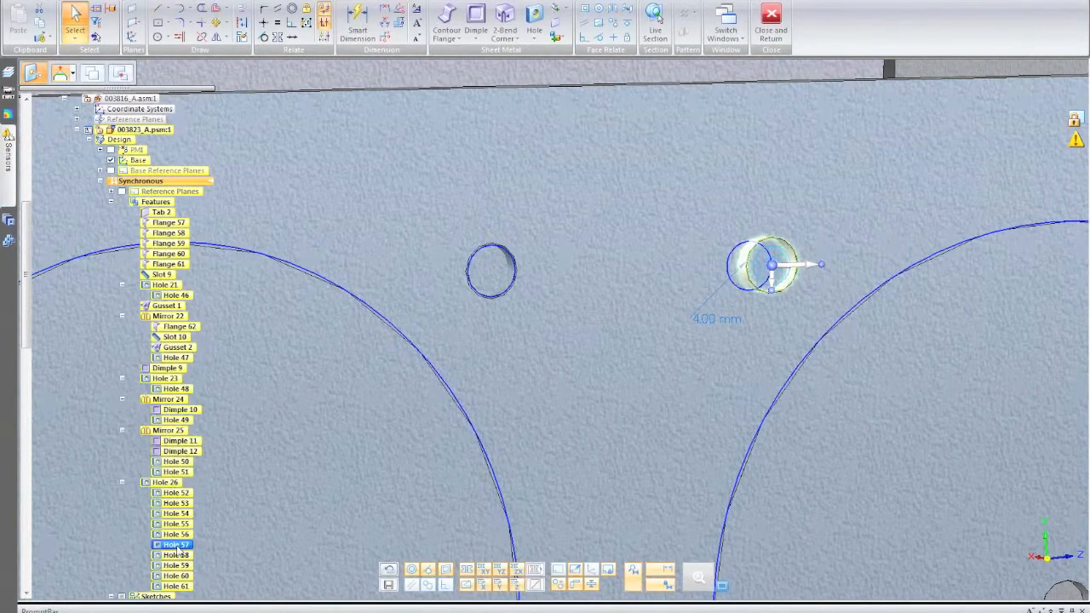
pyautogui.rightClick(177, 548)
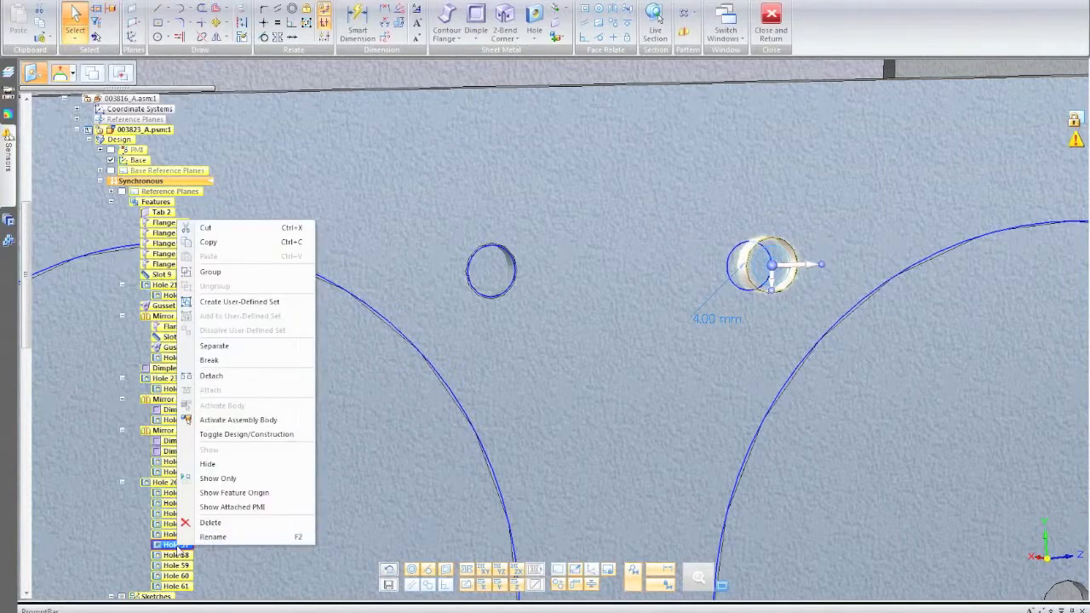
pyautogui.click(209, 523)
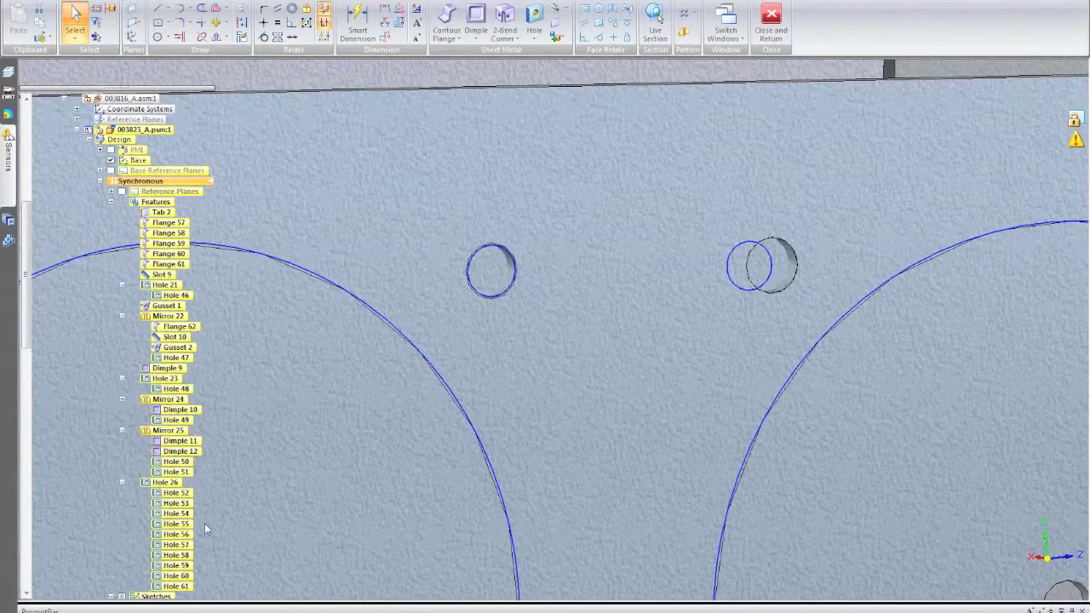
# Place a simple hole with a 4 mm diameter at the centre of the upper inner small circle left without a hole
pyautogui.click(534, 18)
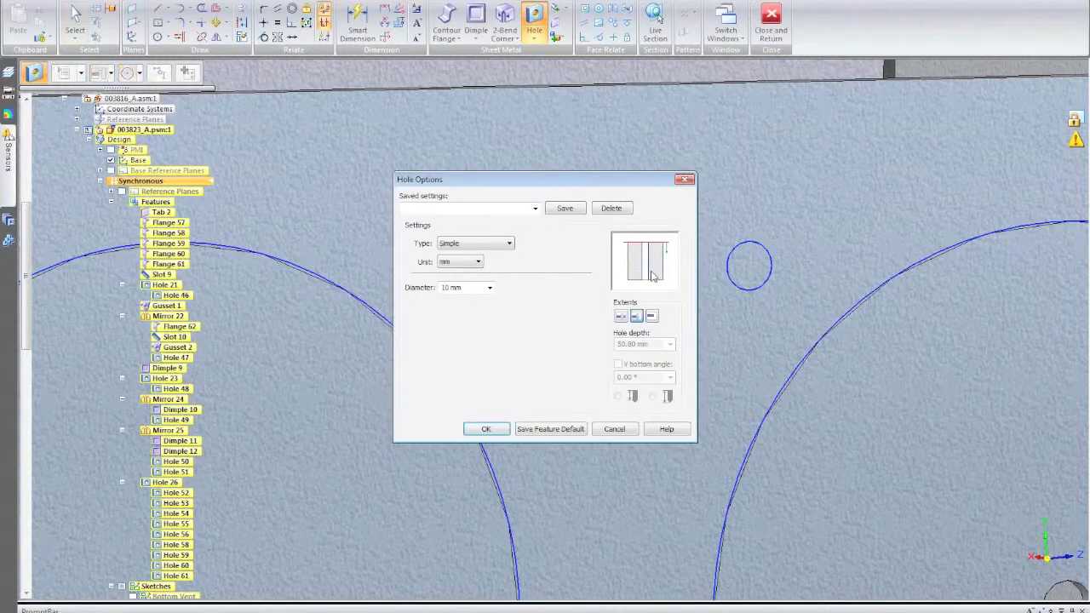
pyautogui.click(467, 287)
pyautogui.write('4')
pyautogui.click(486, 430)
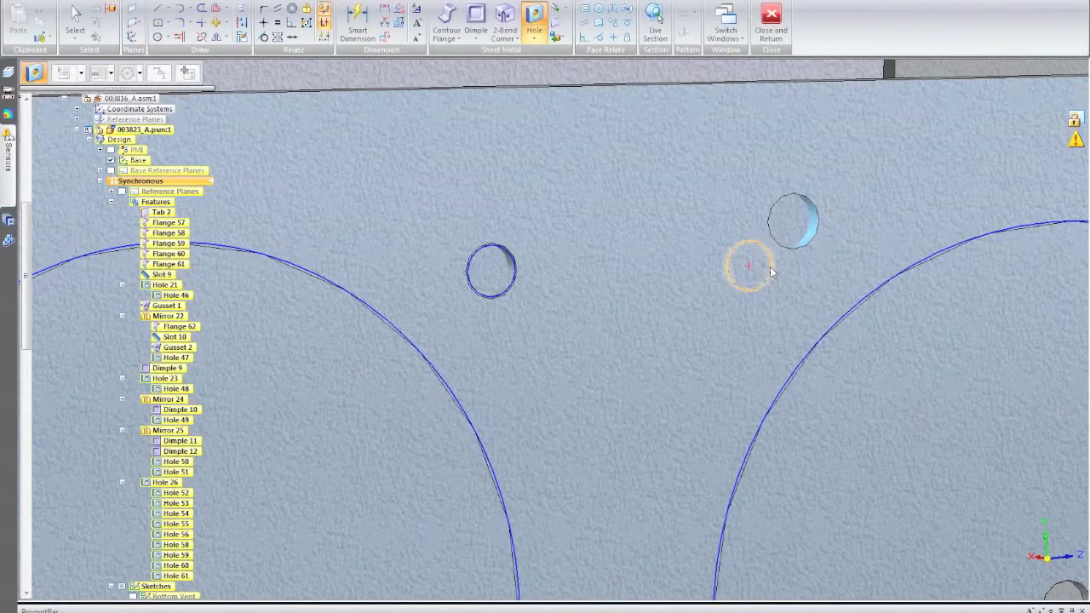
pyautogui.click(750, 267)
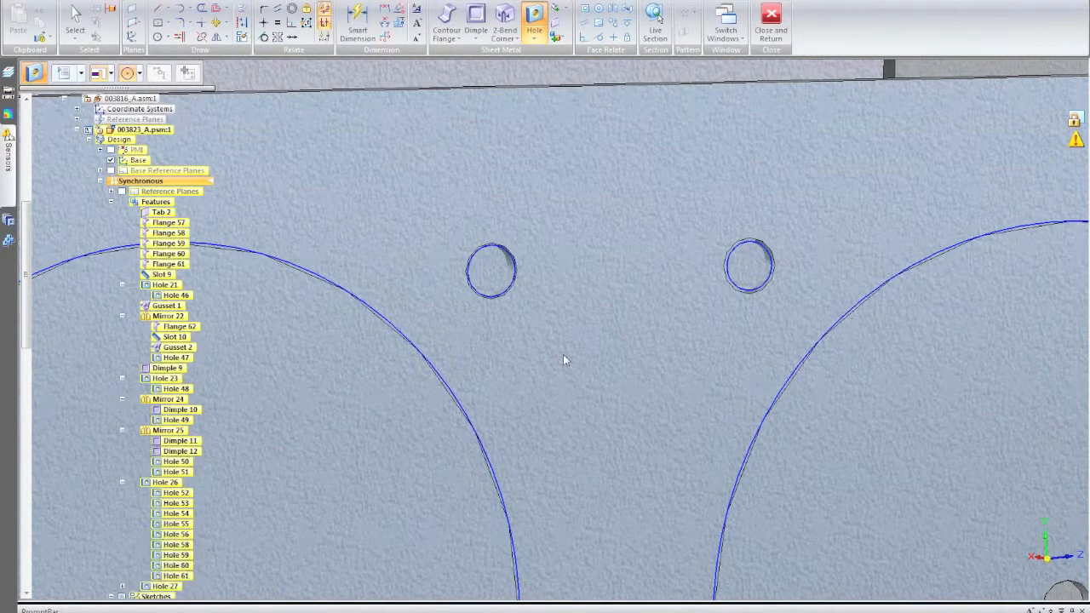
pyautogui.scroll(-2, 563, 360)
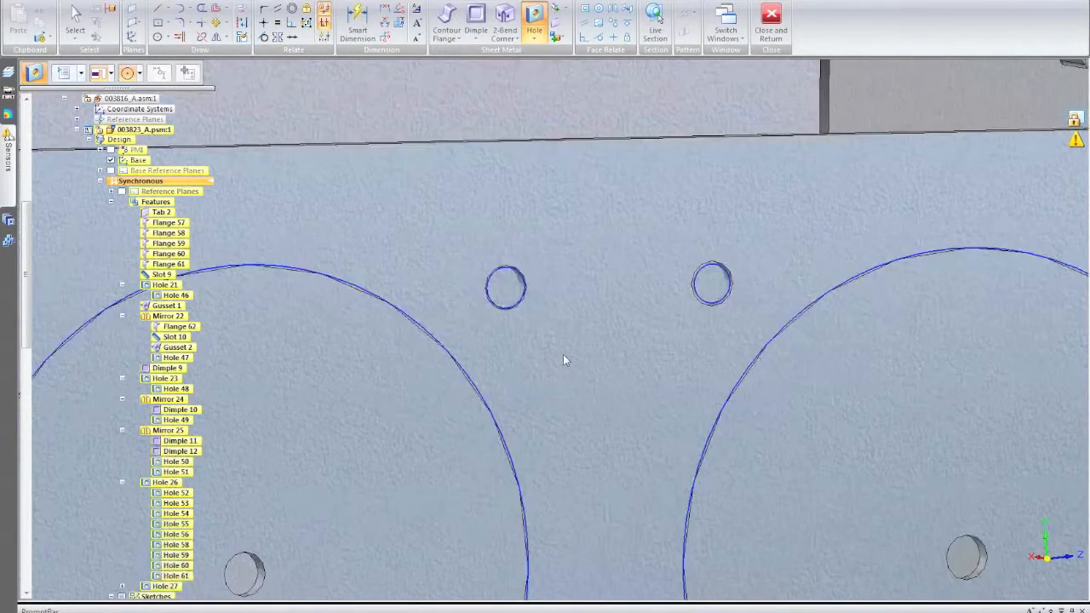
pyautogui.scroll(-3, 613, 402)
pyautogui.scroll(-4, 614, 402)
pyautogui.press('Escape')
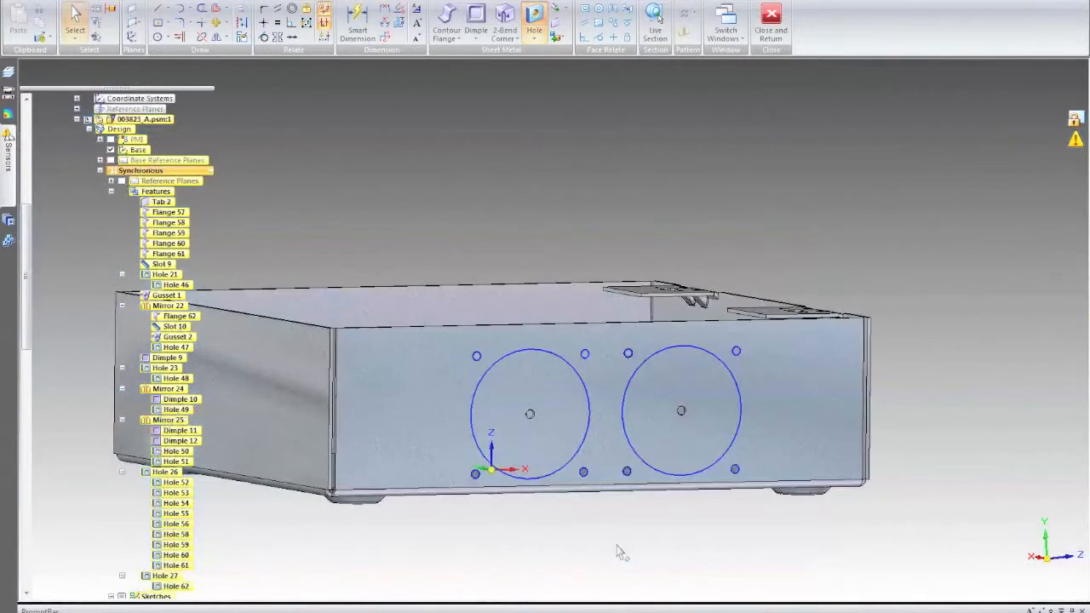
# Start a fill pattern of the two 4 mm centre holes, using both large fan circles as the fill regions
pyautogui.moveTo(620, 552); pyautogui.dragTo(681, 559, button='middle')
pyautogui.scroll(2, 723, 436)
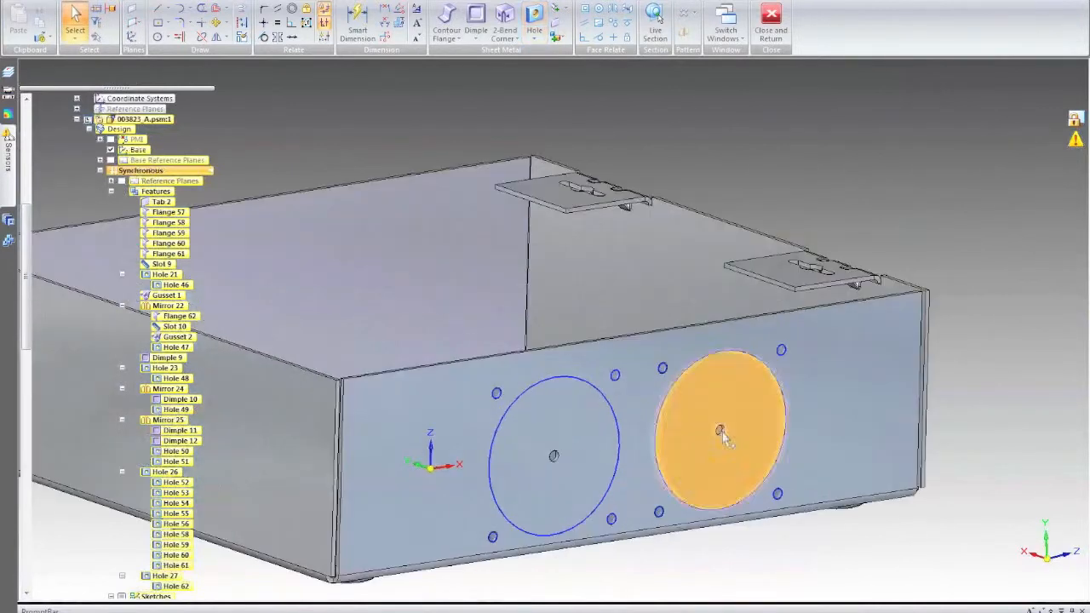
pyautogui.click(722, 436)
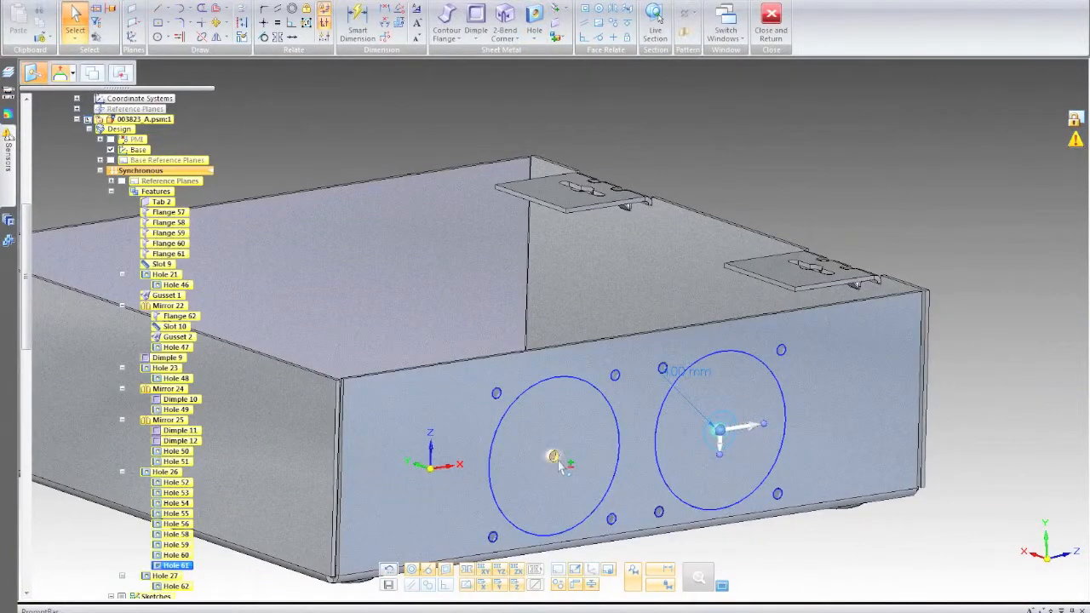
pyautogui.keyDown('ctrl'); pyautogui.click(554, 458); pyautogui.keyUp('ctrl')
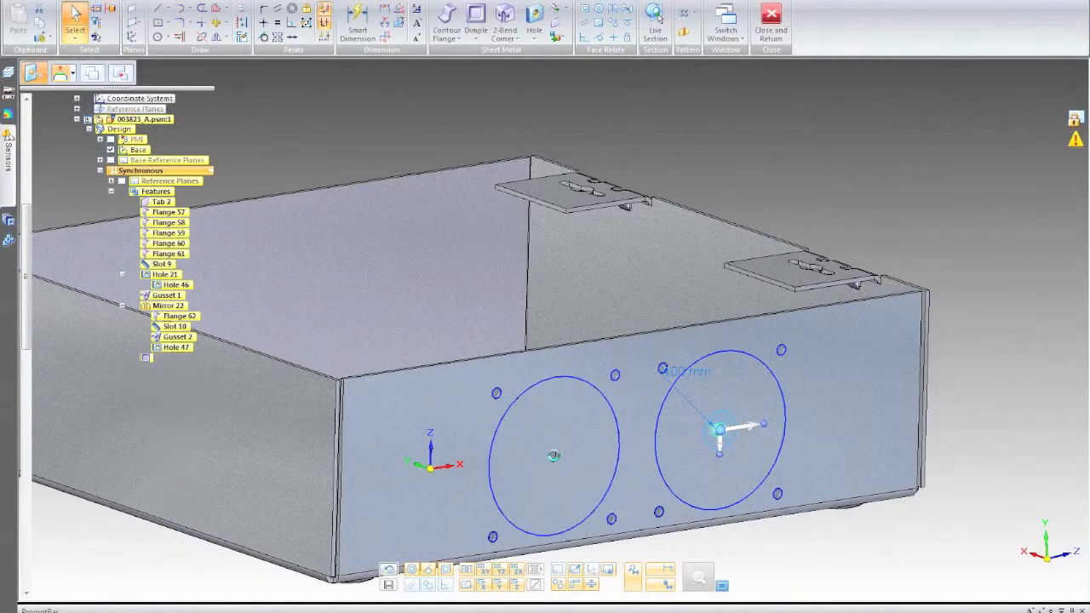
pyautogui.click(683, 13)
pyautogui.click(705, 71)
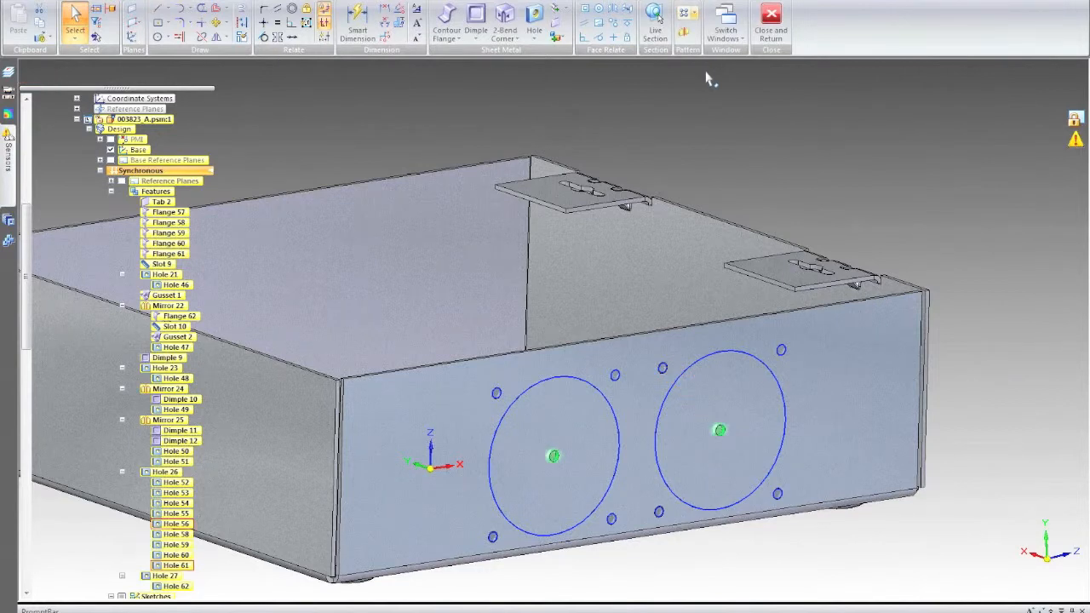
pyautogui.click(564, 402)
pyautogui.click(731, 397)
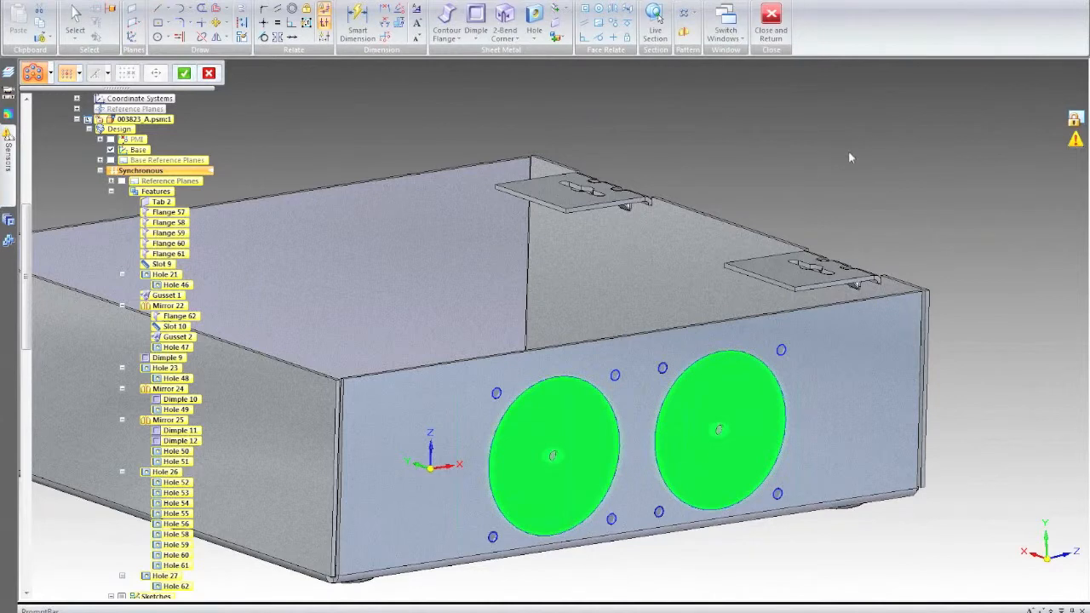
pyautogui.rightClick(849, 152)
# Set the fill pattern's two spacing values to 8 and 6 and finish the pattern
pyautogui.write('8')
pyautogui.press('Tab')
pyautogui.write('6')
pyautogui.press('Tab')
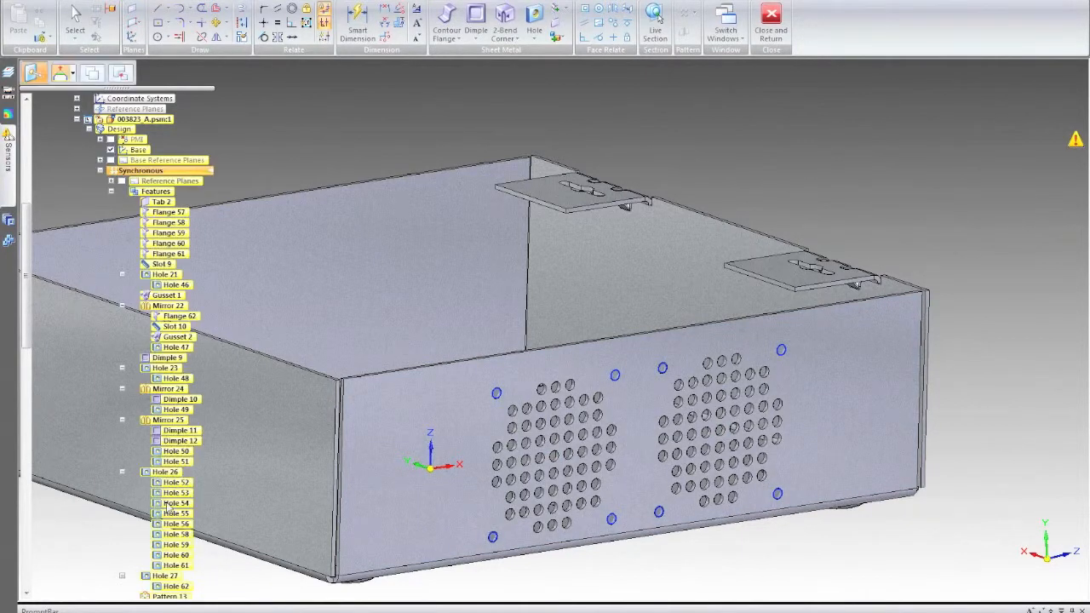
# Highlight the fill pattern to check its holes and hide the Air Flow Pattern sketch on the fan wall
pyautogui.click(170, 595)
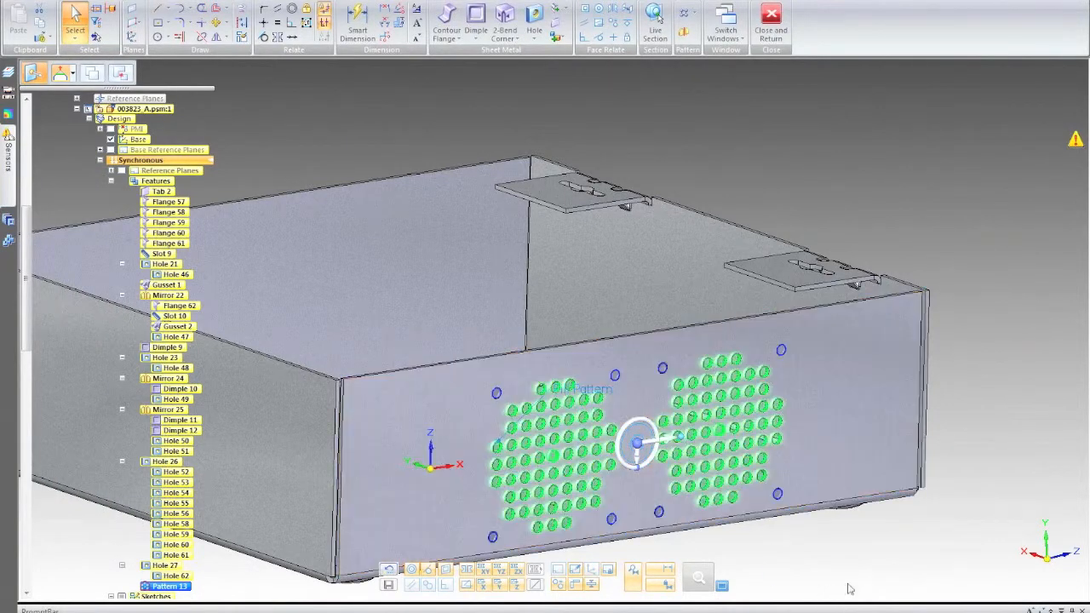
pyautogui.click(835, 561)
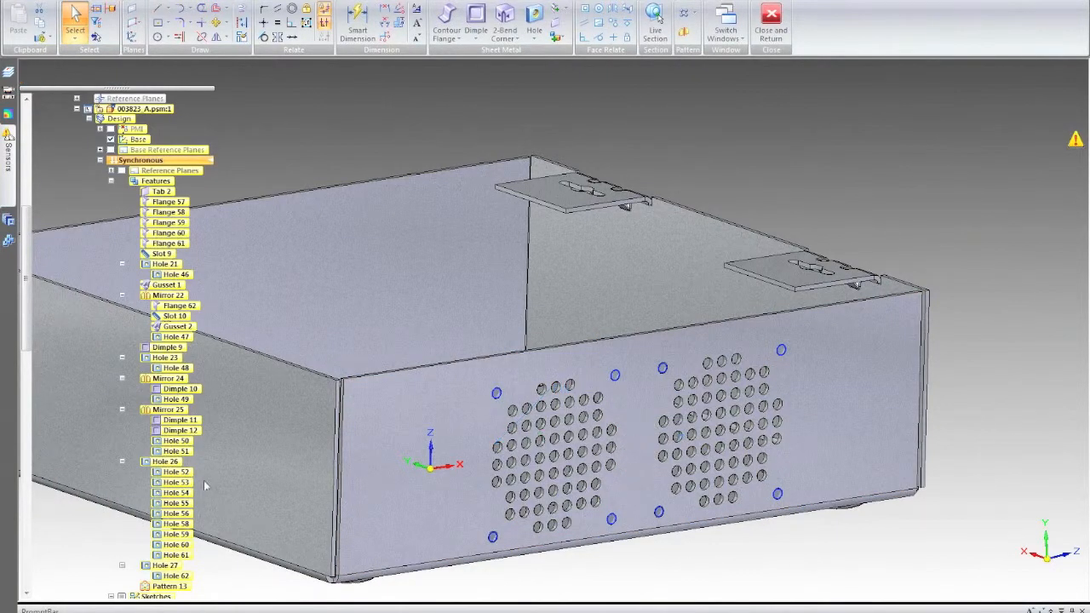
pyautogui.scroll(-1, 204, 481)
pyautogui.moveTo(26, 309); pyautogui.dragTo(22, 366)
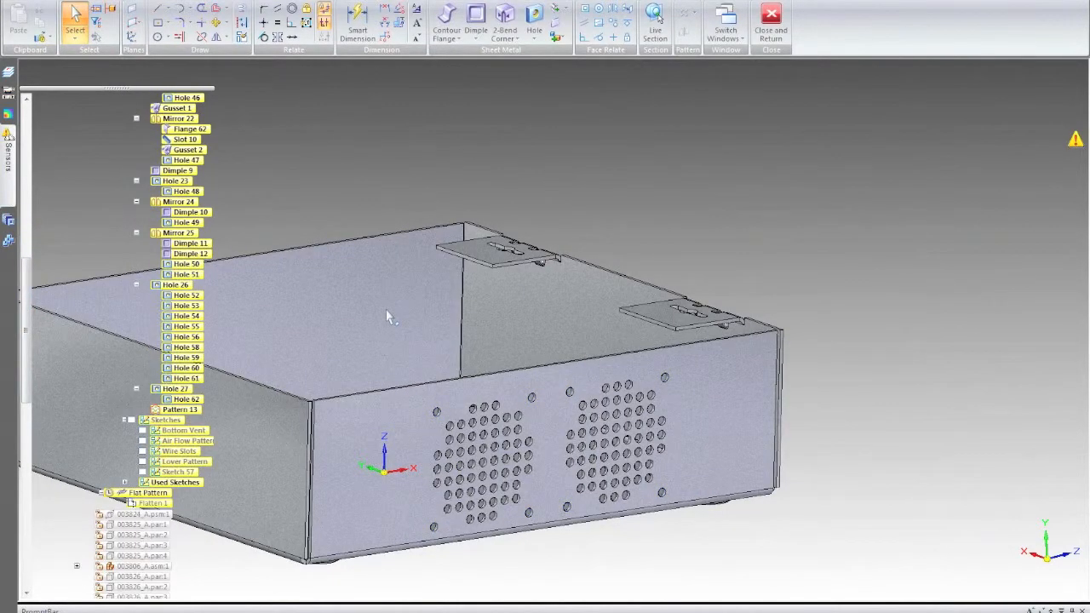
# Start a surface area sensor for the openings in the outer face of the wall opposite the fan holes
pyautogui.moveTo(436, 290); pyautogui.dragTo(241, 315, button='middle')
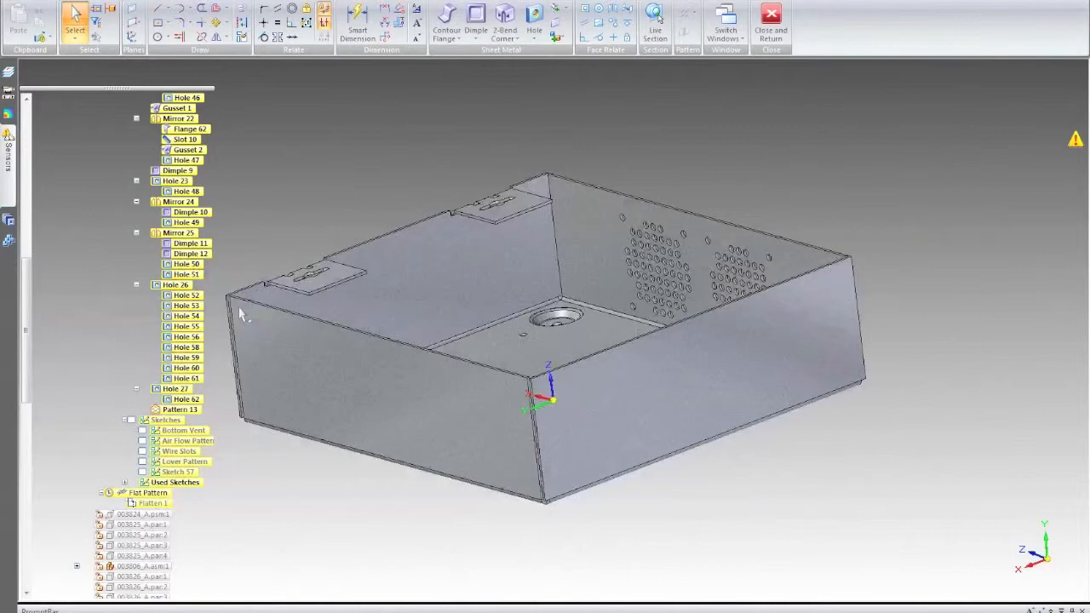
pyautogui.scroll(2, 241, 315)
pyautogui.moveTo(400, 358); pyautogui.dragTo(500, 341, button='middle')
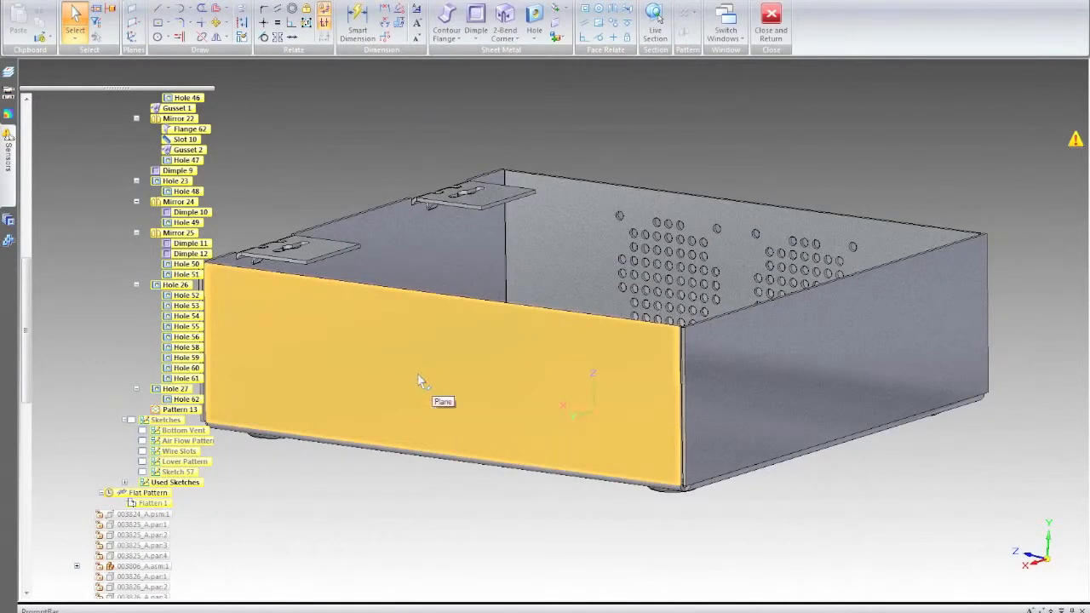
pyautogui.click(8, 162)
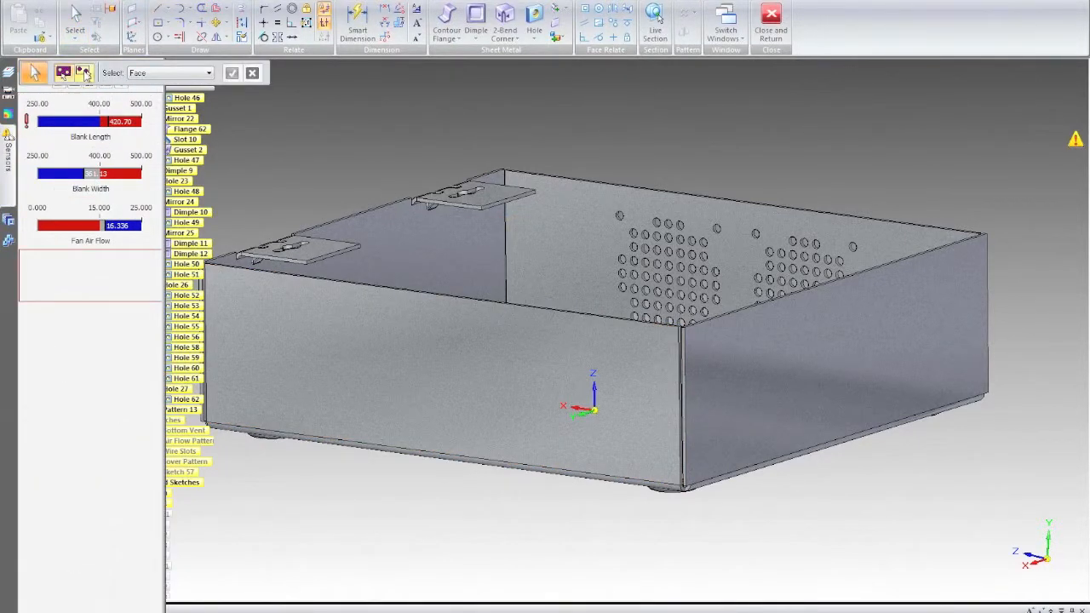
pyautogui.click(389, 361)
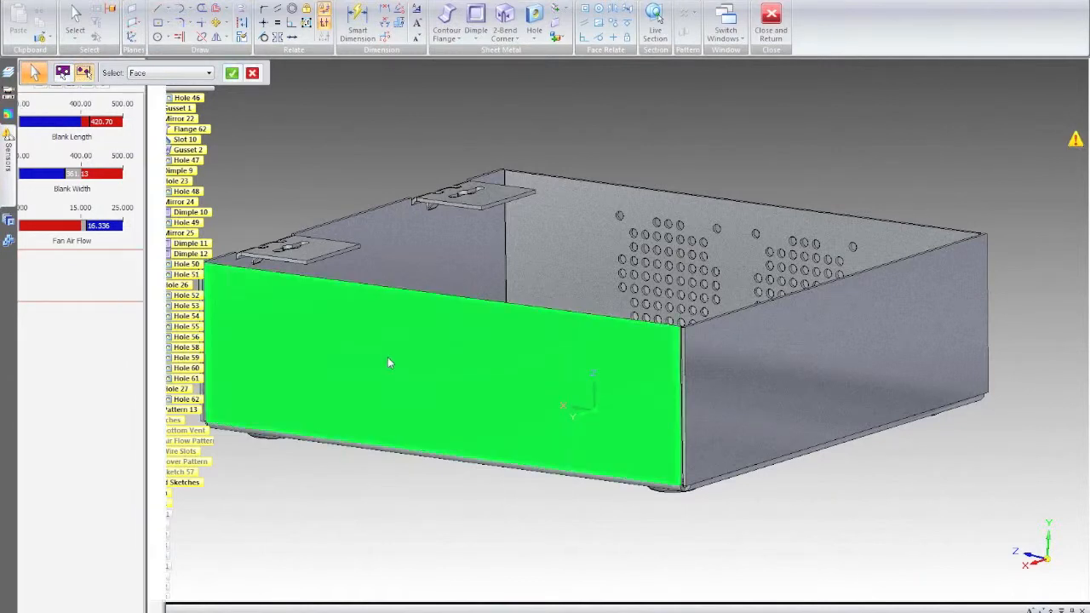
pyautogui.rightClick(320, 173)
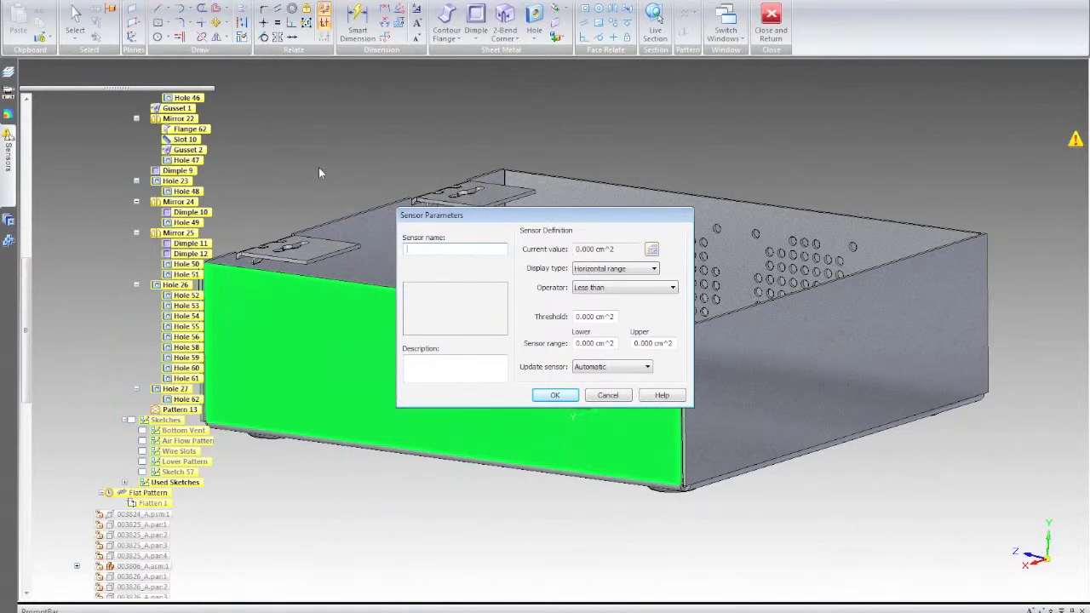
# Name the sensor Louver Air Flow and set its operator to Not between
pyautogui.write('Lou')
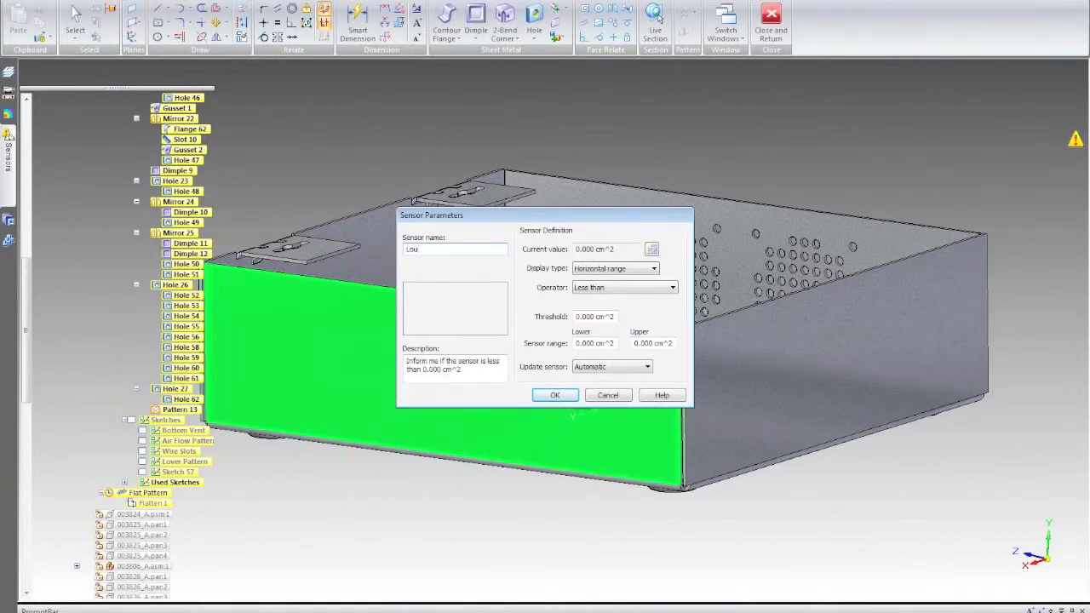
pyautogui.write('ier Air Flow')
pyautogui.click(672, 288)
pyautogui.click(637, 342)
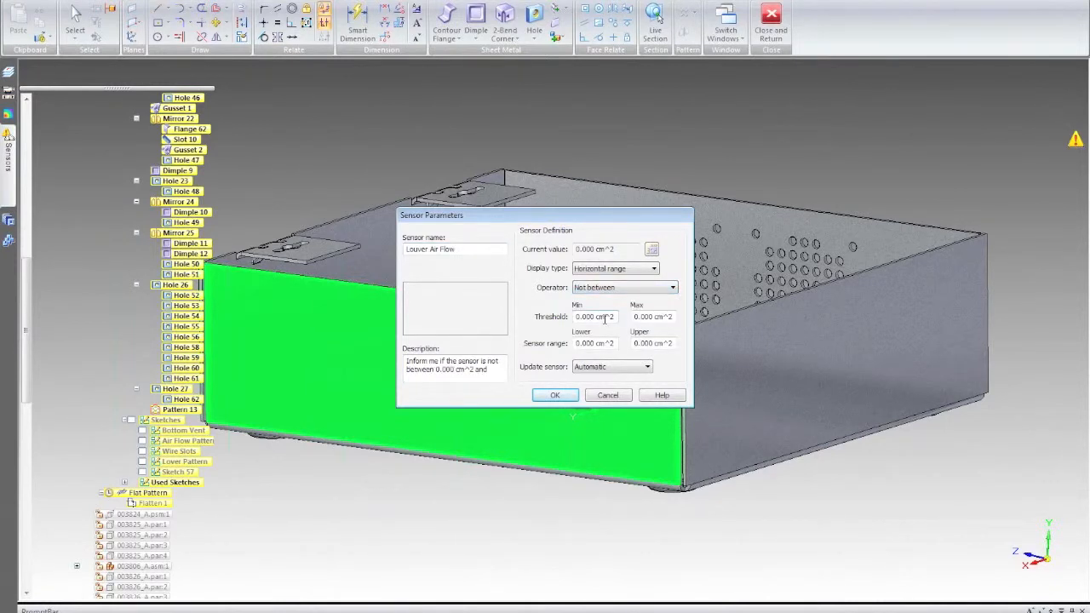
# Set the sensor's threshold to 10 minimum and 30 maximum with an upper range of 40, and create it
pyautogui.moveTo(576, 316); pyautogui.dragTo(624, 315)
pyautogui.write('10')
pyautogui.press('Tab')
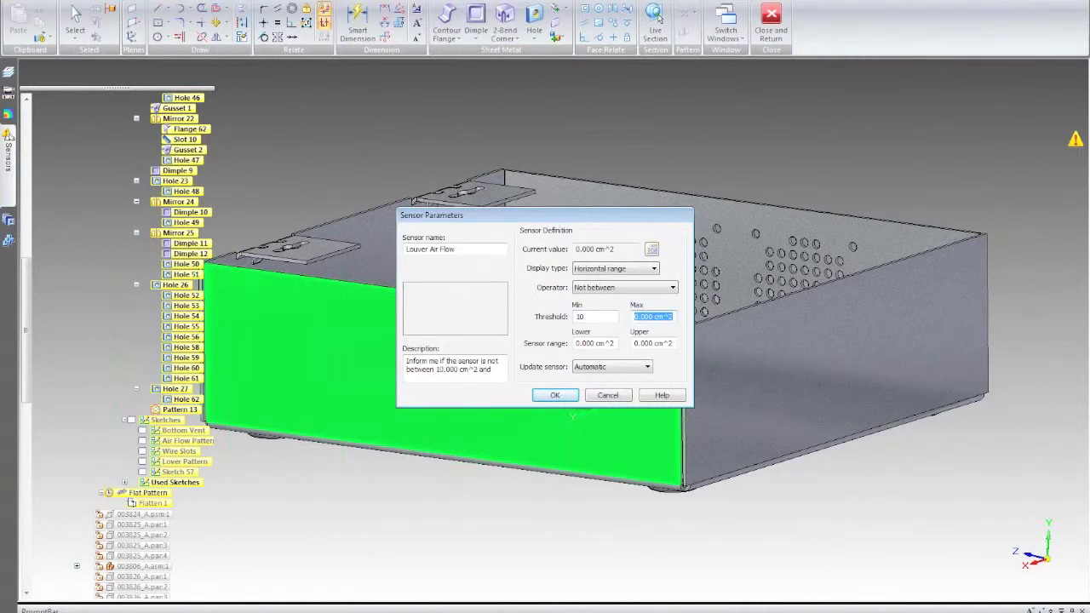
pyautogui.write('30')
pyautogui.press('Tab')
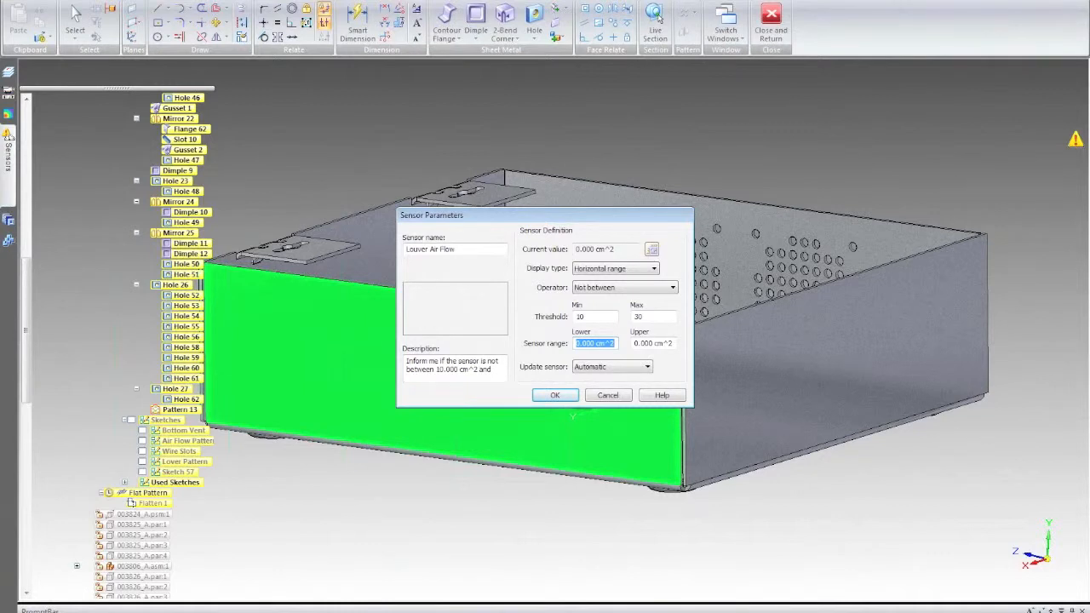
pyautogui.press('Tab')
pyautogui.write('40')
pyautogui.click(614, 320)
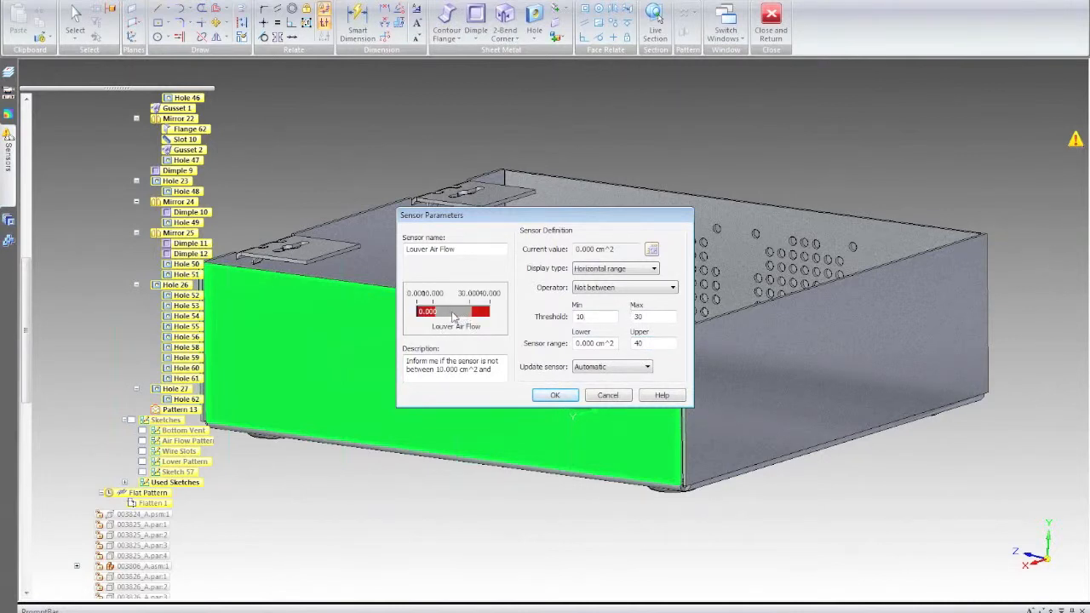
pyautogui.click(558, 396)
pyautogui.click(556, 396)
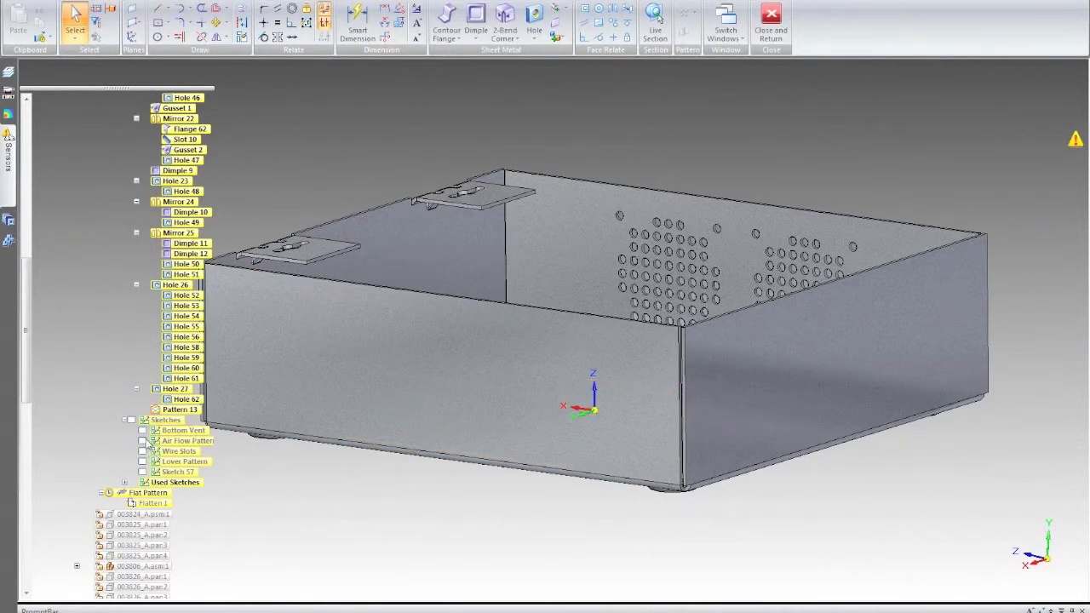
# Show the Lover Pattern sketch and place a formed-end louver 55 mm long, 8 mm deep and 3 mm high in its upper corner
pyautogui.click(143, 462)
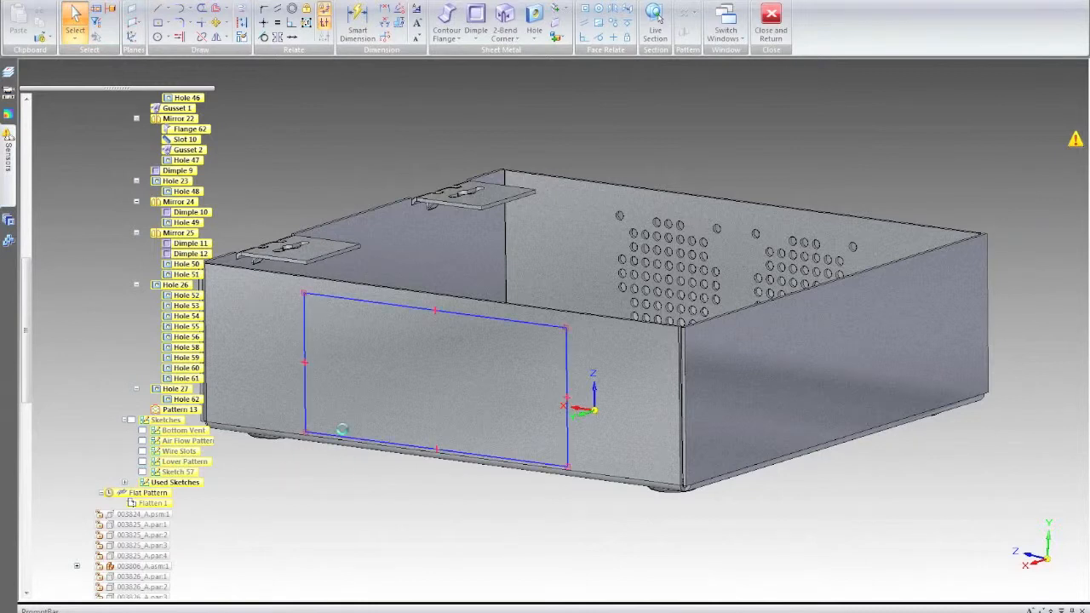
pyautogui.click(476, 40)
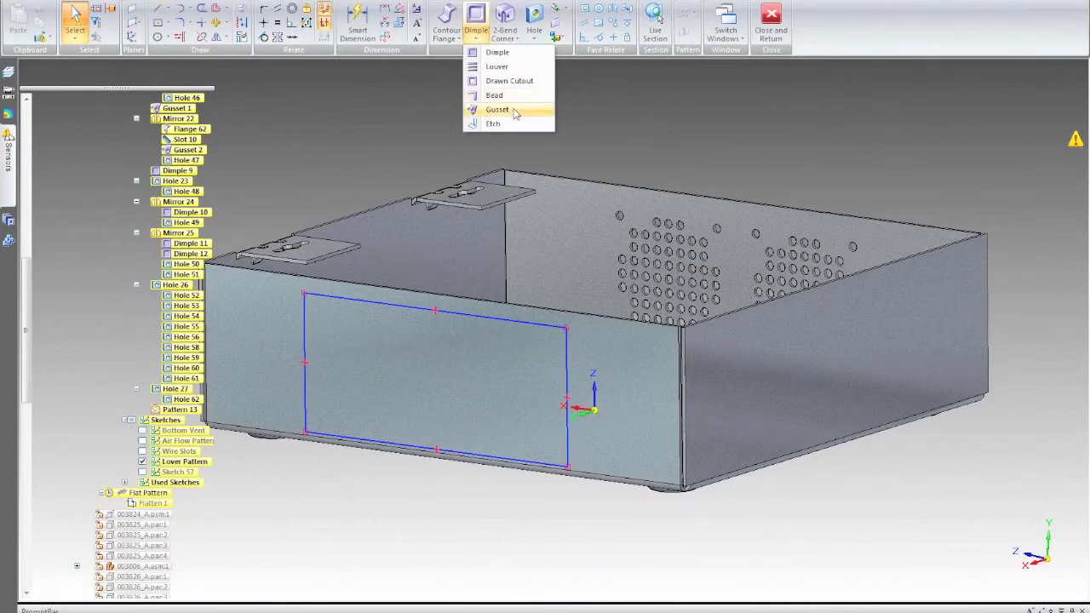
pyautogui.click(502, 67)
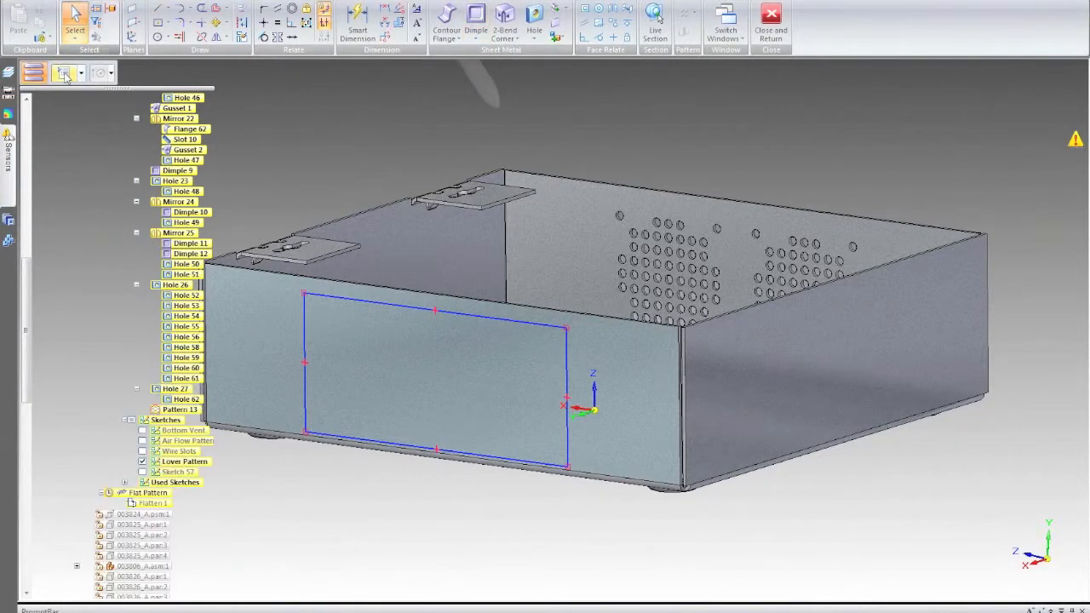
pyautogui.click(65, 75)
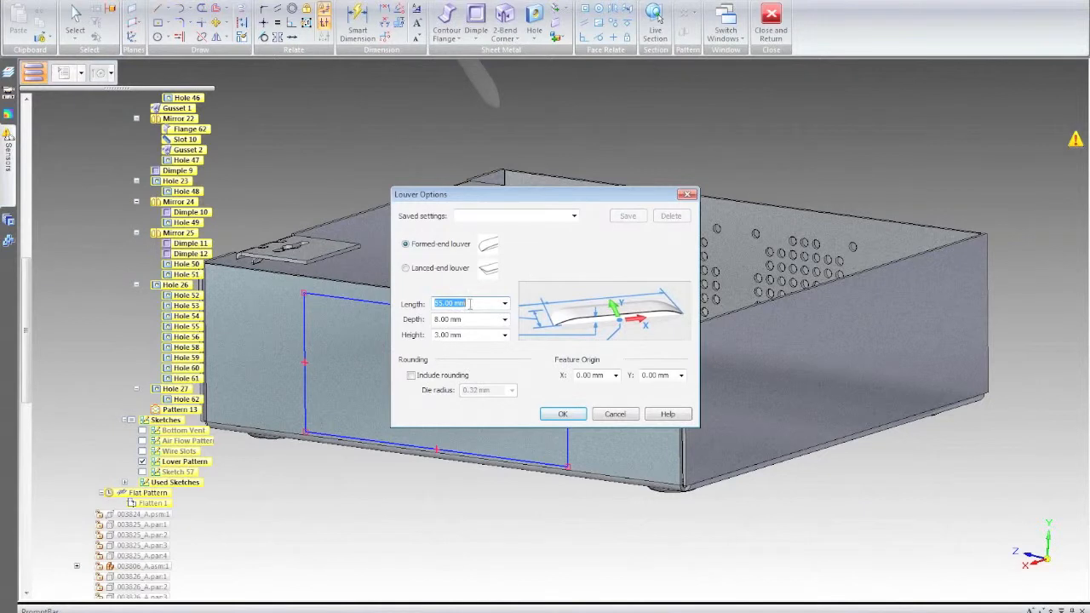
pyautogui.click(562, 414)
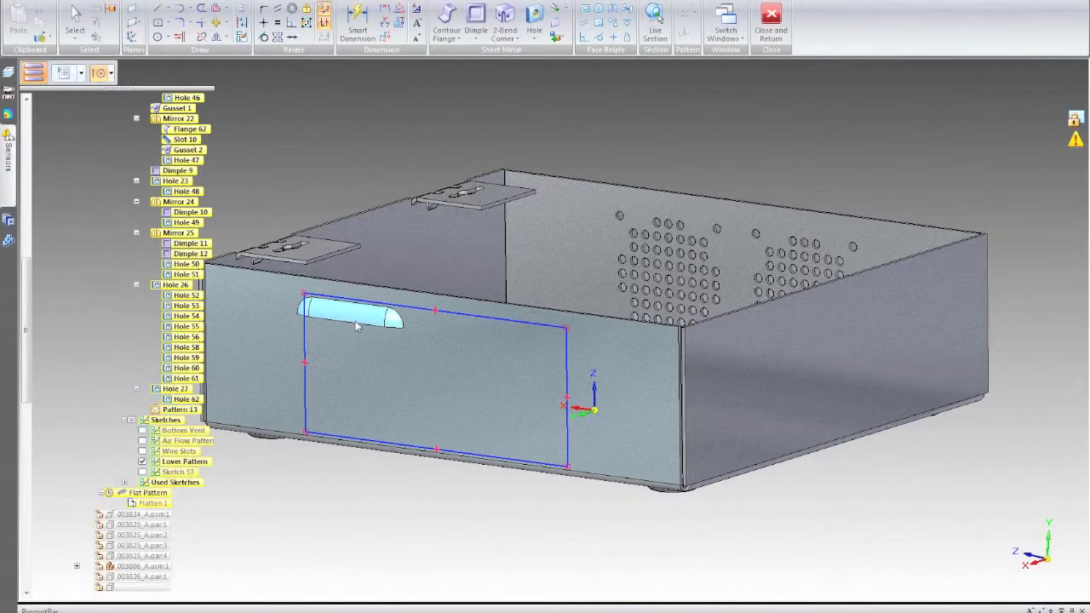
pyautogui.click(360, 327)
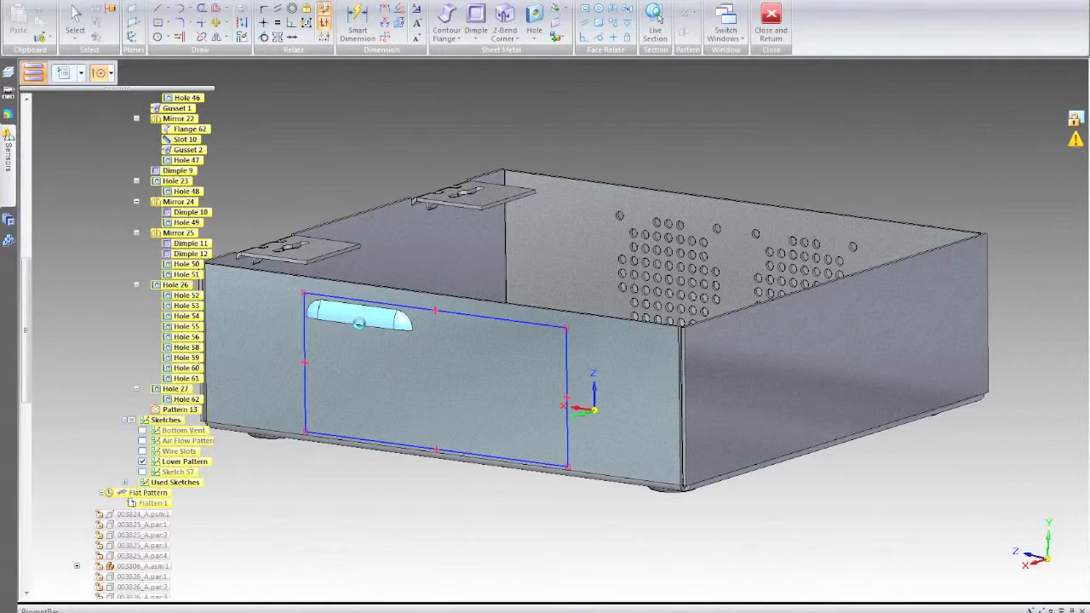
pyautogui.click(358, 323)
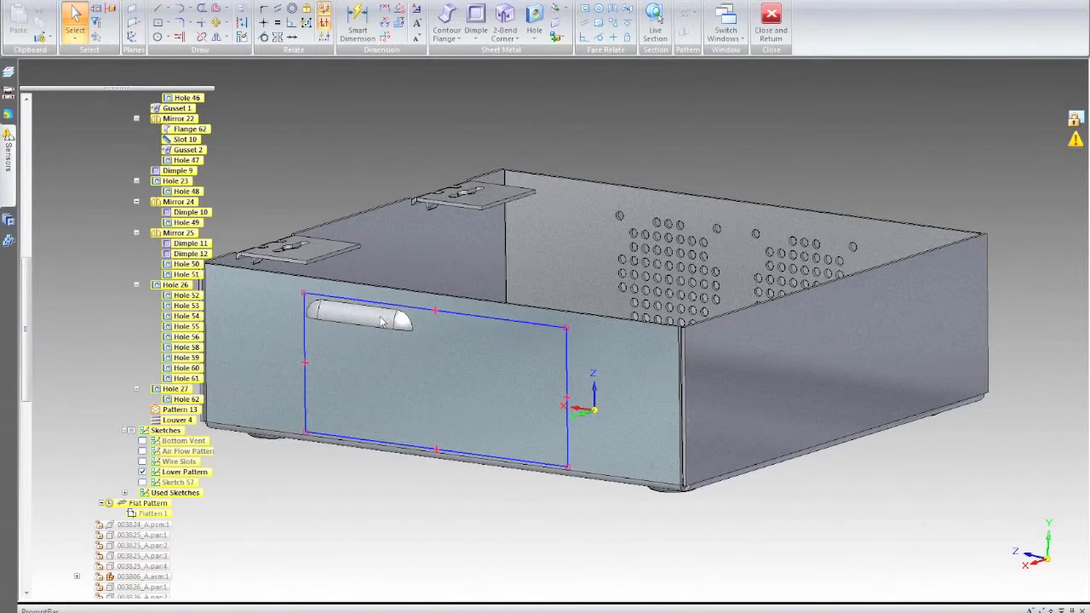
# Fill the Lover Pattern rectangle with copies of the louver, spaced 12 mm vertically and 70 mm horizontally
pyautogui.click(379, 317)
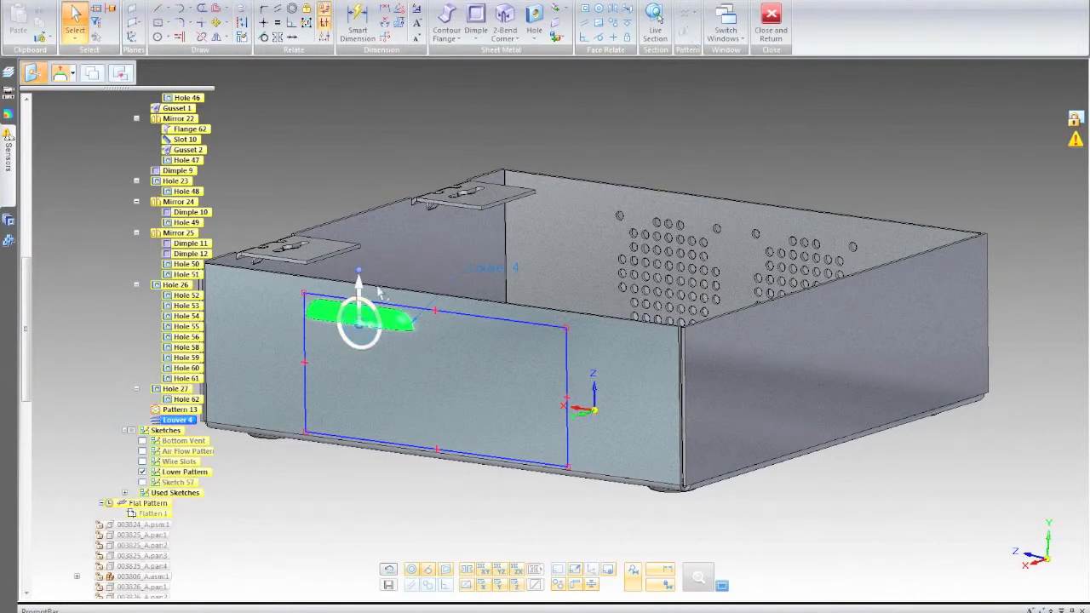
pyautogui.click(699, 14)
pyautogui.click(719, 74)
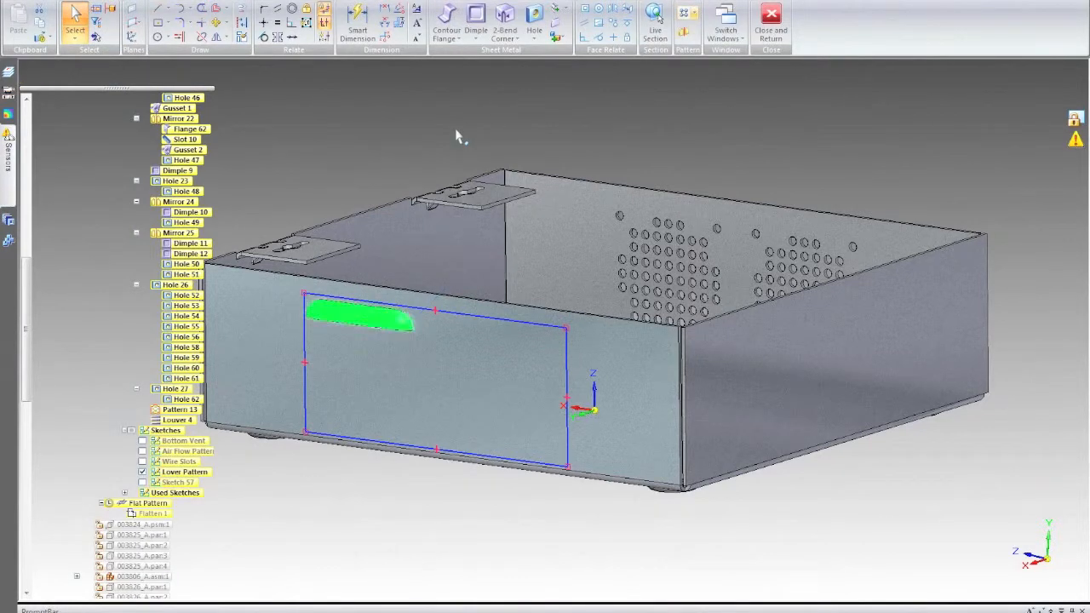
pyautogui.click(473, 389)
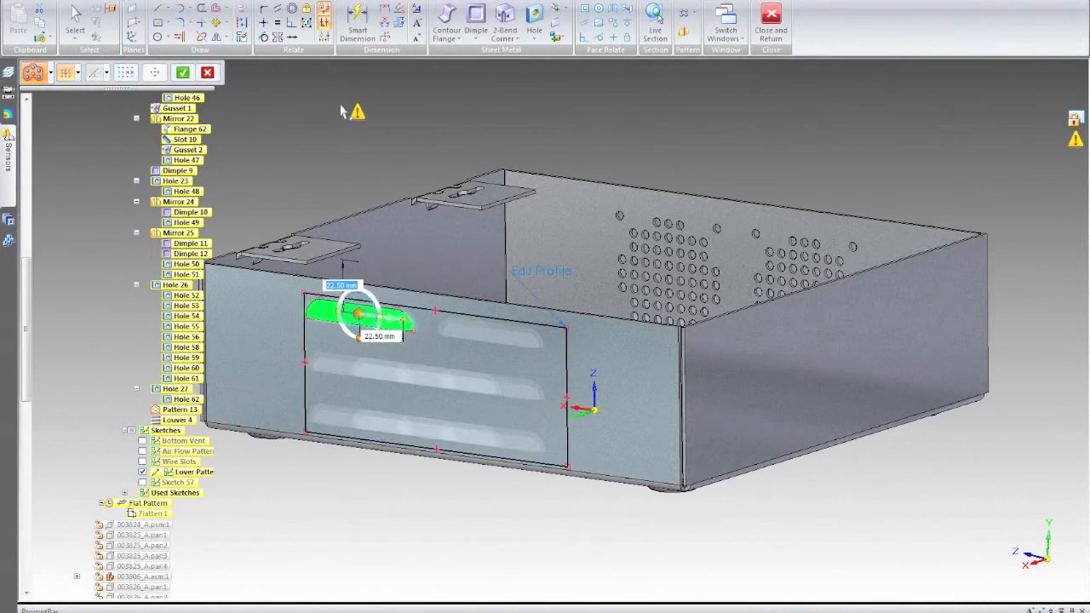
pyautogui.write('12')
pyautogui.press('Return')
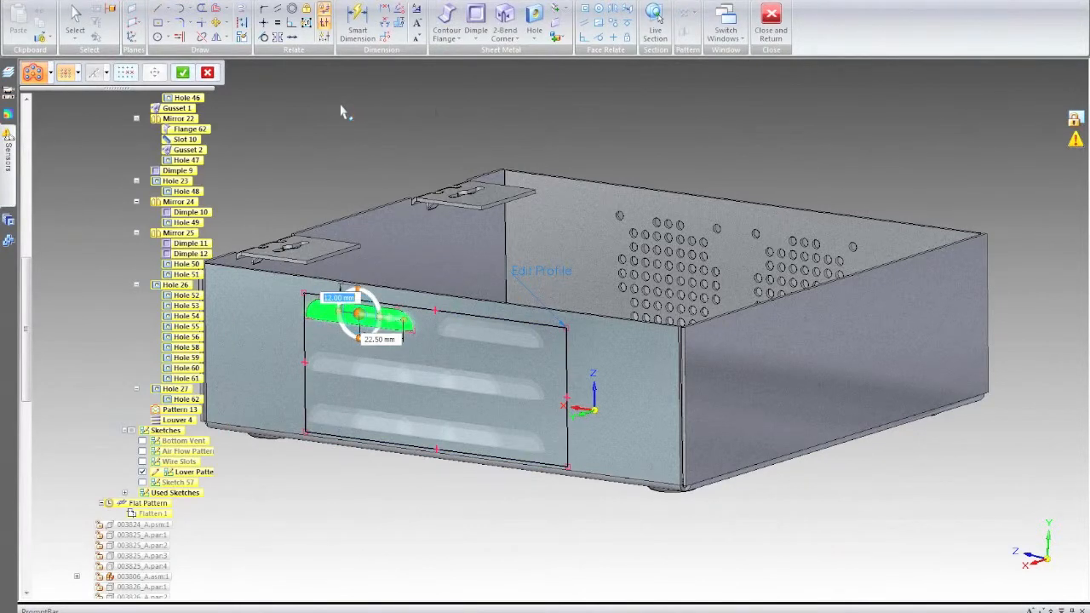
pyautogui.write('70')
pyautogui.press('Return')
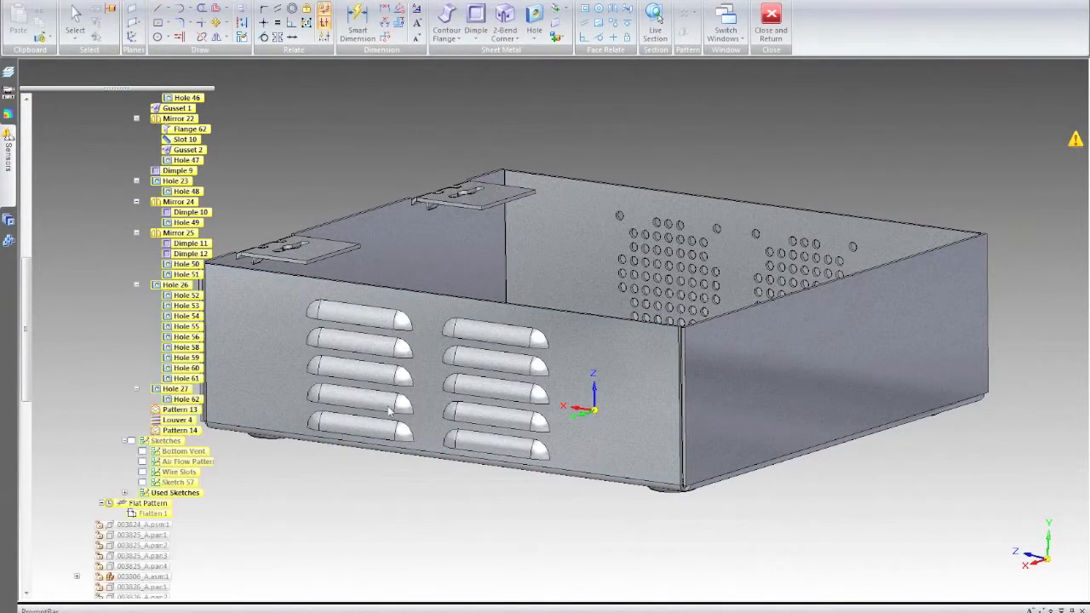
# Highlight the louver pattern and check the Louver Air Flow sensor against its threshold range
pyautogui.click(408, 420)
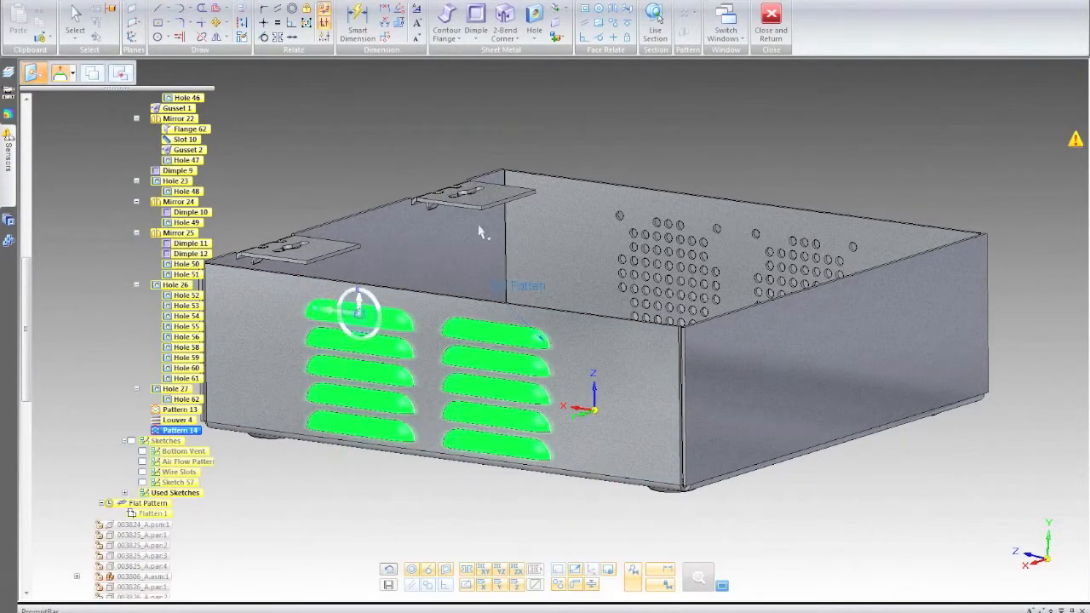
pyautogui.click(378, 146)
pyautogui.moveTo(9, 161)
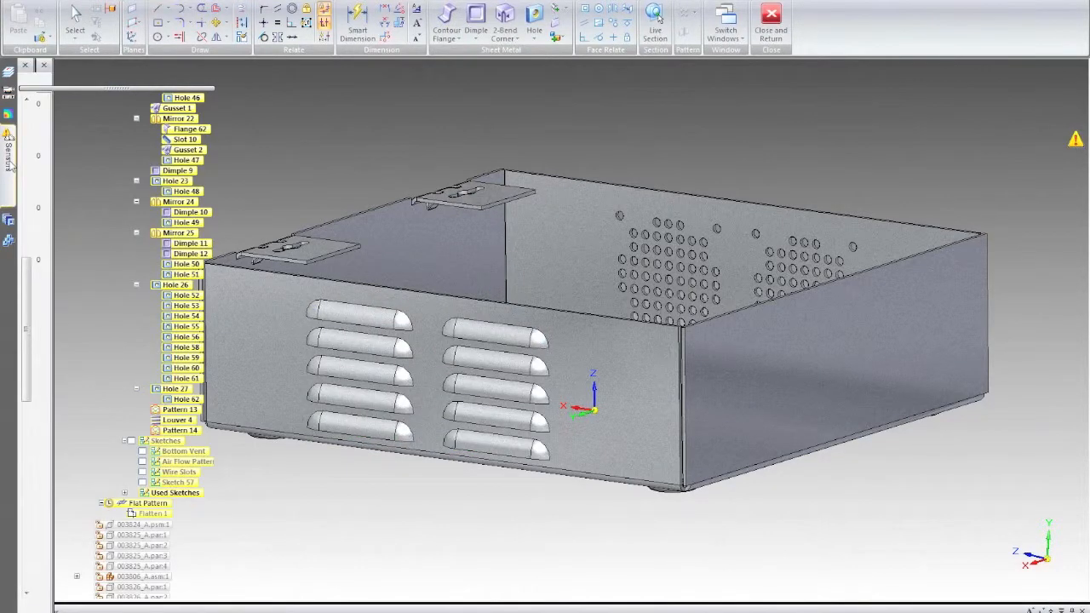
pyautogui.moveTo(125, 290)
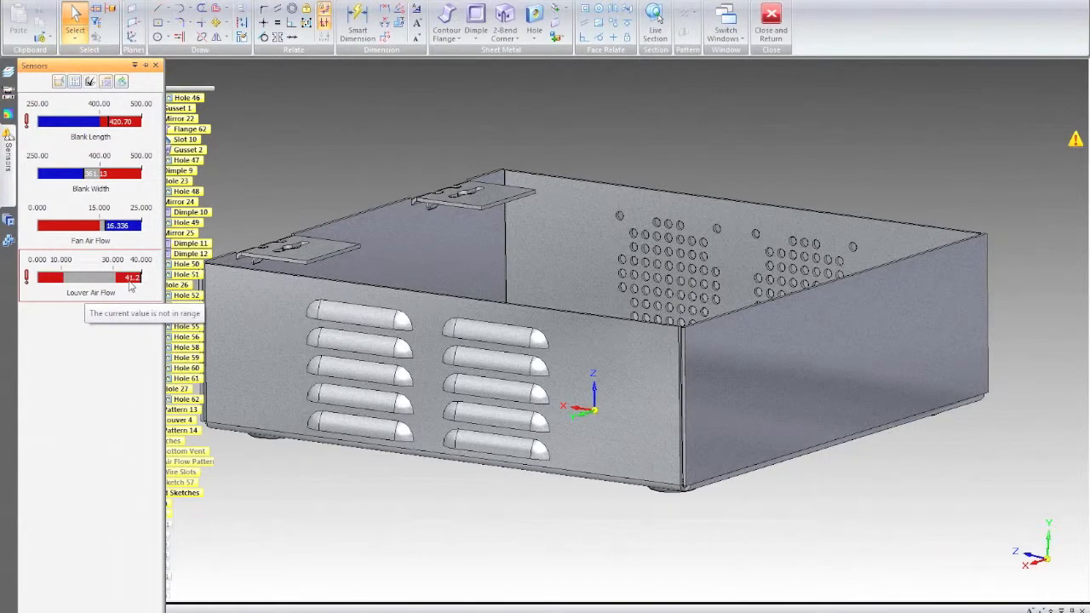
pyautogui.click(376, 134)
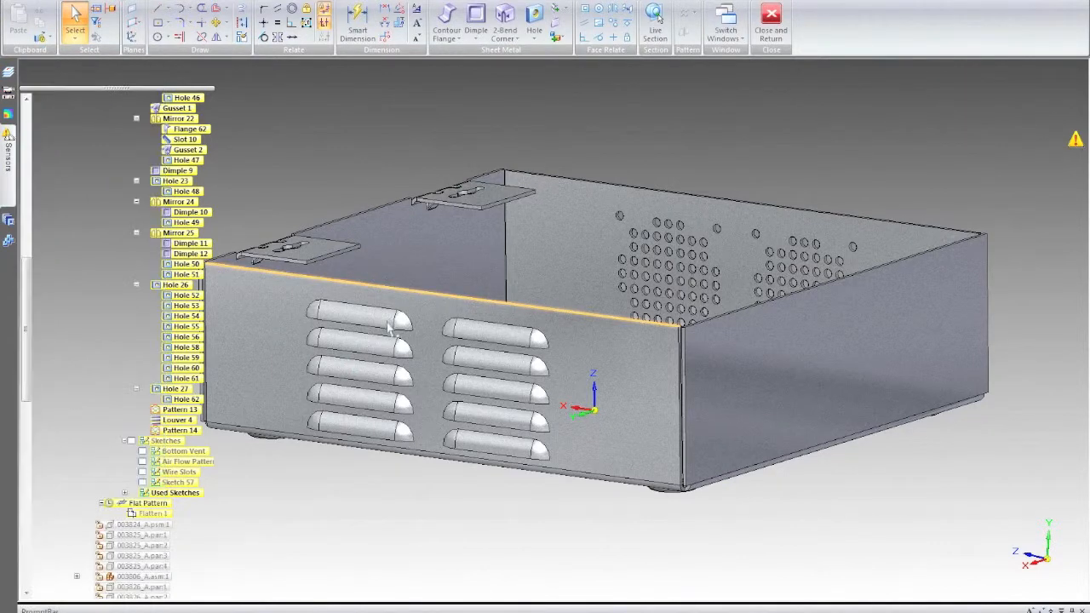
# Edit the louver fill pattern and set its vertical spacing to 18 mm
pyautogui.click(399, 356)
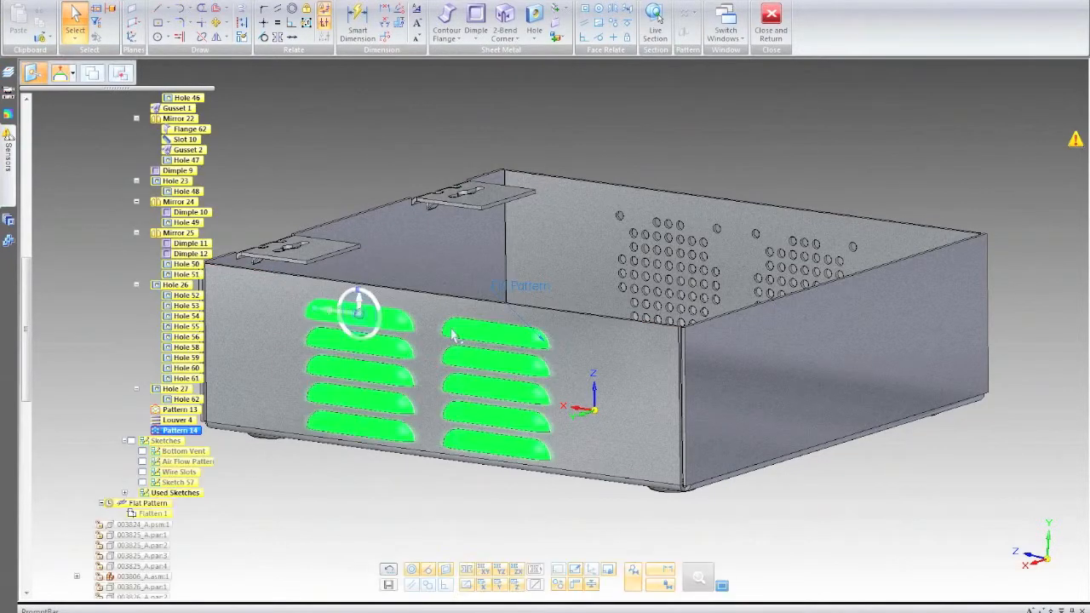
pyautogui.click(517, 288)
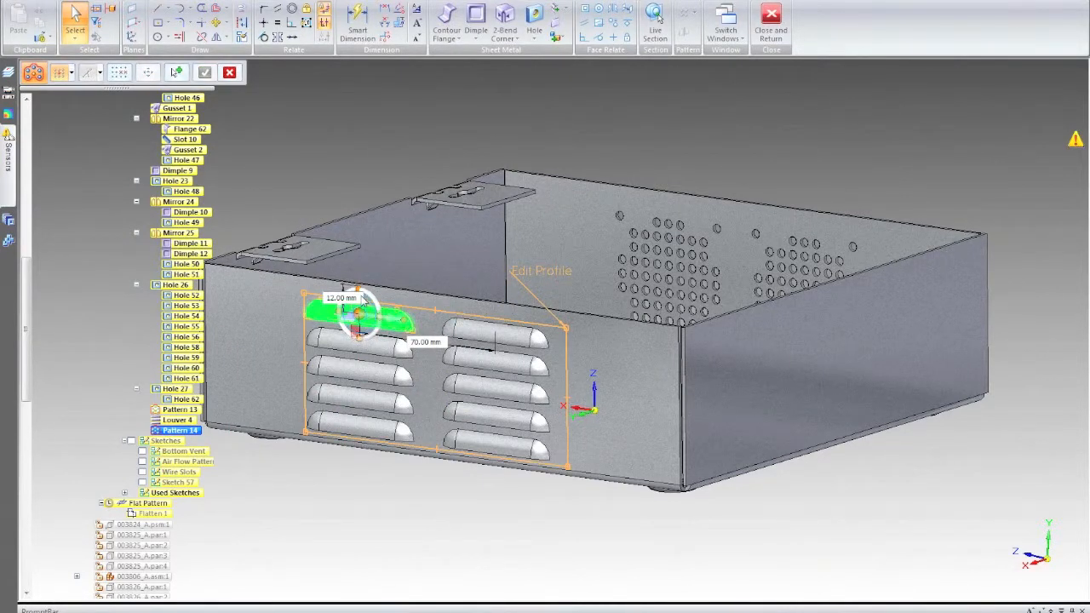
pyautogui.click(361, 296)
pyautogui.write('18')
pyautogui.press('Return')
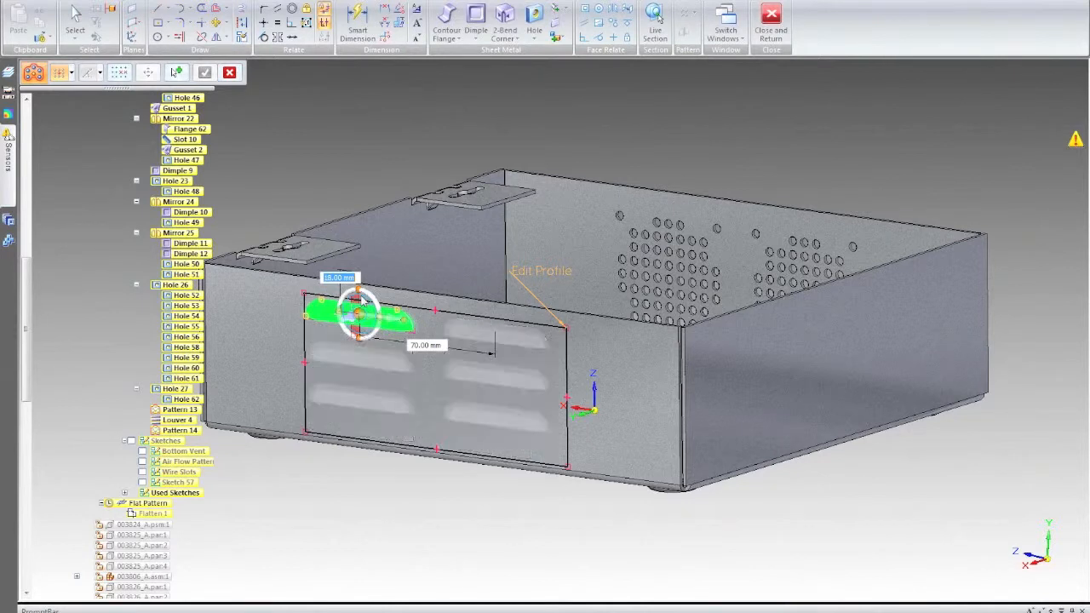
pyautogui.press('Return')
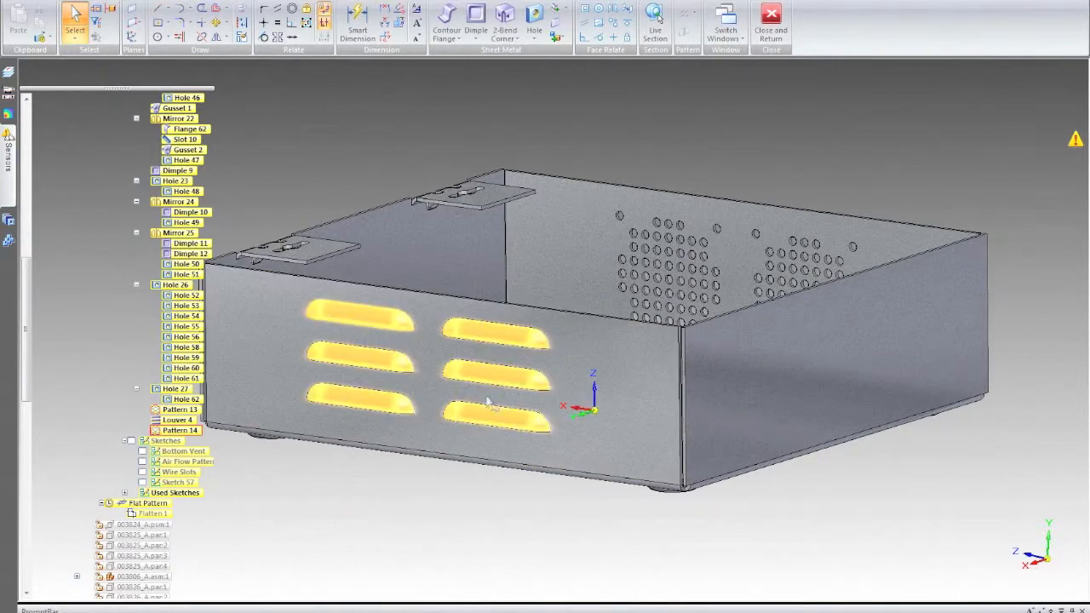
# Display the surrounding assembly components and the Wire Slots sketch on the wall facing the wire harnesses
pyautogui.moveTo(26, 359); pyautogui.dragTo(26, 375)
pyautogui.click(313, 320)
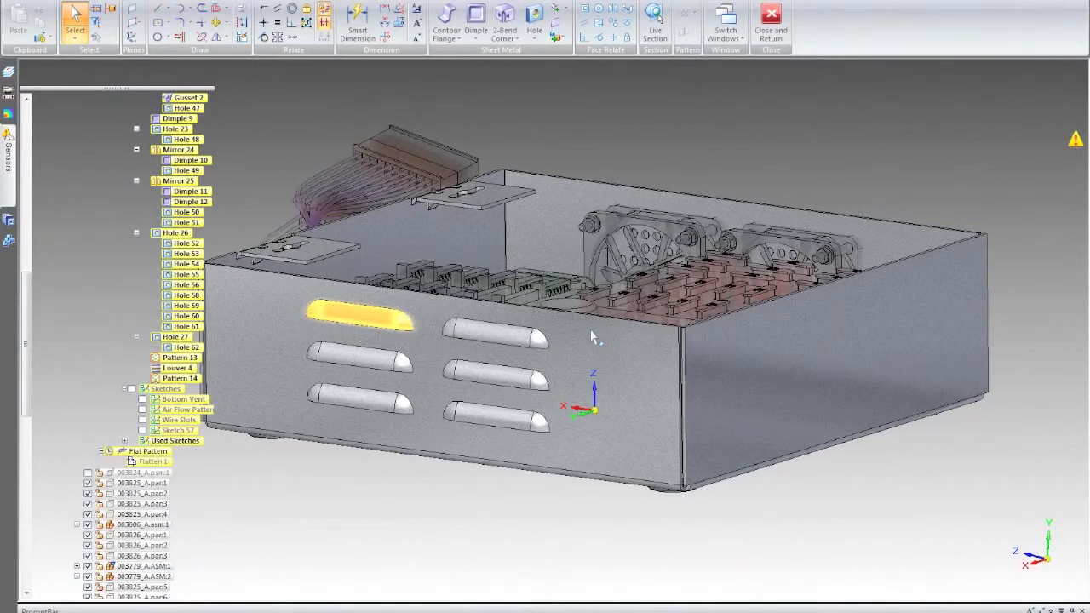
pyautogui.moveTo(662, 210); pyautogui.dragTo(630, 204, button='middle')
pyautogui.click(142, 420)
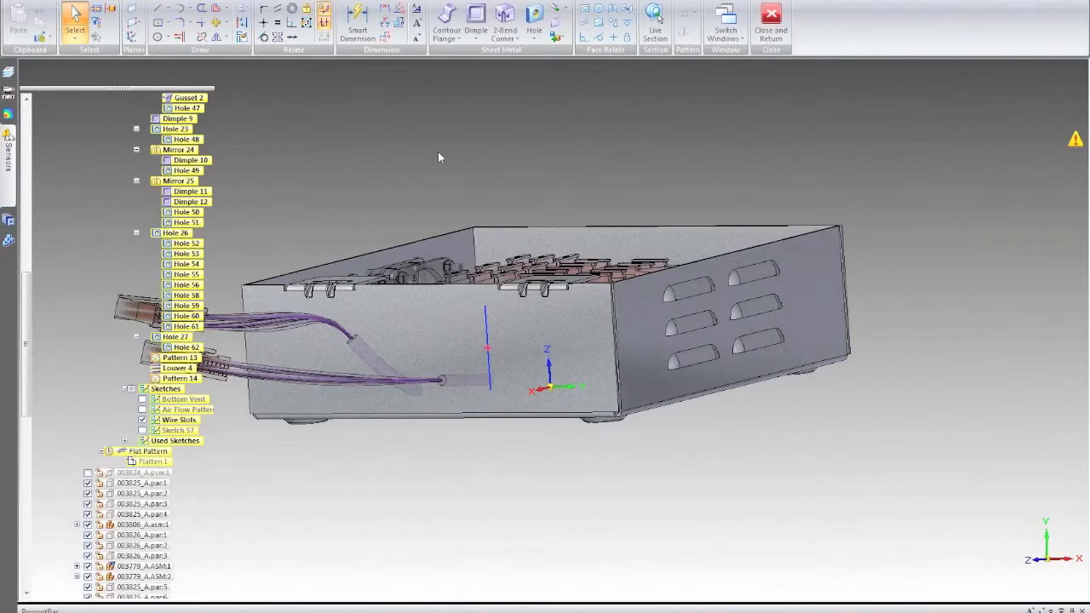
# Cut a 12 mm wide slot with arc ends along the Wire Slots sketch line through the wall
pyautogui.click(534, 39)
pyautogui.click(558, 82)
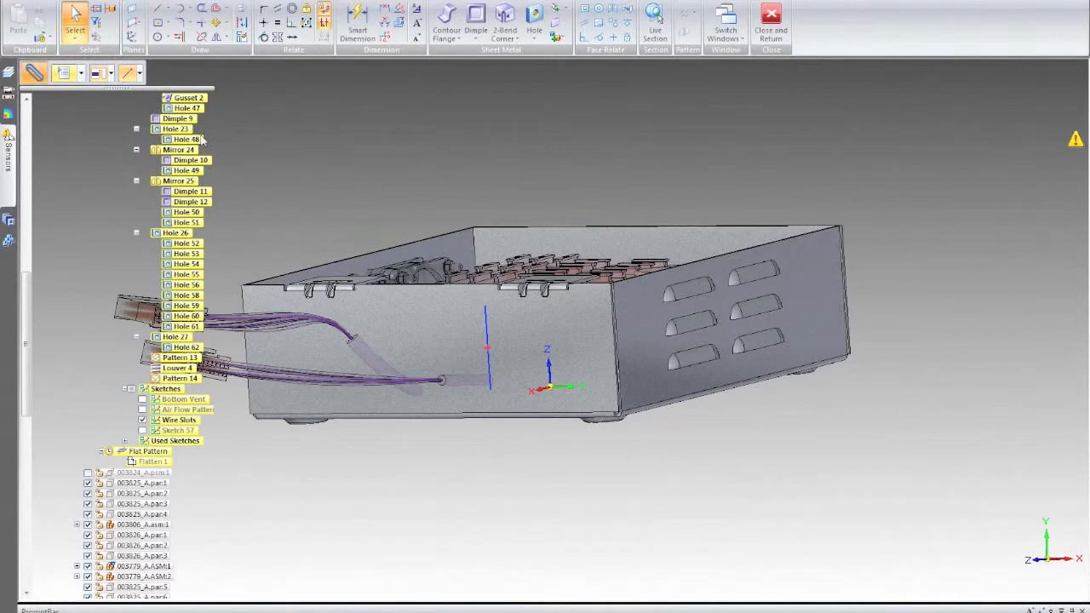
pyautogui.click(58, 74)
pyautogui.write('12')
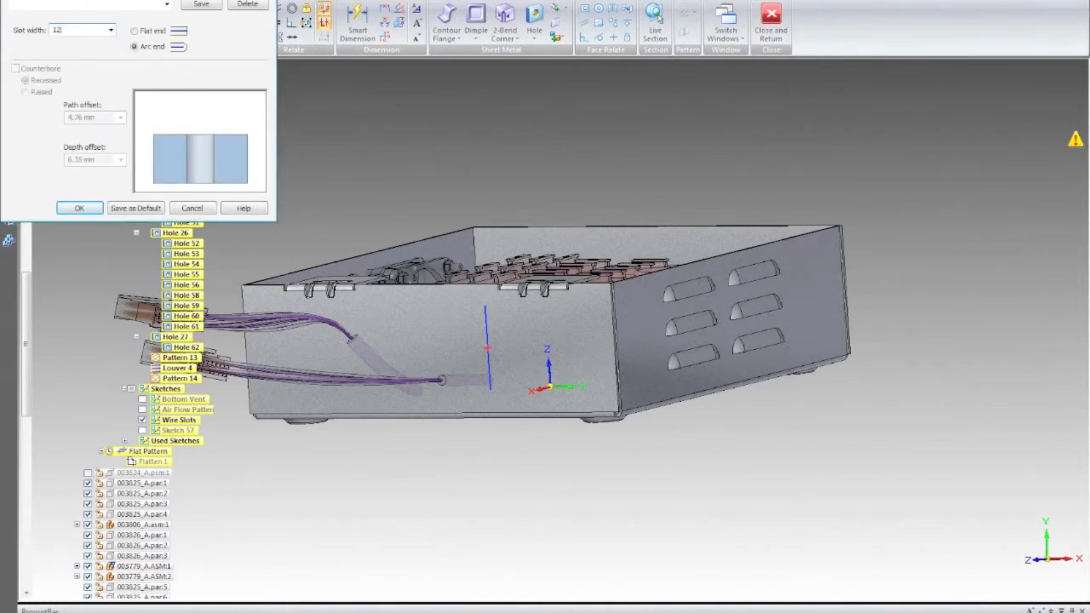
pyautogui.click(84, 208)
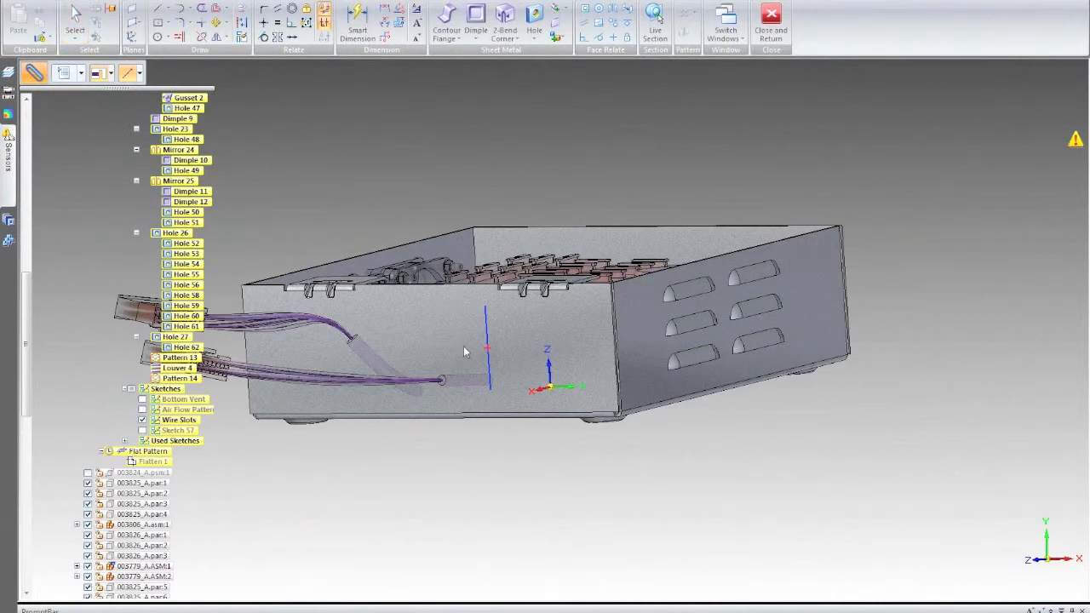
pyautogui.click(489, 359)
pyautogui.click(511, 345)
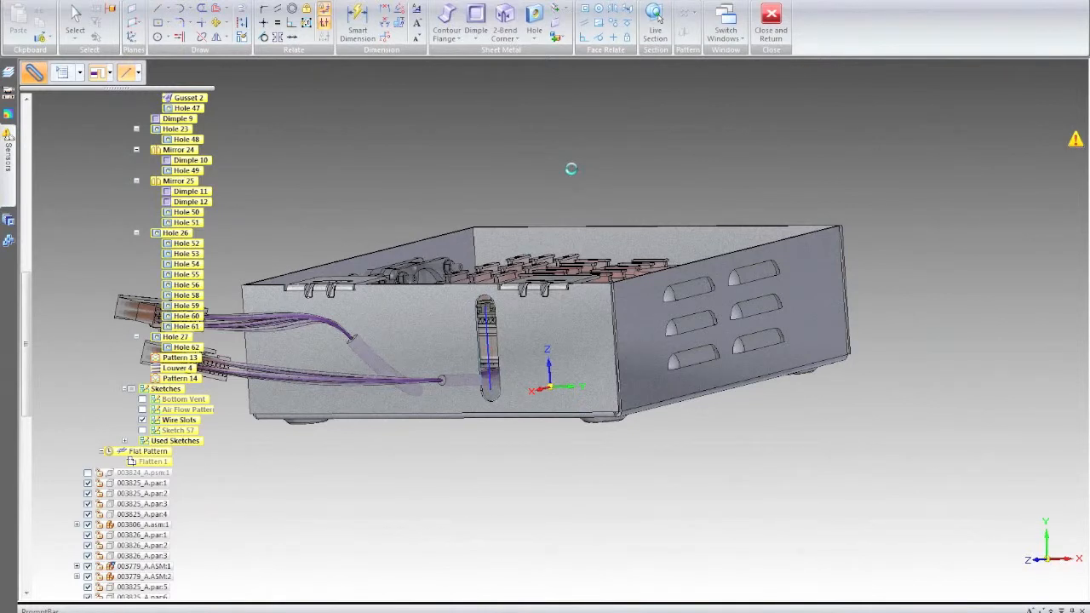
# Copy the wire slot 45 mm along the wall towards the second wire harness, and clear the selection
pyautogui.moveTo(494, 366); pyautogui.dragTo(482, 404, button='middle')
pyautogui.scroll(3, 482, 404)
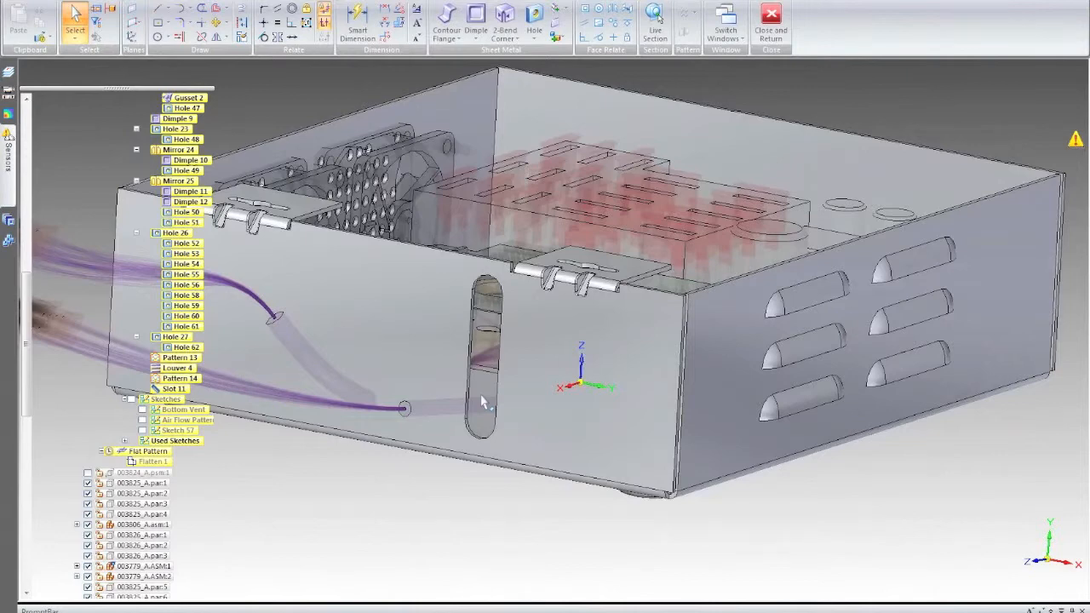
pyautogui.scroll(2, 482, 404)
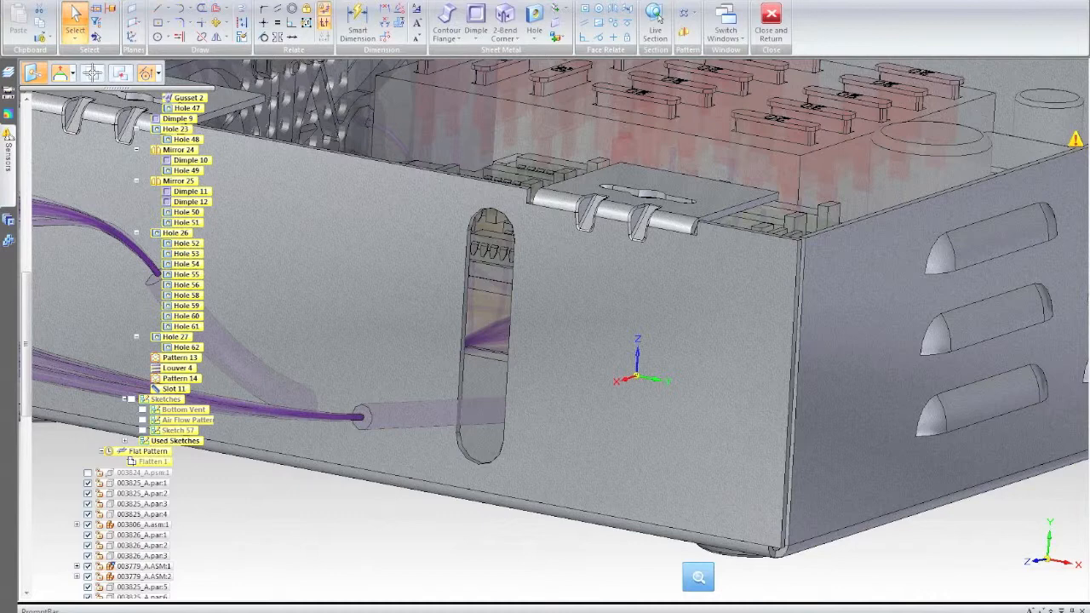
pyautogui.click(92, 72)
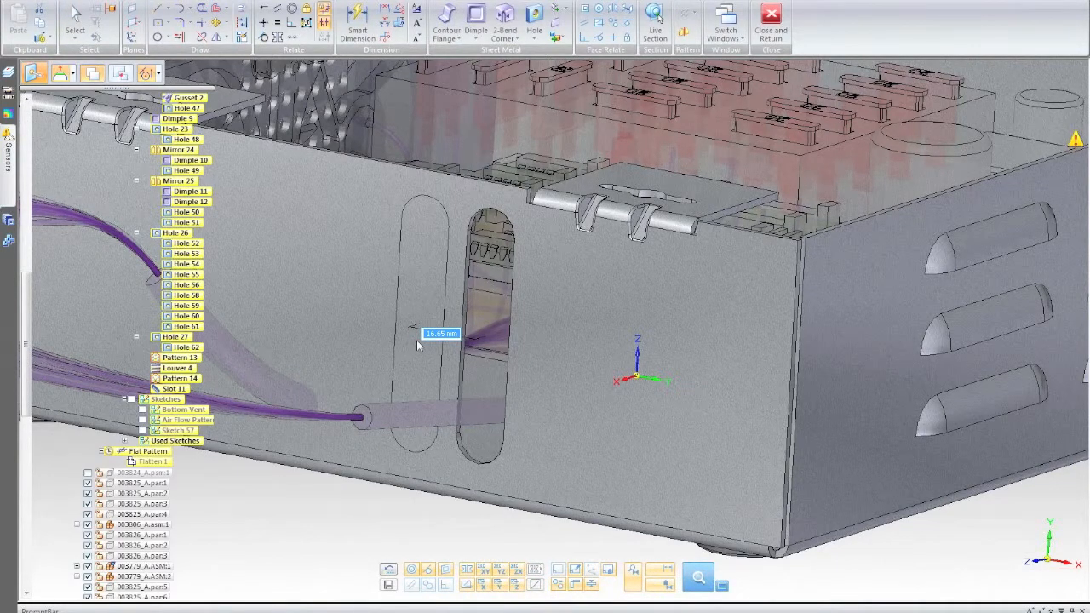
pyautogui.write('45')
pyautogui.press('Return')
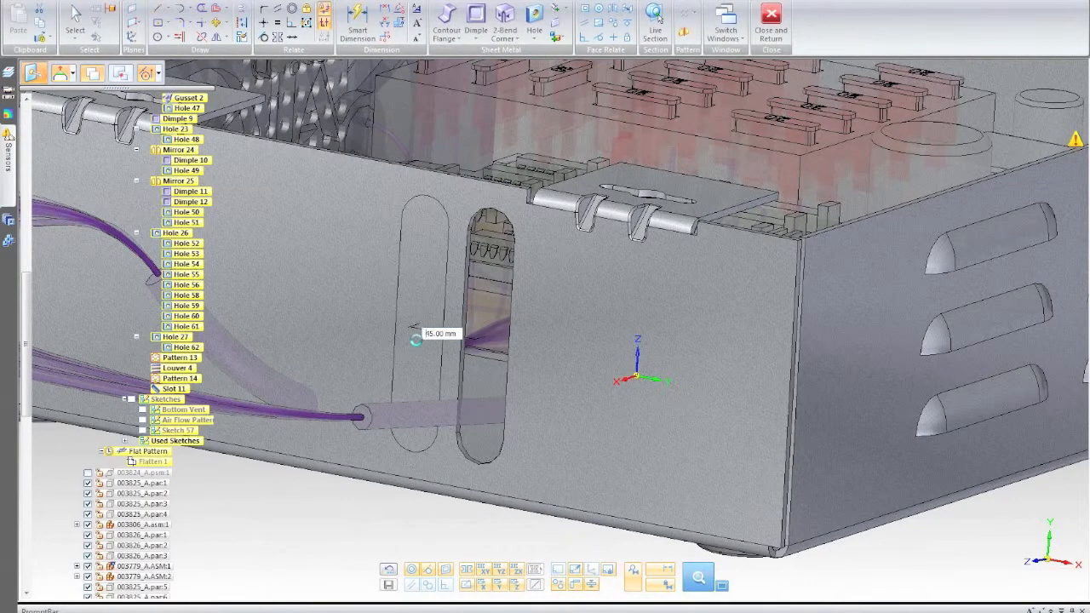
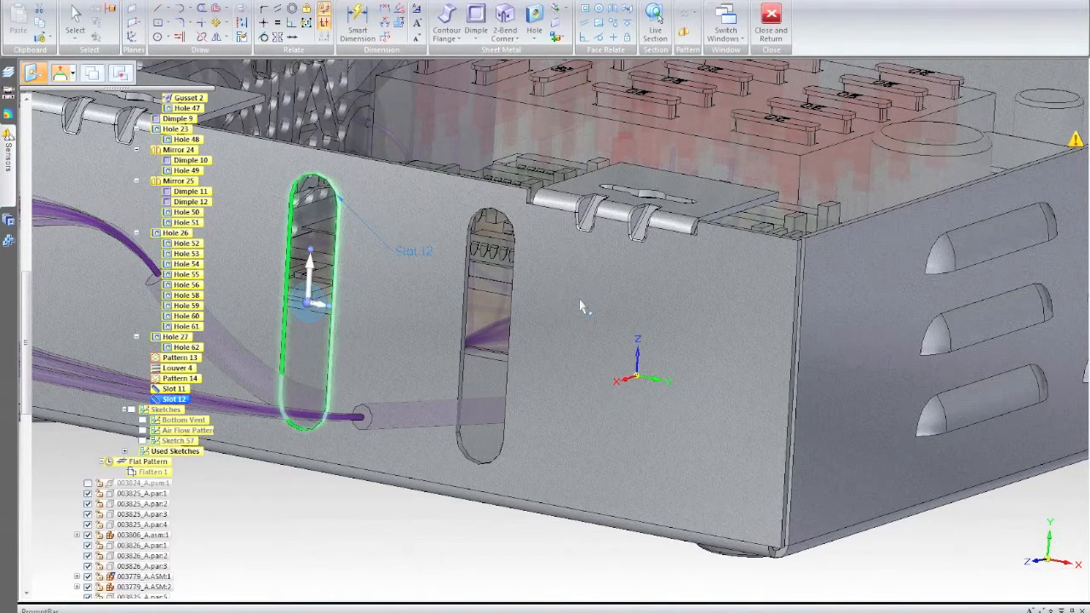
pyautogui.scroll(-2, 580, 307)
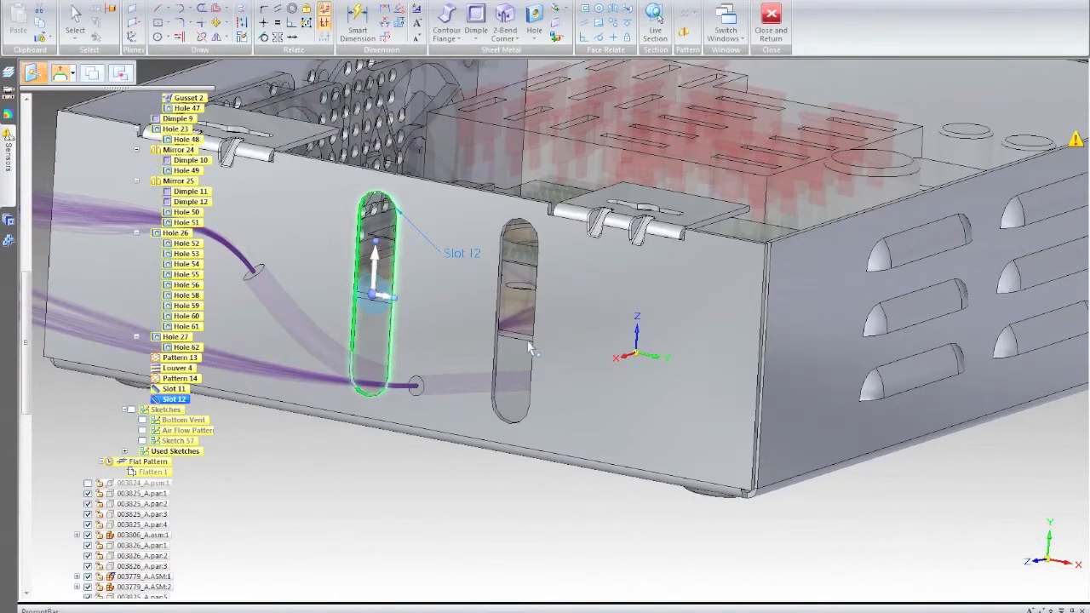
pyautogui.press('Escape')
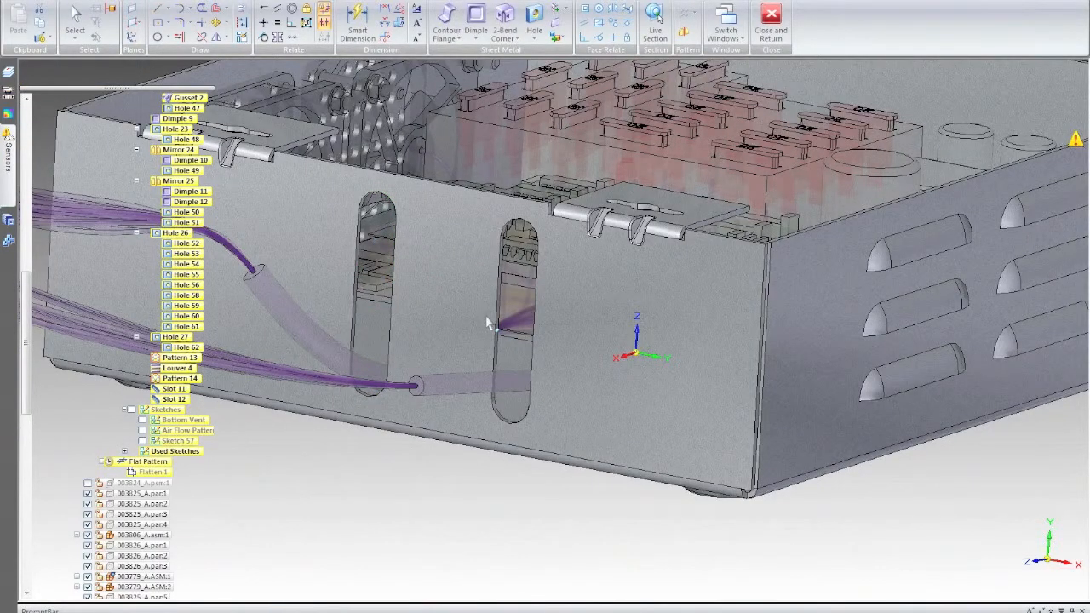
pyautogui.scroll(-2, 487, 321)
pyautogui.moveTo(487, 322); pyautogui.dragTo(332, 234, button='middle')
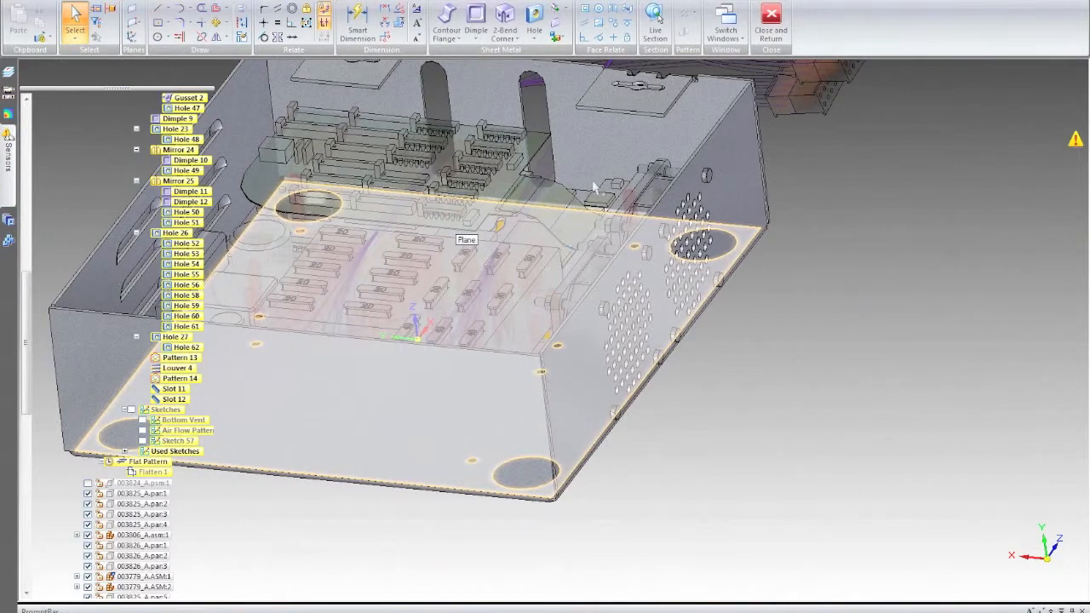
pyautogui.moveTo(656, 122); pyautogui.dragTo(629, 230, button='middle')
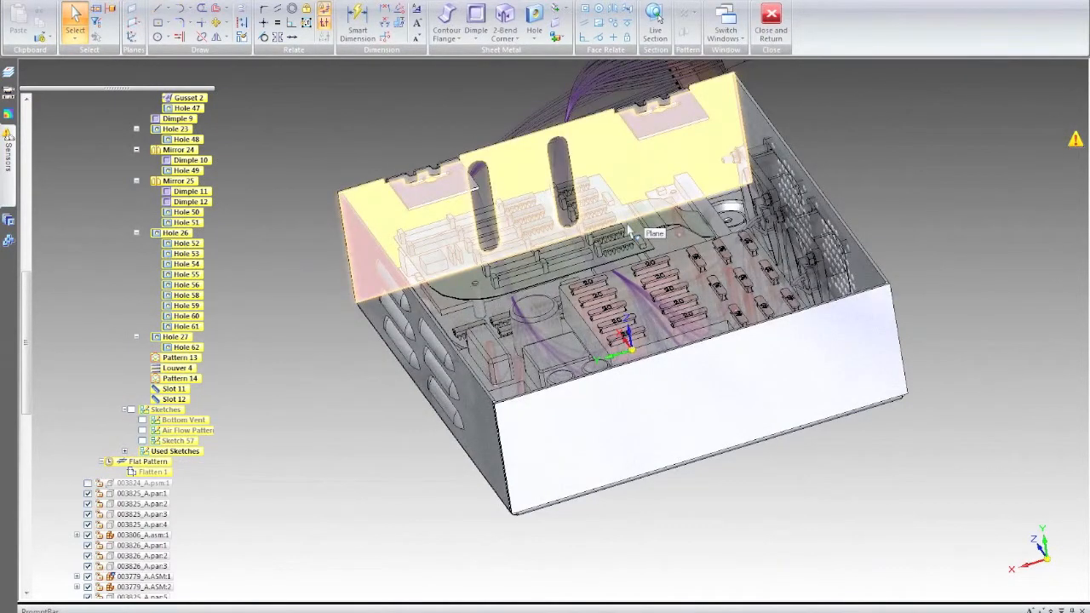
# Display the hidden cover part 004333_A.psm:1 on top of the enclosure
pyautogui.scroll(-1, 628, 228)
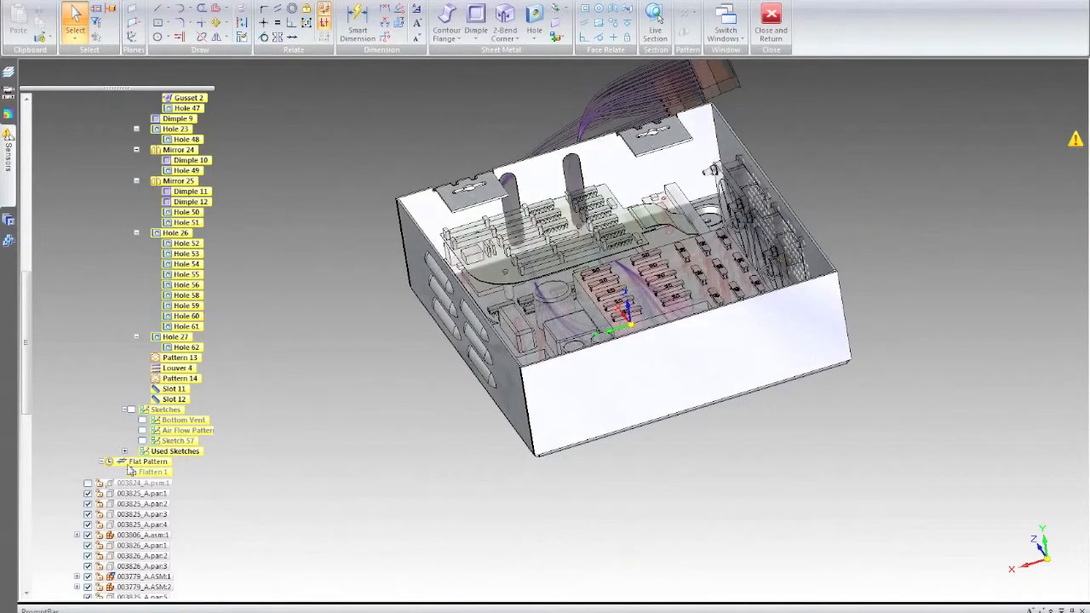
pyautogui.scroll(-4, 158, 507)
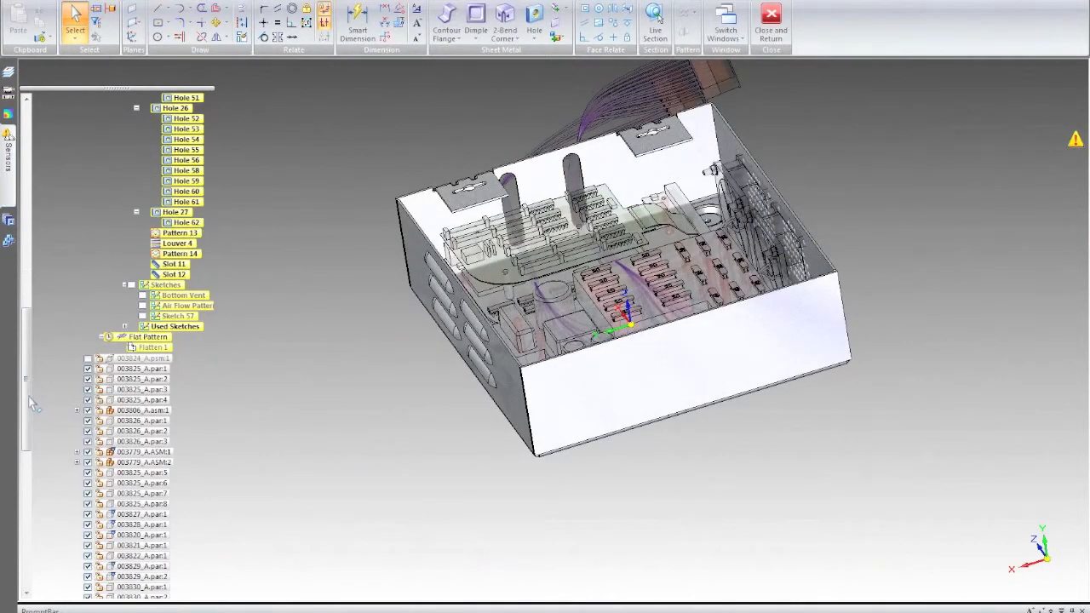
pyautogui.moveTo(26, 407); pyautogui.dragTo(26, 454)
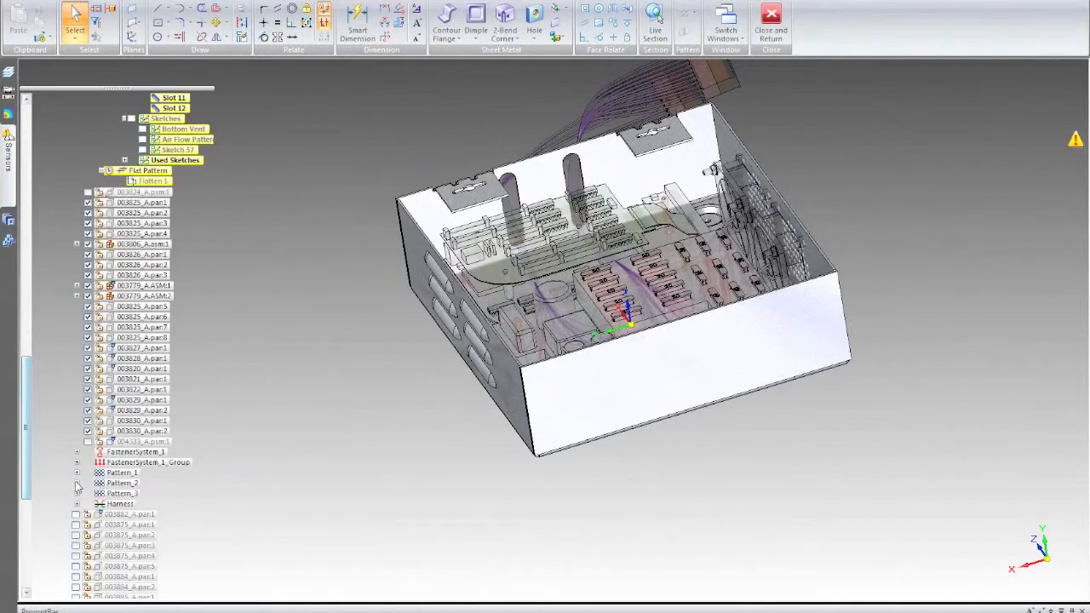
pyautogui.click(88, 441)
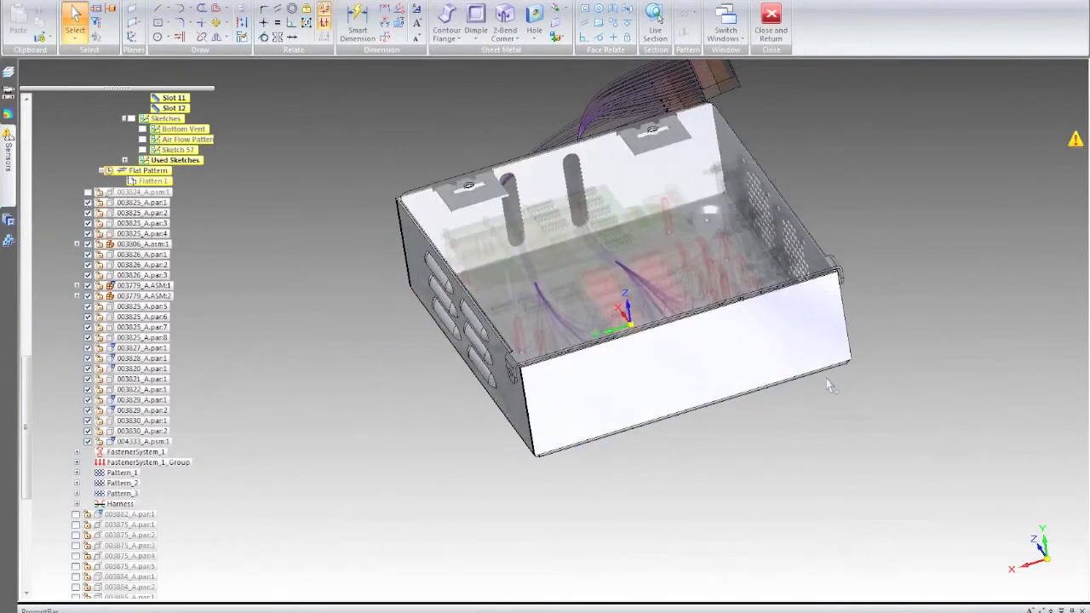
# Examine the cover's tab and its hole where it overlaps the corner of the fan-hole wall
pyautogui.moveTo(708, 313); pyautogui.dragTo(719, 455, button='middle')
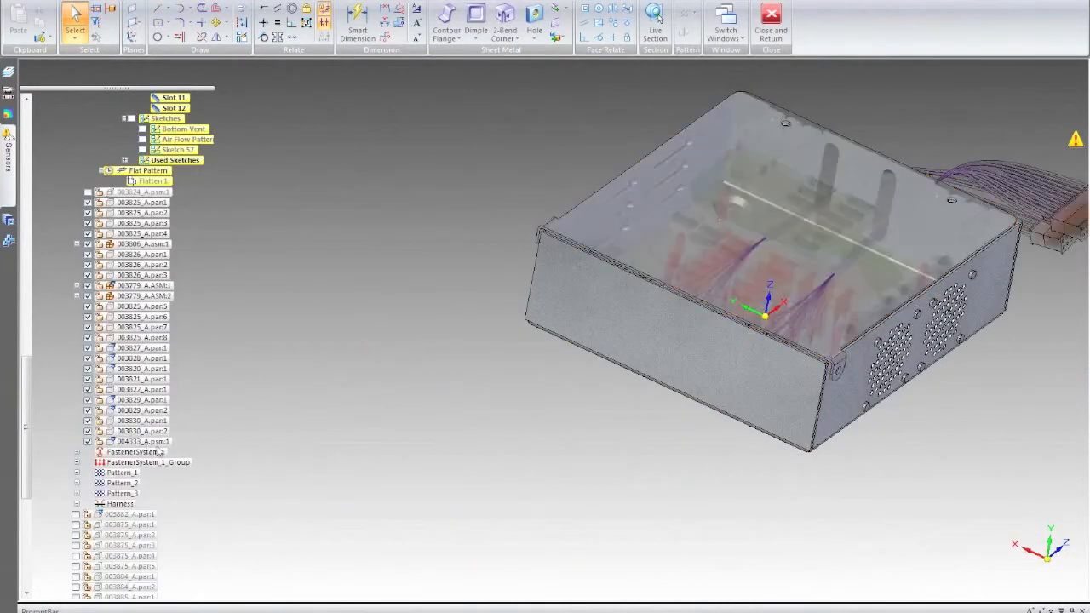
pyautogui.scroll(2, 851, 354)
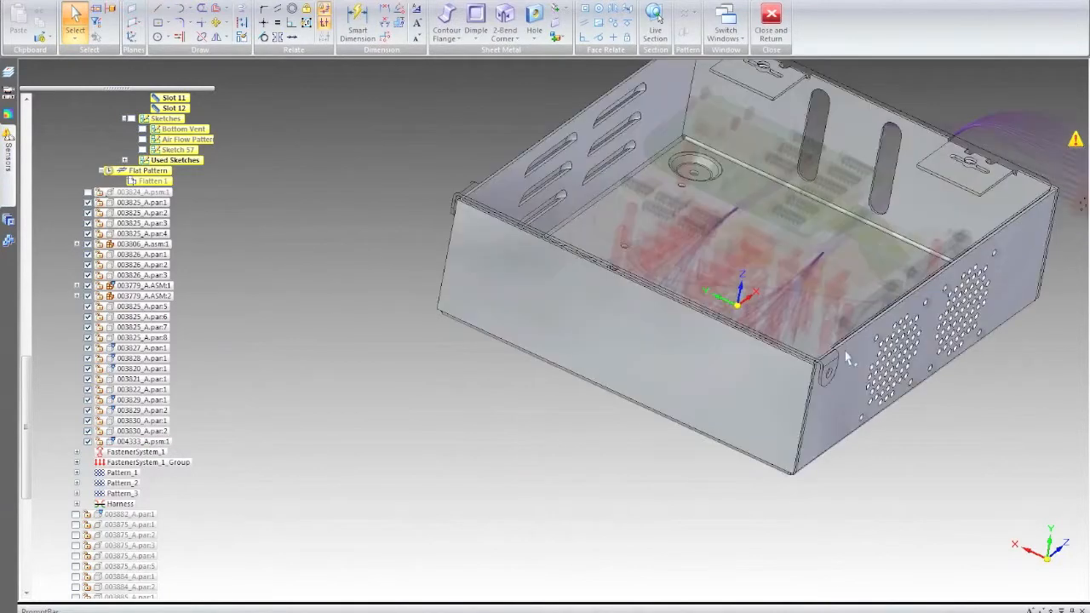
pyautogui.scroll(4, 847, 358)
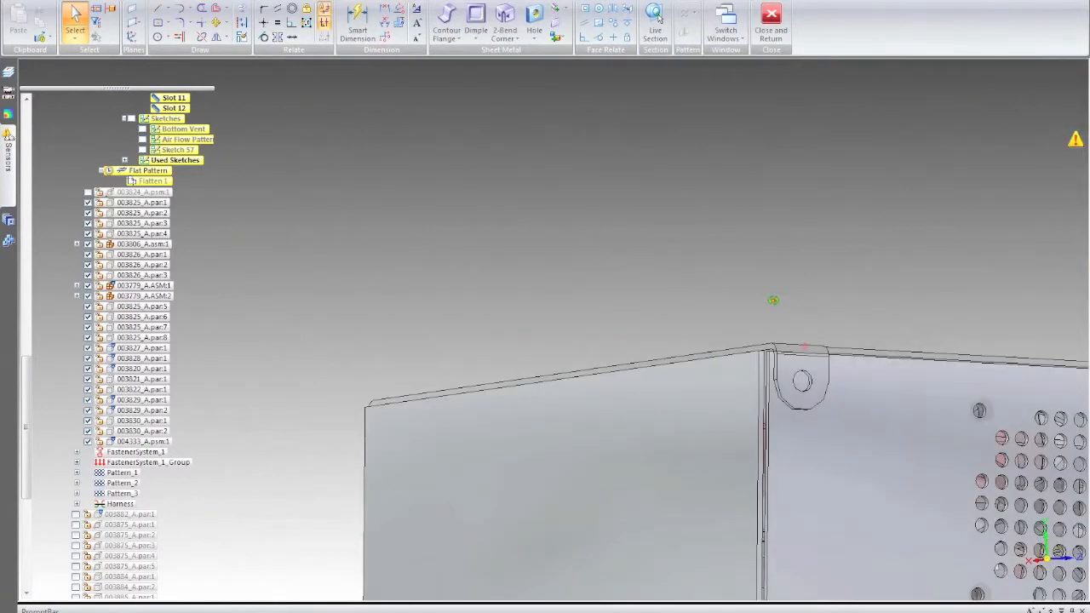
pyautogui.scroll(-5, 830, 372)
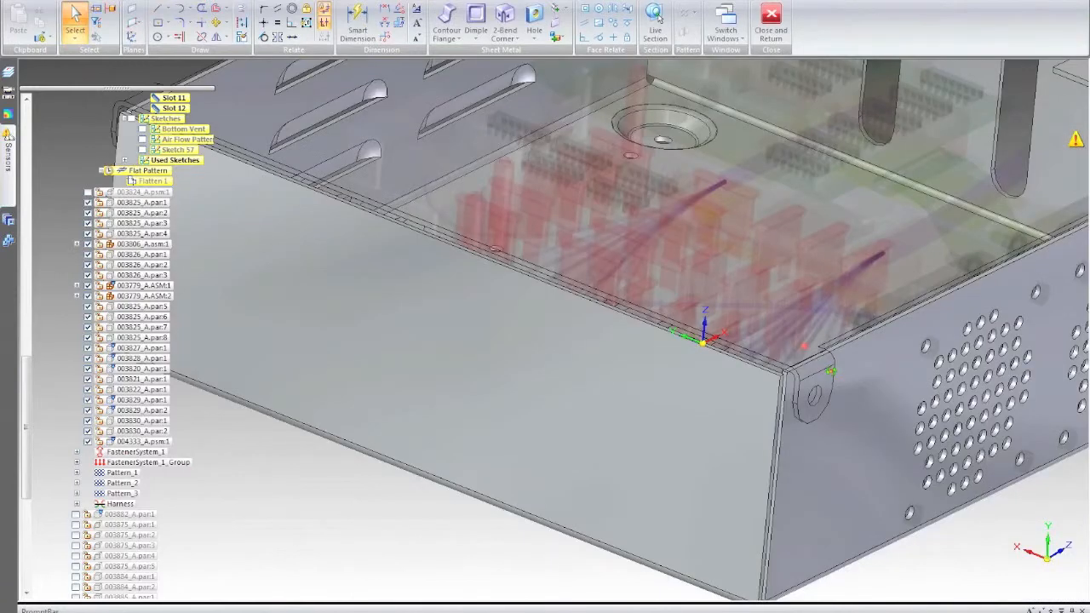
pyautogui.scroll(2, 824, 399)
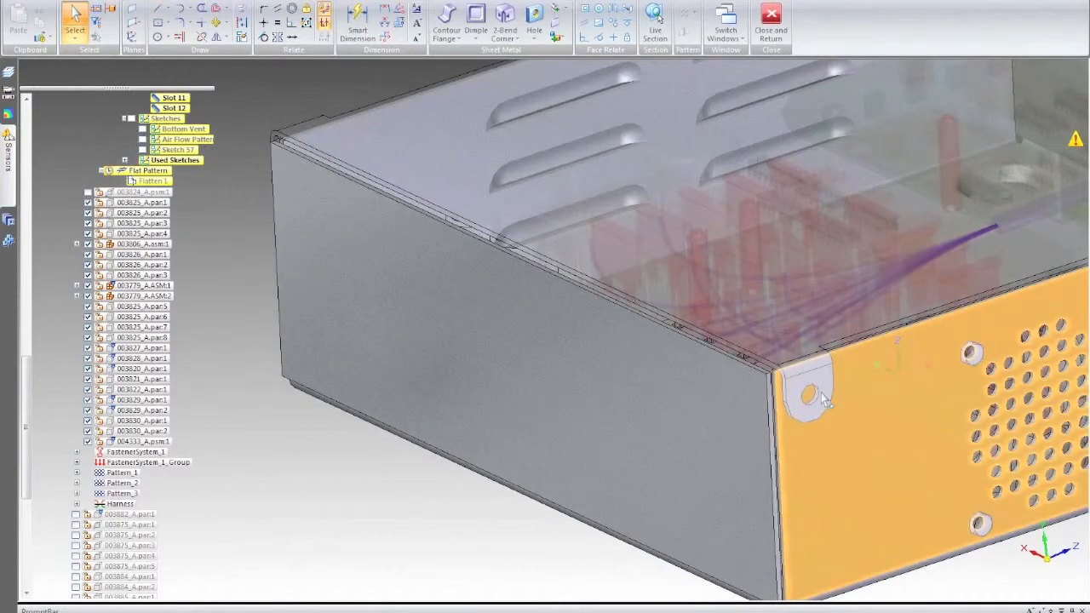
pyautogui.scroll(2, 821, 398)
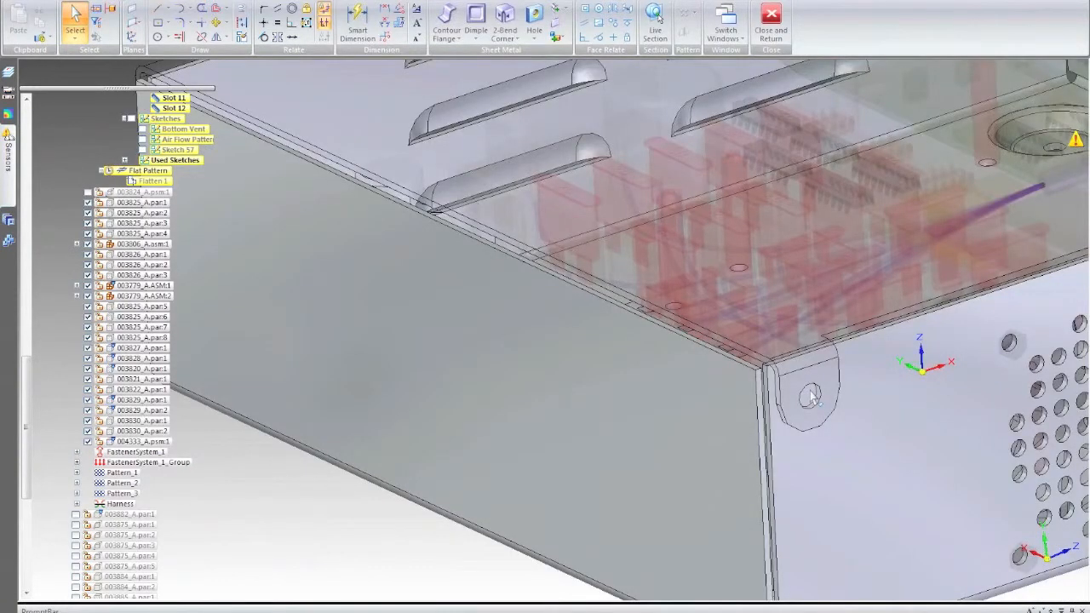
pyautogui.scroll(2, 809, 396)
pyautogui.scroll(-5, 800, 396)
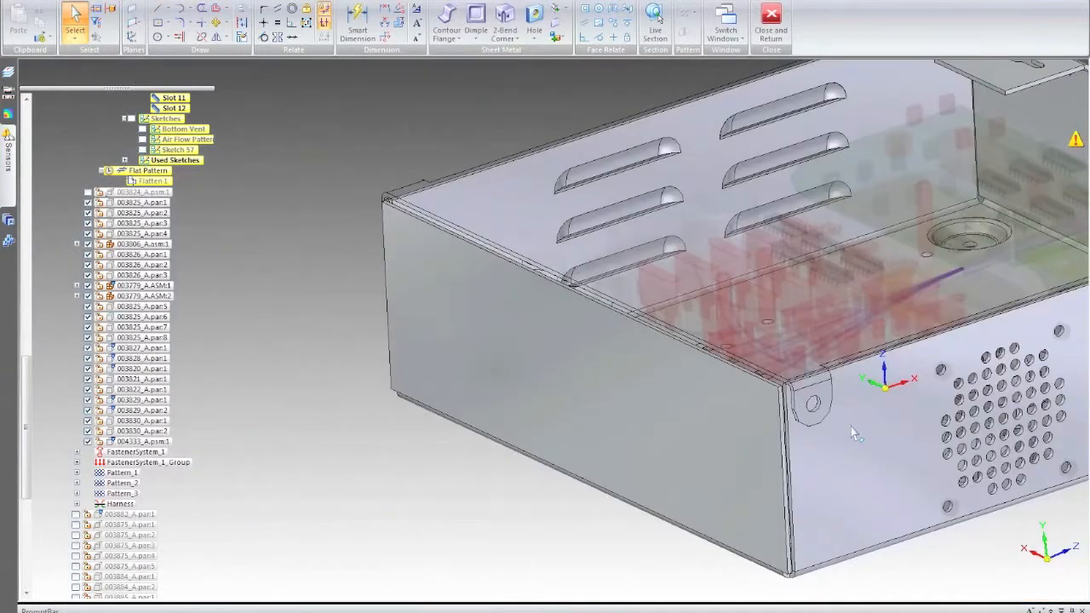
# Lock the sketch plane to the fan-hole wall and try to project the cover tab's hole edge onto it
pyautogui.click(852, 428)
pyautogui.press('Escape')
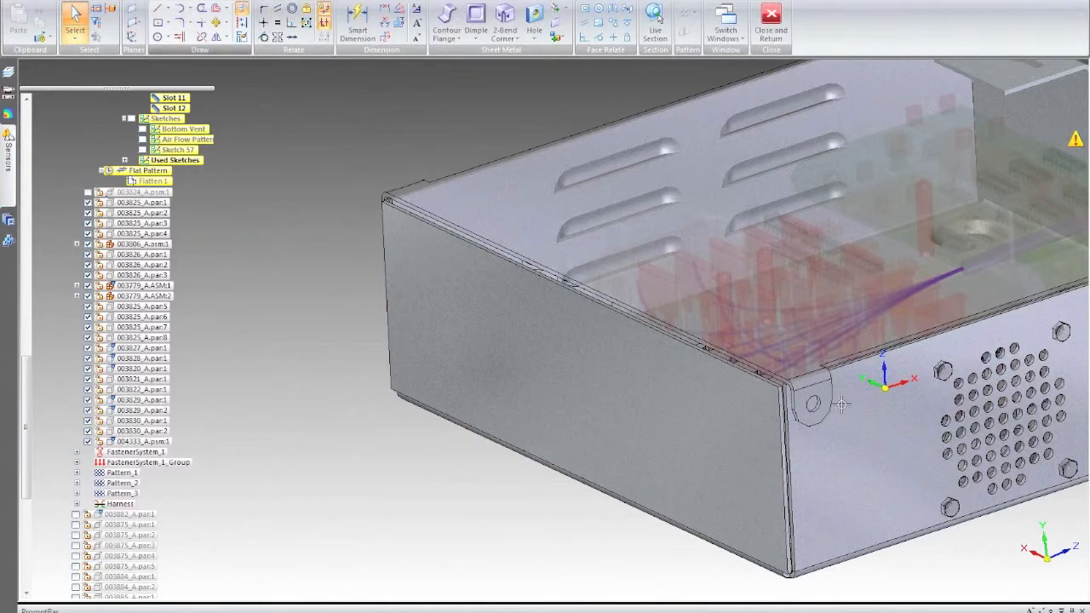
pyautogui.scroll(2, 842, 403)
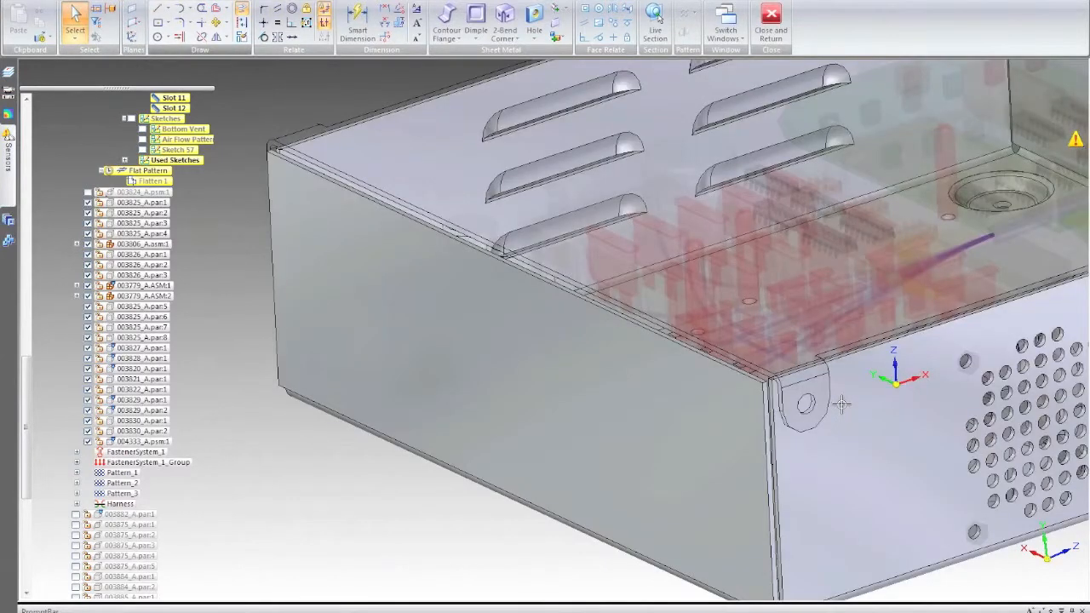
pyautogui.scroll(2, 841, 404)
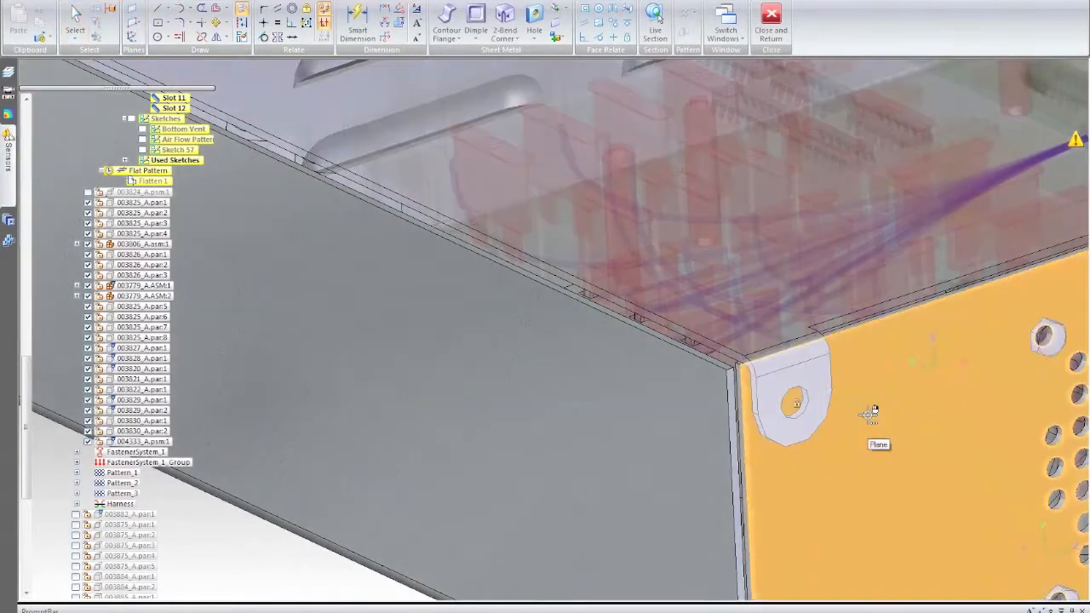
pyautogui.click(871, 415)
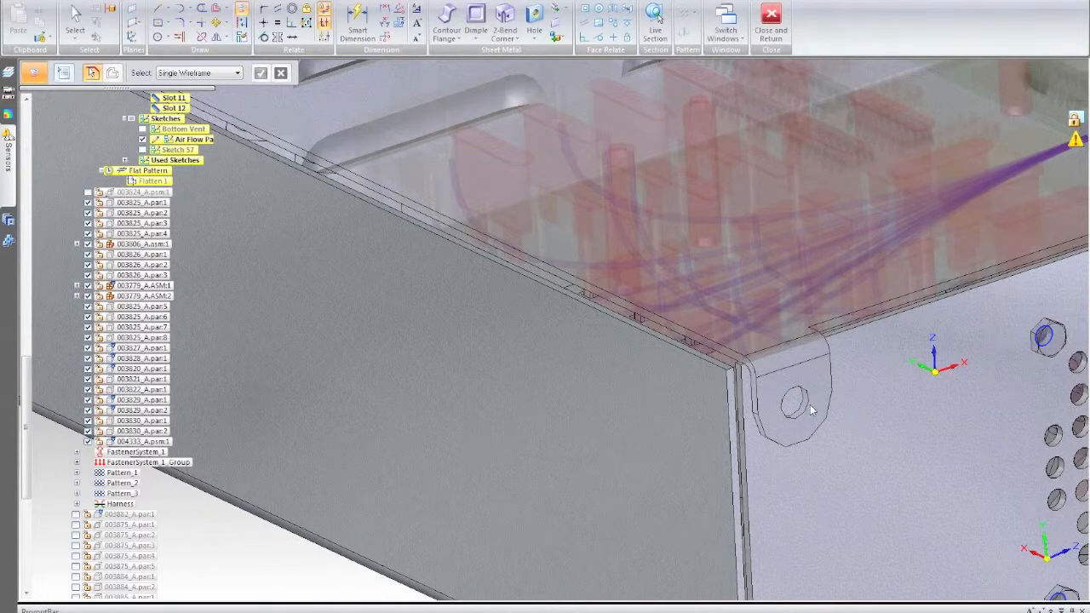
pyautogui.scroll(2, 812, 410)
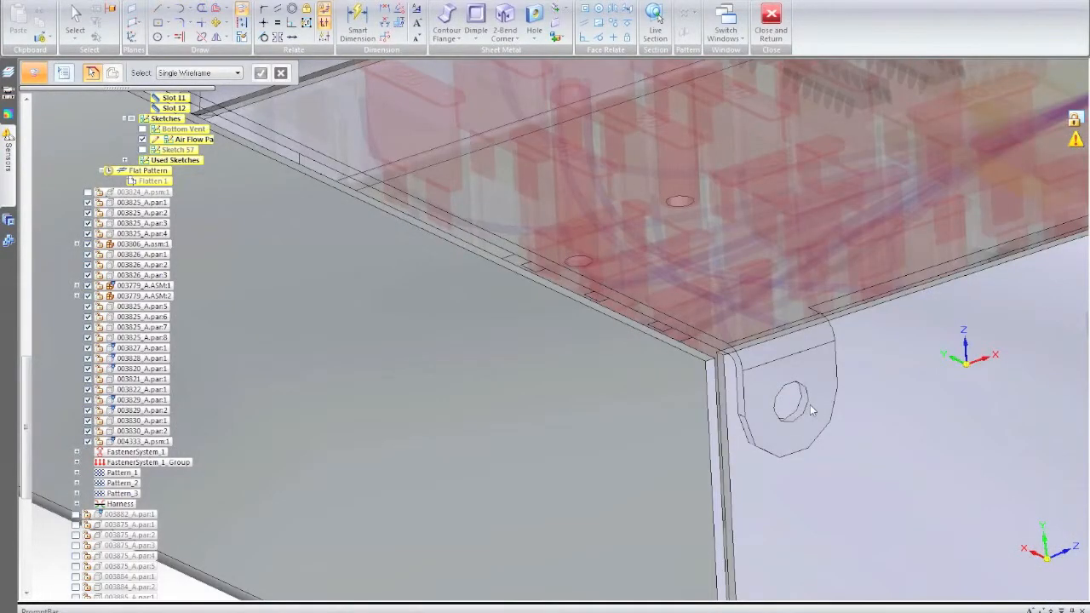
pyautogui.scroll(1, 811, 410)
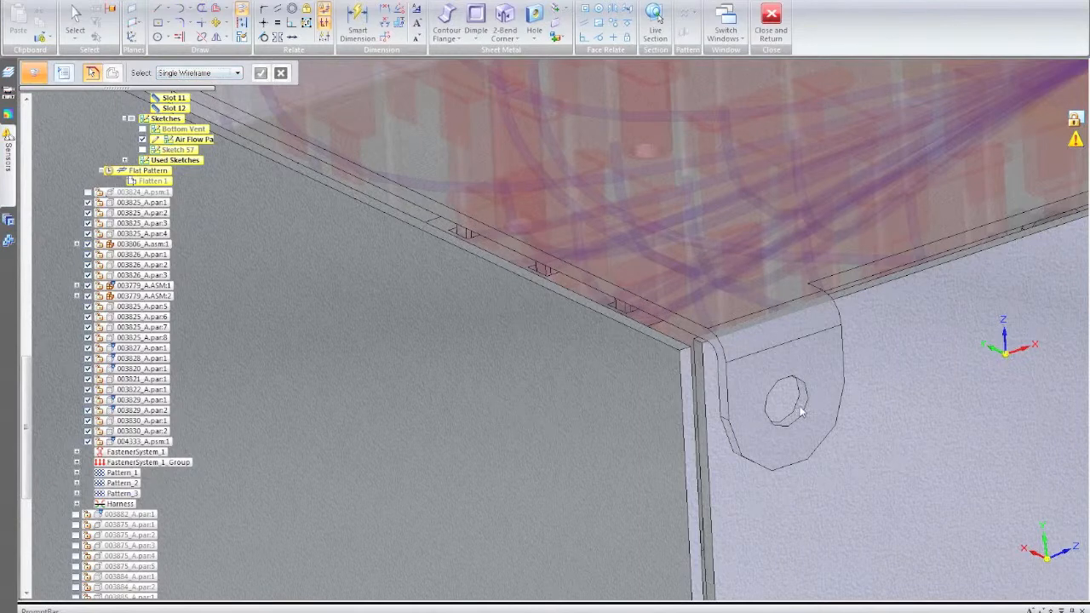
pyautogui.press('Escape')
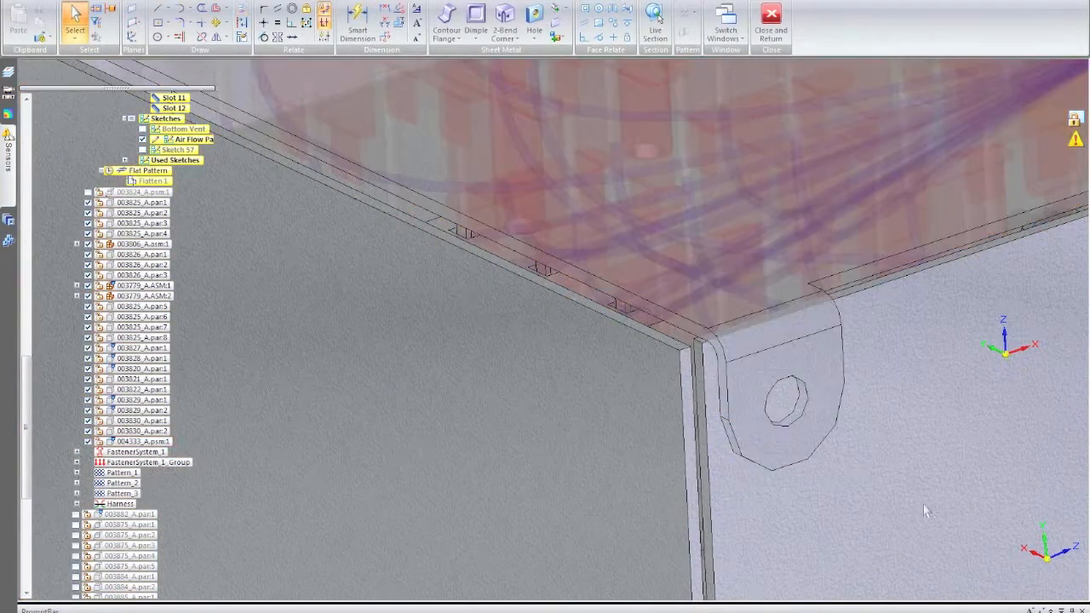
# Activate the cover part 004333_A.psm:1 and project its tab's hole edge onto the fan-hole wall
pyautogui.scroll(-2, 926, 486)
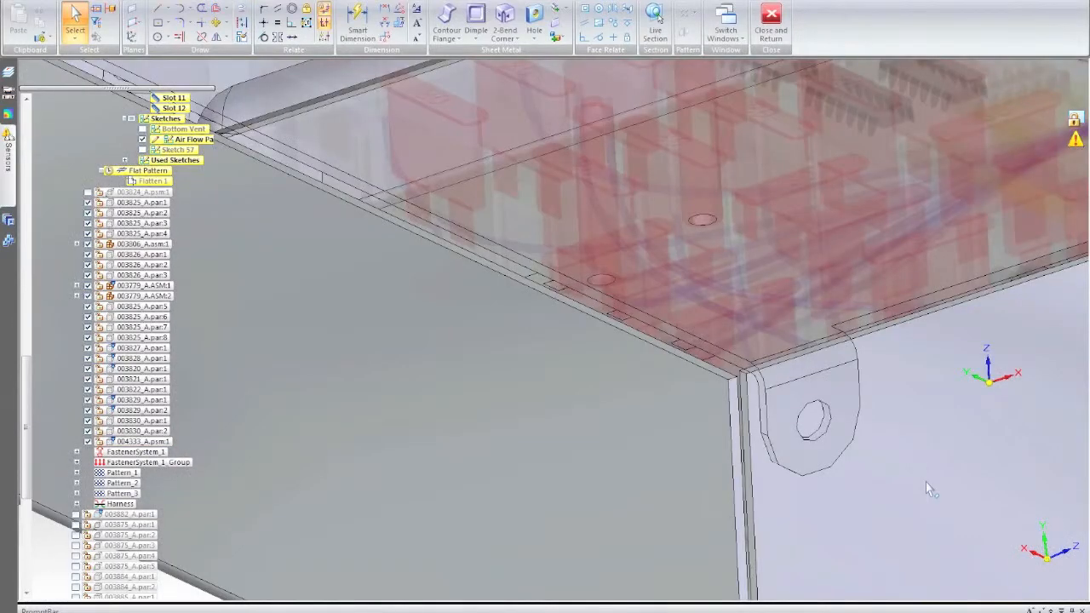
pyautogui.rightClick(151, 441)
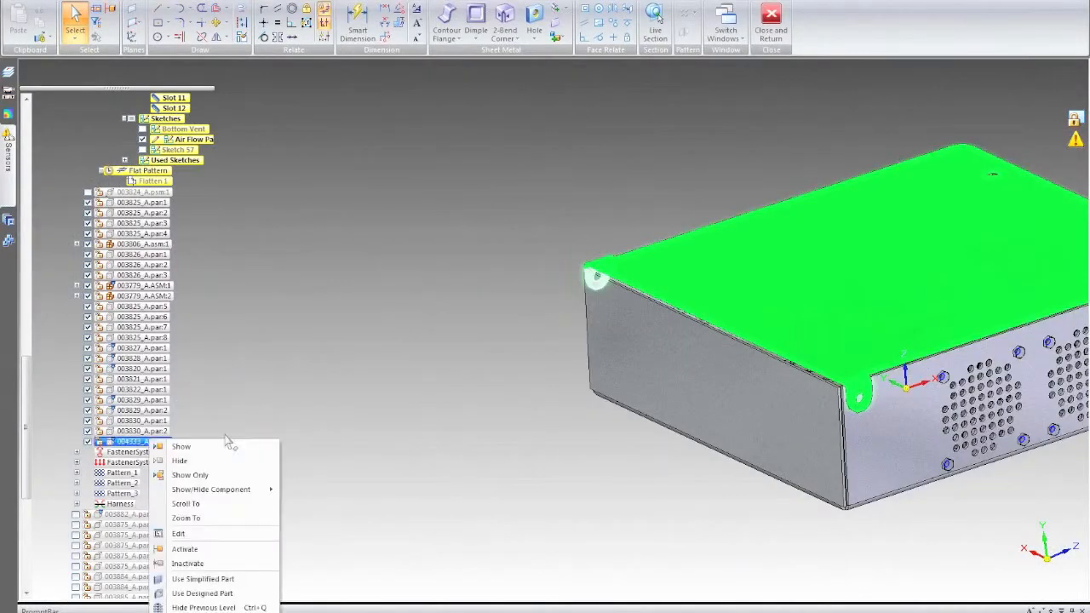
pyautogui.click(179, 461)
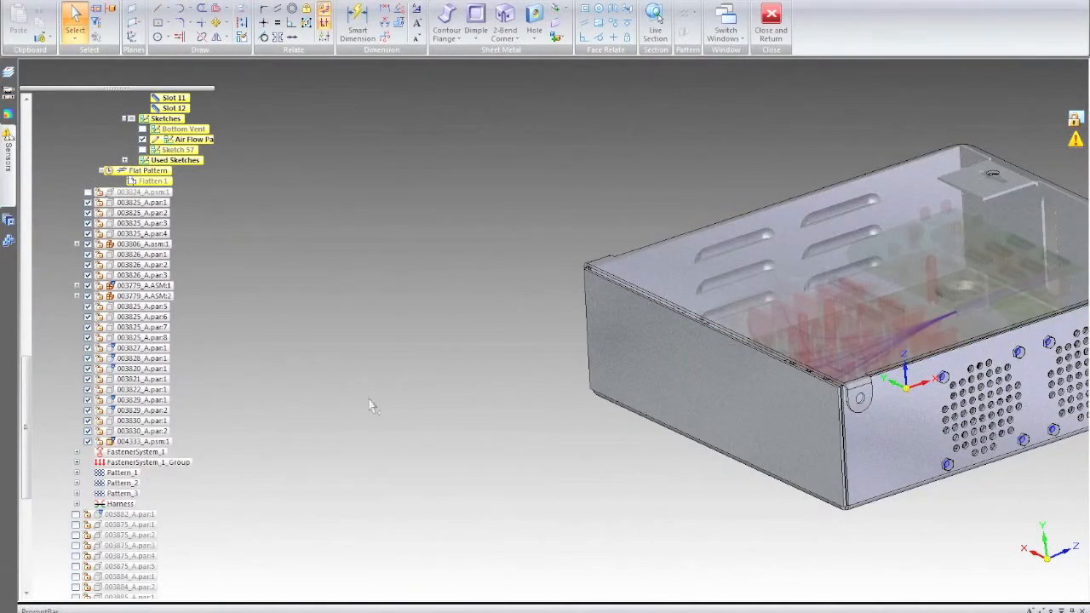
pyautogui.scroll(2, 908, 437)
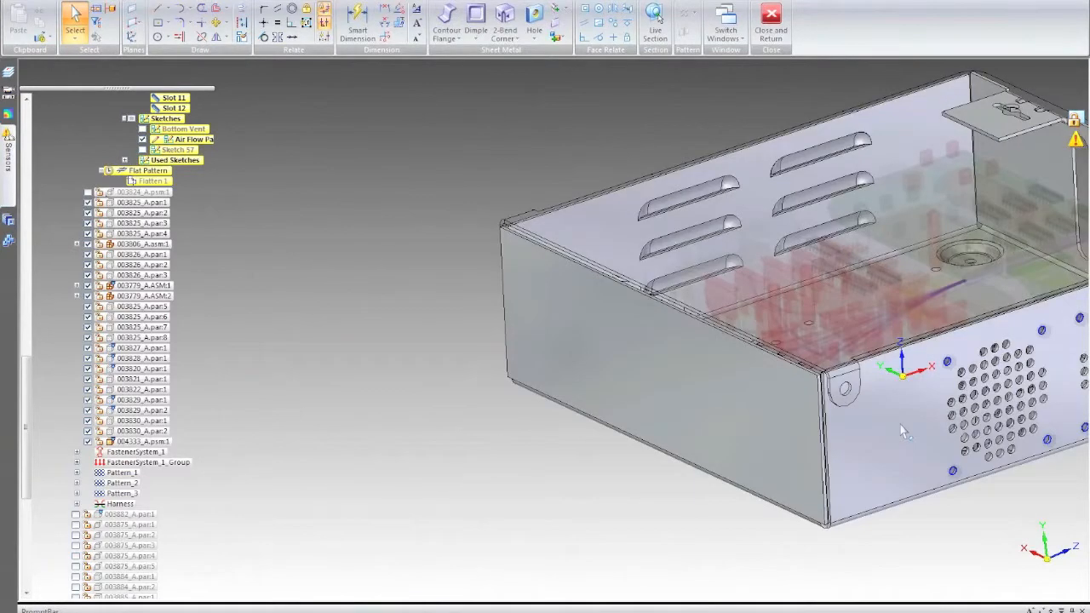
pyautogui.scroll(2, 905, 431)
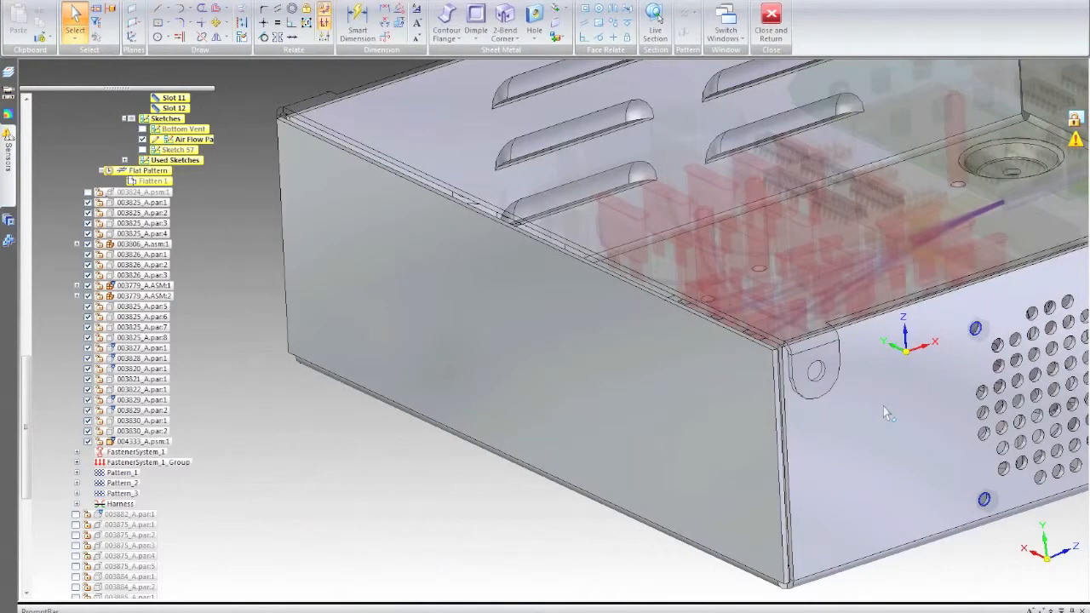
pyautogui.scroll(3, 884, 406)
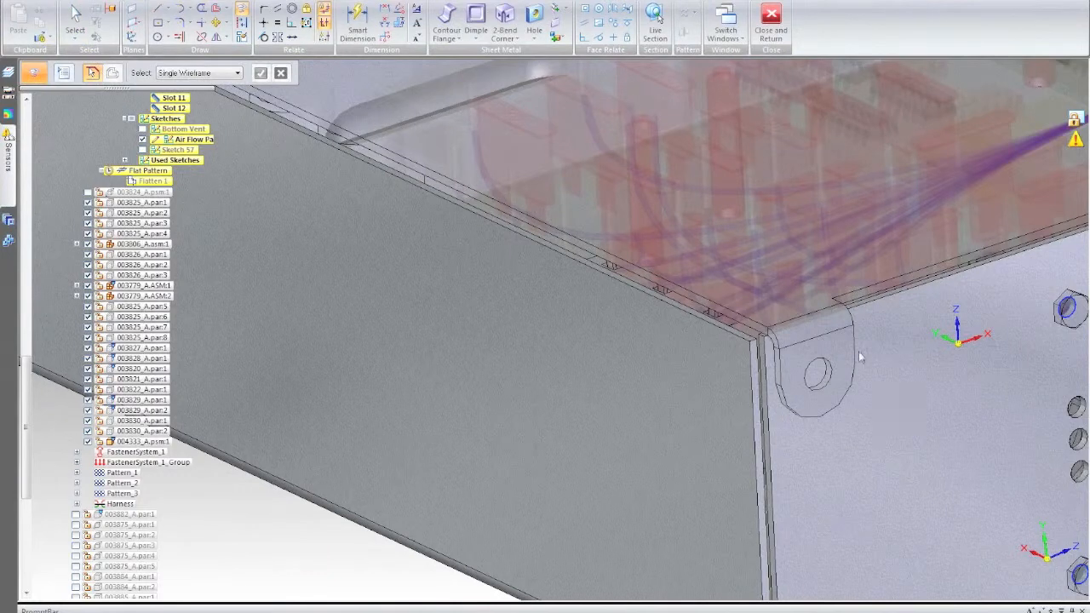
pyautogui.click(823, 382)
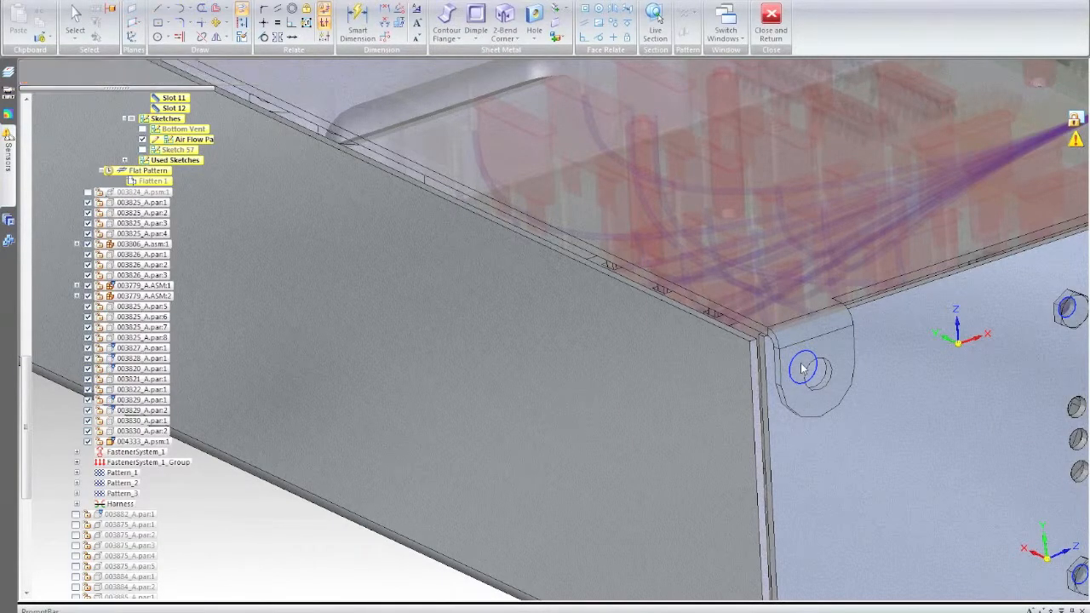
pyautogui.press('Escape')
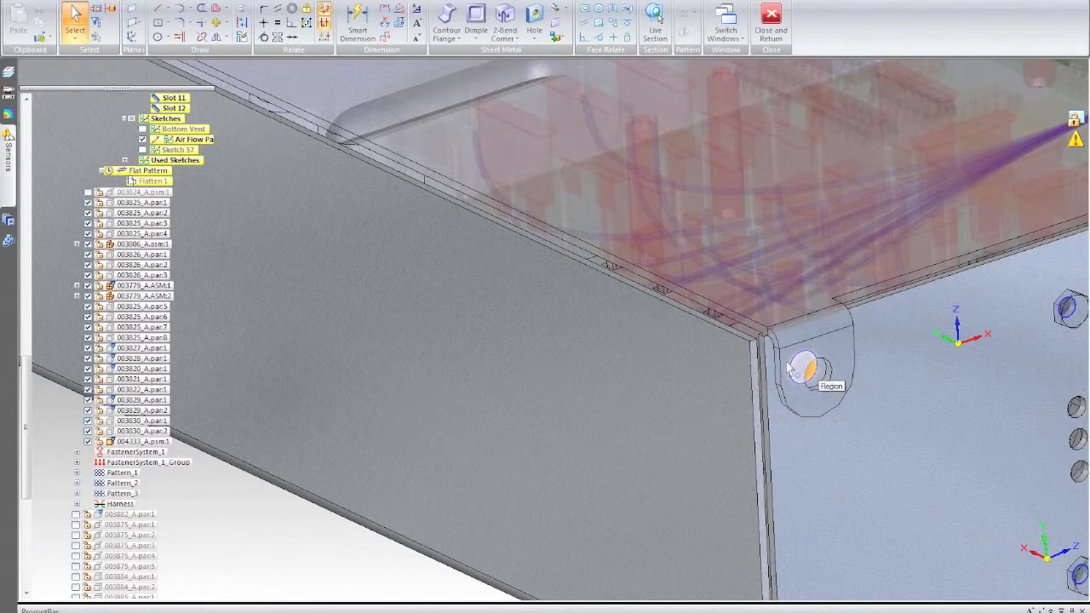
# Cut the projected circular region behind the cover tab through the fan-hole wall, using the Through All extent
pyautogui.click(800, 372)
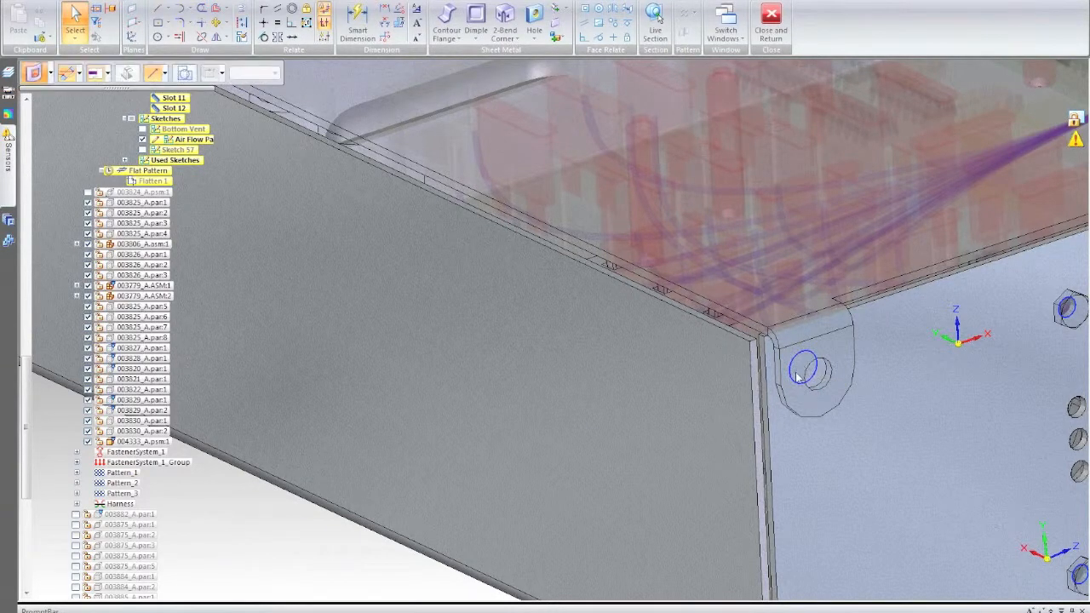
pyautogui.press('Escape')
pyautogui.click(101, 74)
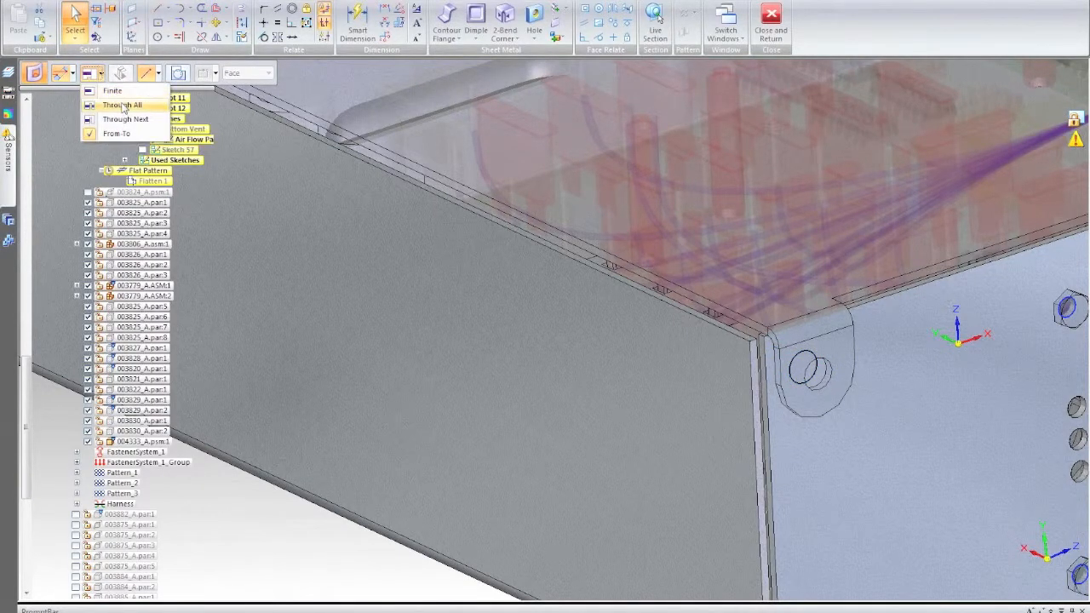
pyautogui.click(124, 106)
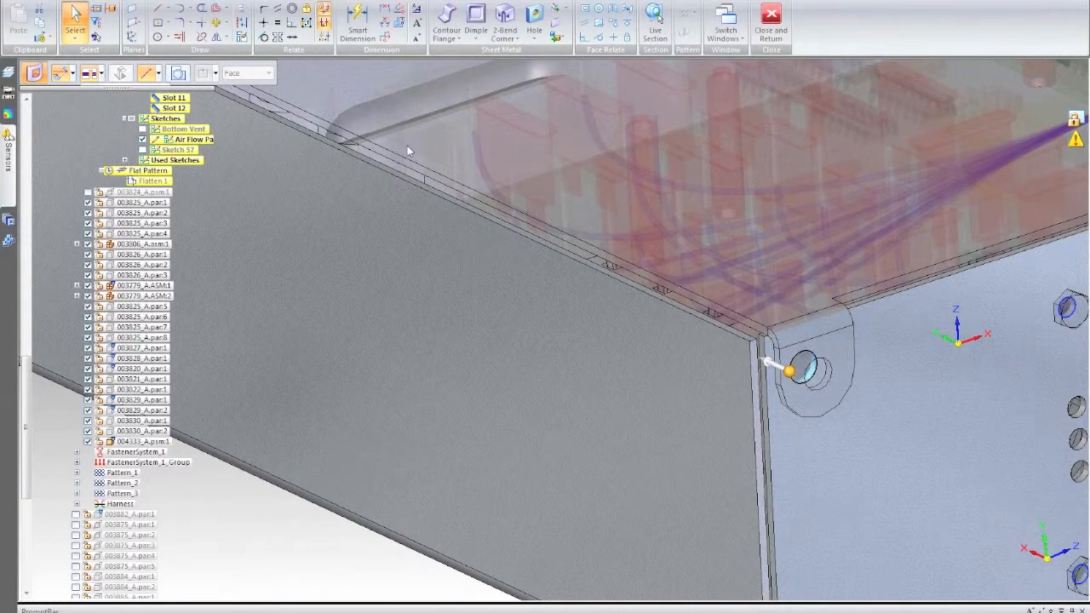
pyautogui.scroll(-2, 395, 149)
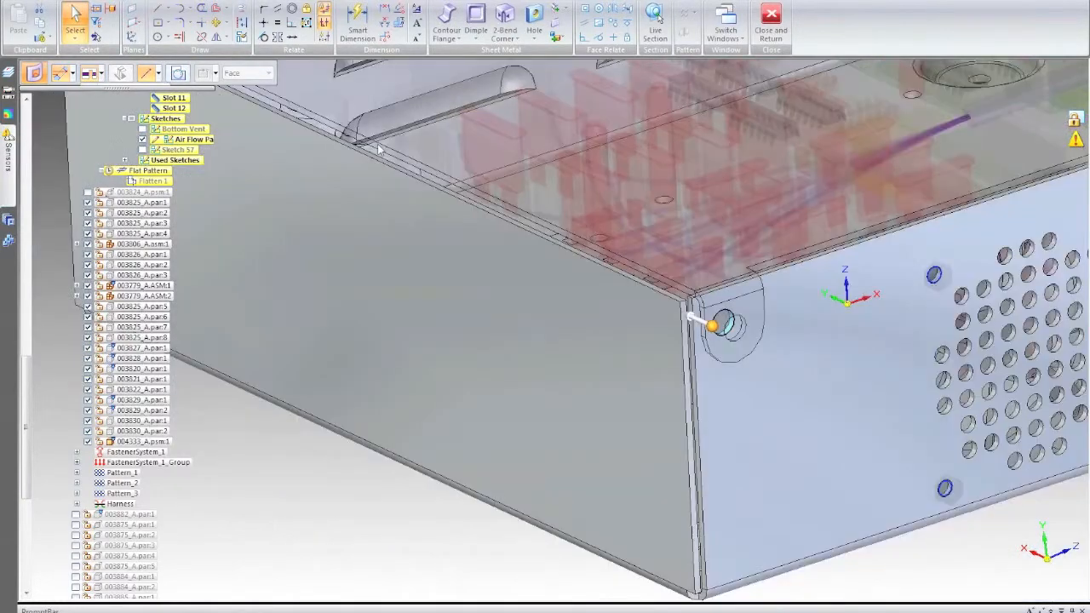
pyautogui.scroll(-2, 379, 149)
pyautogui.scroll(-3, 325, 134)
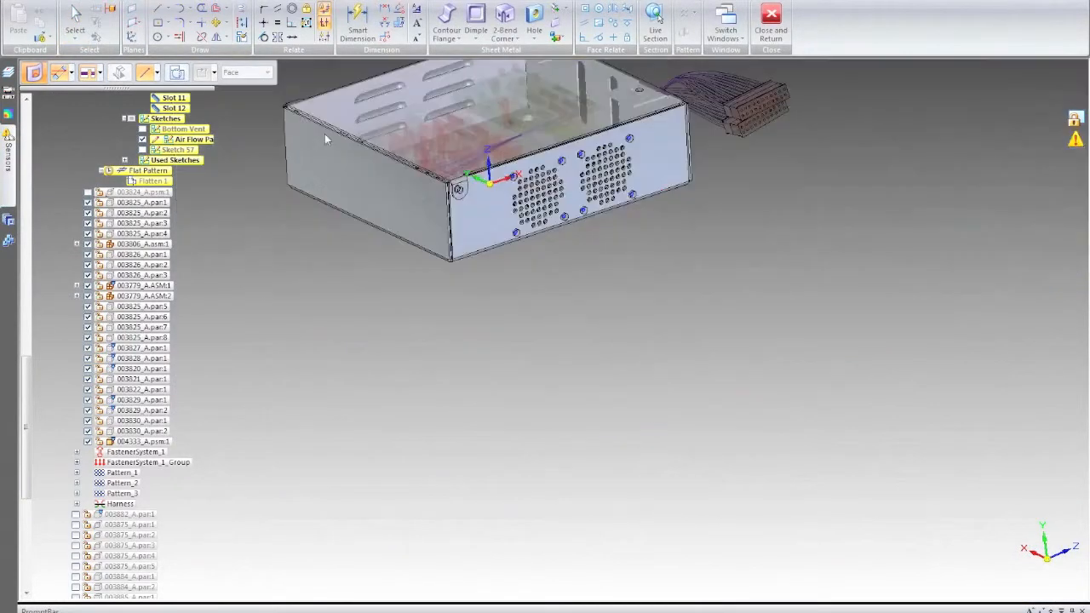
pyautogui.scroll(3, 324, 133)
pyautogui.moveTo(373, 129); pyautogui.dragTo(716, 260, button='middle')
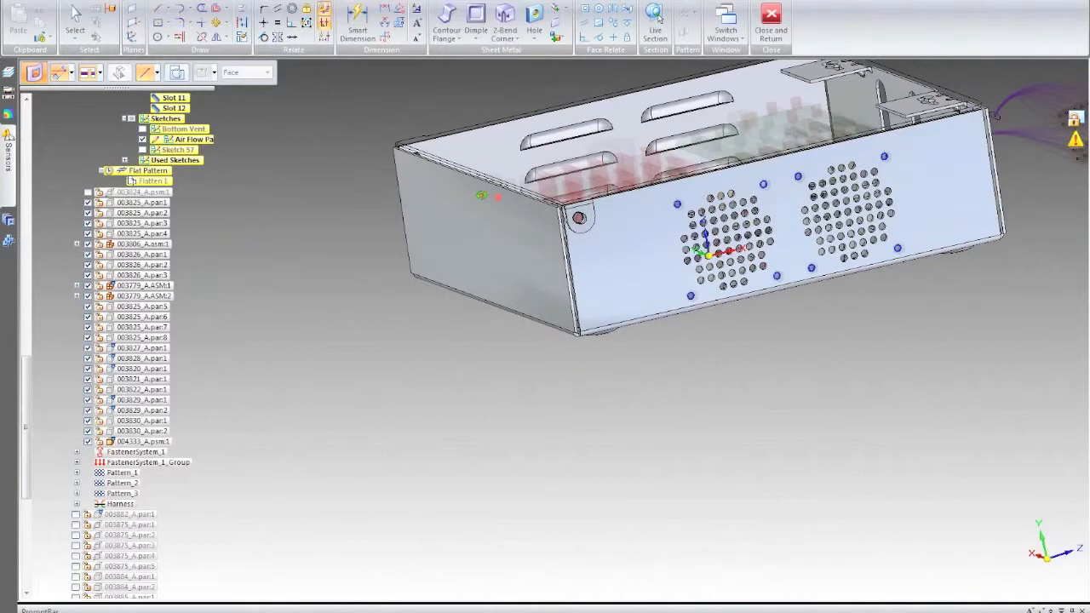
pyautogui.moveTo(555, 200); pyautogui.dragTo(558, 212, button='middle')
pyautogui.scroll(2, 556, 211)
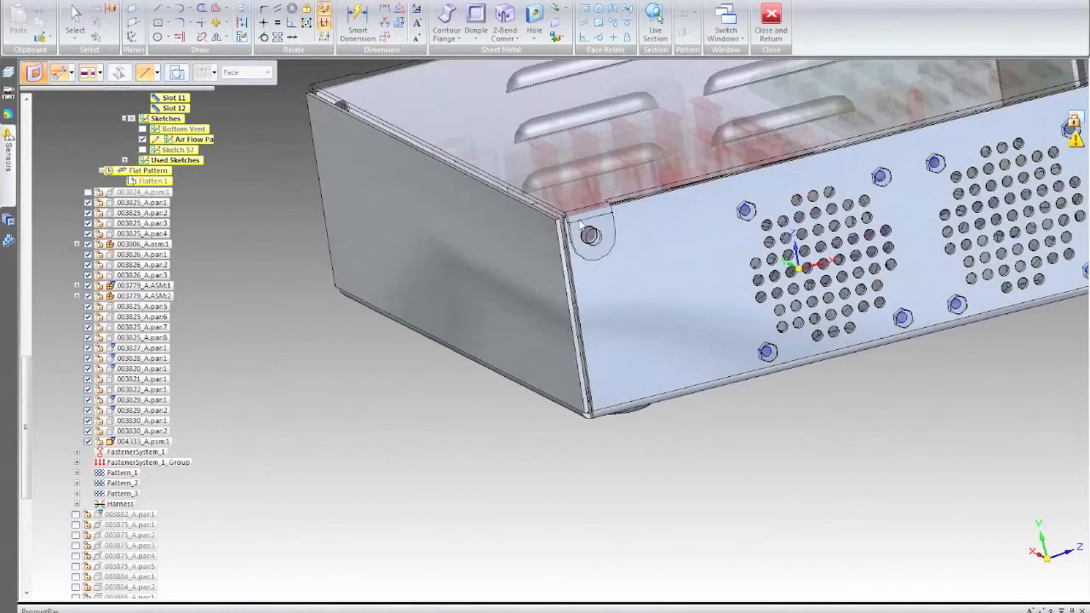
pyautogui.scroll(2, 580, 225)
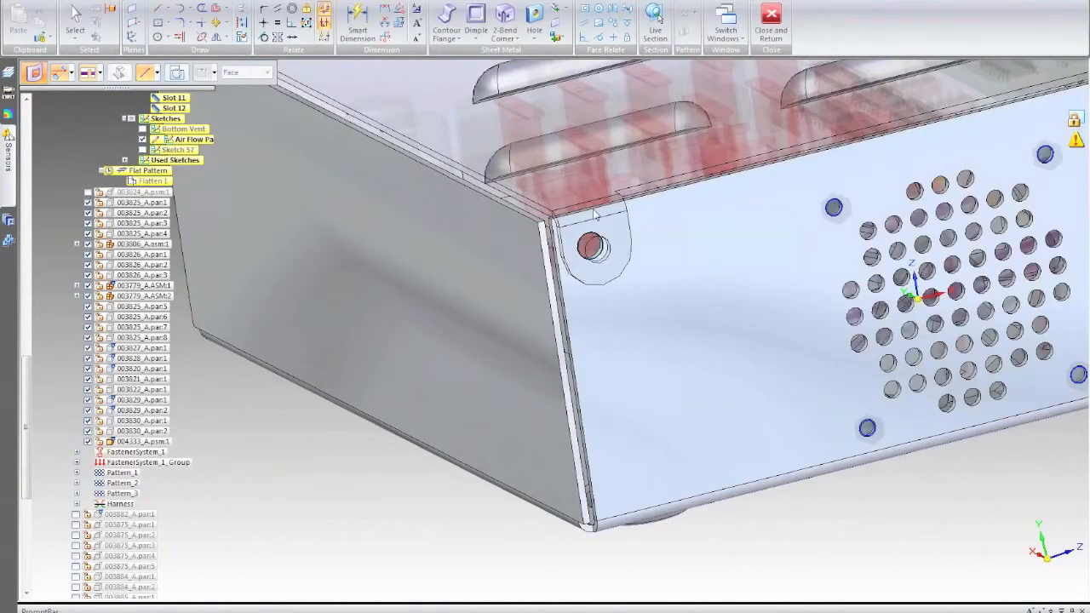
pyautogui.scroll(2, 595, 213)
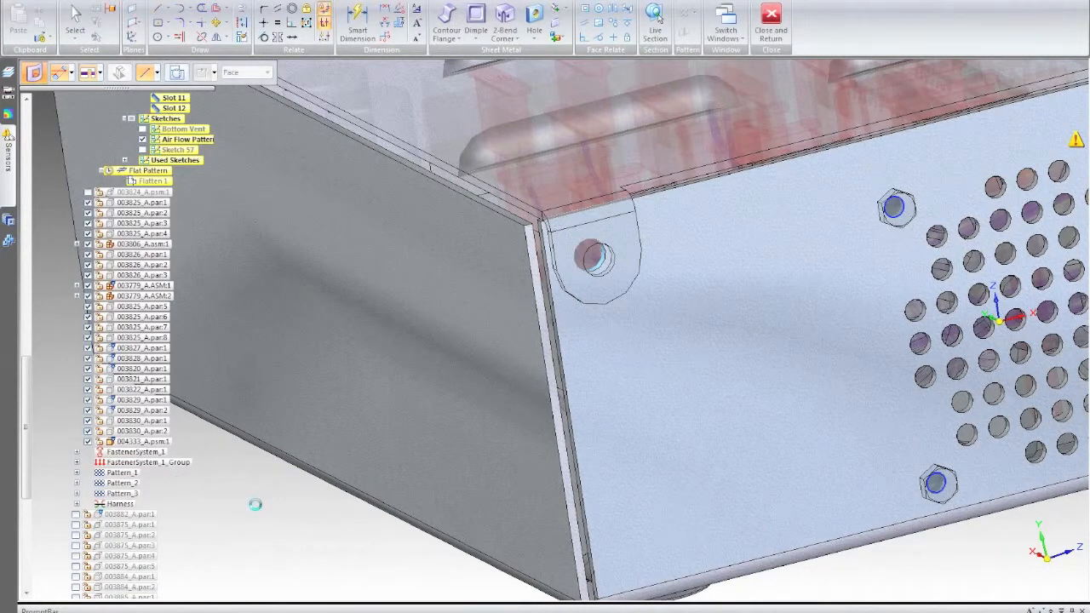
# Hide the cover part 004333_A.psm:1 and the remaining components so only the enclosure is displayed
pyautogui.click(88, 442)
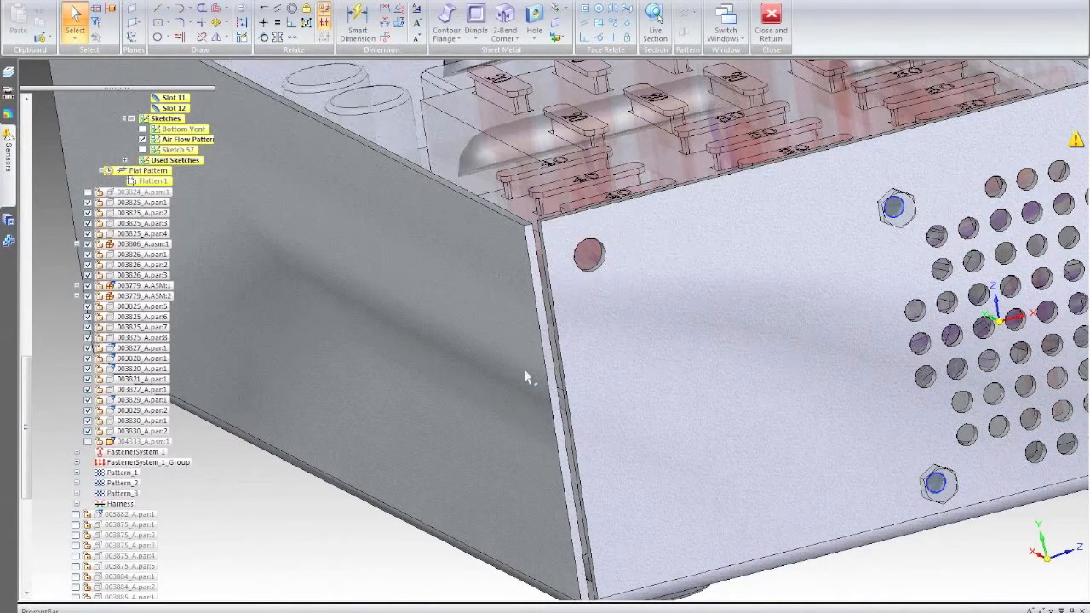
pyautogui.scroll(-2, 526, 375)
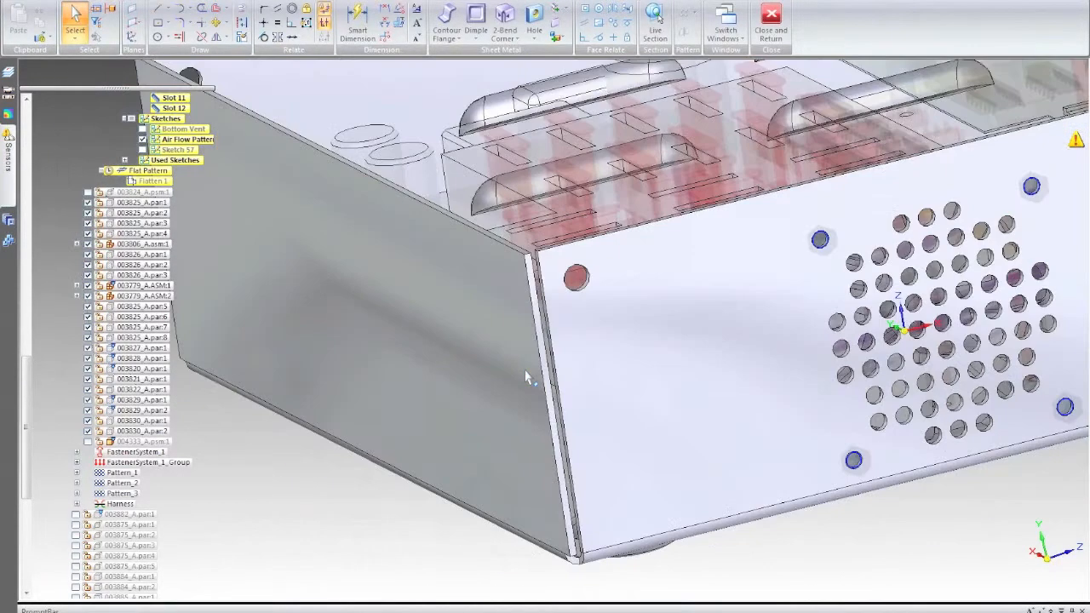
pyautogui.scroll(-2, 525, 376)
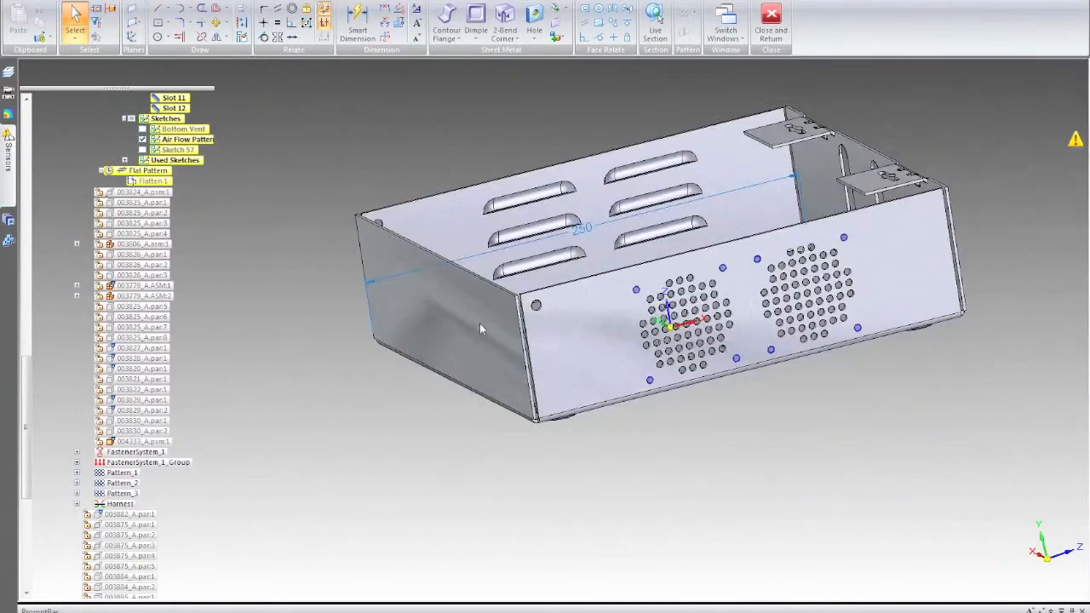
pyautogui.click(480, 323)
pyautogui.moveTo(604, 307); pyautogui.dragTo(460, 337, button='middle')
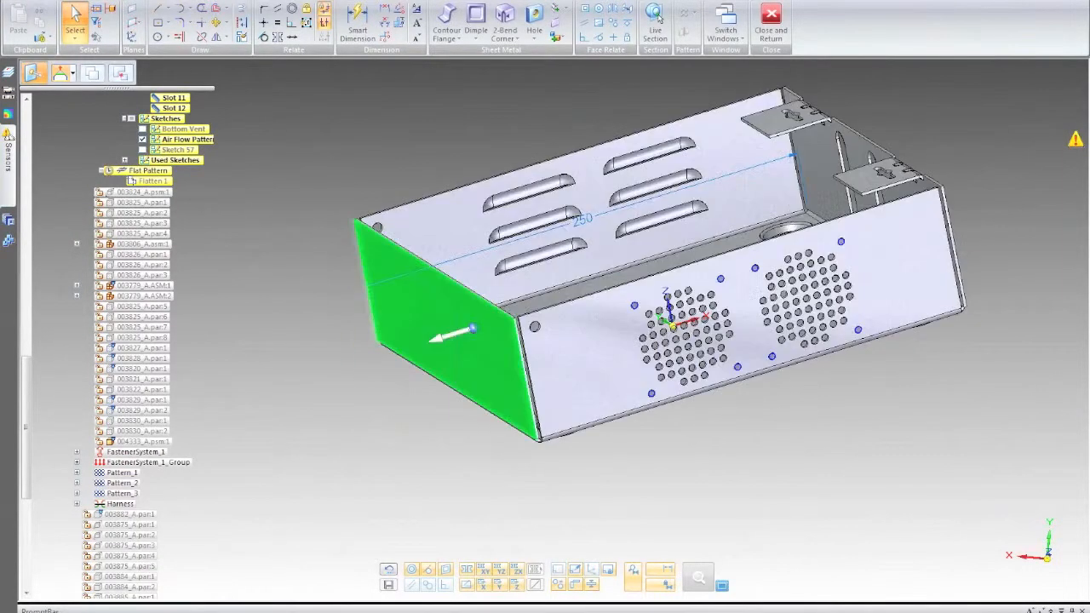
# Round the upper corners of the plain end wall and the adjoining ends of both side walls with Break Corner
pyautogui.click(556, 23)
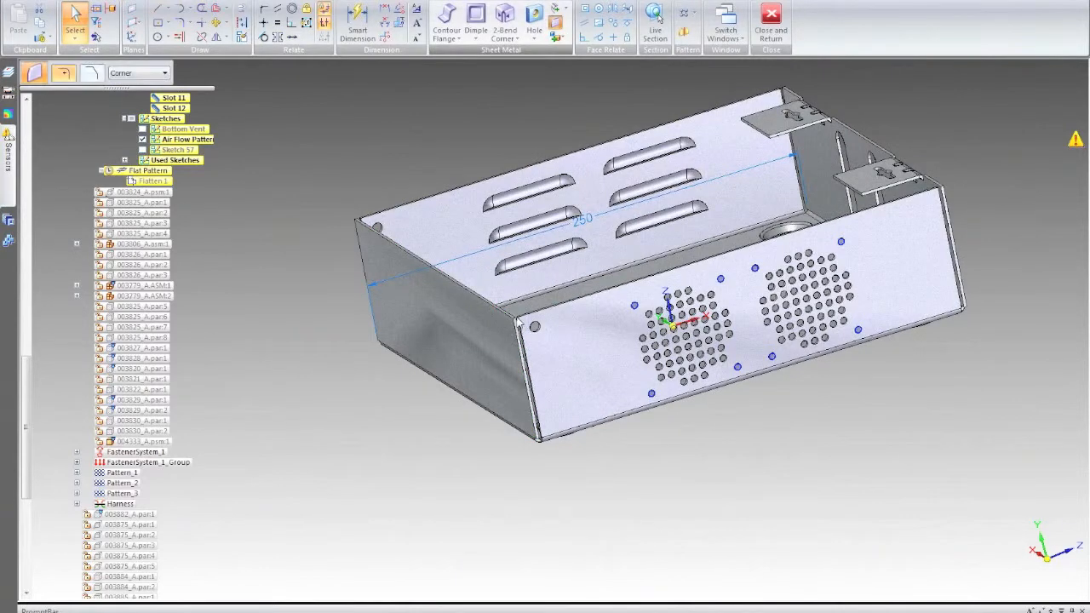
pyautogui.scroll(2, 518, 321)
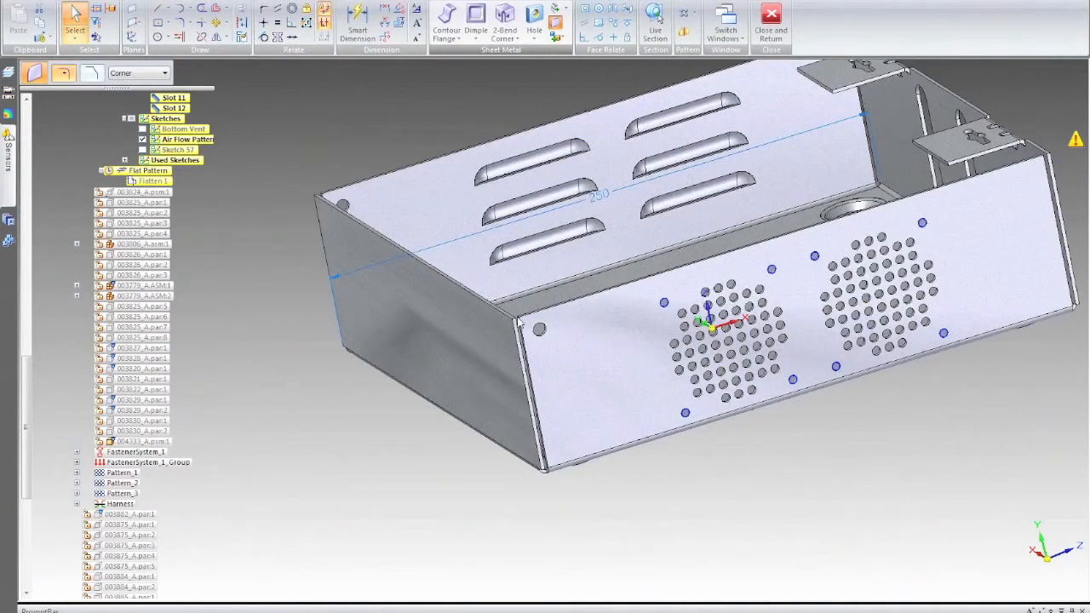
pyautogui.scroll(2, 519, 323)
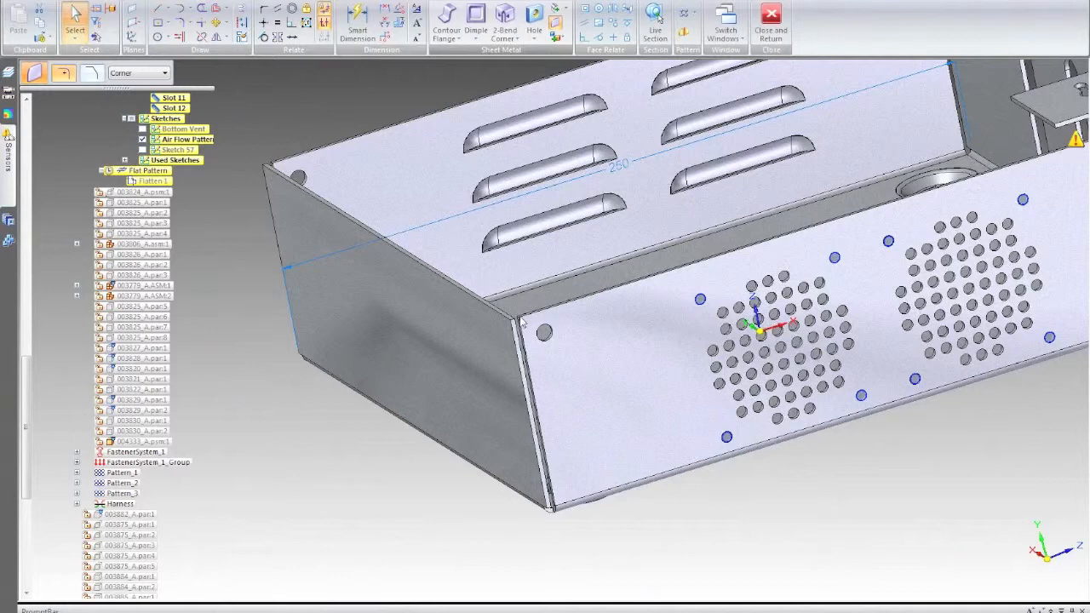
pyautogui.scroll(3, 520, 325)
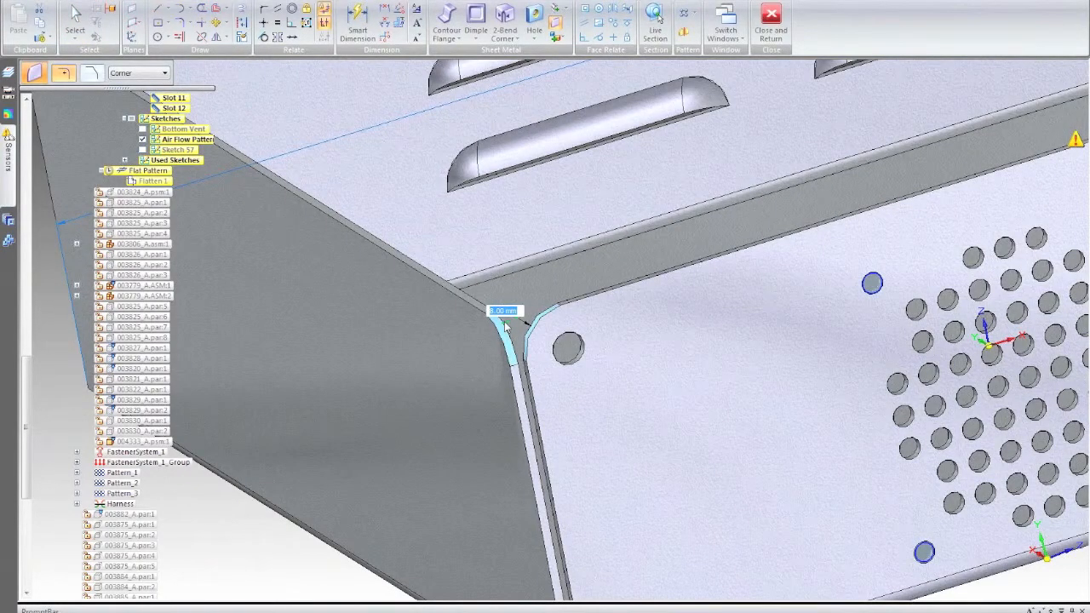
pyautogui.scroll(-2, 335, 180)
pyautogui.moveTo(334, 180); pyautogui.dragTo(405, 168, button='middle')
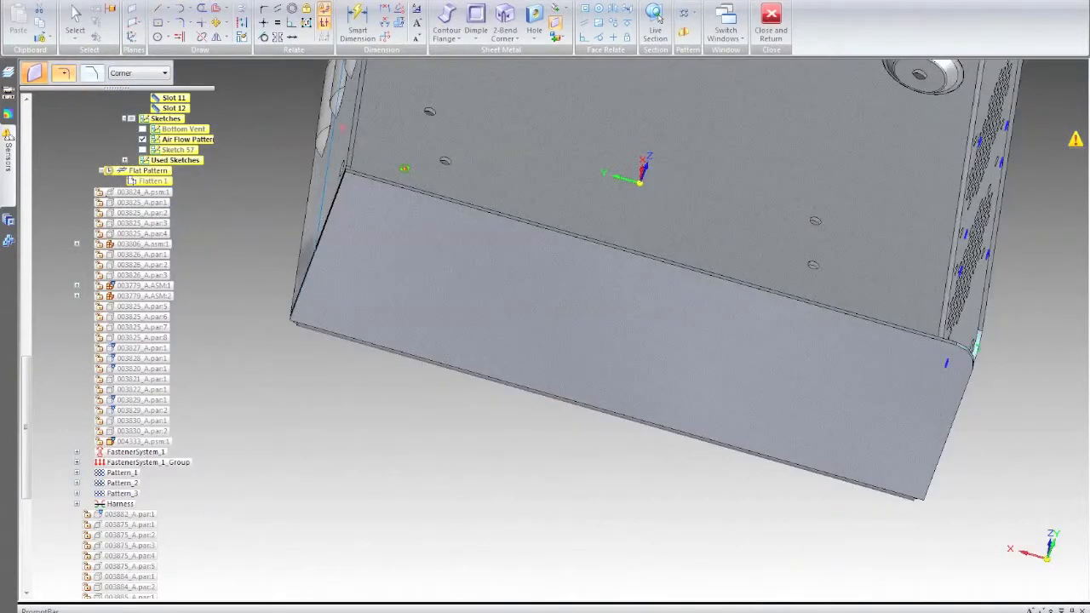
pyautogui.scroll(3, 339, 175)
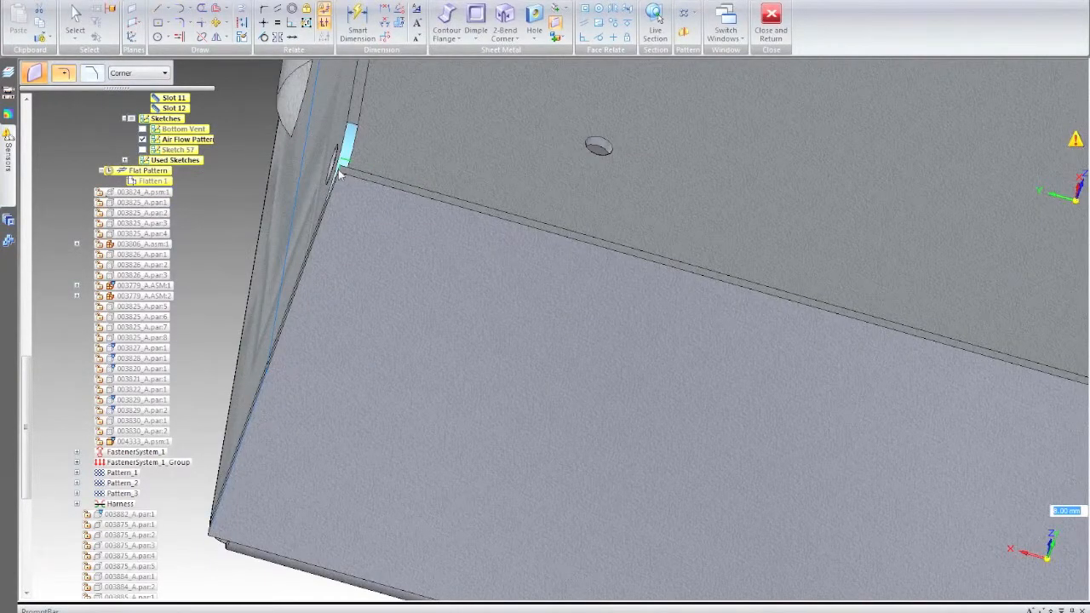
pyautogui.moveTo(339, 174); pyautogui.dragTo(466, 218, button='middle')
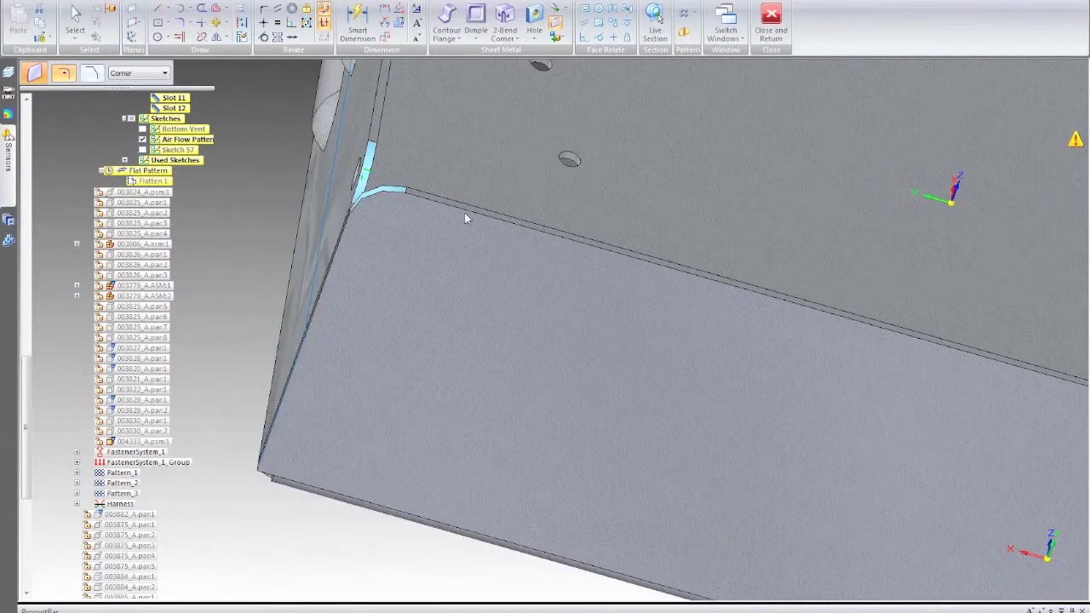
pyautogui.scroll(-3, 466, 218)
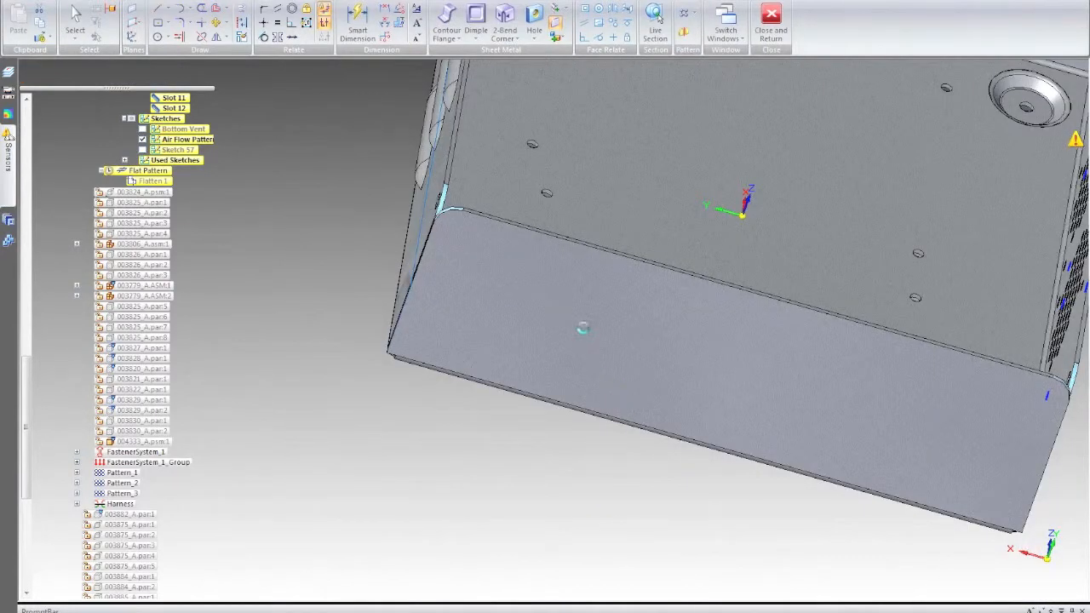
pyautogui.moveTo(617, 342); pyautogui.dragTo(669, 366, button='middle')
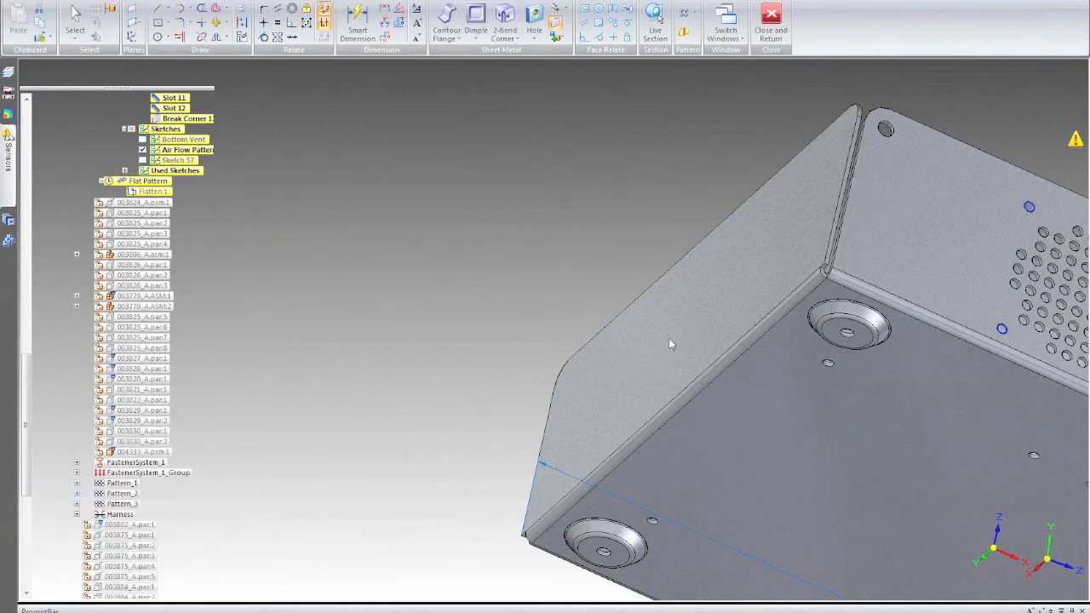
# Examine the rounded wall corners and the plain end wall from underneath and above the enclosure
pyautogui.click(671, 341)
pyautogui.scroll(-2, 640, 345)
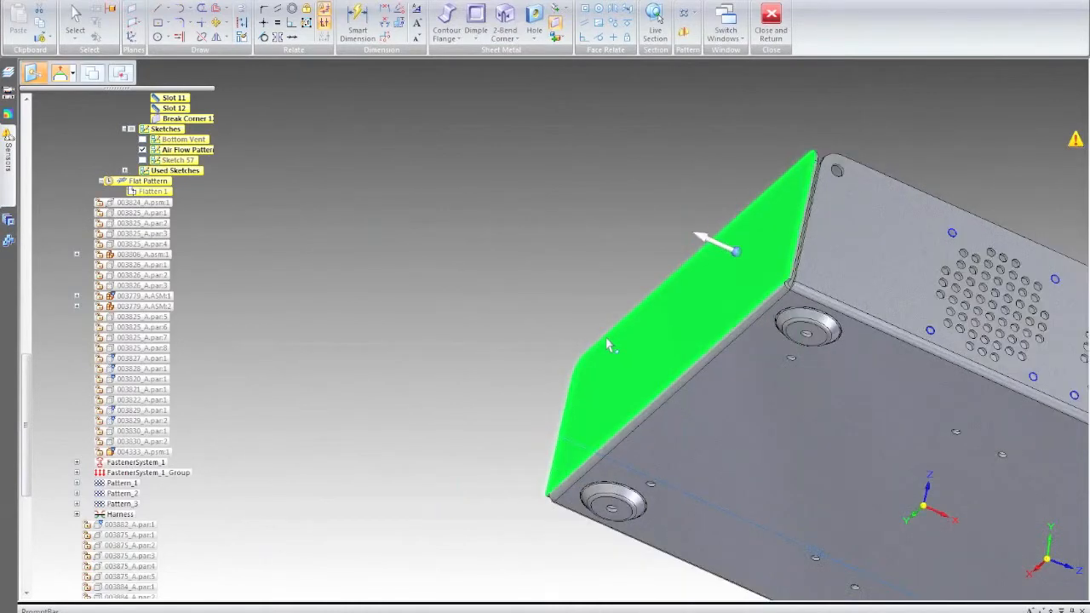
pyautogui.moveTo(608, 345); pyautogui.dragTo(513, 298, button='middle')
pyautogui.scroll(-1, 512, 299)
pyautogui.click(770, 221)
pyautogui.scroll(-1, 768, 219)
pyautogui.moveTo(841, 273); pyautogui.dragTo(557, 397, button='middle')
pyautogui.click(540, 401)
pyautogui.moveTo(801, 494); pyautogui.dragTo(771, 468, button='middle')
pyautogui.moveTo(722, 493); pyautogui.dragTo(710, 502, button='middle')
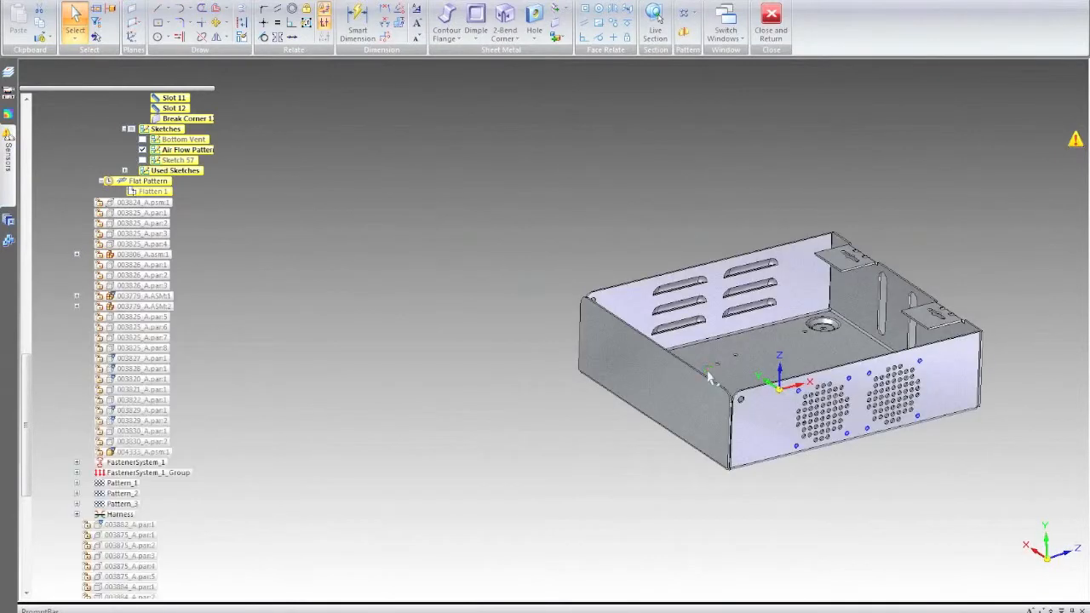
# Lower the plain end wall by moving its top edge face down 16 mm
pyautogui.scroll(1, 704, 378)
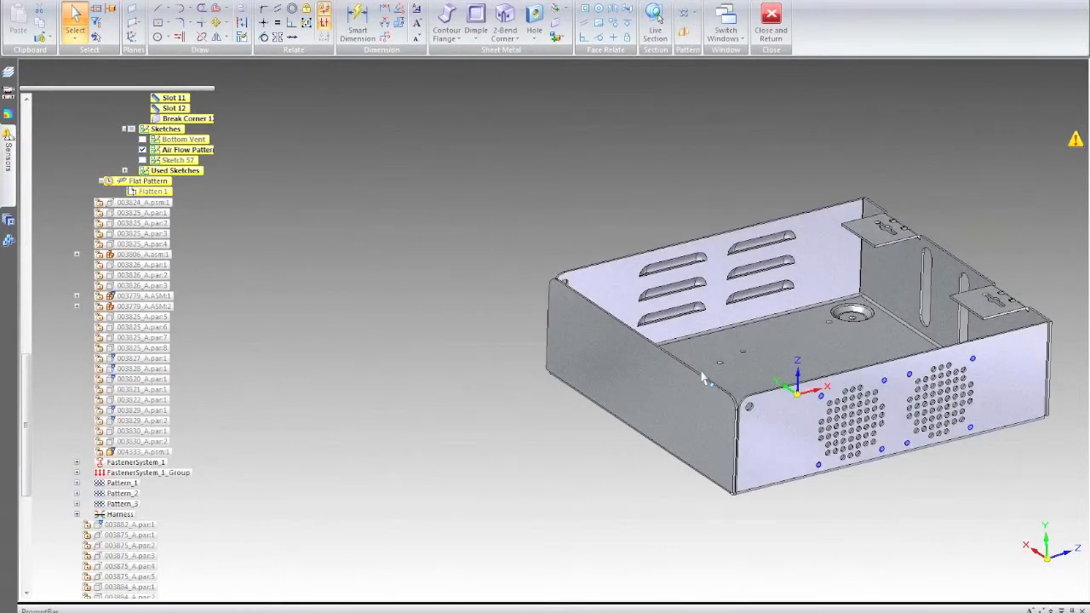
pyautogui.scroll(3, 705, 379)
pyautogui.click(681, 368)
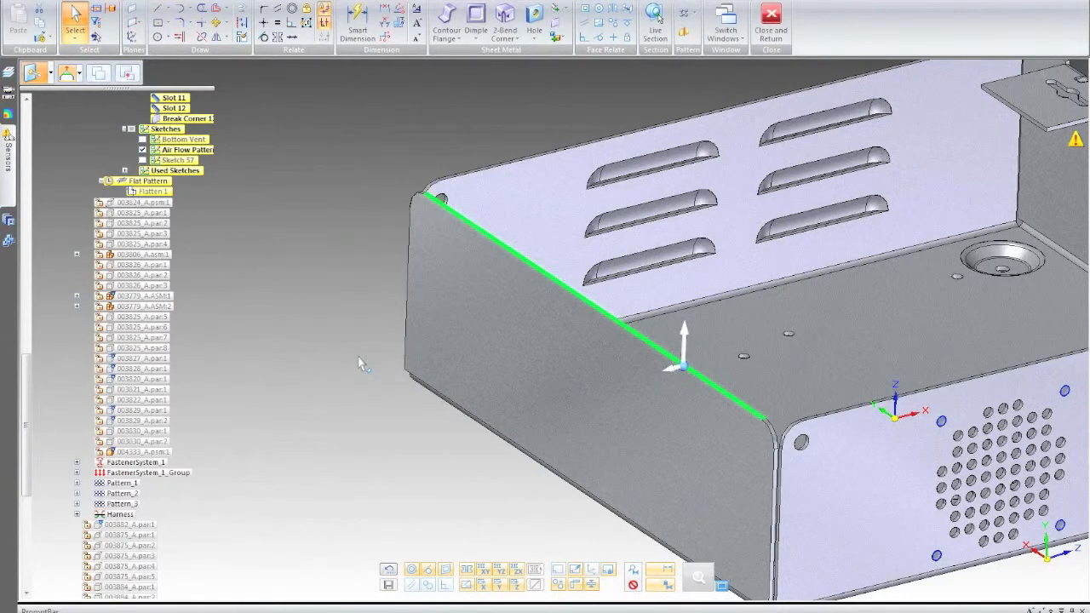
pyautogui.scroll(-3, 358, 364)
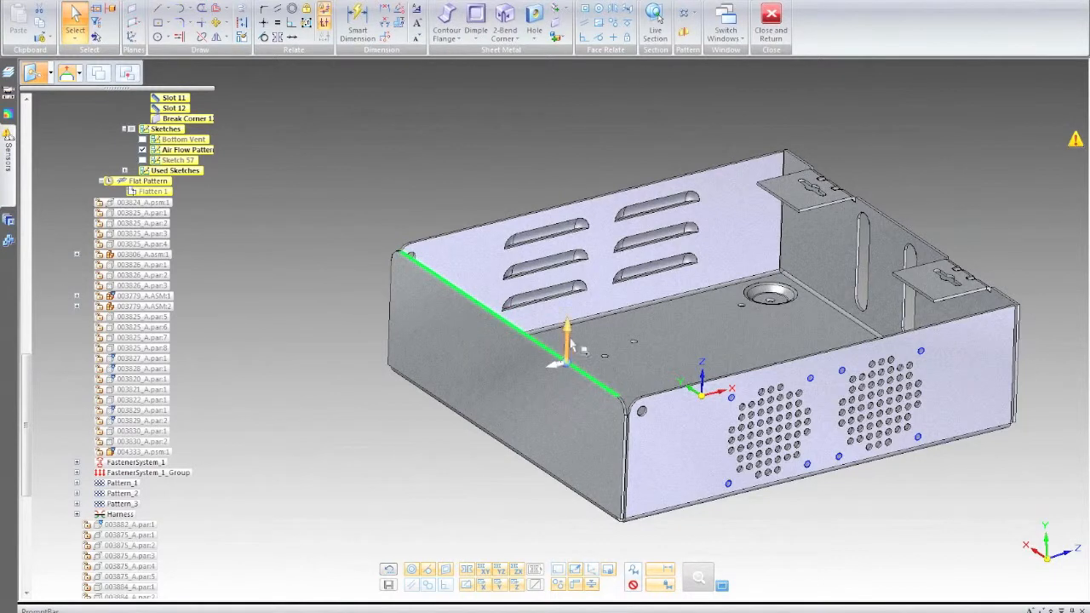
pyautogui.click(567, 339)
pyautogui.press('Escape')
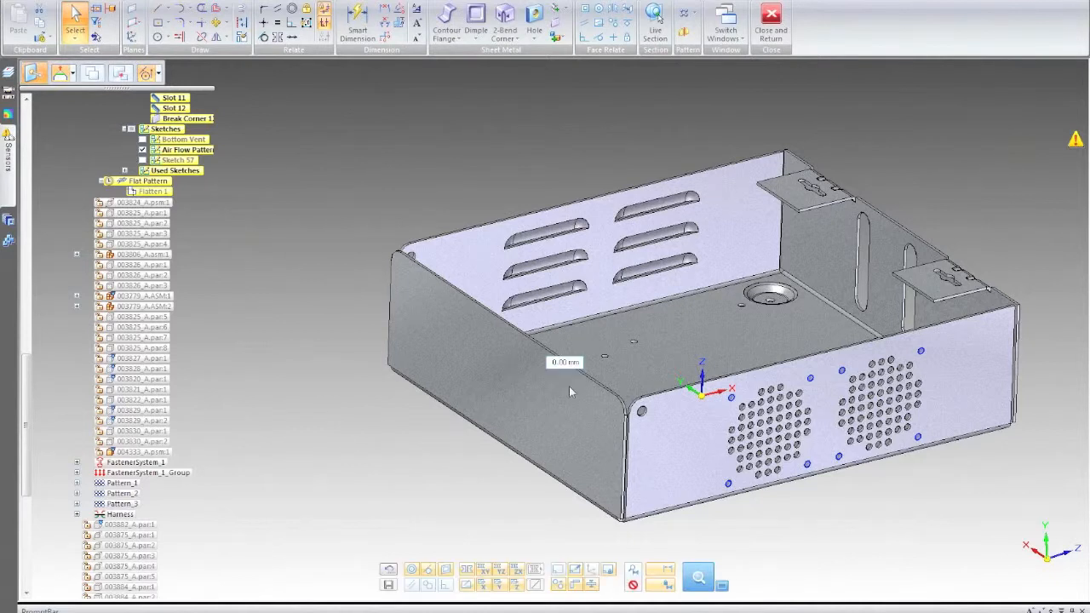
pyautogui.write('16')
pyautogui.press('Return')
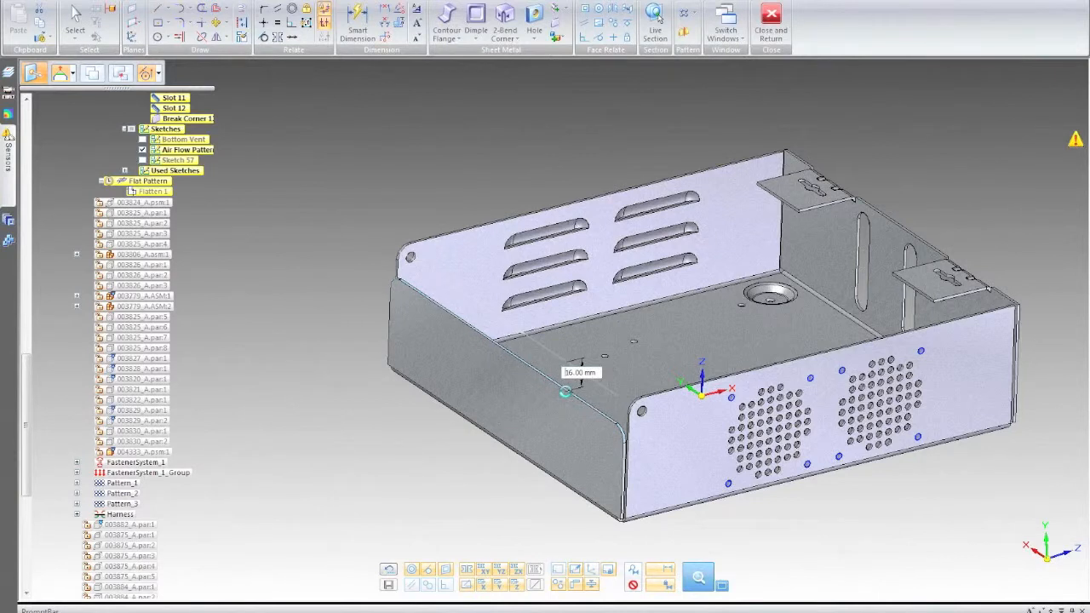
pyautogui.press('Escape')
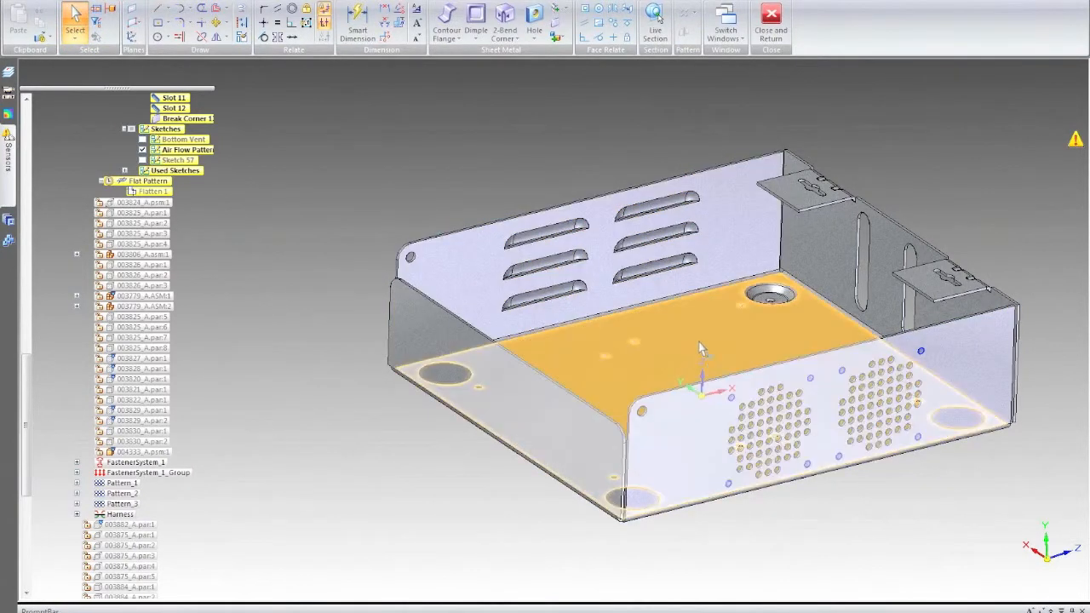
# Switch the enclosure from its folded model to the Flat Pattern environment
pyautogui.moveTo(700, 342); pyautogui.dragTo(719, 365, button='middle')
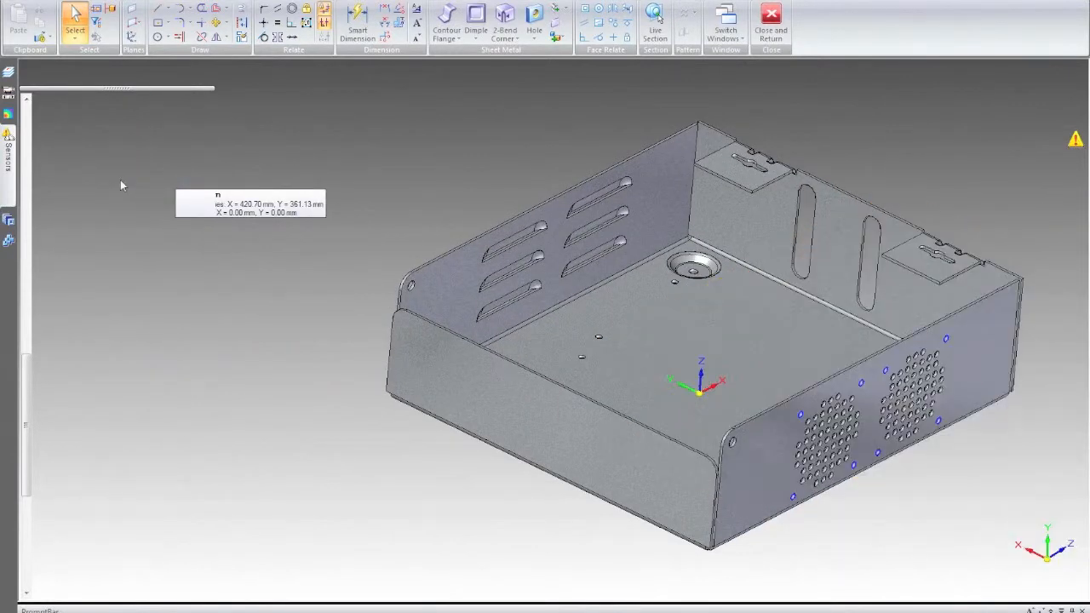
pyautogui.rightClick(120, 182)
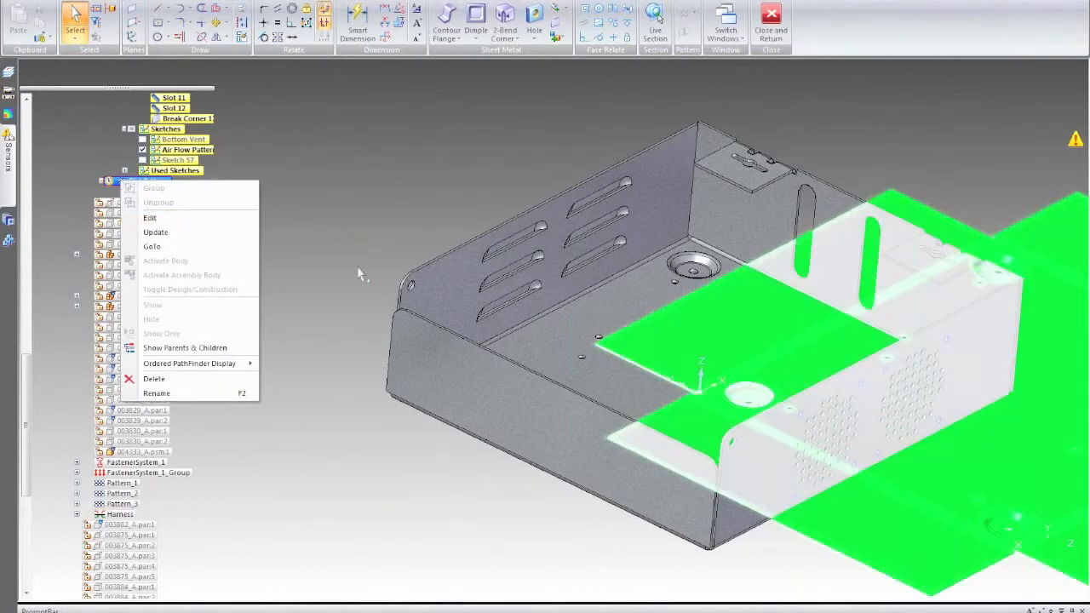
pyautogui.click(359, 273)
pyautogui.doubleClick(128, 184)
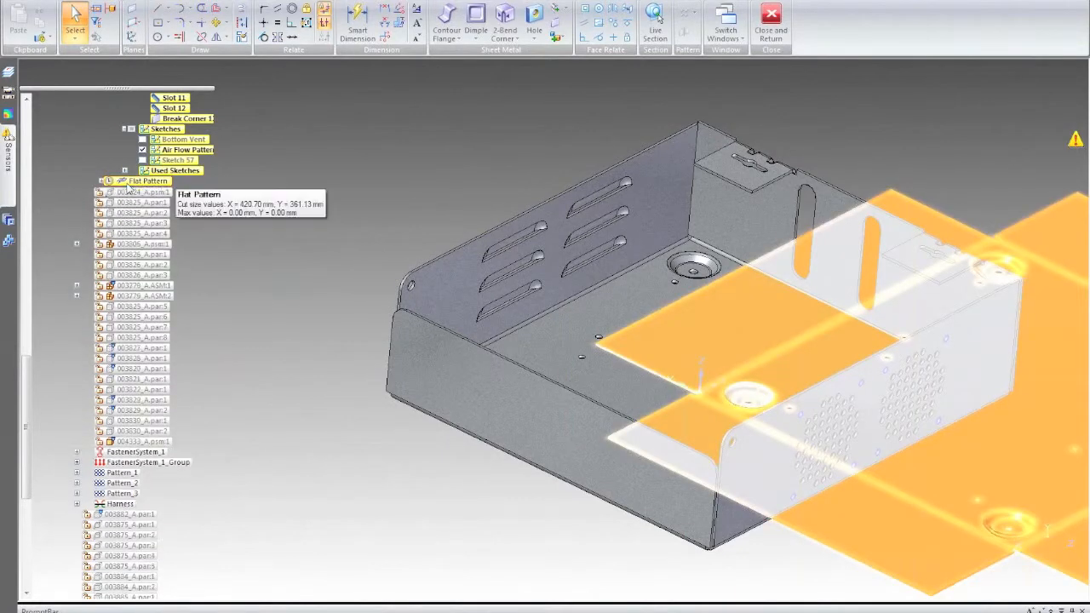
pyautogui.click(314, 1)
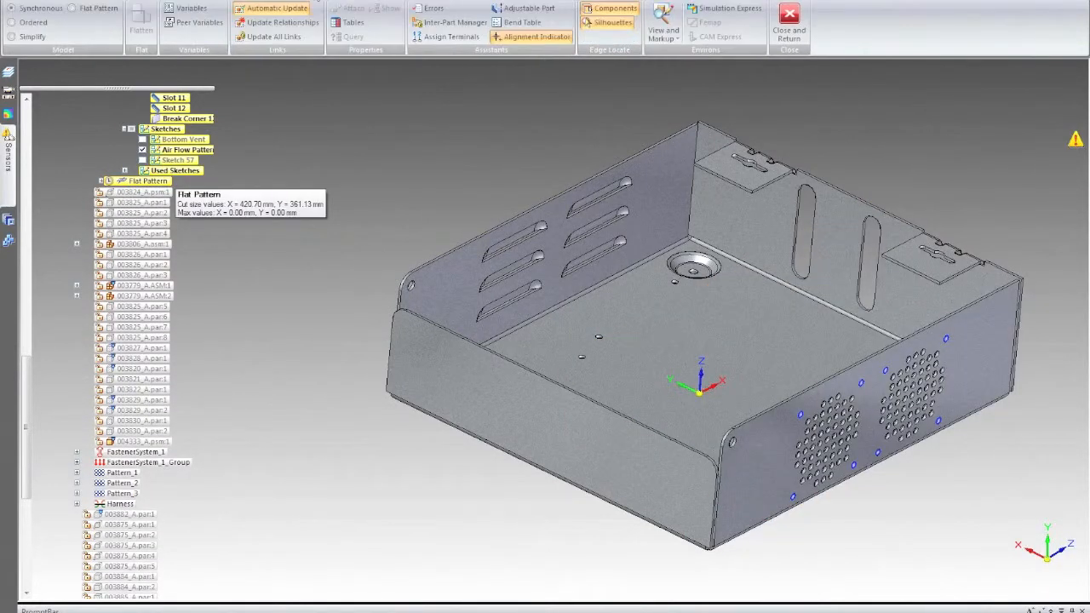
pyautogui.click(100, 7)
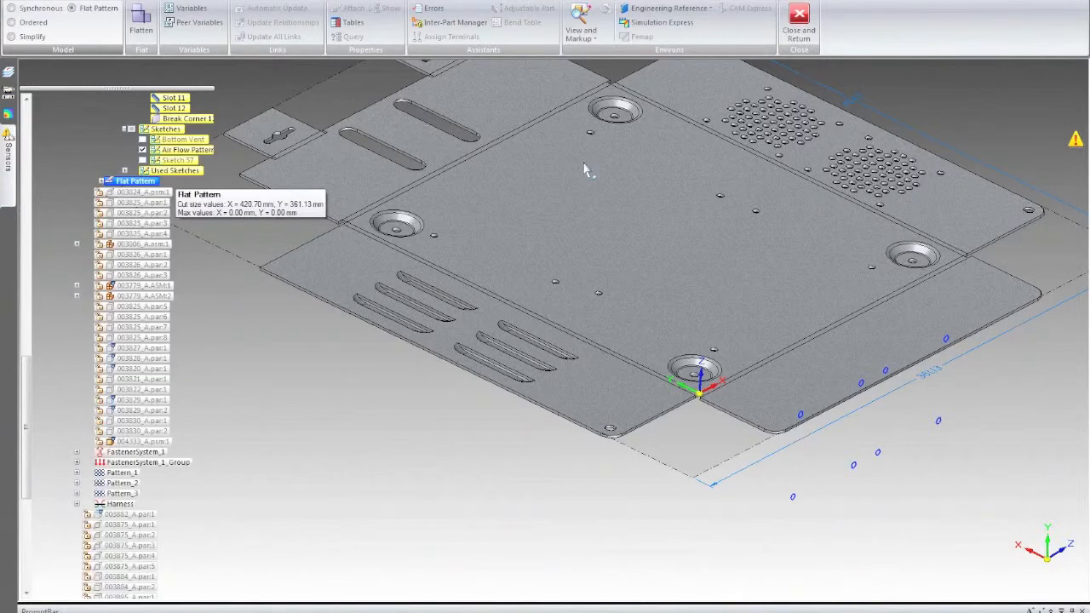
# Examine the whole flattened blank and check its size against the Blank Length and Blank Width sensors
pyautogui.scroll(-4, 584, 170)
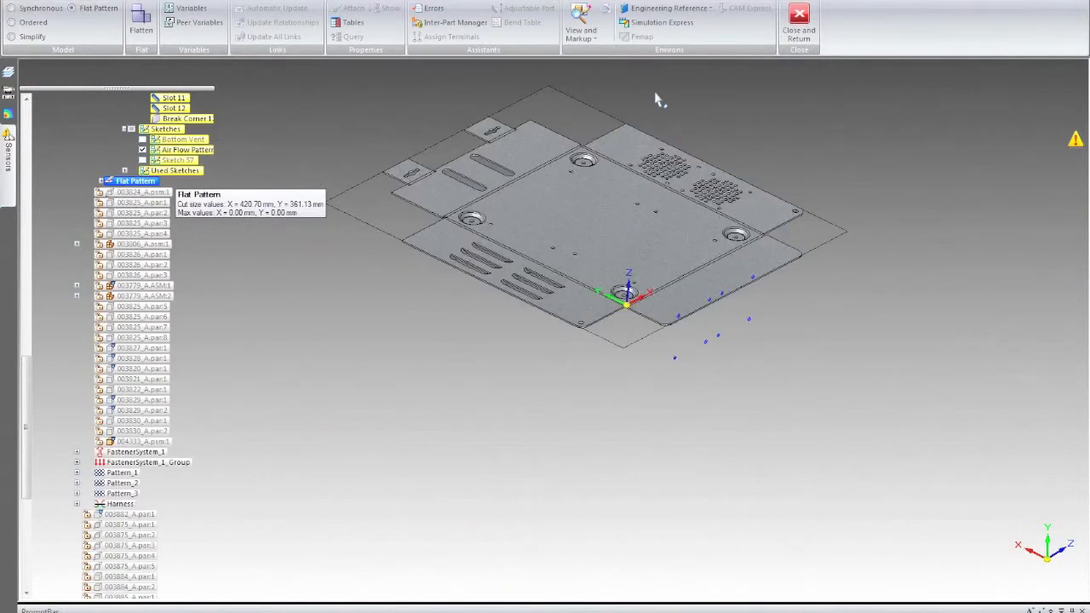
pyautogui.keyDown('shift'); pyautogui.moveTo(656, 100); pyautogui.dragTo(608, 167, button='middle'); pyautogui.keyUp('shift')
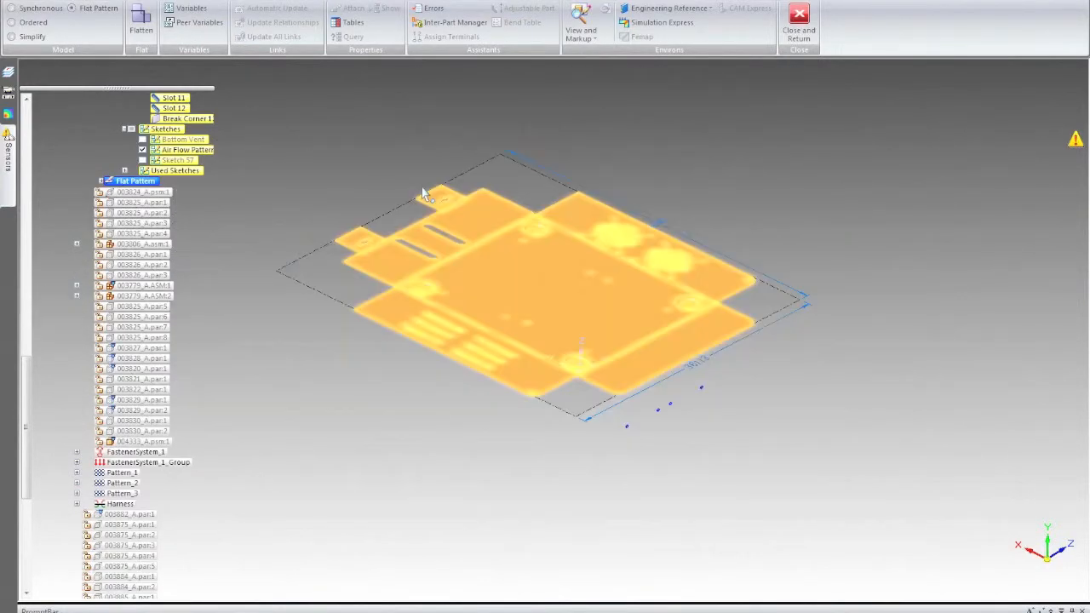
pyautogui.scroll(3, 423, 194)
pyautogui.moveTo(6, 149)
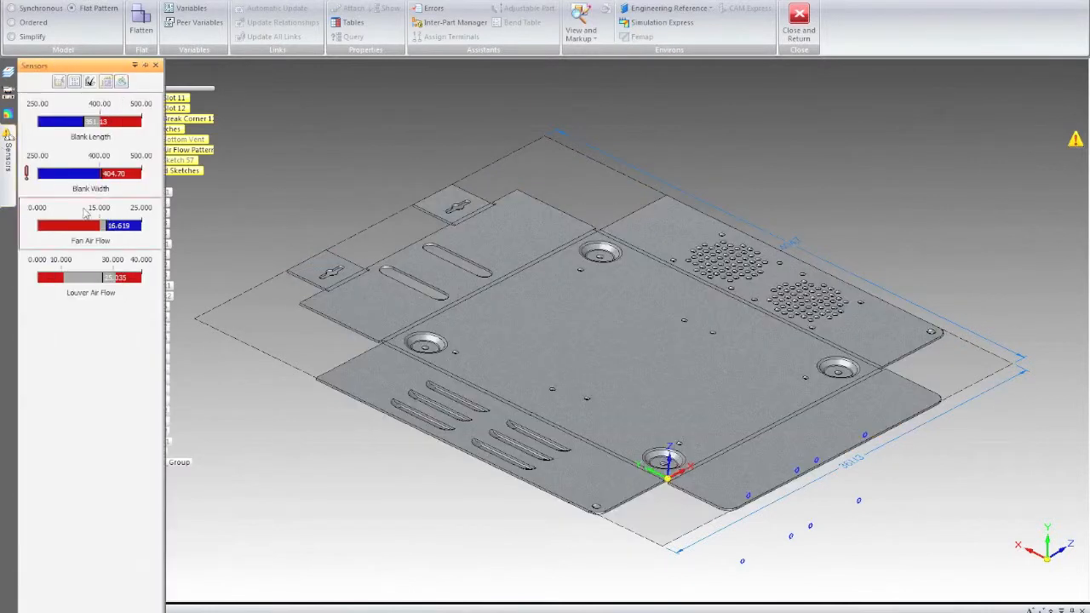
pyautogui.moveTo(108, 184)
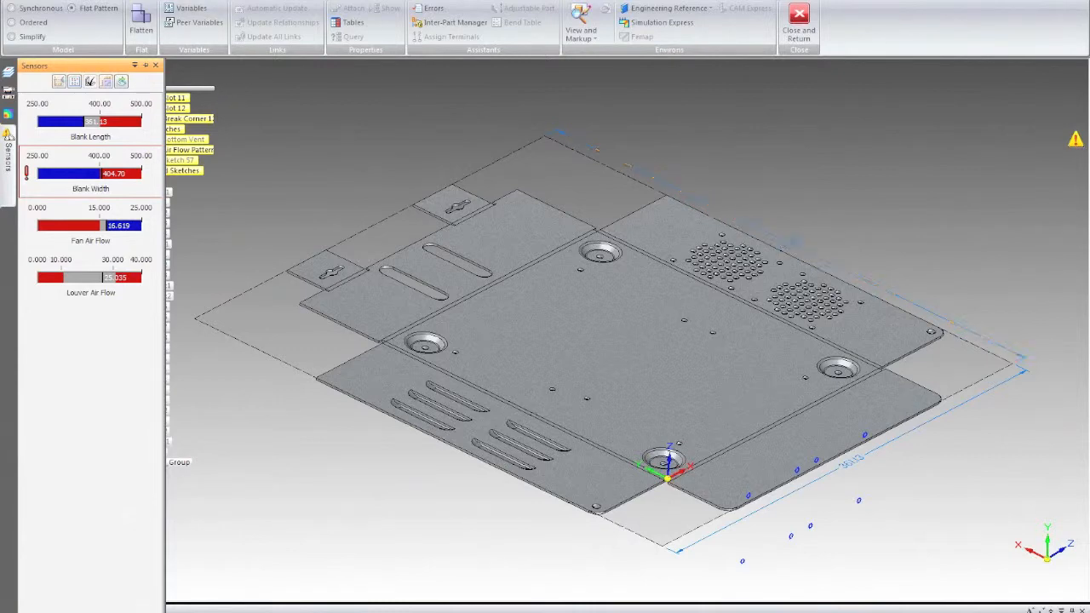
# Return to the Synchronous model and shorten both mounting tabs on the slotted wall by moving the front edge inward 10 mm
pyautogui.click(38, 8)
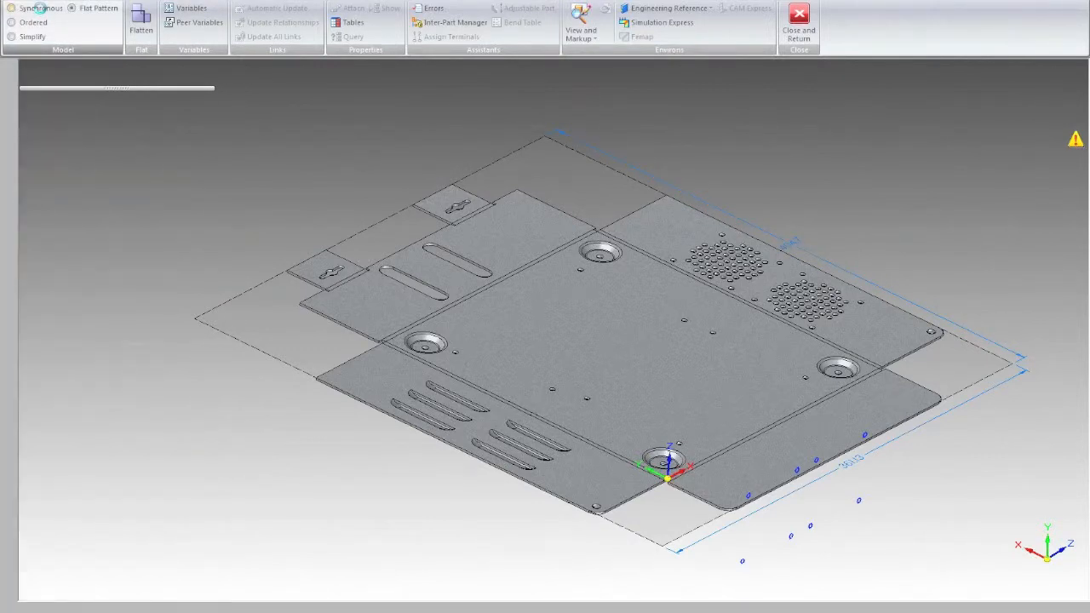
pyautogui.scroll(1, 933, 295)
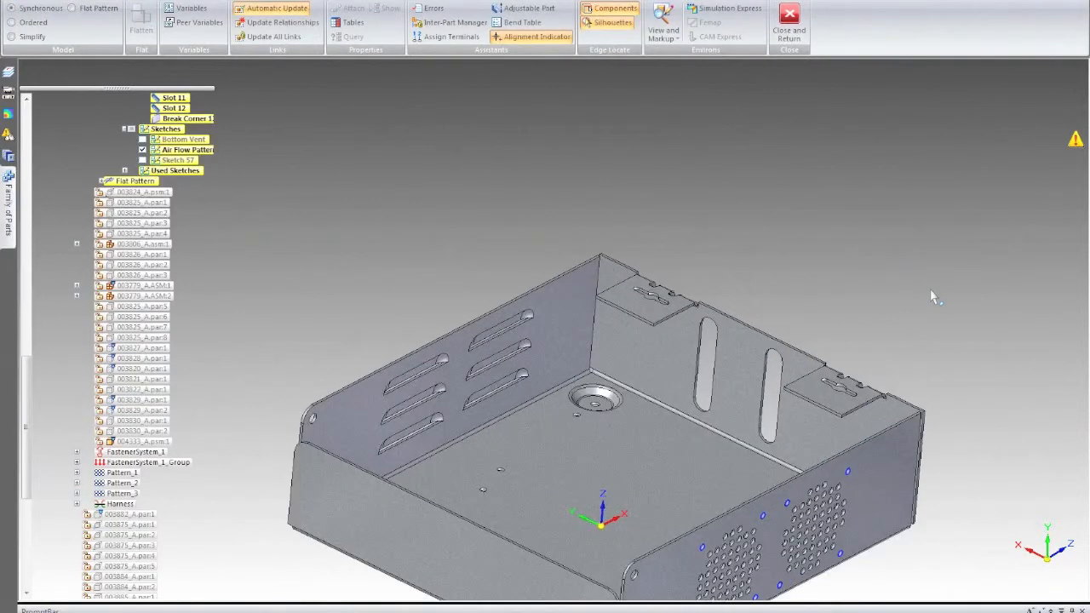
pyautogui.scroll(3, 932, 295)
pyautogui.click(351, 337)
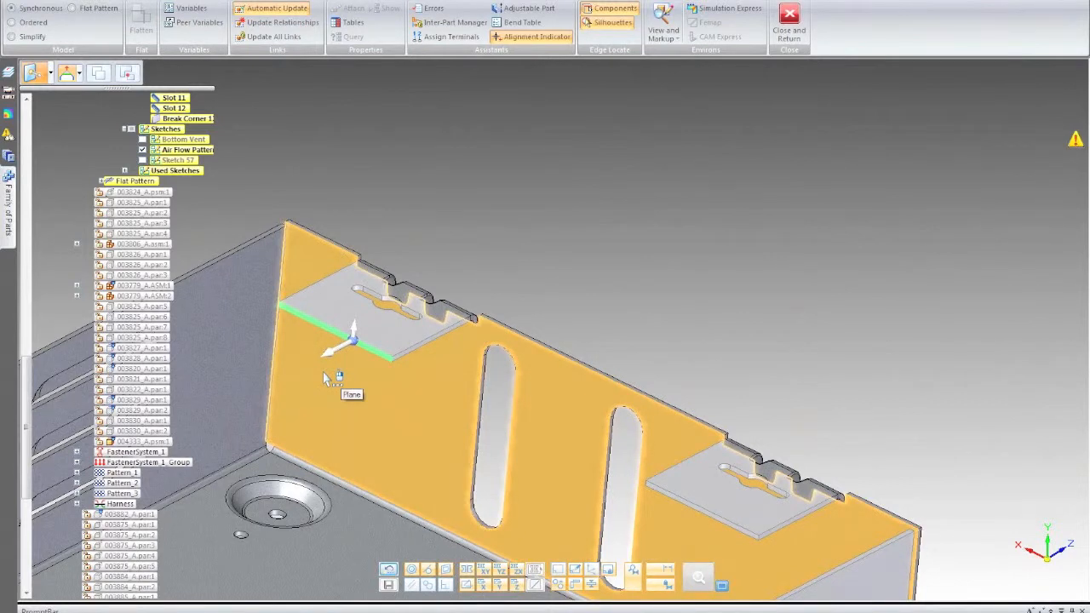
pyautogui.press('Escape')
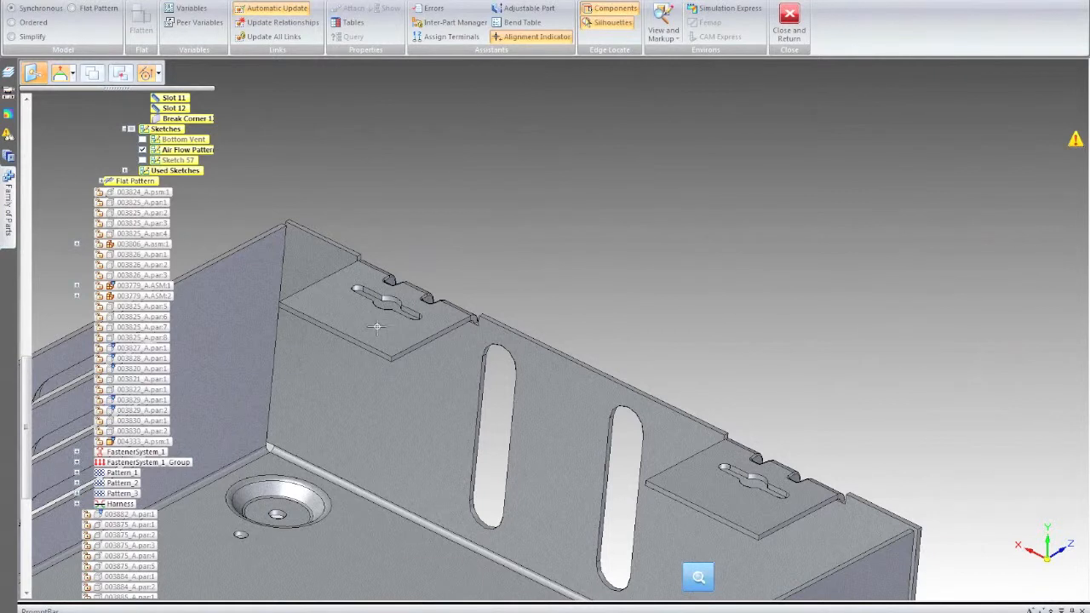
pyautogui.click(377, 326)
pyautogui.write('10')
pyautogui.press('Return')
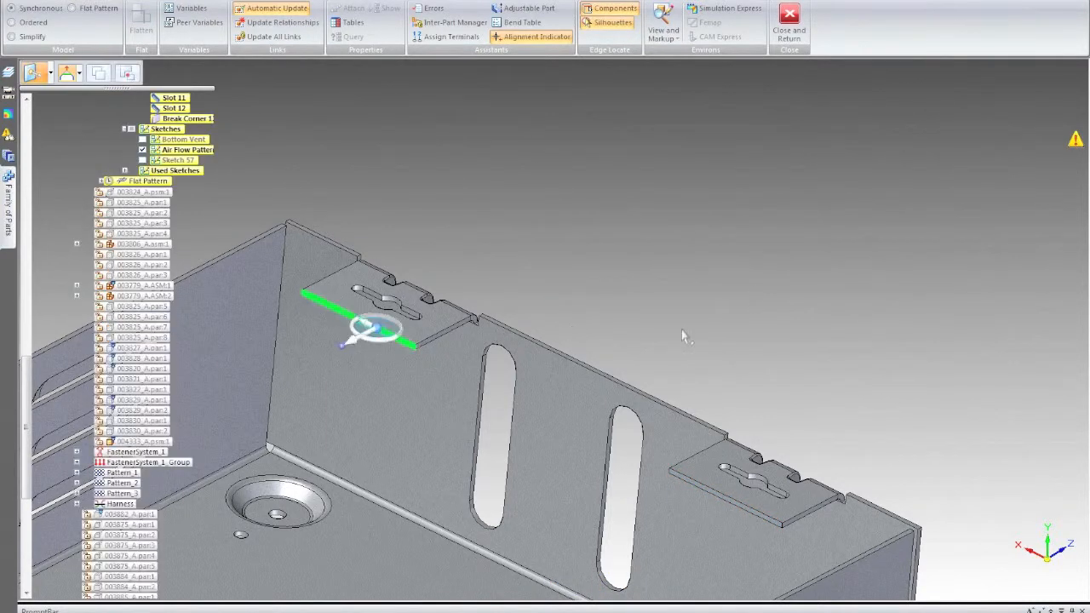
# Update the enclosure's Flat Pattern for the shortened mounting tabs
pyautogui.scroll(-2, 752, 294)
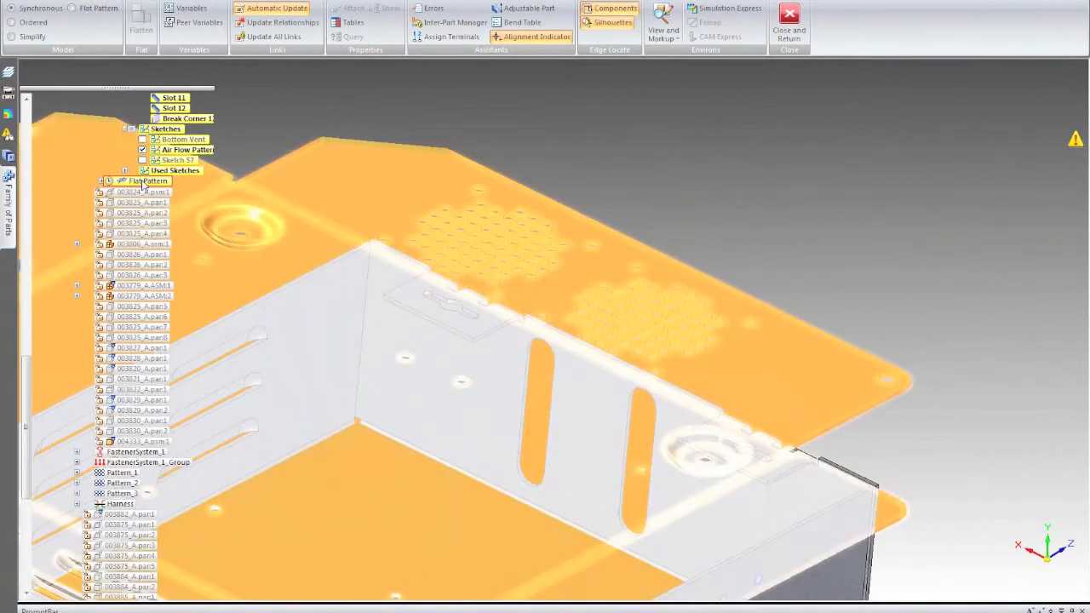
pyautogui.click(143, 182)
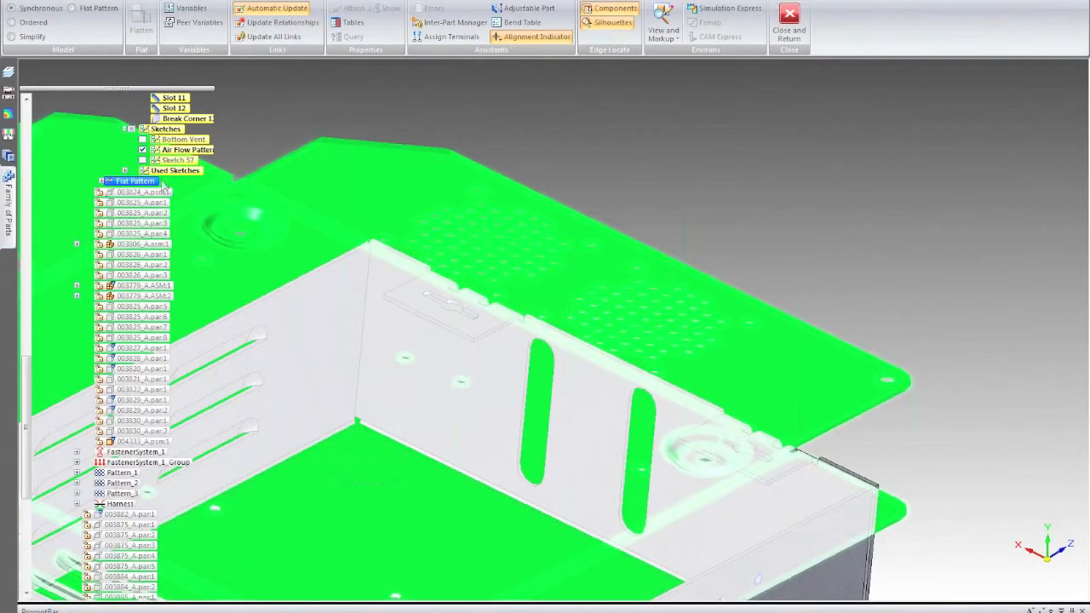
# Display the enclosure's flat pattern to examine the unfolded sheet and return to the folded synchronous model
pyautogui.click(754, 149)
pyautogui.scroll(-5, 764, 156)
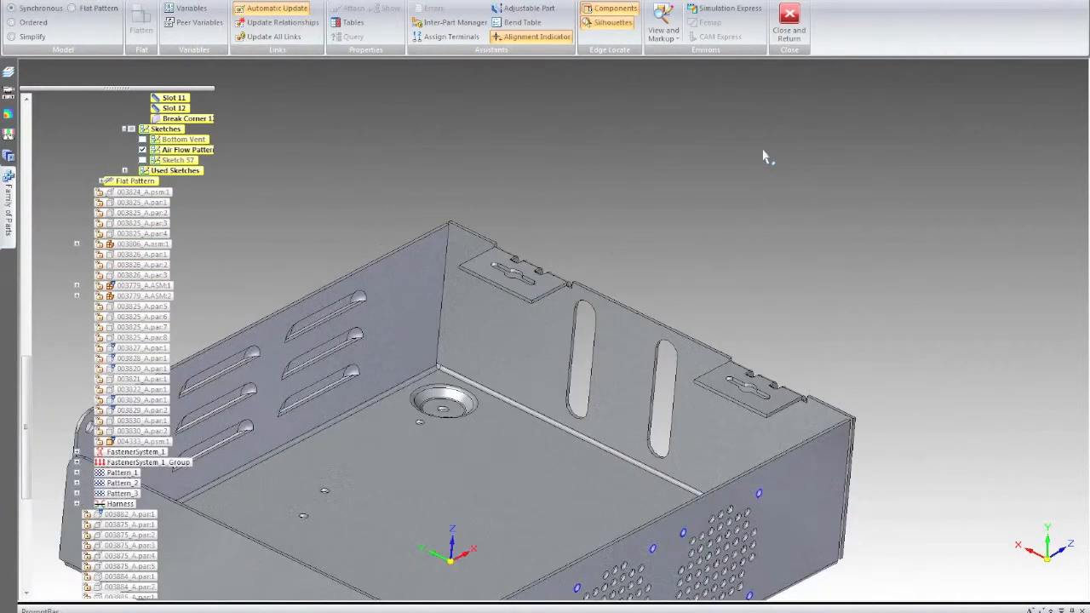
pyautogui.click(134, 182)
pyautogui.click(92, 7)
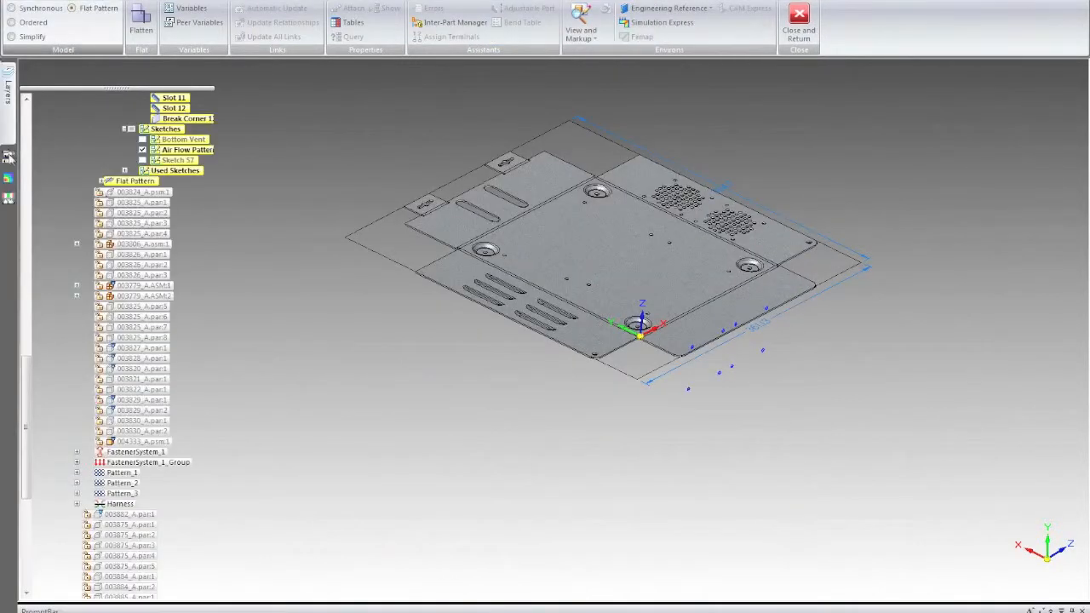
pyautogui.click(9, 198)
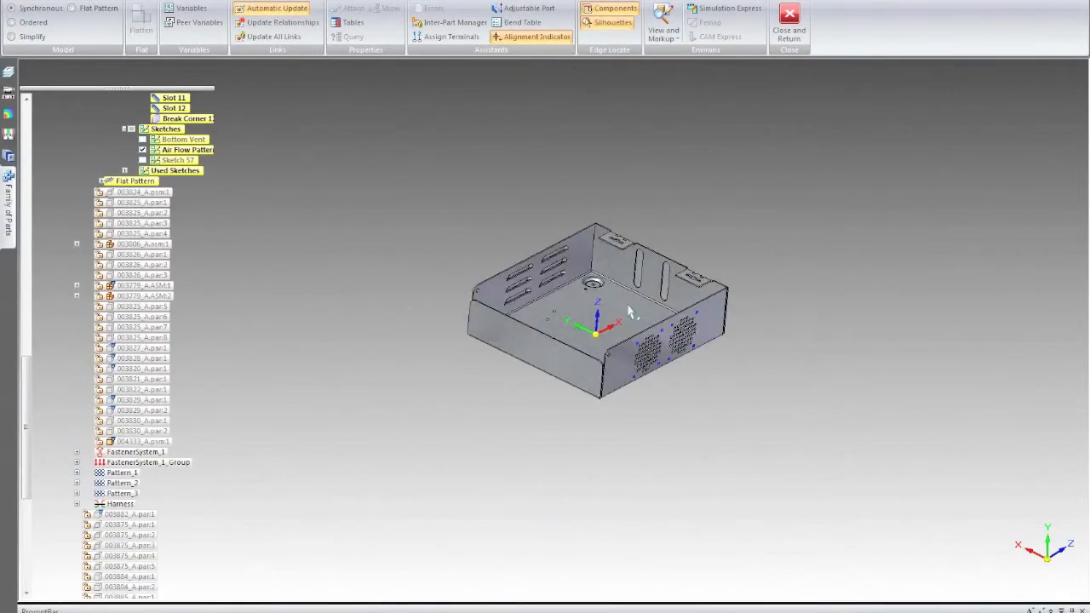
# Hide the part's sketches and open the Bend Table, placing it clear of the folded enclosure
pyautogui.scroll(2, 629, 312)
pyautogui.click(143, 149)
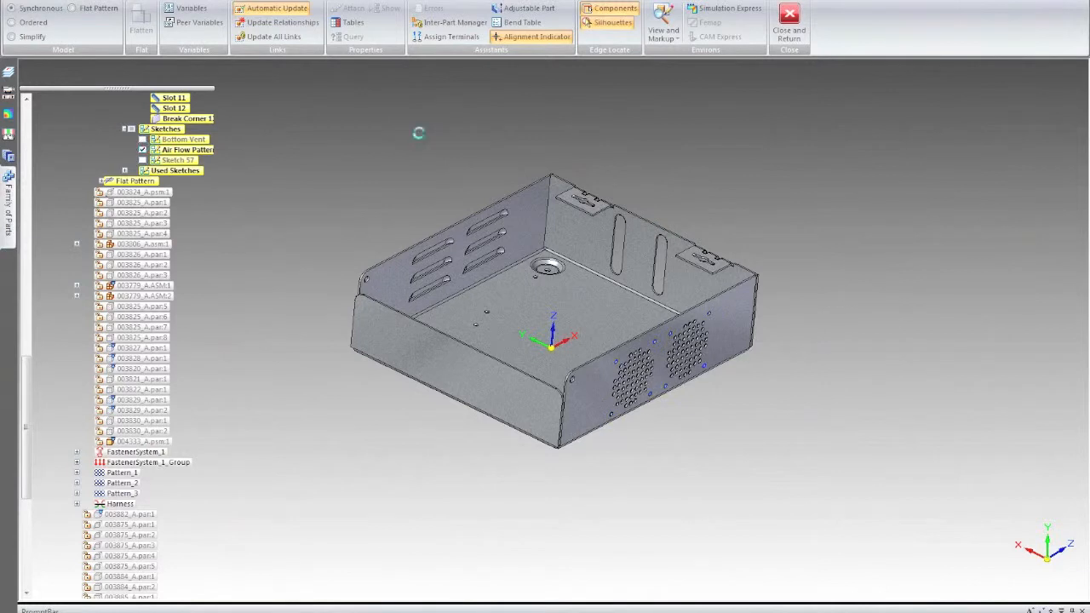
pyautogui.click(521, 22)
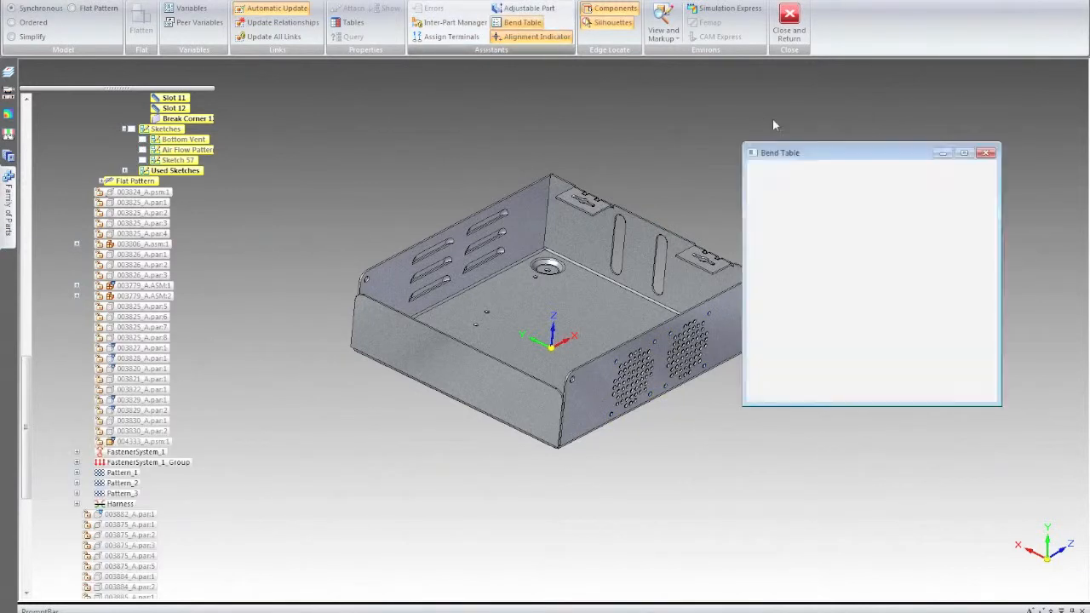
pyautogui.moveTo(856, 159); pyautogui.dragTo(913, 132)
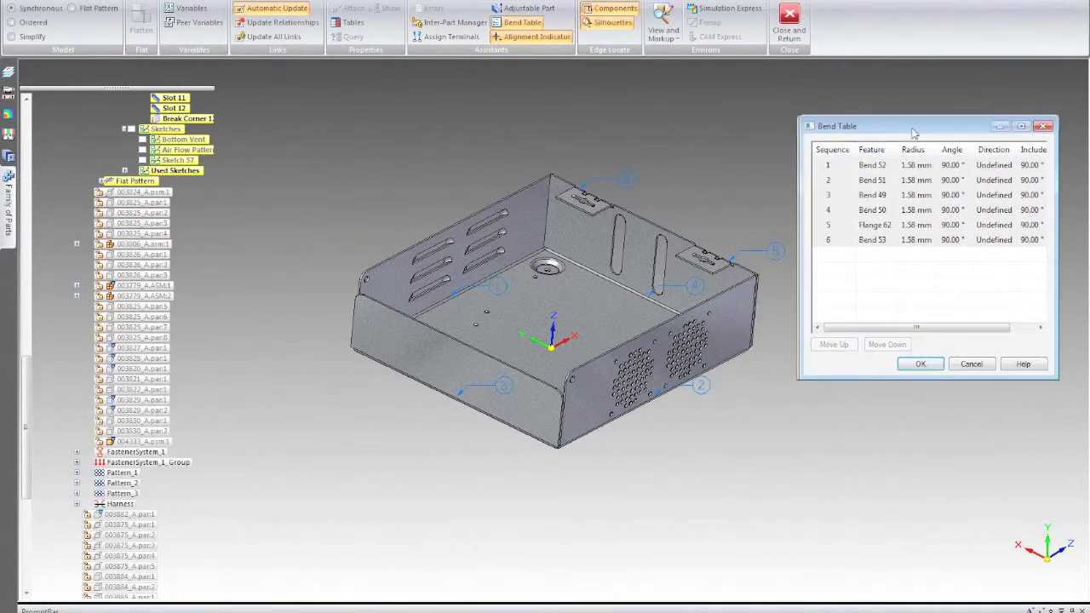
pyautogui.scroll(1, 667, 270)
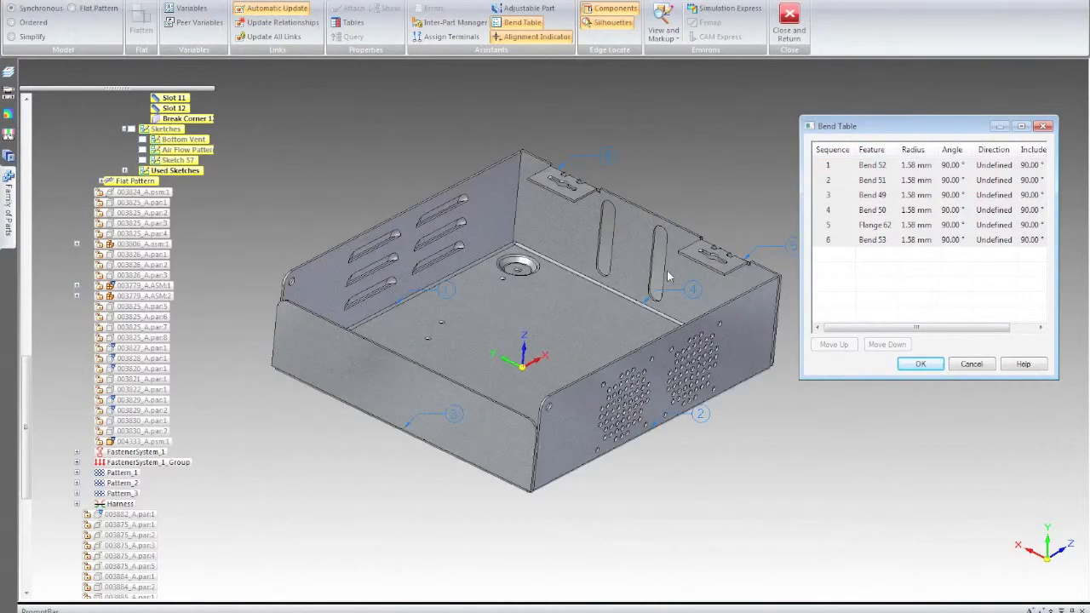
pyautogui.scroll(1, 667, 270)
pyautogui.scroll(-2, 698, 270)
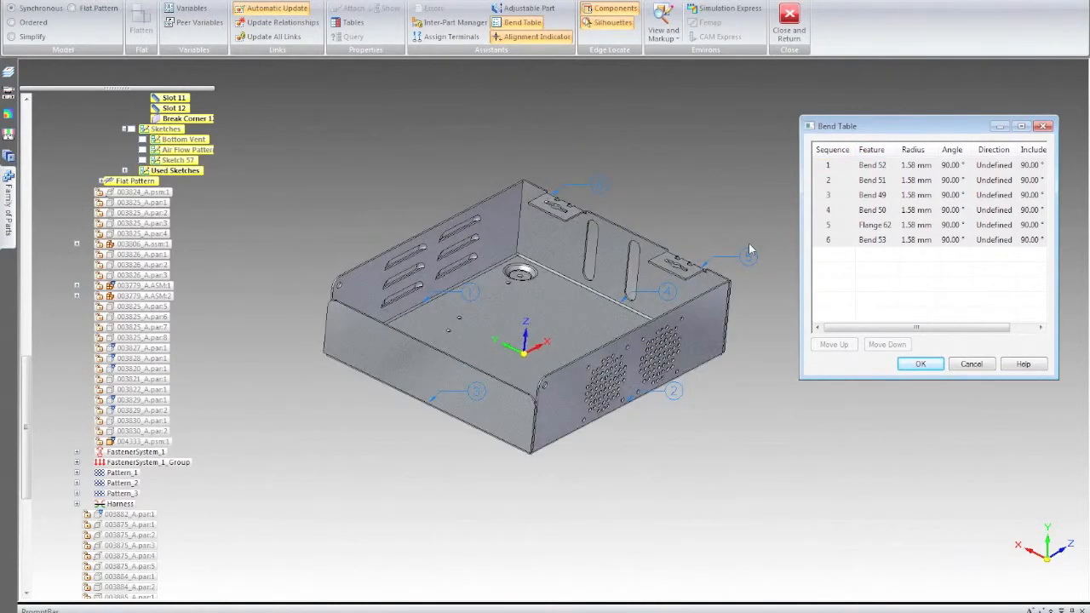
pyautogui.scroll(1, 749, 250)
# Move the balloons of bends 3 and 2 off the enclosure into the empty space below their edges
pyautogui.click(401, 308)
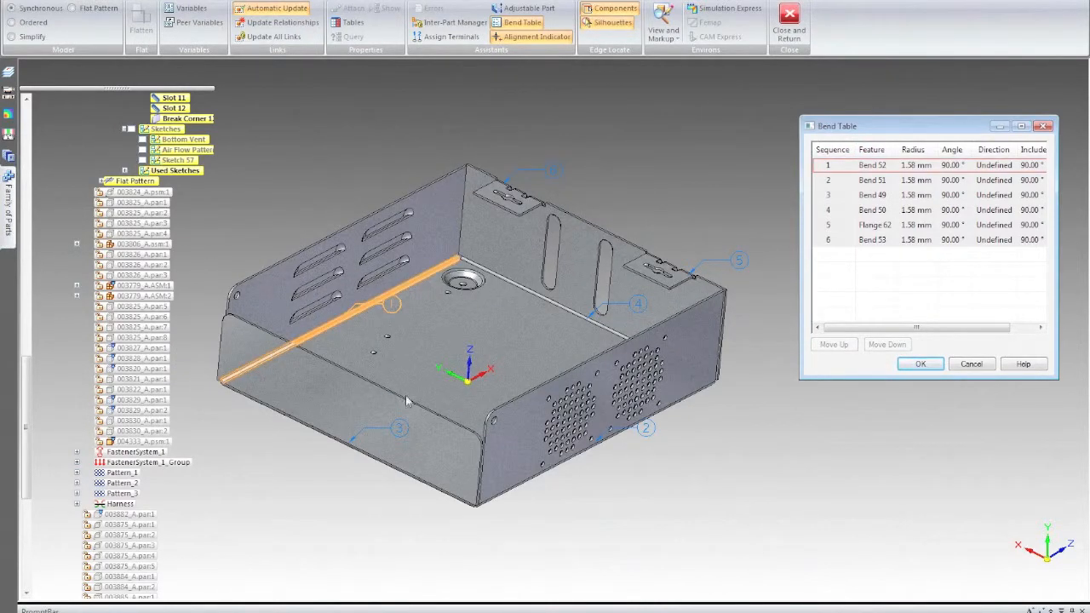
pyautogui.click(398, 428)
pyautogui.moveTo(310, 494); pyautogui.dragTo(309, 496)
pyautogui.moveTo(651, 433); pyautogui.dragTo(709, 510)
pyautogui.moveTo(642, 301); pyautogui.dragTo(649, 435)
pyautogui.moveTo(680, 474); pyautogui.dragTo(691, 501)
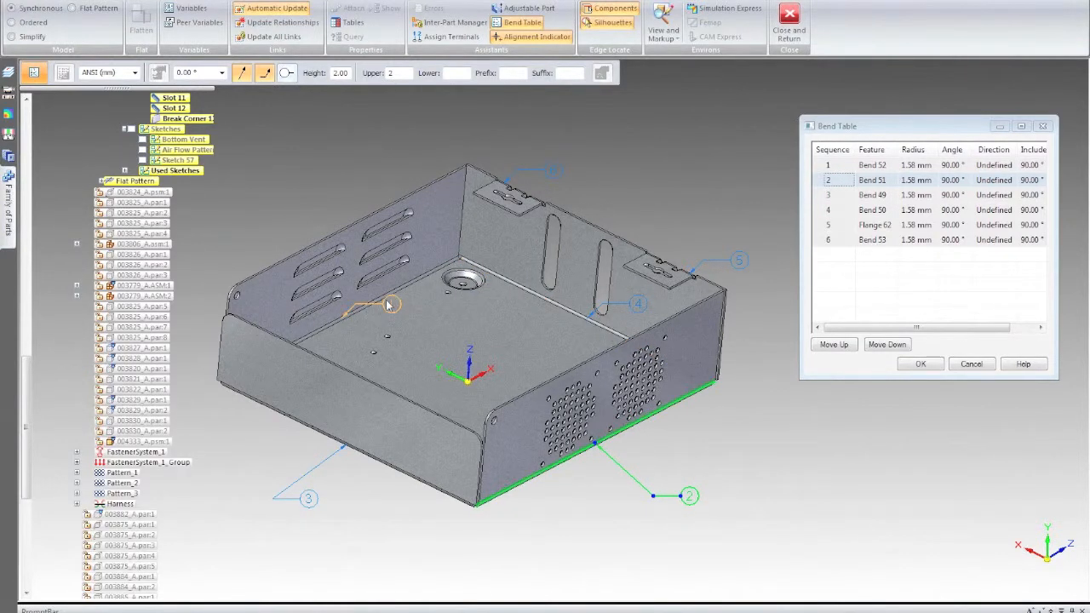
# Move Flange 62 up to sequence 1 in the bend order
pyautogui.click(839, 226)
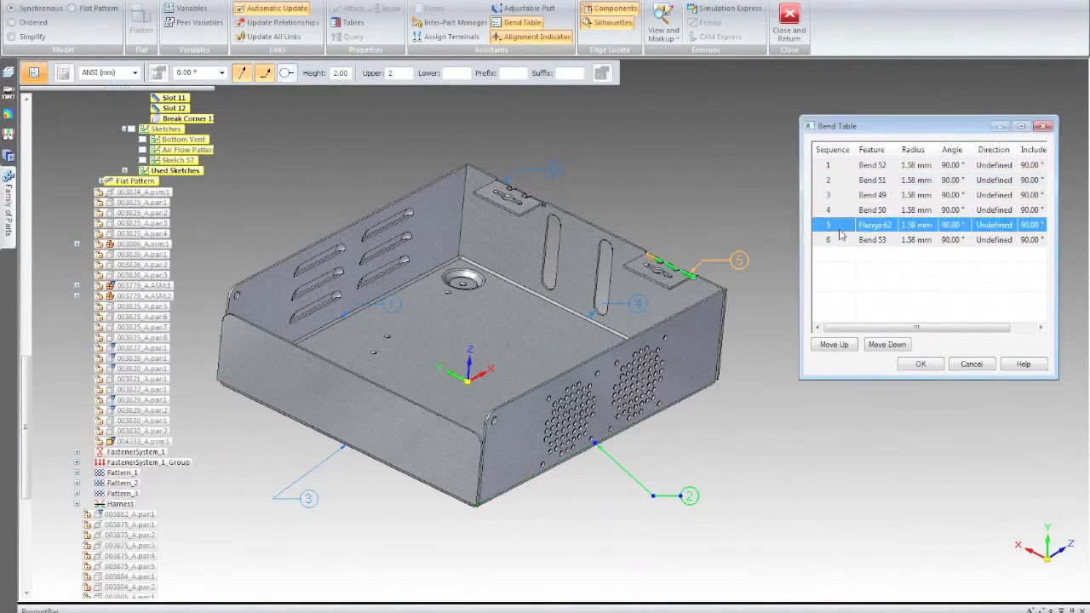
pyautogui.click(834, 345)
pyautogui.click(835, 345)
pyautogui.click(834, 345)
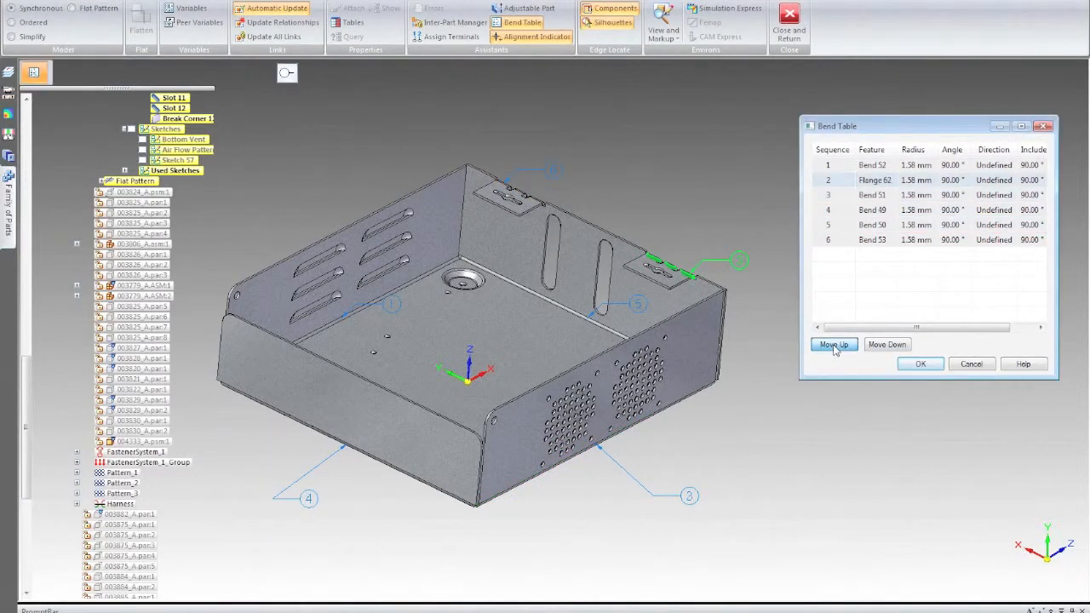
pyautogui.click(833, 345)
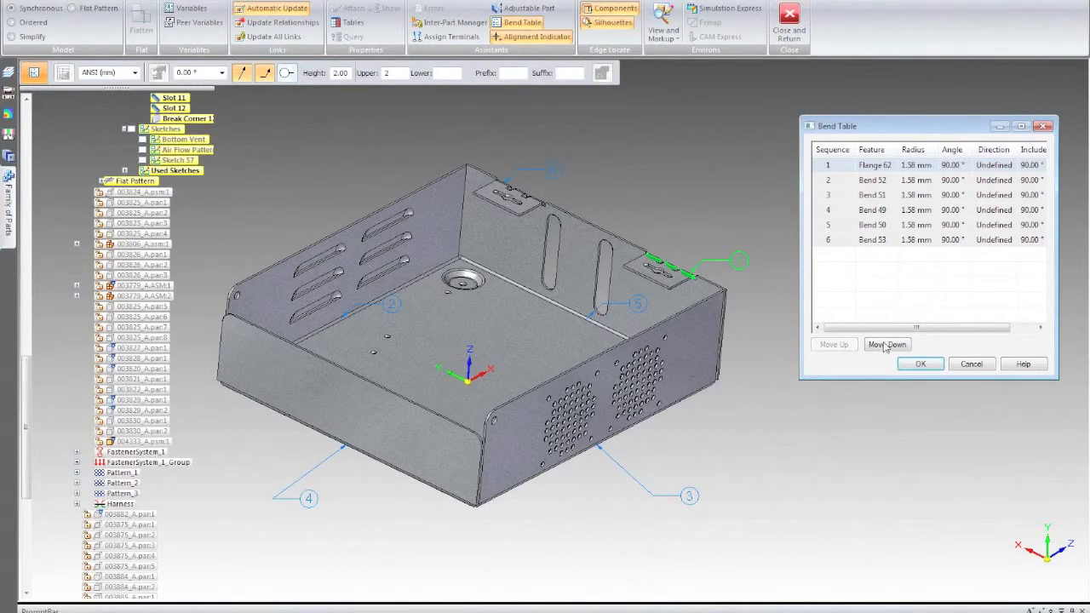
# Move Bend 53 up to sequence 2, directly after Flange 62
pyautogui.click(833, 242)
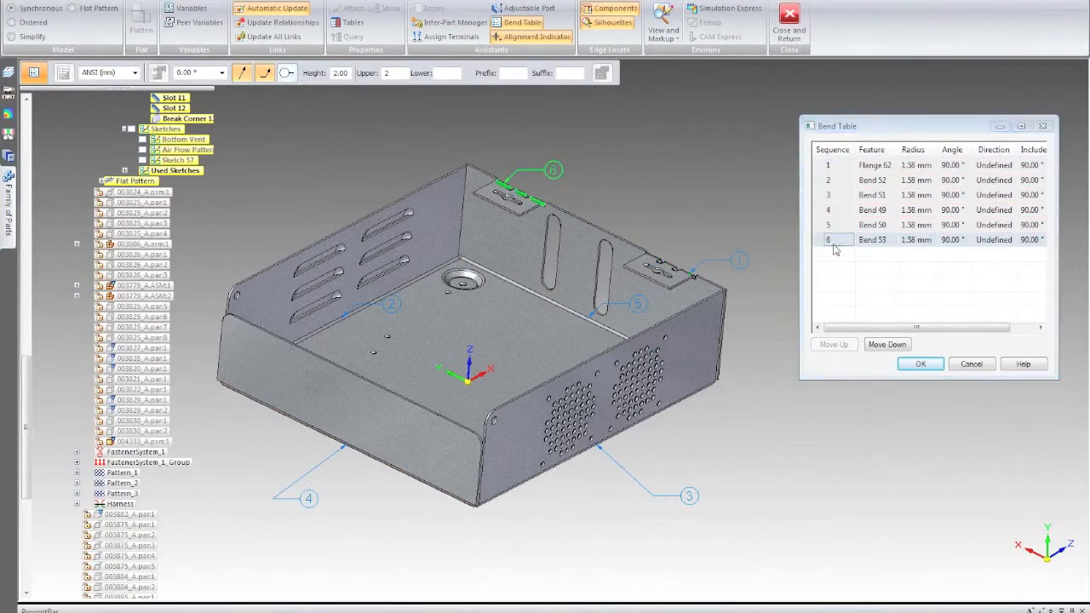
pyautogui.click(833, 345)
pyautogui.click(834, 345)
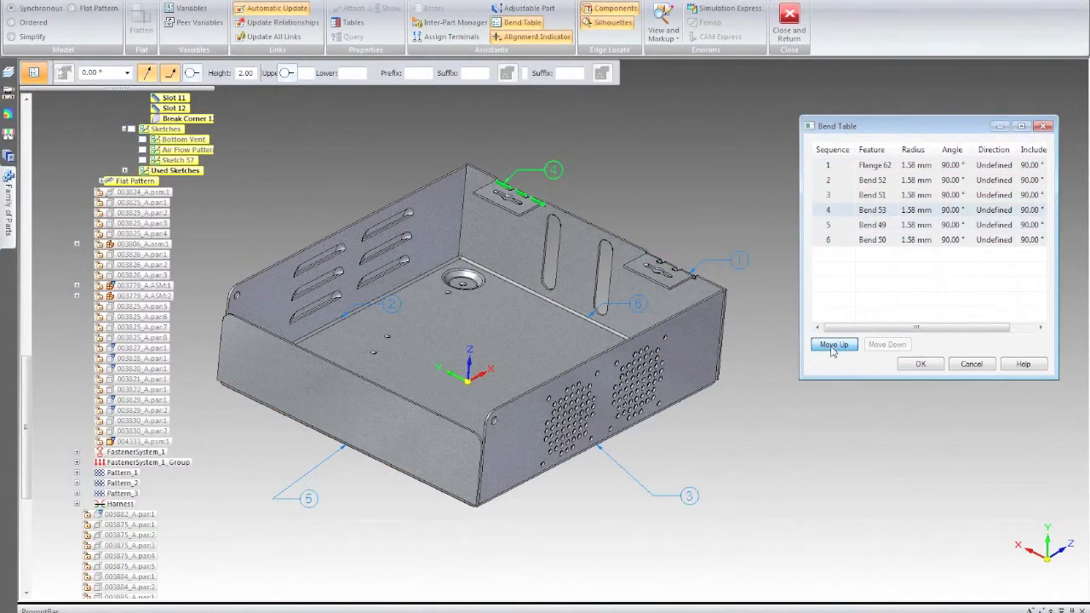
pyautogui.click(834, 345)
pyautogui.click(834, 345)
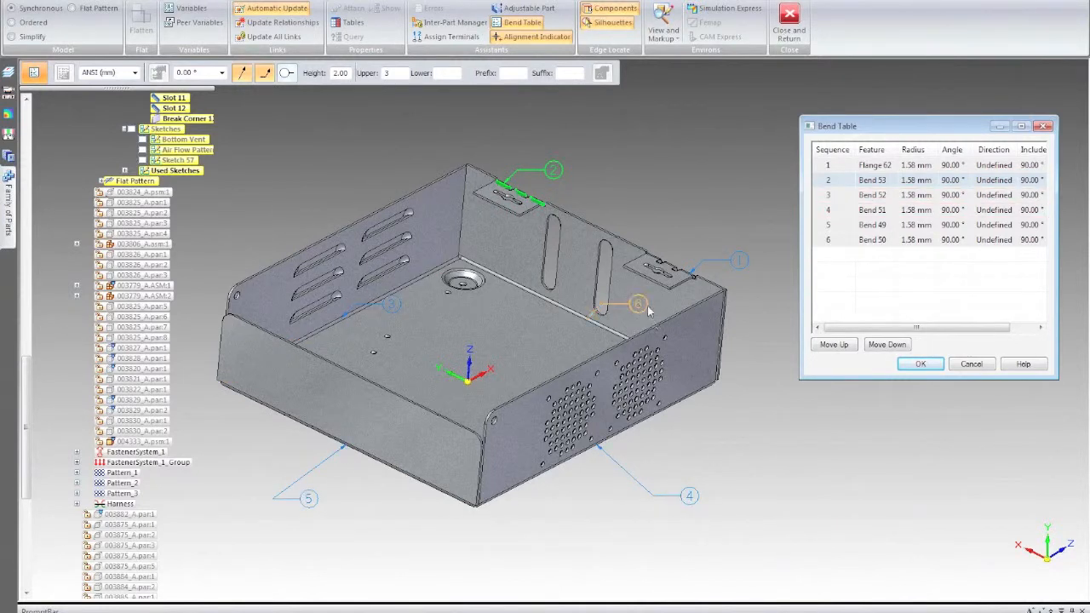
# Move Bend 50, along the inner edge of the wall with two long slots, up to sequence 3
pyautogui.click(841, 241)
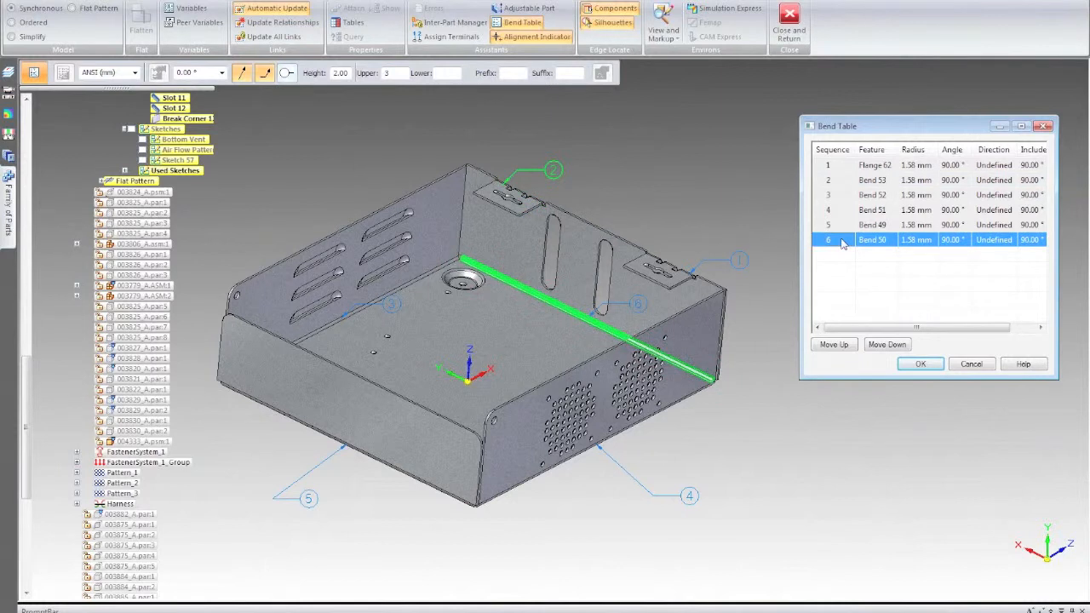
pyautogui.click(834, 345)
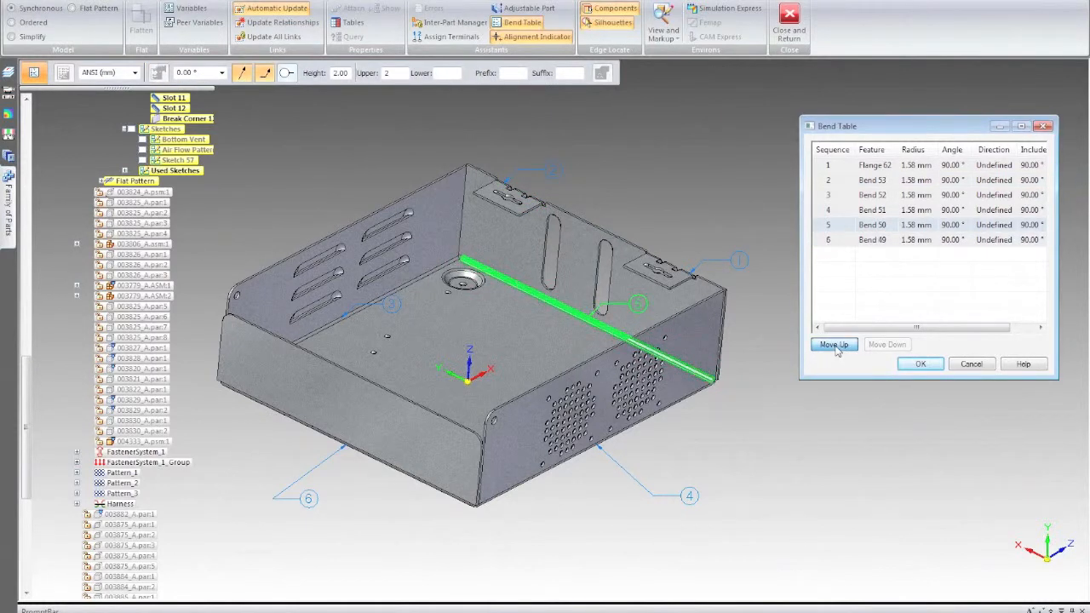
pyautogui.click(834, 345)
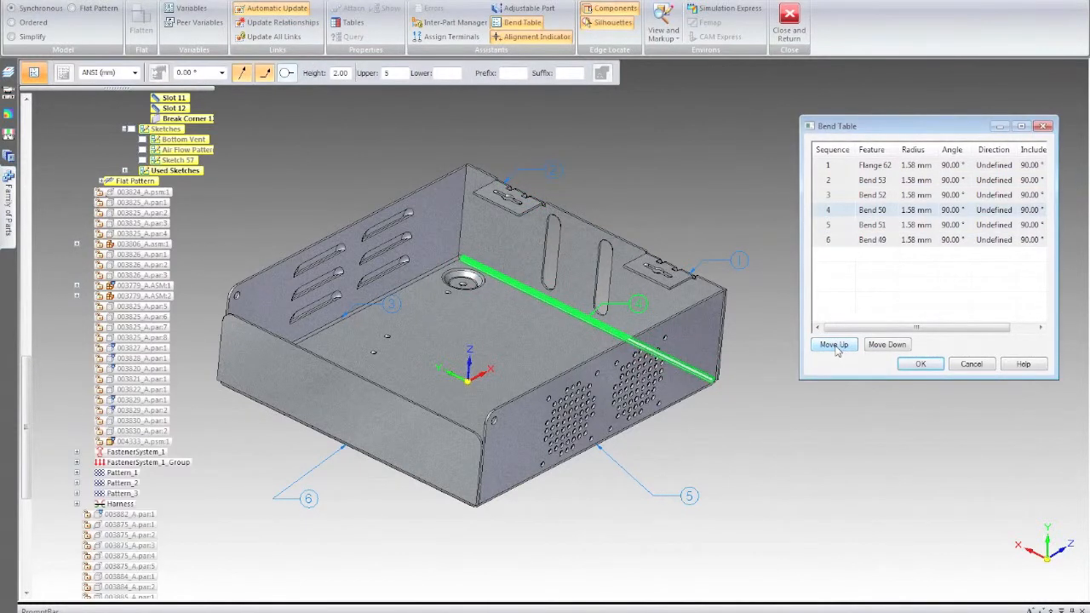
pyautogui.click(835, 346)
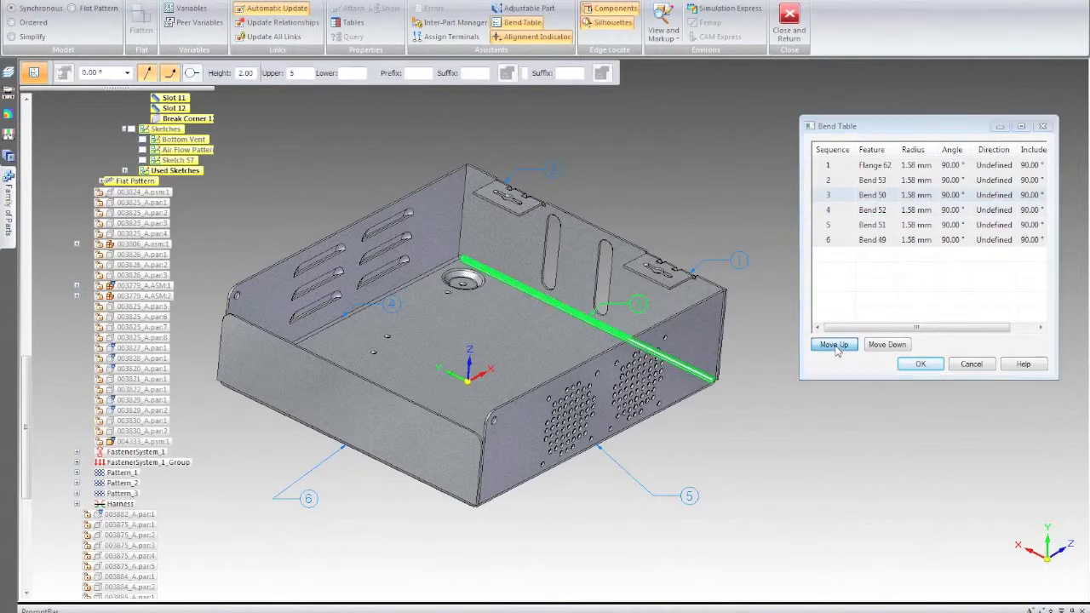
pyautogui.click(637, 300)
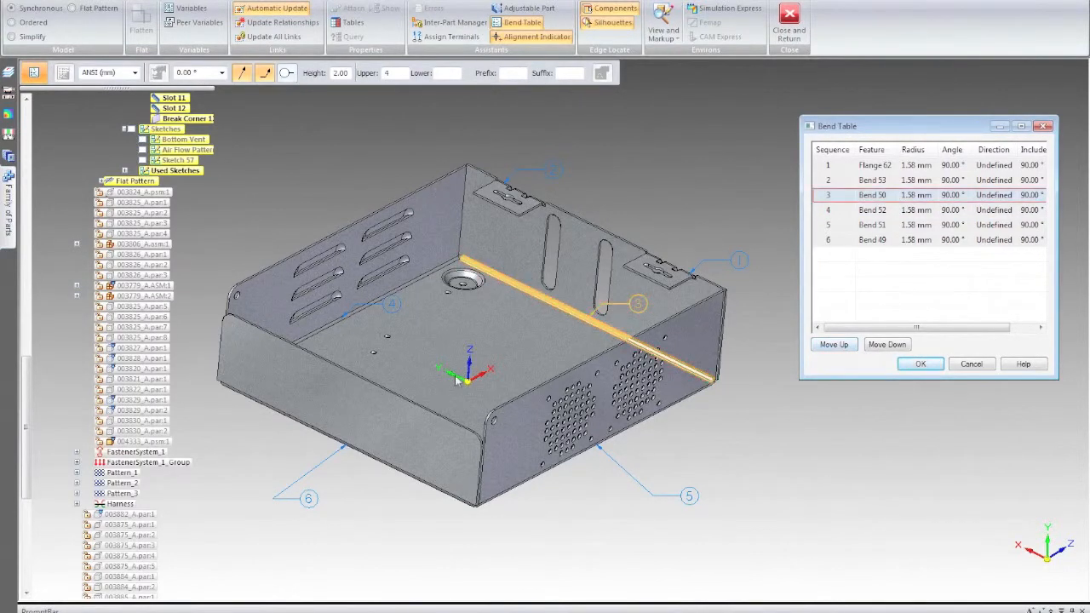
# Move Bend 49 up to sequence 4 and accept the reordered bend table
pyautogui.click(831, 241)
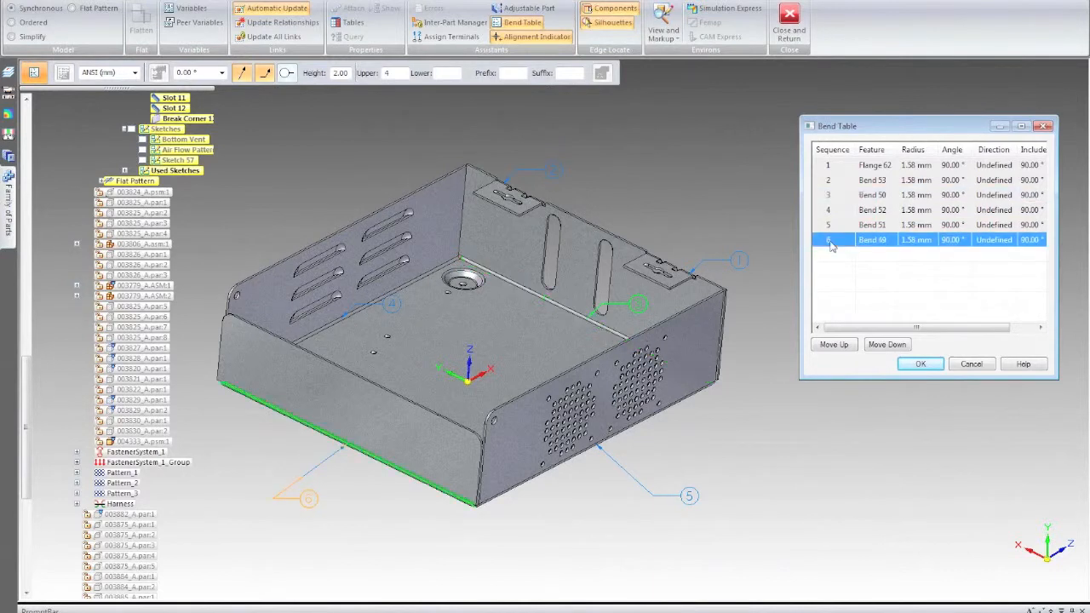
pyautogui.click(835, 345)
pyautogui.click(834, 345)
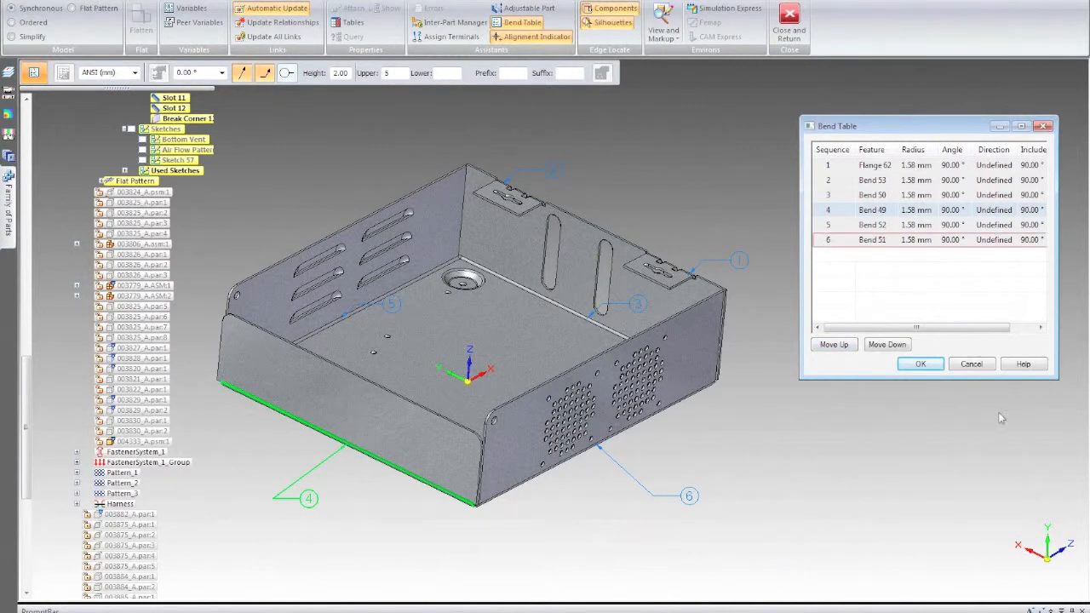
pyautogui.click(922, 364)
pyautogui.click(922, 364)
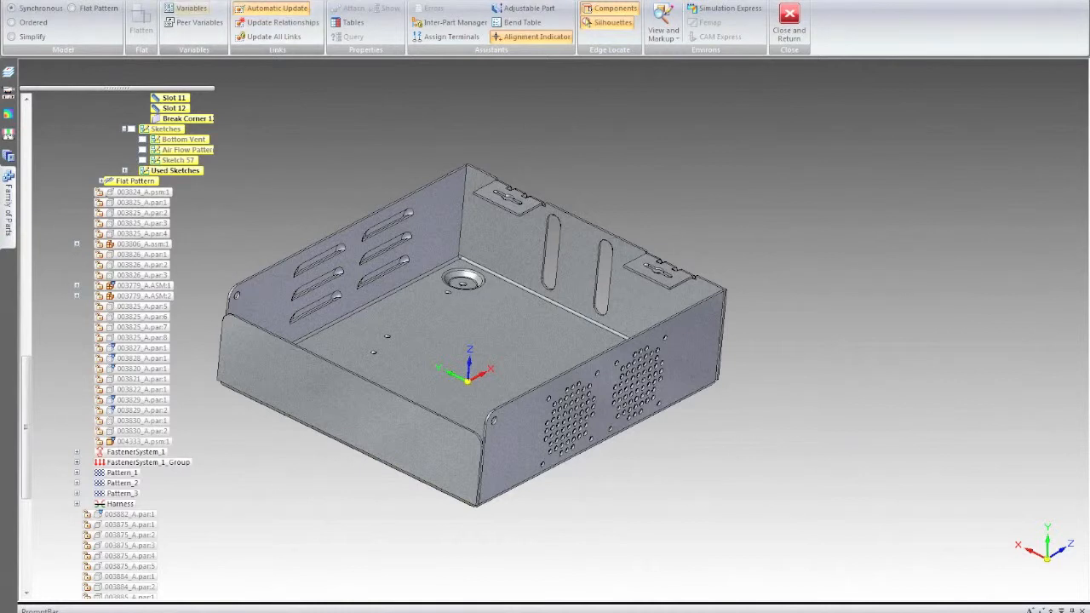
# Create a drawing of the part from the template iso draft.dft with the Drawing View Creation Wizard enabled
pyautogui.click(12, 10)
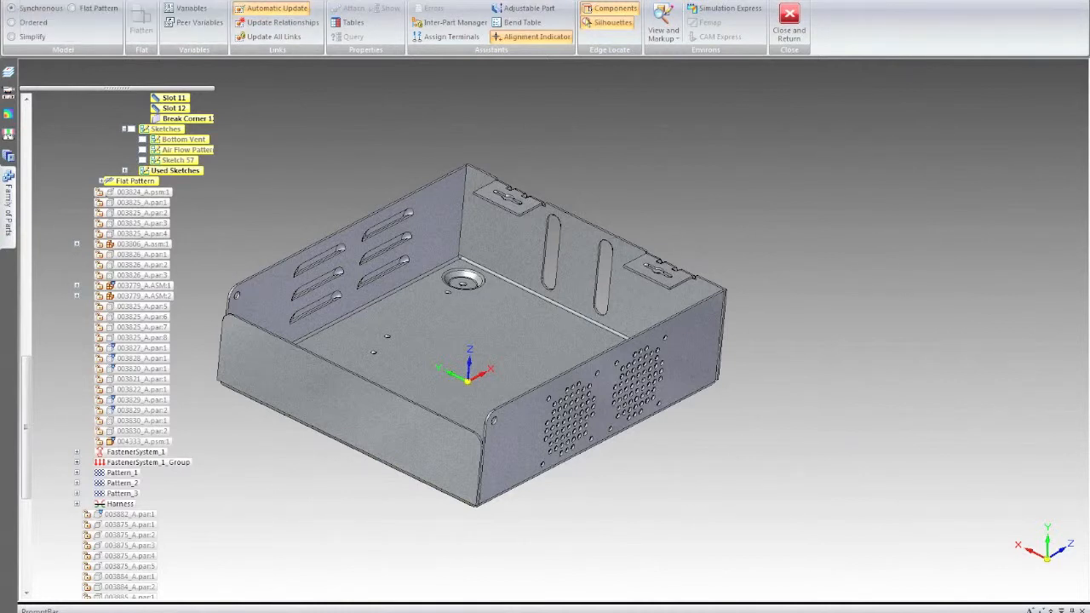
pyautogui.moveTo(92, 8)
pyautogui.click(196, 153)
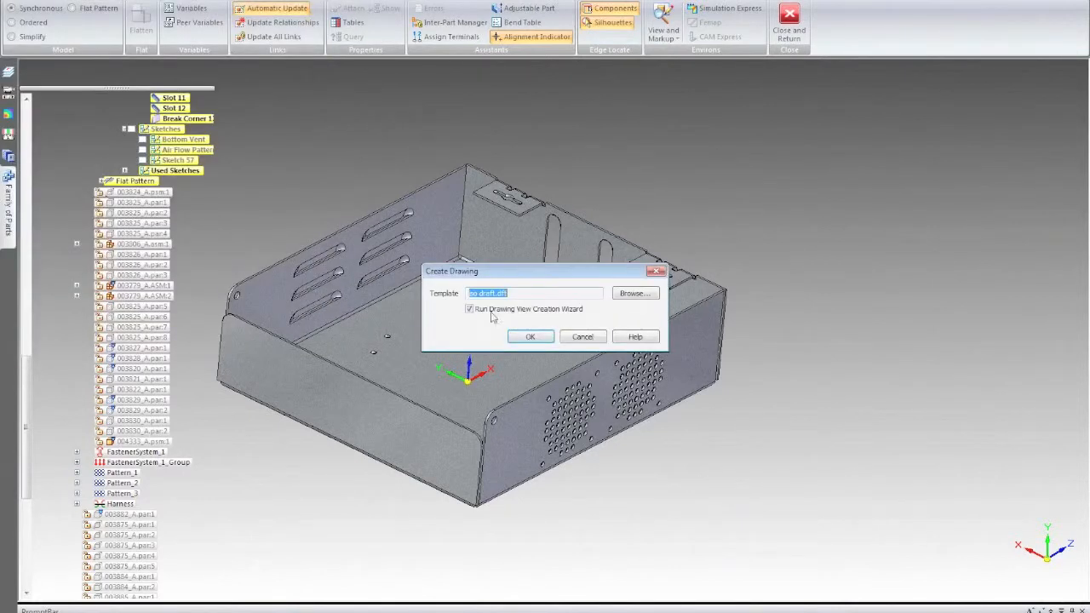
pyautogui.click(540, 338)
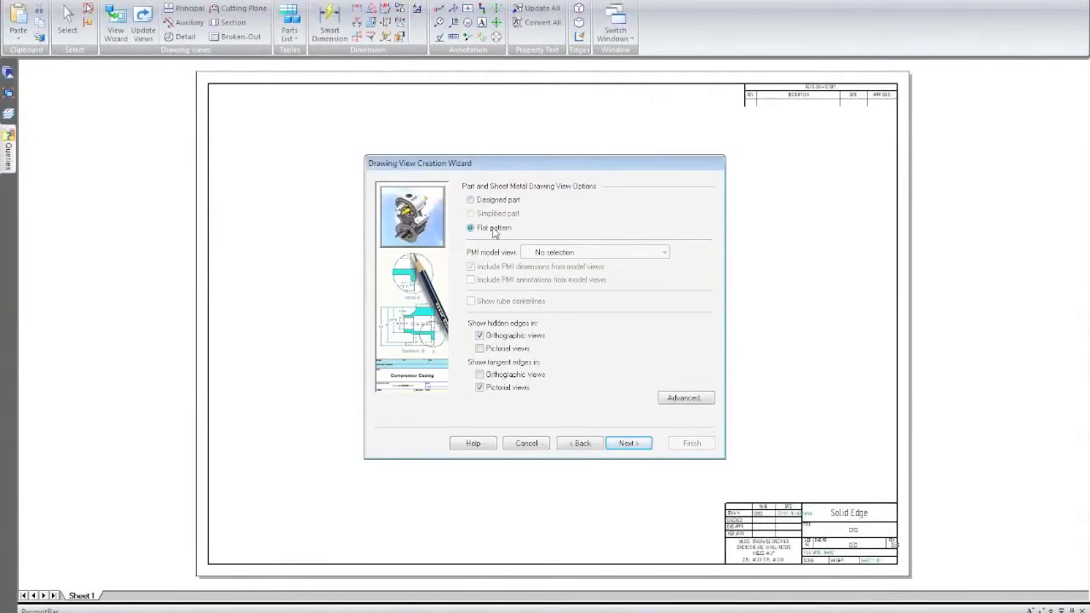
# Try to set up a flat pattern drawing view with a custom top orientation, X pointing right and Y up
pyautogui.click(645, 445)
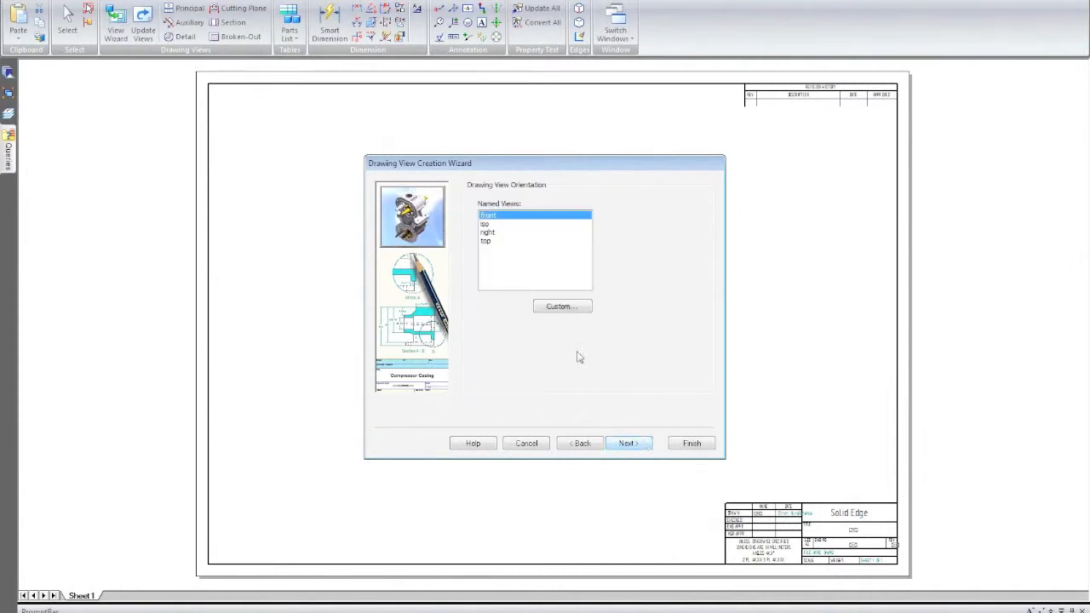
pyautogui.click(486, 241)
pyautogui.click(560, 305)
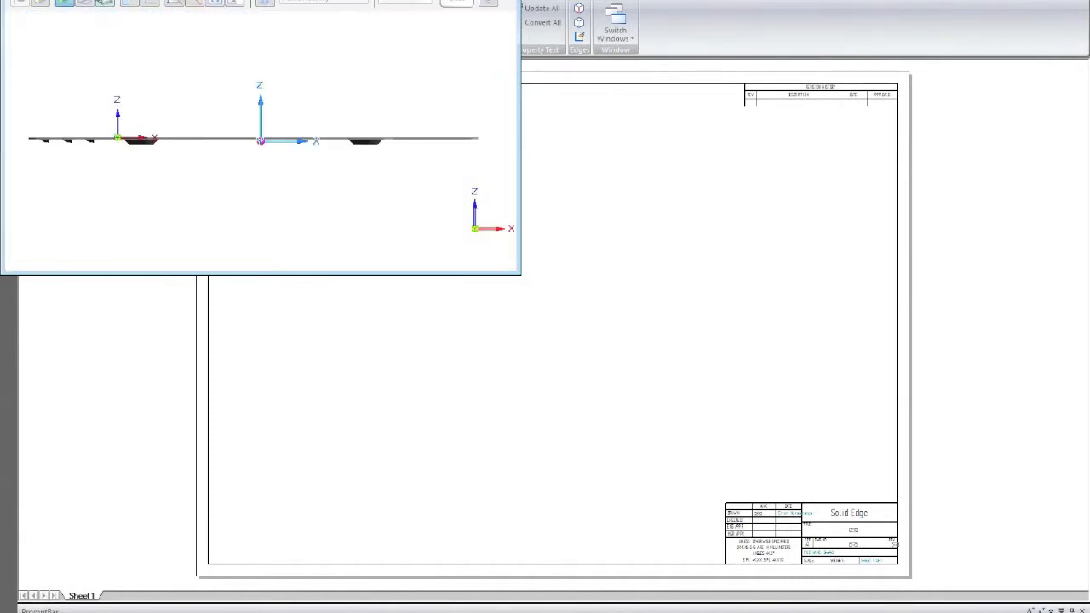
pyautogui.click(105, 2)
pyautogui.click(597, 174)
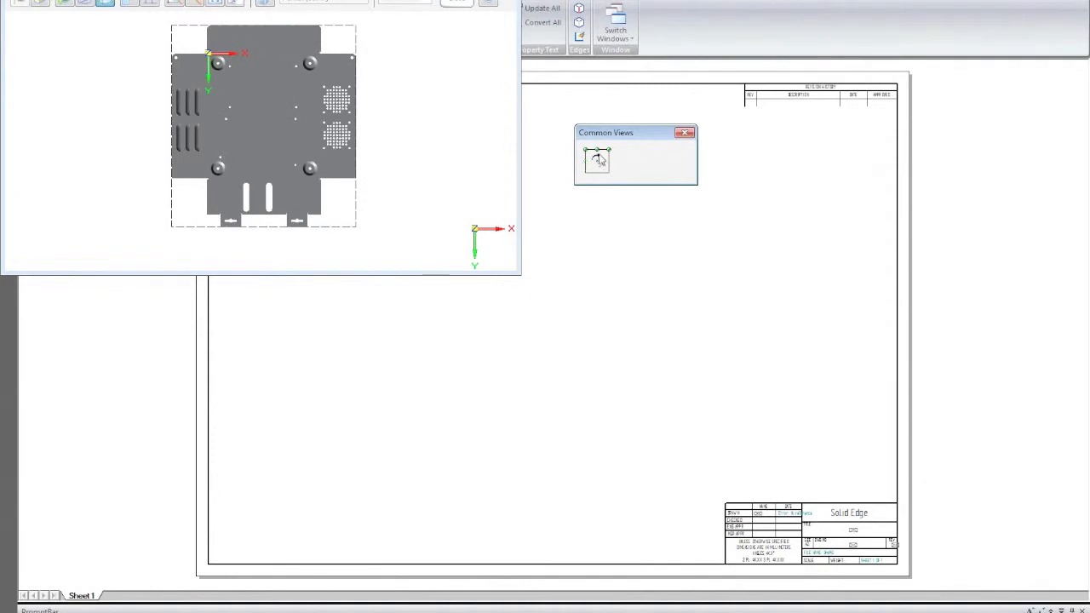
pyautogui.click(599, 158)
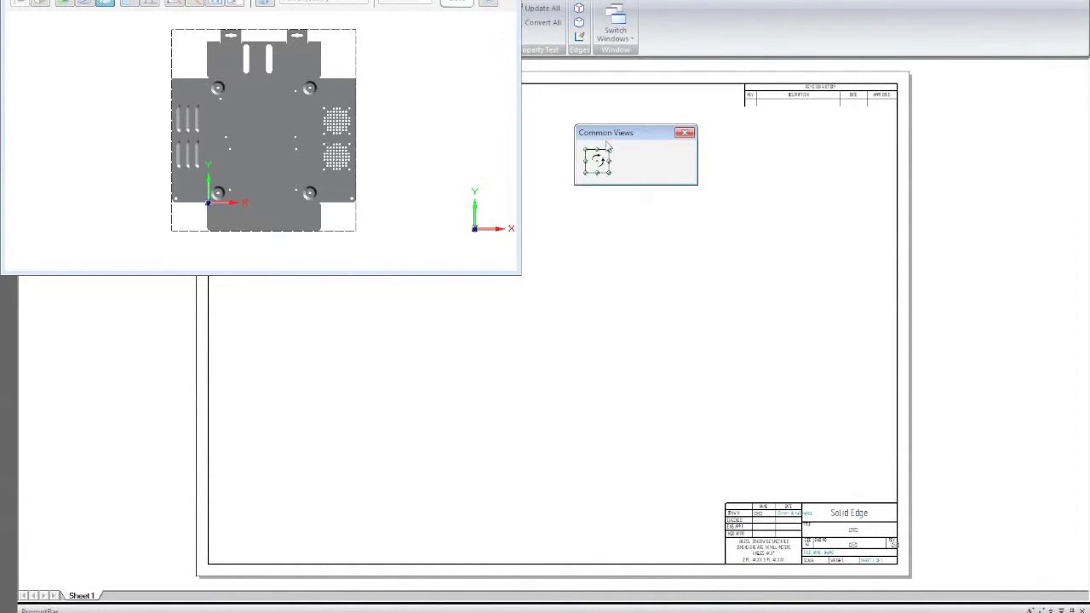
pyautogui.click(460, 2)
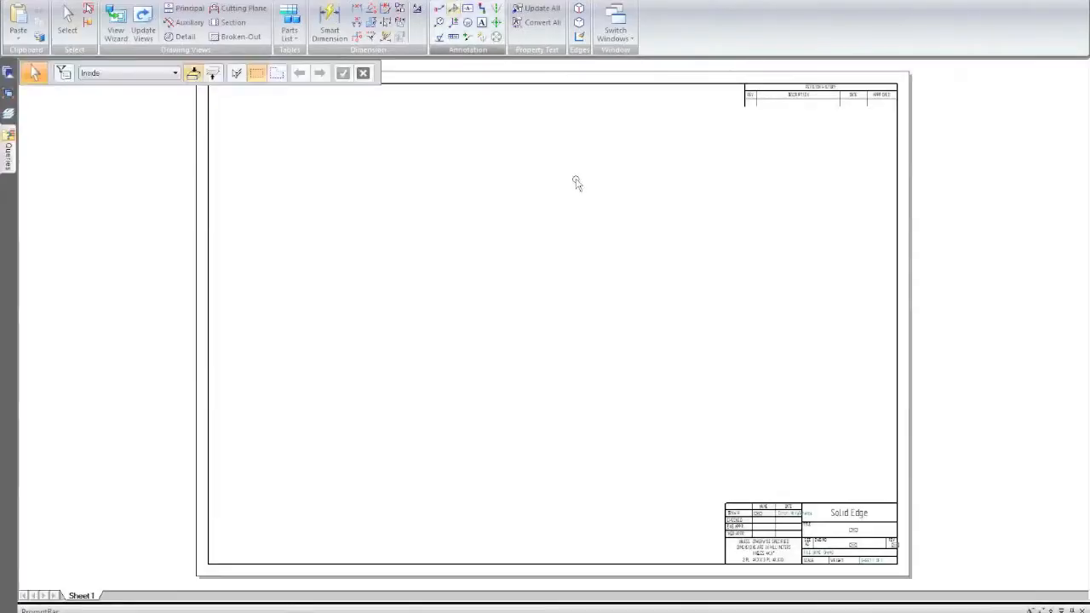
pyautogui.click(116, 25)
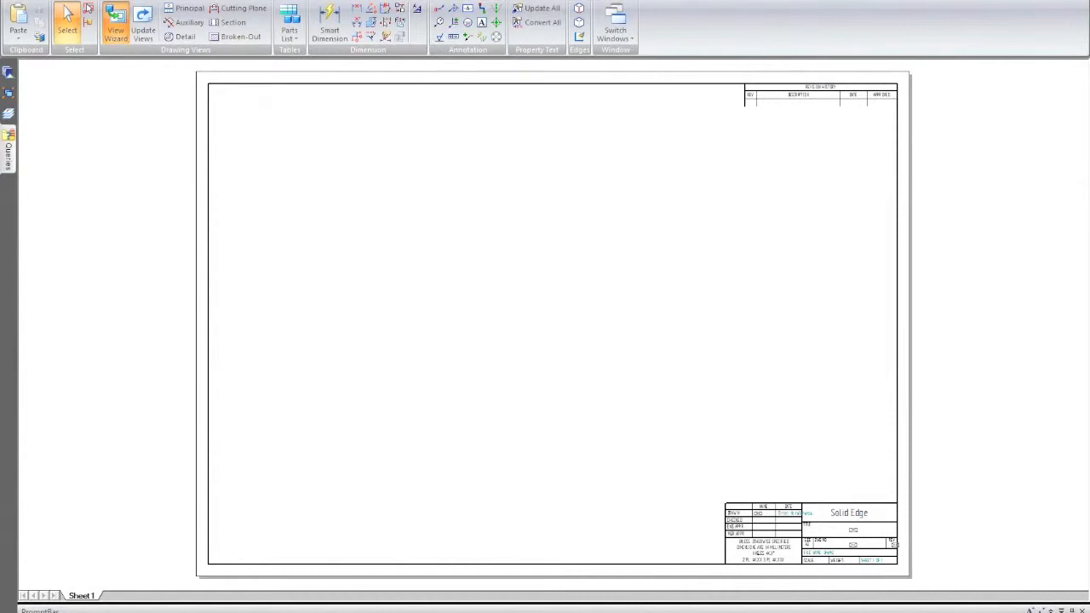
pyautogui.press('Escape')
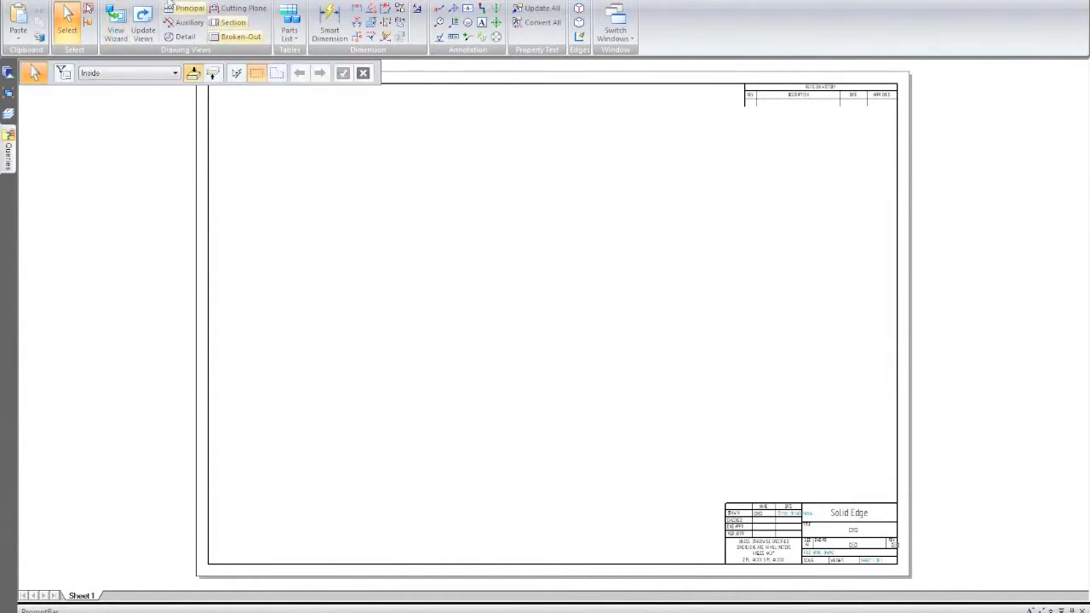
pyautogui.click(115, 24)
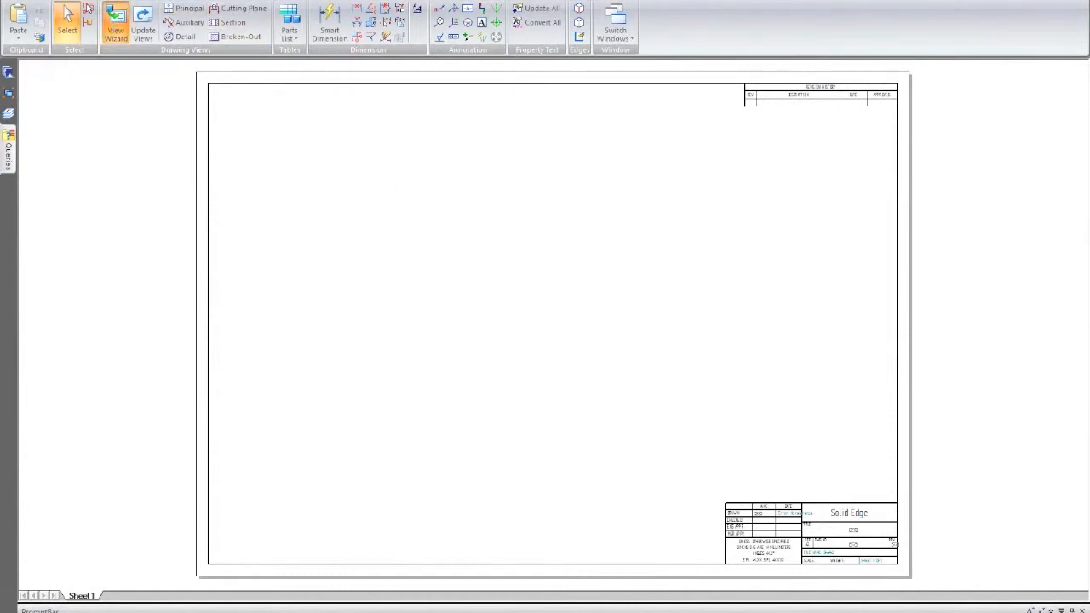
pyautogui.press('Escape')
pyautogui.click(115, 25)
pyautogui.press('Escape')
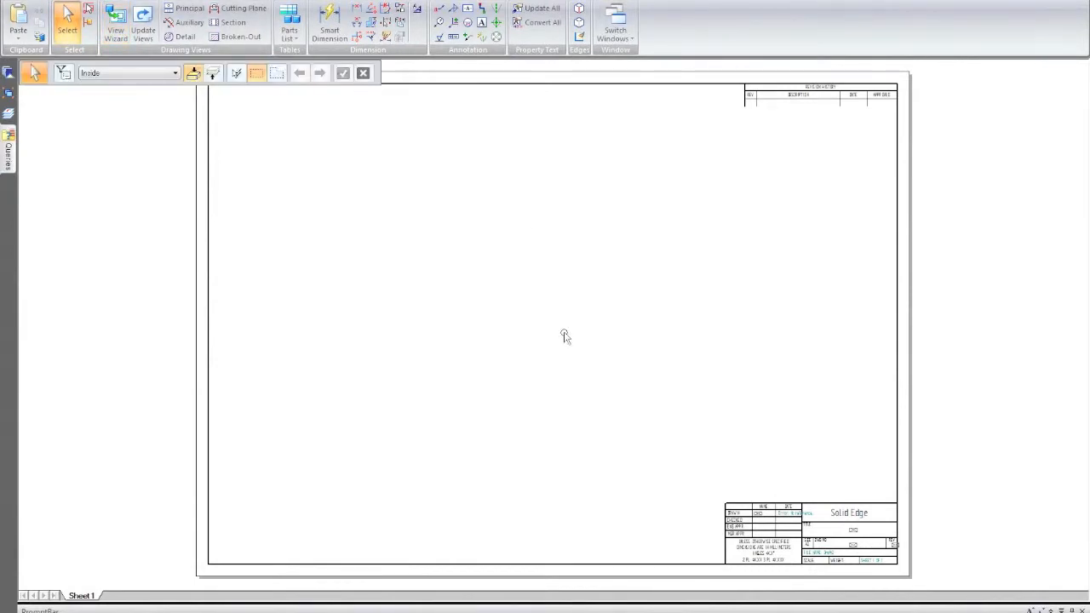
# Close the empty draft without saving it and create a new drawing of the part from the template iso draft.dft
pyautogui.click(1070, 4)
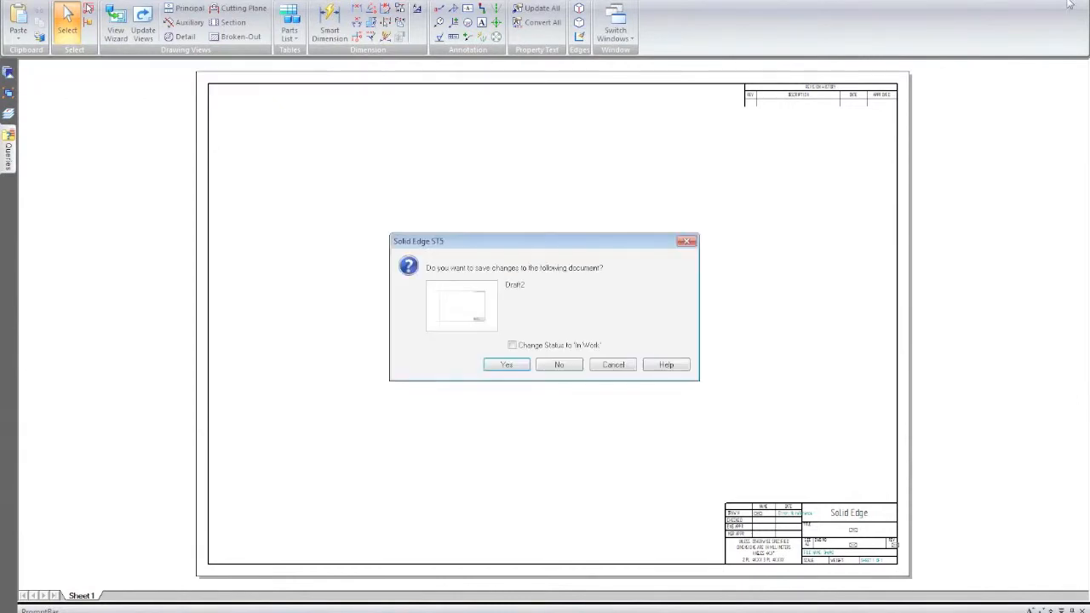
pyautogui.click(562, 365)
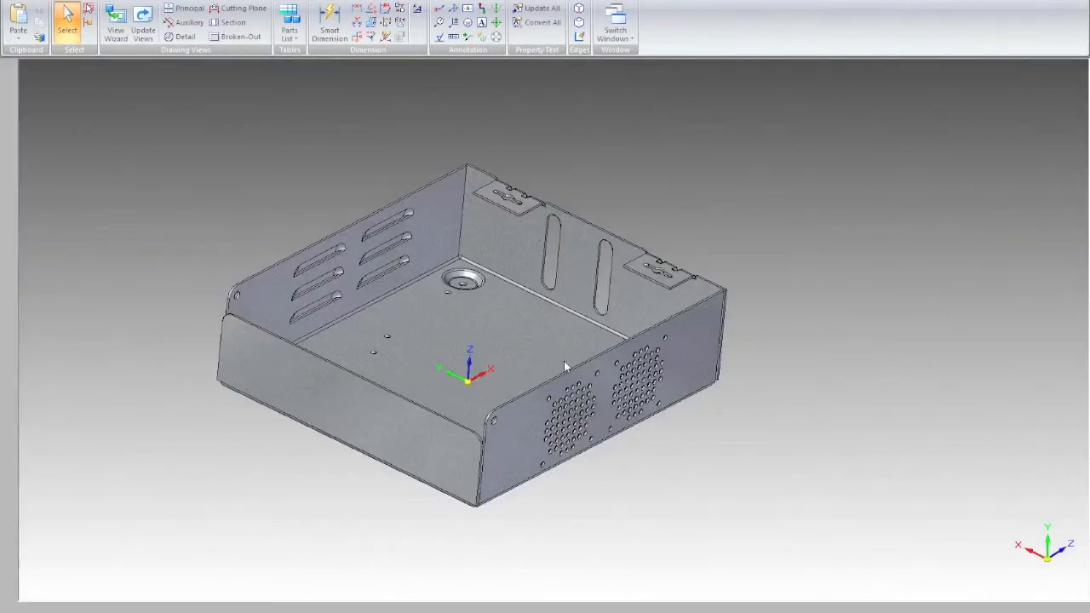
pyautogui.click(16, 3)
pyautogui.moveTo(97, 13)
pyautogui.click(419, 120)
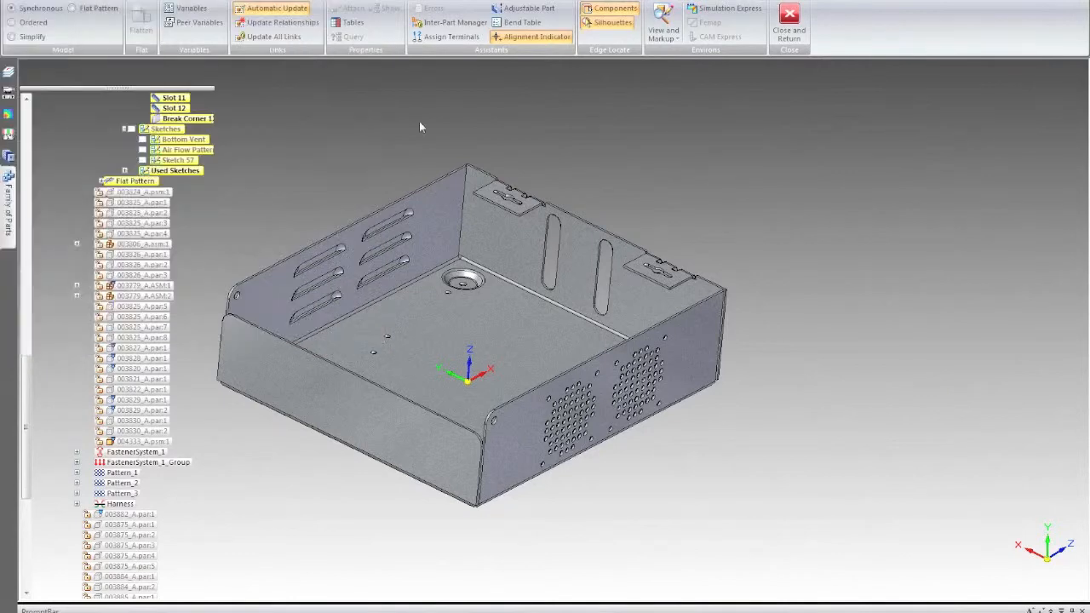
pyautogui.click(530, 337)
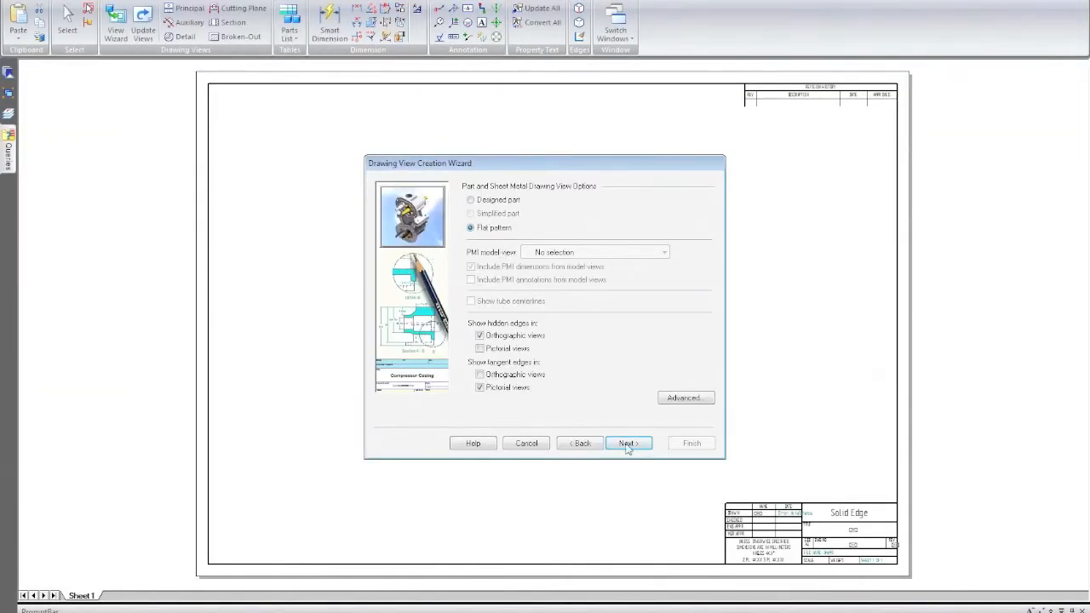
# Try to define a custom flat pattern view orientation facing the sheet's broad face, with X pointing right and Y up
pyautogui.click(627, 443)
pyautogui.click(491, 234)
pyautogui.click(501, 241)
pyautogui.click(559, 303)
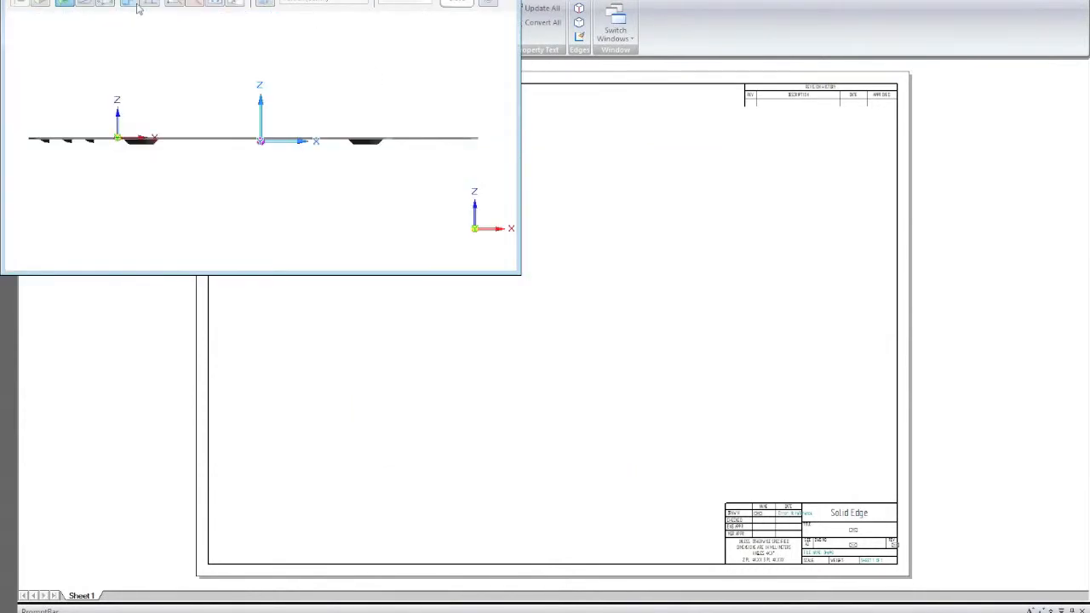
pyautogui.click(105, 4)
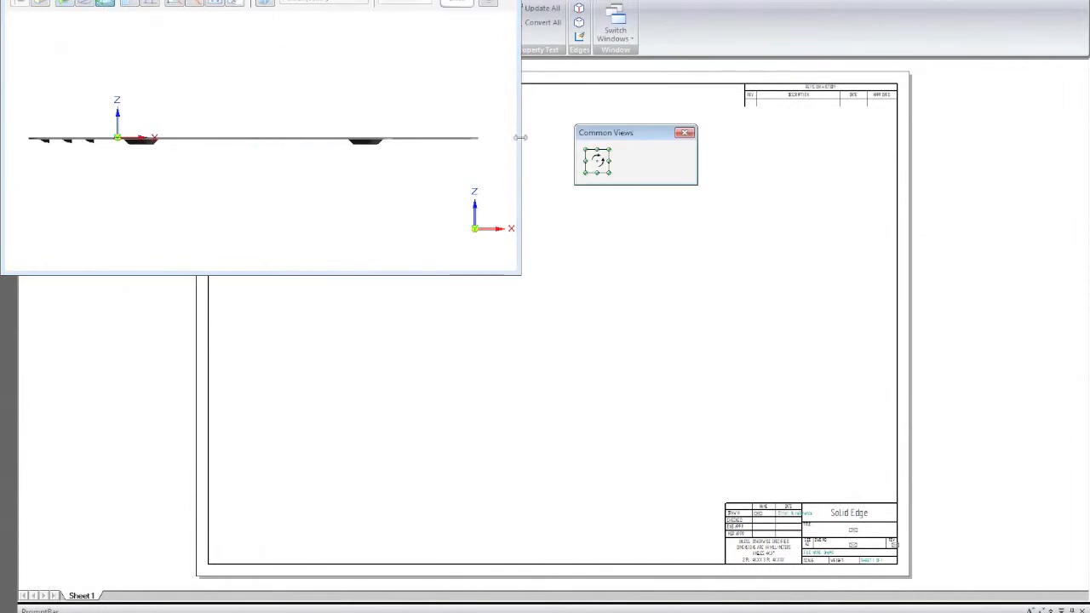
pyautogui.click(598, 173)
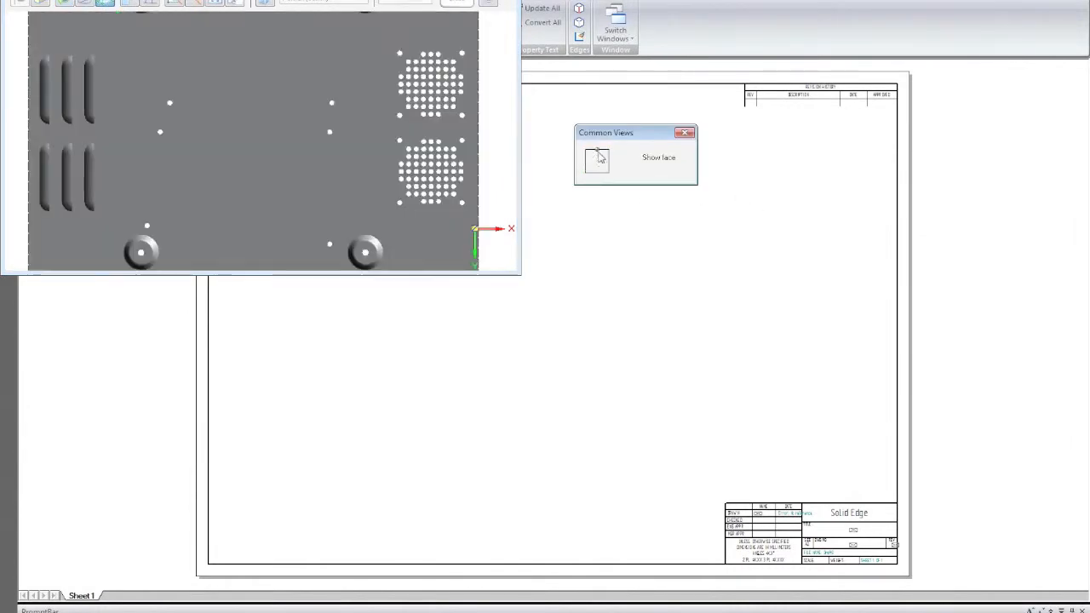
pyautogui.click(598, 153)
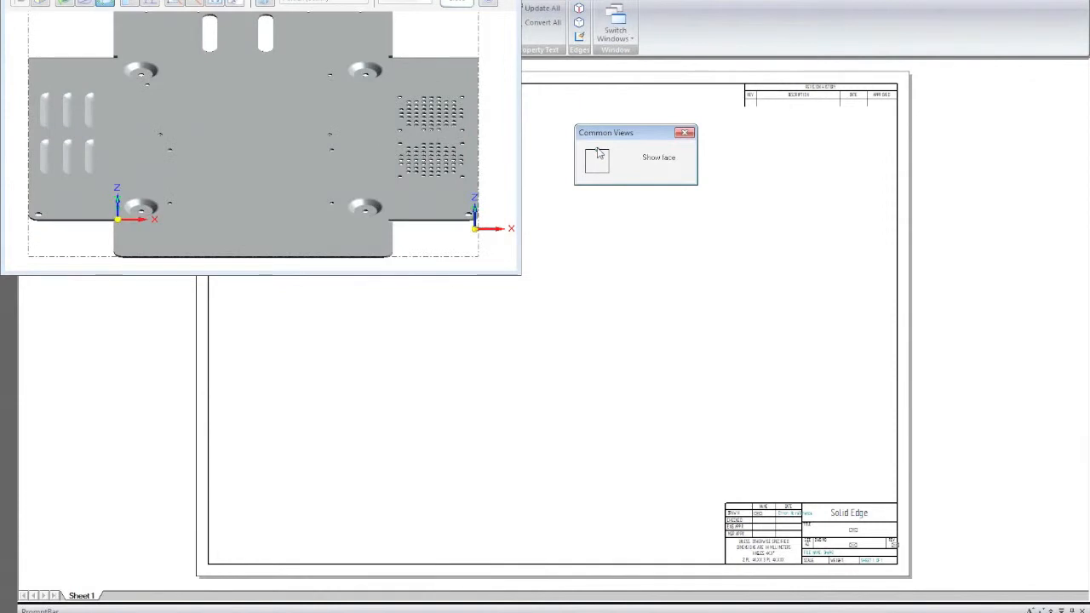
pyautogui.scroll(3, 323, 126)
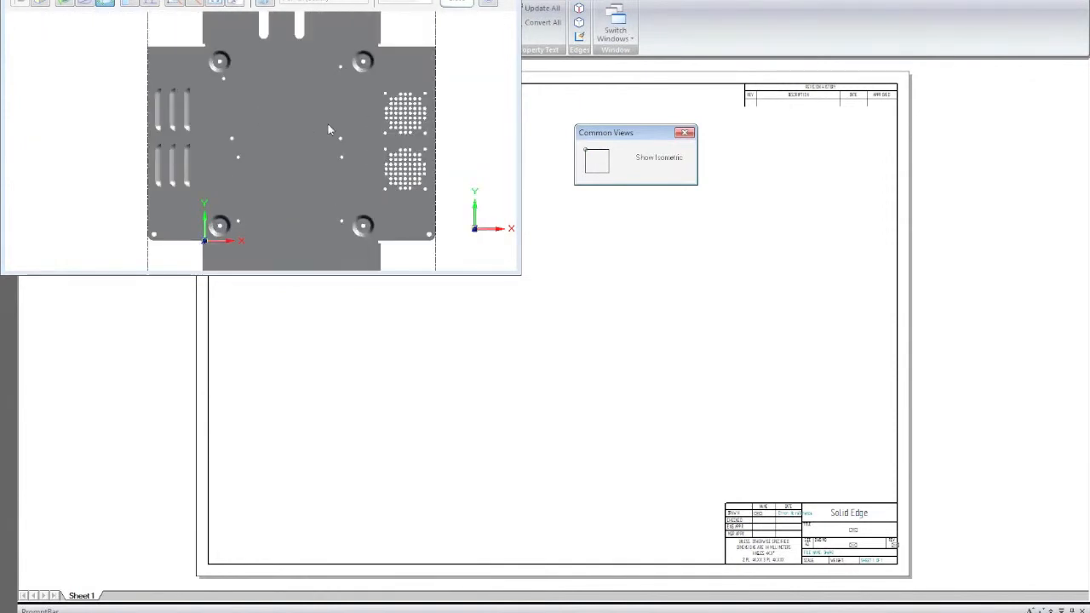
pyautogui.click(458, 4)
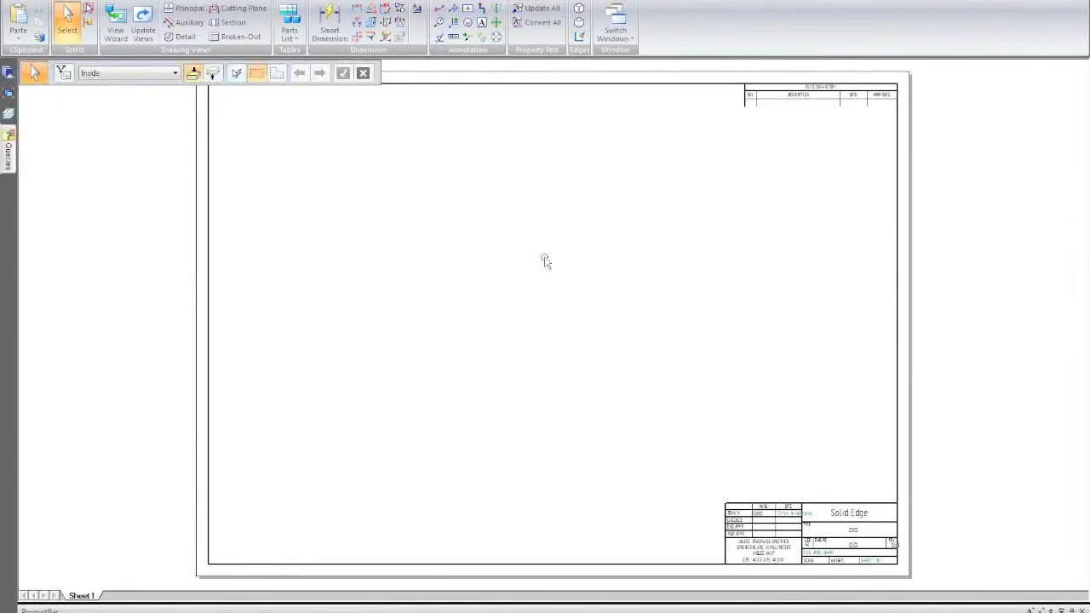
pyautogui.click(1072, 0)
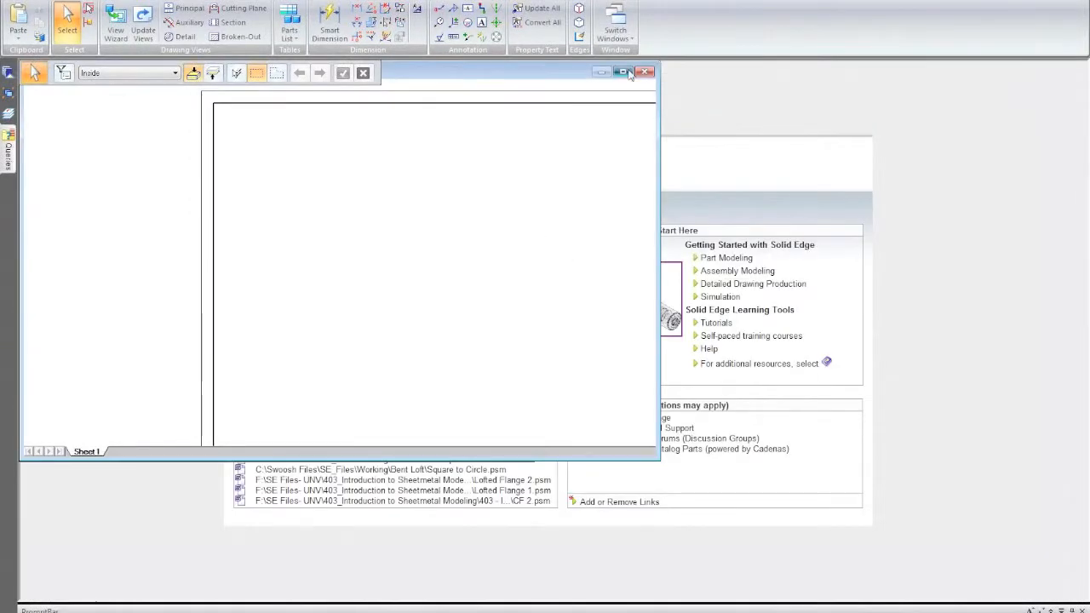
pyautogui.click(626, 72)
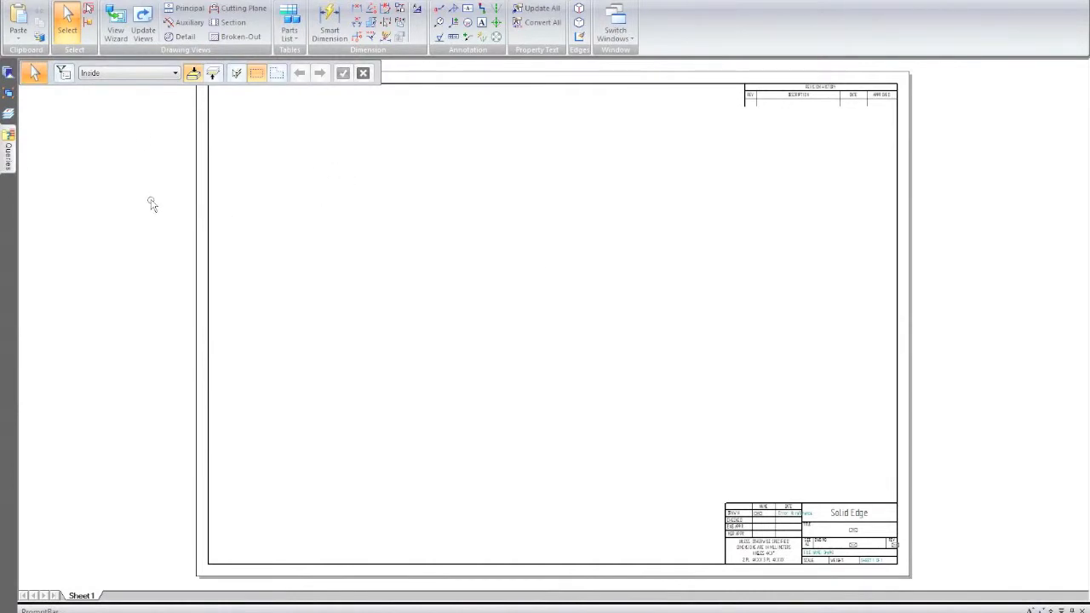
pyautogui.click(116, 30)
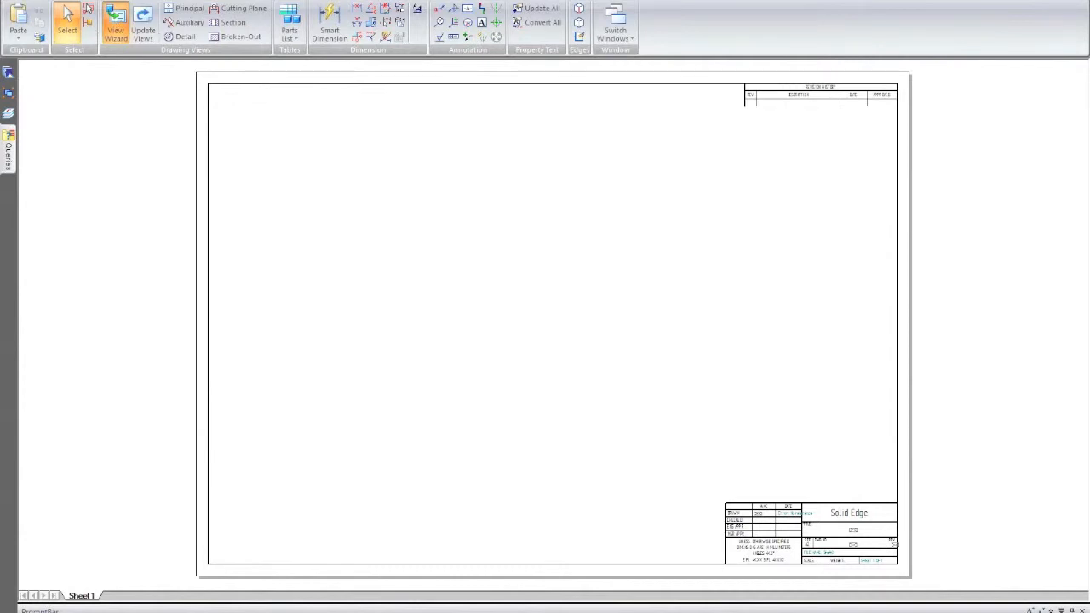
pyautogui.press('Escape')
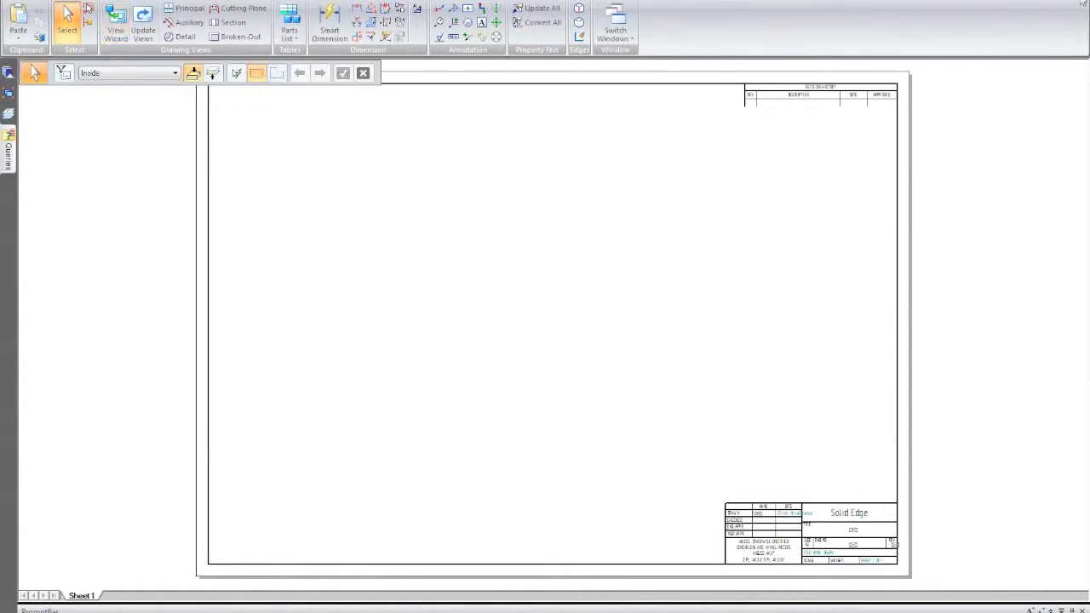
# Discard the blank drawing unsaved and create another one from iso draft.dft with the Drawing View Creation Wizard enabled
pyautogui.click(1044, 0)
pyautogui.click(567, 369)
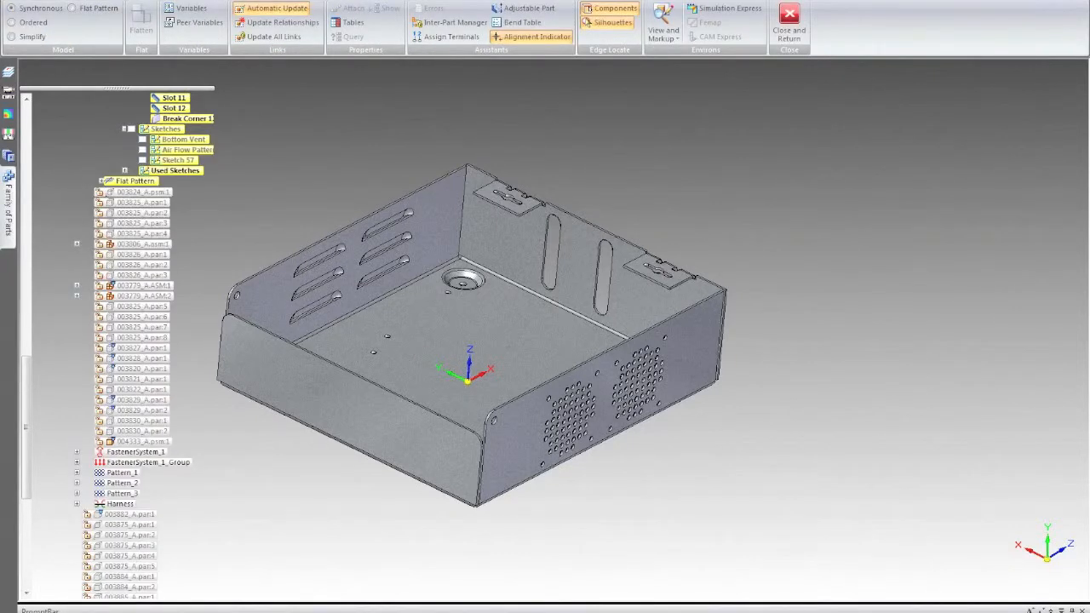
pyautogui.click(12, 1)
pyautogui.moveTo(124, 11)
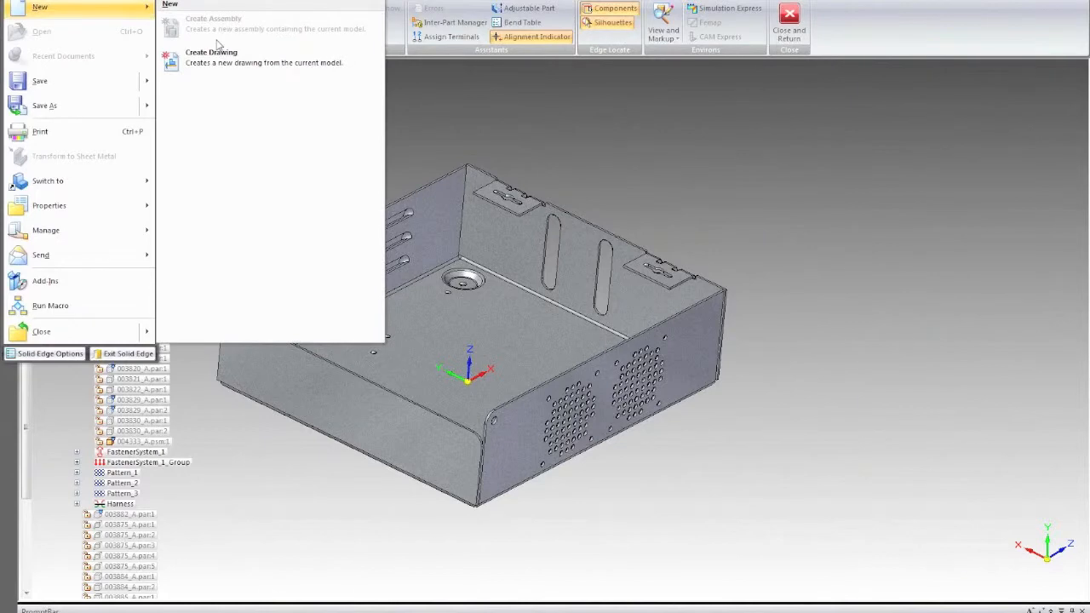
pyautogui.click(222, 51)
pyautogui.click(532, 338)
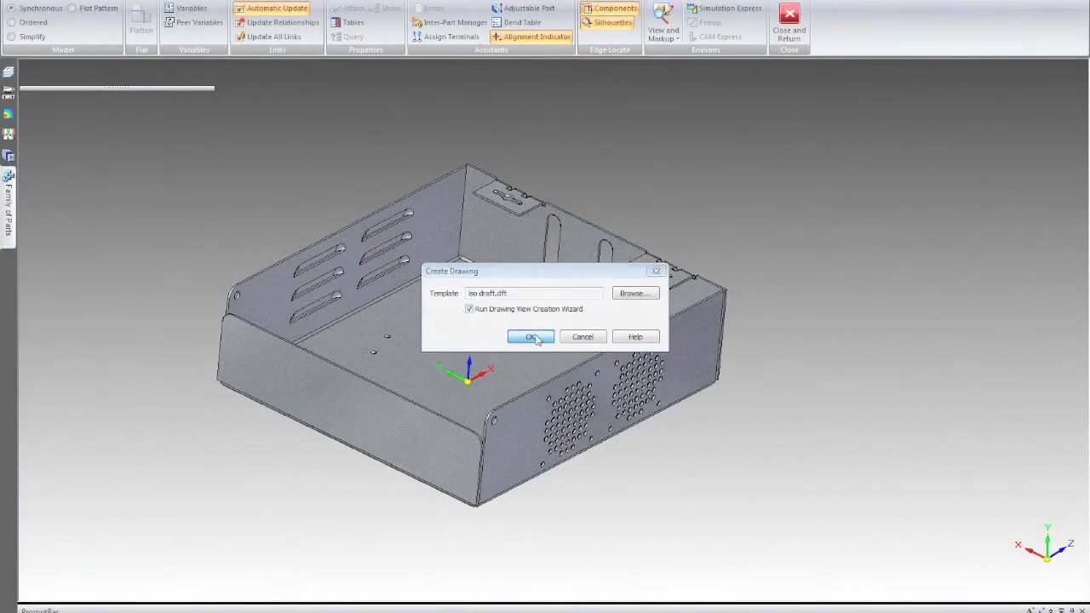
# Place a flat pattern drawing view in the named top orientation at 1:2 scale in the upper-left area of the sheet
pyautogui.click(490, 228)
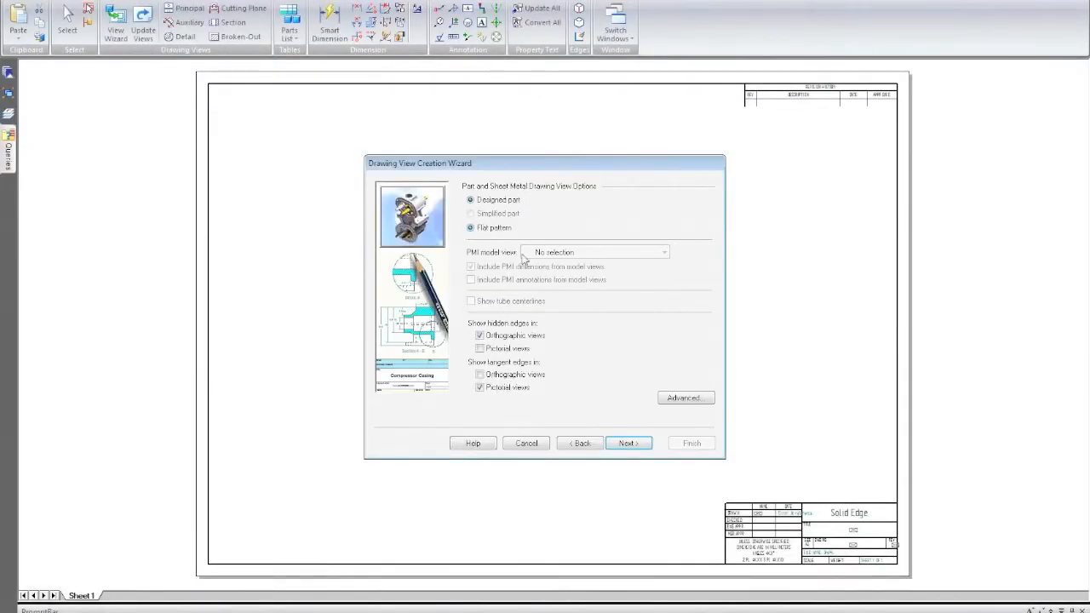
pyautogui.click(628, 443)
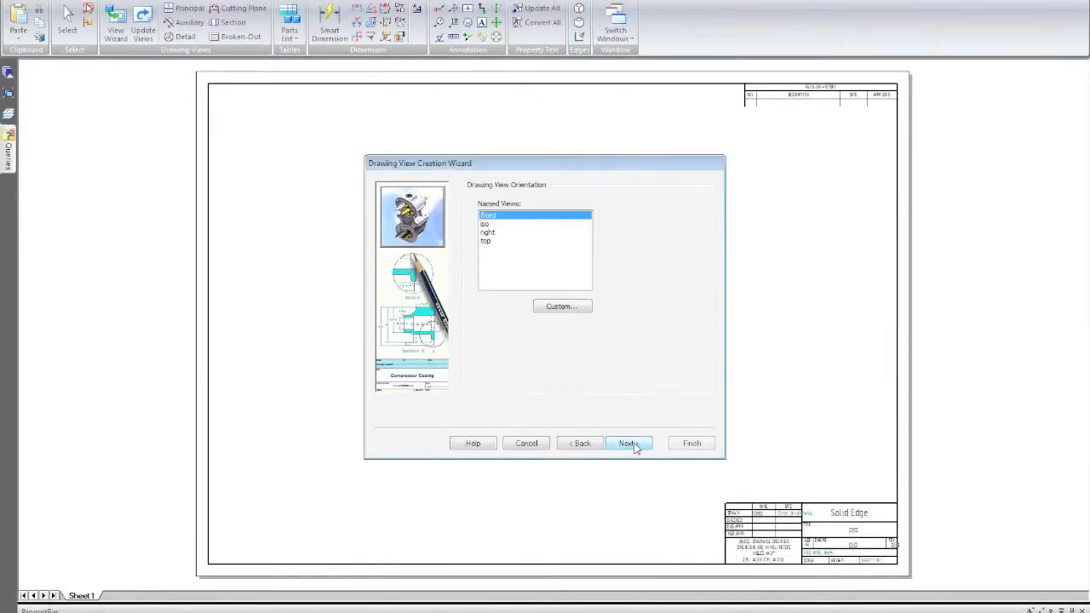
pyautogui.click(487, 241)
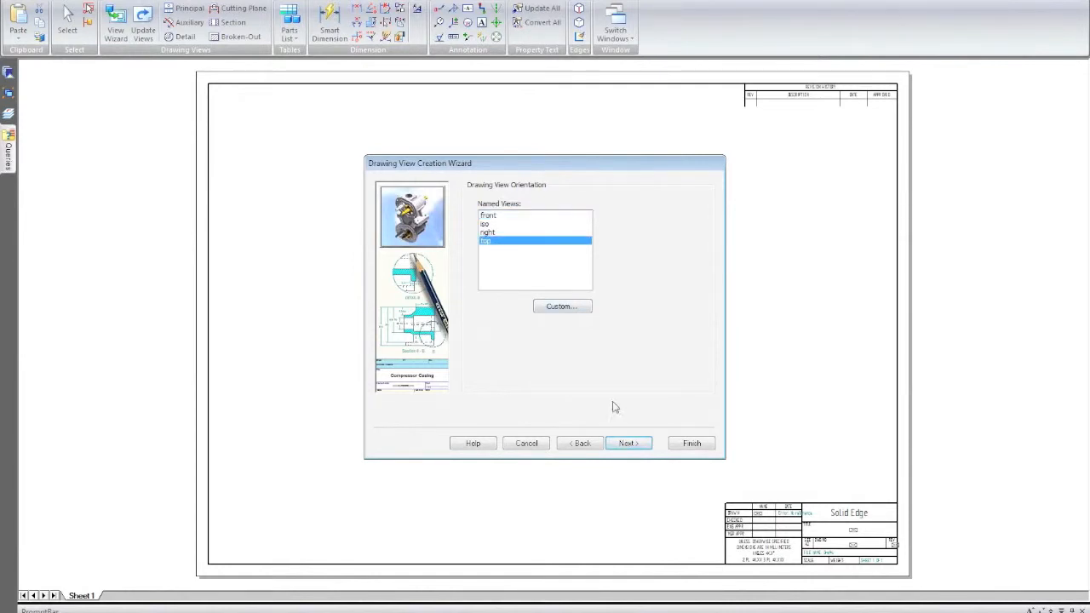
pyautogui.click(628, 444)
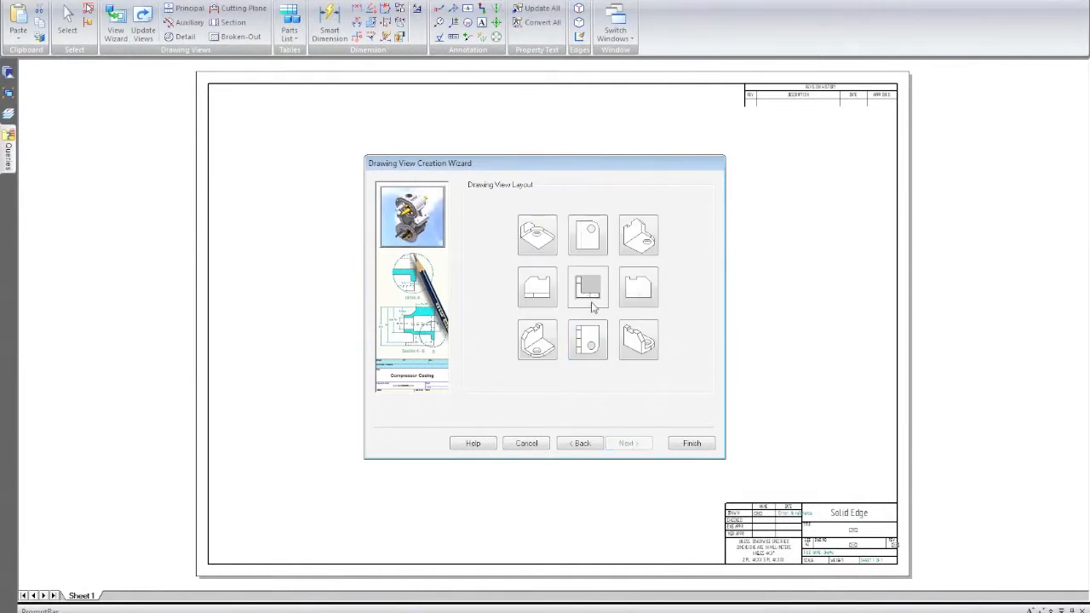
pyautogui.click(690, 443)
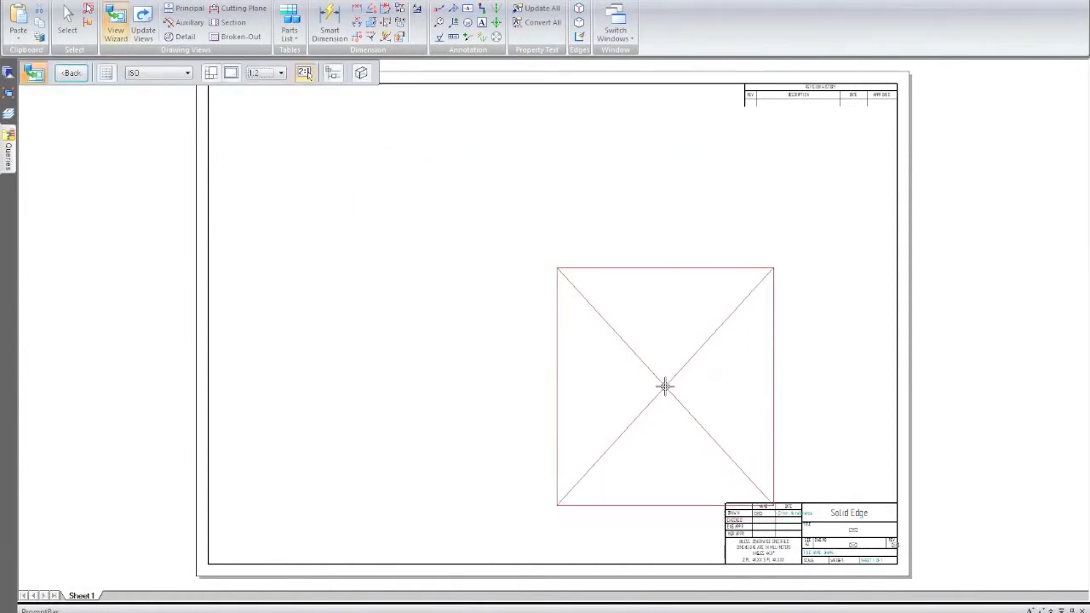
pyautogui.click(435, 249)
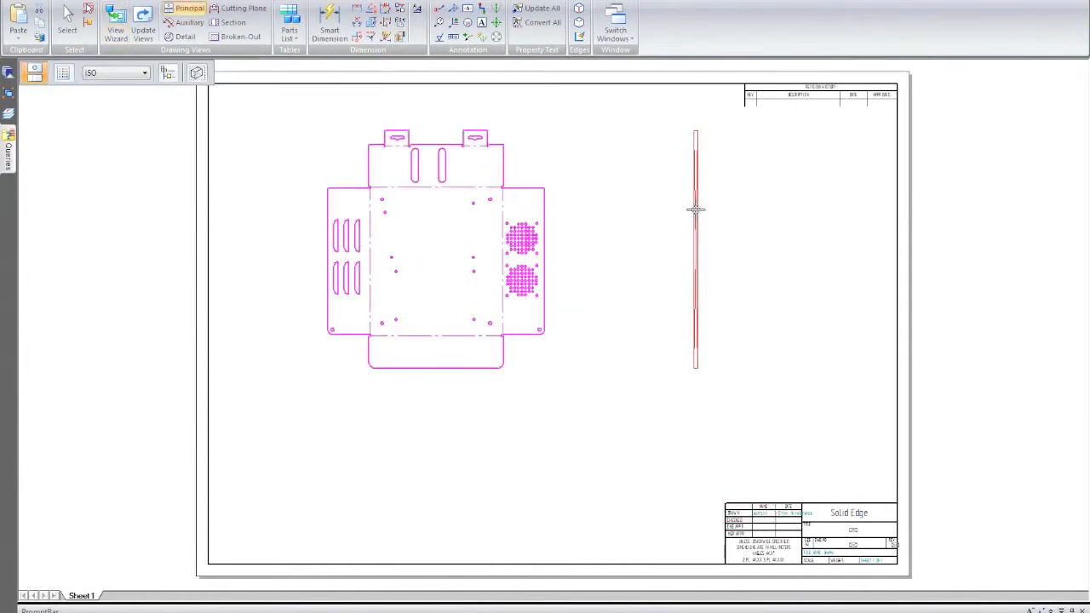
pyautogui.press('Escape')
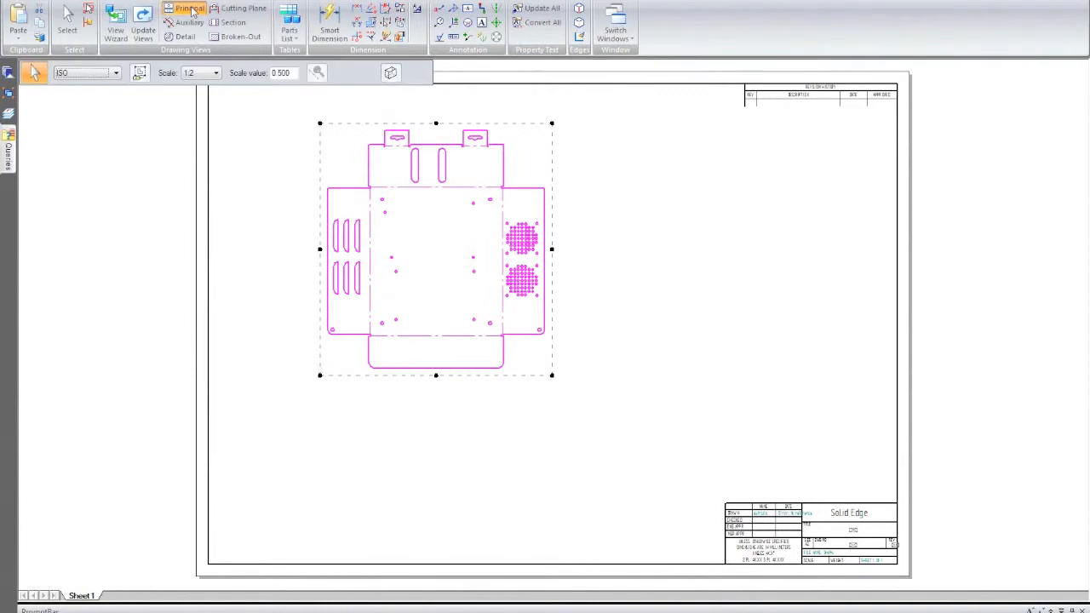
# Set up a second drawing view of 003823_A.psm as the designed part in the named iso orientation
pyautogui.click(116, 26)
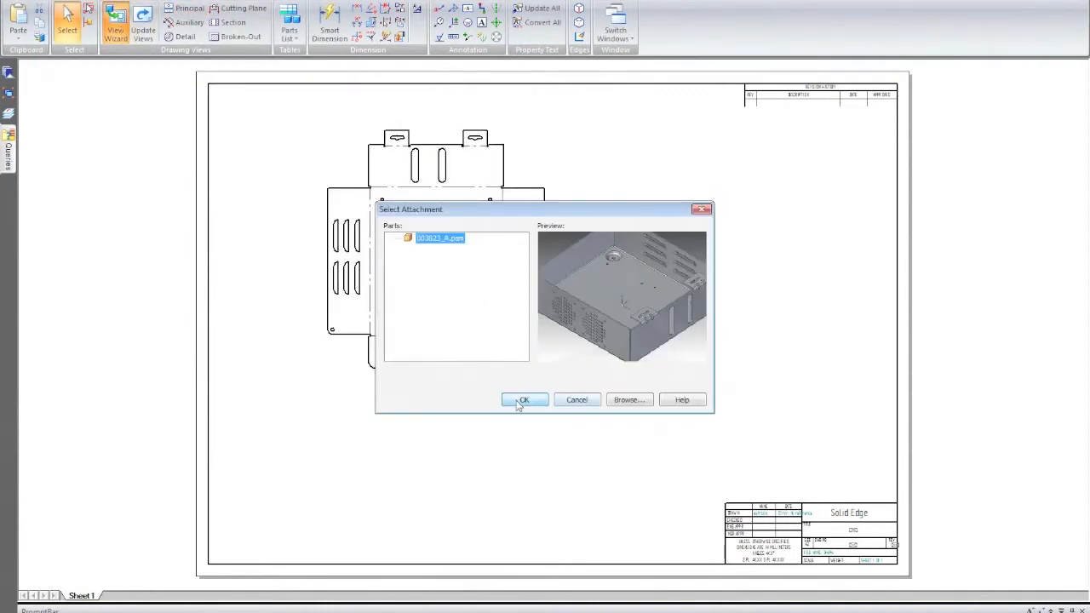
pyautogui.click(520, 400)
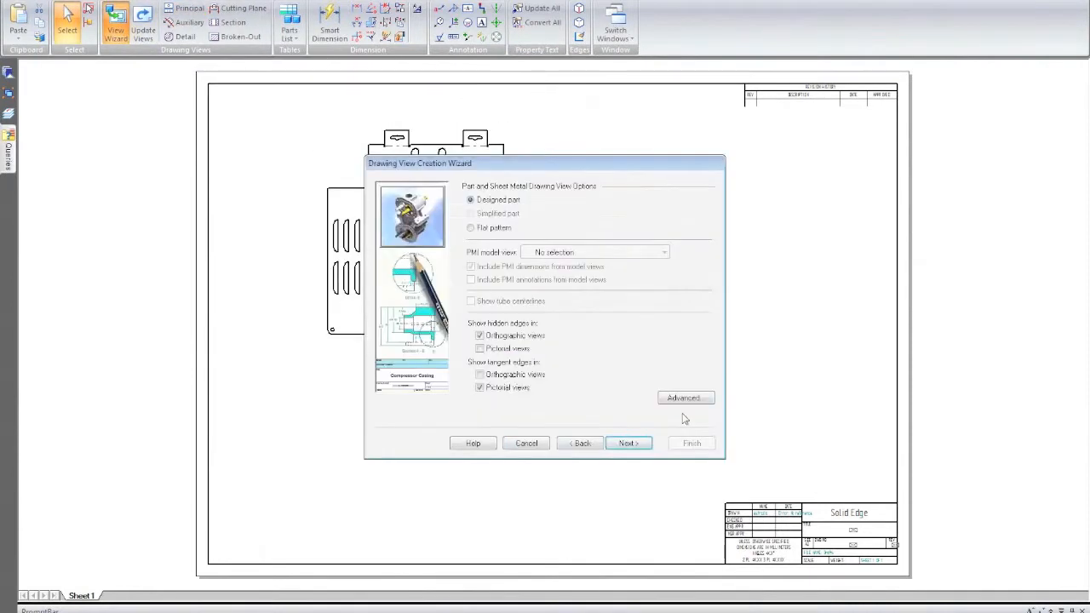
pyautogui.click(629, 443)
pyautogui.click(489, 241)
pyautogui.click(487, 224)
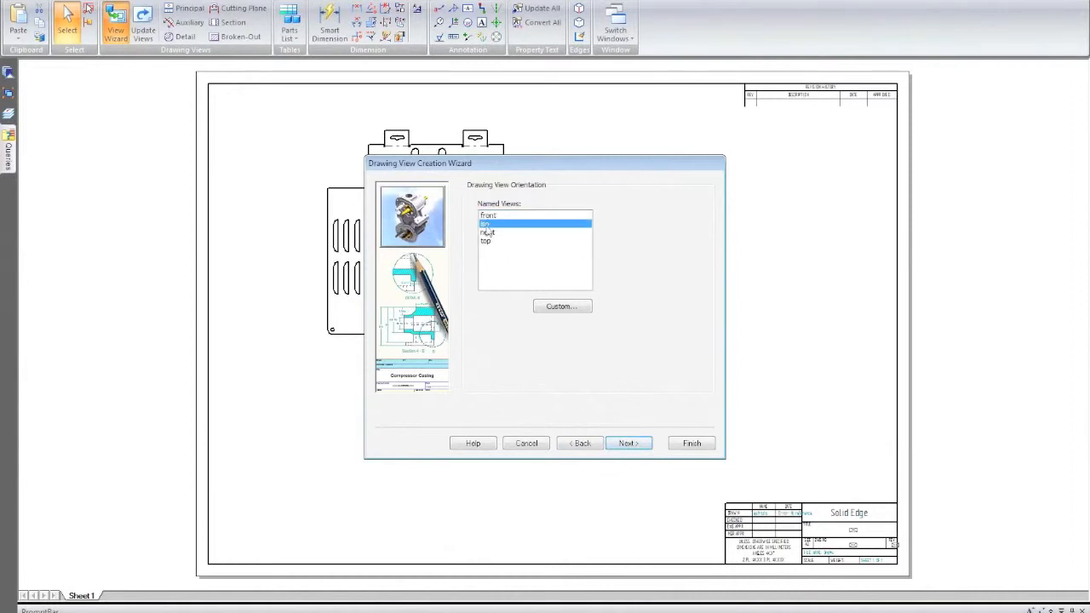
pyautogui.click(695, 443)
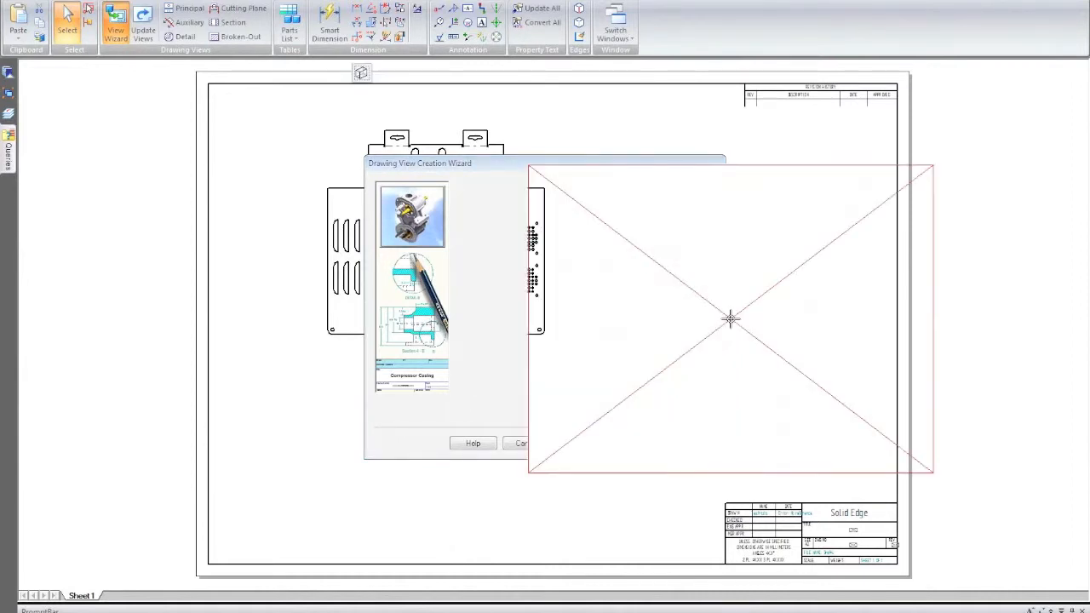
# Place the iso view at 1:2 scale, shaded with edges, on the sheet just above the title block
pyautogui.click(266, 73)
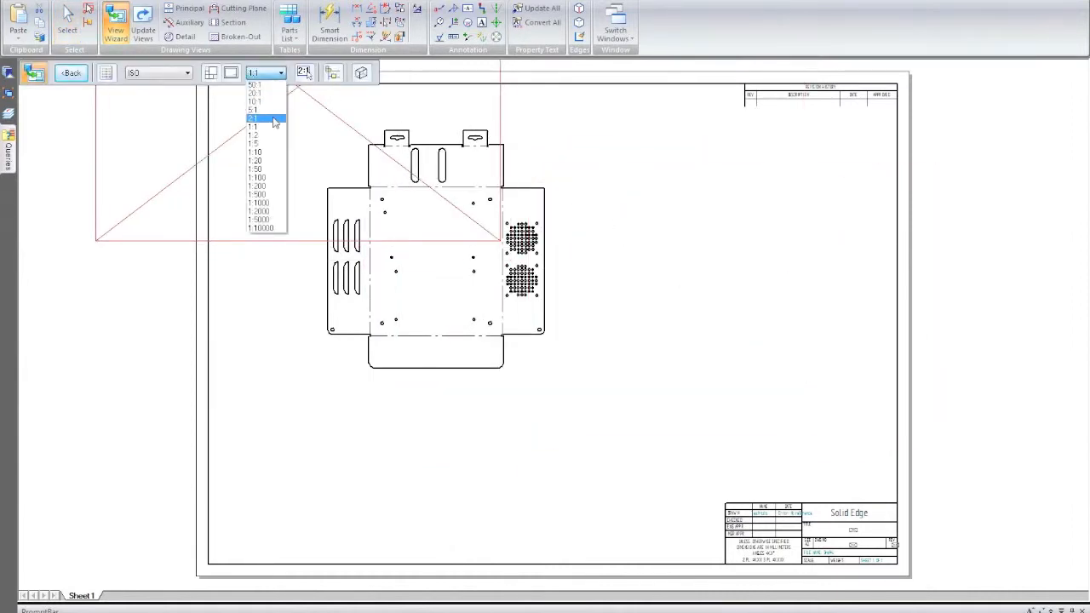
pyautogui.click(256, 135)
pyautogui.click(361, 74)
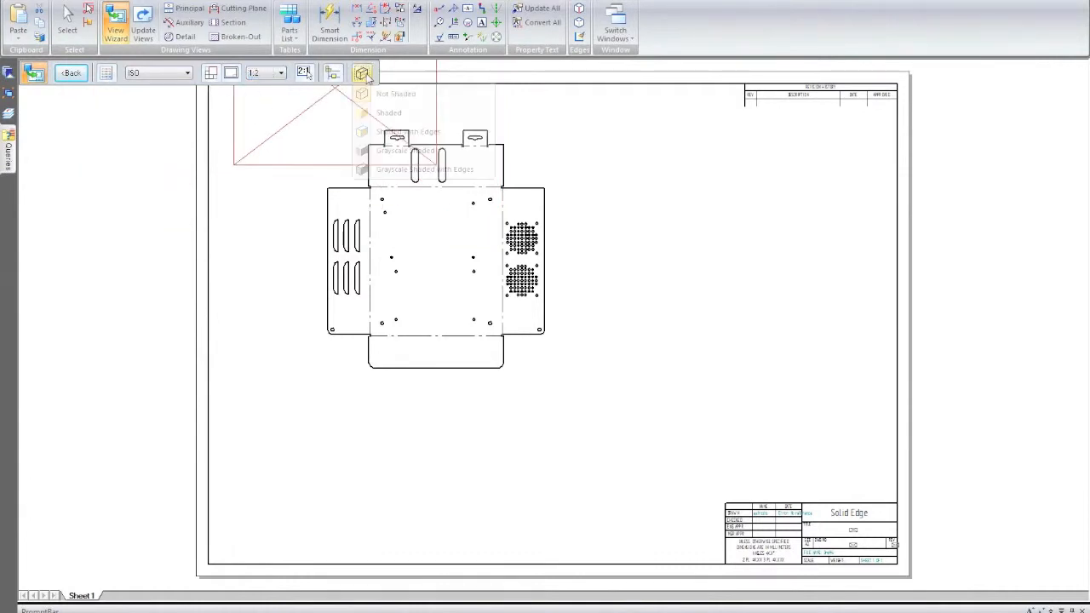
pyautogui.click(452, 138)
pyautogui.click(730, 401)
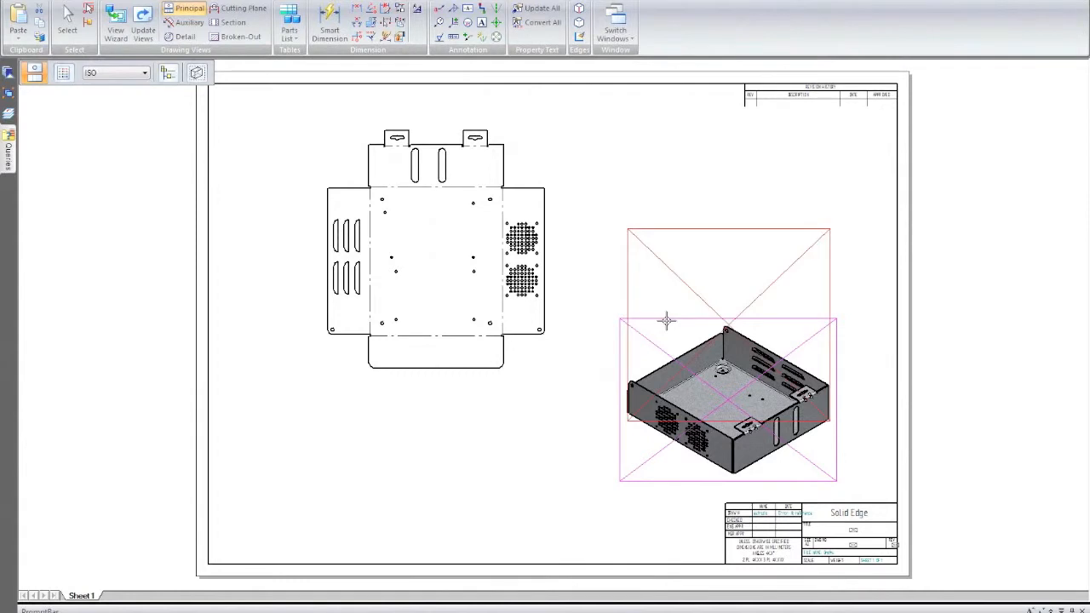
# Start a bend table for the flat pattern view and give it the header title Fuse Box Housing
pyautogui.press('Escape')
pyautogui.click(289, 35)
pyautogui.click(326, 91)
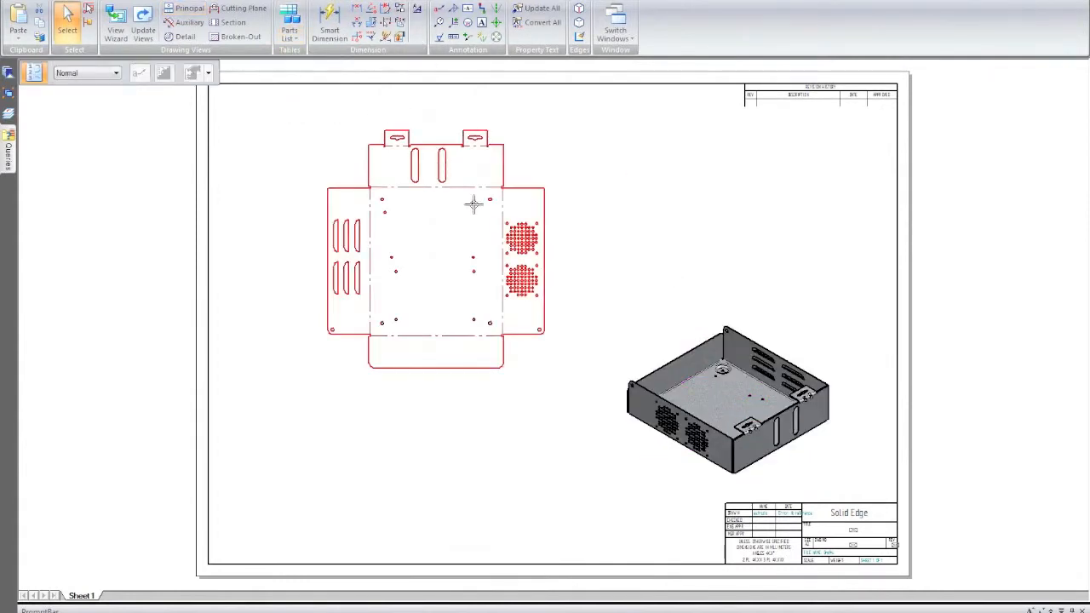
pyautogui.click(533, 185)
pyautogui.click(193, 72)
pyautogui.click(375, 152)
pyautogui.click(407, 152)
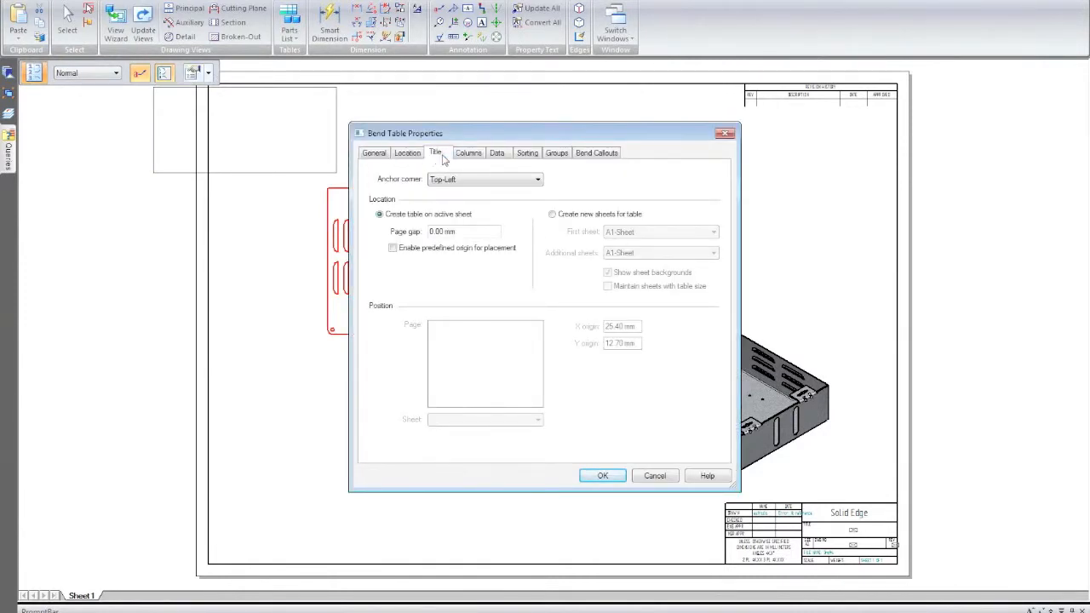
pyautogui.click(436, 153)
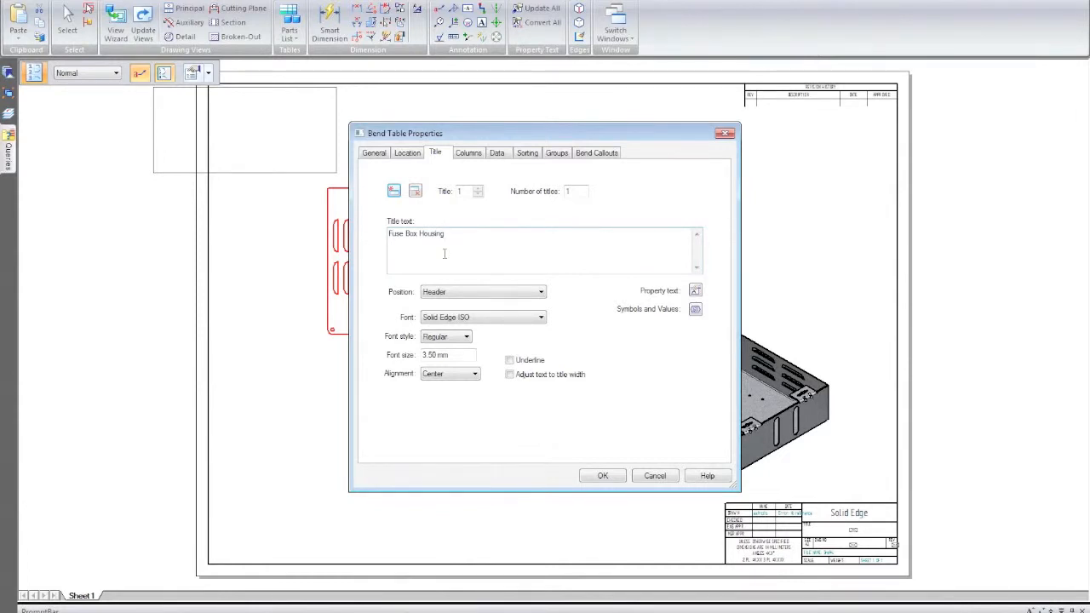
# Delete the Feature and Included Angle columns from the bend table
pyautogui.click(469, 154)
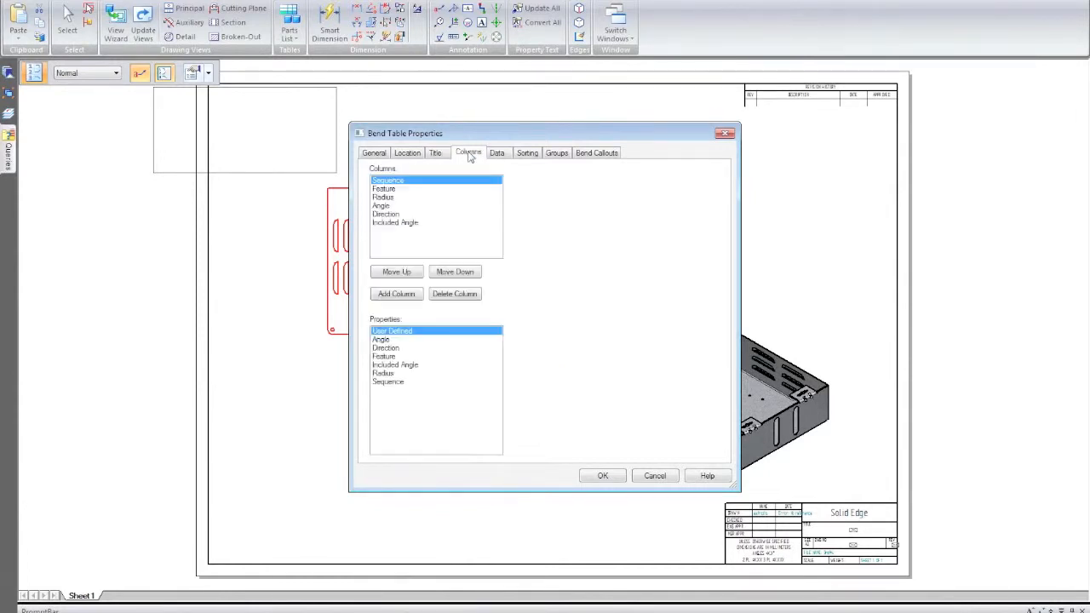
pyautogui.click(388, 188)
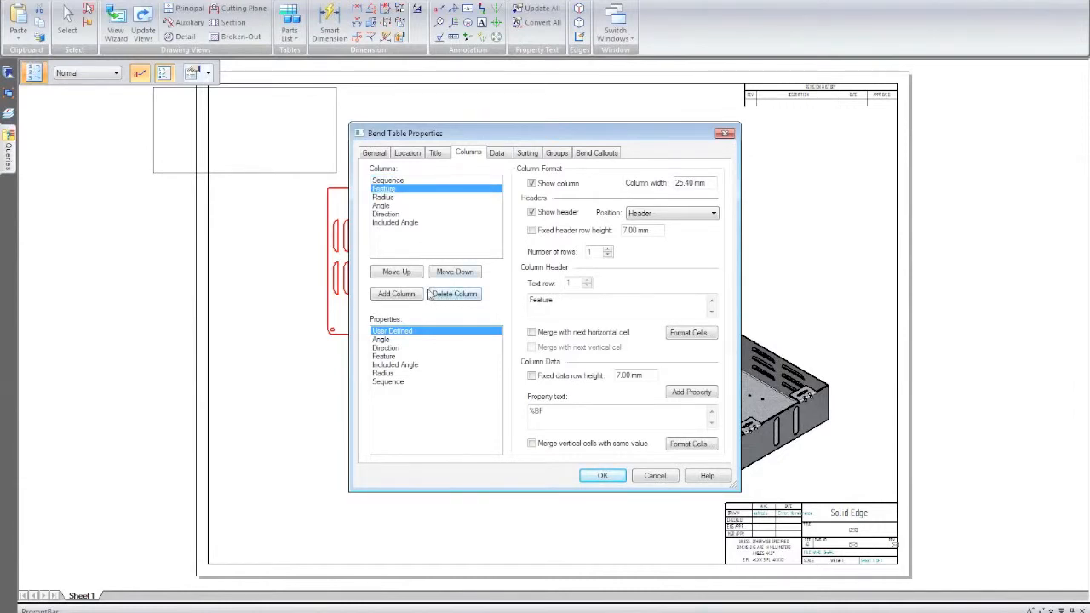
pyautogui.click(454, 295)
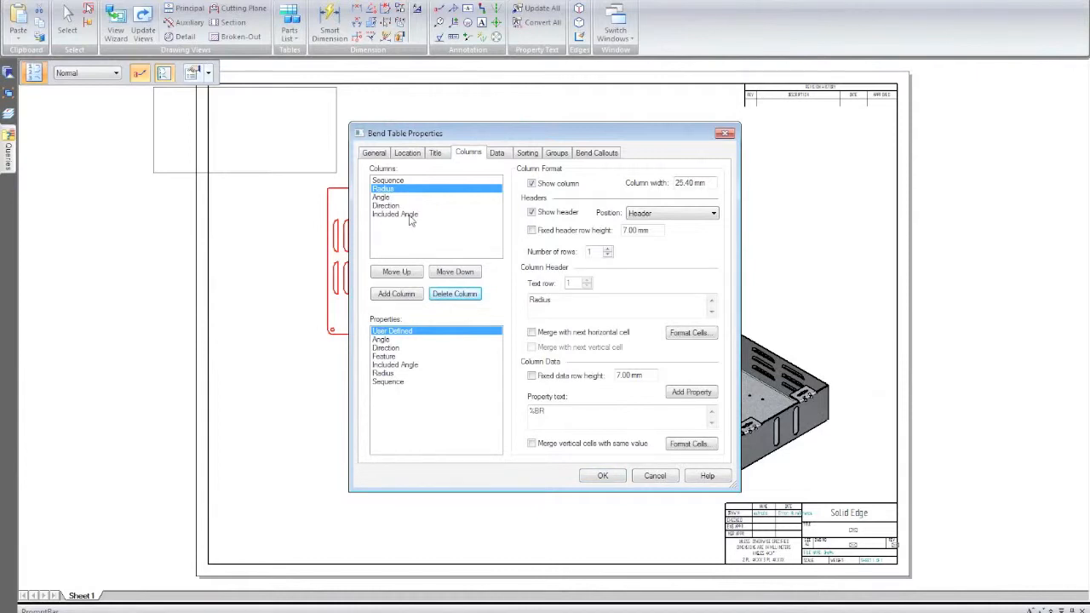
pyautogui.click(407, 214)
pyautogui.click(455, 294)
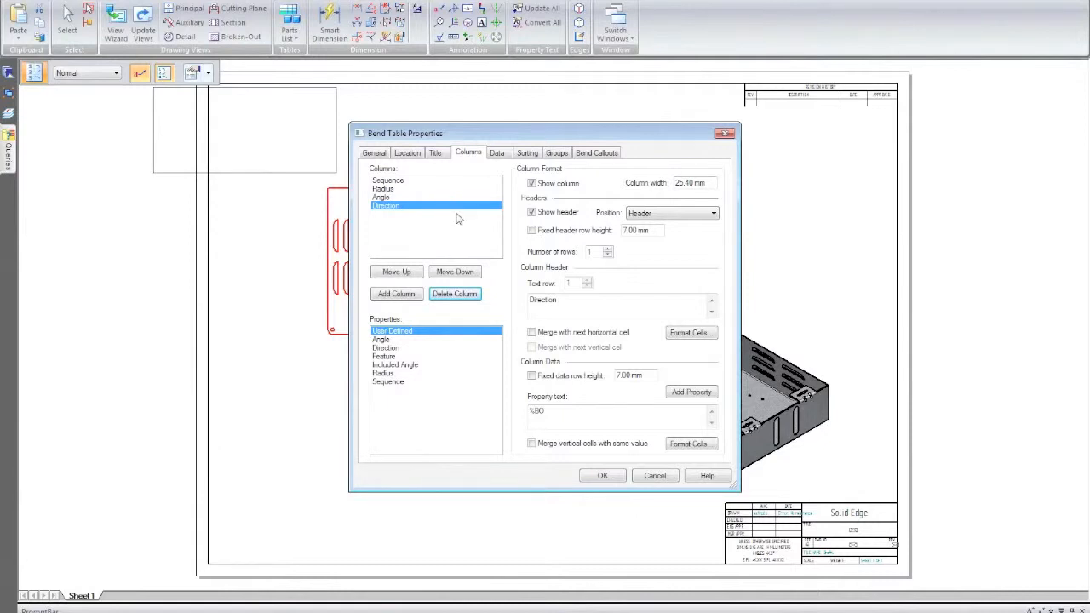
# Set the bend callout text to %BI x %BO and place the bend table beside the flat pattern's upper right corner
pyautogui.click(507, 158)
pyautogui.click(583, 156)
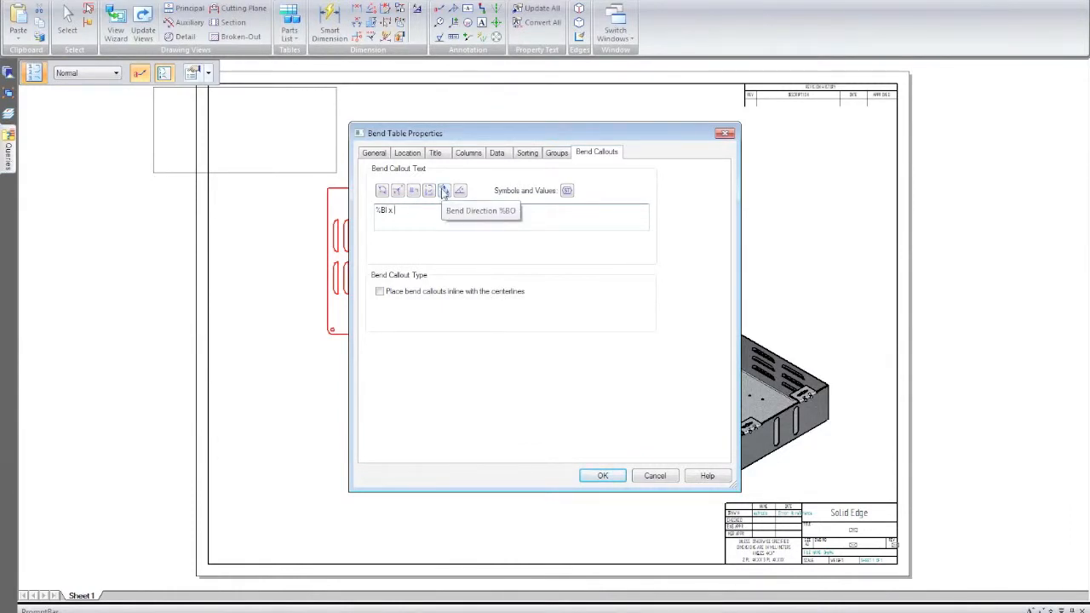
pyautogui.click(444, 190)
pyautogui.click(603, 476)
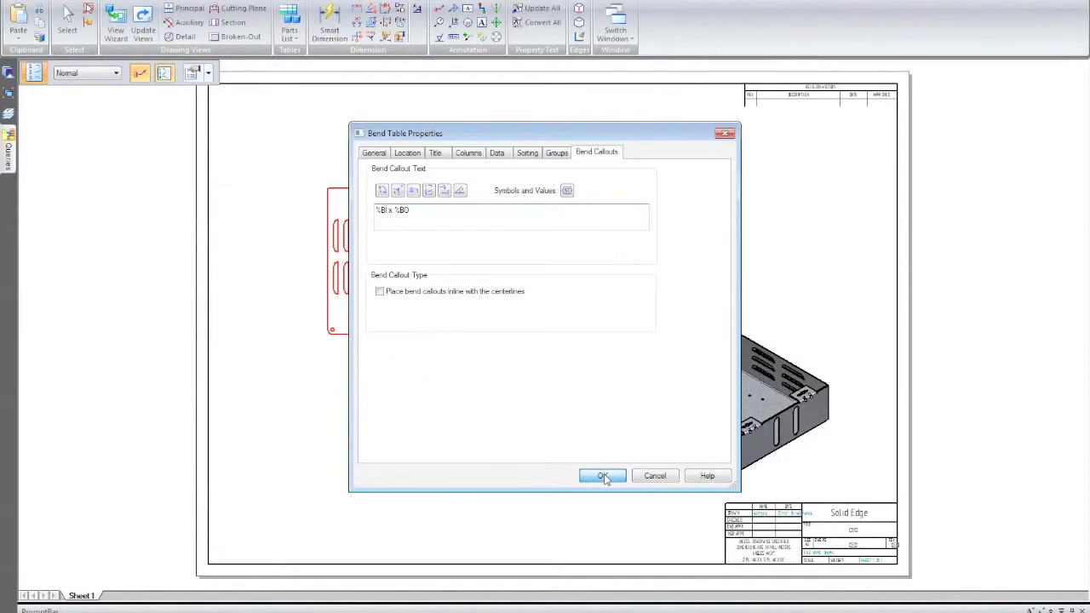
pyautogui.click(580, 132)
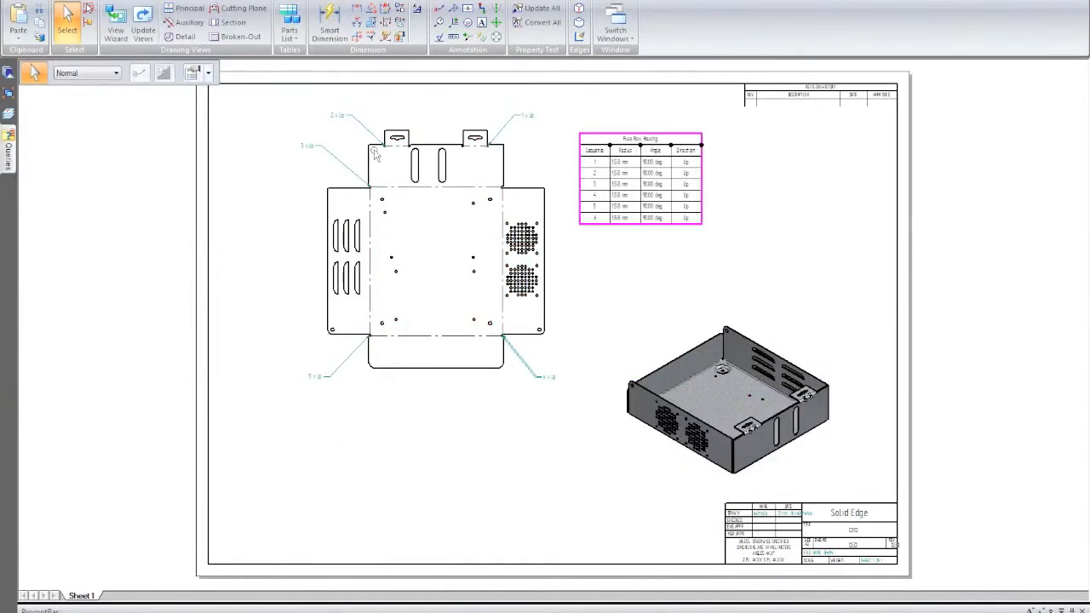
# Move the leader ends of bend callouts 1, 2, 3 and 5 along their bend lines, away from the corners
pyautogui.scroll(2, 376, 154)
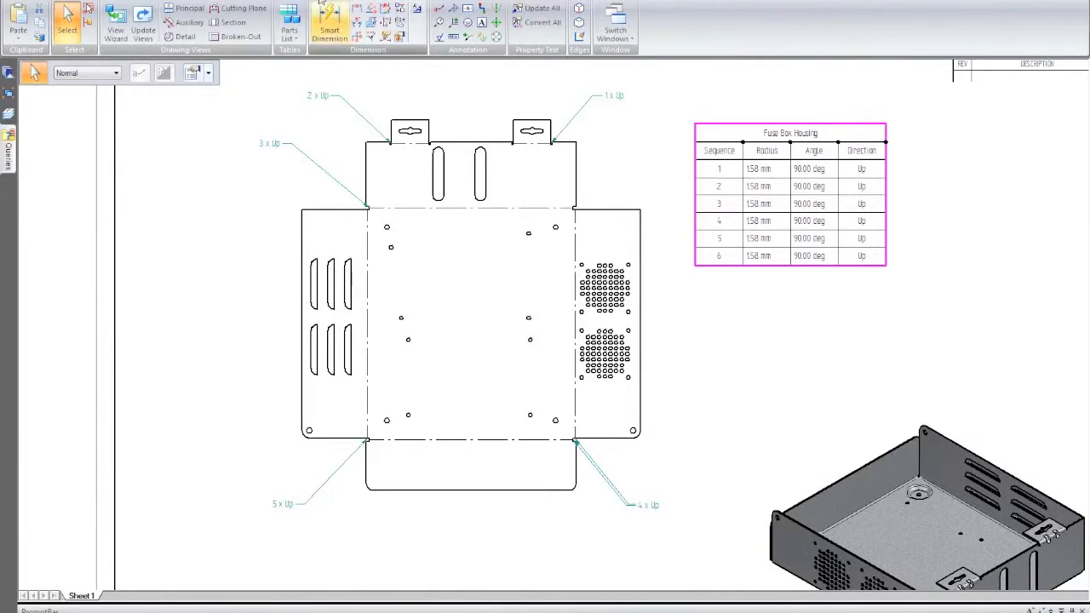
pyautogui.click(553, 143)
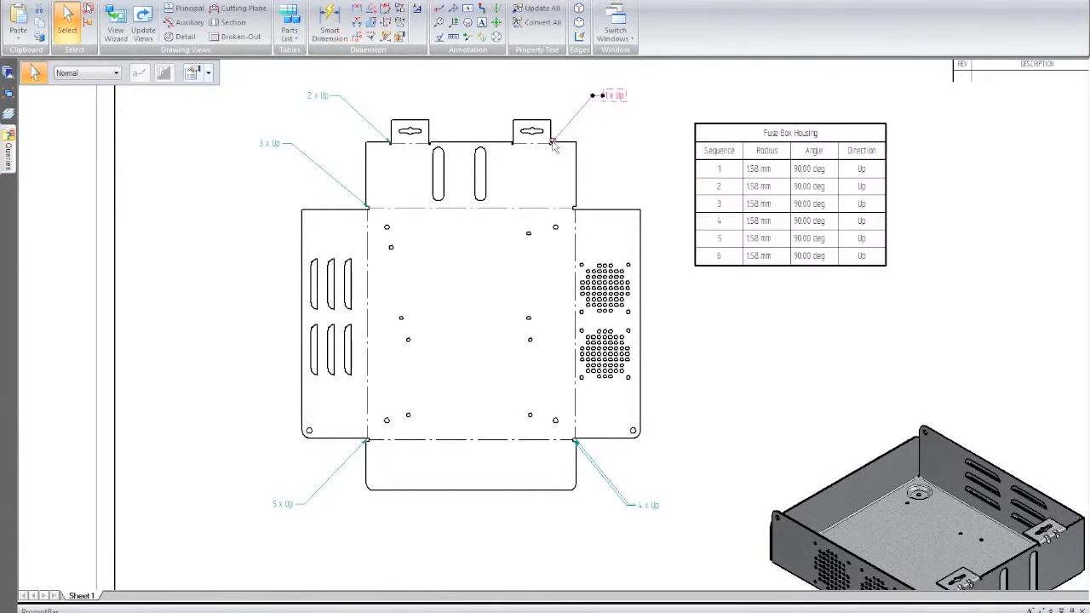
pyautogui.moveTo(553, 143); pyautogui.dragTo(534, 142)
pyautogui.moveTo(390, 143); pyautogui.dragTo(404, 142)
pyautogui.moveTo(364, 209); pyautogui.dragTo(392, 206)
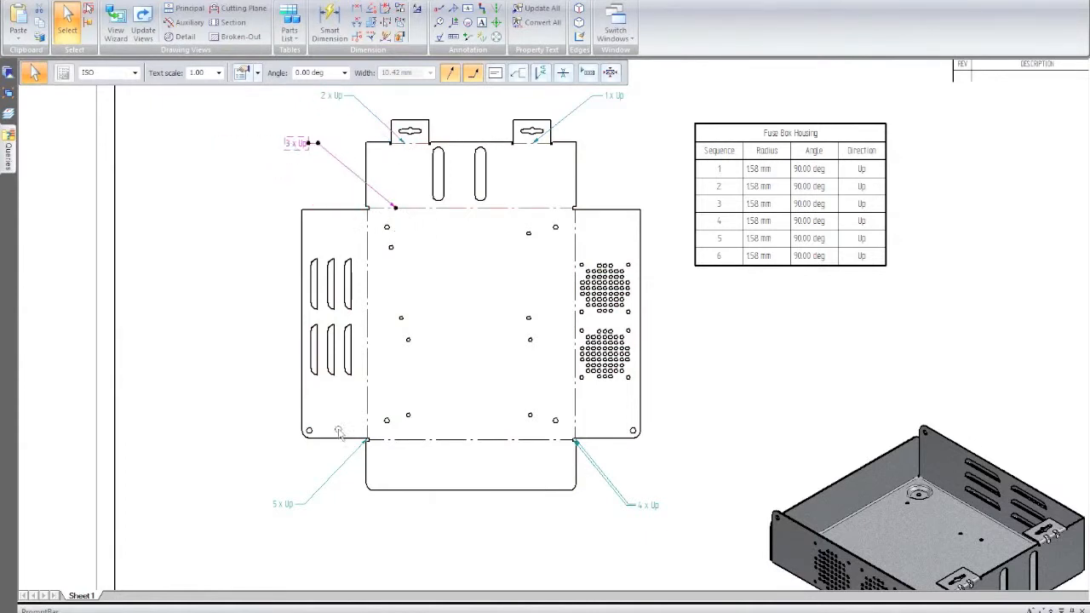
pyautogui.moveTo(367, 441); pyautogui.dragTo(367, 418)
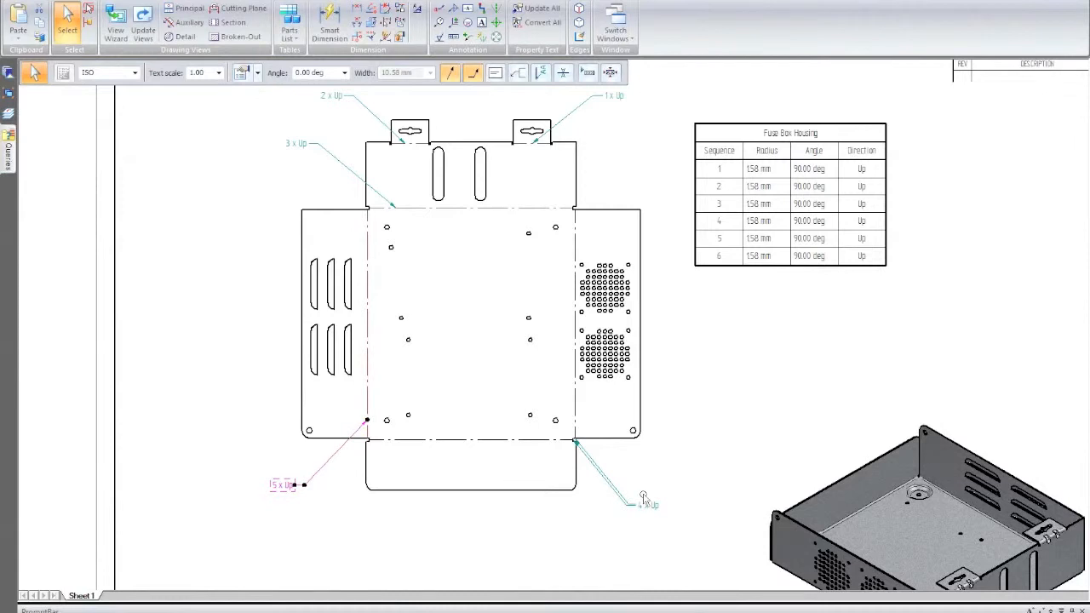
# Separate the overlapping callouts 4 and 6 by shifting their leader ends along their bend lines and repositioning their text
pyautogui.moveTo(575, 441); pyautogui.dragTo(533, 443)
pyautogui.moveTo(655, 512); pyautogui.dragTo(598, 531)
pyautogui.moveTo(576, 441); pyautogui.dragTo(575, 408)
pyautogui.moveTo(654, 479); pyautogui.dragTo(682, 401)
pyautogui.click(738, 373)
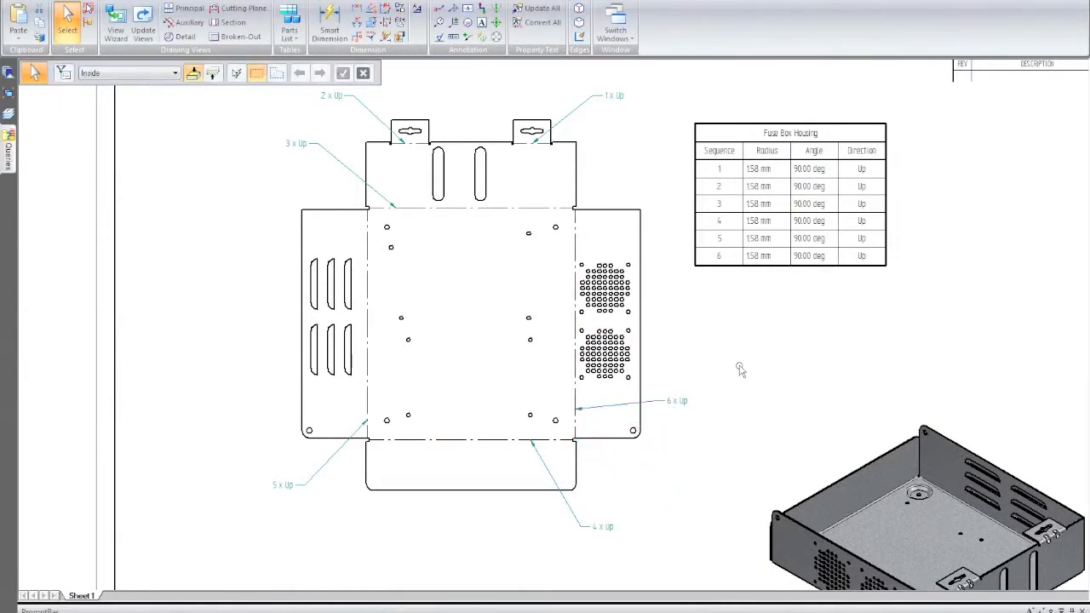
# Fit the sheet in view and save the drawing as 003823_A.dft in the Components folder
pyautogui.hotkey('ctrl', 'f')
pyautogui.scroll(-2, 676, 365)
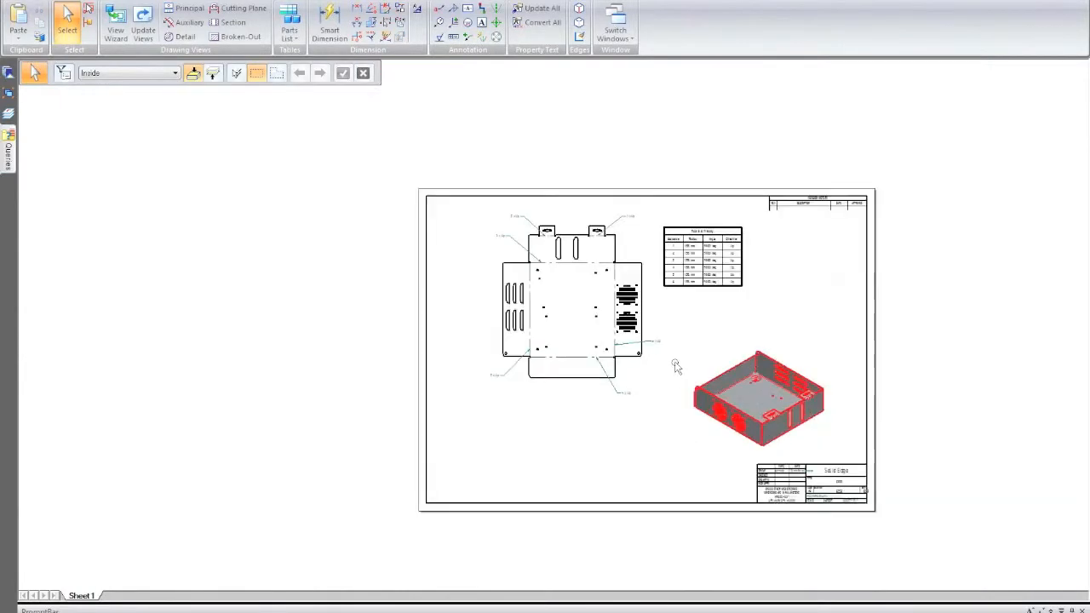
pyautogui.scroll(4, 676, 365)
pyautogui.scroll(-1, 687, 341)
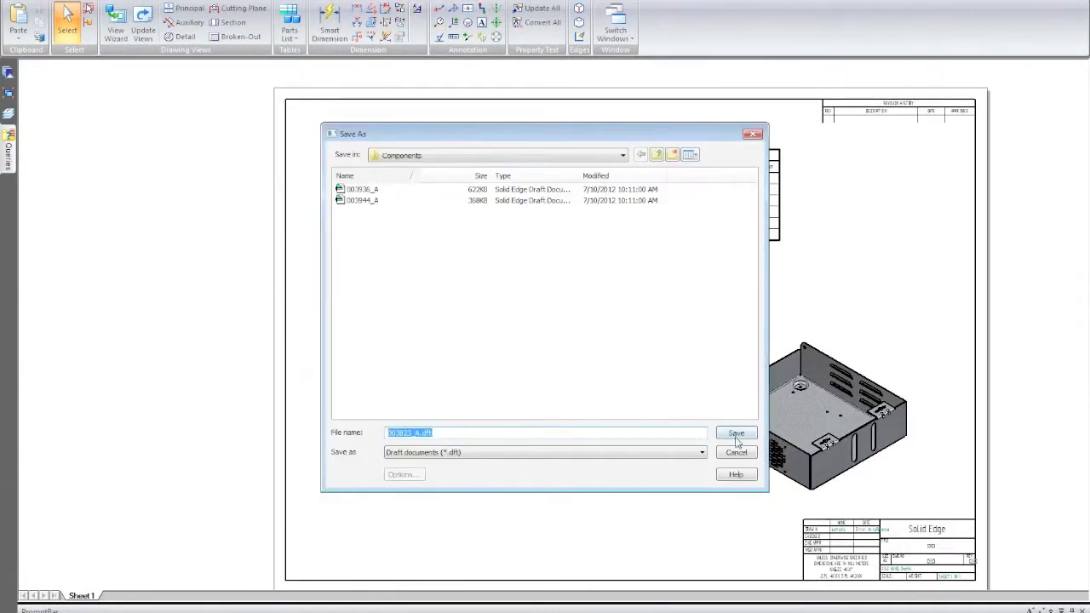
pyautogui.click(734, 433)
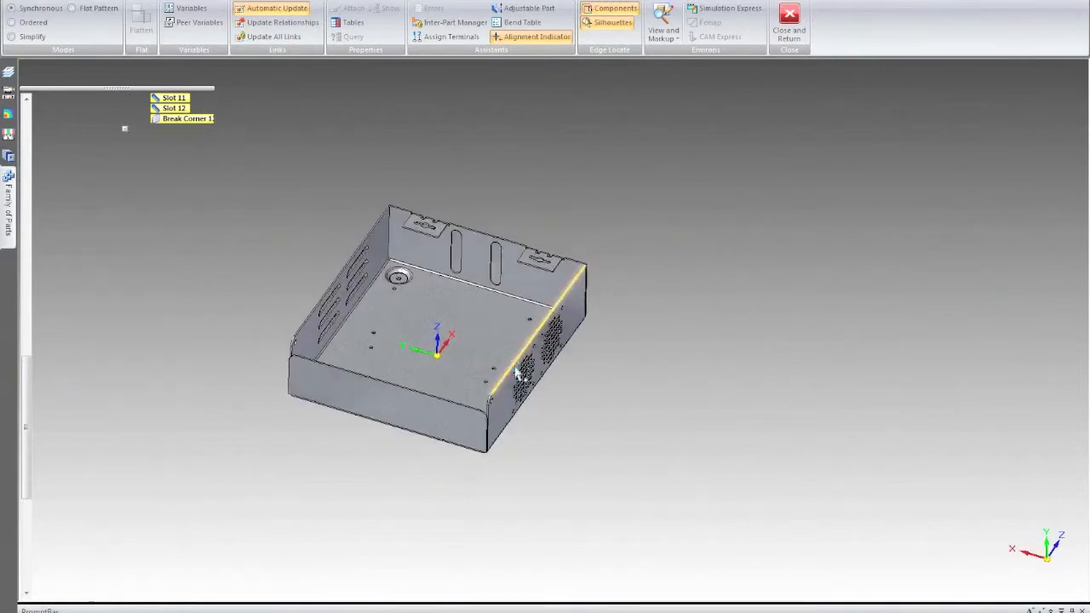
# Show the cover 004333_A.psm in the assembly and open it for in-place editing
pyautogui.click(88, 441)
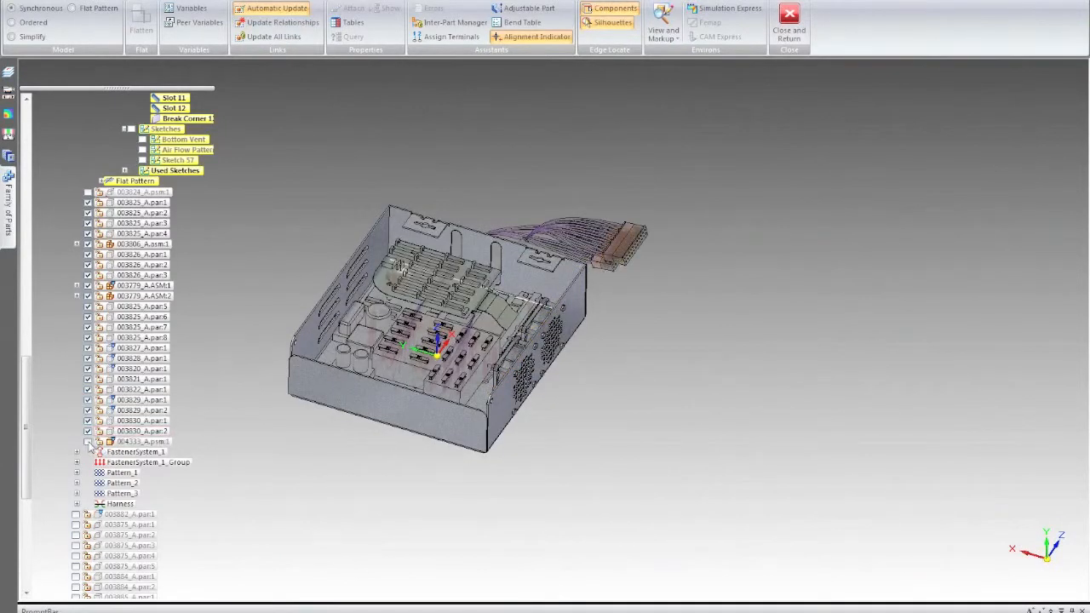
pyautogui.doubleClick(127, 442)
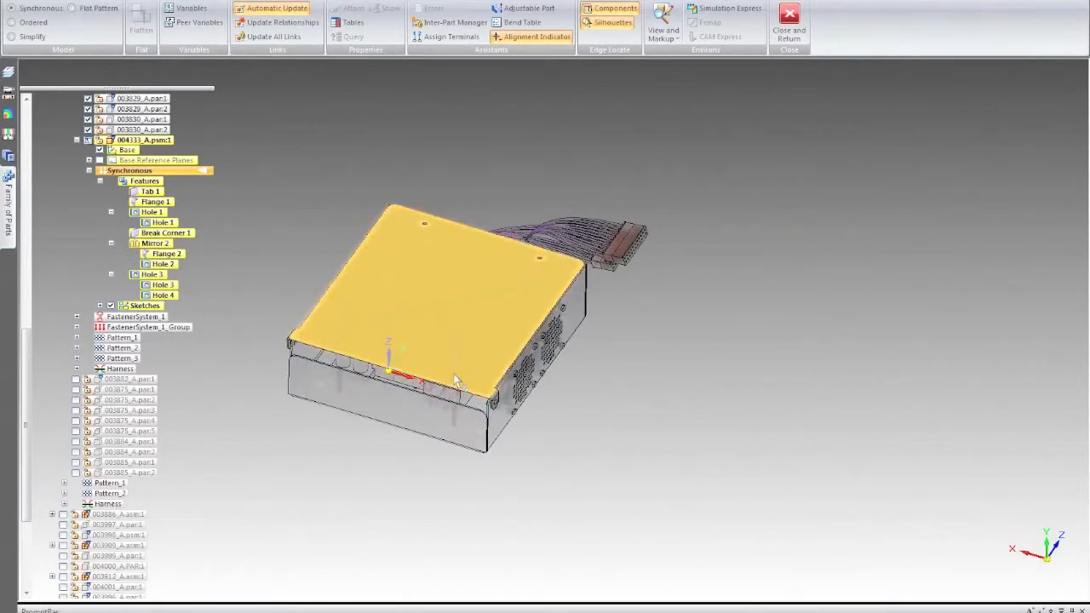
# Move the outer face of the cover's front corner tab by 1 mm
pyautogui.moveTo(452, 350); pyautogui.dragTo(346, 310, button='middle')
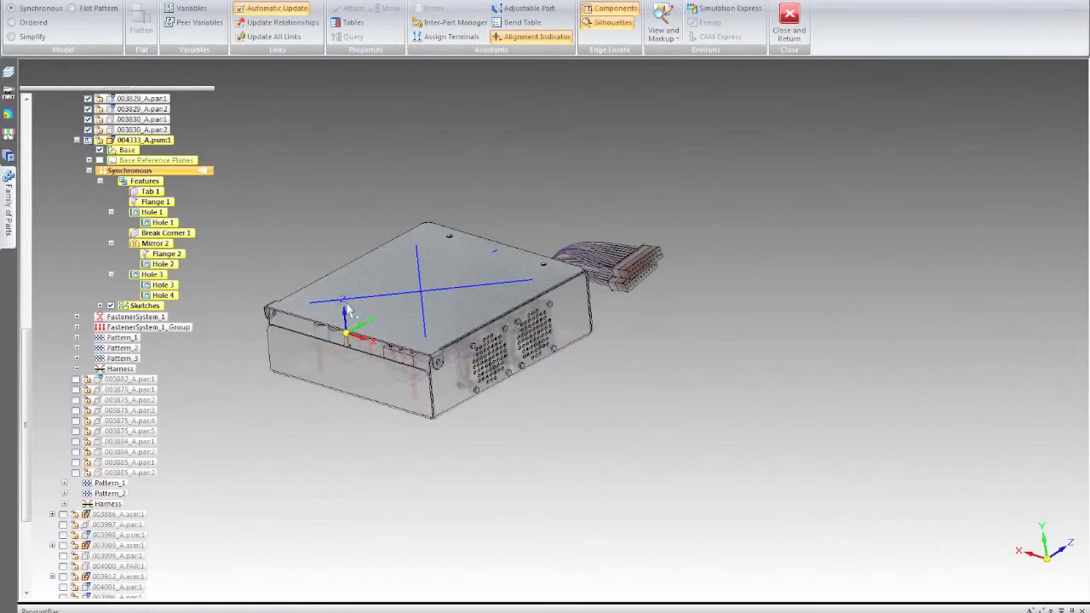
pyautogui.scroll(2, 346, 310)
pyautogui.scroll(1, 346, 310)
pyautogui.scroll(2, 429, 356)
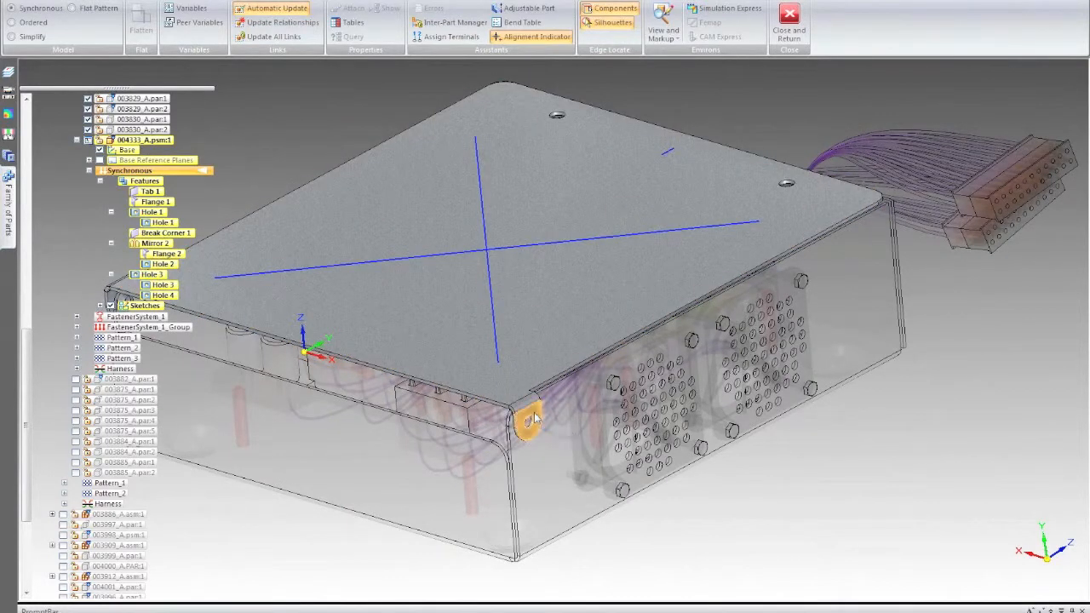
pyautogui.click(535, 417)
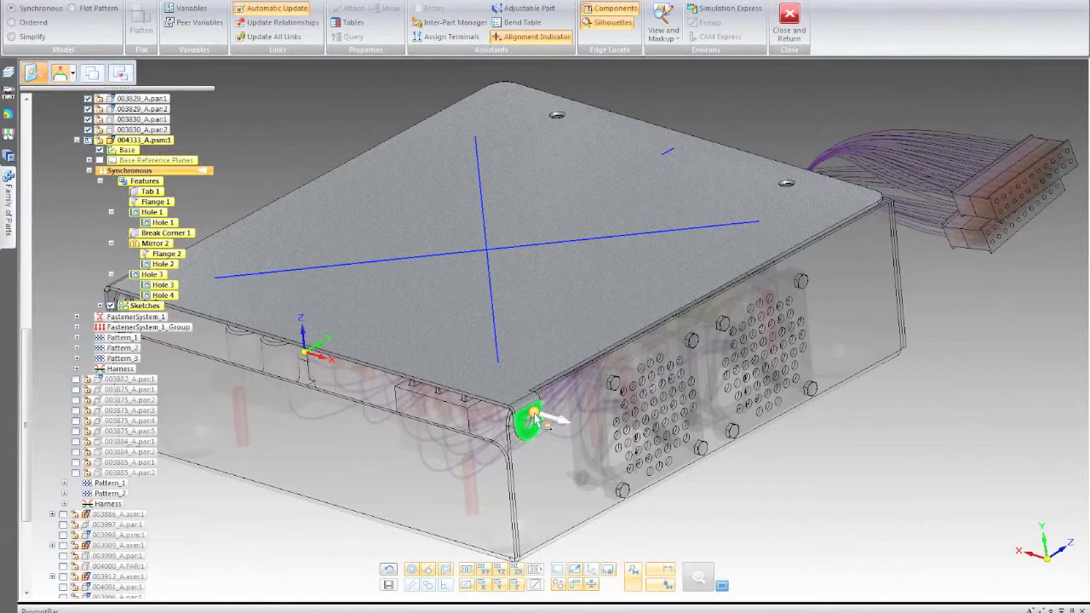
pyautogui.scroll(2, 535, 417)
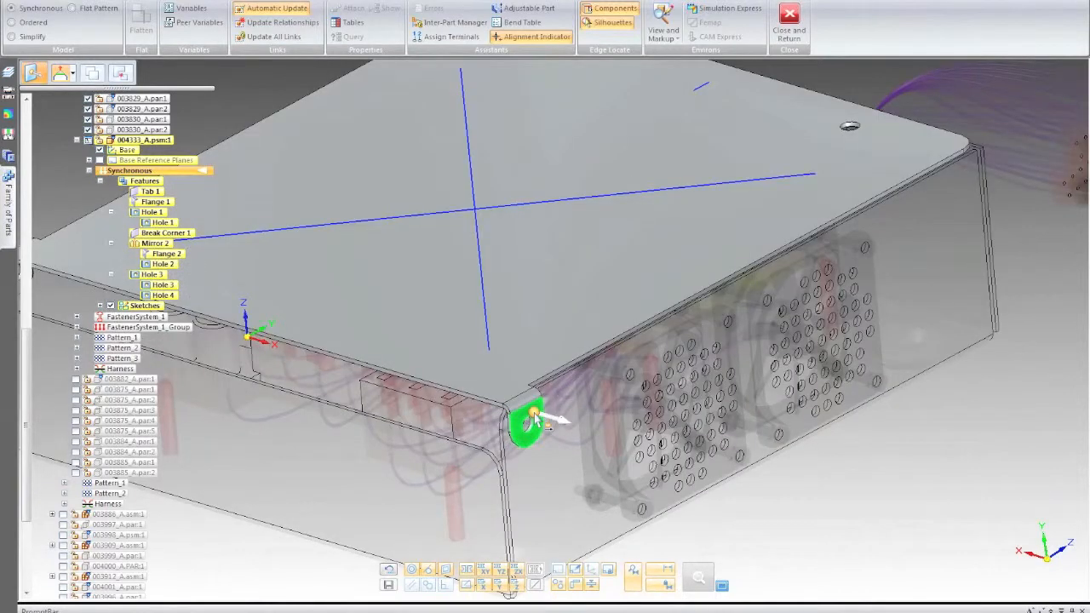
pyautogui.scroll(2, 537, 418)
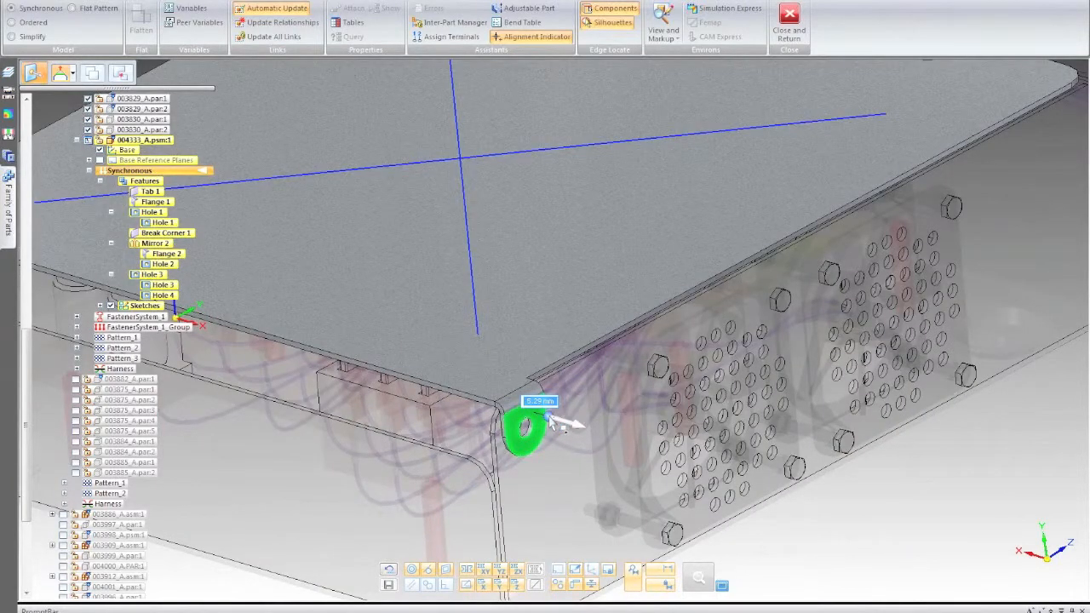
pyautogui.write('1')
pyautogui.press('Return')
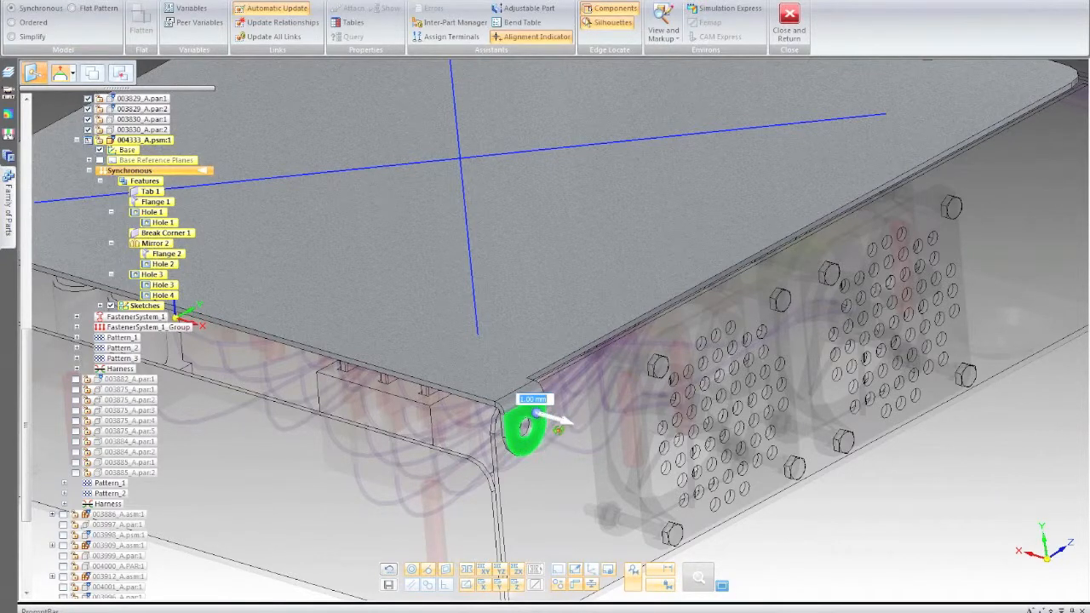
pyautogui.moveTo(559, 430); pyautogui.dragTo(612, 423, button='middle')
pyautogui.press('Escape')
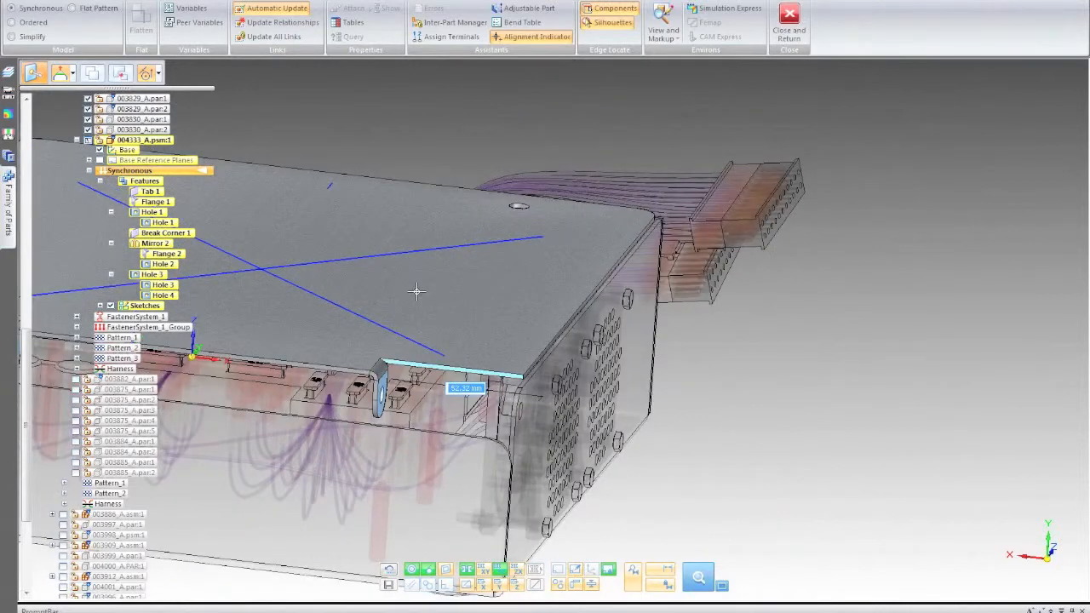
# Move the cover's front corner tabs outward to align with the edge of the enclosure's side wall
pyautogui.scroll(-5, 417, 298)
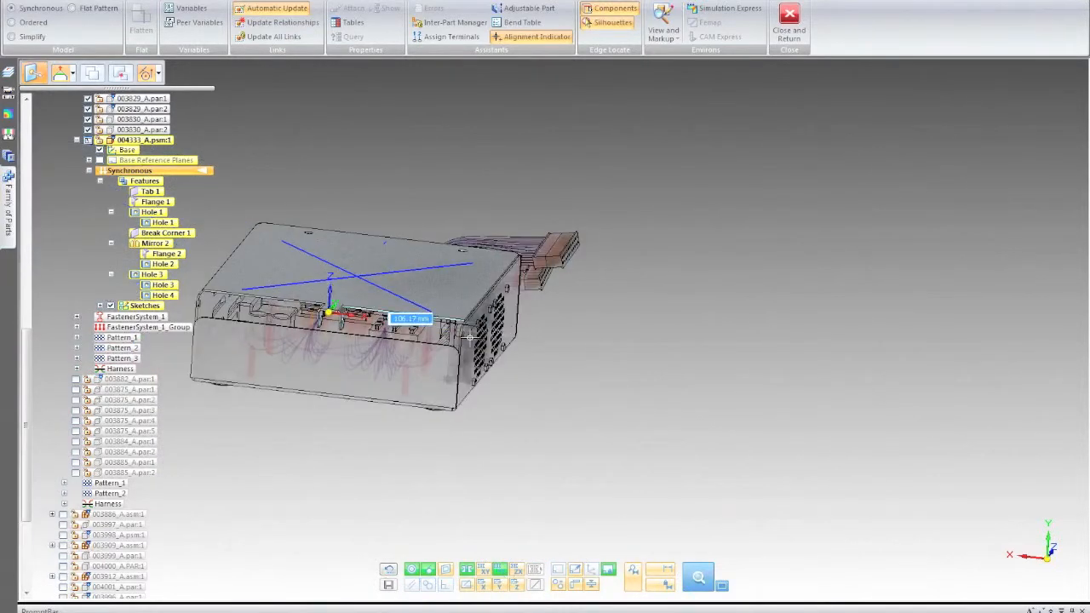
pyautogui.scroll(4, 423, 322)
pyautogui.scroll(2, 452, 328)
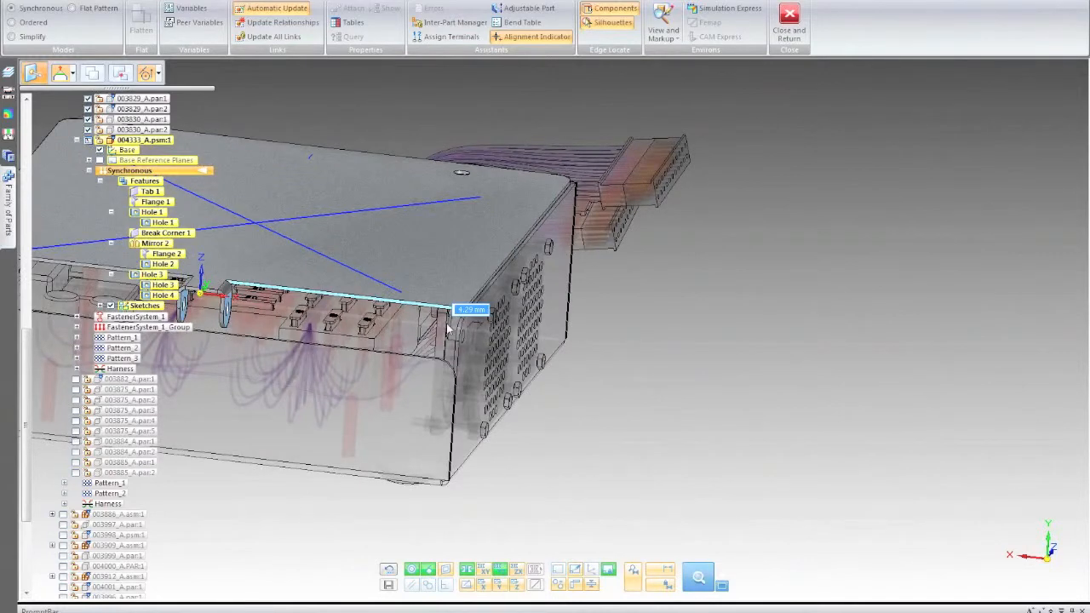
pyautogui.scroll(2, 452, 331)
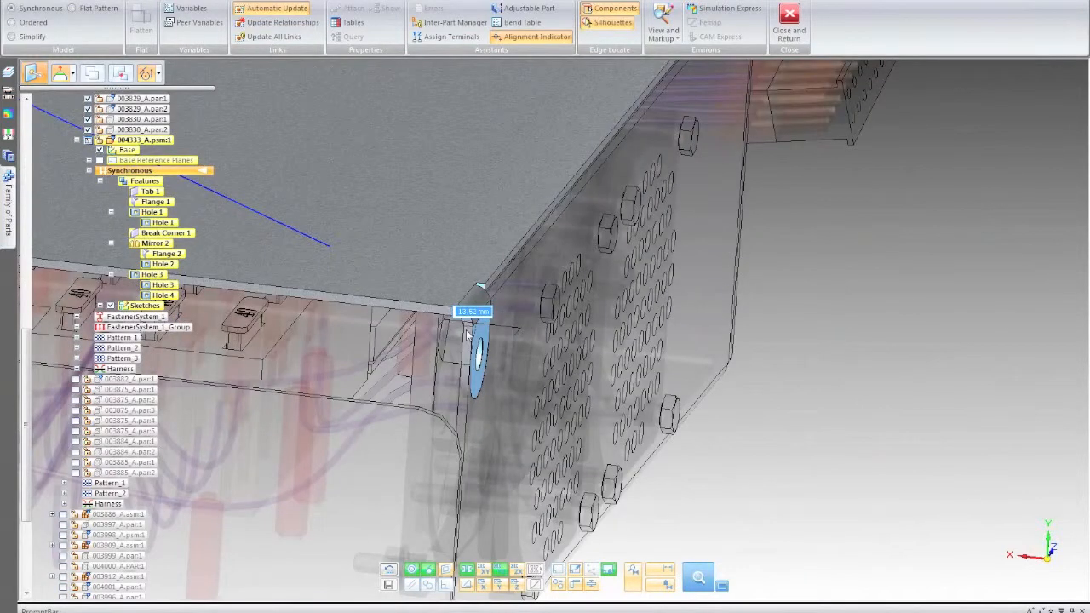
pyautogui.scroll(2, 467, 334)
pyautogui.moveTo(460, 425); pyautogui.dragTo(423, 418)
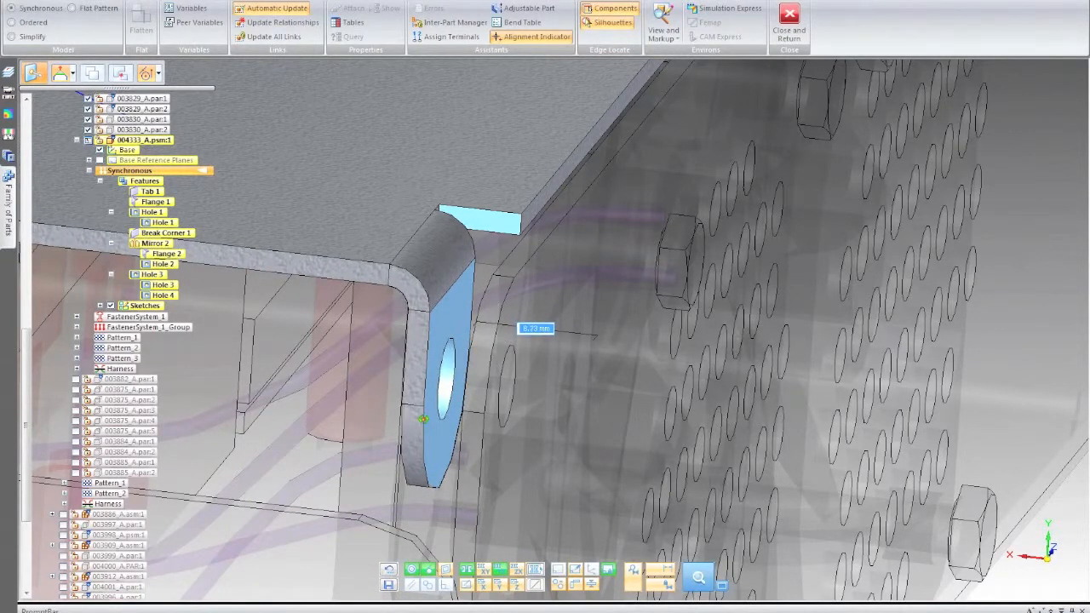
pyautogui.moveTo(423, 419); pyautogui.dragTo(452, 456, button='middle')
pyautogui.moveTo(452, 456); pyautogui.dragTo(453, 414)
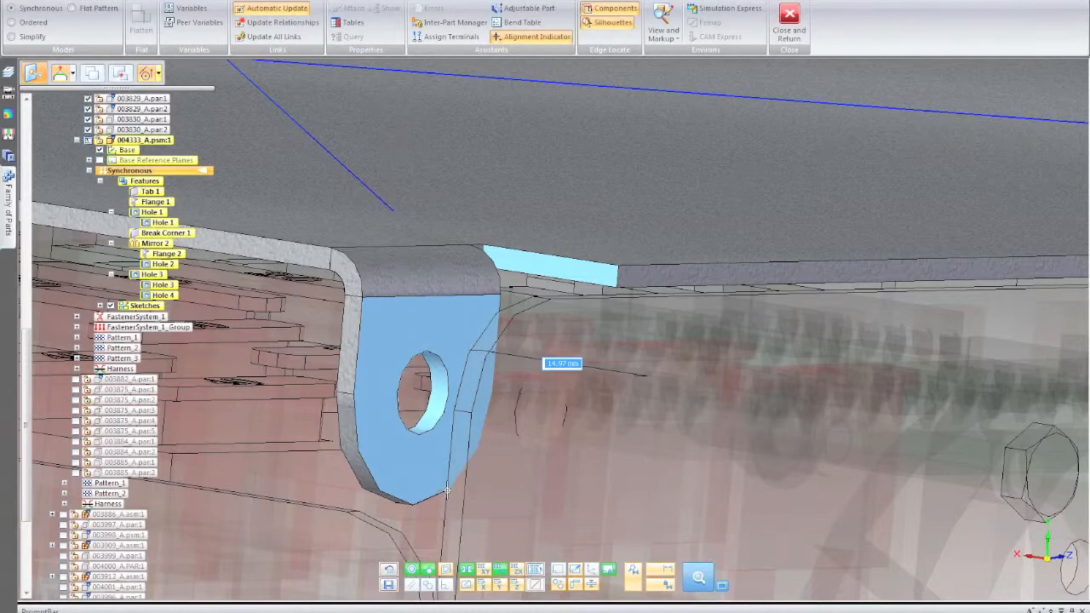
pyautogui.scroll(2, 446, 491)
pyautogui.scroll(-5, 447, 491)
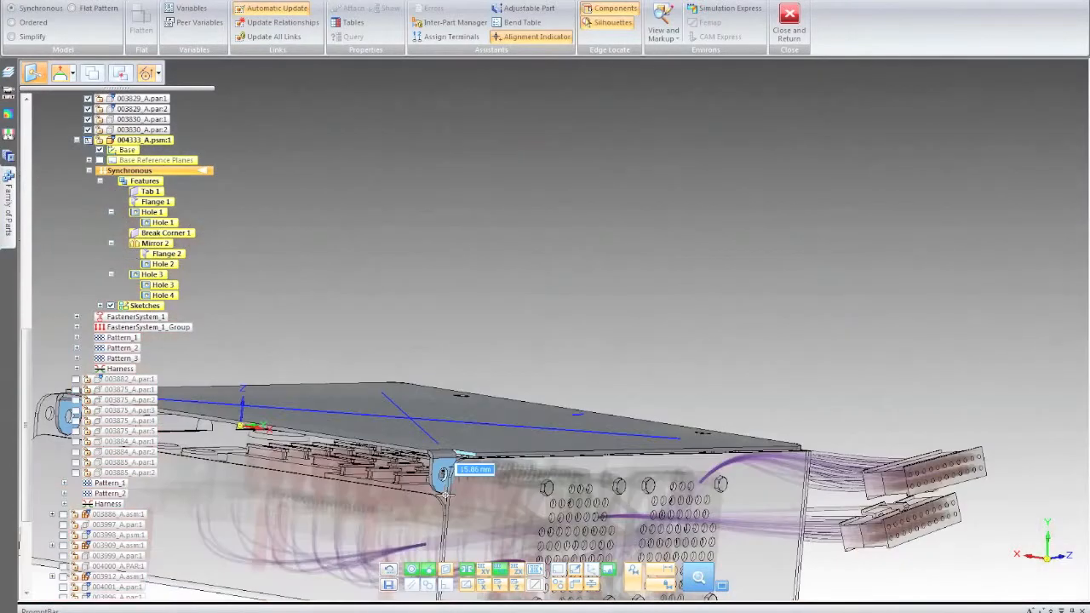
pyautogui.scroll(3, 443, 493)
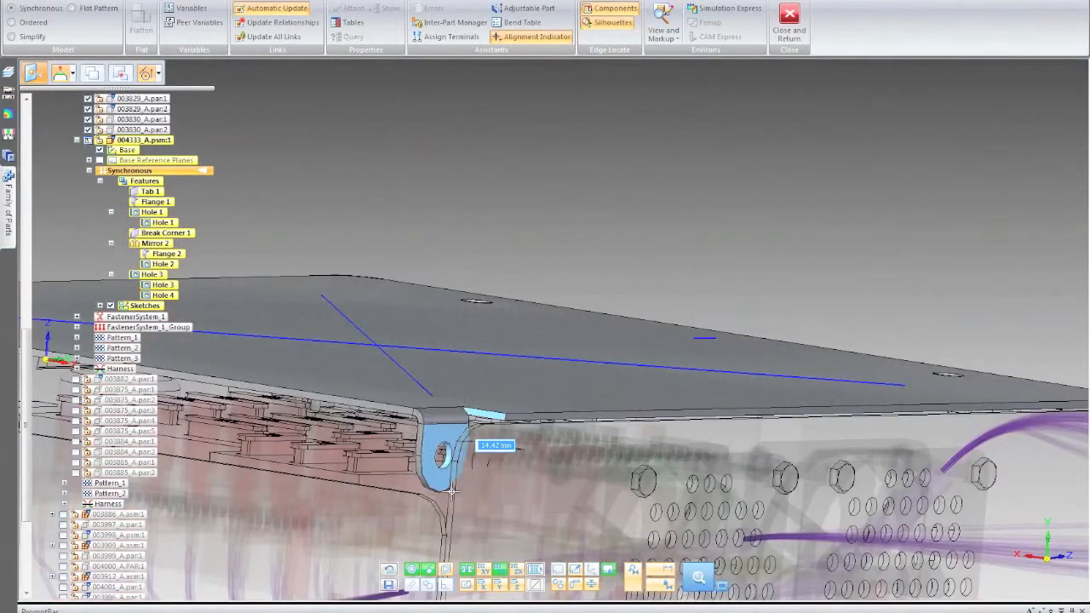
pyautogui.moveTo(451, 493); pyautogui.dragTo(454, 471)
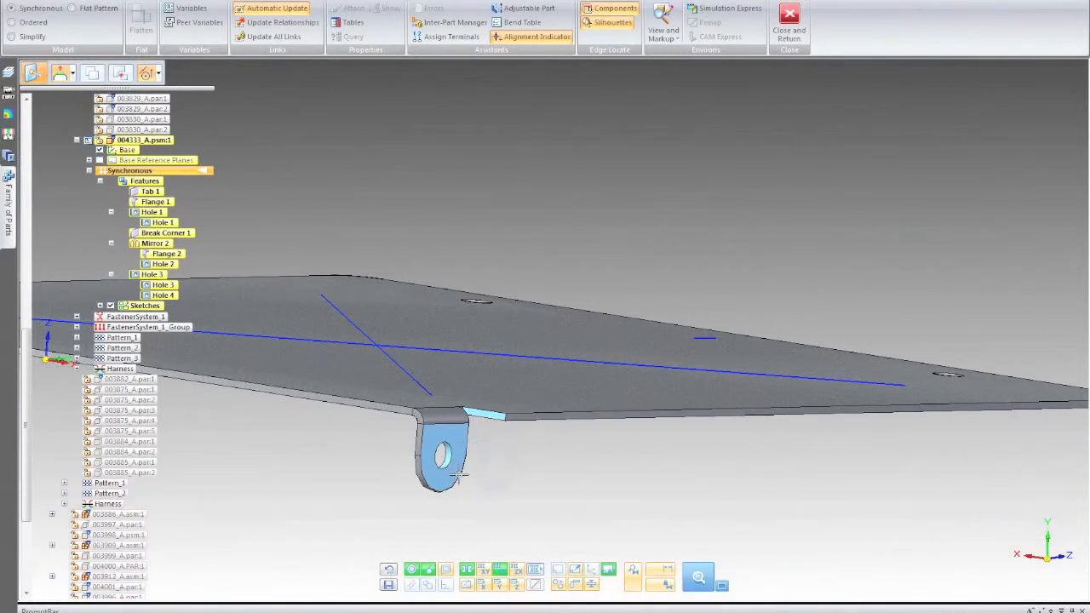
pyautogui.moveTo(459, 475); pyautogui.dragTo(452, 461)
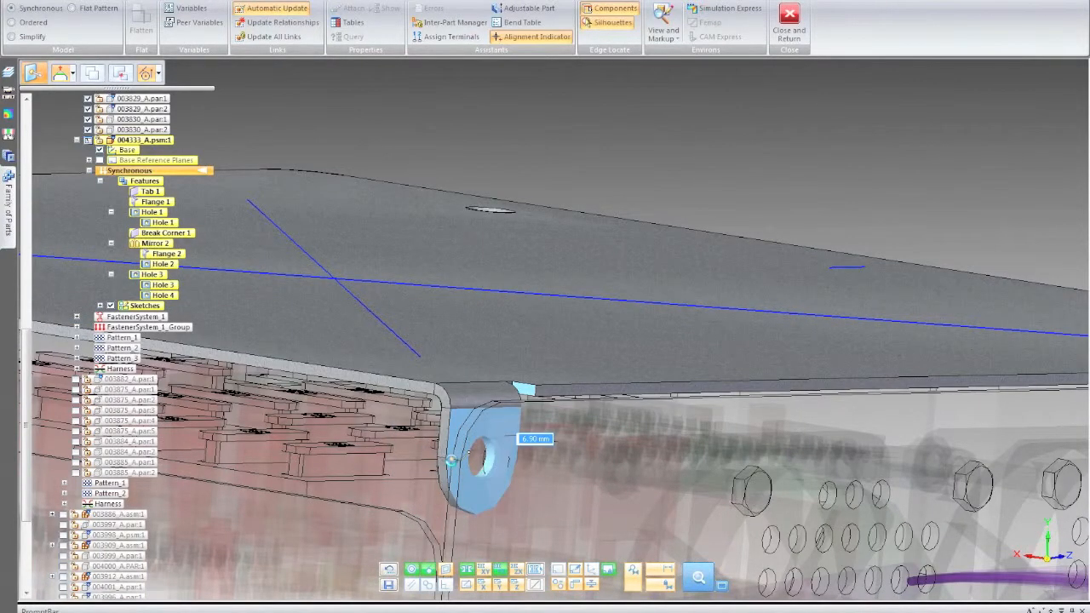
pyautogui.press('Escape')
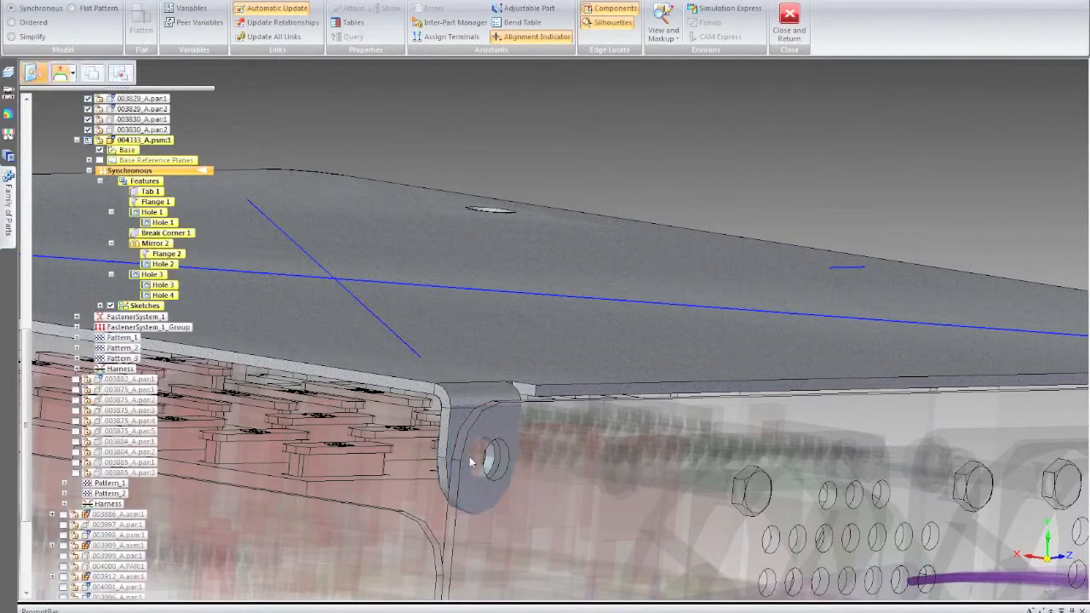
pyautogui.click(471, 462)
pyautogui.moveTo(473, 463); pyautogui.dragTo(715, 438, button='middle')
pyautogui.press('Escape')
# Create a downward circular bead, 3 mm high with an 8 mm radius, along both crossing sketch lines on the cover
pyautogui.scroll(-5, 313, 79)
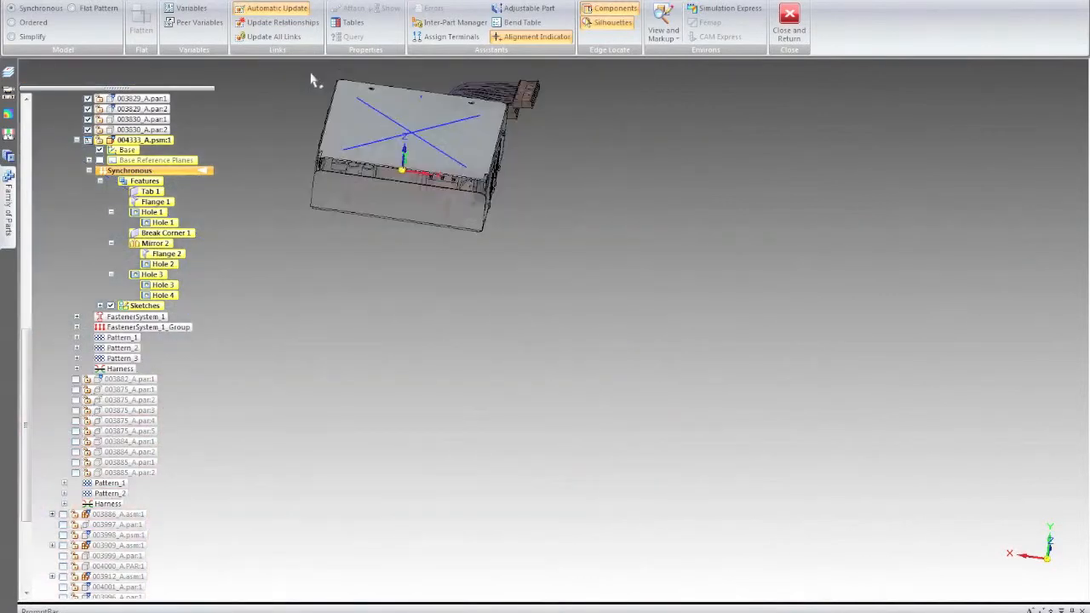
pyautogui.scroll(5, 313, 79)
pyautogui.moveTo(626, 170); pyautogui.dragTo(539, 186, button='middle')
pyautogui.scroll(-2, 283, 112)
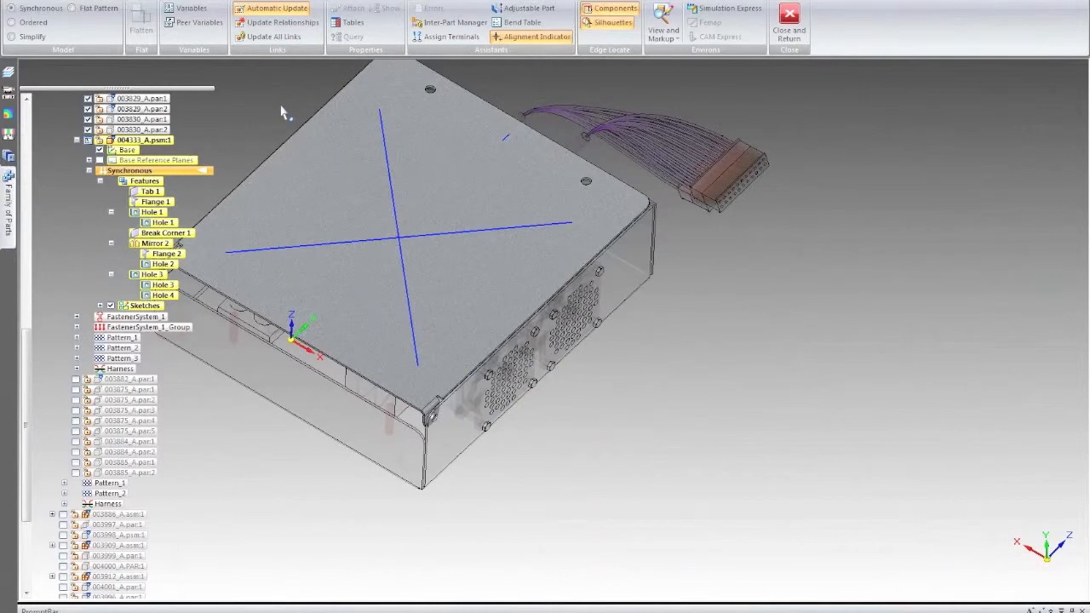
pyautogui.scroll(2, 282, 113)
pyautogui.click(42, 1)
pyautogui.click(476, 36)
pyautogui.click(499, 126)
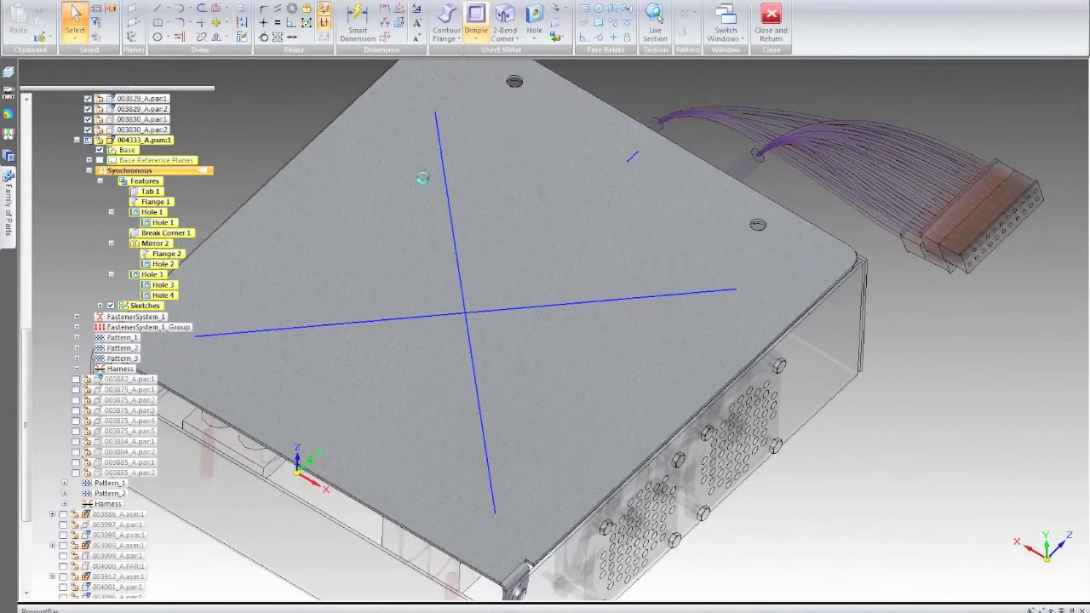
pyautogui.click(64, 75)
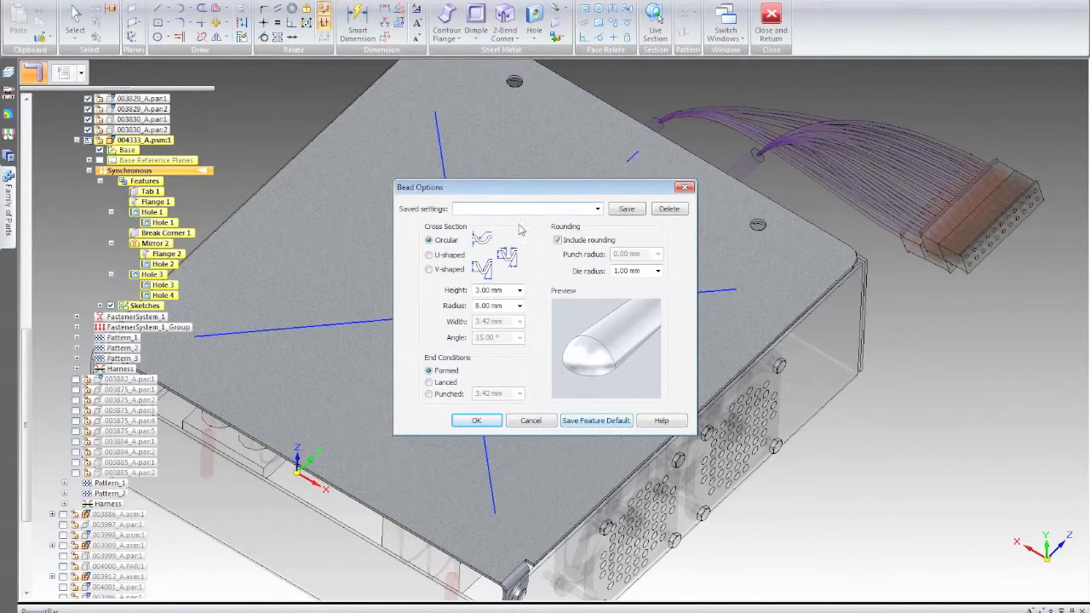
pyautogui.click(481, 422)
pyautogui.click(477, 369)
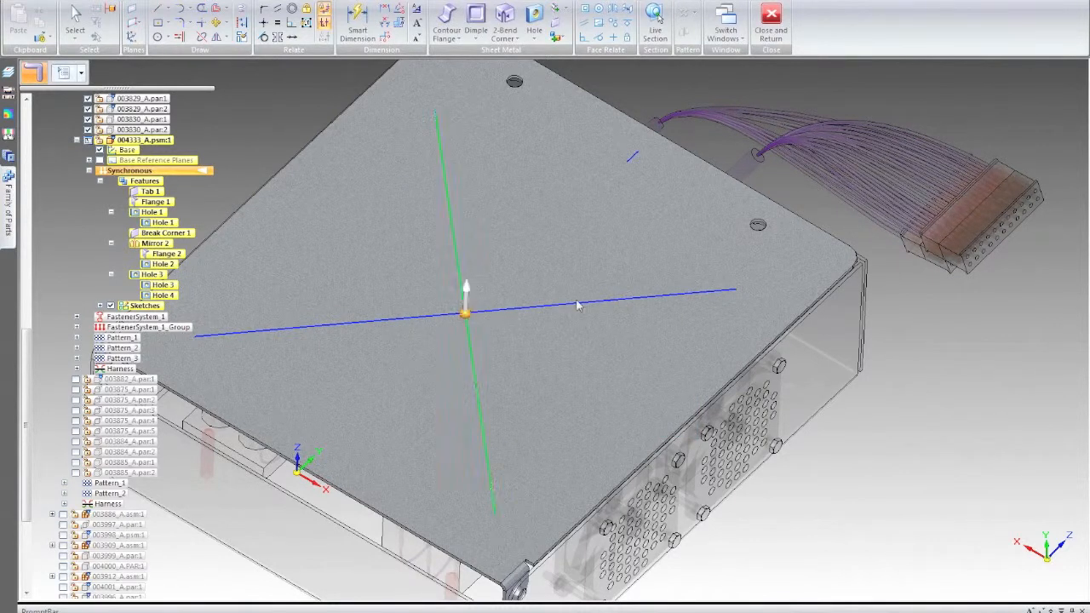
pyautogui.click(587, 304)
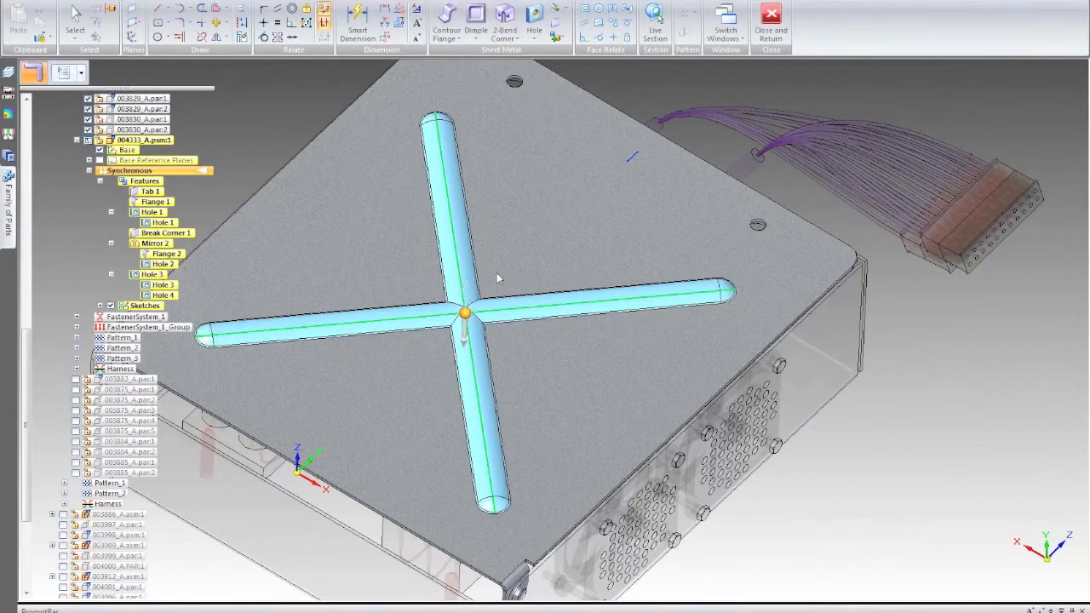
pyautogui.rightClick(283, 99)
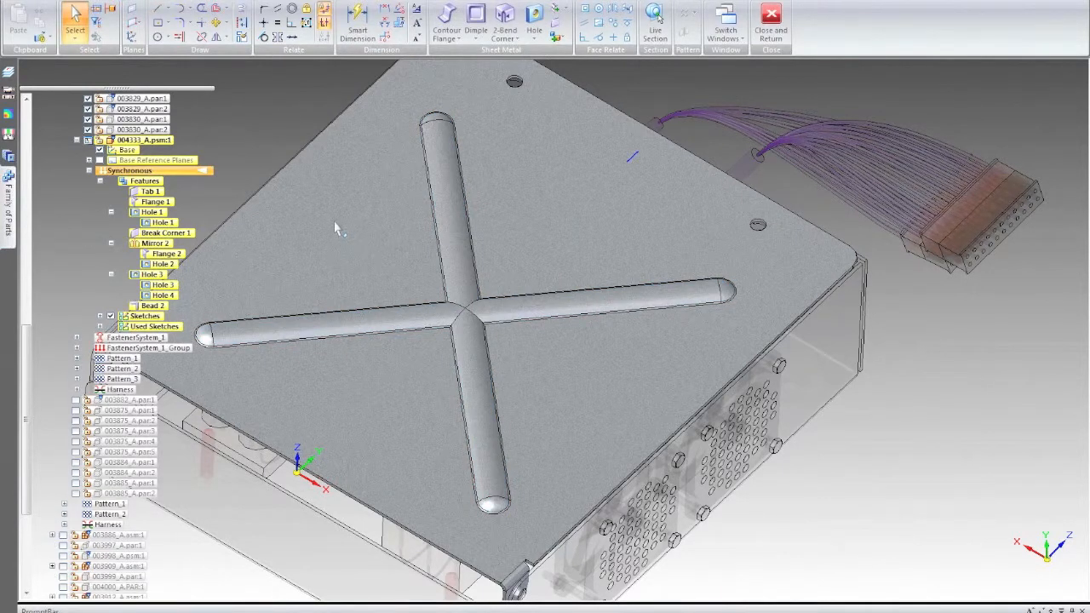
# Create a downward bead from the short sketch line near the cover's rear edge, using the saved U-shape settings: 4 mm high, 100 mm wide, lanced ends
pyautogui.scroll(-2, 337, 228)
pyautogui.scroll(-2, 338, 228)
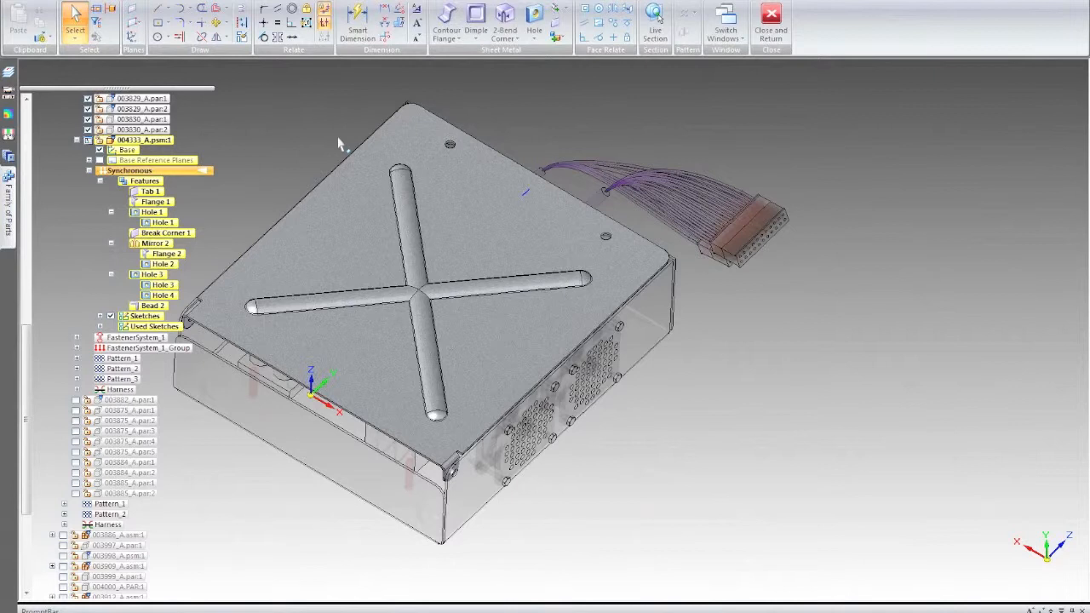
pyautogui.click(476, 37)
pyautogui.click(479, 100)
pyautogui.click(65, 73)
pyautogui.click(597, 208)
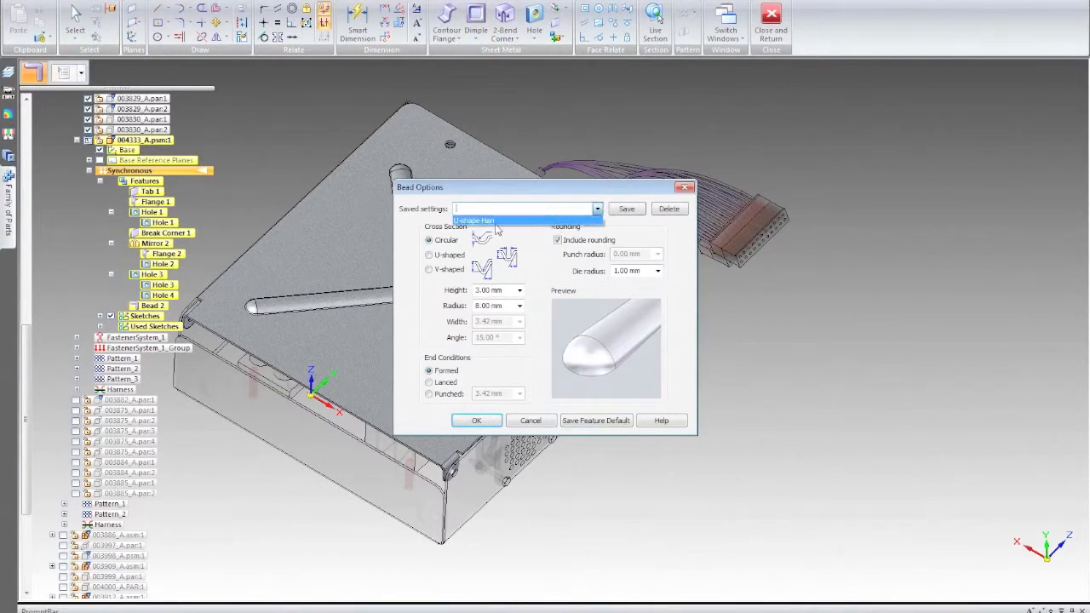
pyautogui.click(498, 223)
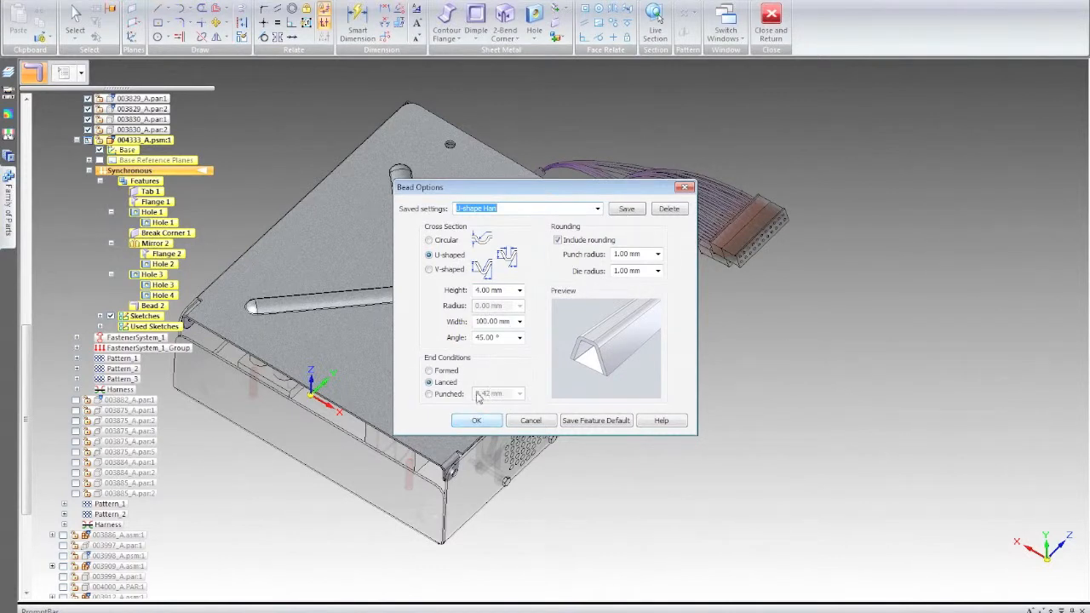
pyautogui.click(478, 422)
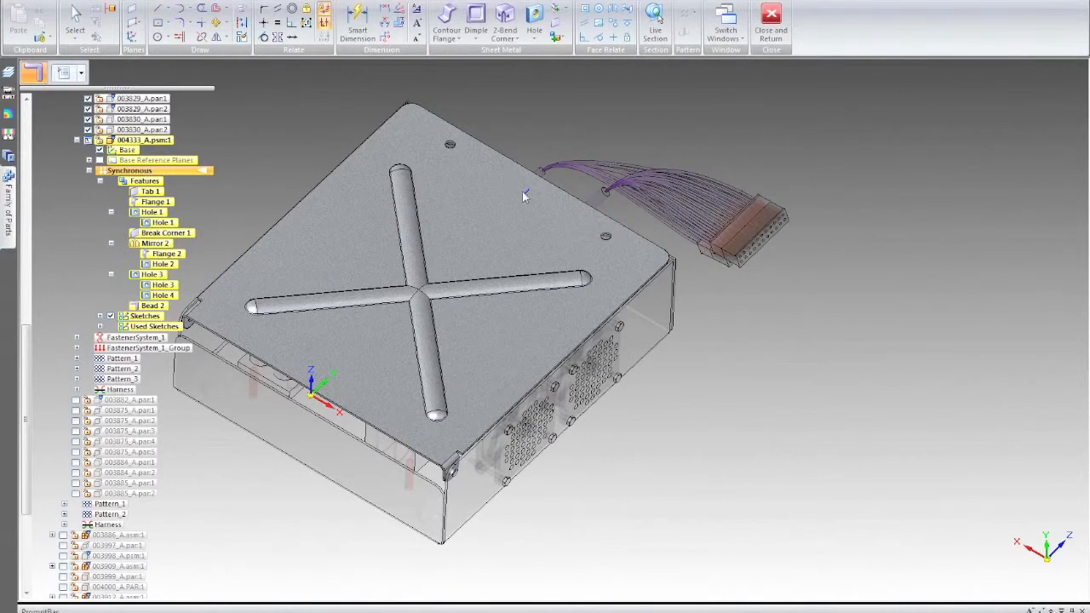
pyautogui.click(529, 168)
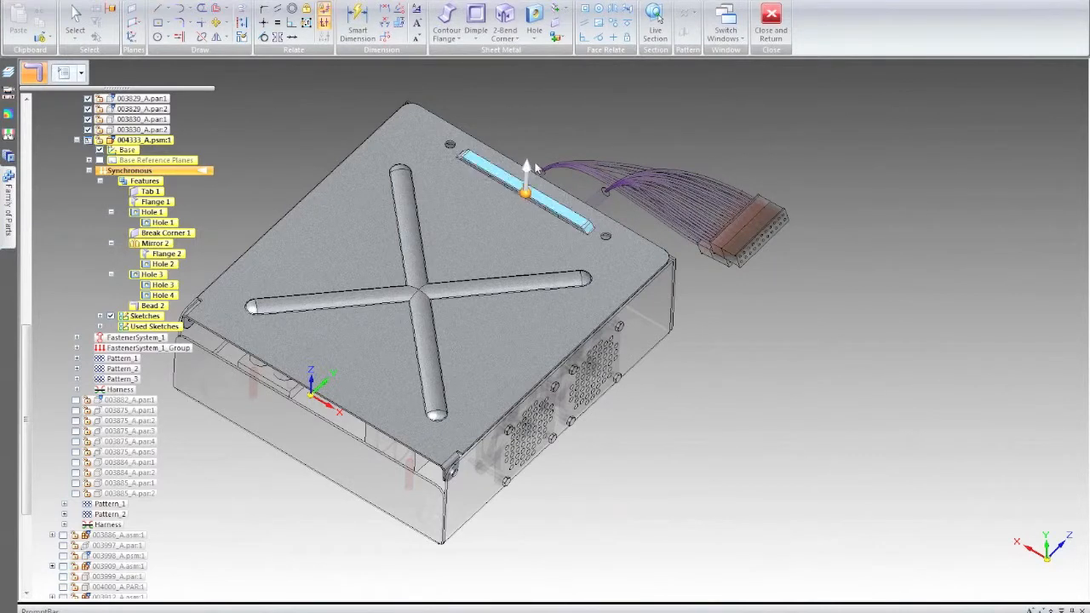
pyautogui.click(524, 212)
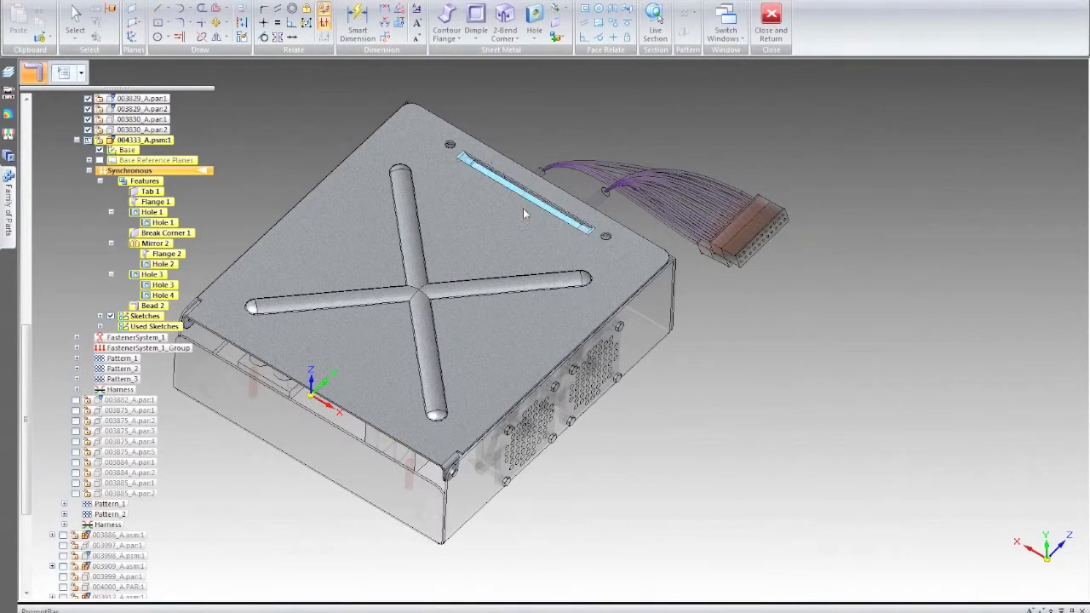
pyautogui.rightClick(551, 112)
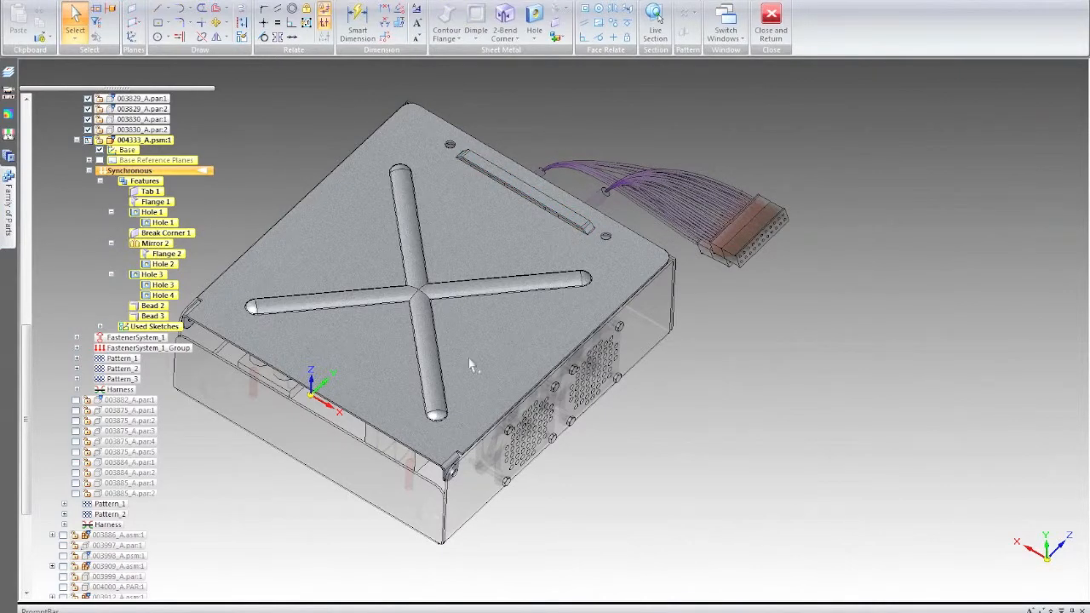
# Finish editing the cover in place and return to the assembly
pyautogui.scroll(-2, 271, 163)
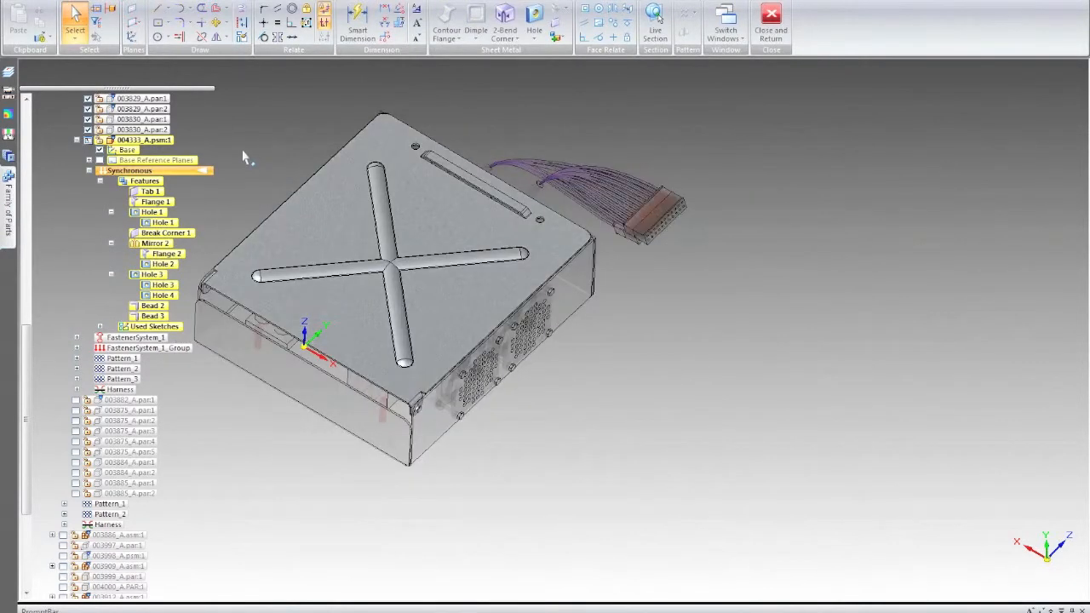
pyautogui.scroll(3, 247, 158)
pyautogui.scroll(-1, 517, 349)
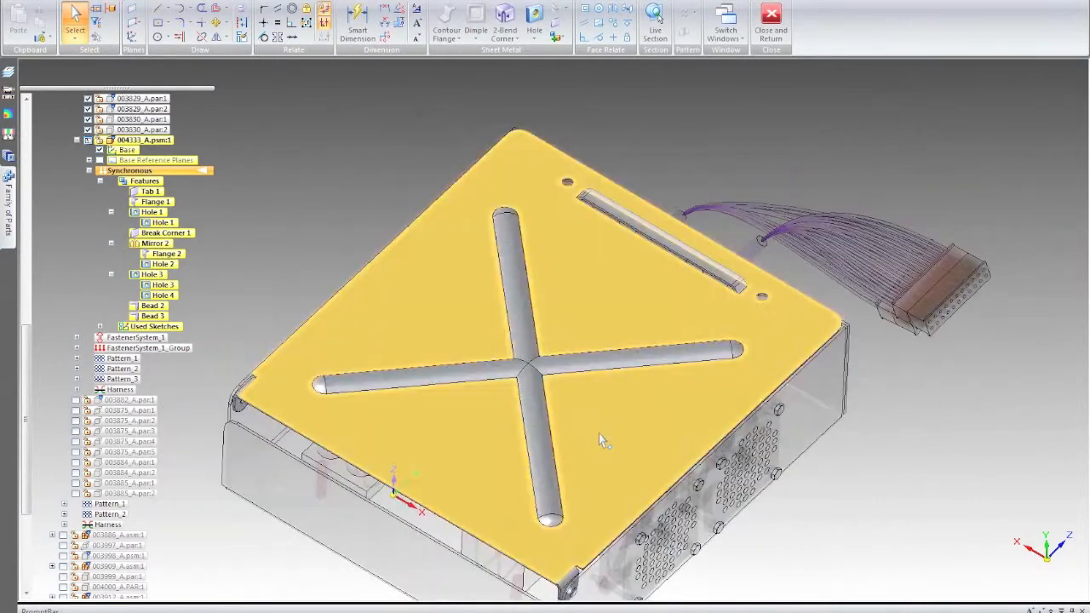
pyautogui.moveTo(599, 433); pyautogui.dragTo(586, 346, button='middle')
pyautogui.moveTo(587, 346); pyautogui.dragTo(548, 423, button='middle')
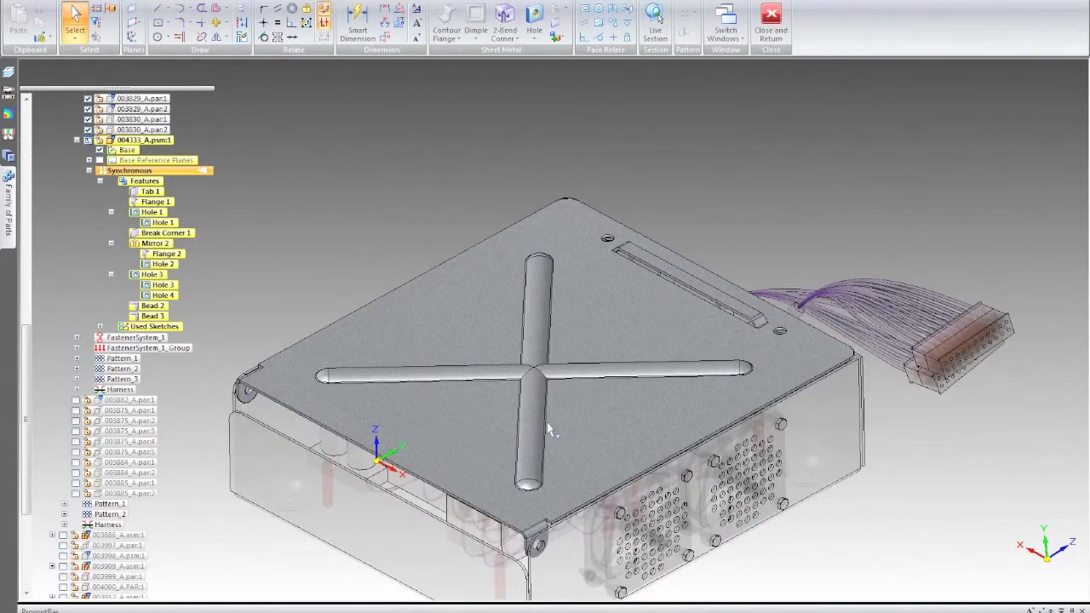
pyautogui.click(778, 29)
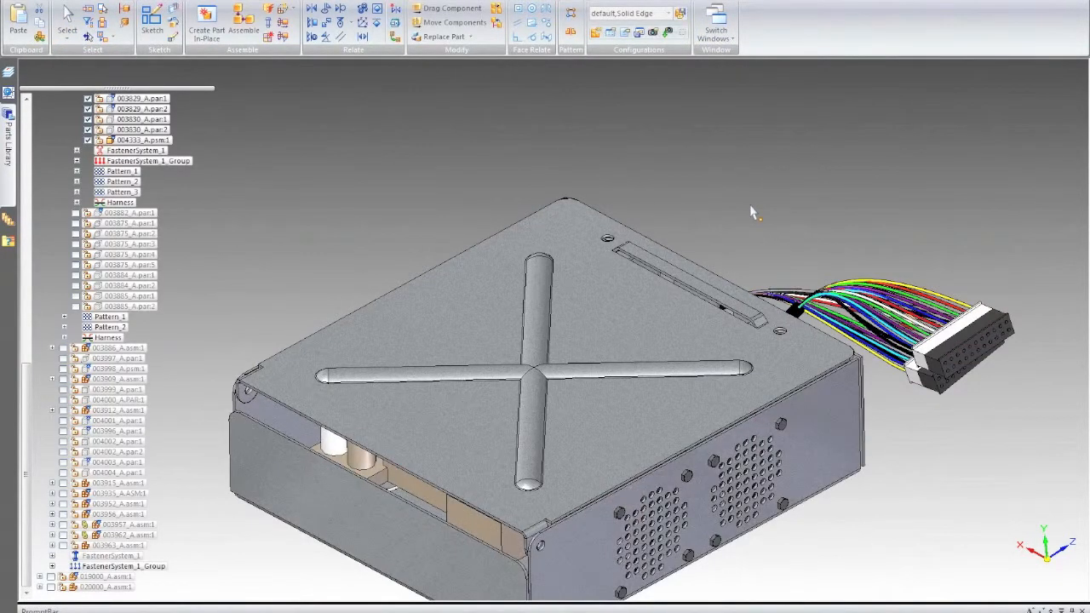
# Open the subassembly 003816_A.asm that contains the cover for in-place editing
pyautogui.click(503, 325)
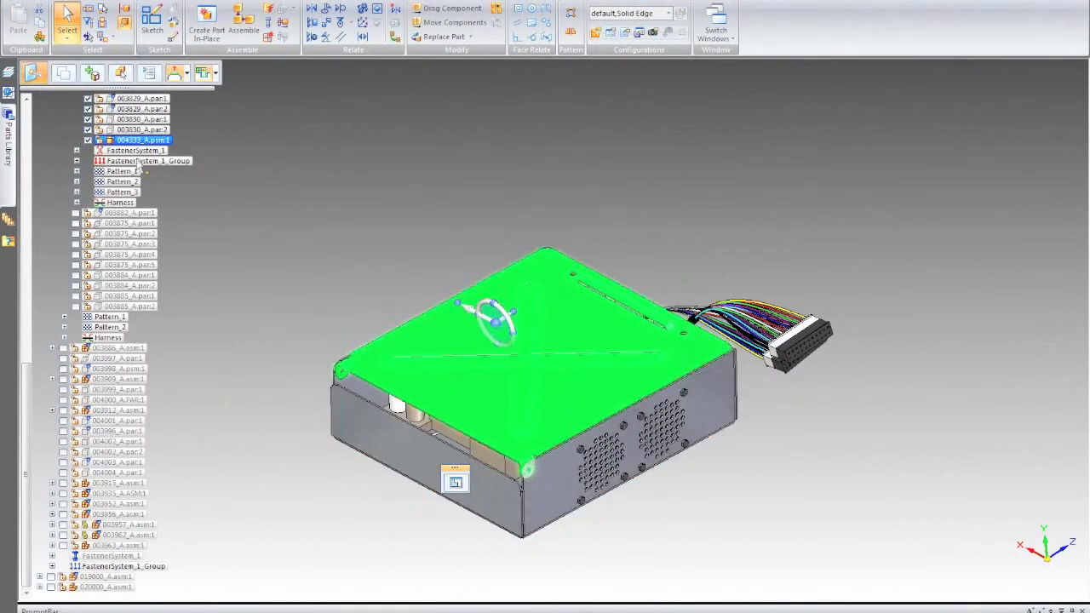
pyautogui.scroll(4, 124, 136)
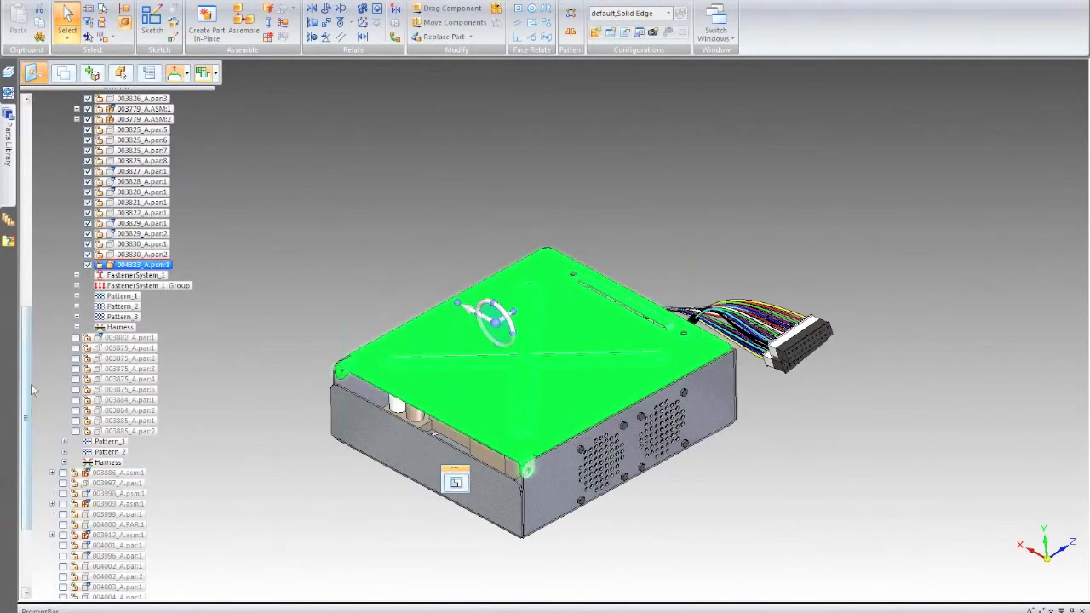
pyautogui.scroll(5, 26, 339)
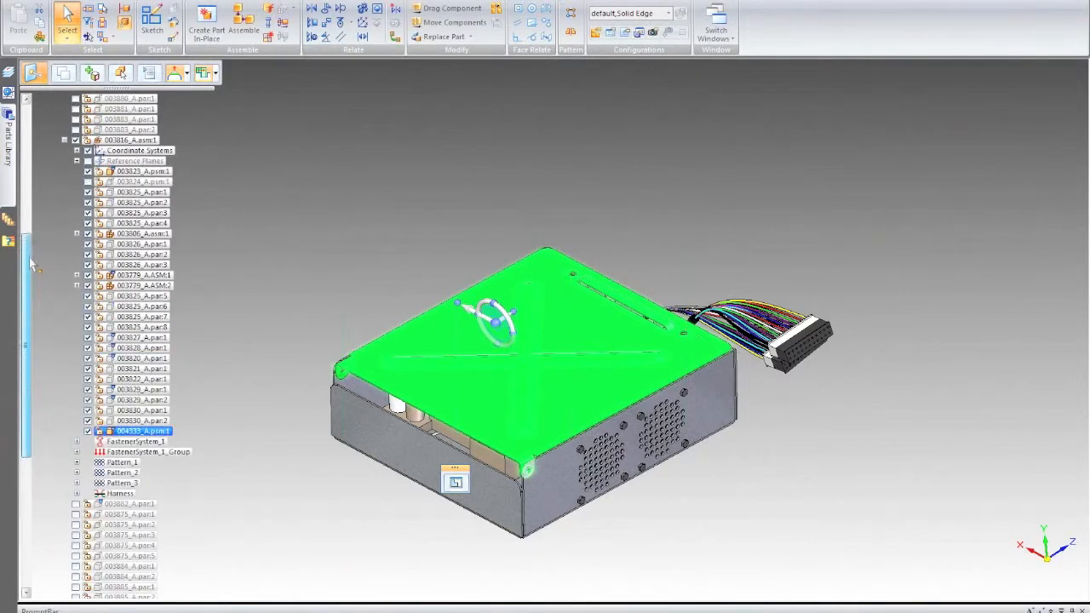
pyautogui.click(119, 140)
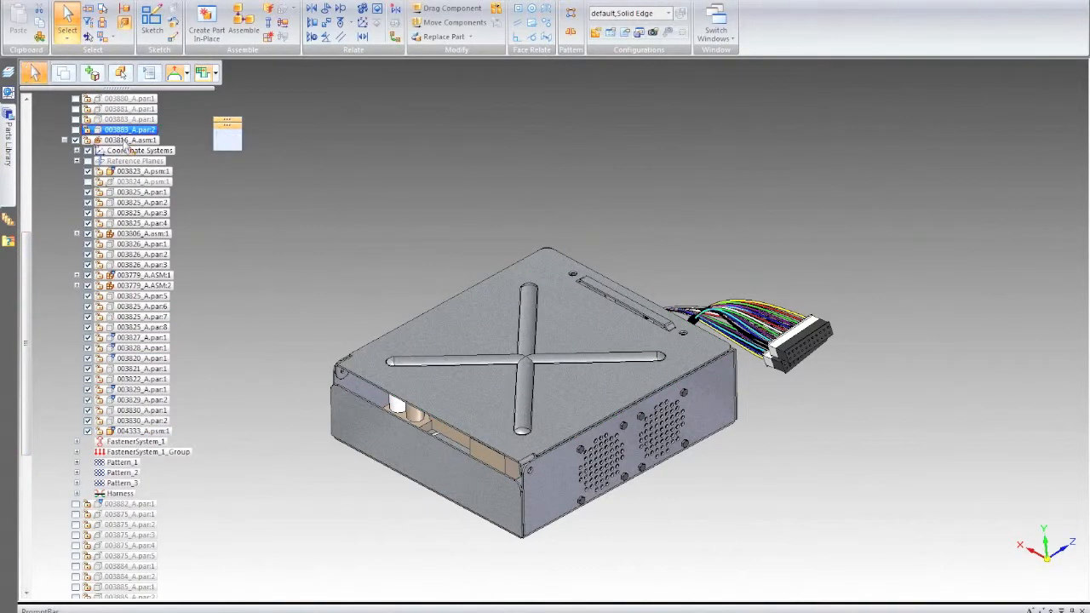
pyautogui.click(228, 140)
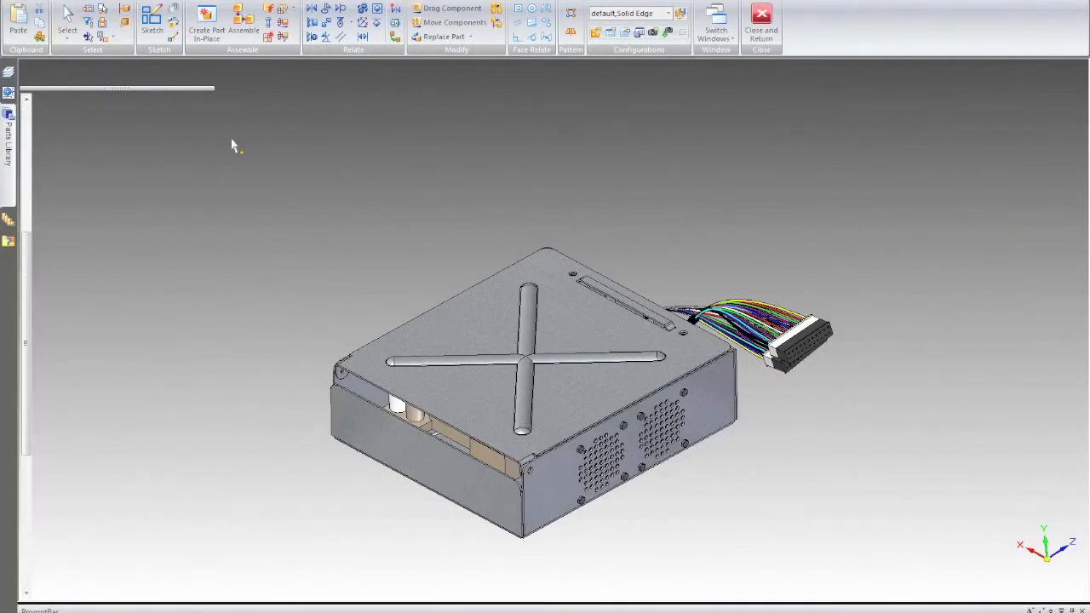
# Delete the ground relationship of the cover 004333_A.psm, leaving its relationship to 003823_A.psm in place
pyautogui.moveTo(28, 313); pyautogui.dragTo(29, 375)
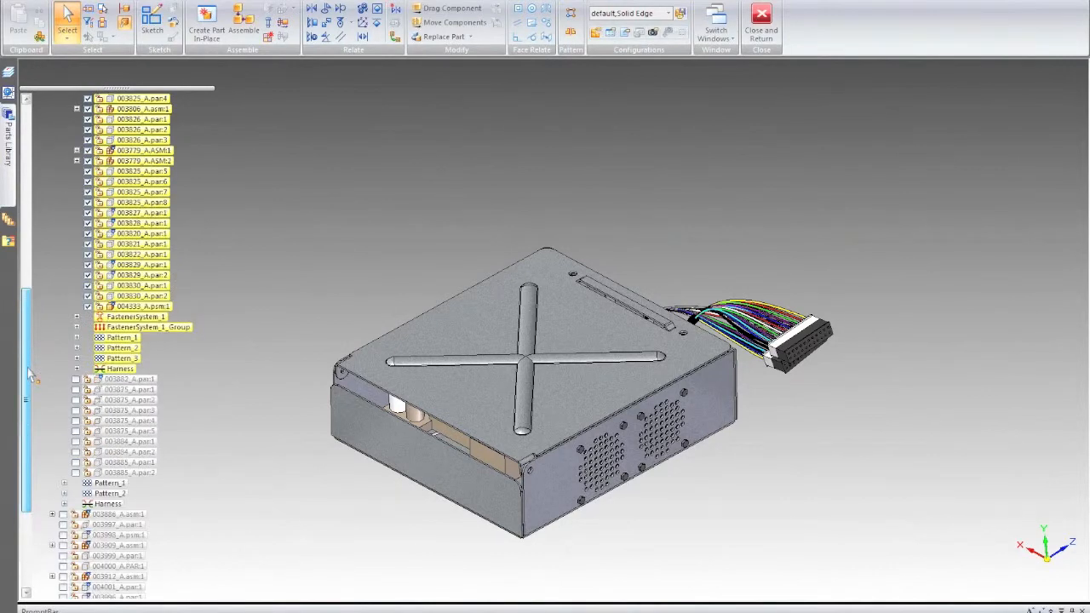
pyautogui.click(551, 350)
pyautogui.click(480, 324)
pyautogui.click(75, 574)
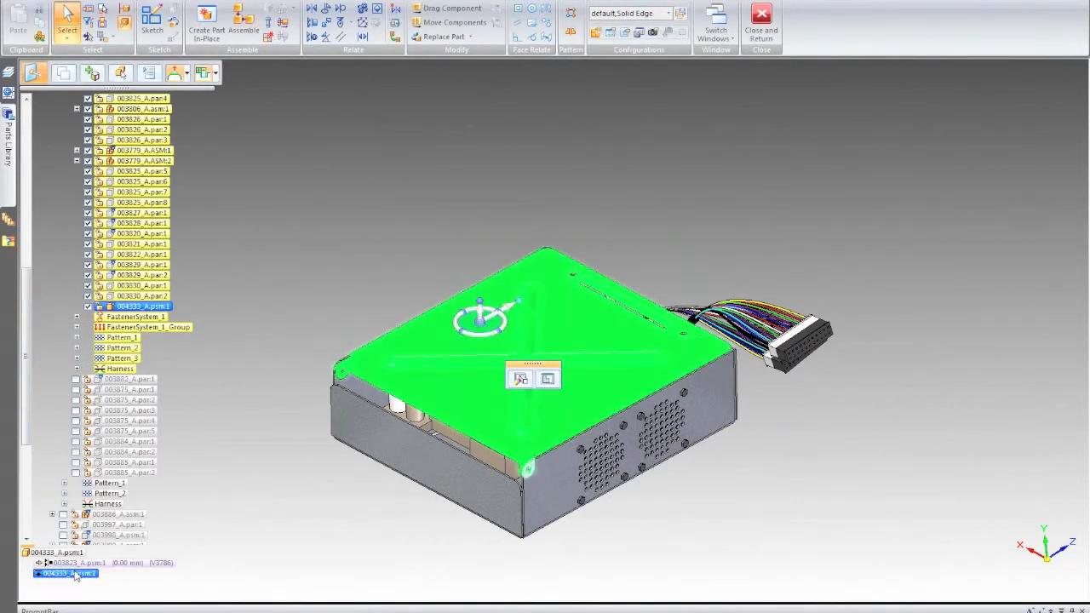
pyautogui.rightClick(75, 575)
pyautogui.click(111, 593)
pyautogui.click(326, 233)
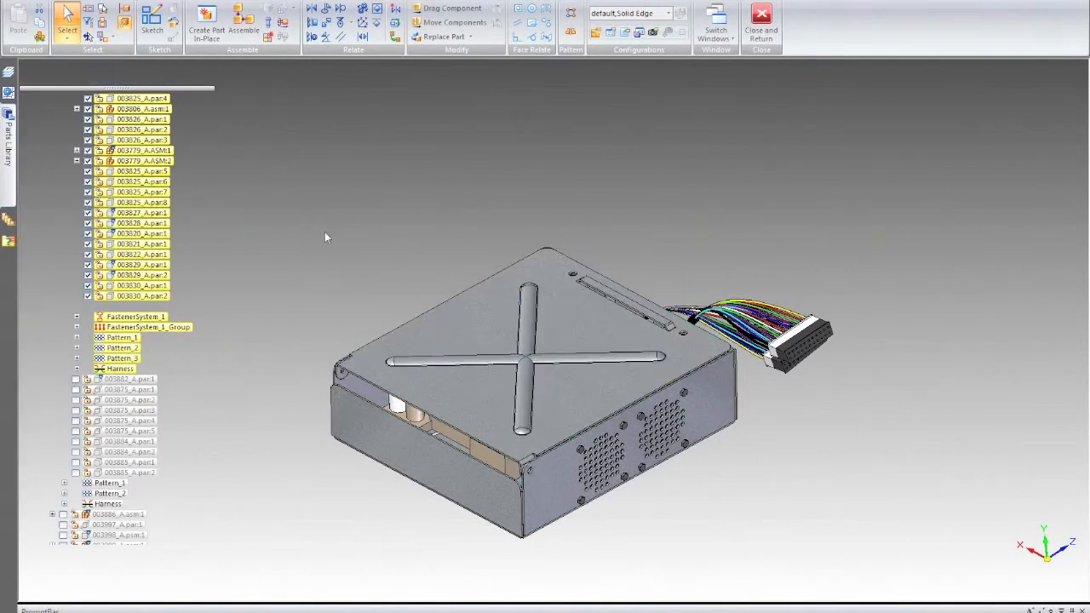
# Assemble the cover to the enclosure by relating the front corner tab's hole and face to the matching side wall
pyautogui.click(246, 19)
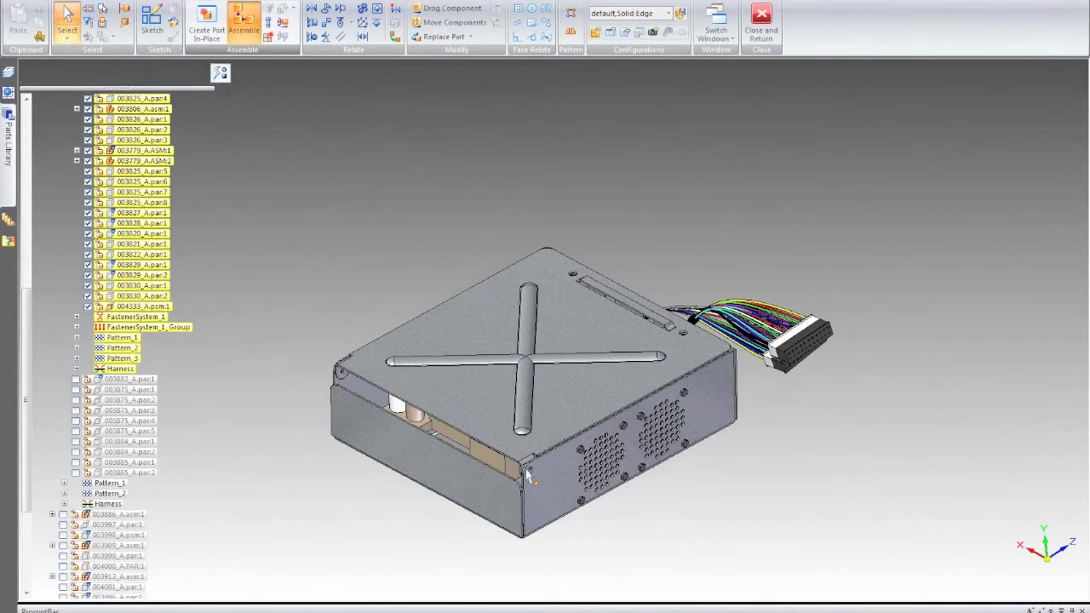
pyautogui.scroll(3, 528, 475)
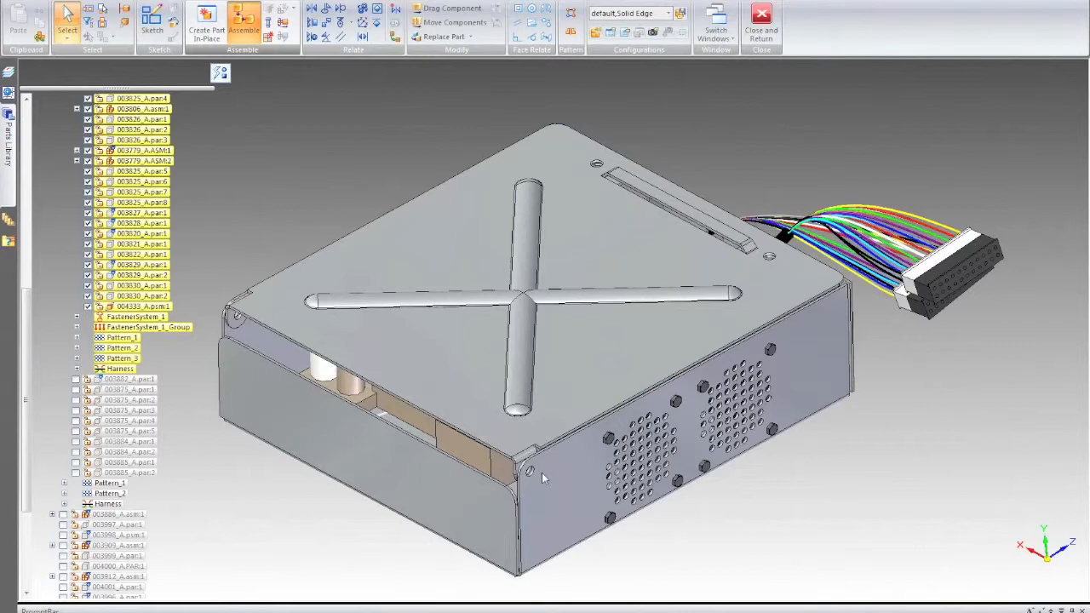
pyautogui.scroll(3, 542, 473)
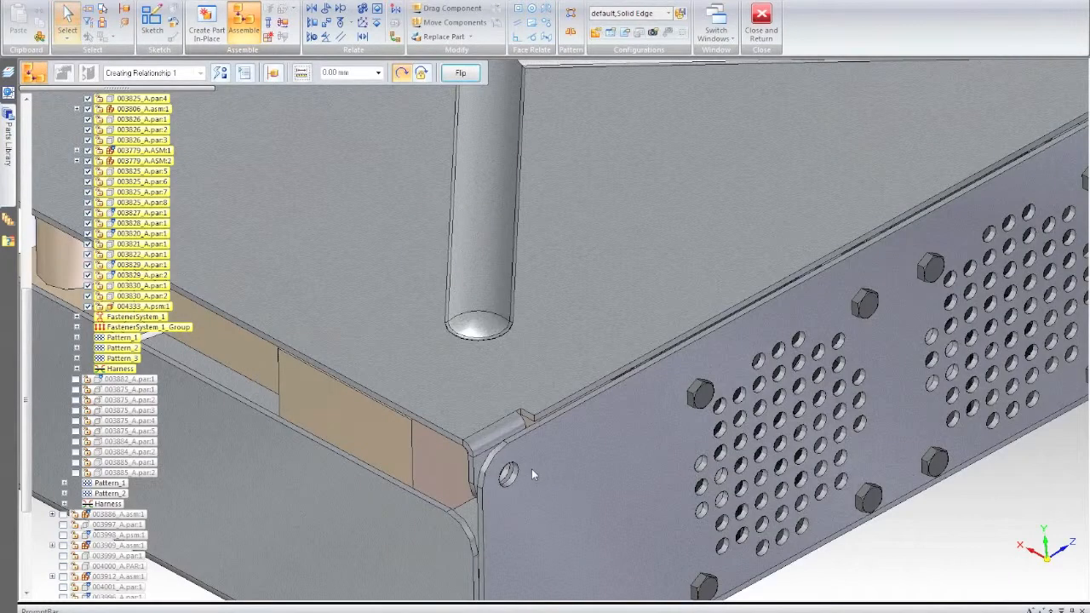
pyautogui.scroll(3, 532, 469)
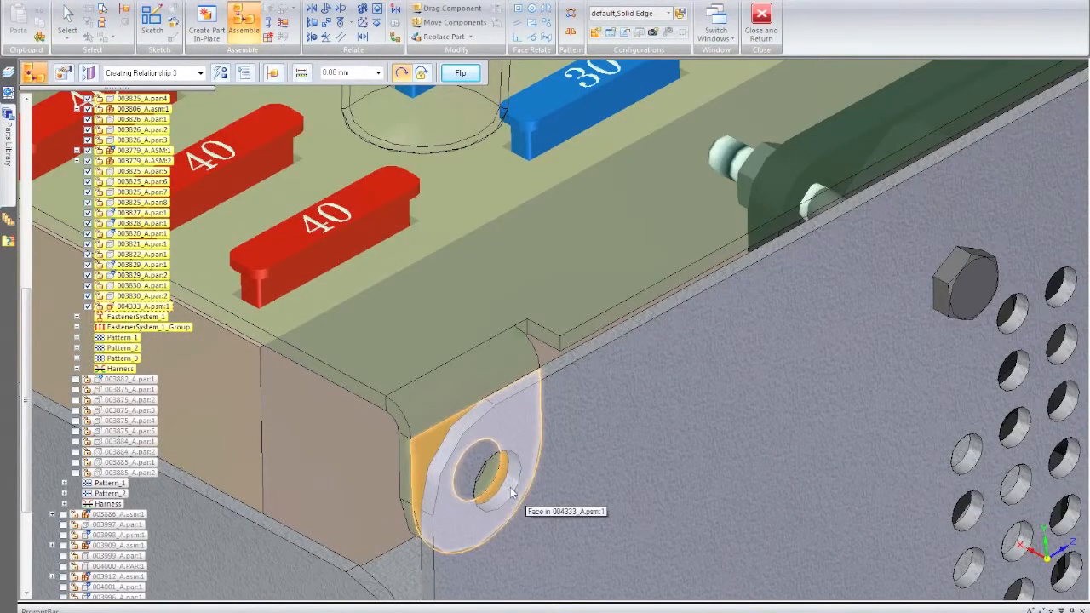
pyautogui.click(511, 487)
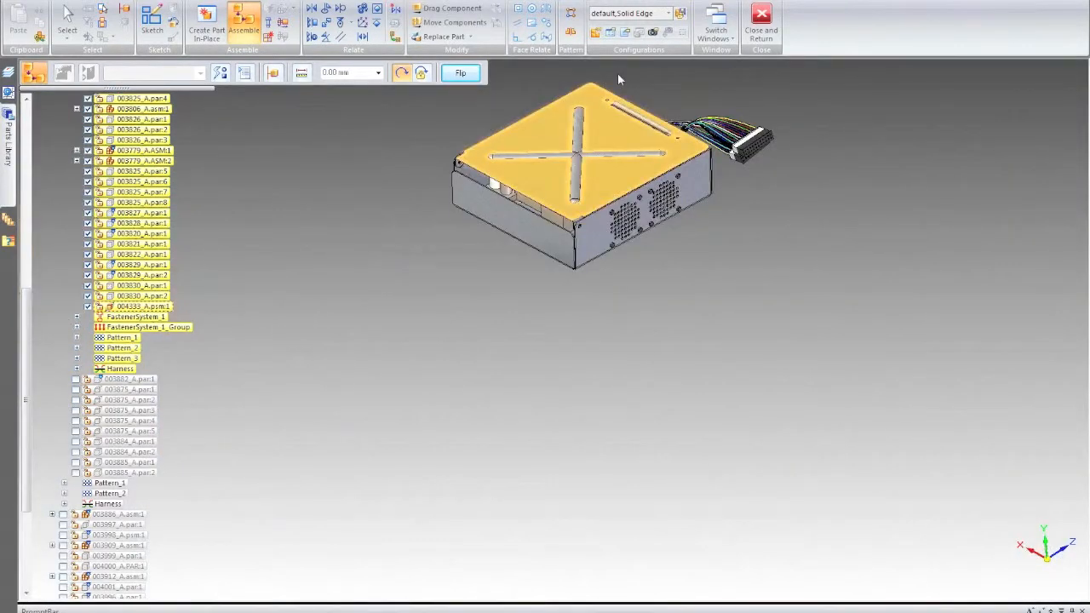
pyautogui.scroll(5, 619, 75)
pyautogui.scroll(-3, 621, 75)
# Test the cover's movement with Drag Component using the No analysis option, and reset it to its starting position
pyautogui.click(452, 8)
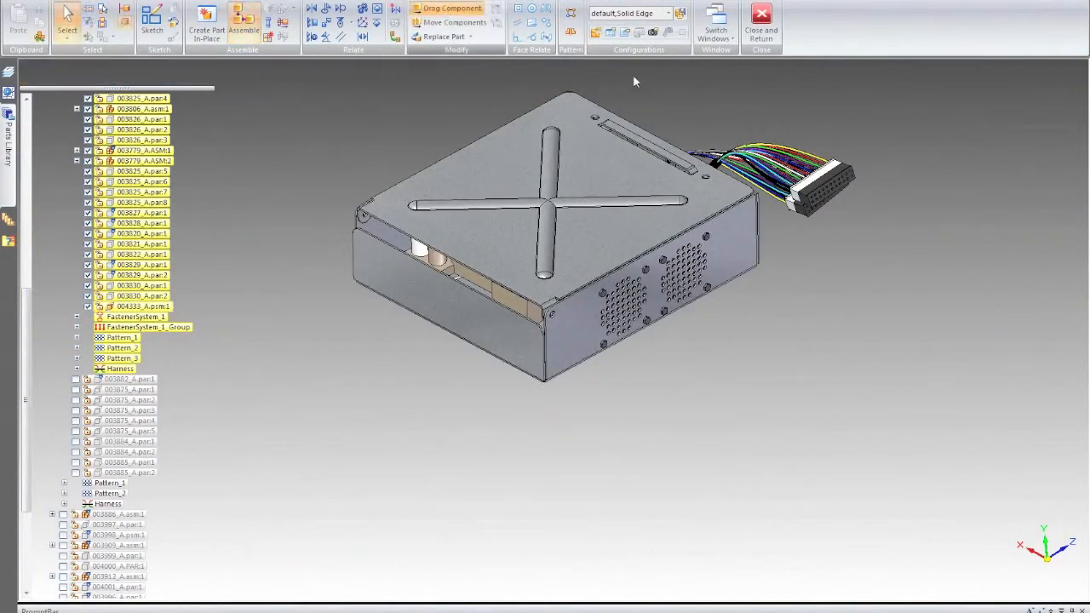
pyautogui.click(288, 5)
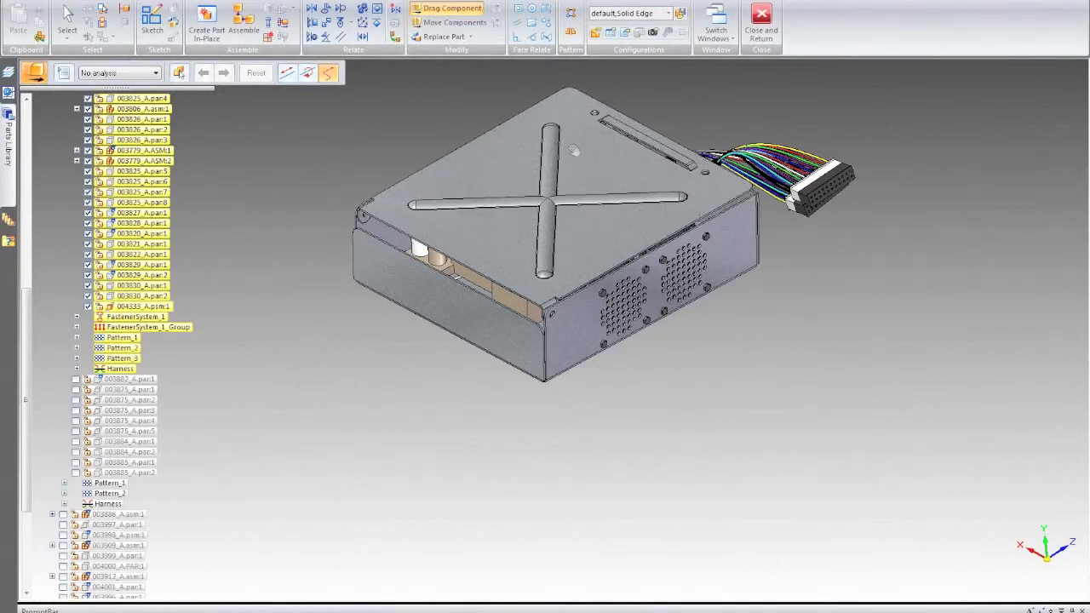
pyautogui.moveTo(581, 151); pyautogui.dragTo(509, 165)
pyautogui.scroll(-5, 375, 356)
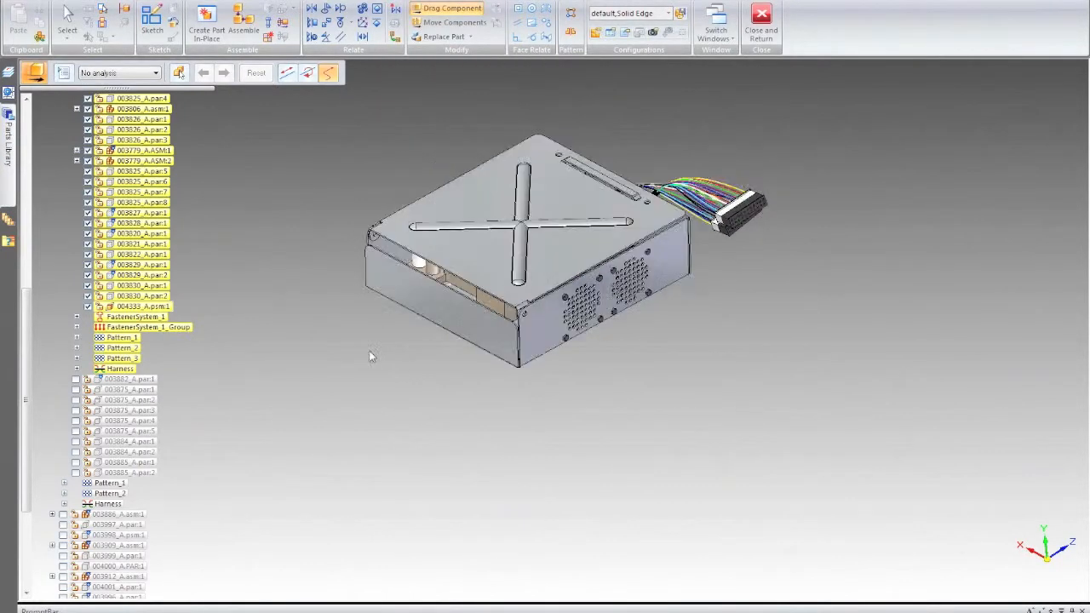
pyautogui.scroll(1, 428, 231)
pyautogui.moveTo(383, 343); pyautogui.dragTo(316, 305, button='middle')
pyautogui.scroll(4, 382, 298)
pyautogui.moveTo(583, 300); pyautogui.dragTo(470, 310)
pyautogui.click(258, 76)
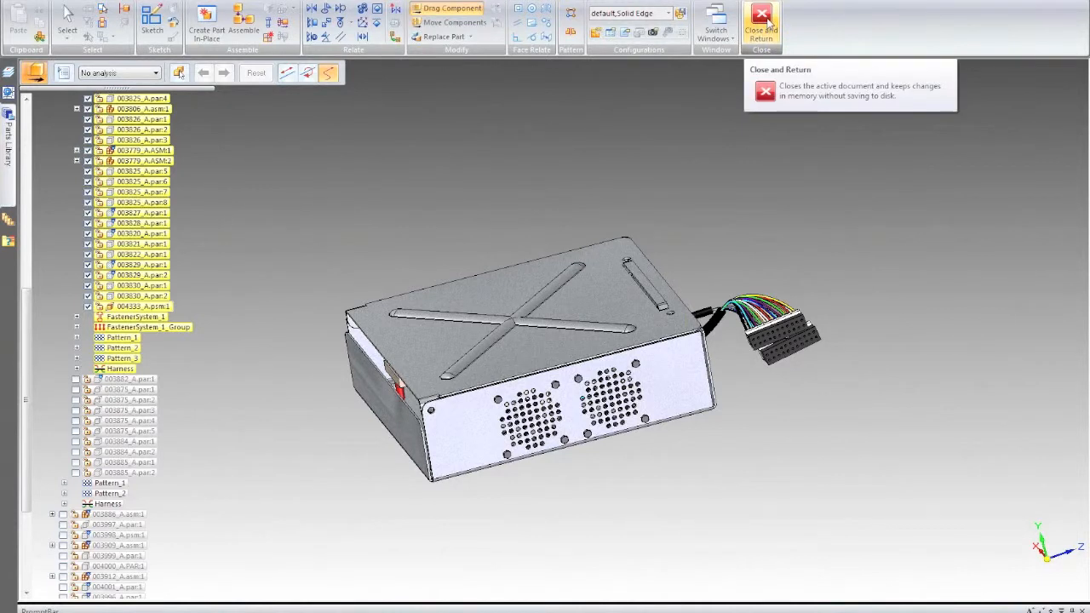
# Close the subassembly and return to the top assembly, applying the configurations 03-Fuse Box and 04-Fuse Box with Lid
pyautogui.click(764, 17)
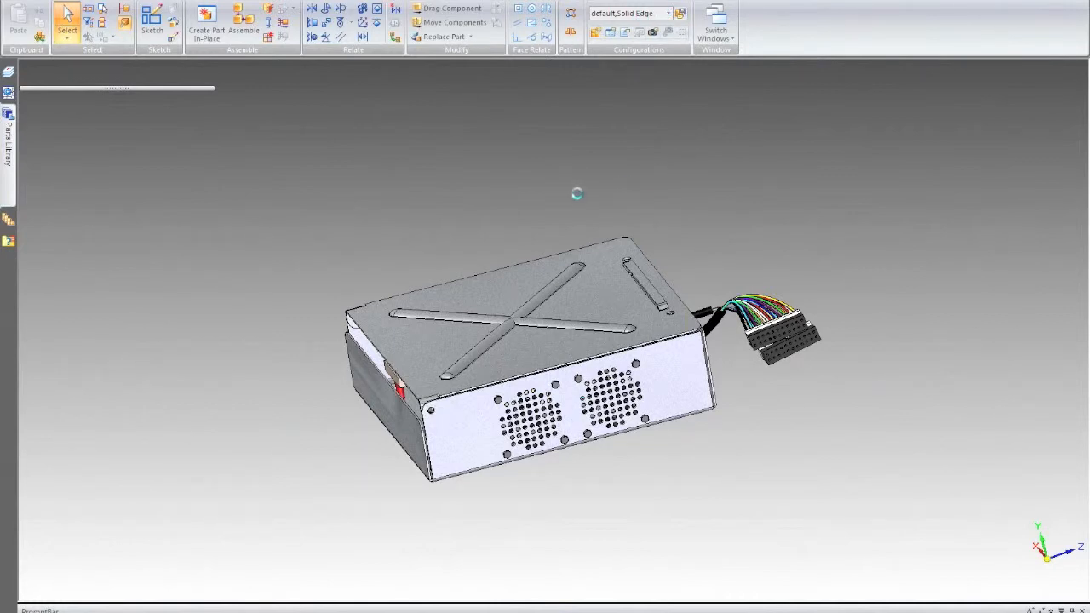
pyautogui.click(668, 13)
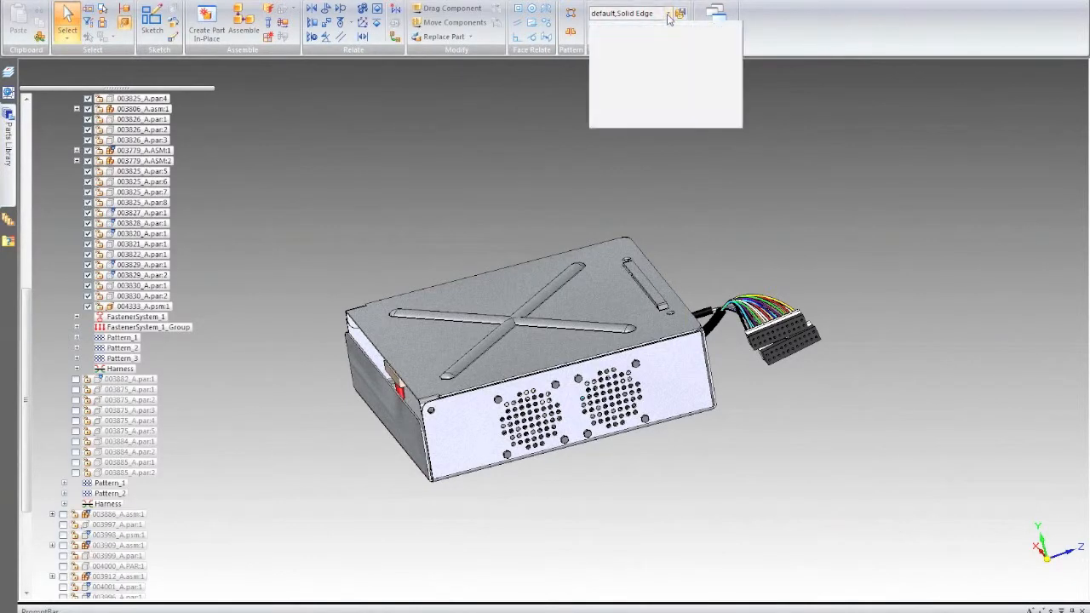
pyautogui.click(601, 33)
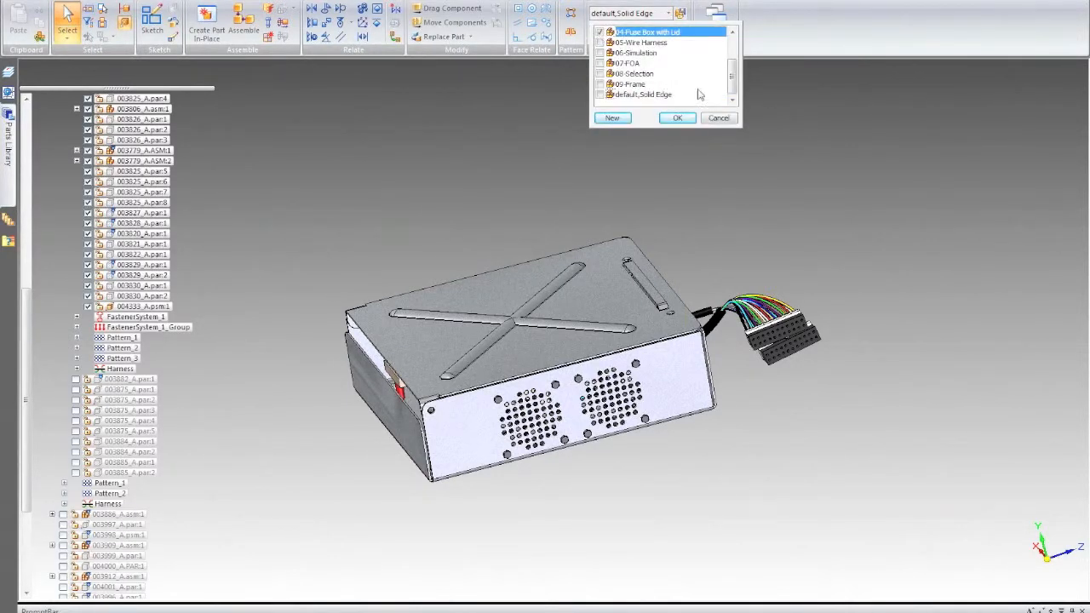
pyautogui.moveTo(733, 74); pyautogui.dragTo(733, 63)
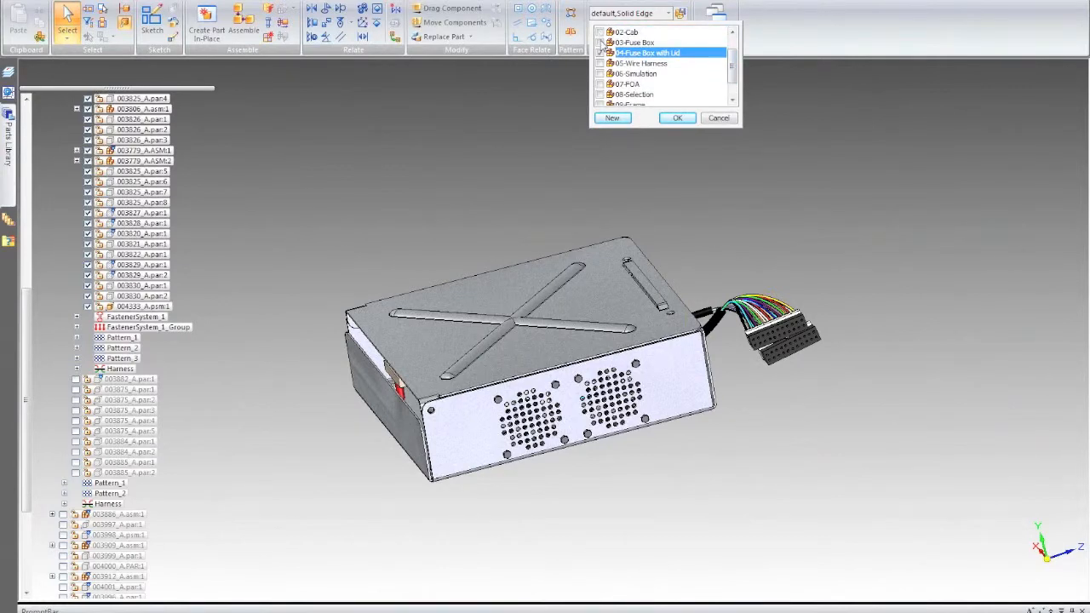
pyautogui.click(600, 43)
pyautogui.click(678, 119)
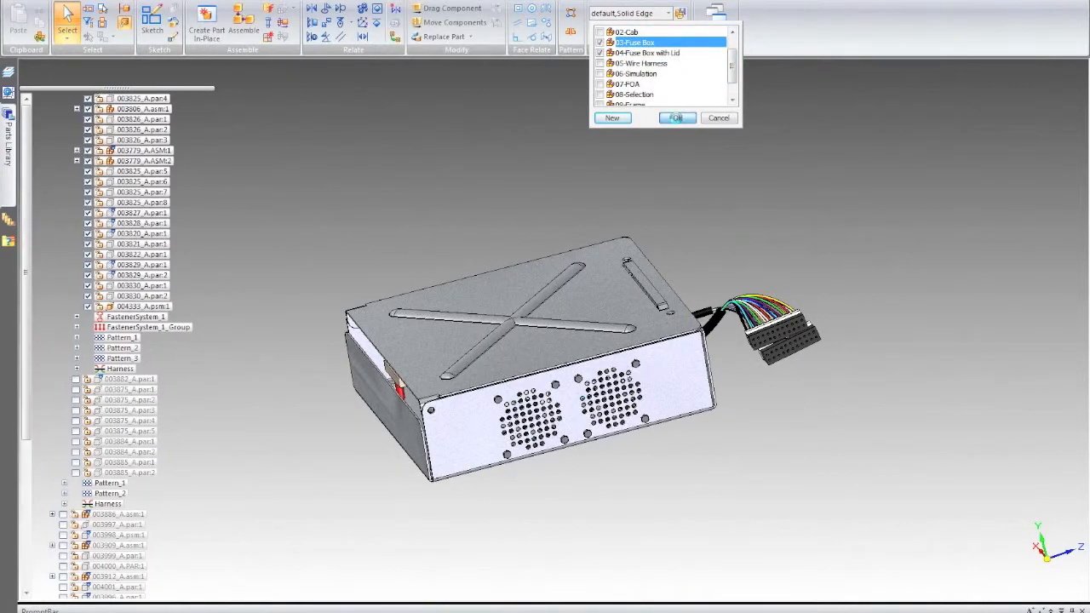
# Show the cover 004333_A.psm and examine the closed fuse box below the dashboard
pyautogui.moveTo(570, 416); pyautogui.dragTo(773, 429, button='middle')
pyautogui.click(88, 306)
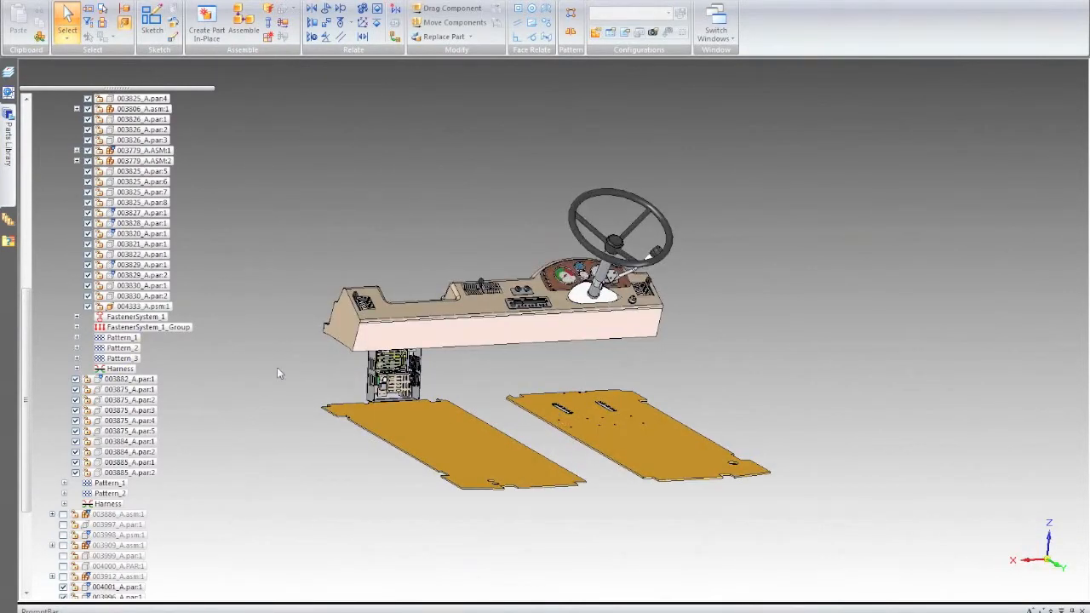
pyautogui.scroll(4, 407, 385)
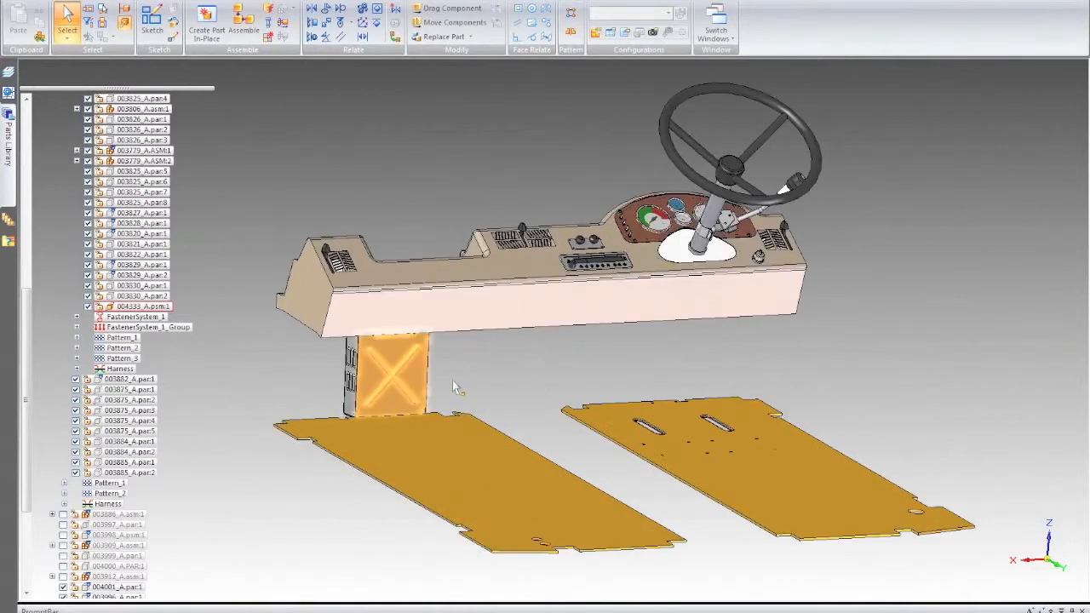
pyautogui.scroll(3, 452, 380)
pyautogui.moveTo(408, 301); pyautogui.dragTo(439, 313, button='middle')
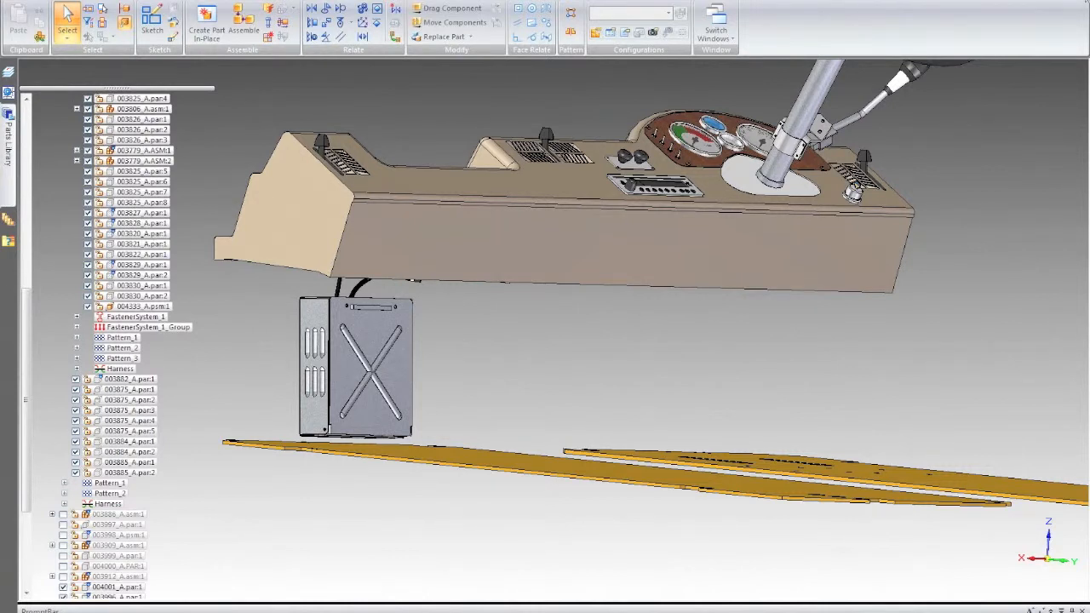
pyautogui.click(507, 365)
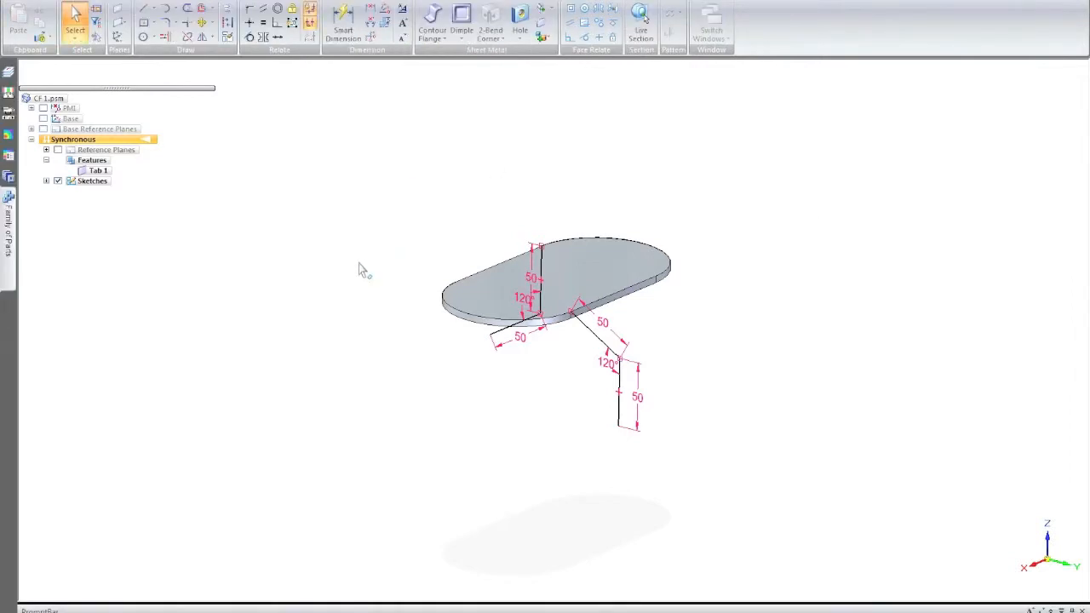
pyautogui.moveTo(357, 270); pyautogui.dragTo(547, 211, button='middle')
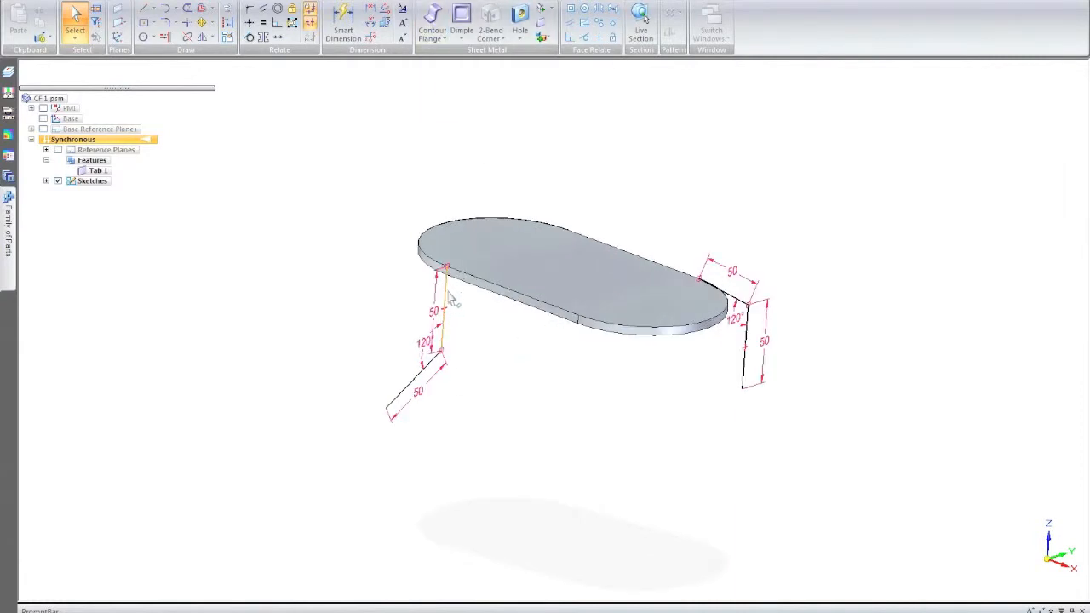
pyautogui.click(432, 21)
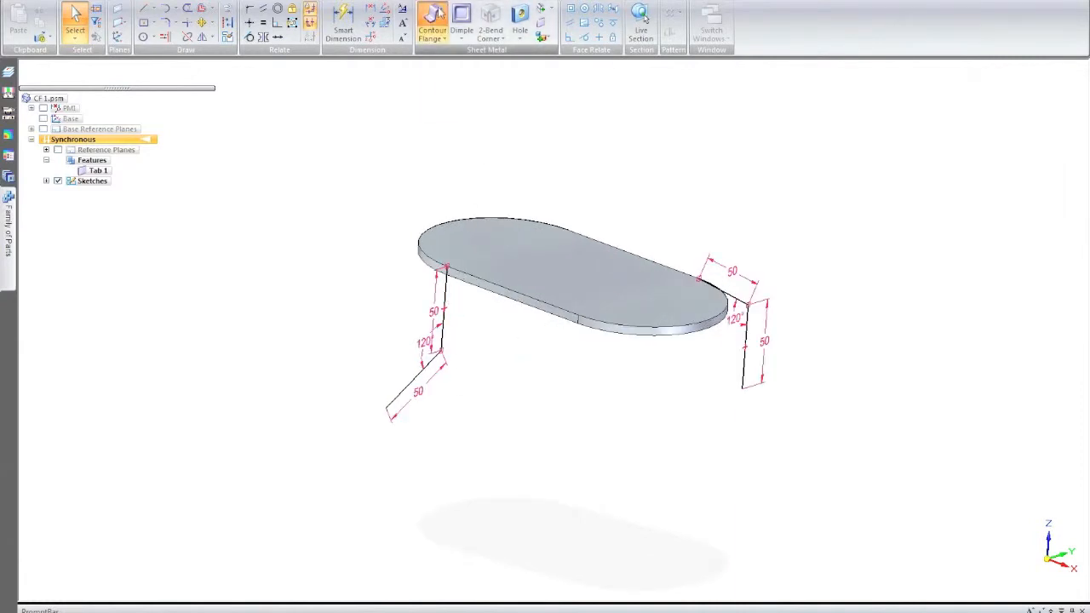
pyautogui.click(442, 305)
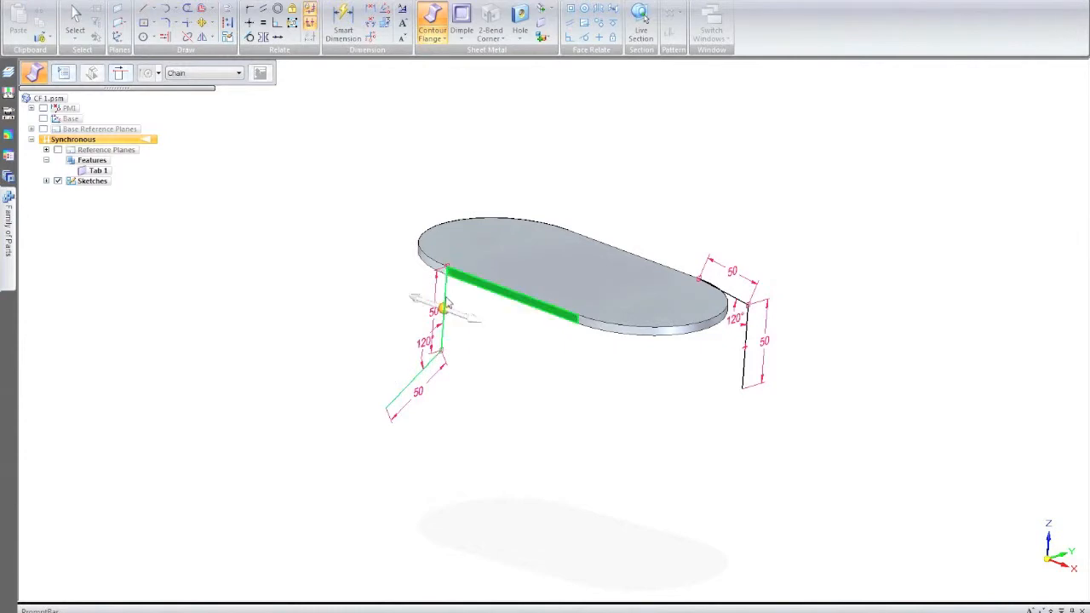
pyautogui.click(469, 318)
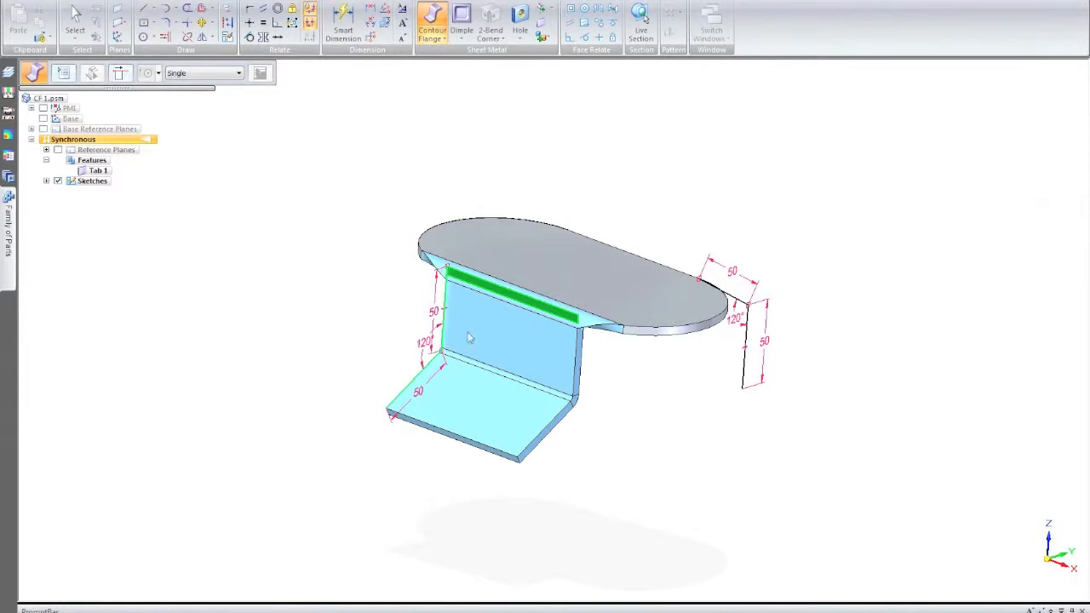
pyautogui.scroll(2, 650, 417)
pyautogui.moveTo(623, 392); pyautogui.dragTo(595, 388, button='middle')
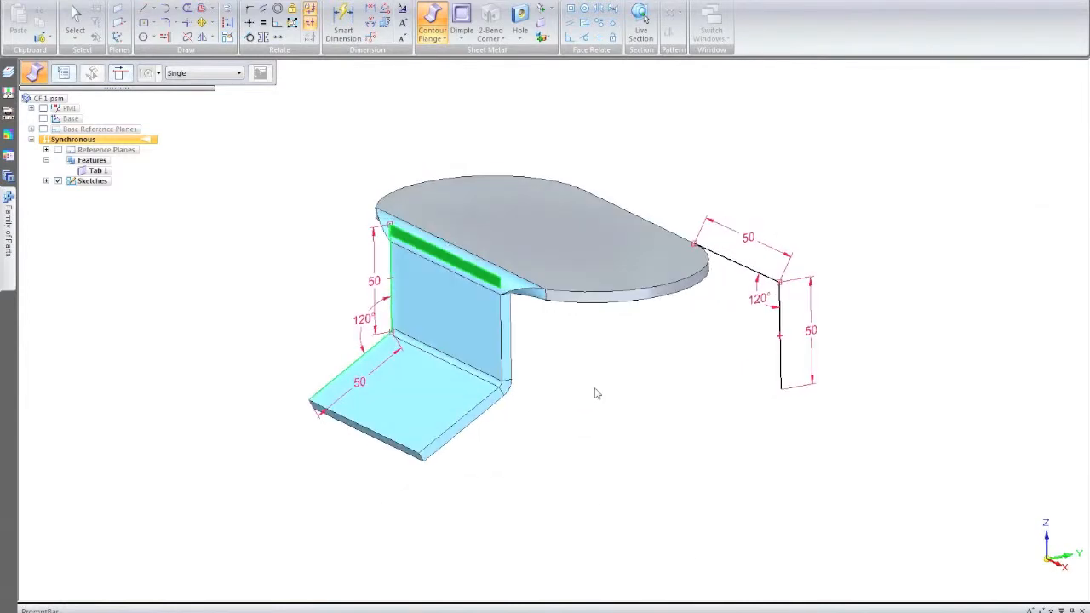
pyautogui.press('Escape')
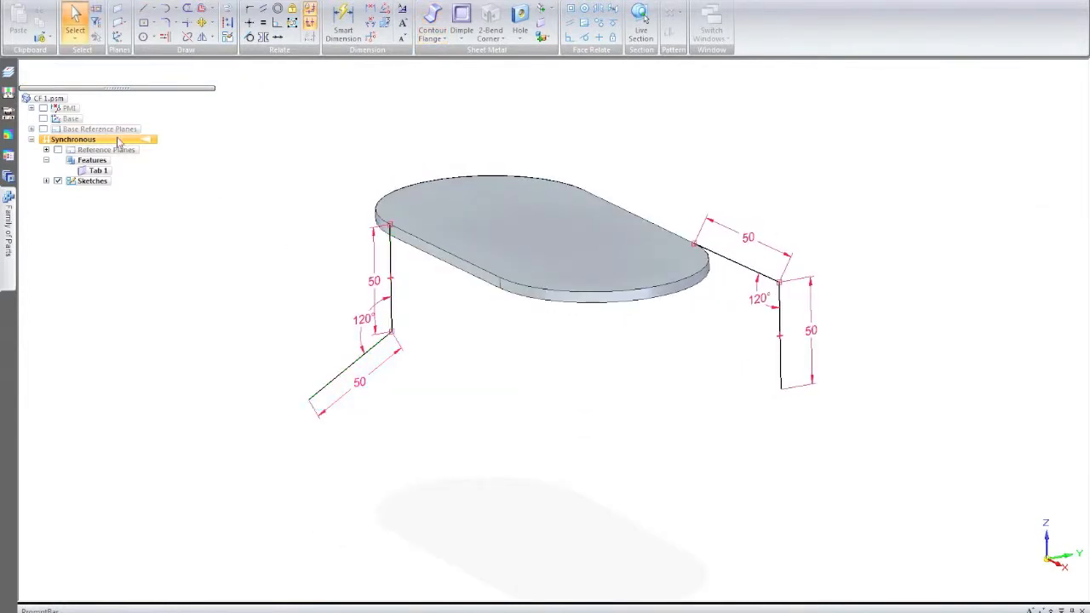
# Switch the sheet metal part CF 1.psm from synchronous to ordered modeling
pyautogui.rightClick(122, 144)
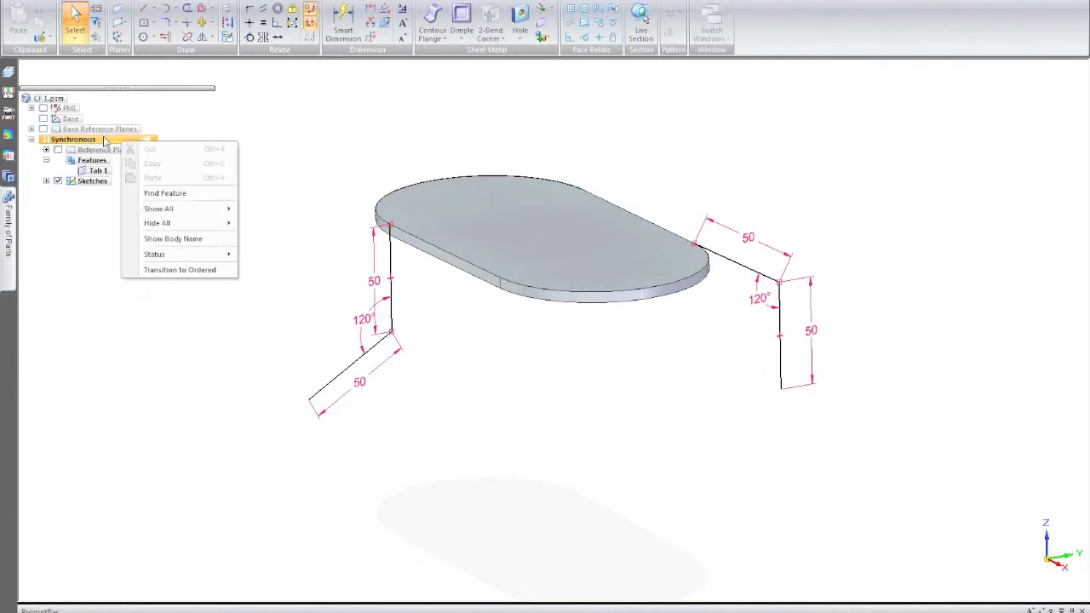
pyautogui.click(104, 138)
pyautogui.click(198, 0)
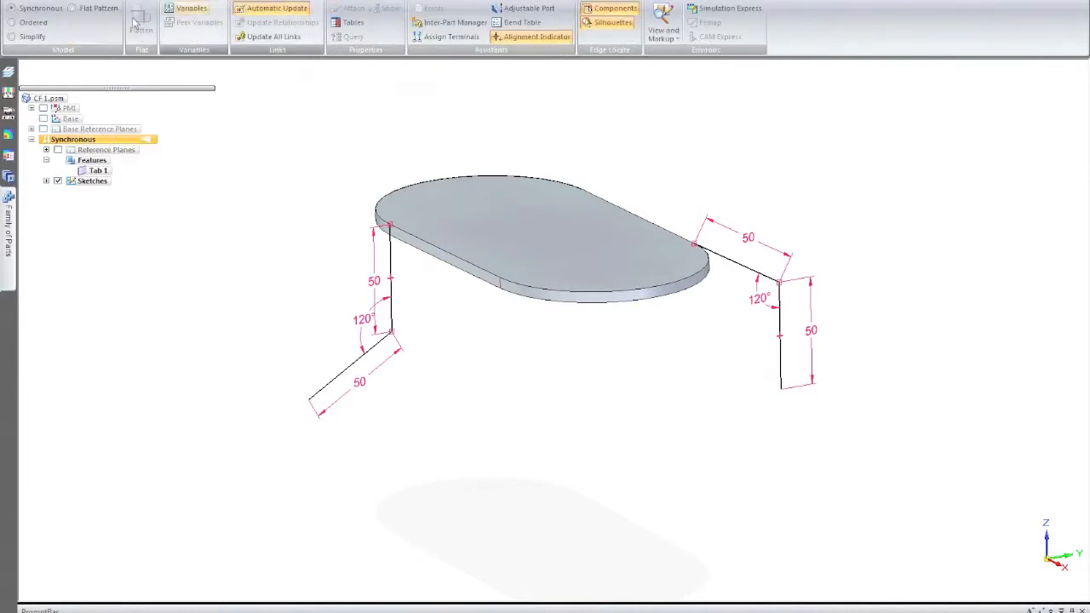
pyautogui.click(33, 23)
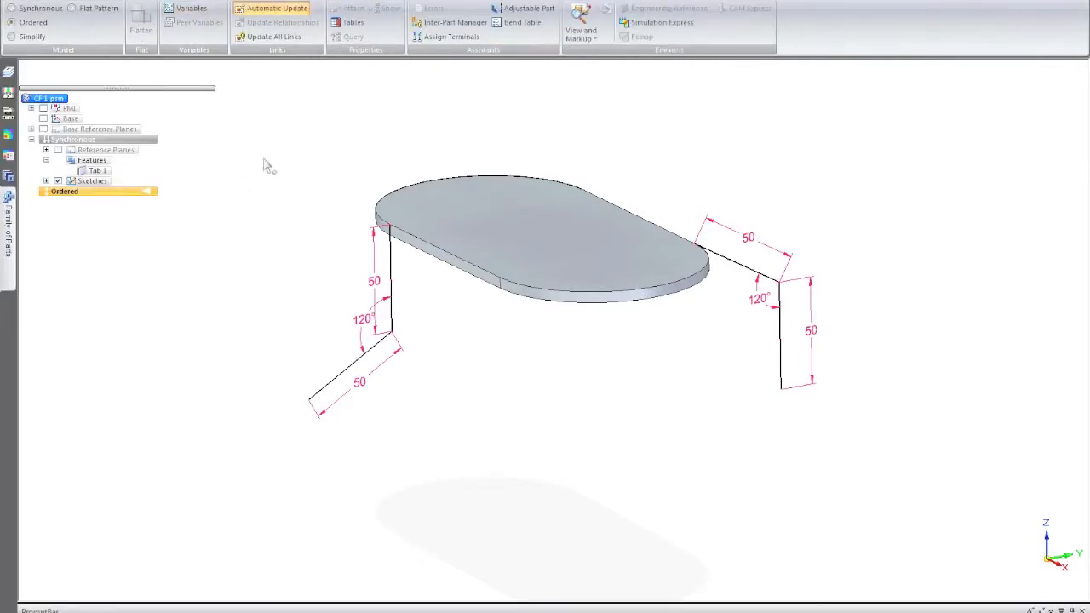
pyautogui.click(50, 1)
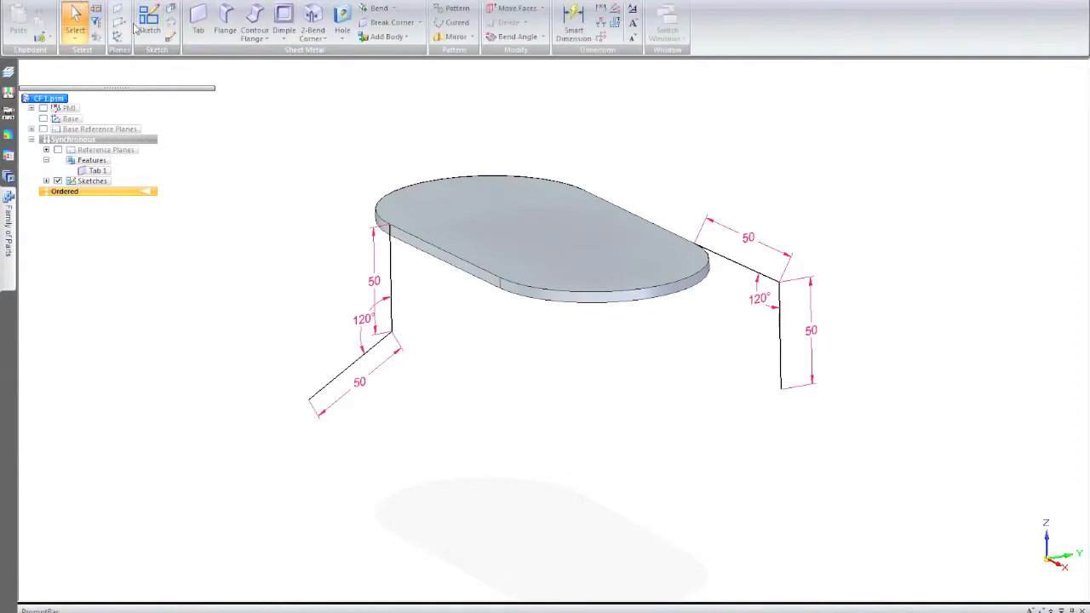
# Create a contour flange from the profile that drops vertically from the tab, sweeping it around the tab's entire chain of edges
pyautogui.click(254, 21)
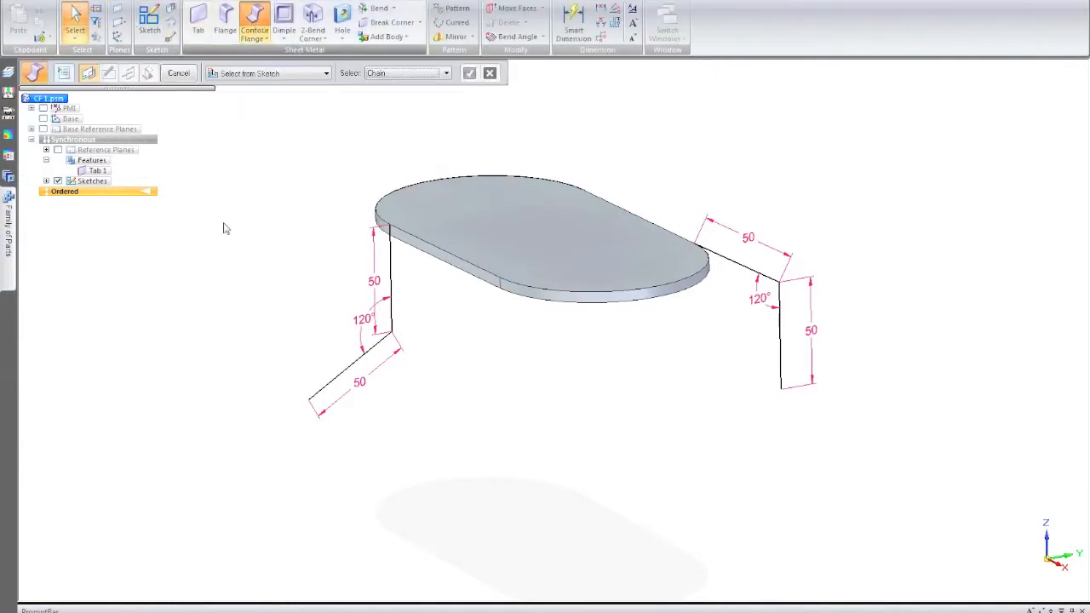
pyautogui.click(392, 287)
pyautogui.rightClick(297, 172)
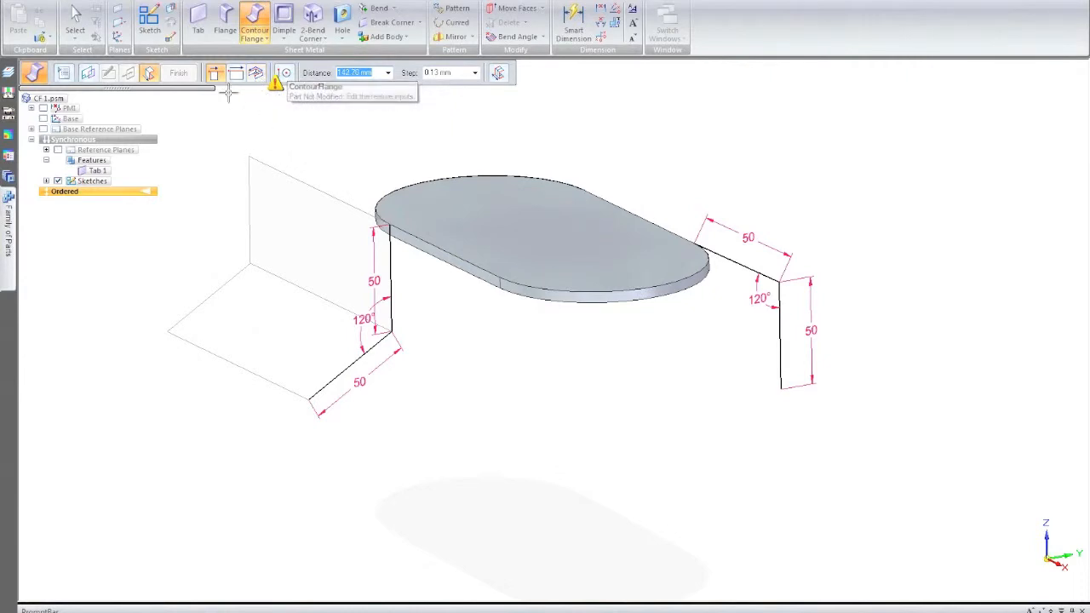
pyautogui.click(256, 74)
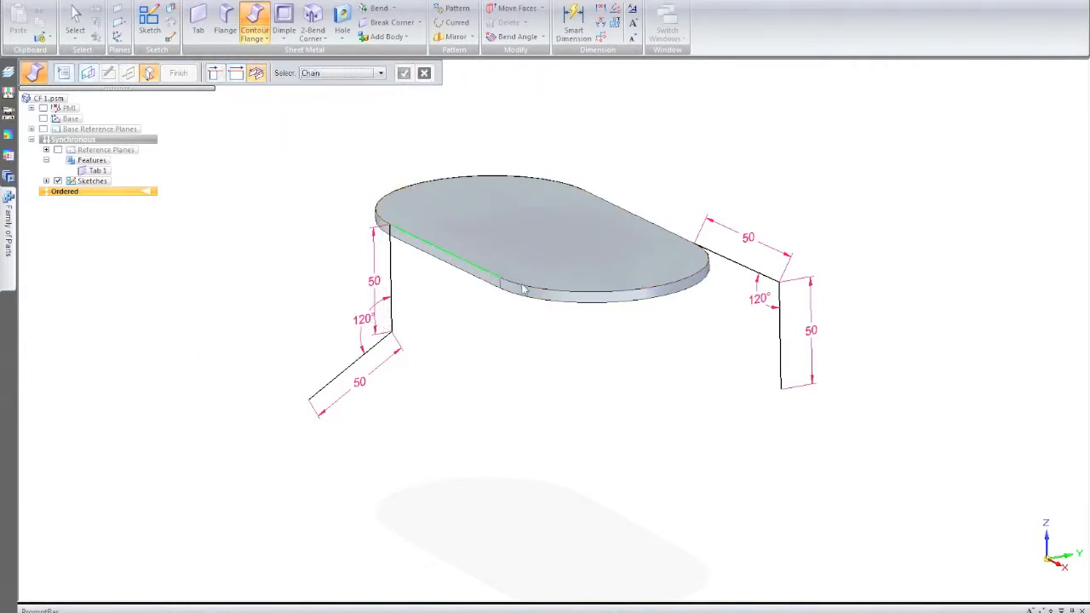
pyautogui.click(521, 286)
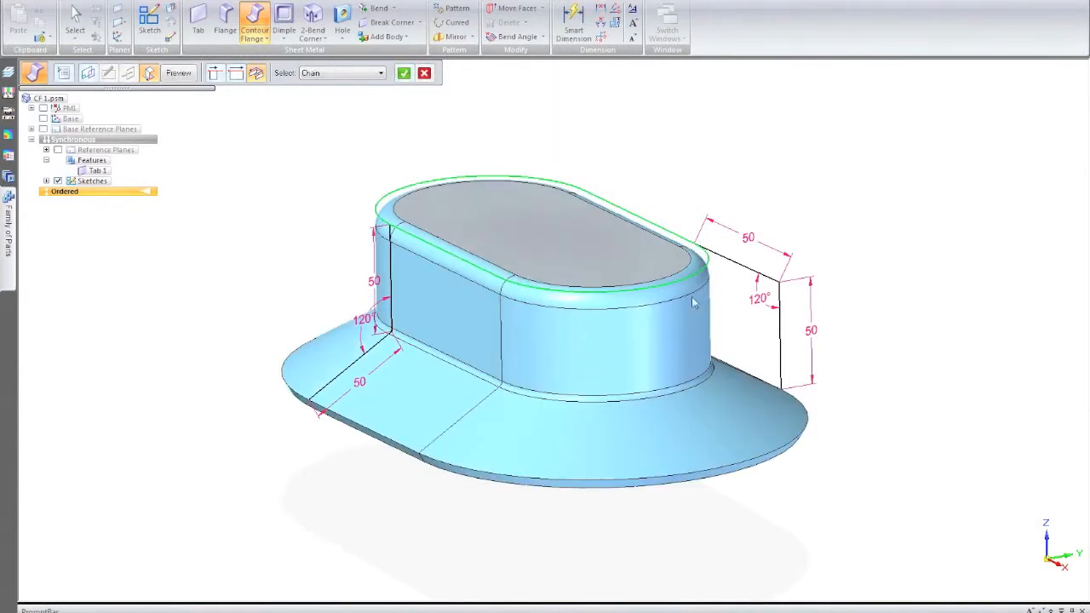
pyautogui.click(406, 73)
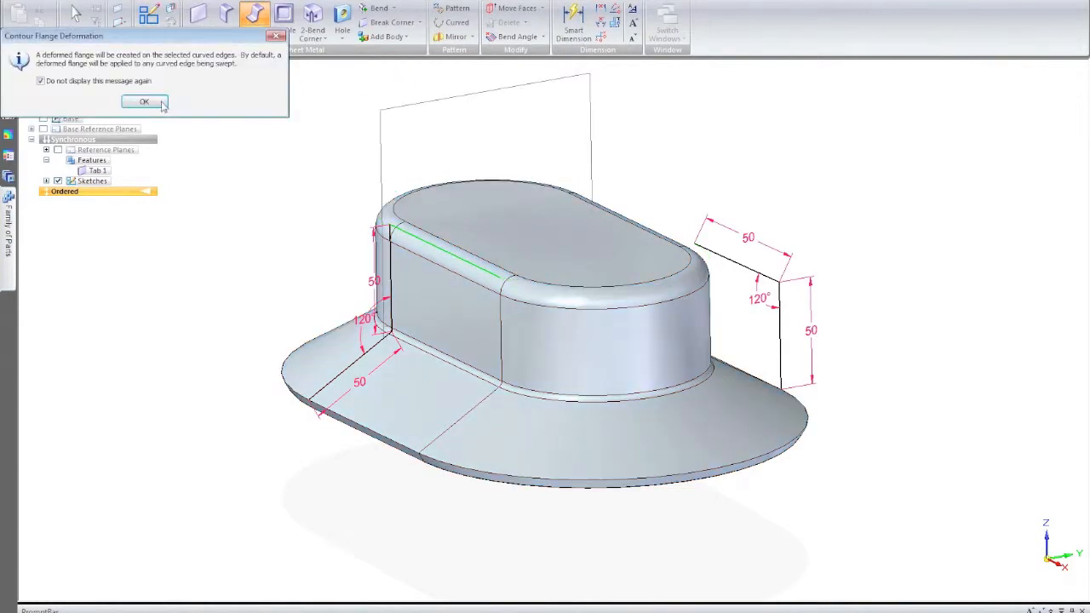
pyautogui.click(144, 102)
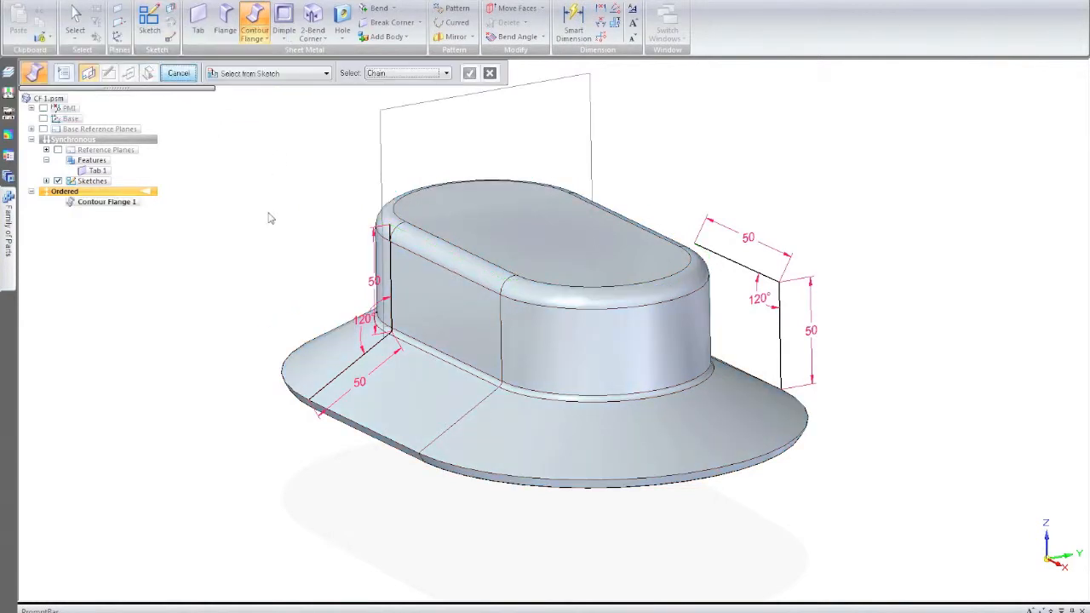
pyautogui.press('Escape')
# Suppress the first contour flange so that only the oblong tab and its two profile sketches remain
pyautogui.moveTo(253, 230); pyautogui.dragTo(273, 168, button='middle')
pyautogui.click(105, 202)
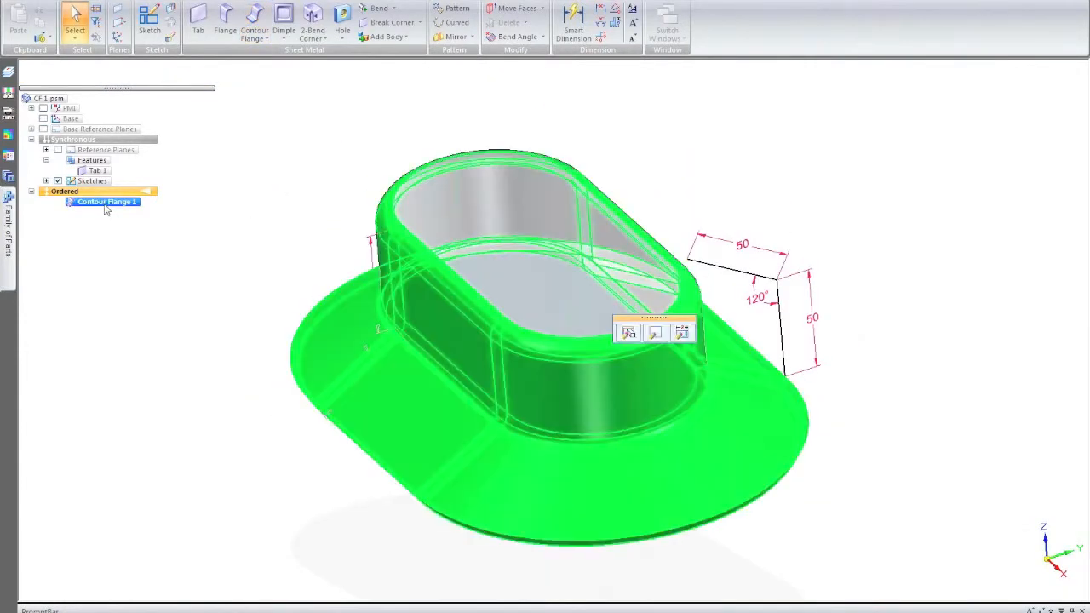
pyautogui.rightClick(105, 204)
pyautogui.click(205, 300)
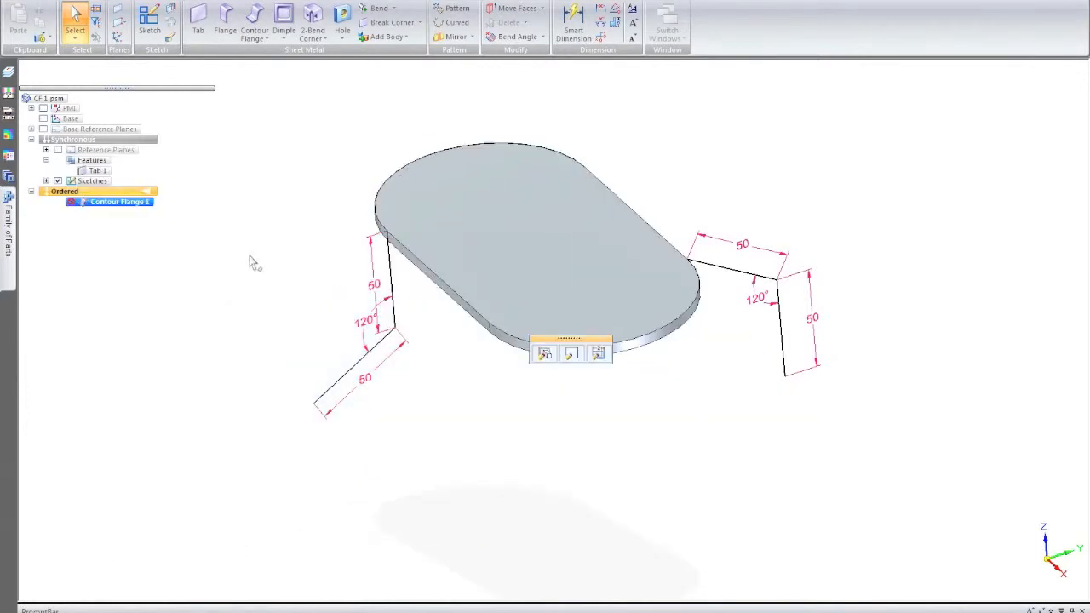
pyautogui.click(316, 114)
# Create a second contour flange from the outward-running 50 mm by 50 mm profile, following the chain of edges around the whole tab
pyautogui.click(254, 22)
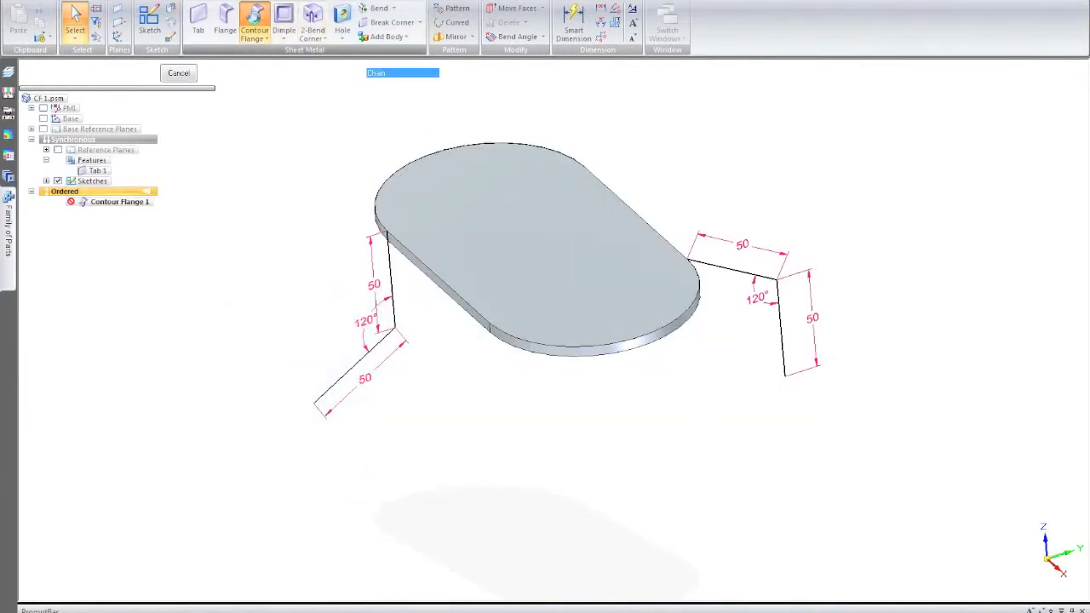
pyautogui.click(748, 279)
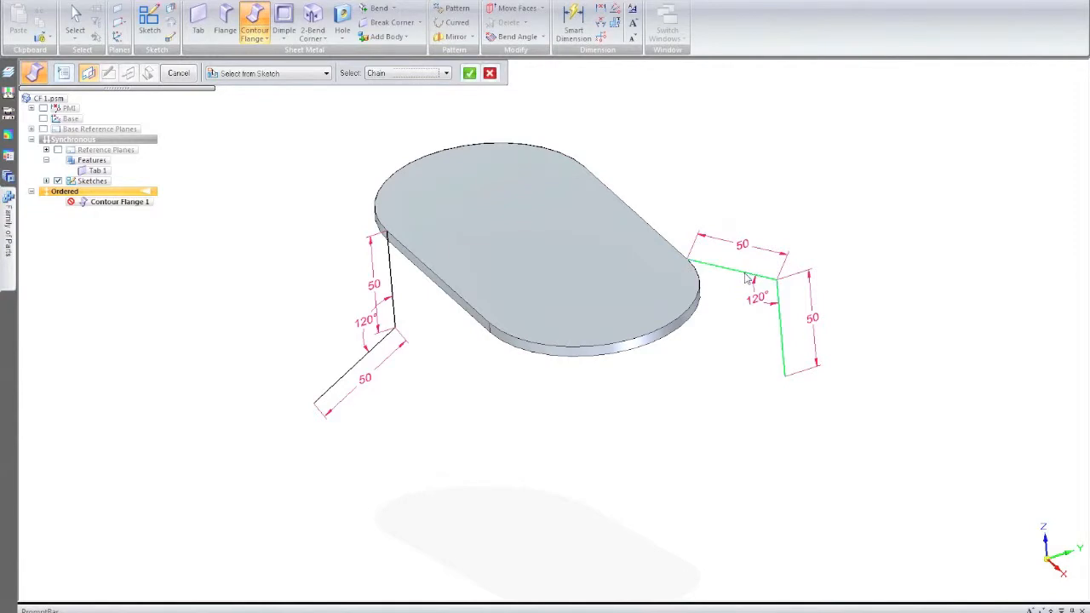
pyautogui.moveTo(678, 168); pyautogui.dragTo(520, 189, button='middle')
pyautogui.rightClick(757, 298)
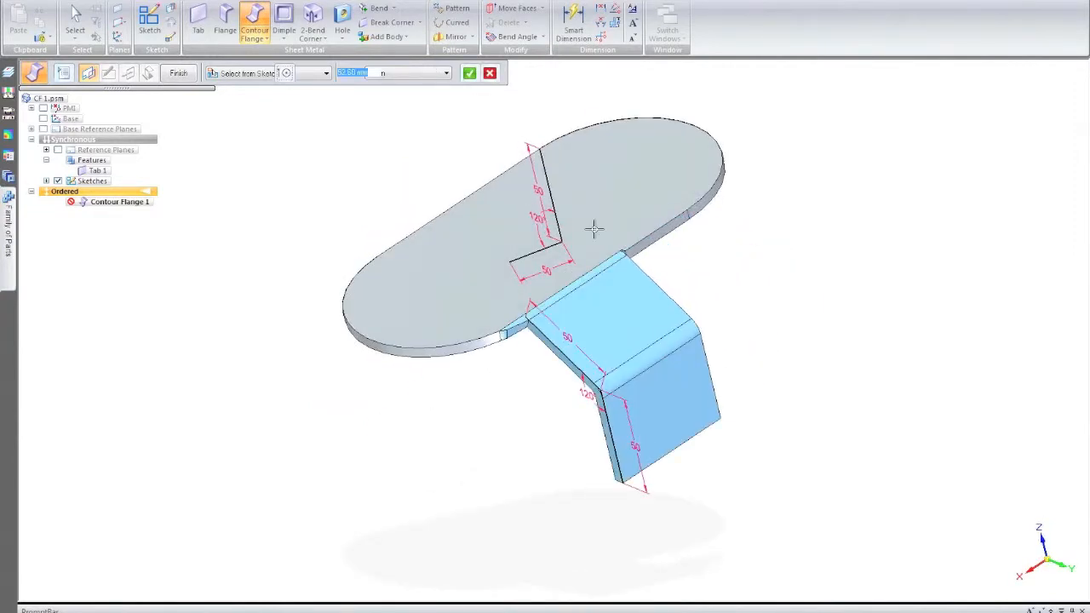
pyautogui.click(257, 74)
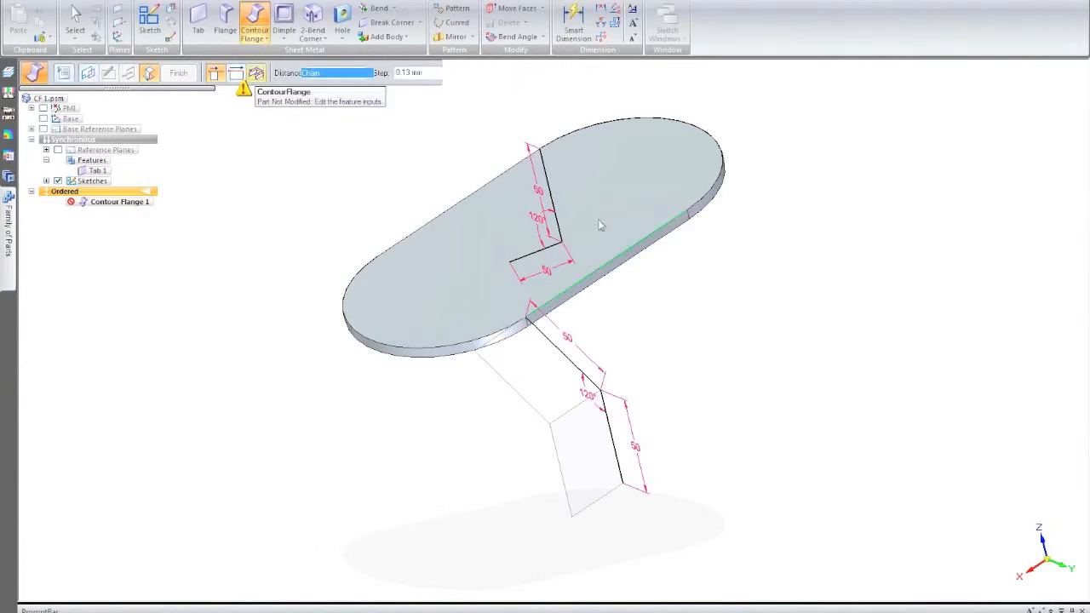
pyautogui.click(700, 204)
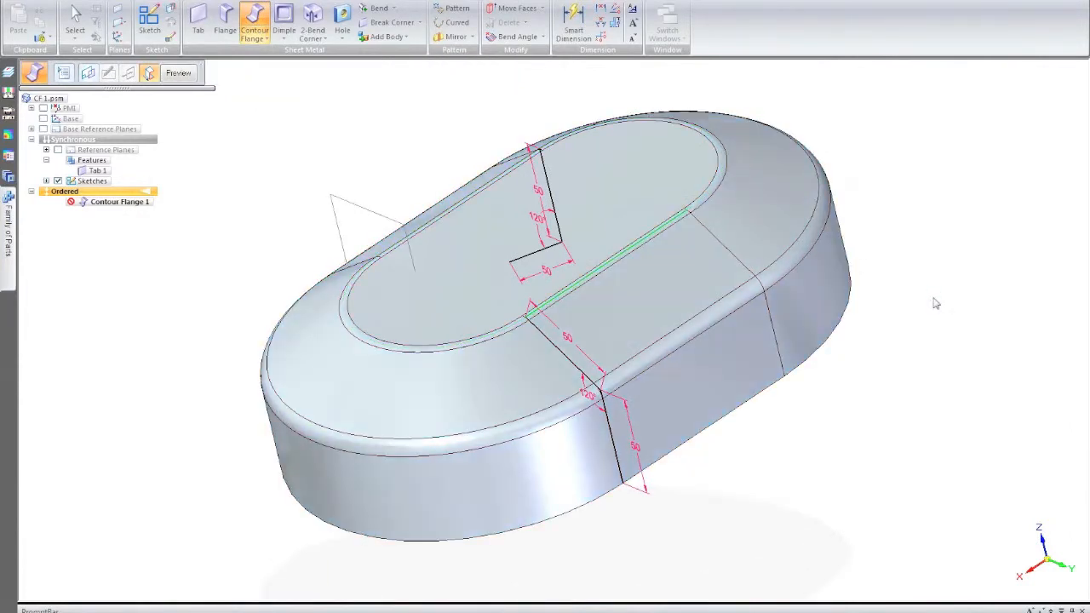
pyautogui.click(138, 102)
pyautogui.click(174, 74)
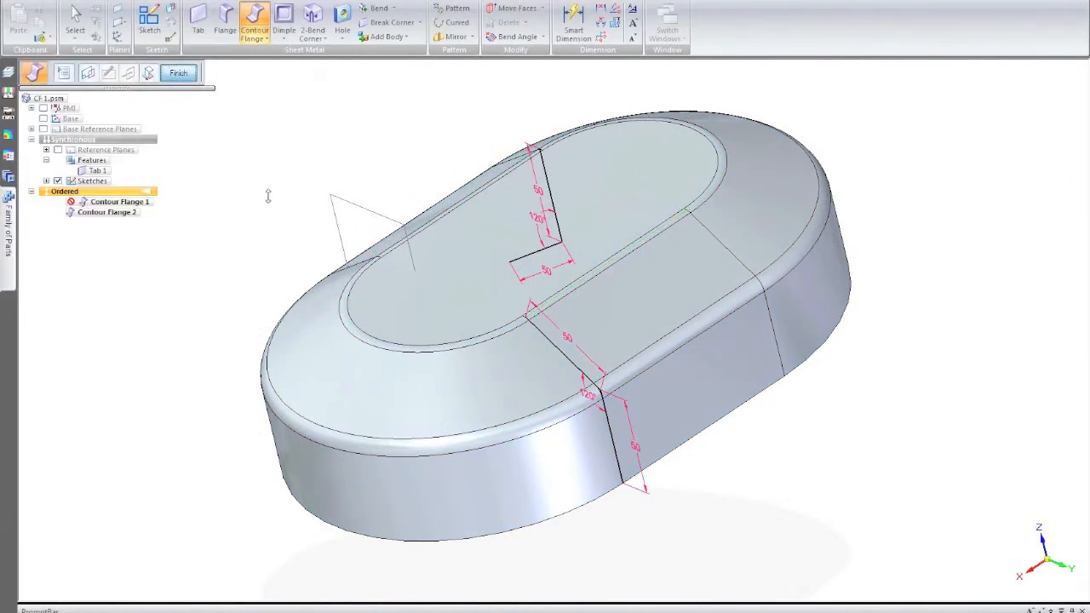
pyautogui.moveTo(256, 237); pyautogui.dragTo(351, 170, button='middle')
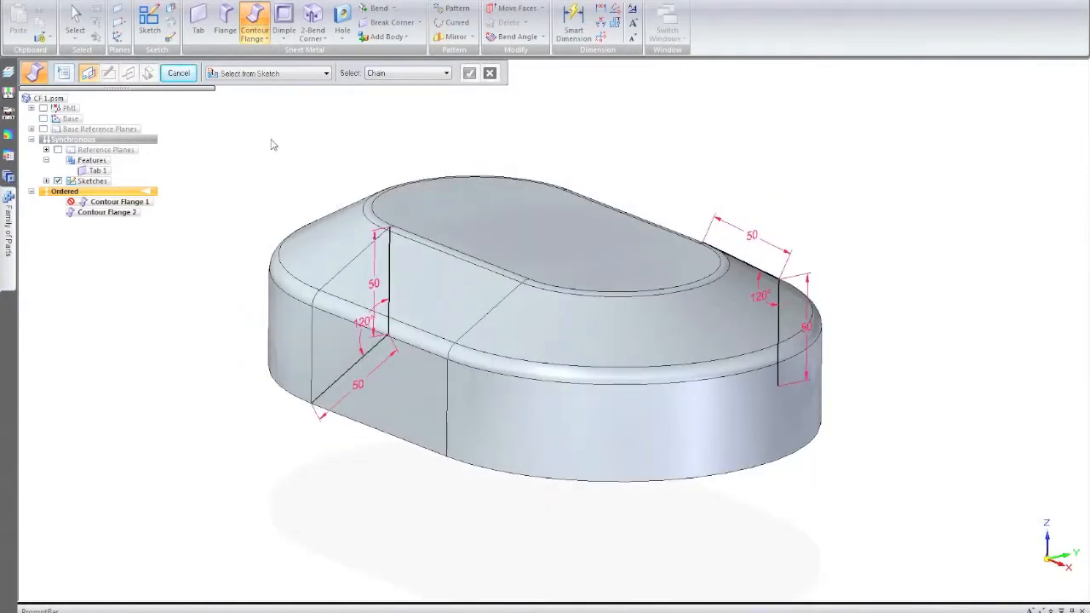
pyautogui.click(181, 75)
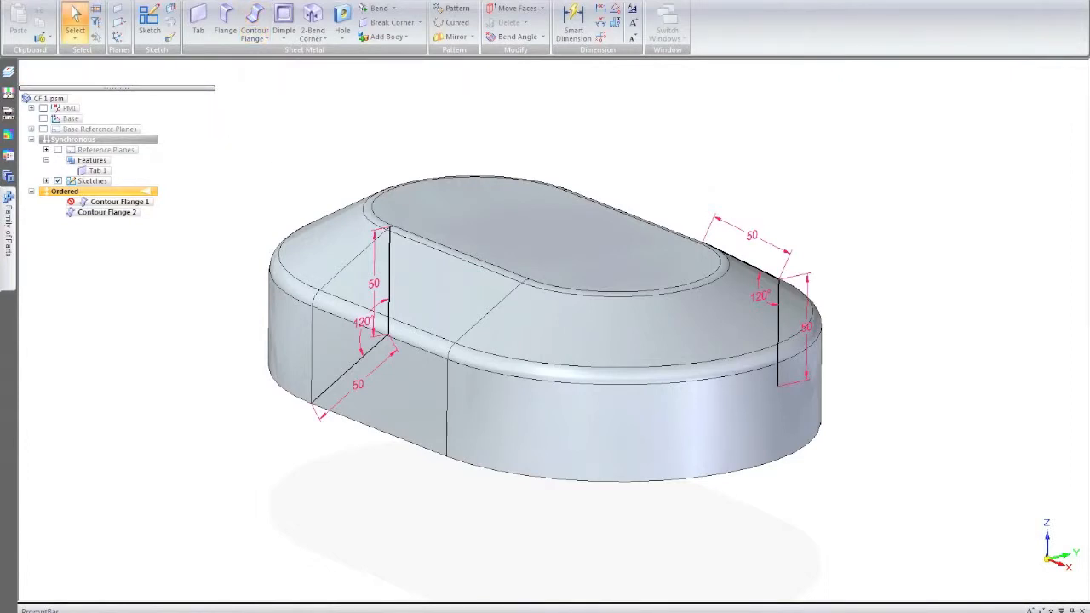
# Create a new sheet metal document
pyautogui.click(17, 7)
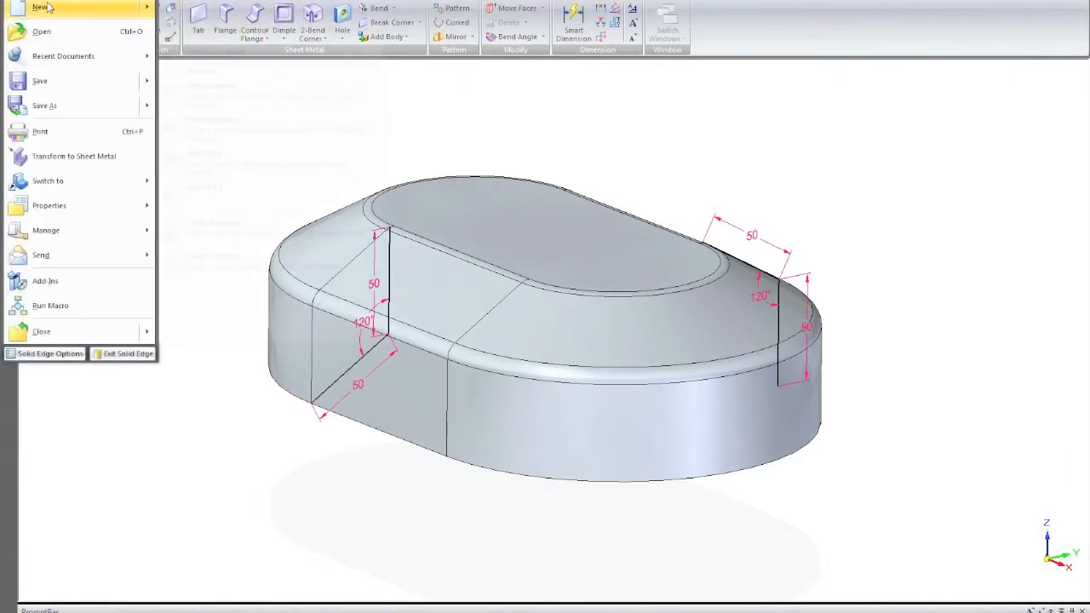
pyautogui.moveTo(48, 7)
pyautogui.click(312, 63)
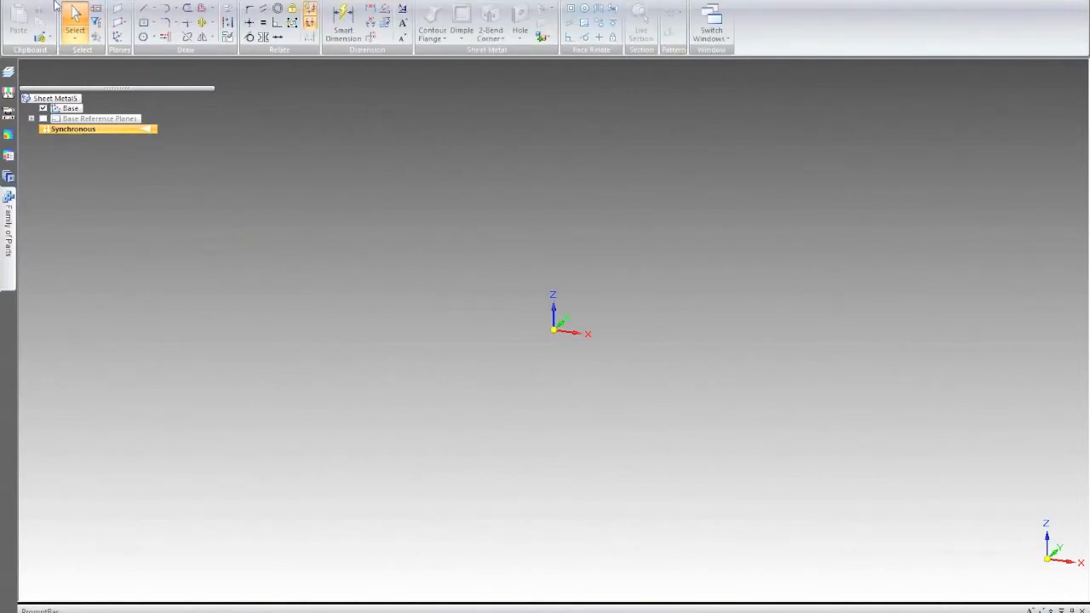
# Sketch an upright rectangle centred on the origin in the XZ plane
pyautogui.click(143, 23)
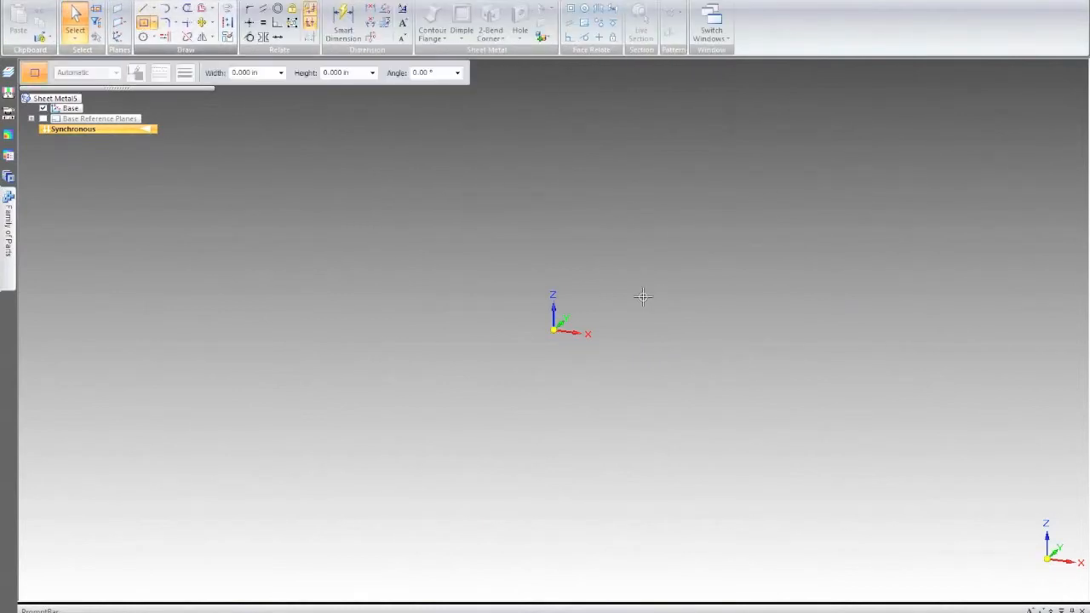
pyautogui.click(575, 305)
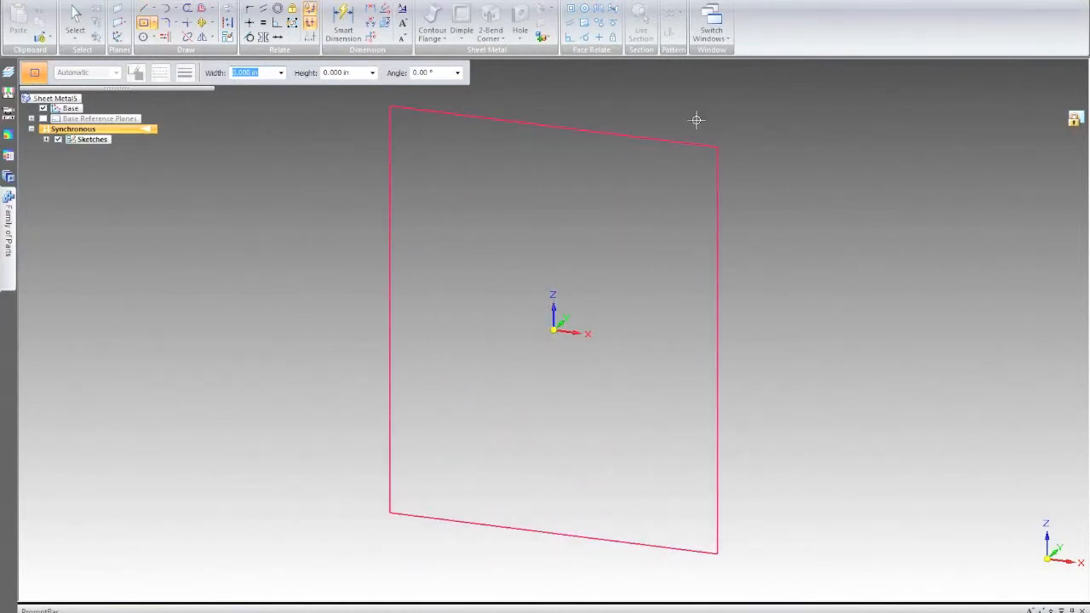
pyautogui.click(724, 115)
pyautogui.scroll(-3, 724, 242)
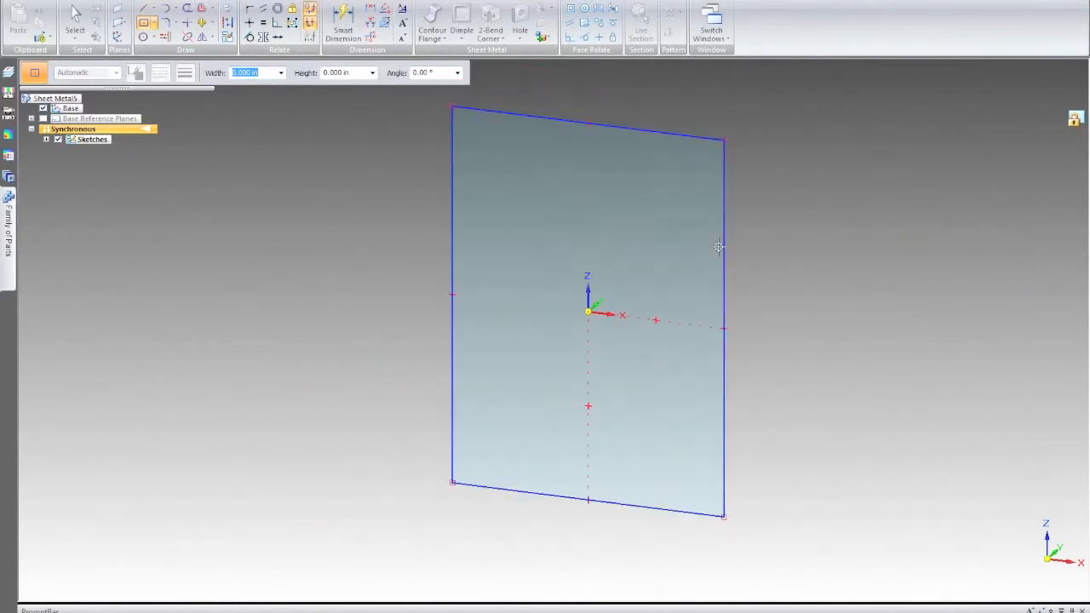
pyautogui.press('Escape')
# Turn the rectangular region into a tab with a material thickness of 0.15 in
pyautogui.click(673, 248)
pyautogui.click(684, 235)
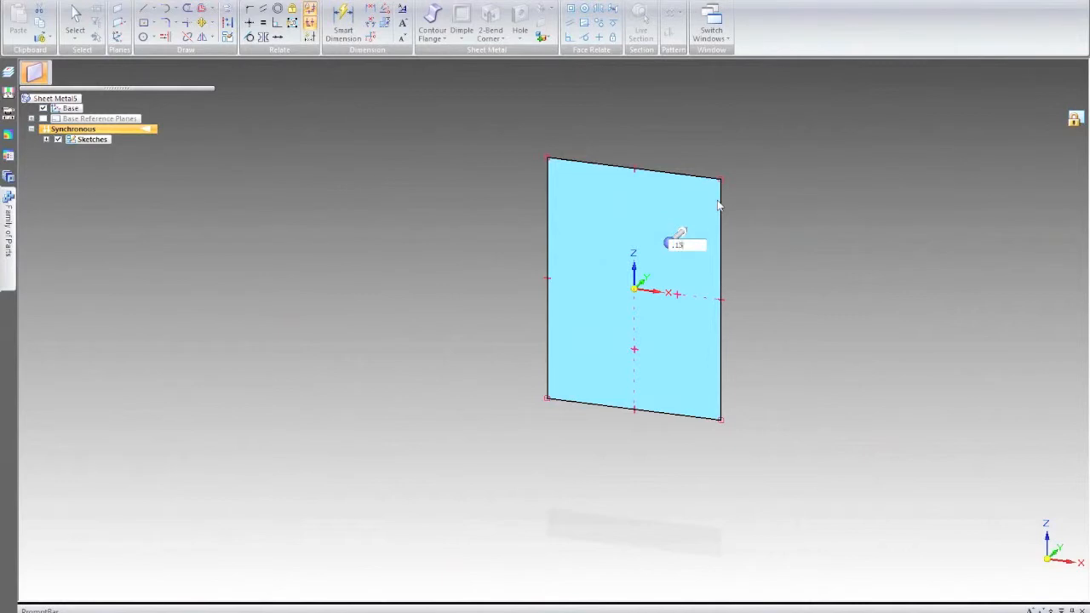
pyautogui.click(720, 199)
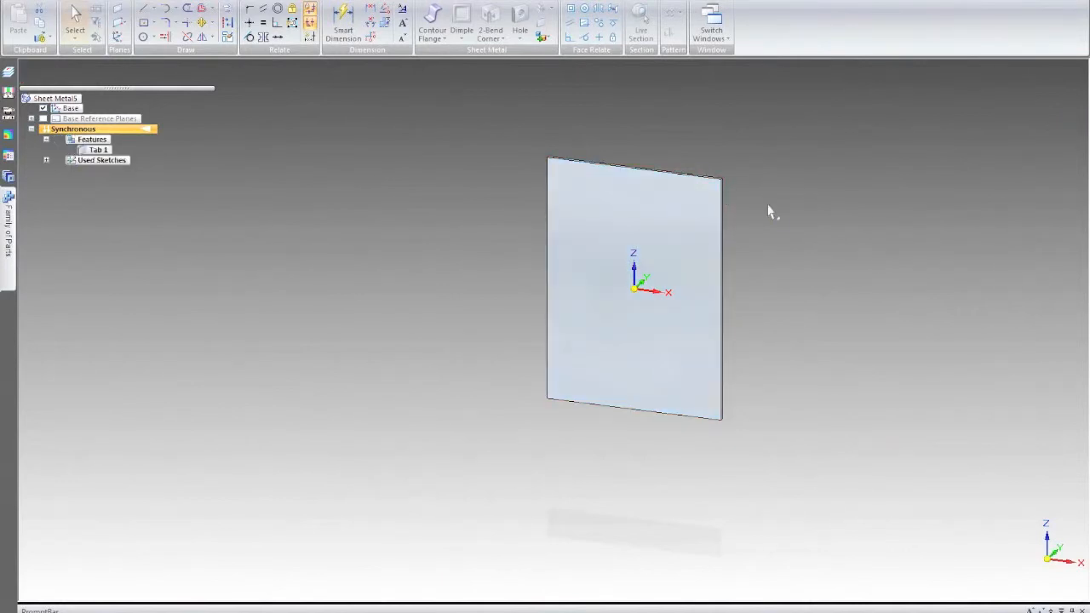
# Sketch a three-segment stepped profile outward from the plate's lower corner in the plane of its bottom face, and make the first segment horizontal
pyautogui.moveTo(719, 348); pyautogui.dragTo(775, 288, button='middle')
pyautogui.scroll(3, 774, 287)
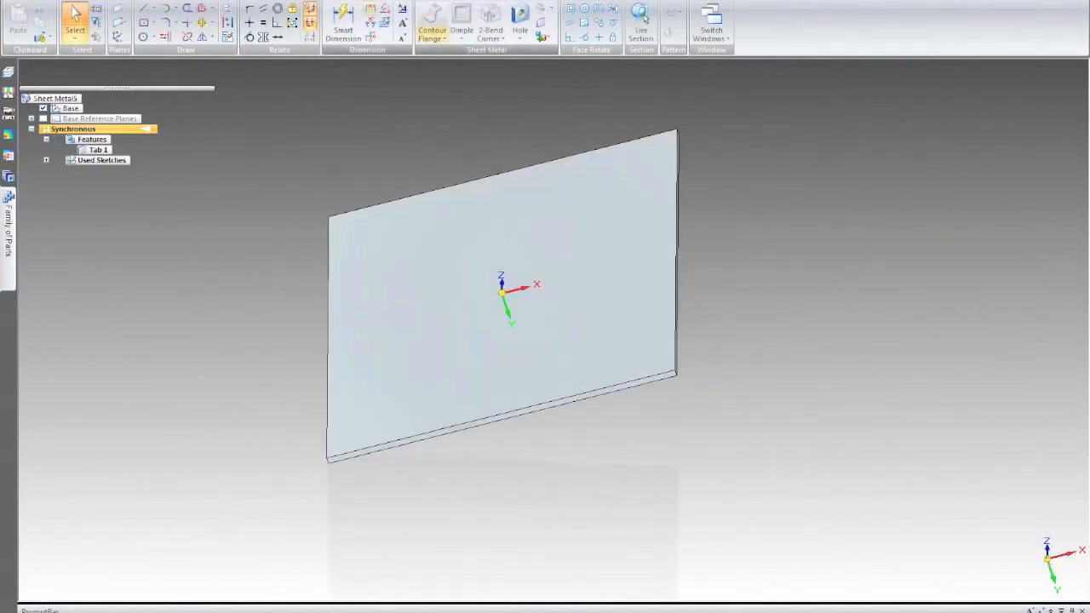
pyautogui.click(143, 8)
pyautogui.scroll(3, 718, 343)
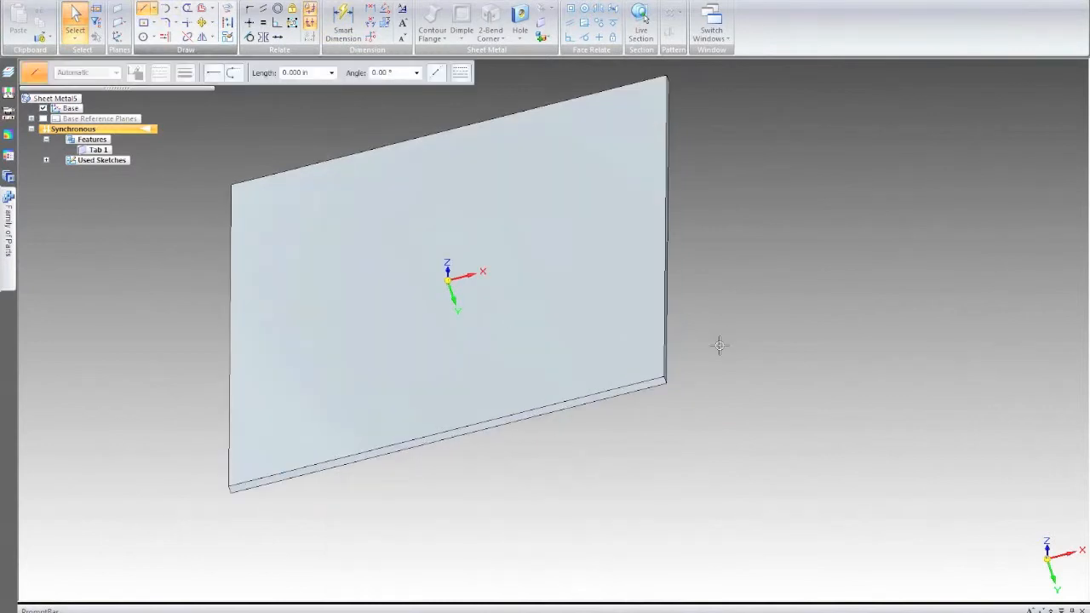
pyautogui.press('F3')
pyautogui.click(616, 419)
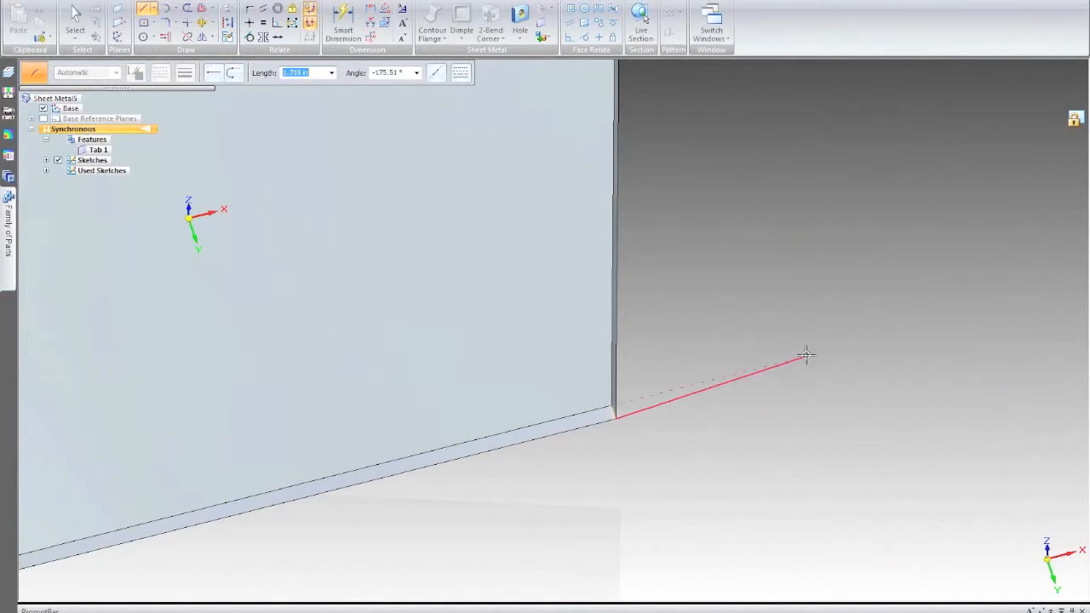
pyautogui.hotkey('ctrl', 'h')
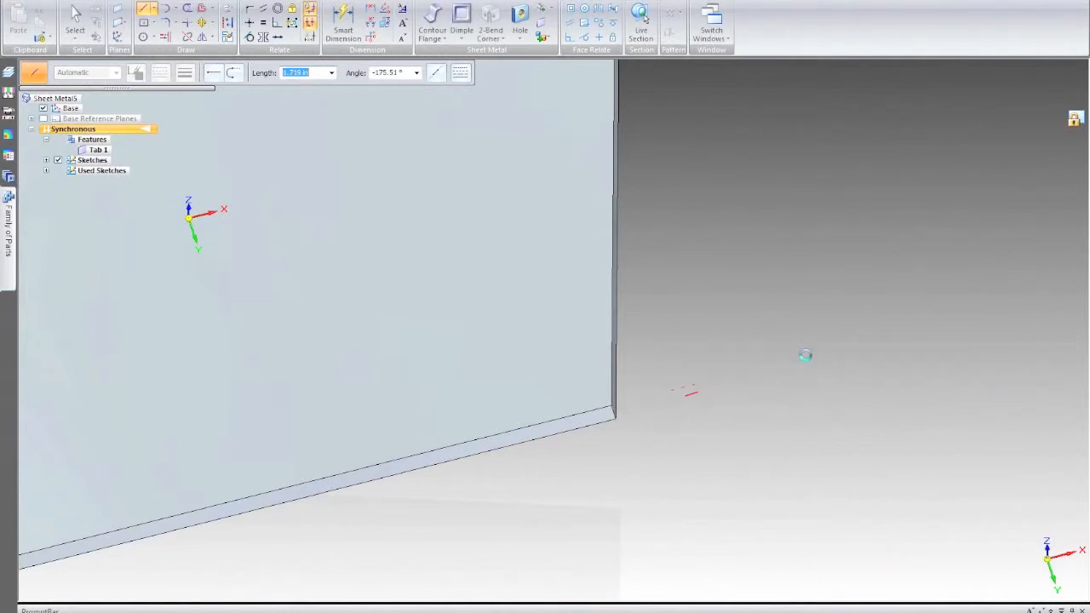
pyautogui.scroll(-3, 854, 355)
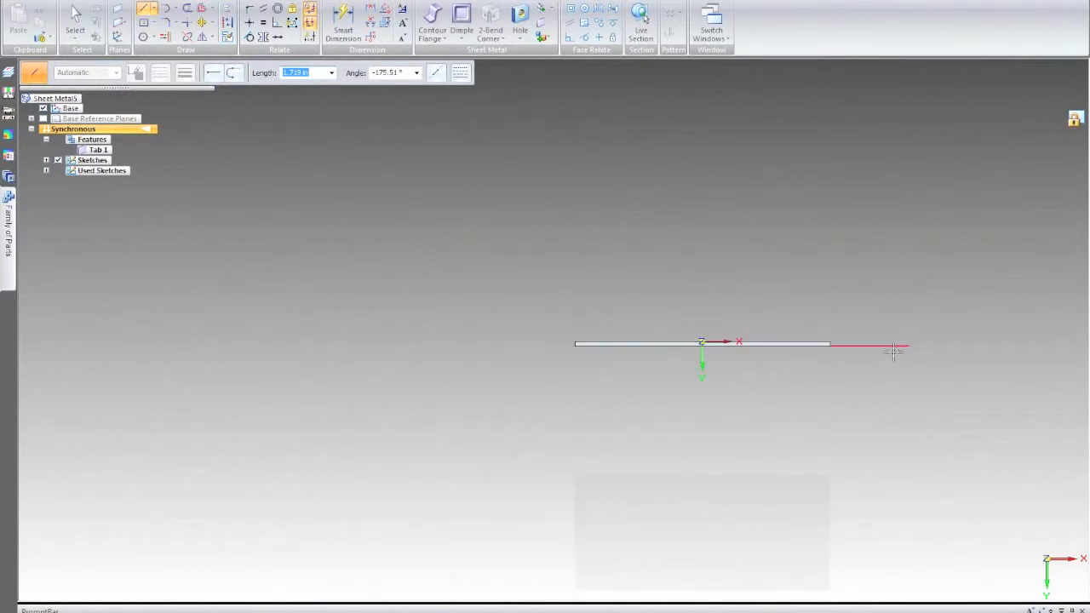
pyautogui.click(916, 351)
pyautogui.click(925, 405)
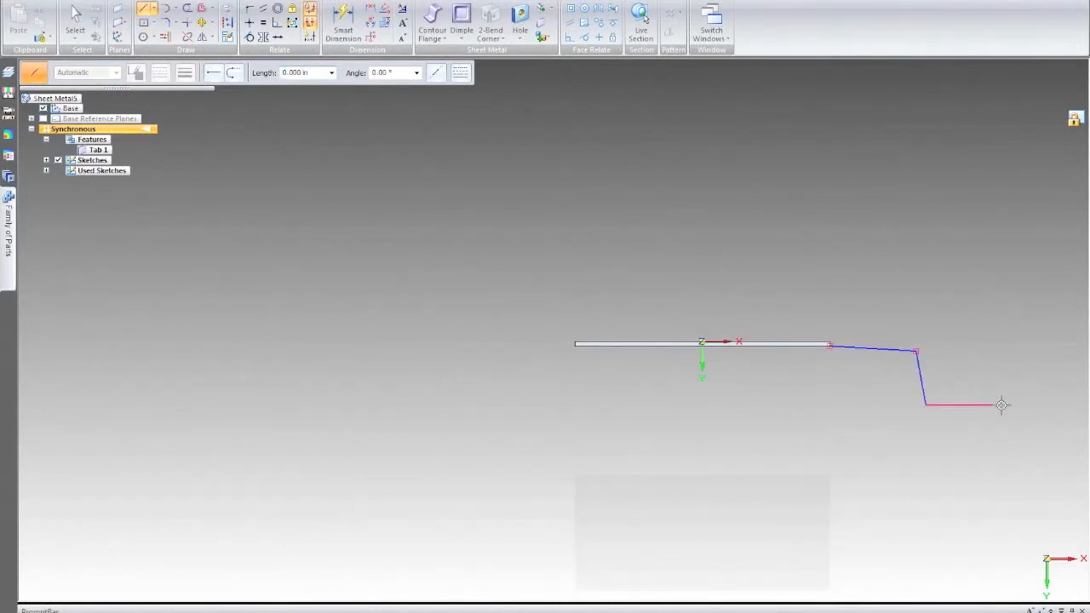
pyautogui.click(251, 25)
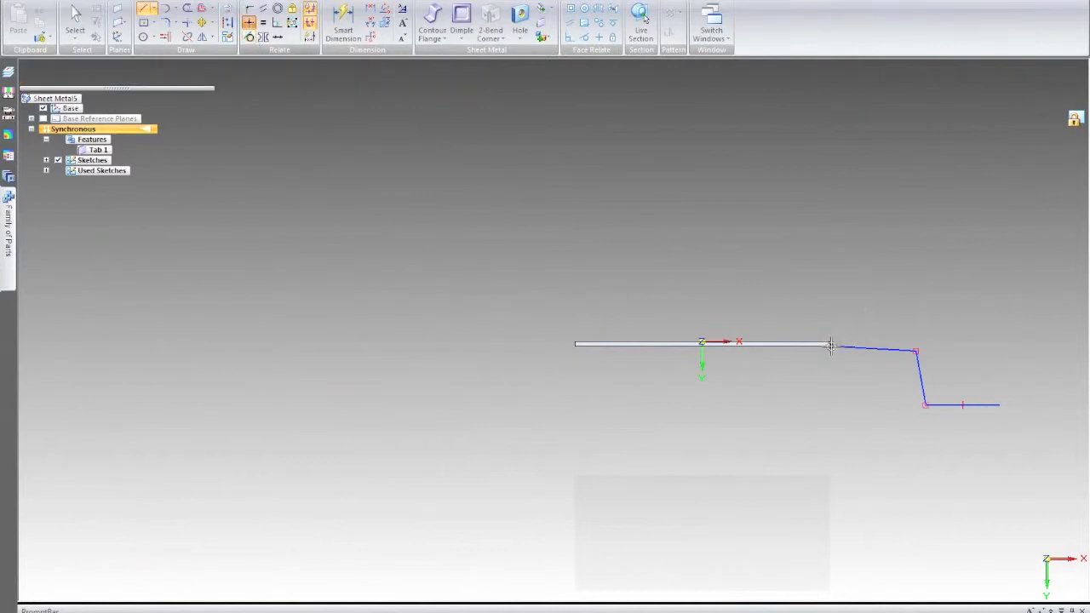
pyautogui.click(881, 348)
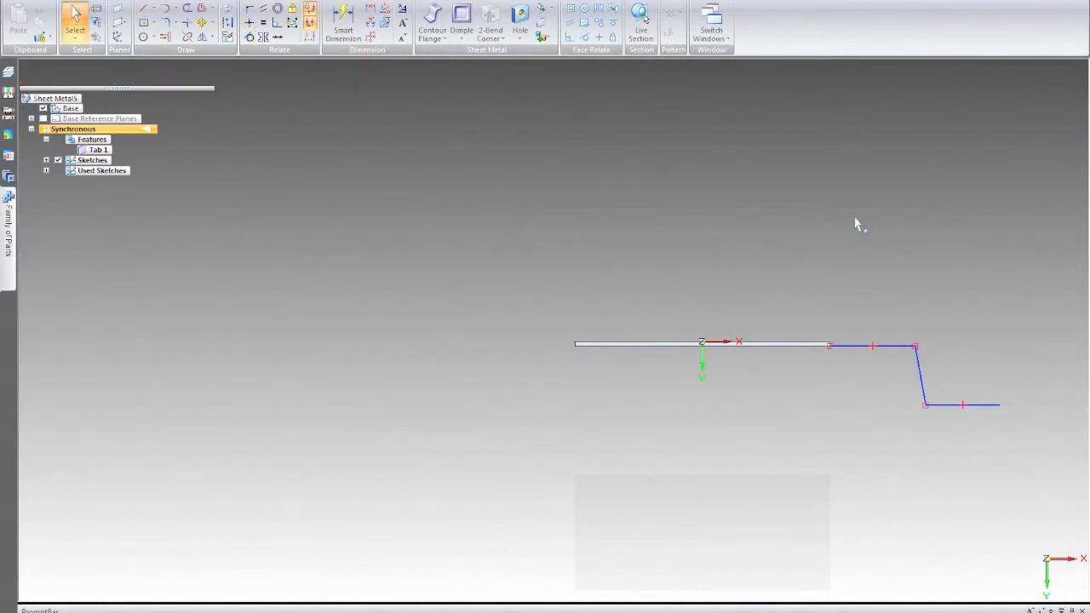
# Start a contour flange from the stepped profile and run it along the plate's adjoining vertical edge and top edge
pyautogui.hotkey('ctrl', 'i')
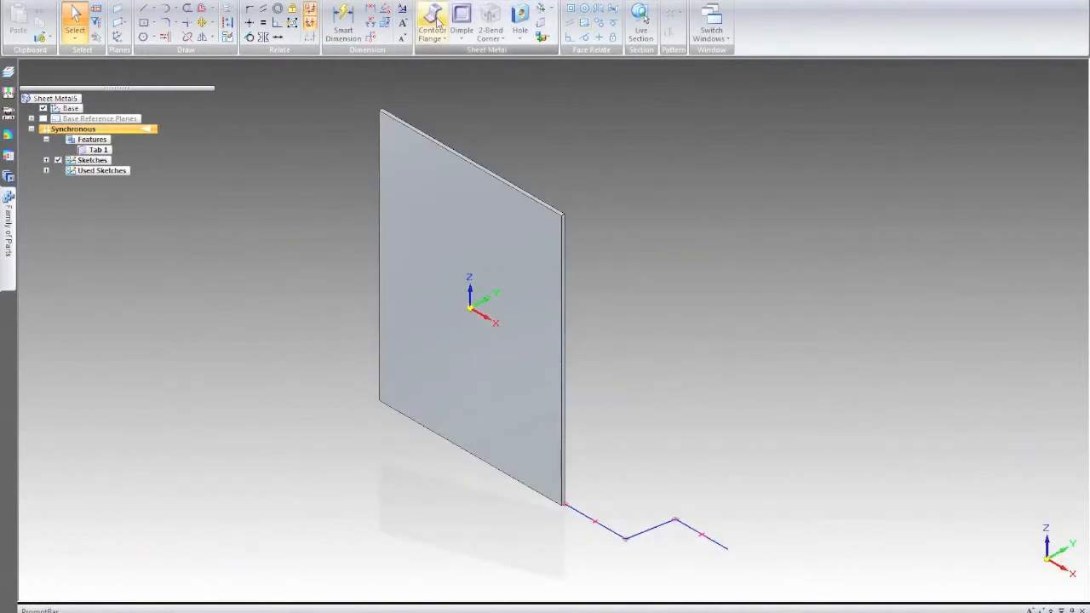
pyautogui.click(435, 19)
pyautogui.click(647, 537)
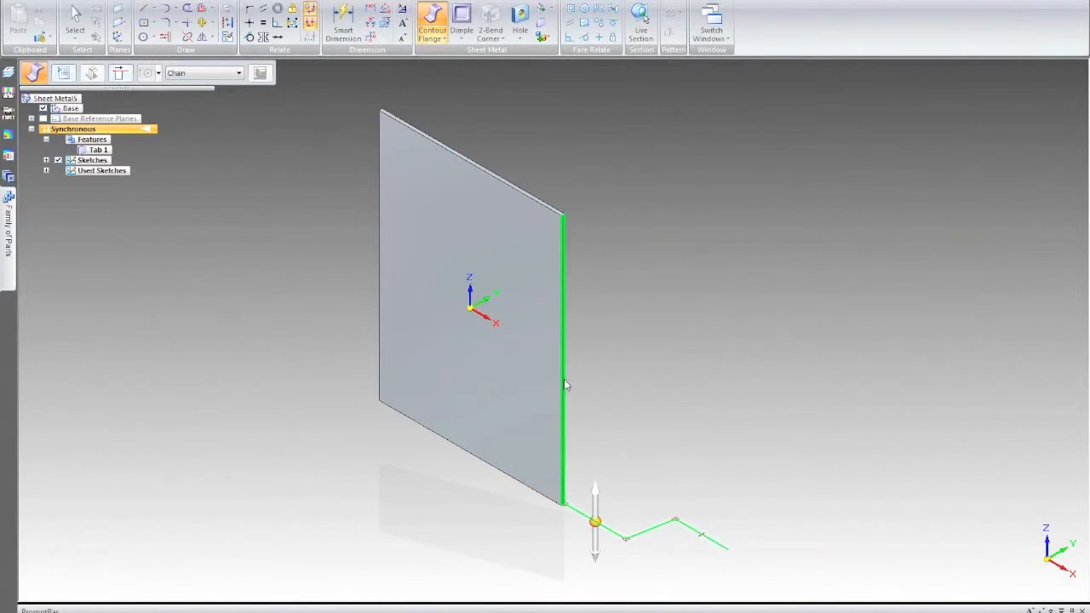
pyautogui.click(594, 501)
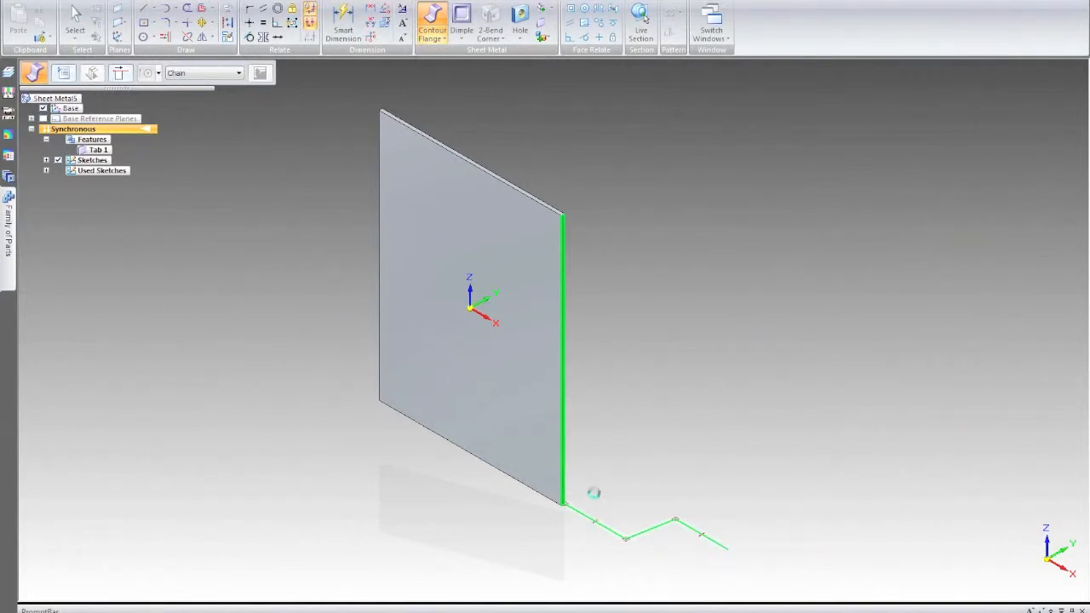
pyautogui.click(550, 206)
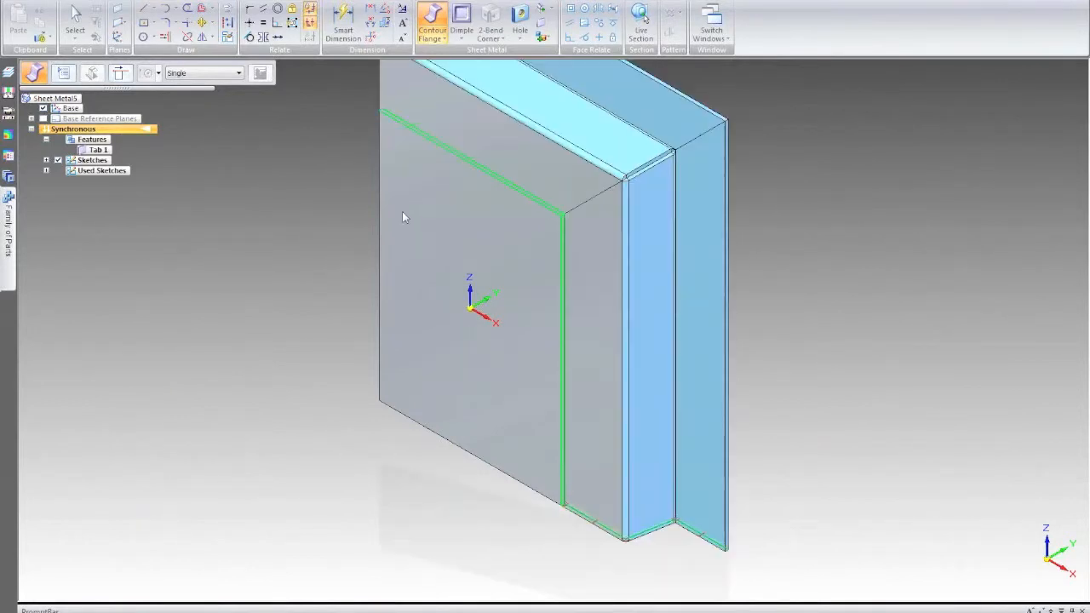
# Extend the contour flange along the plate's opposite vertical edge and accept it
pyautogui.moveTo(430, 210); pyautogui.dragTo(557, 208, button='middle')
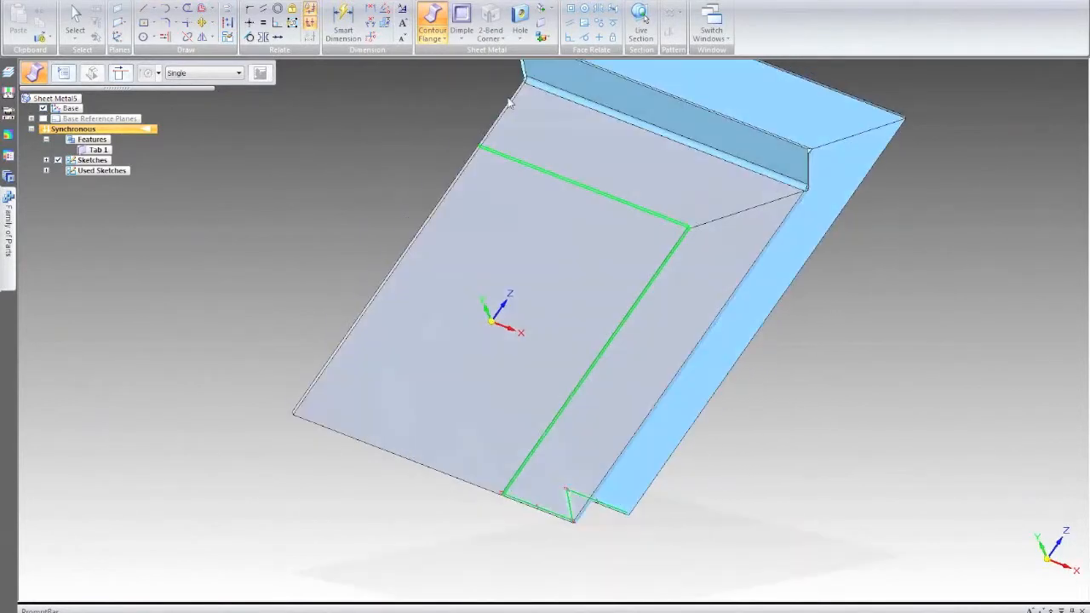
pyautogui.scroll(2, 509, 103)
pyautogui.scroll(2, 510, 102)
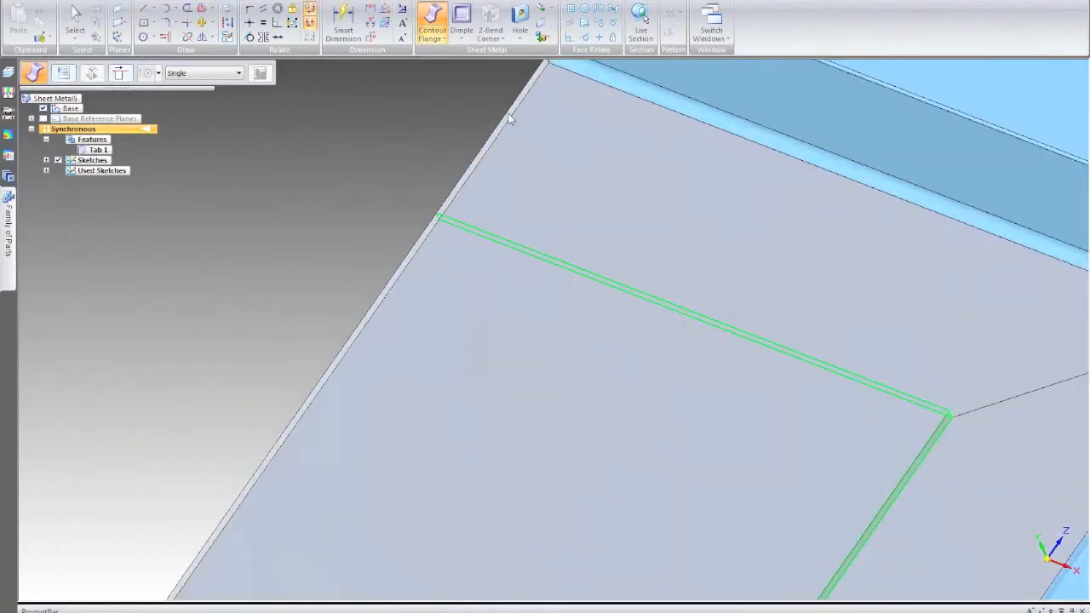
pyautogui.scroll(-5, 510, 116)
pyautogui.click(413, 256)
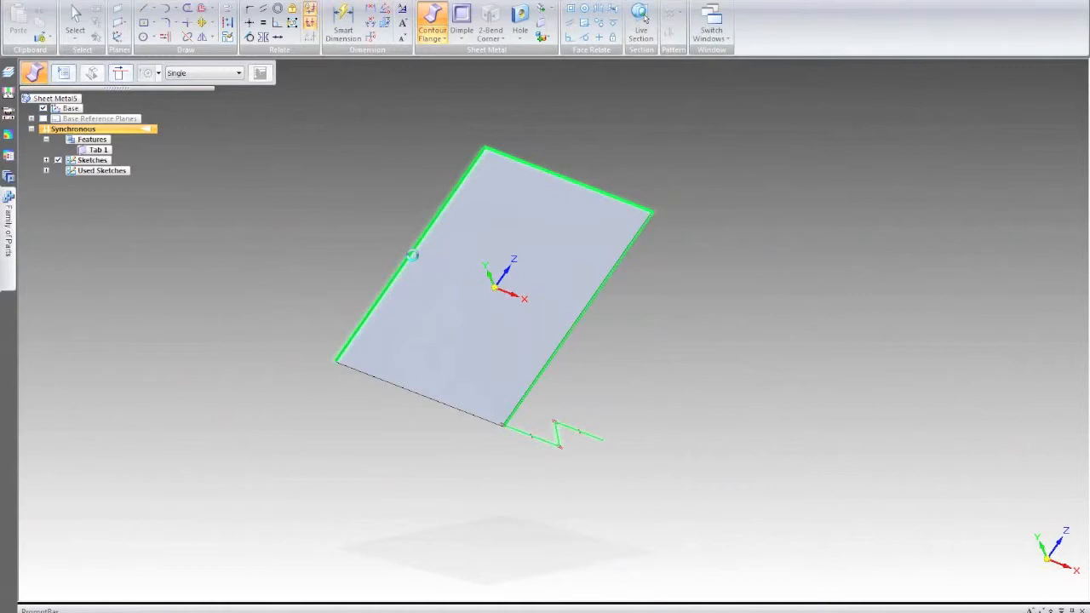
pyautogui.scroll(-3, 709, 285)
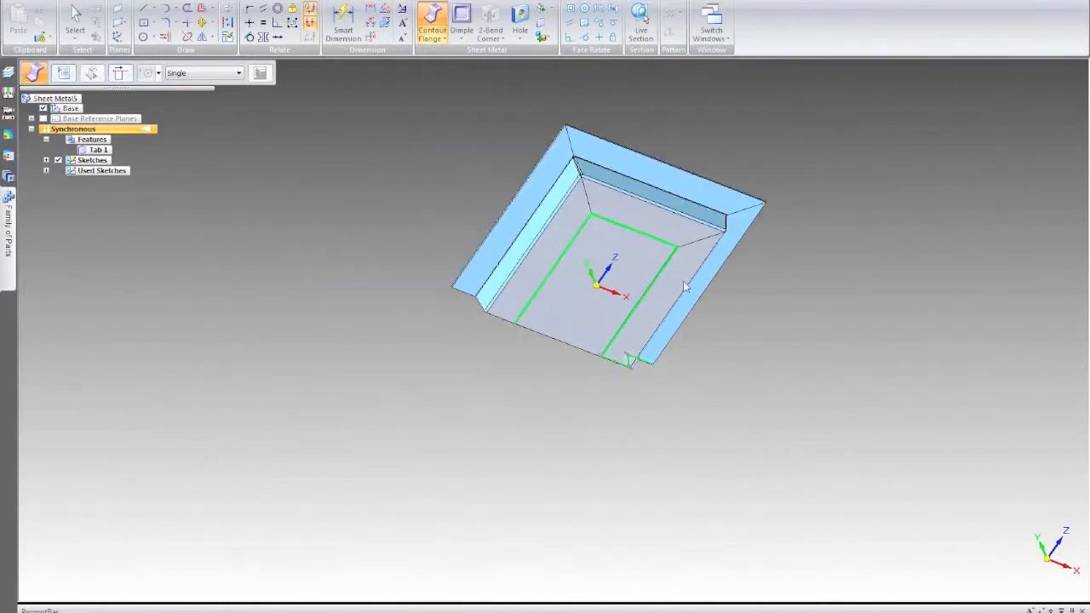
pyautogui.rightClick(786, 329)
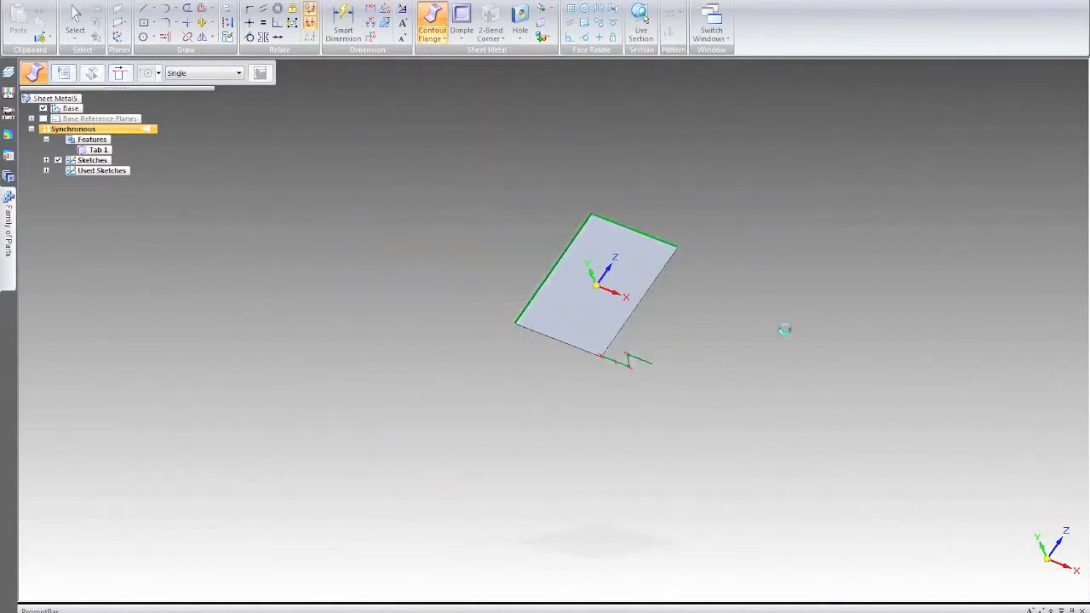
pyautogui.moveTo(646, 354); pyautogui.dragTo(586, 344, button='middle')
pyautogui.hotkey('ctrl', 'j')
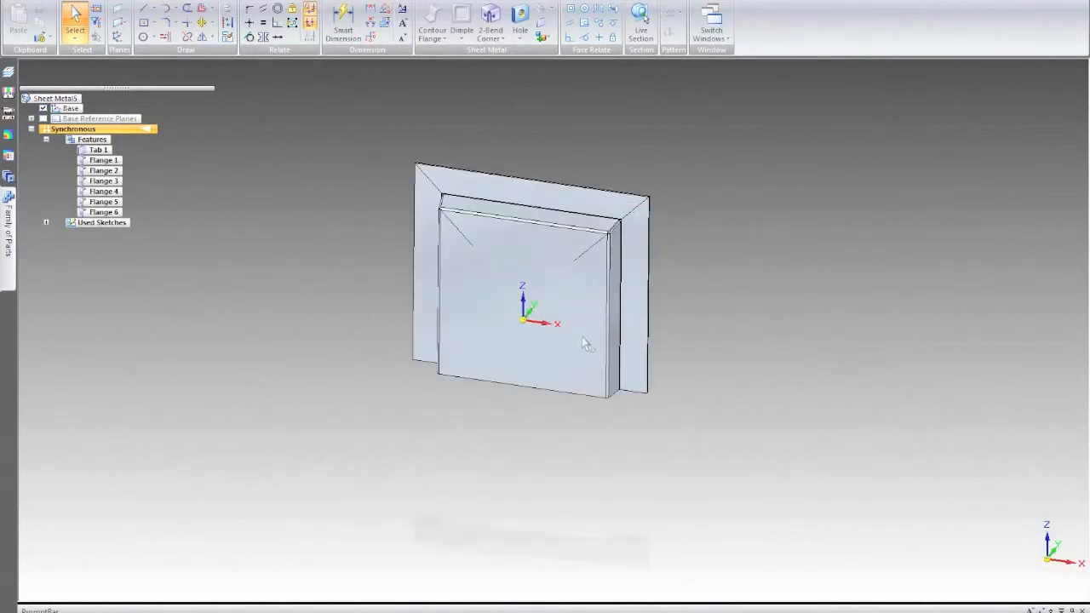
pyautogui.scroll(4, 778, 284)
pyautogui.scroll(-3, 778, 285)
pyautogui.click(436, 427)
pyautogui.press('Escape')
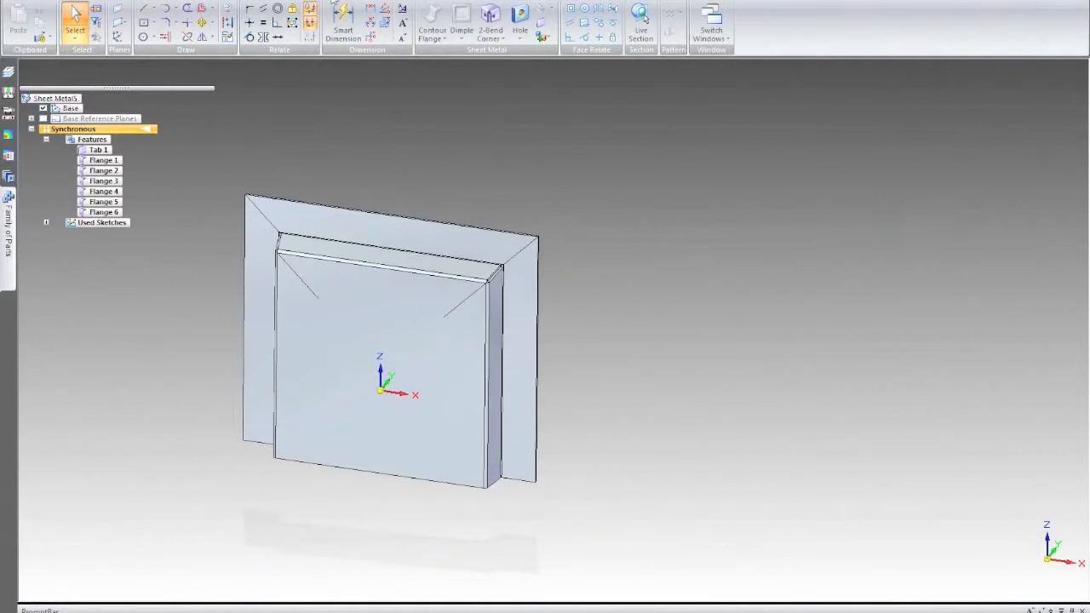
# Create a flat pattern of the part, using the plate's front face and aligning it to the plate's bottom edge
pyautogui.click(212, 1)
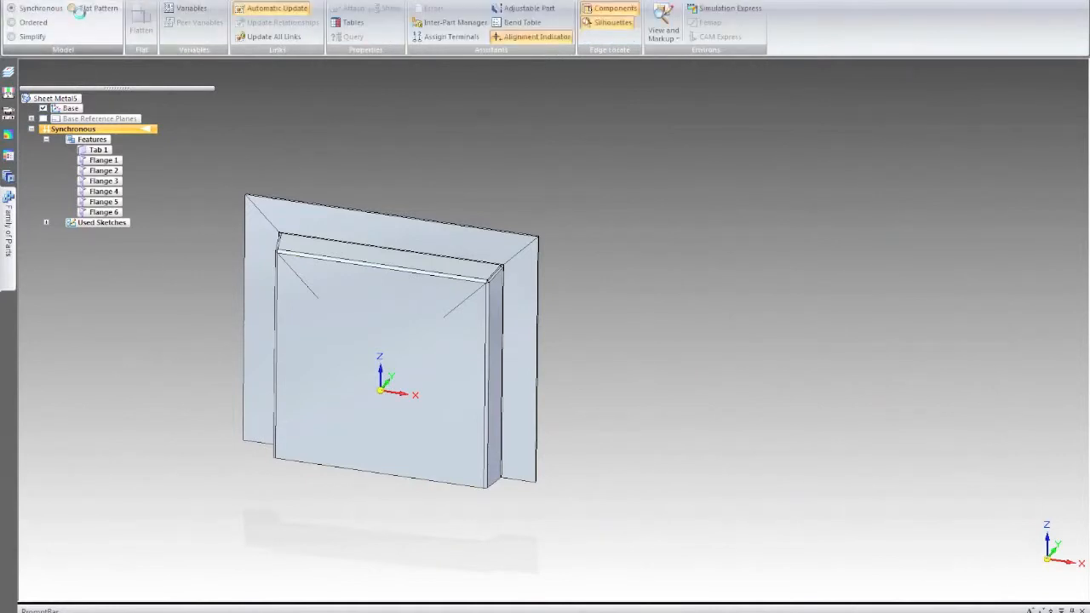
pyautogui.click(80, 10)
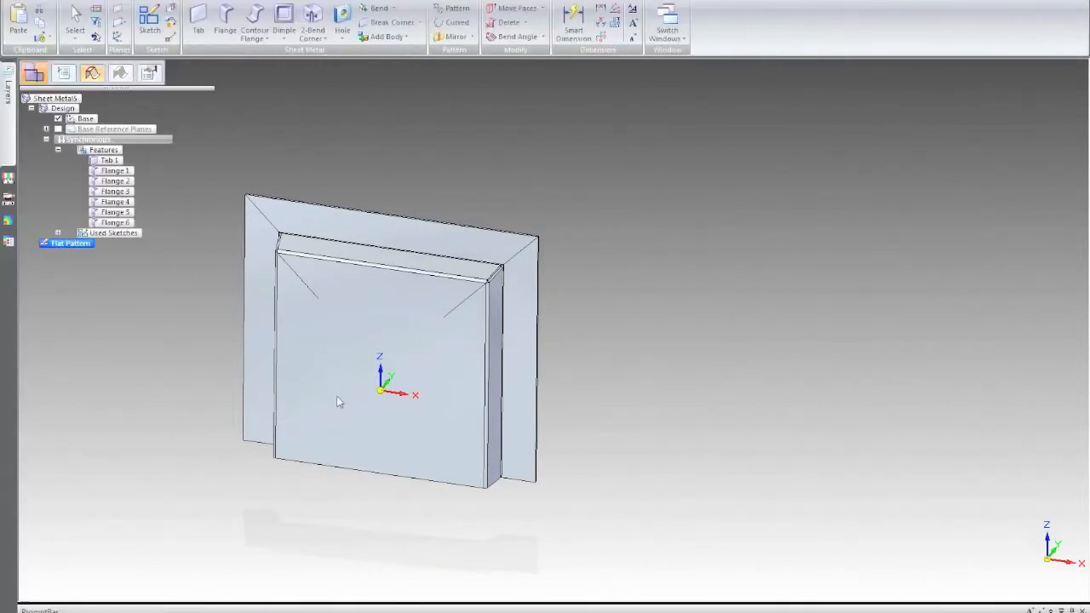
pyautogui.click(449, 488)
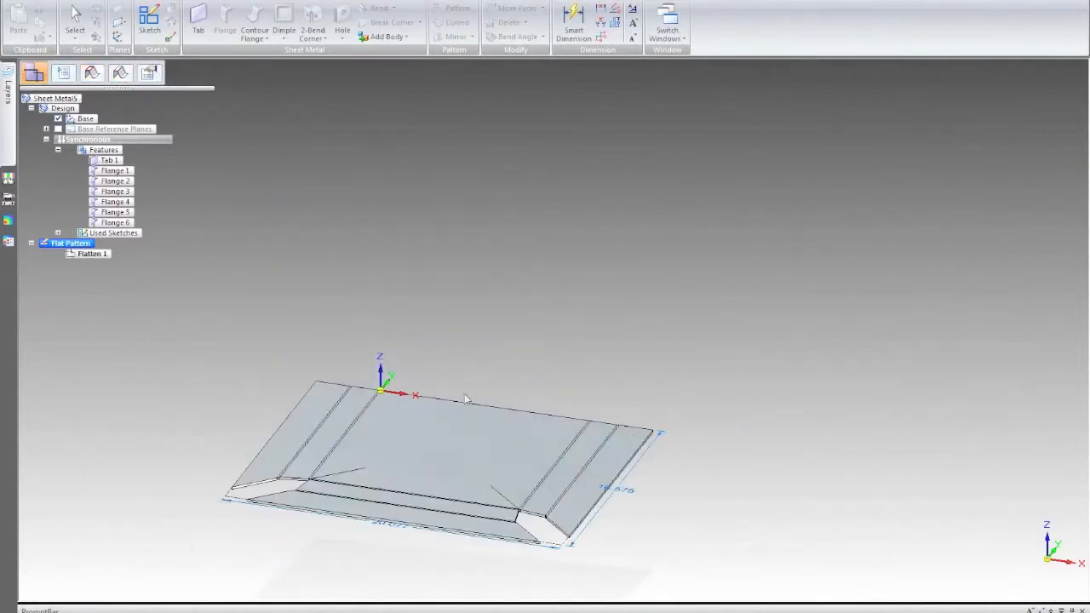
pyautogui.moveTo(464, 426); pyautogui.dragTo(480, 465, button='middle')
pyautogui.scroll(-3, 472, 435)
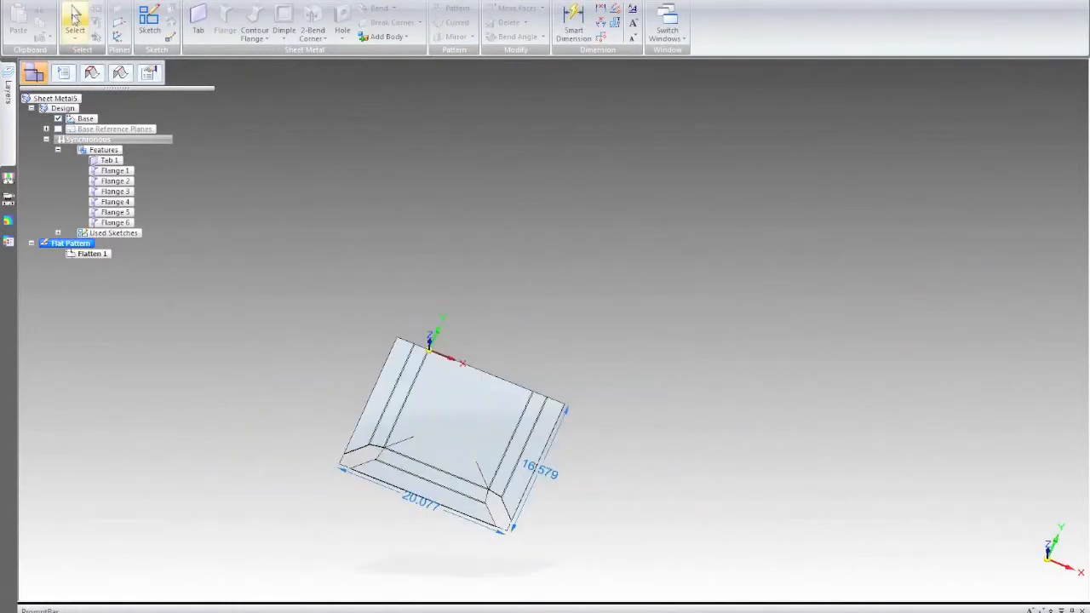
# Return from the flat pattern to the synchronous model
pyautogui.click(205, 1)
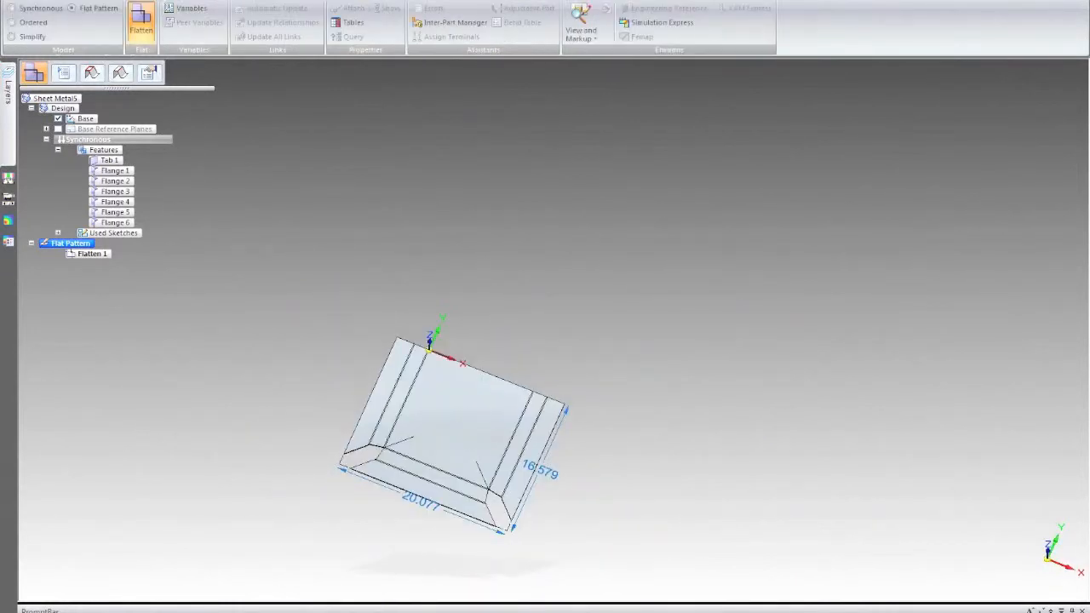
pyautogui.click(43, 9)
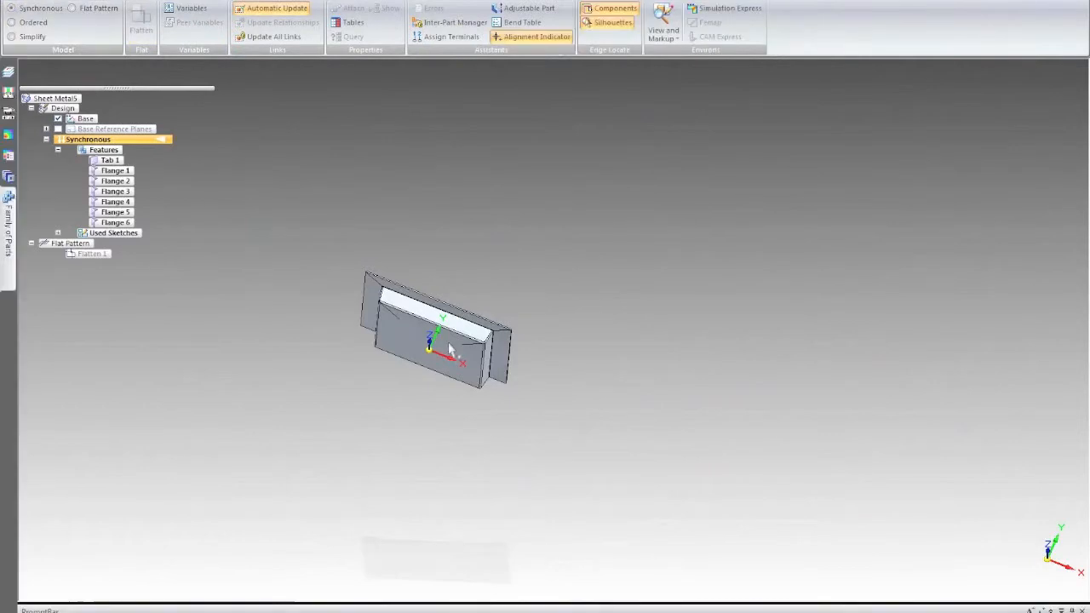
pyautogui.scroll(3, 543, 378)
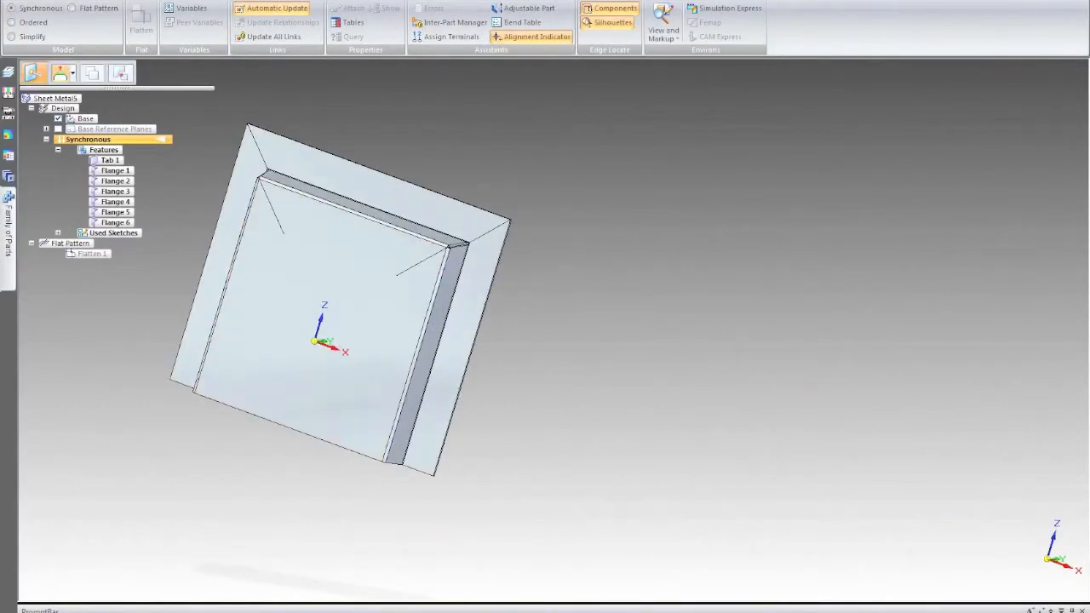
# Draw a circle on the plate's front face, between the origin and the flange on the positive X side
pyautogui.click(48, 0)
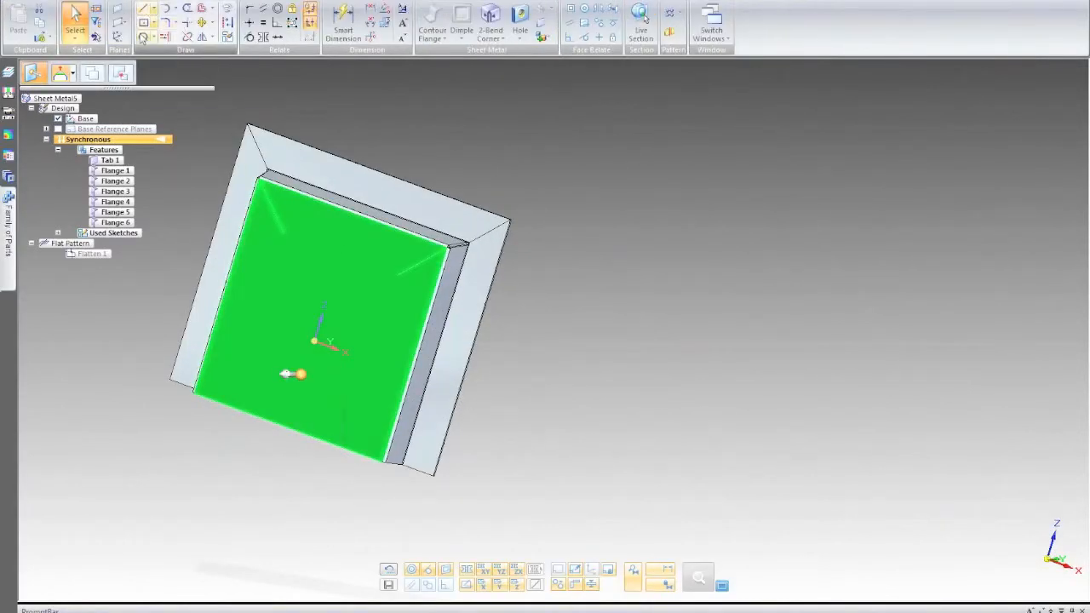
pyautogui.click(143, 37)
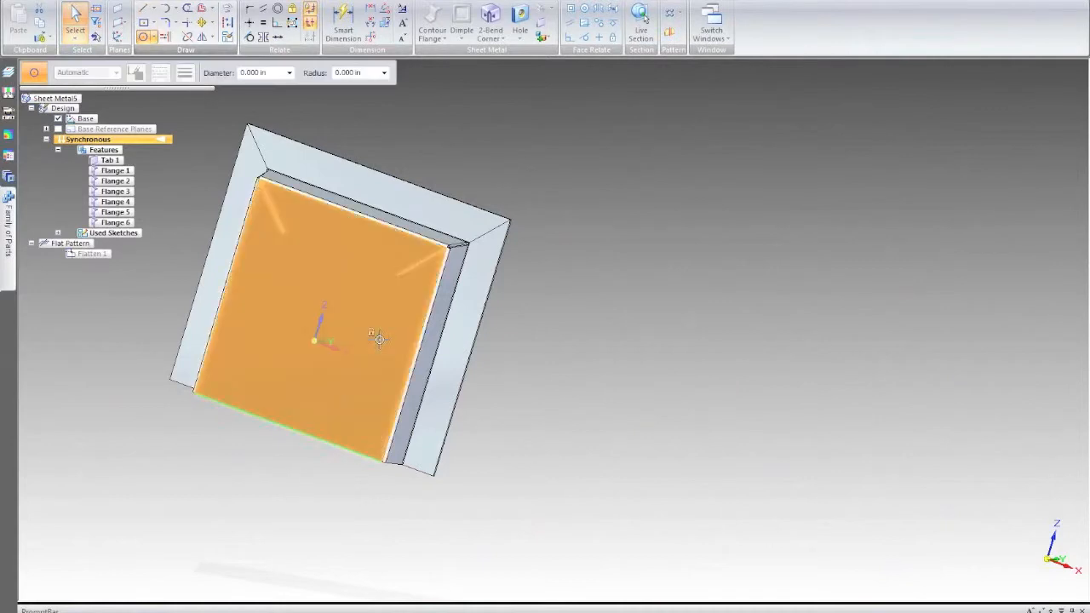
pyautogui.click(380, 340)
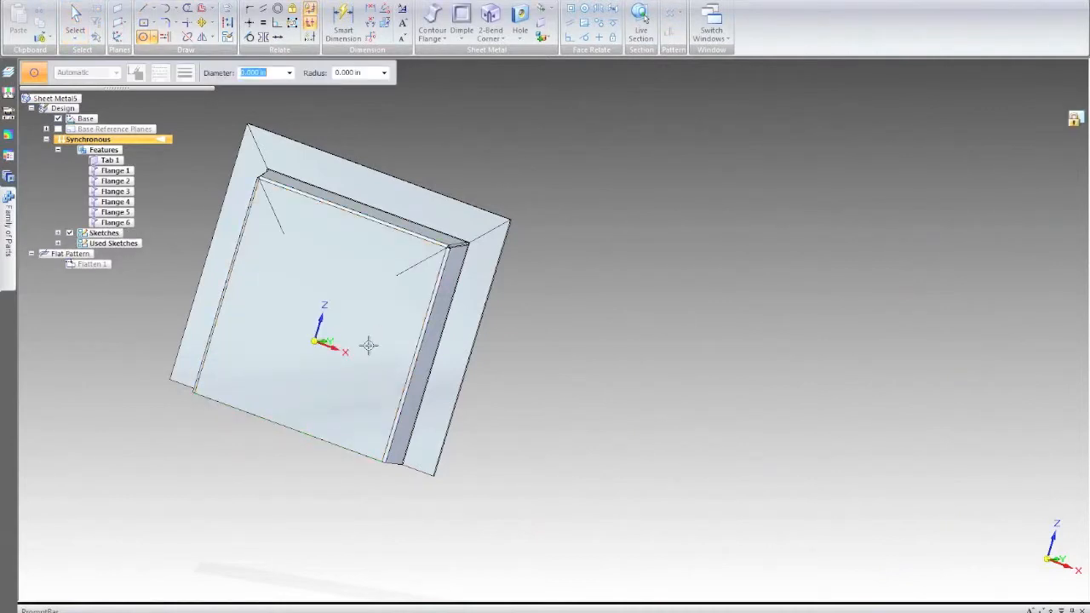
pyautogui.click(683, 396)
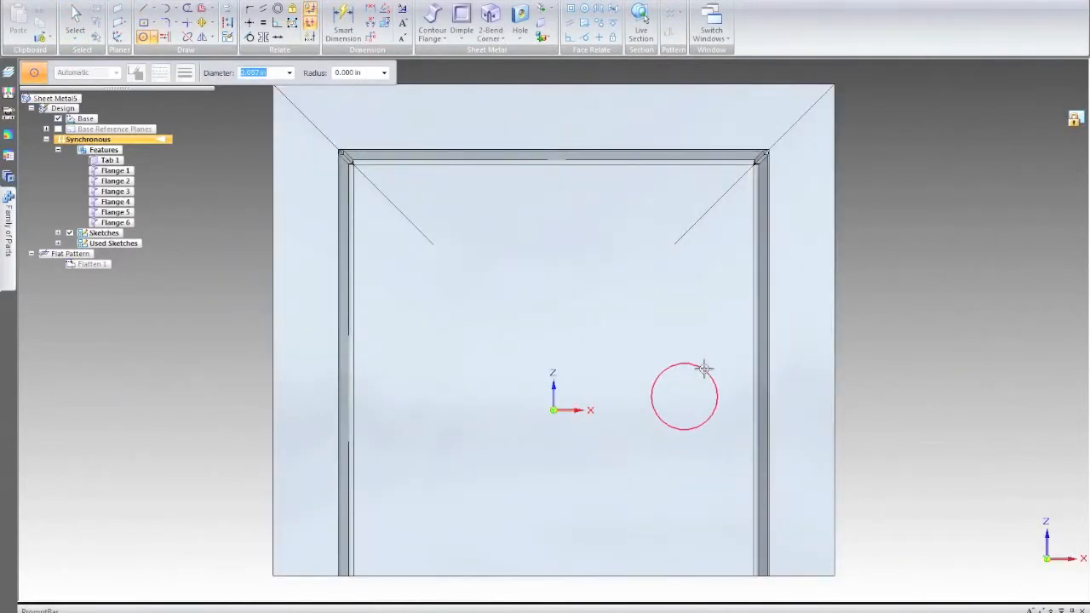
pyautogui.click(710, 347)
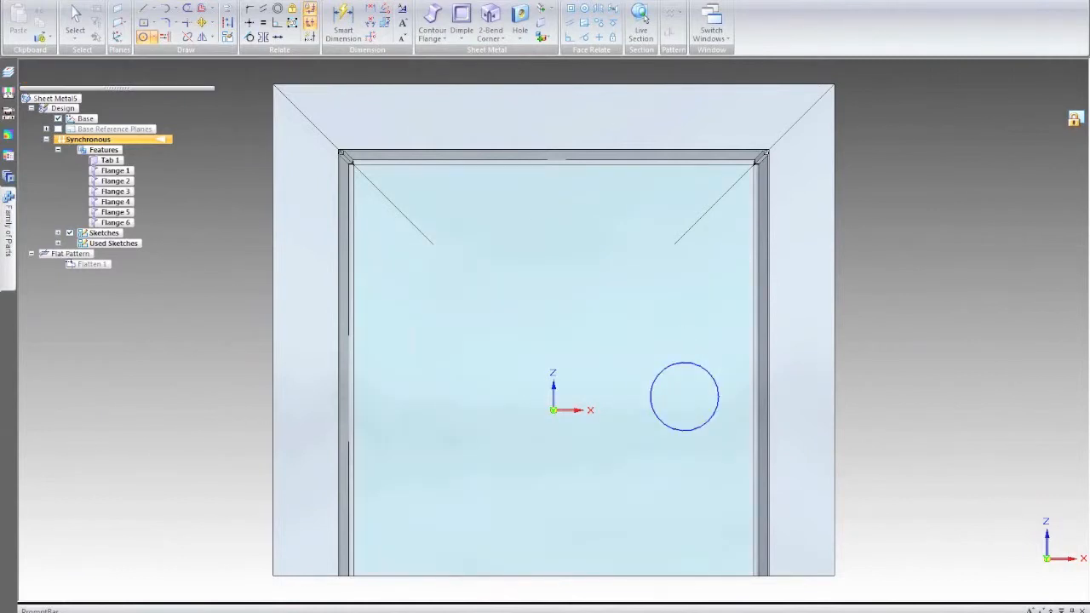
# Draw a horizontal line outward from the circle's top, a 180° tangent arc, and a line back to the circle's bottom
pyautogui.press('l')
pyautogui.scroll(-3, 910, 426)
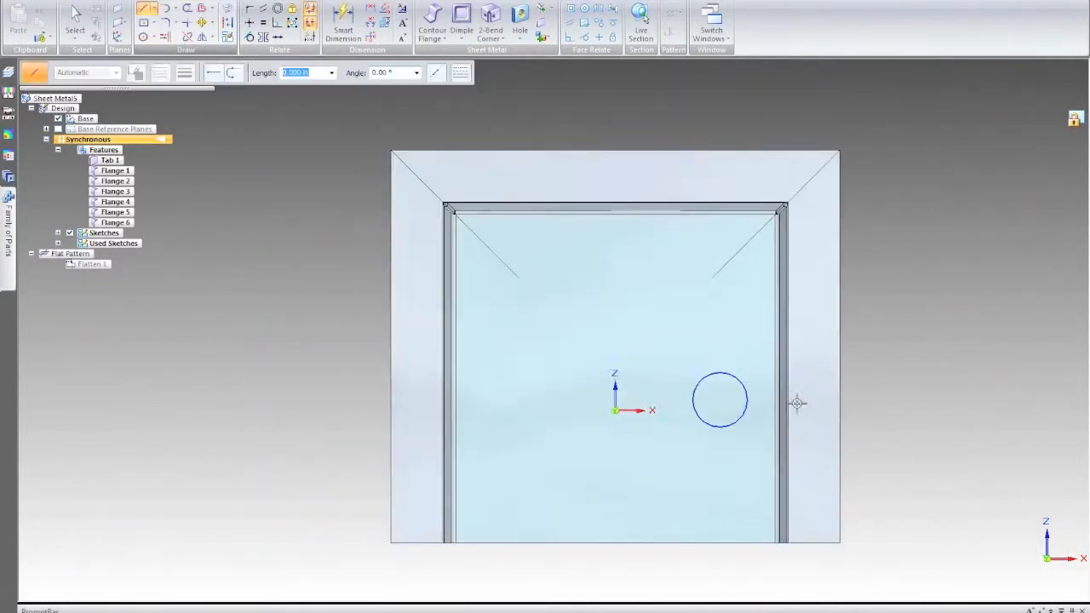
pyautogui.scroll(2, 1012, 448)
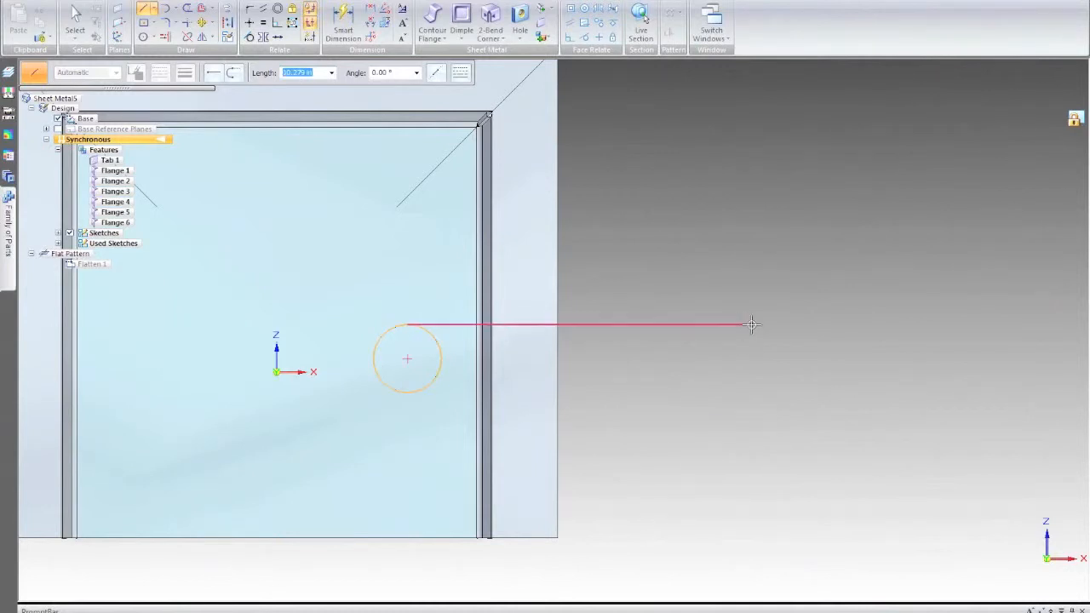
pyautogui.click(664, 327)
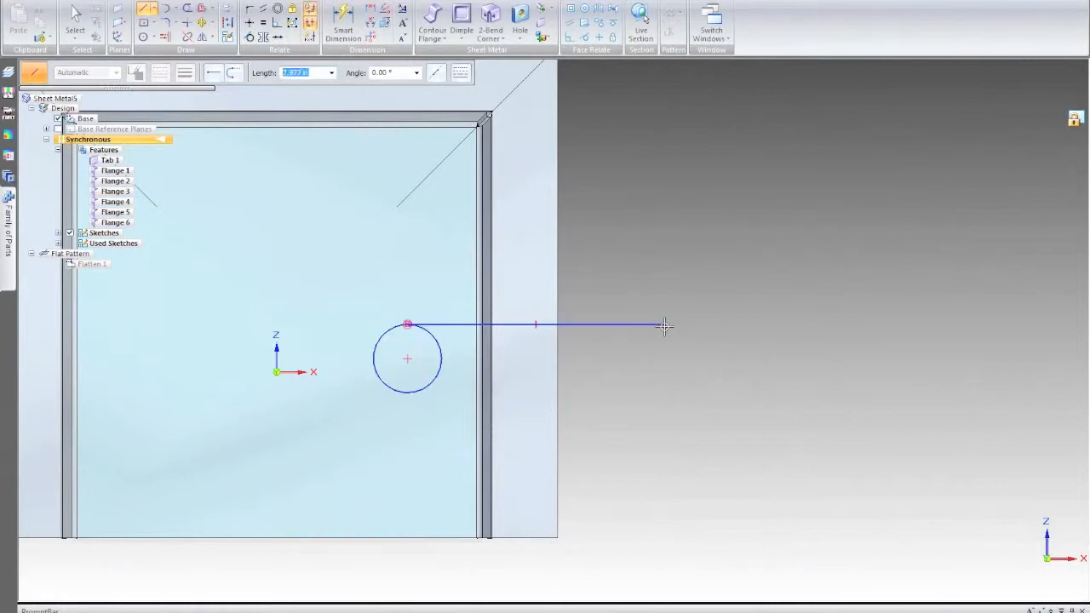
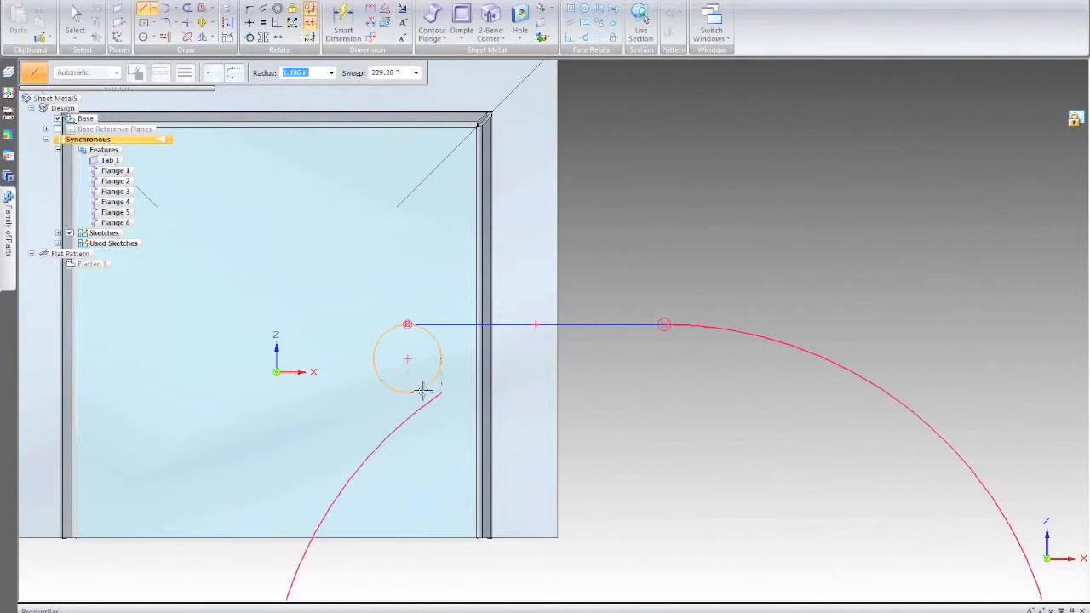
pyautogui.click(660, 389)
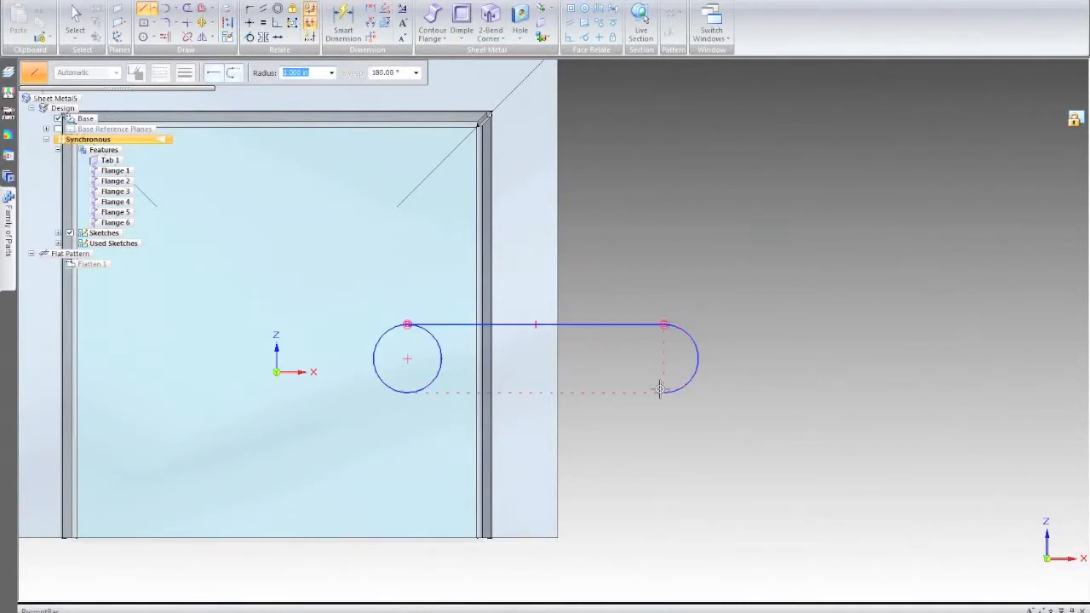
pyautogui.click(406, 392)
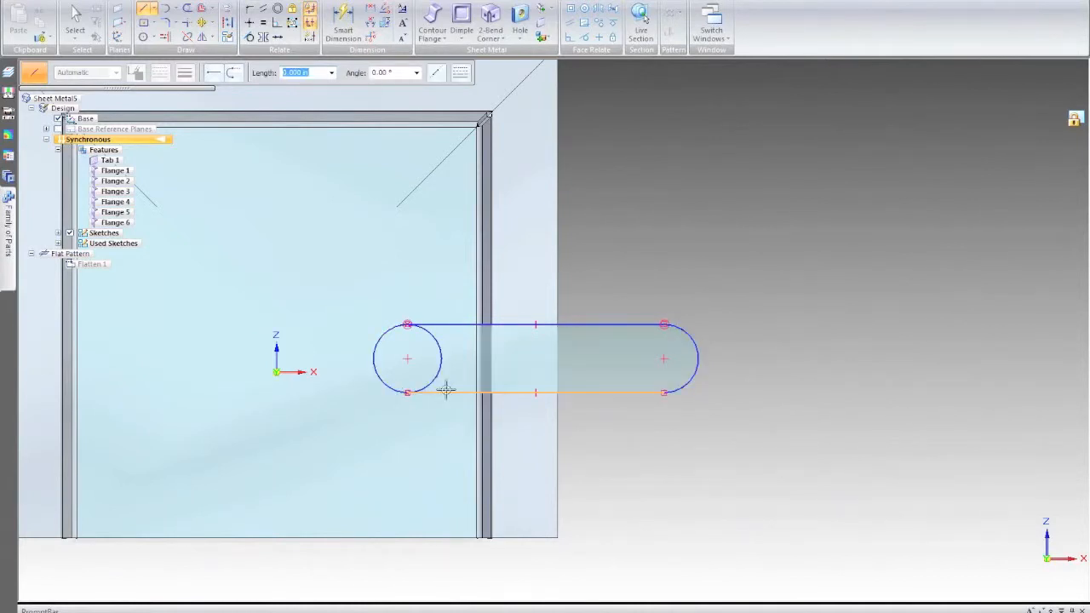
pyautogui.press('Escape')
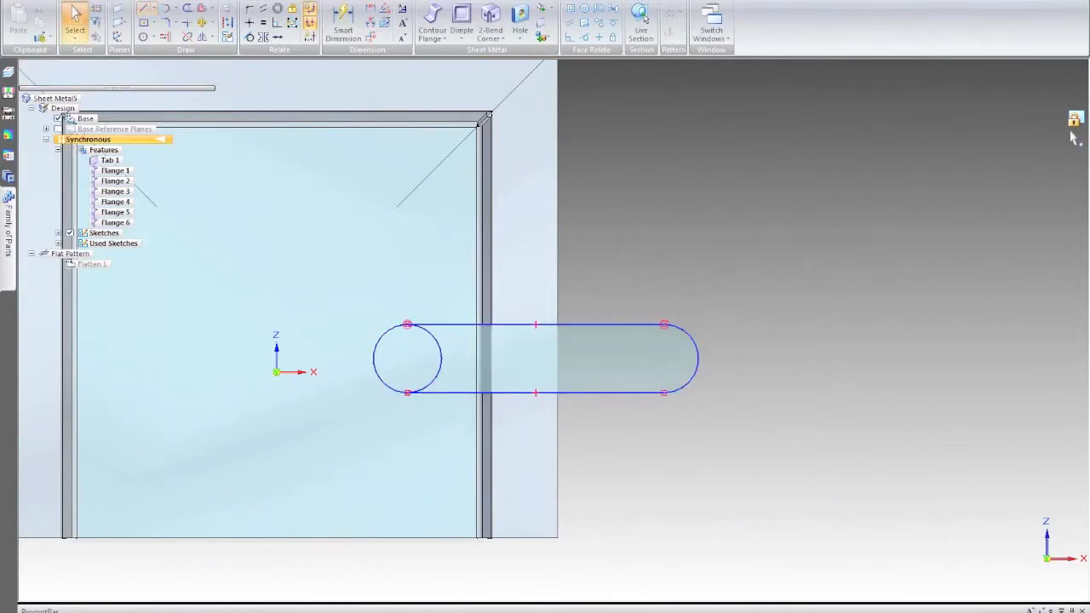
# Move the outer end face of the flange on the positive X side outward by about 1.7 in
pyautogui.moveTo(727, 209); pyautogui.dragTo(582, 380, button='middle')
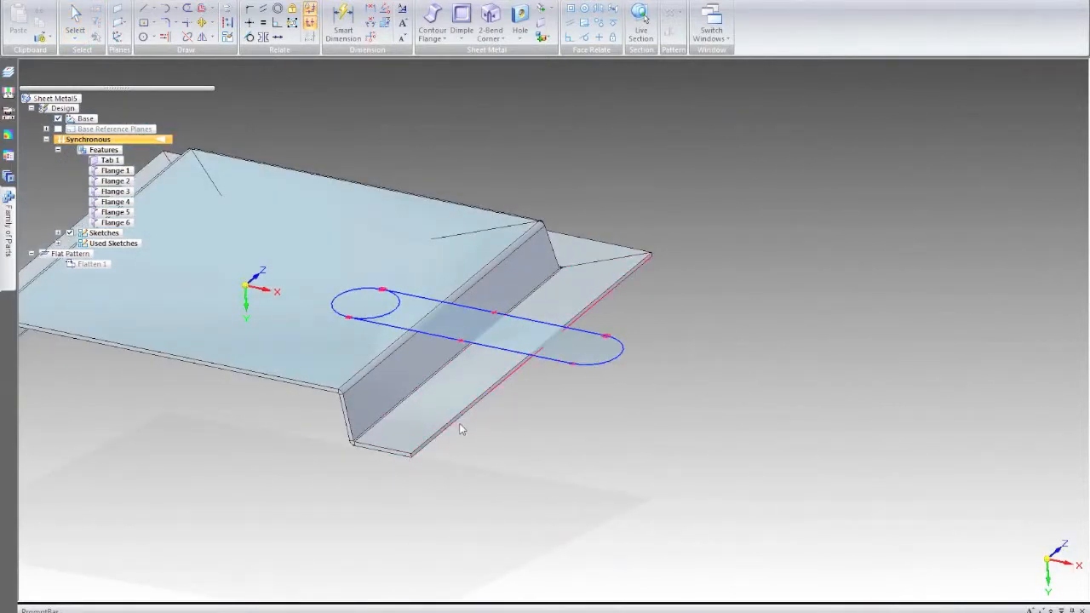
pyautogui.scroll(3, 460, 428)
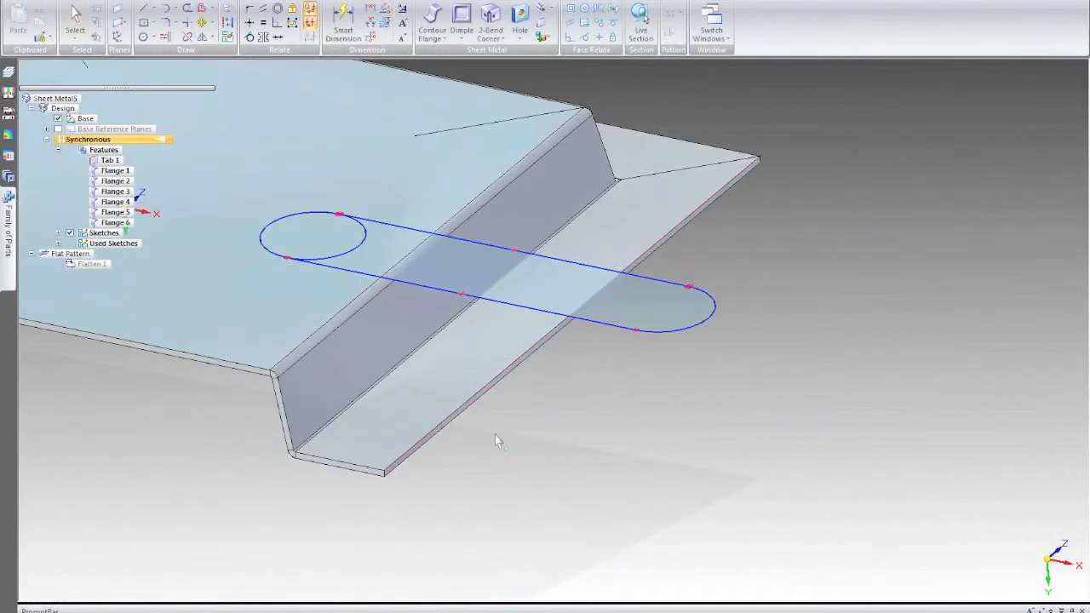
pyautogui.scroll(4, 497, 441)
pyautogui.click(417, 416)
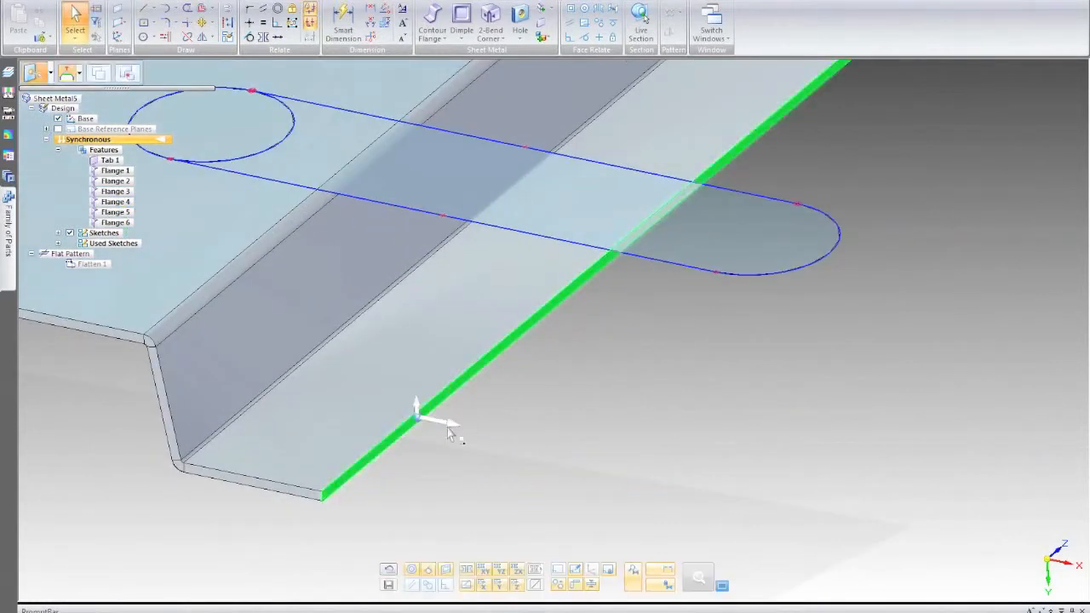
pyautogui.click(421, 423)
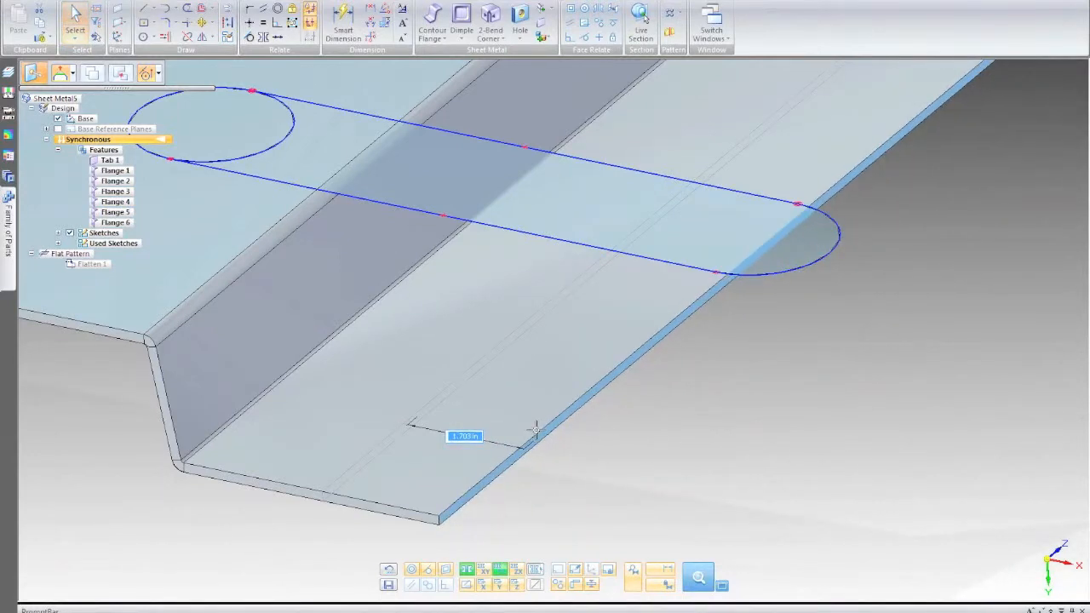
pyautogui.click(538, 432)
pyautogui.scroll(-1, 664, 377)
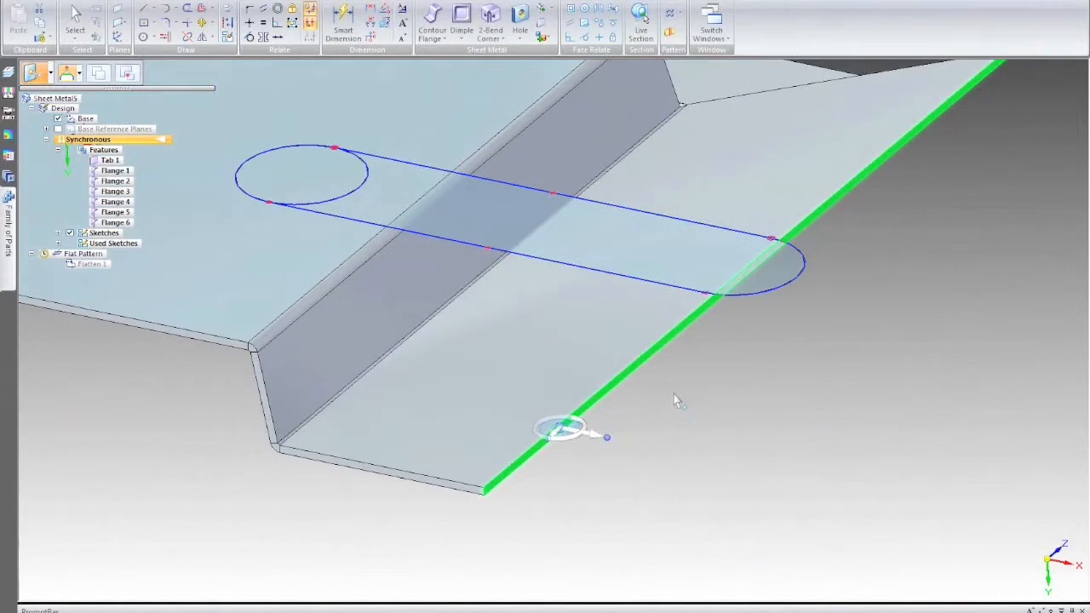
# Cut the full slot outline, including the circle, down through the plate and bent flange as a wrapped cutout
pyautogui.click(711, 416)
pyautogui.scroll(-1, 713, 414)
pyautogui.scroll(-1, 716, 405)
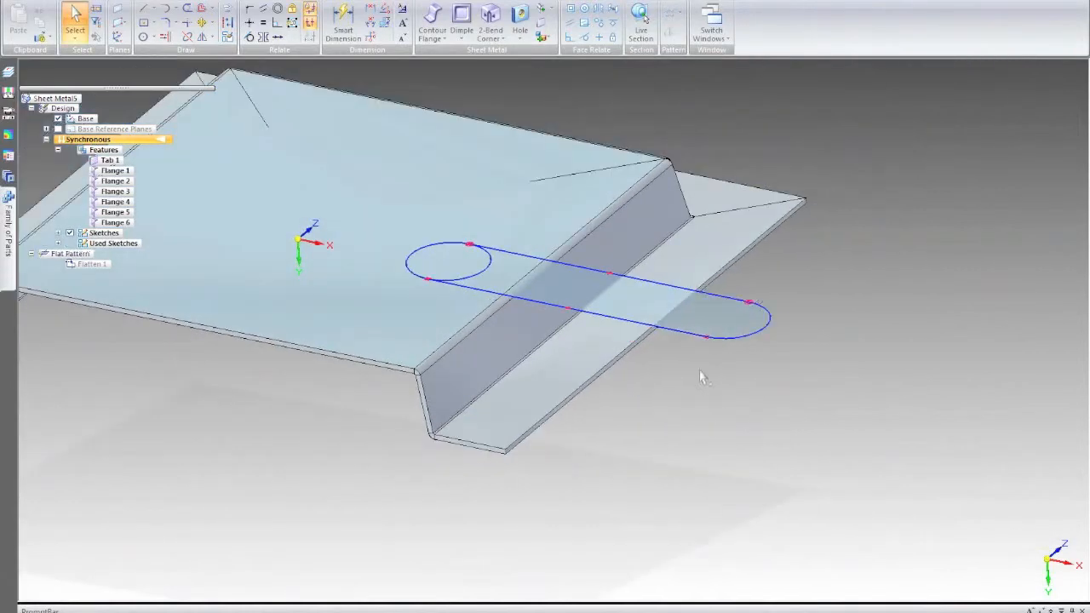
pyautogui.click(602, 300)
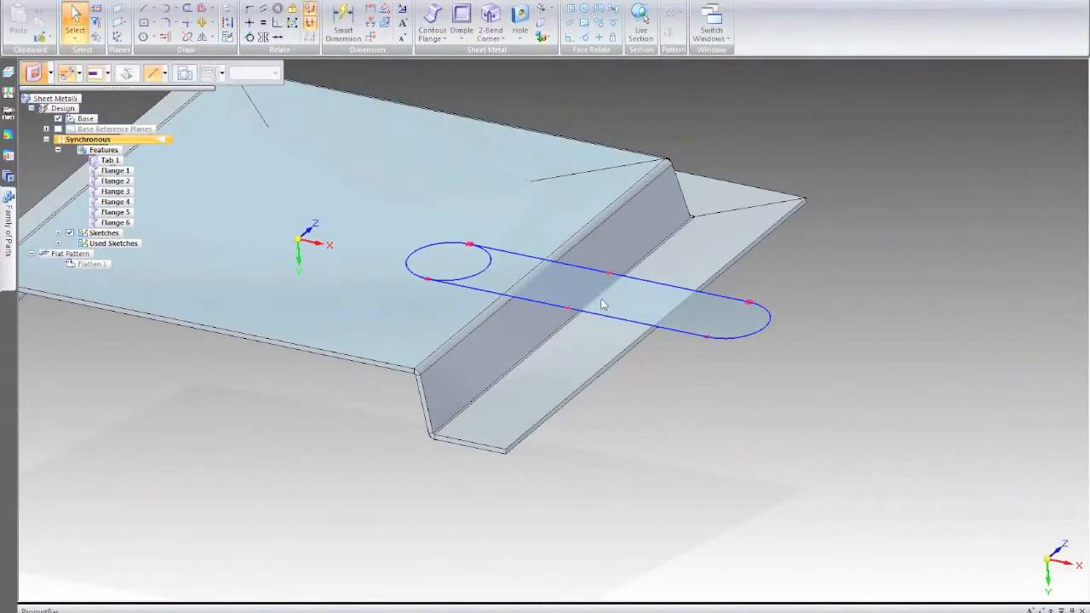
pyautogui.keyDown('ctrl'); pyautogui.click(505, 274); pyautogui.keyUp('ctrl')
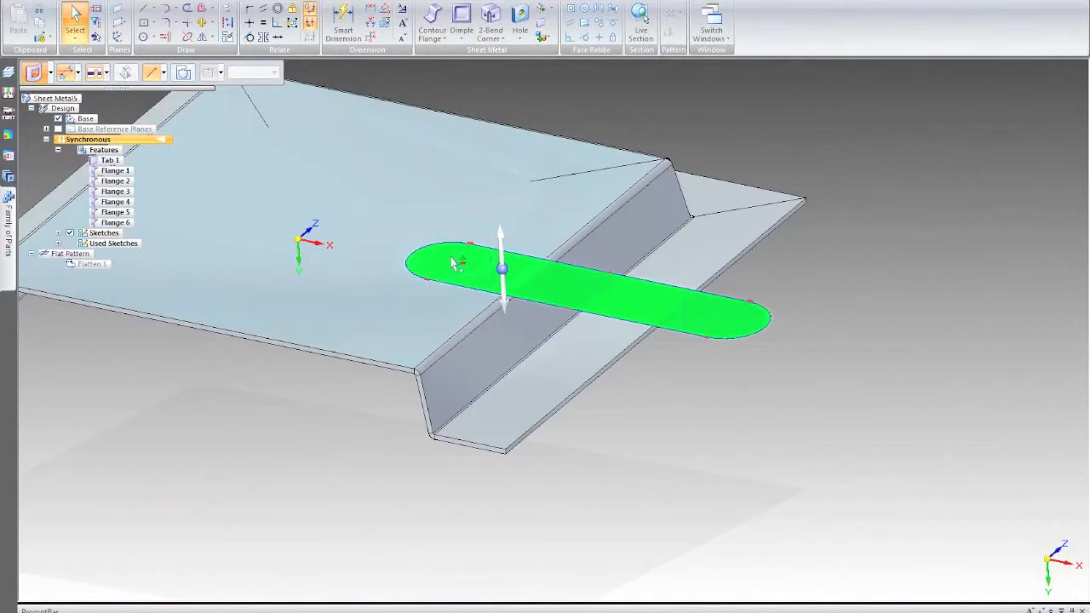
pyautogui.click(502, 290)
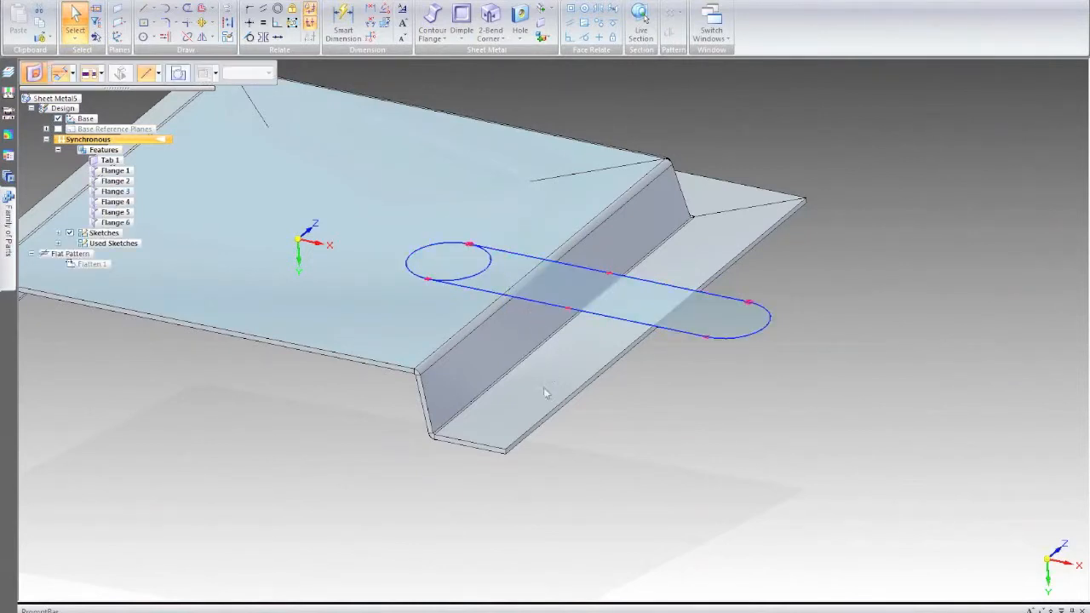
pyautogui.click(544, 430)
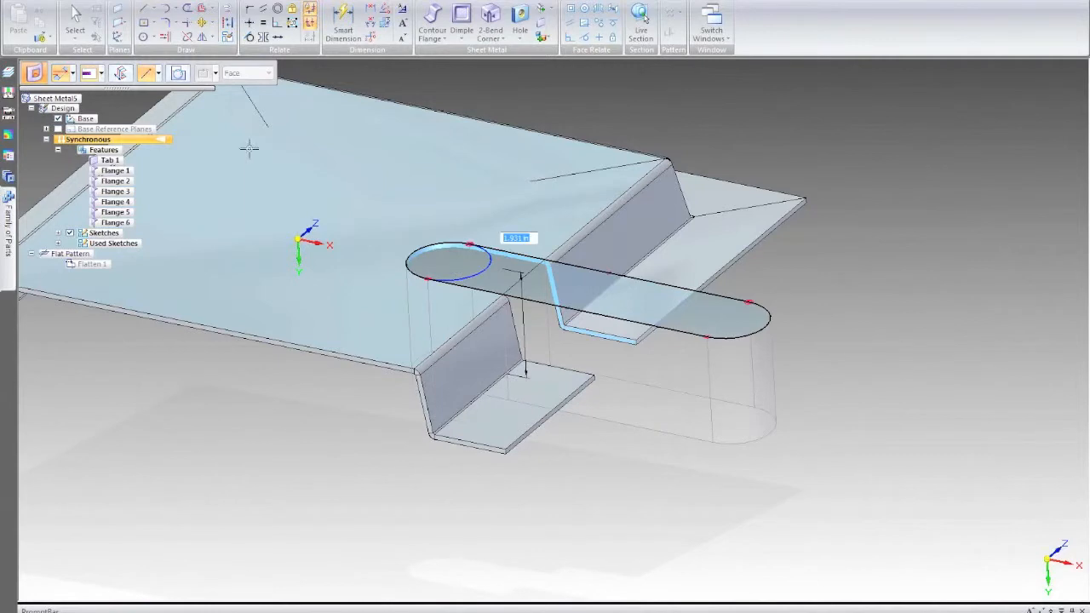
pyautogui.click(177, 74)
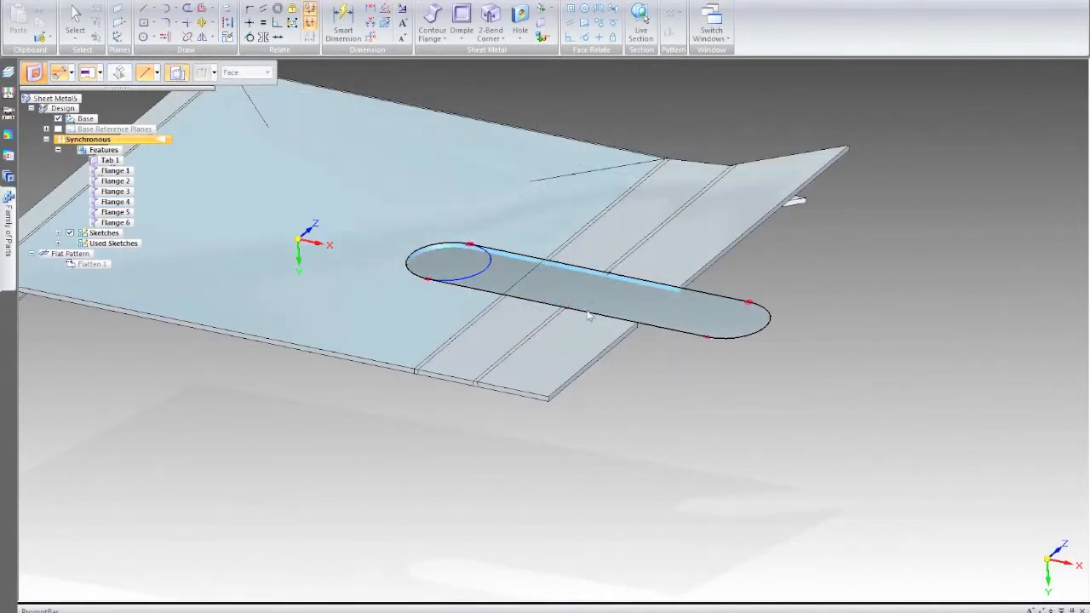
pyautogui.click(692, 393)
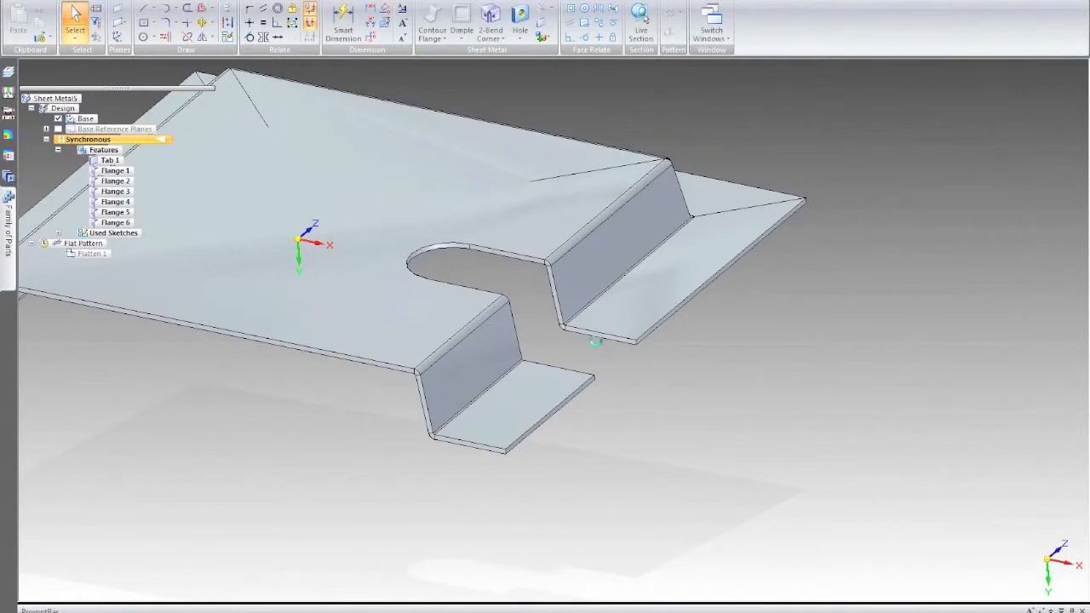
# Undo the slot cutout and leave no face selected
pyautogui.hotkey('ctrl', 'z')
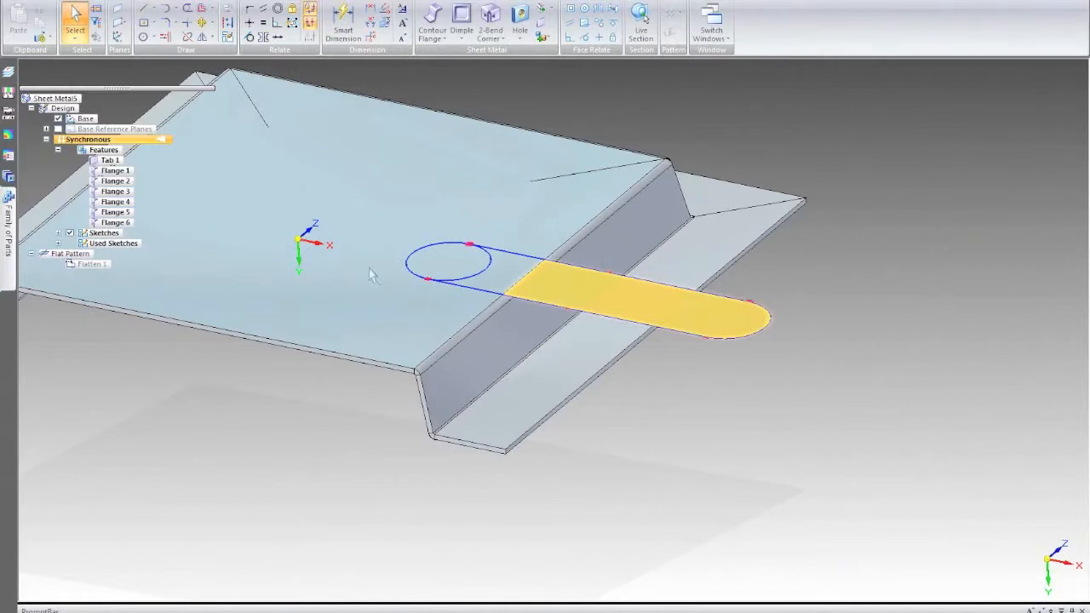
pyautogui.press('c')
pyautogui.click(343, 296)
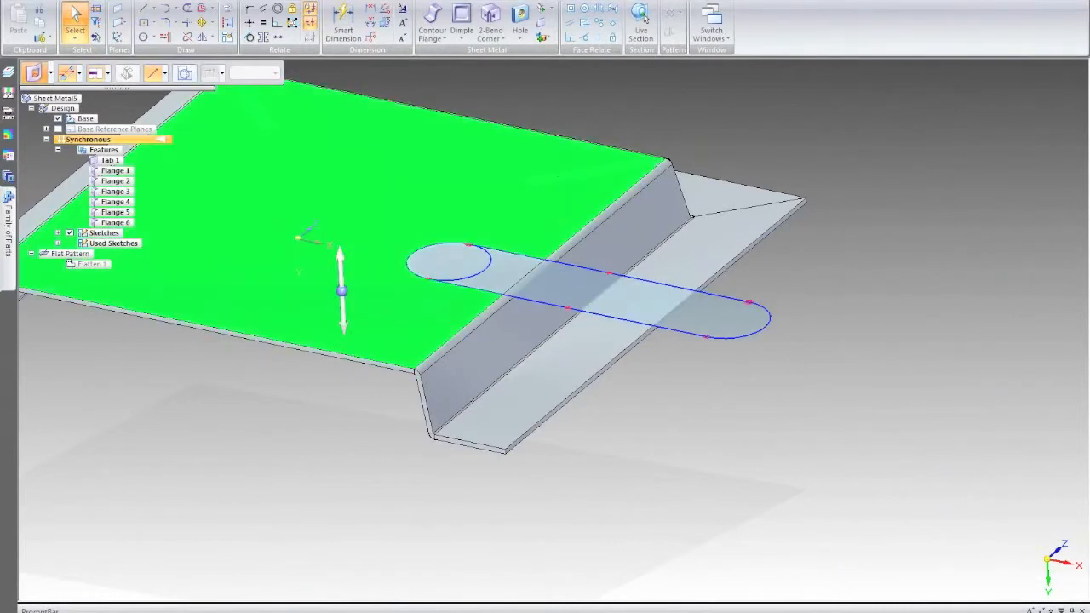
pyautogui.click(995, 507)
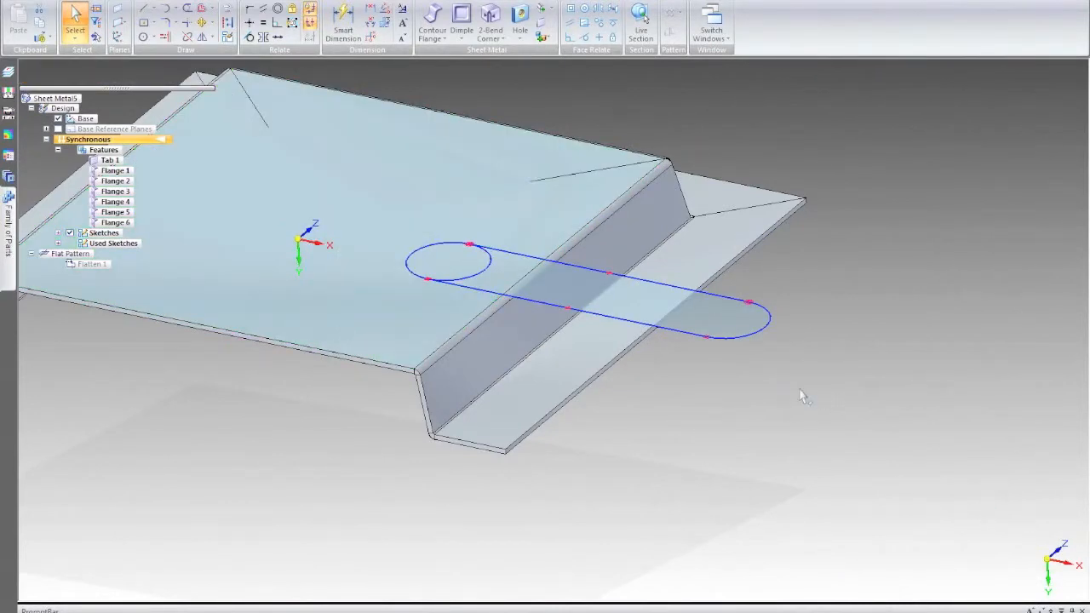
# Undo the slot sketch's lower line and delete its end arc, keeping the circle and the upper line
pyautogui.moveTo(886, 297)
pyautogui.mouseDown(button='middle')
pyautogui.moveTo(915, 352)
pyautogui.moveTo(880, 479)
pyautogui.moveTo(927, 443)
pyautogui.moveTo(843, 461)
pyautogui.moveTo(840, 436)
pyautogui.mouseUp(button='middle')
pyautogui.click(838, 428)
pyautogui.moveTo(837, 427)
pyautogui.mouseDown()
pyautogui.moveTo(804, 418)
pyautogui.moveTo(790, 431)
pyautogui.moveTo(826, 453)
pyautogui.moveTo(831, 475)
pyautogui.mouseUp()
pyautogui.press('Escape')
pyautogui.hotkey('ctrl', 'z')
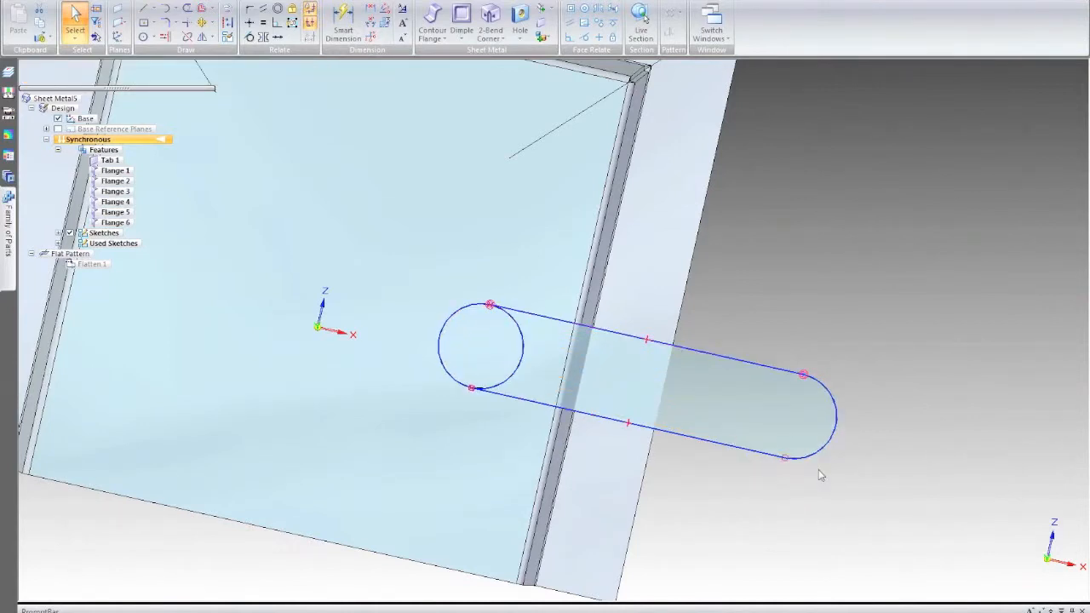
pyautogui.hotkey('ctrl', 'z')
pyautogui.click(825, 454)
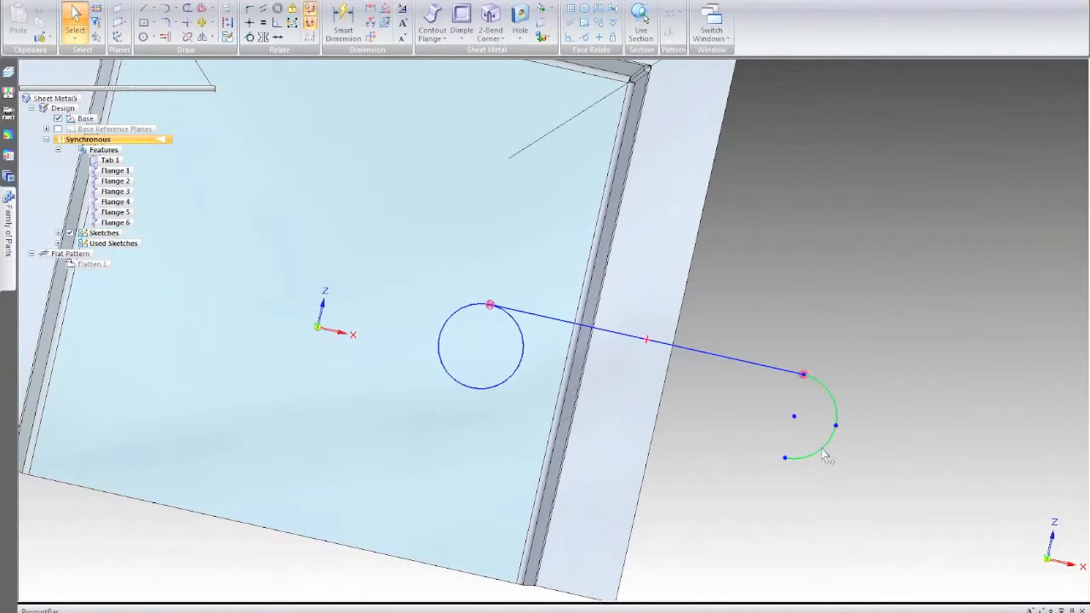
pyautogui.press('Delete')
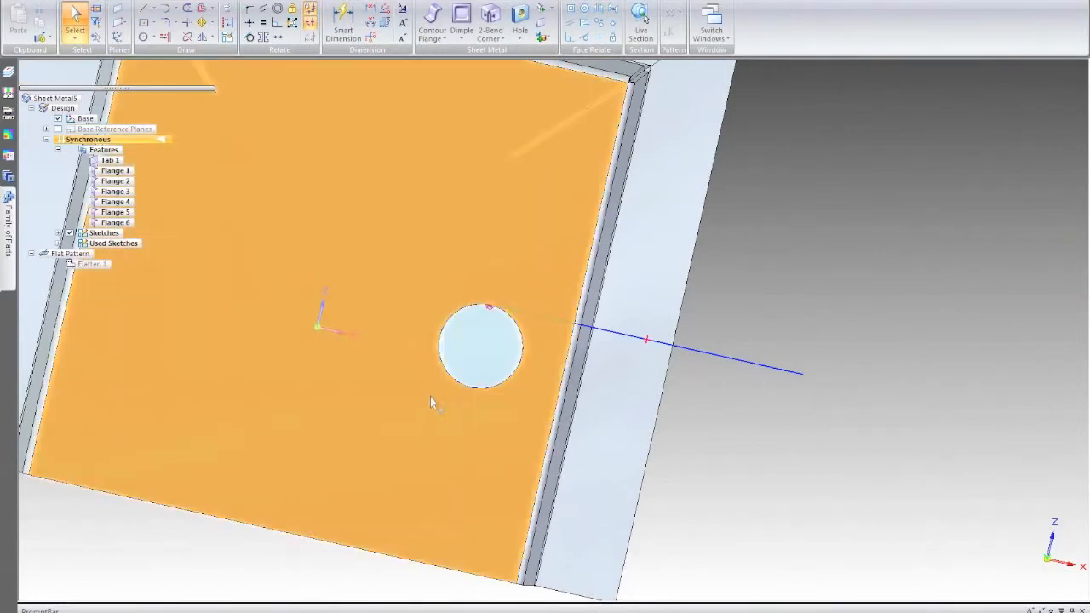
# Draw a horizontal line on the plate's sketch plane from the circle's bottom to just past the flange's outer edge
pyautogui.click(425, 400)
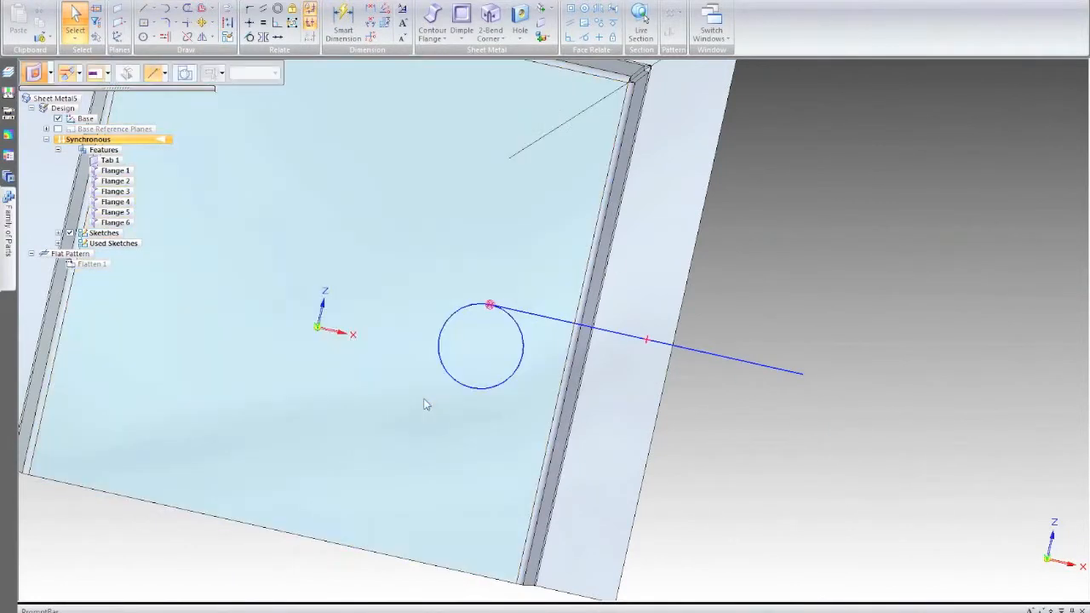
pyautogui.click(425, 401)
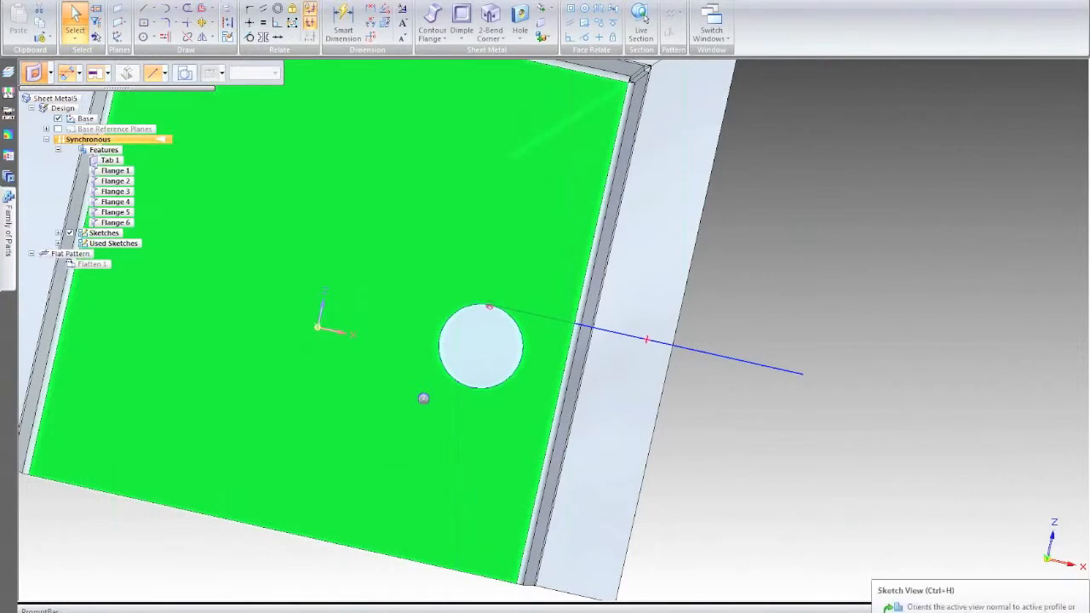
pyautogui.click(772, 452)
pyautogui.click(144, 12)
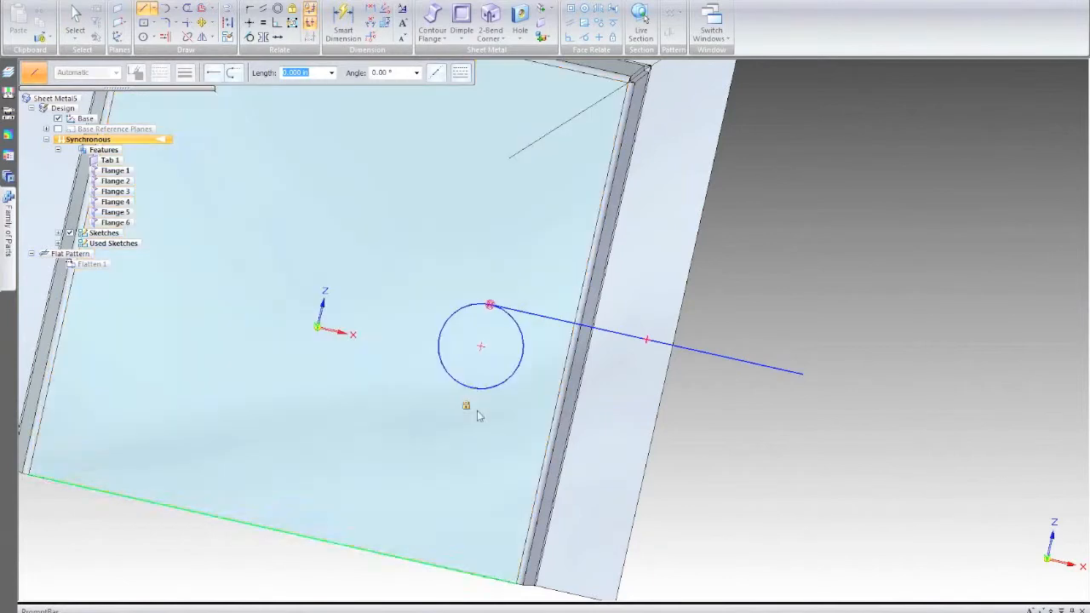
pyautogui.click(468, 407)
pyautogui.click(469, 389)
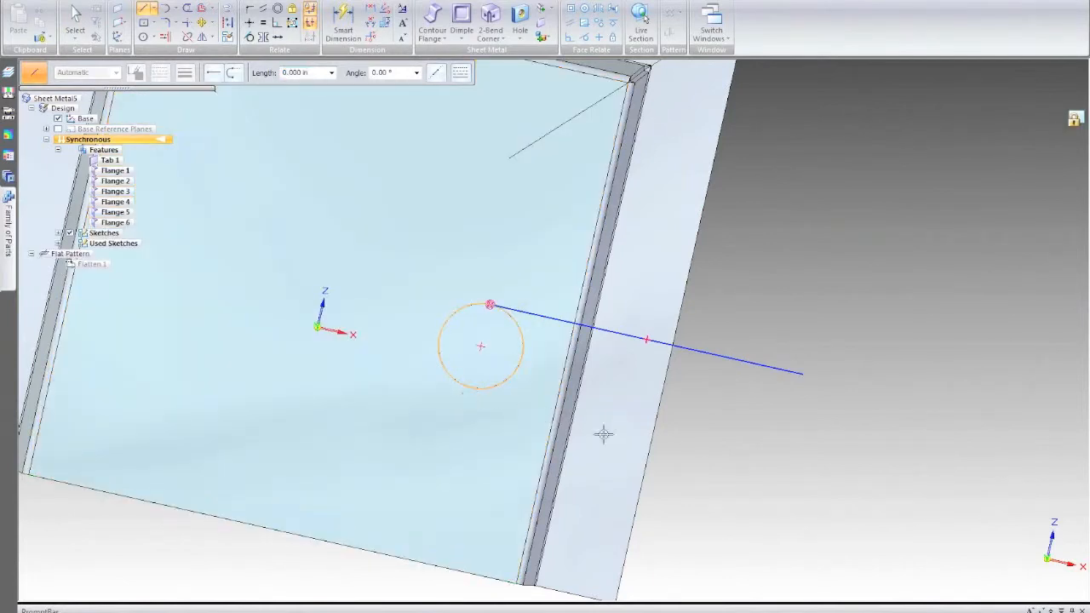
pyautogui.click(663, 432)
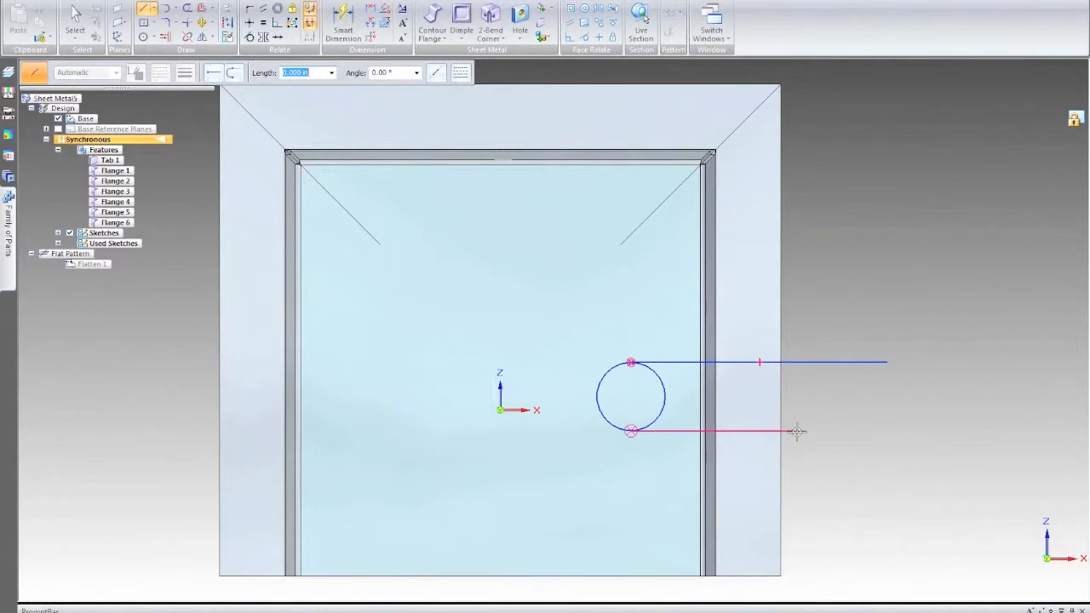
pyautogui.click(803, 430)
# Close the slot with a 180° tangent arc from the lower line's end up to the upper line
pyautogui.press('a')
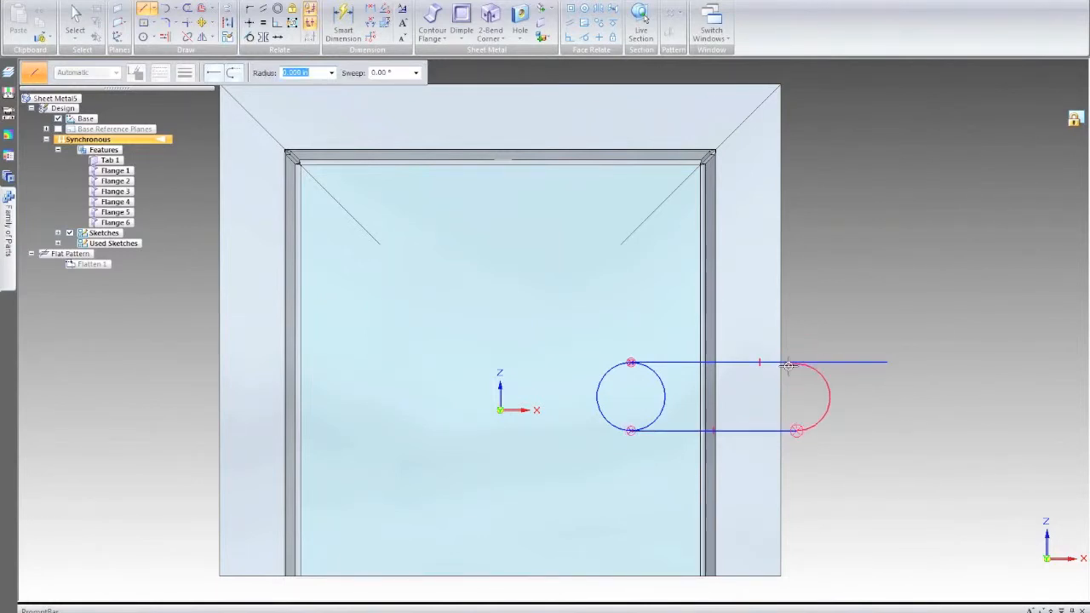
pyautogui.click(794, 363)
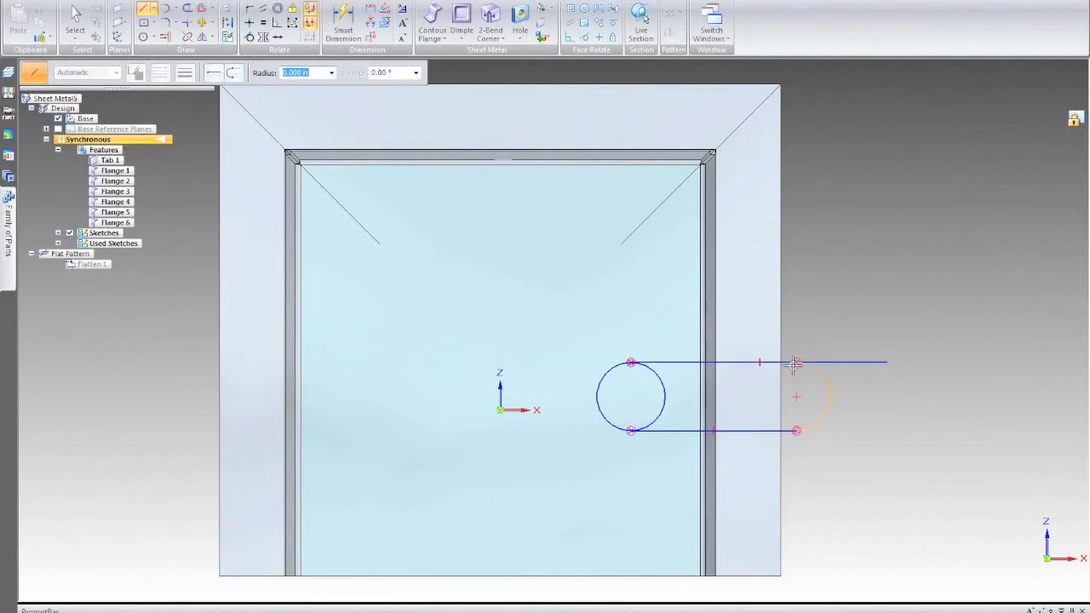
pyautogui.press('Escape')
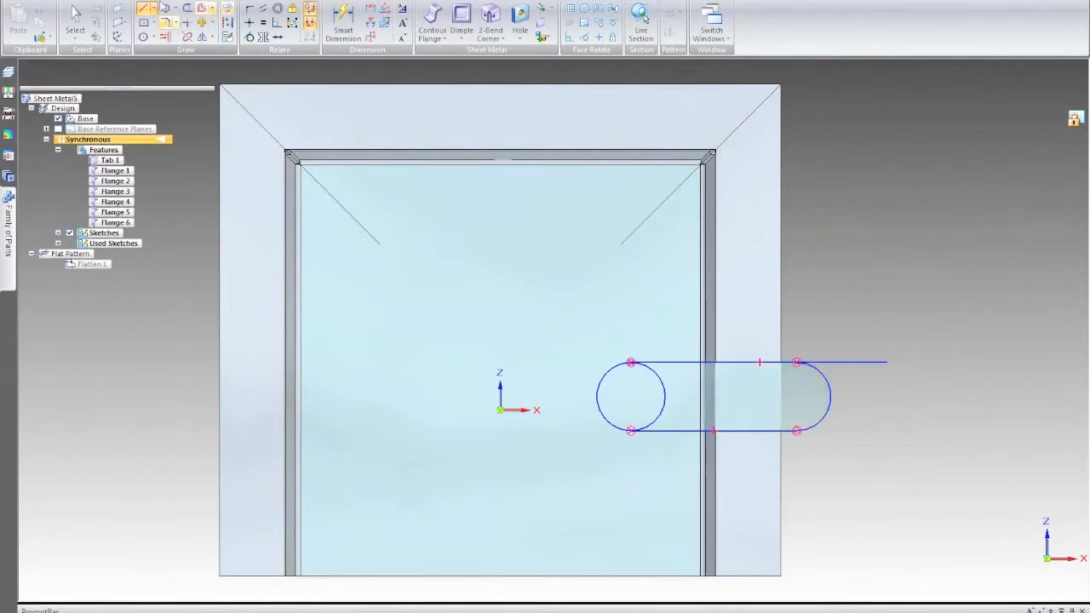
pyautogui.click(167, 8)
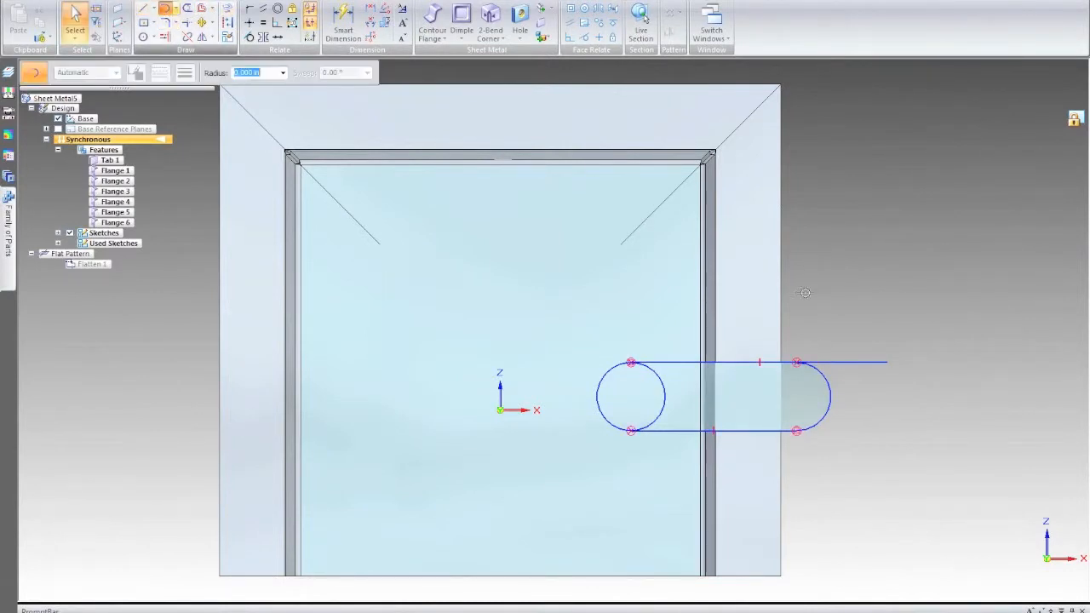
pyautogui.click(850, 373)
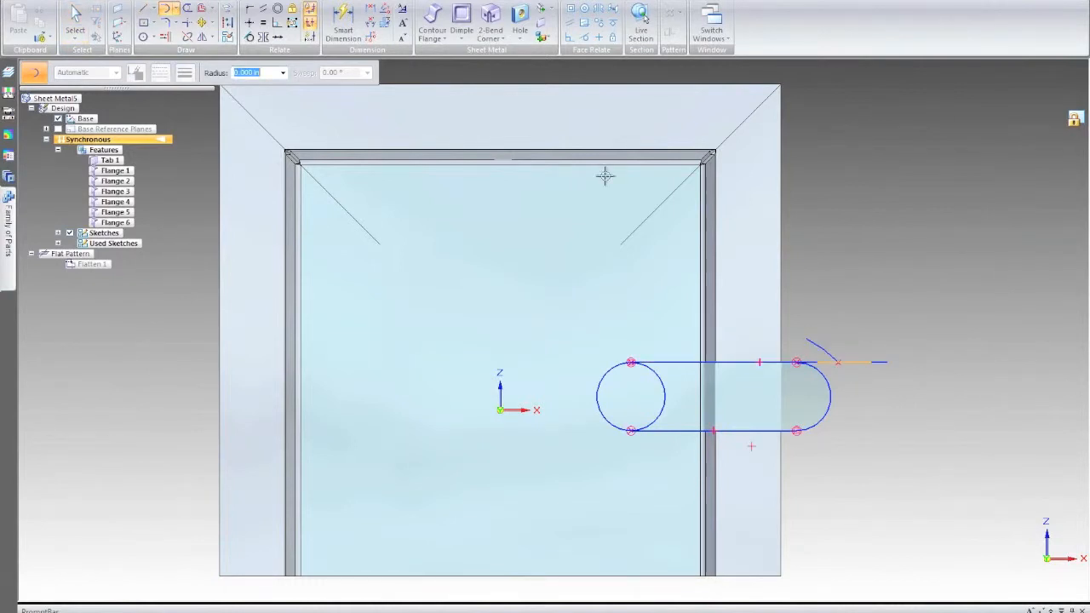
pyautogui.press('Escape')
pyautogui.click(167, 8)
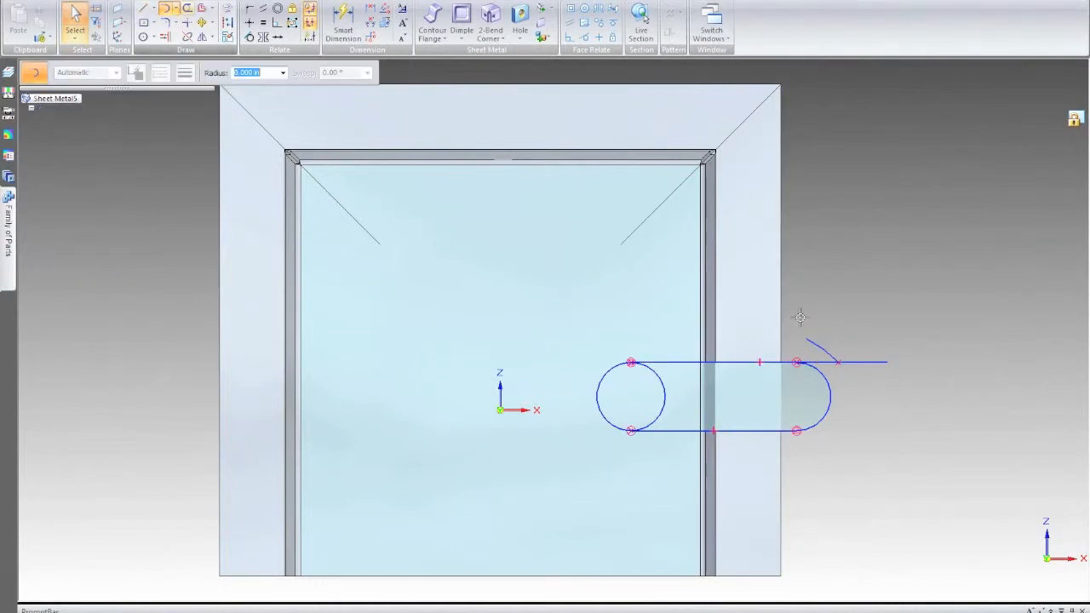
pyautogui.scroll(1, 804, 362)
pyautogui.scroll(1, 805, 383)
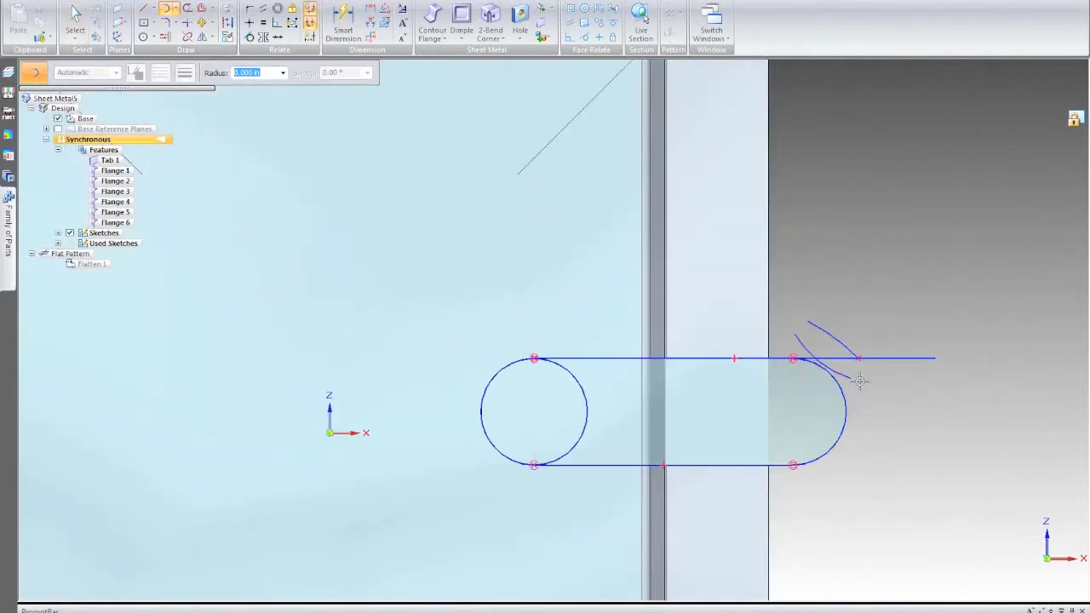
pyautogui.click(165, 9)
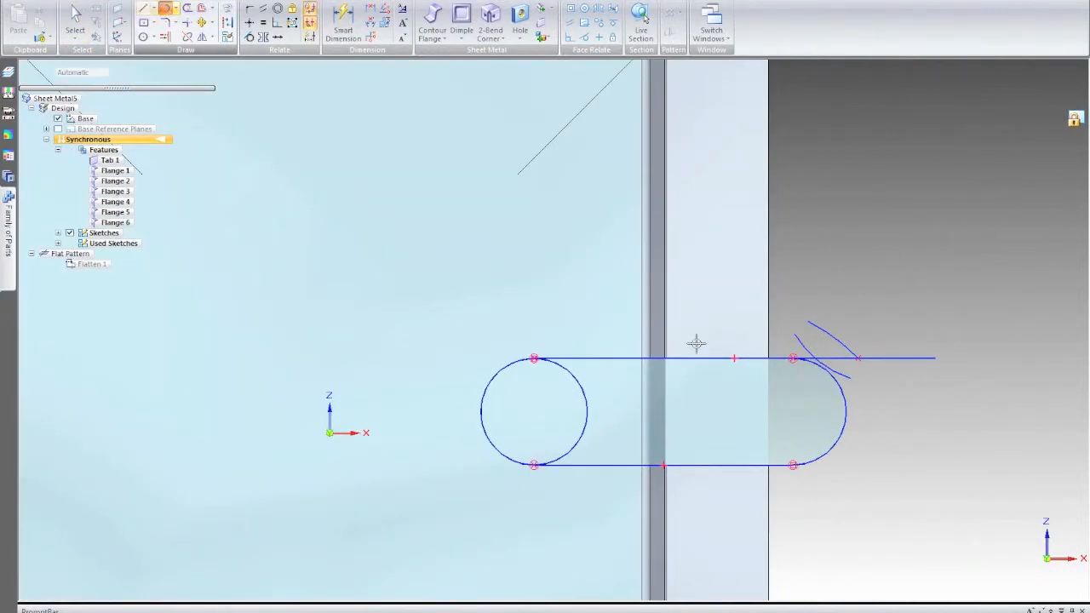
# Trim the upper line back to the slot's end arc and delete the stray arcs and the leftover outer line piece
pyautogui.click(187, 9)
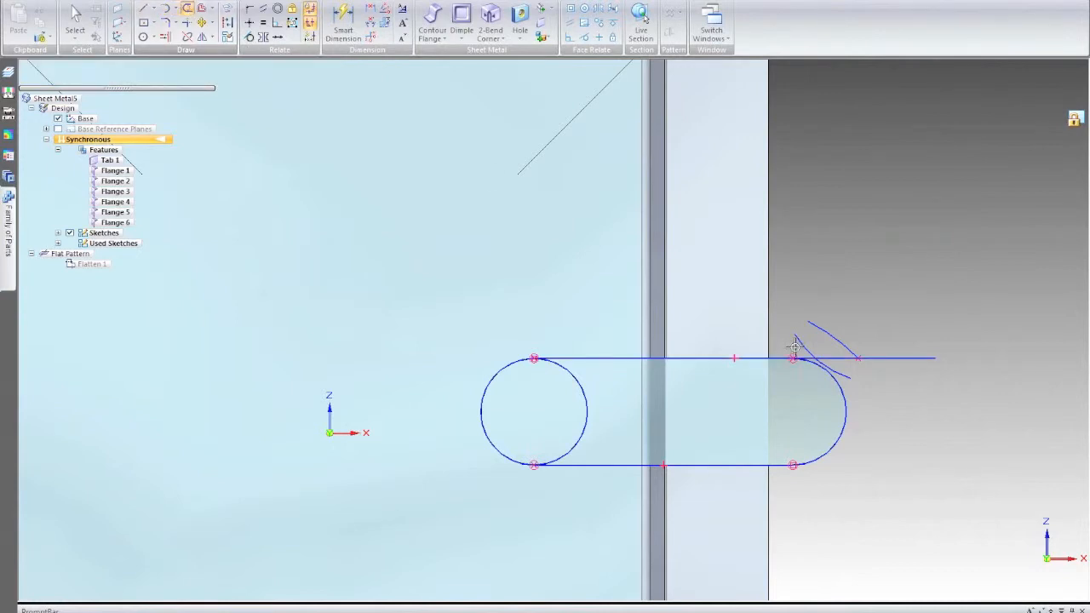
pyautogui.scroll(2, 794, 347)
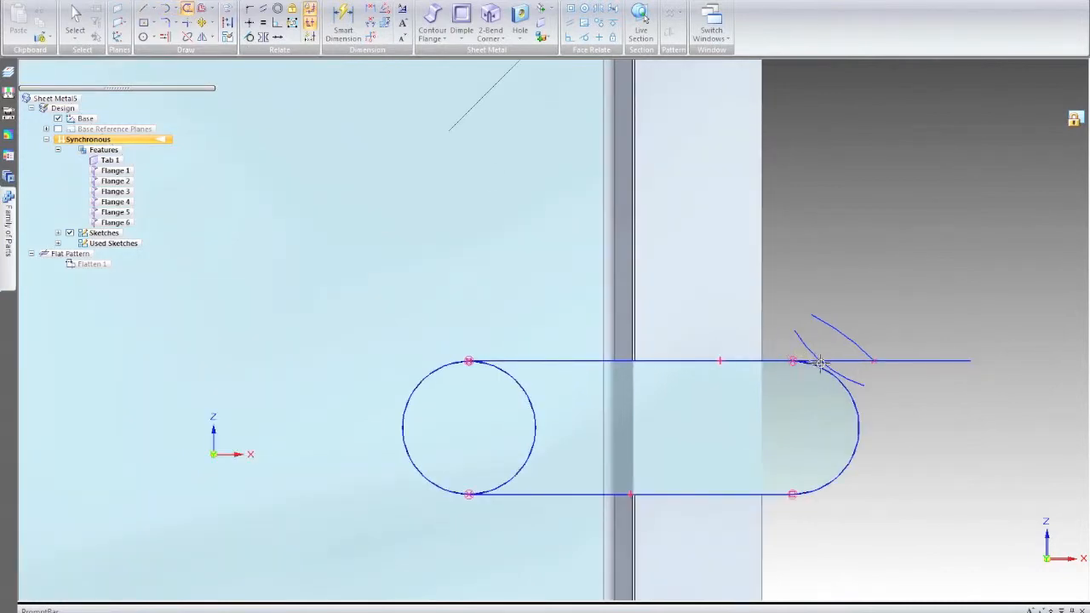
pyautogui.click(811, 362)
pyautogui.press('Escape')
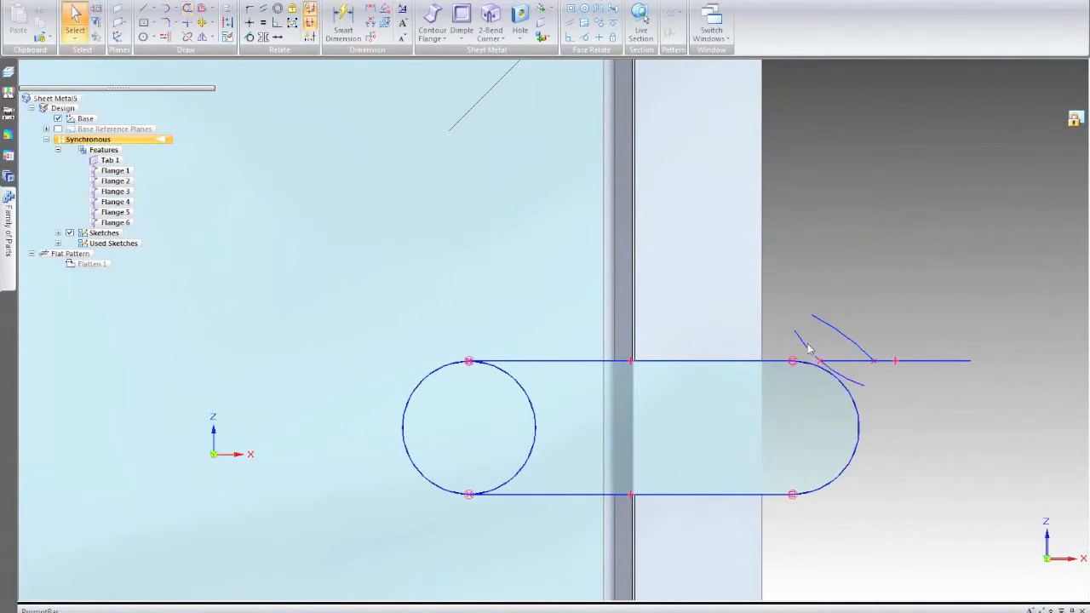
pyautogui.click(867, 354)
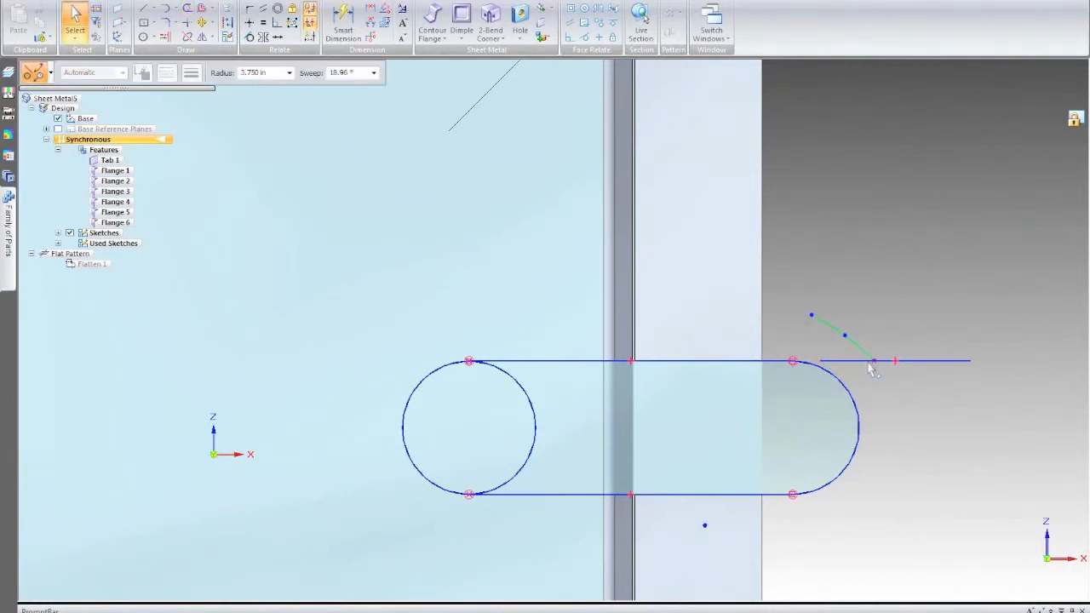
pyautogui.press('Delete')
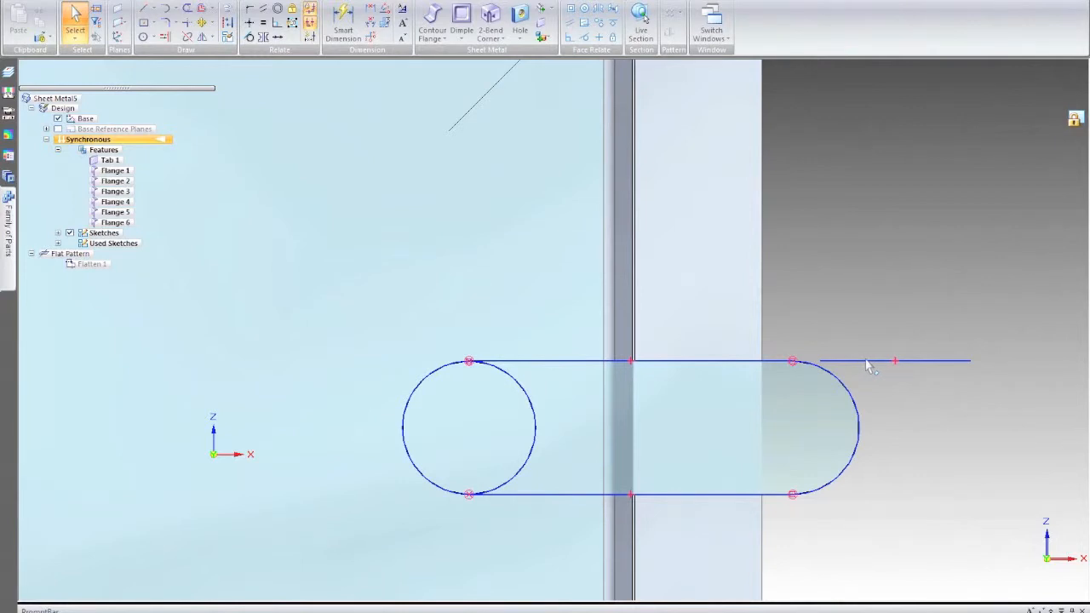
pyautogui.click(867, 361)
pyautogui.press('Delete')
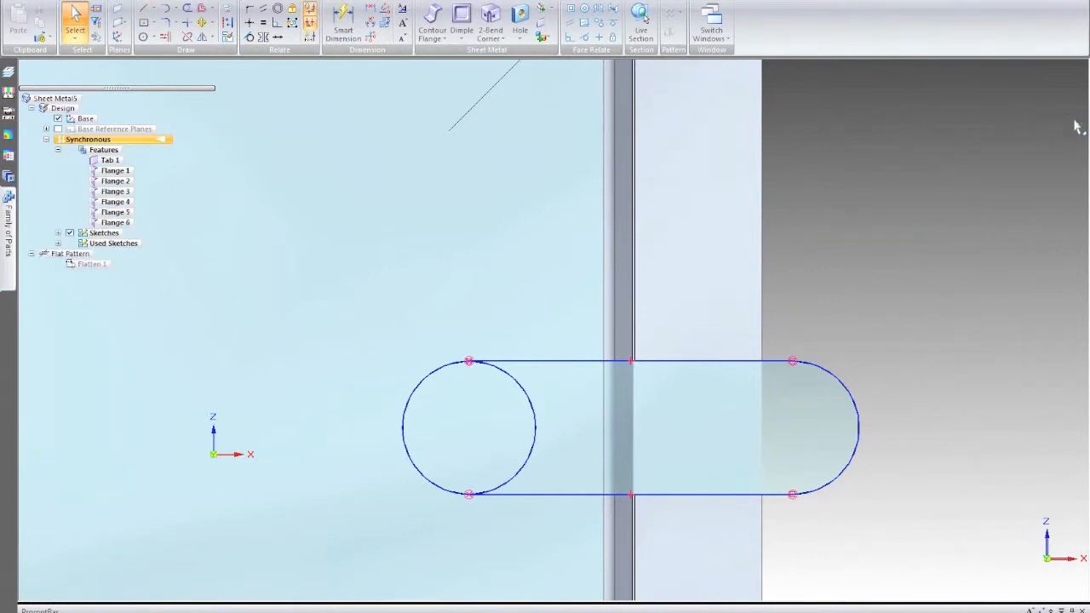
# Cut the slot's sketch regions, including the full circle, down through the plate and across the bends of the side flange
pyautogui.hotkey('ctrl', 'i')
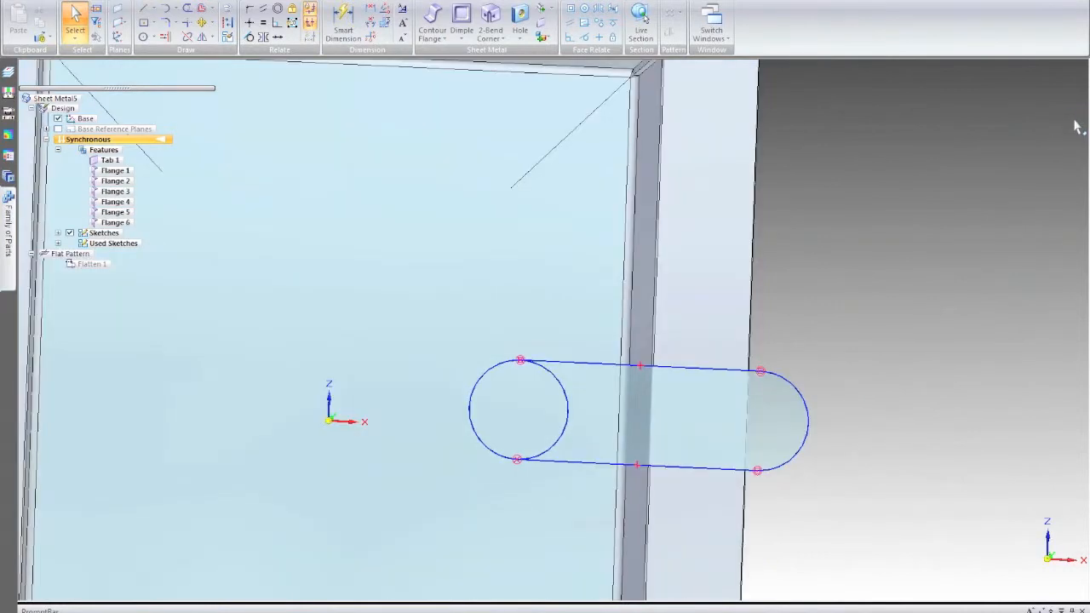
pyautogui.moveTo(725, 418); pyautogui.dragTo(707, 329, button='middle')
pyautogui.click(667, 441)
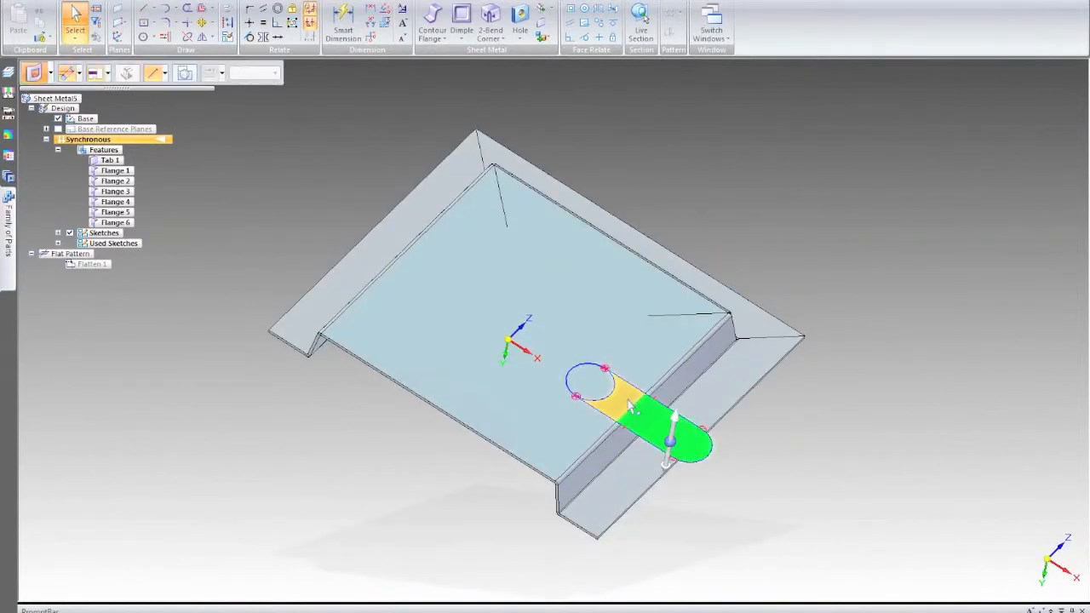
pyautogui.keyDown('ctrl'); pyautogui.click(594, 385); pyautogui.keyUp('ctrl')
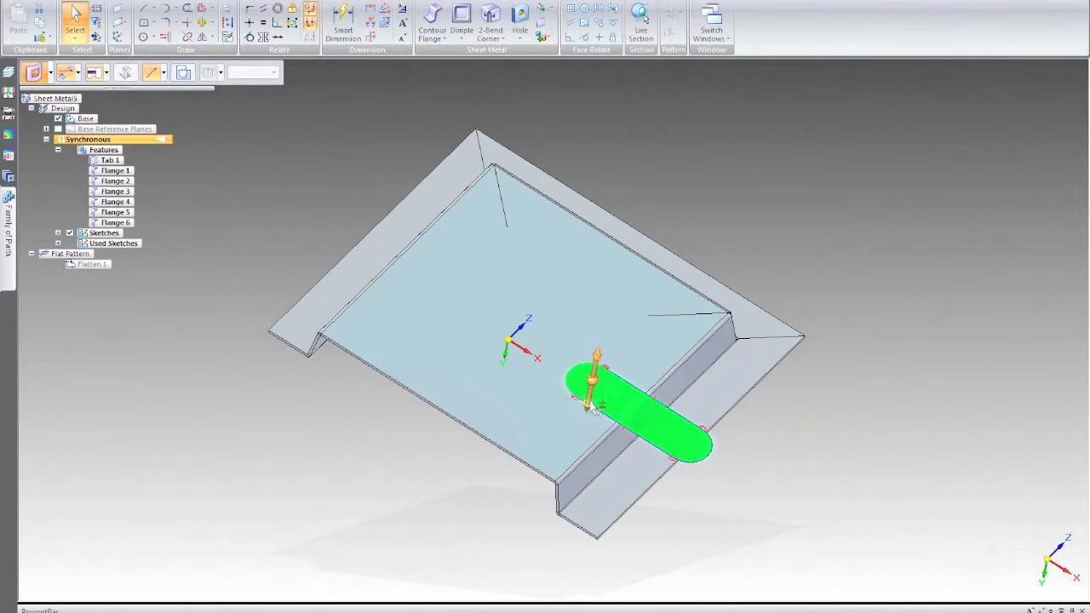
pyautogui.press('Escape')
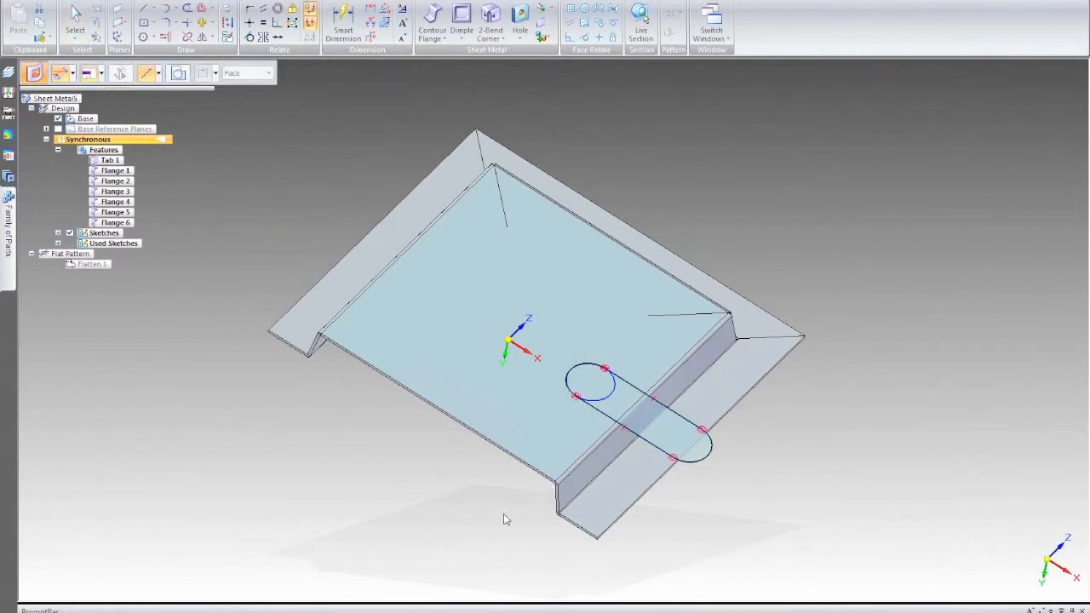
pyautogui.click(100, 76)
pyautogui.click(109, 90)
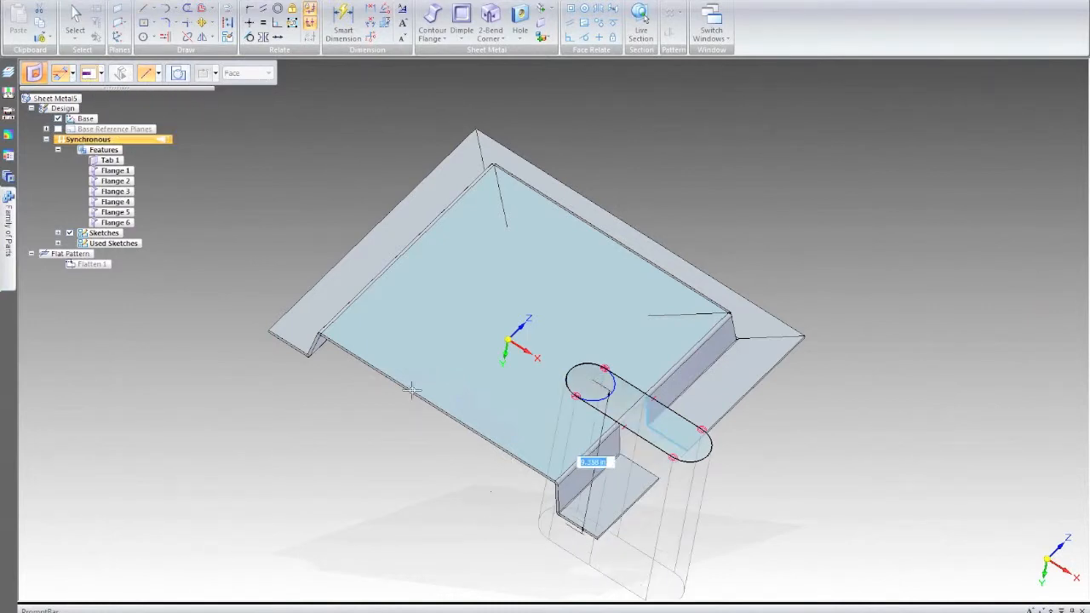
pyautogui.click(509, 337)
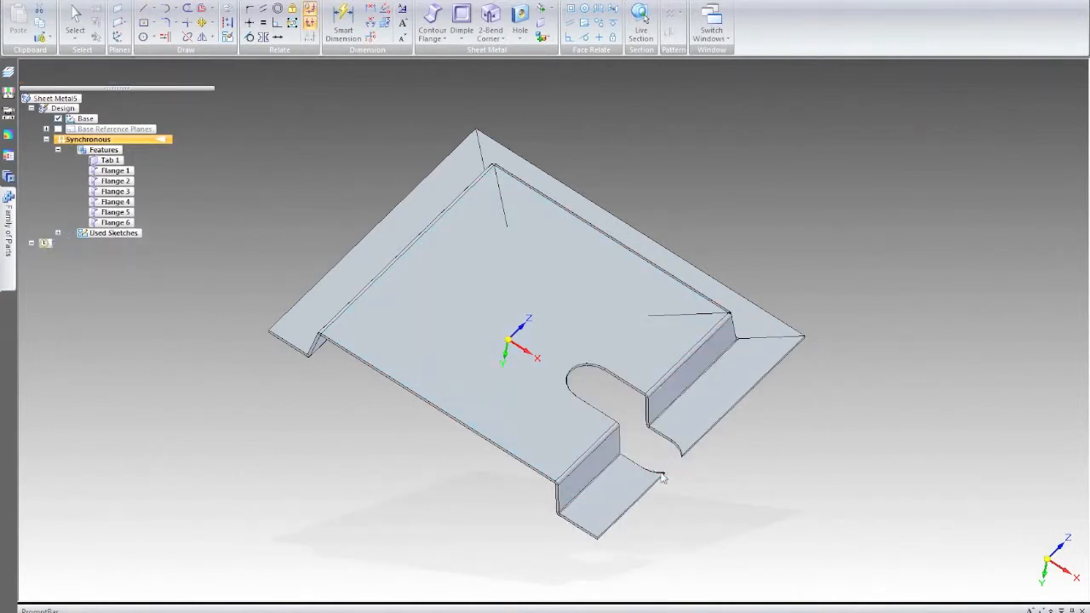
pyautogui.scroll(1, 573, 358)
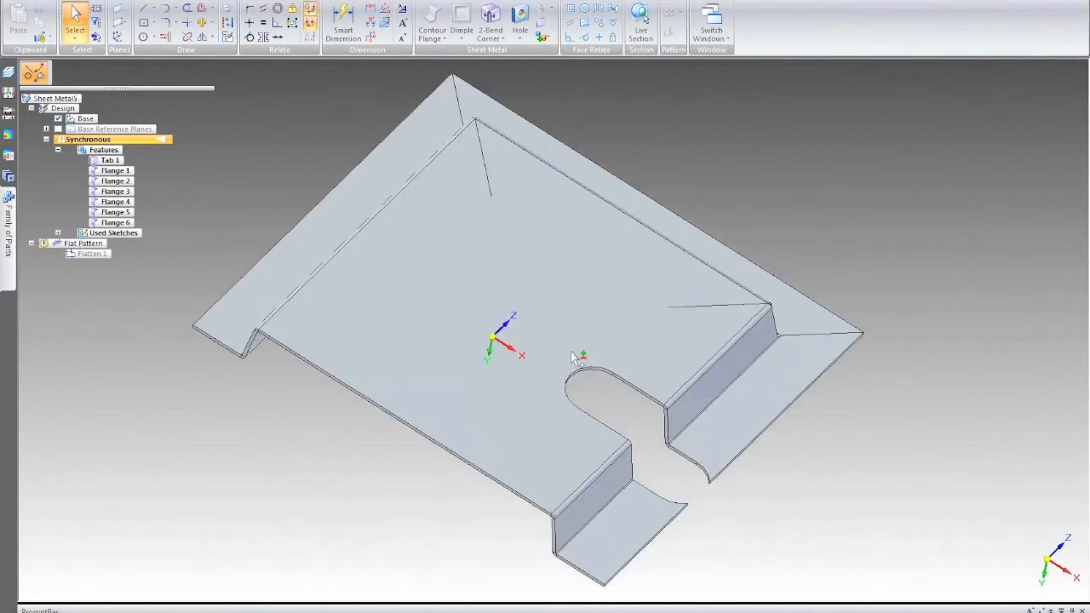
pyautogui.scroll(-3, 570, 358)
pyautogui.moveTo(553, 324); pyautogui.dragTo(584, 374, button='middle')
pyautogui.scroll(5, 585, 375)
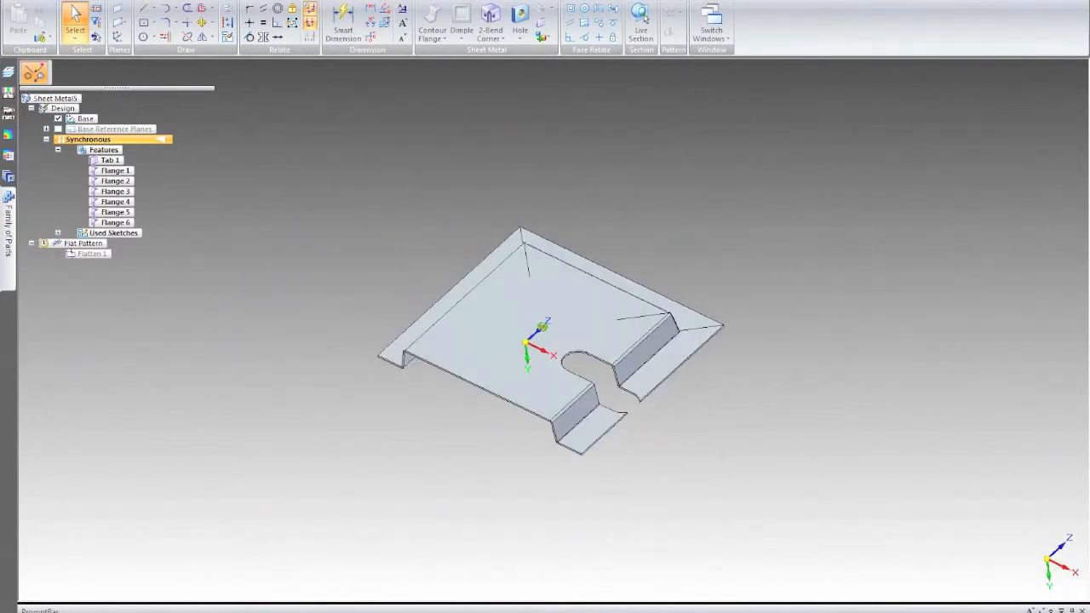
pyautogui.scroll(2, 585, 375)
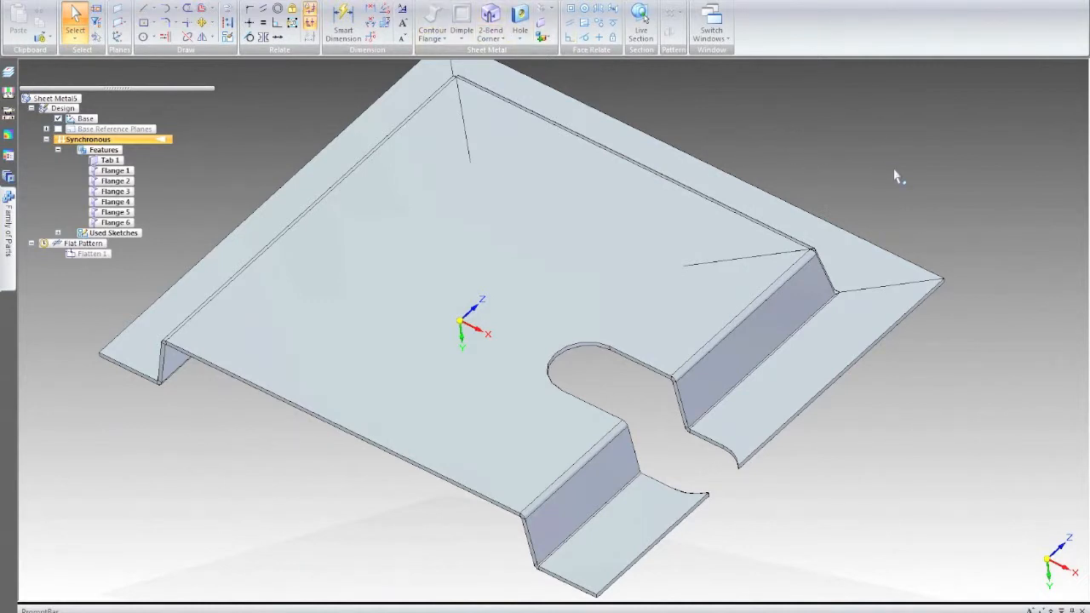
pyautogui.scroll(-3, 511, 204)
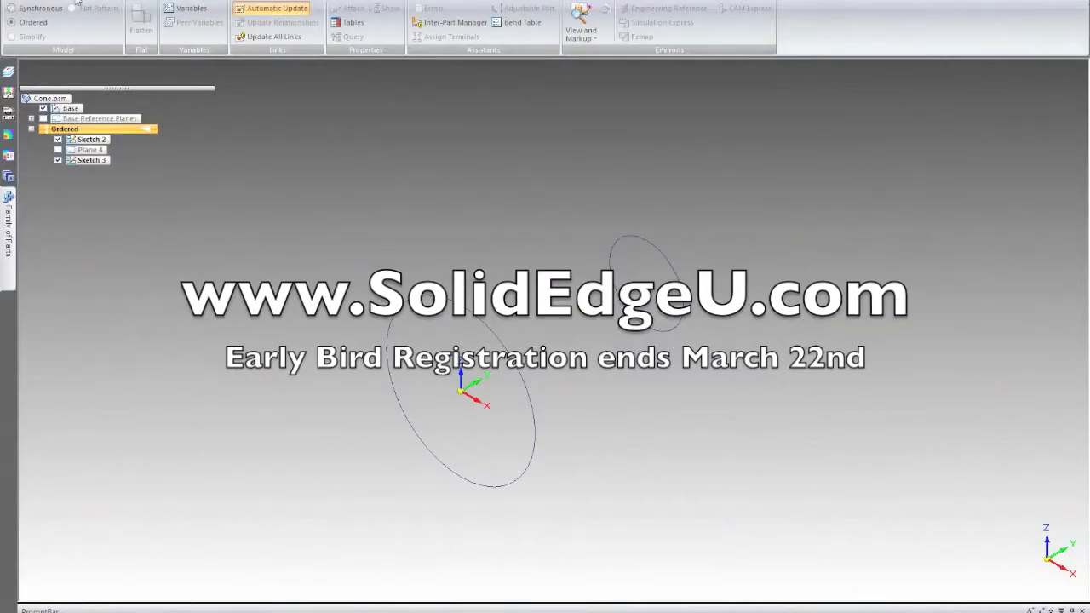
# Review Sketch 2 and Plane 4, which carry the profiles for the lofted flange, in the ordered Cone.psm part
pyautogui.click(49, 1)
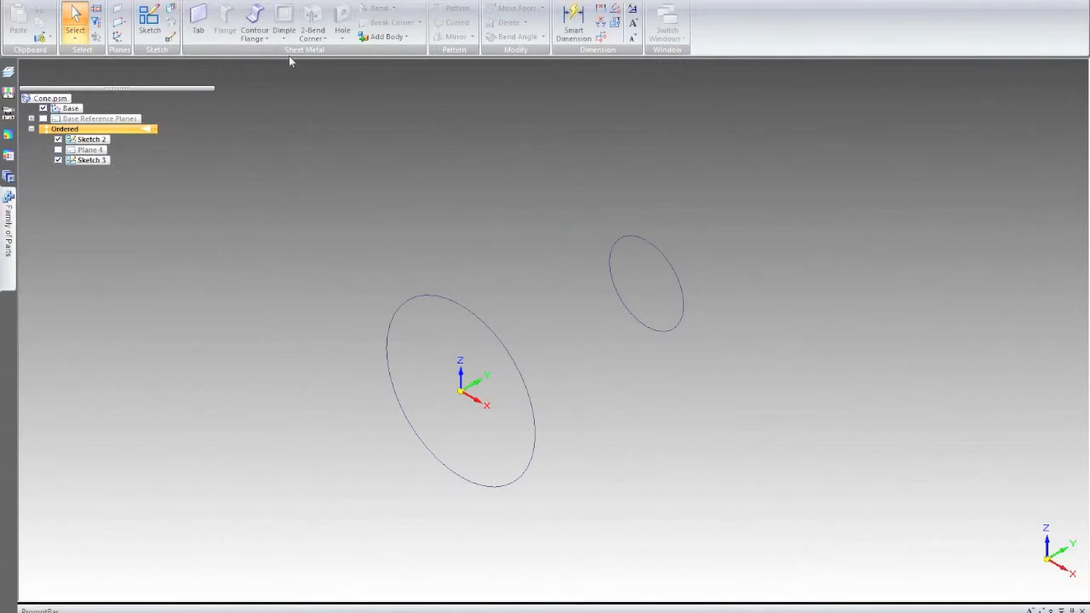
pyautogui.click(254, 38)
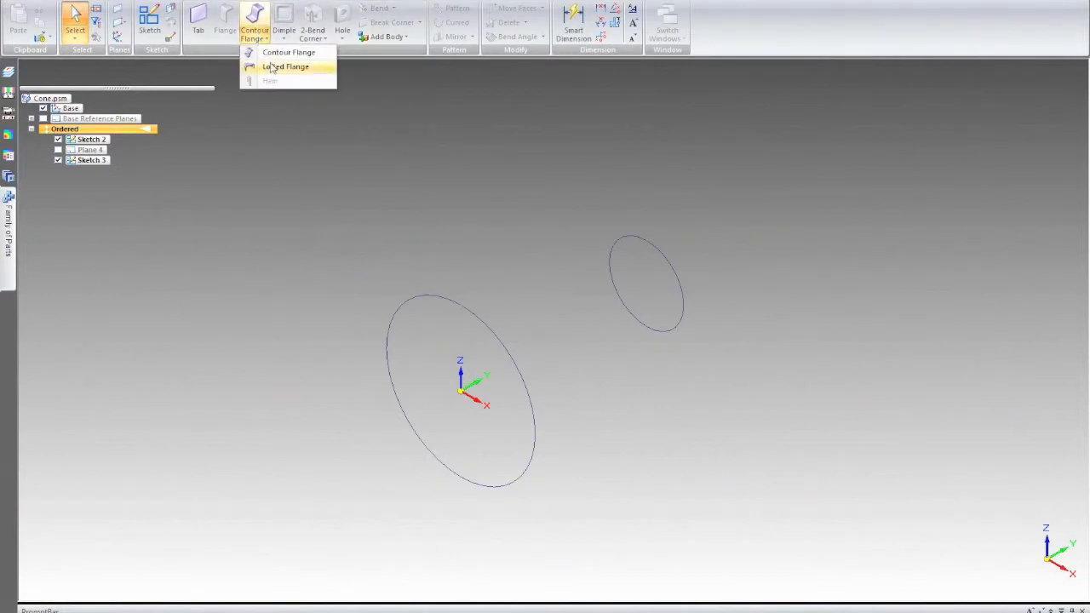
pyautogui.click(509, 166)
pyautogui.click(96, 141)
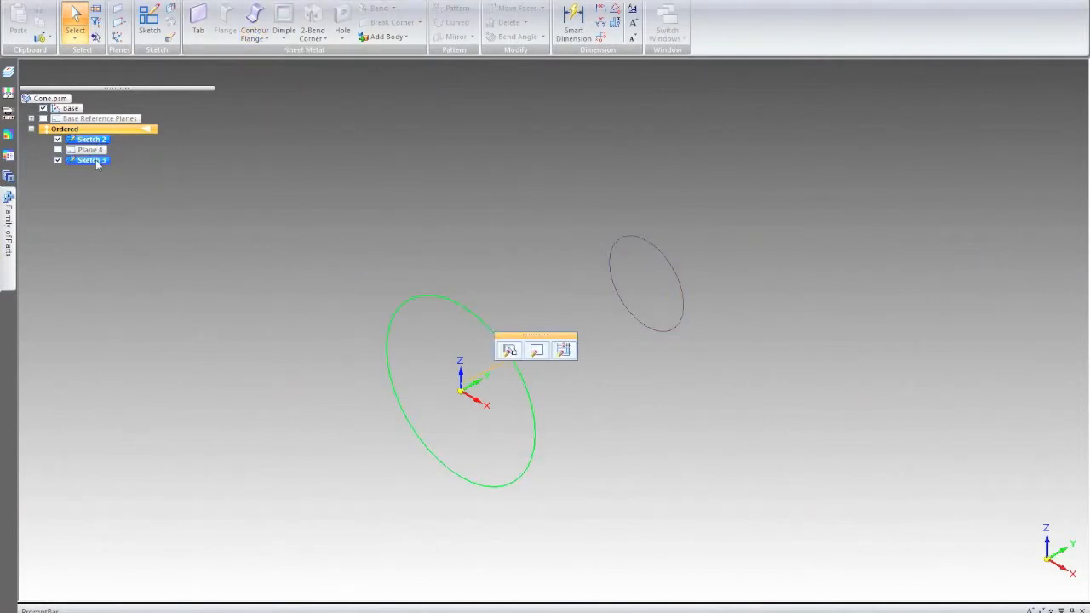
pyautogui.click(92, 150)
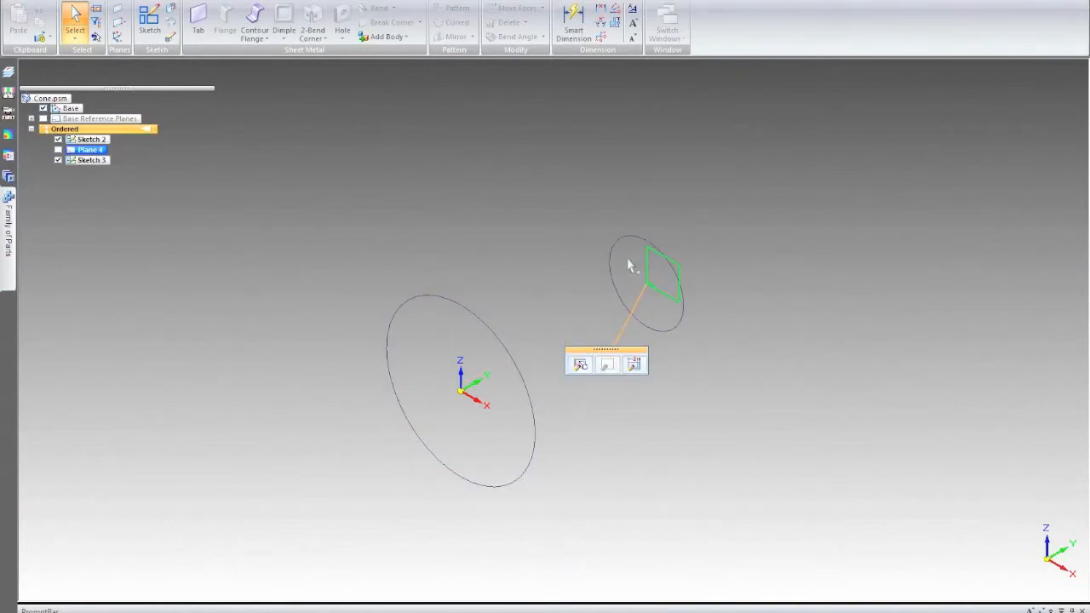
pyautogui.click(333, 256)
# Examine the larger circle's sketch dimensions, including its radius and the small gap in the circle, then leave the sketch
pyautogui.moveTo(508, 345)
pyautogui.mouseDown(button='middle')
pyautogui.moveTo(533, 304)
pyautogui.moveTo(608, 284)
pyautogui.moveTo(528, 319)
pyautogui.mouseUp(button='middle')
pyautogui.scroll(5, 515, 321)
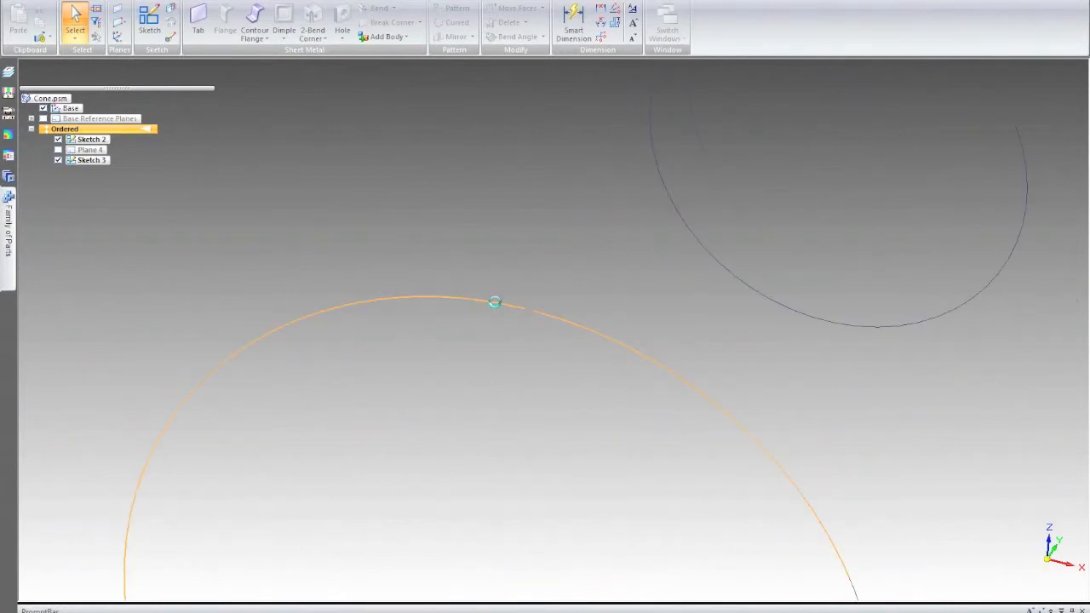
pyautogui.click(496, 300)
pyautogui.click(444, 531)
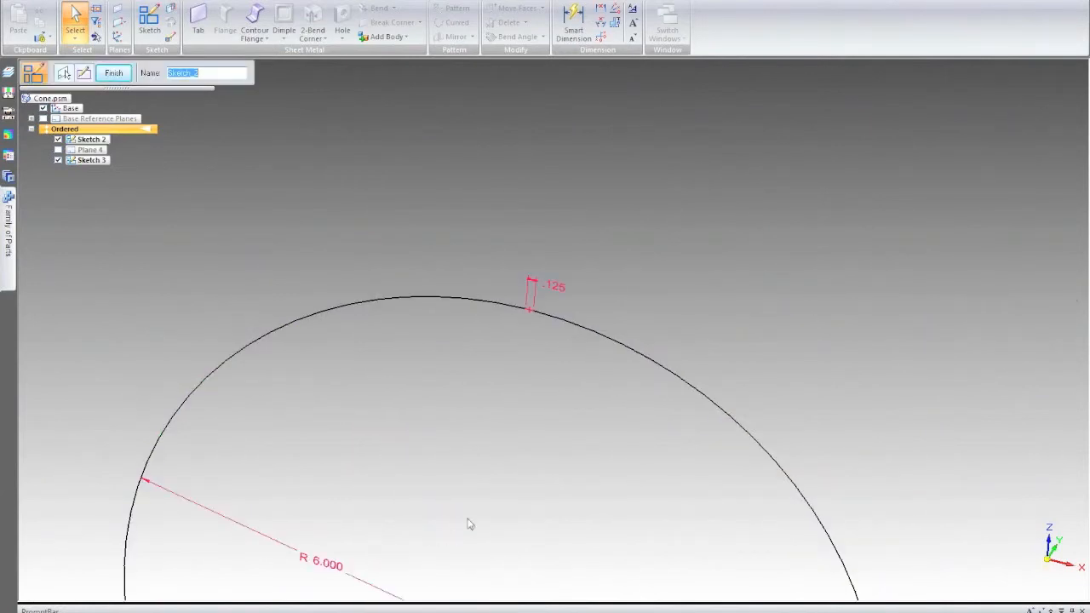
pyautogui.scroll(-3, 535, 336)
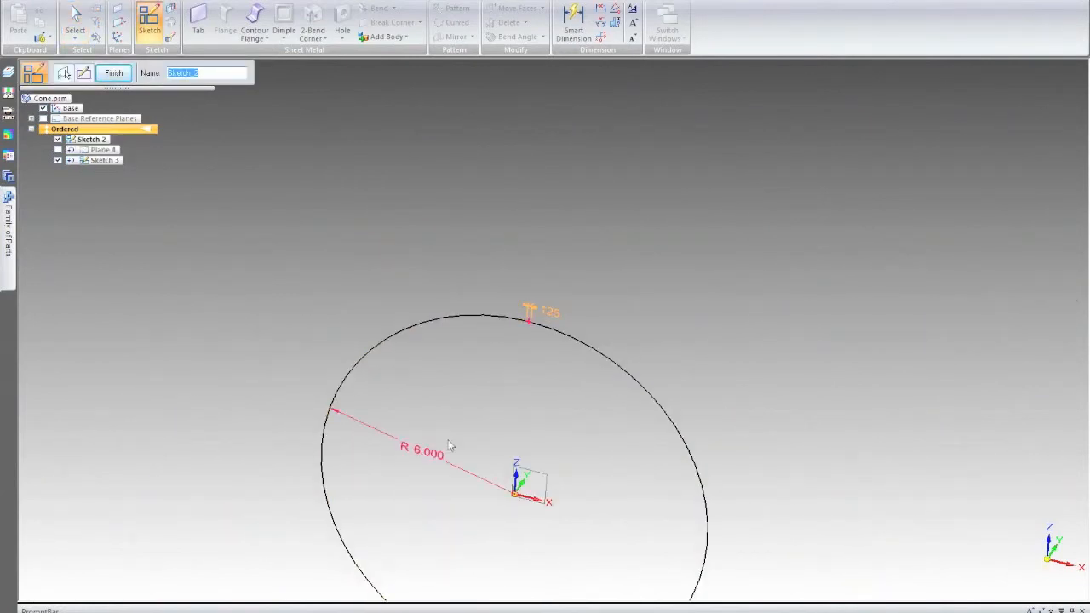
pyautogui.scroll(4, 530, 323)
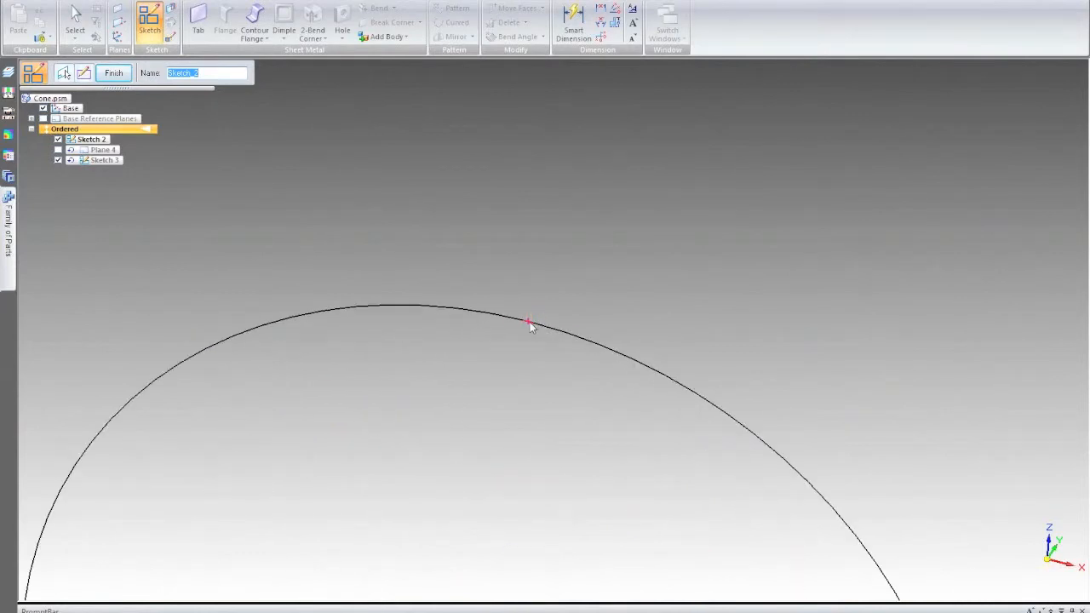
pyautogui.press('Escape')
pyautogui.scroll(-3, 591, 302)
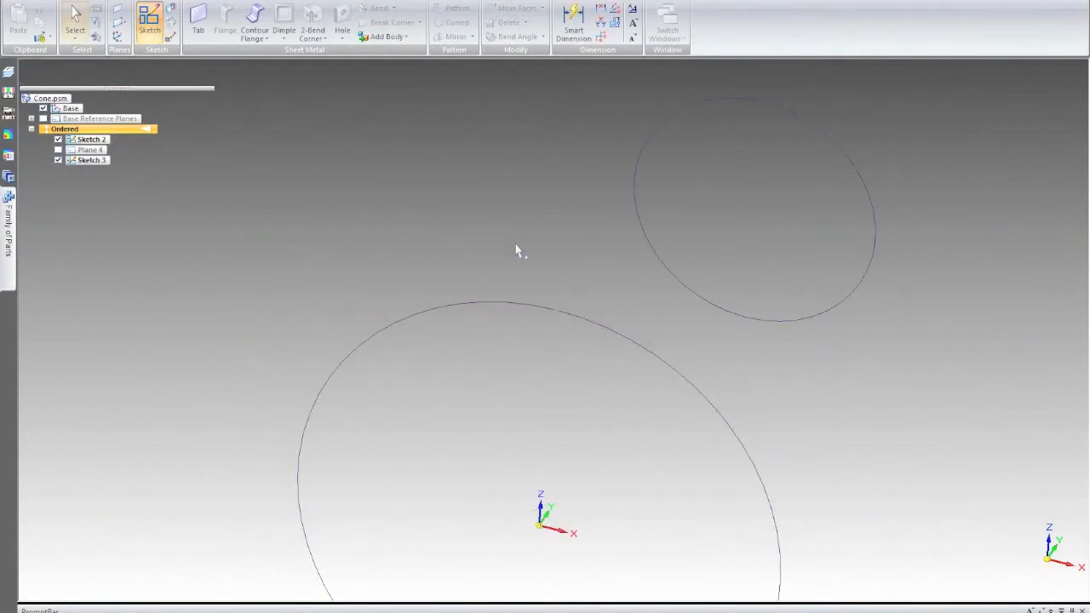
# Start a Lofted Flange using the larger circle and the smaller circle as its two cross sections
pyautogui.moveTo(517, 207)
pyautogui.mouseDown(button='middle')
pyautogui.moveTo(511, 185)
pyautogui.moveTo(480, 219)
pyautogui.mouseUp(button='middle')
pyautogui.scroll(-4, 466, 222)
pyautogui.scroll(1, 516, 206)
pyautogui.click(253, 40)
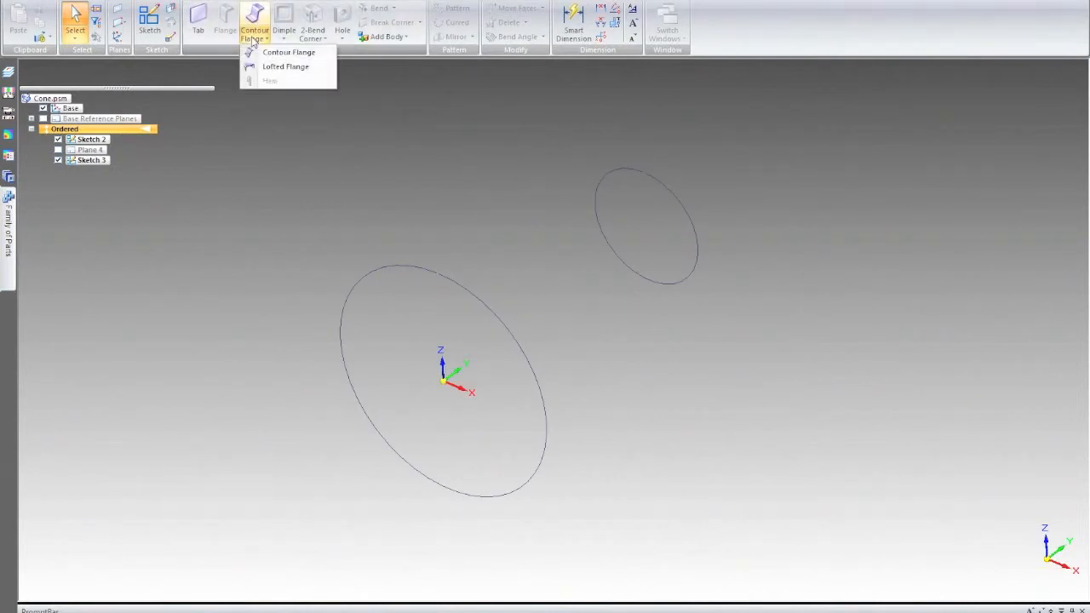
pyautogui.click(304, 69)
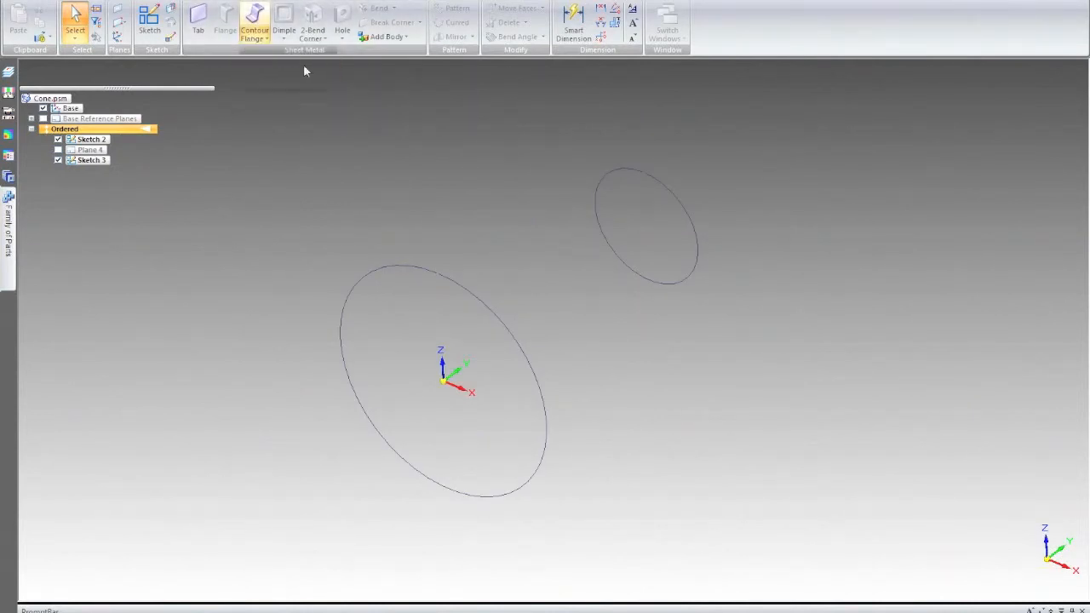
pyautogui.click(415, 266)
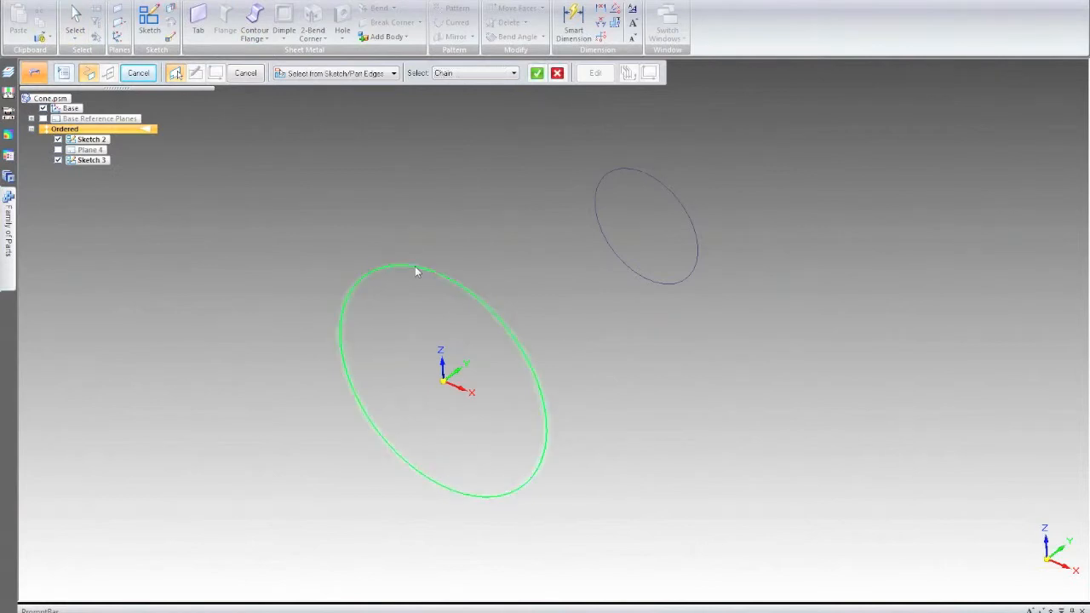
pyautogui.click(628, 174)
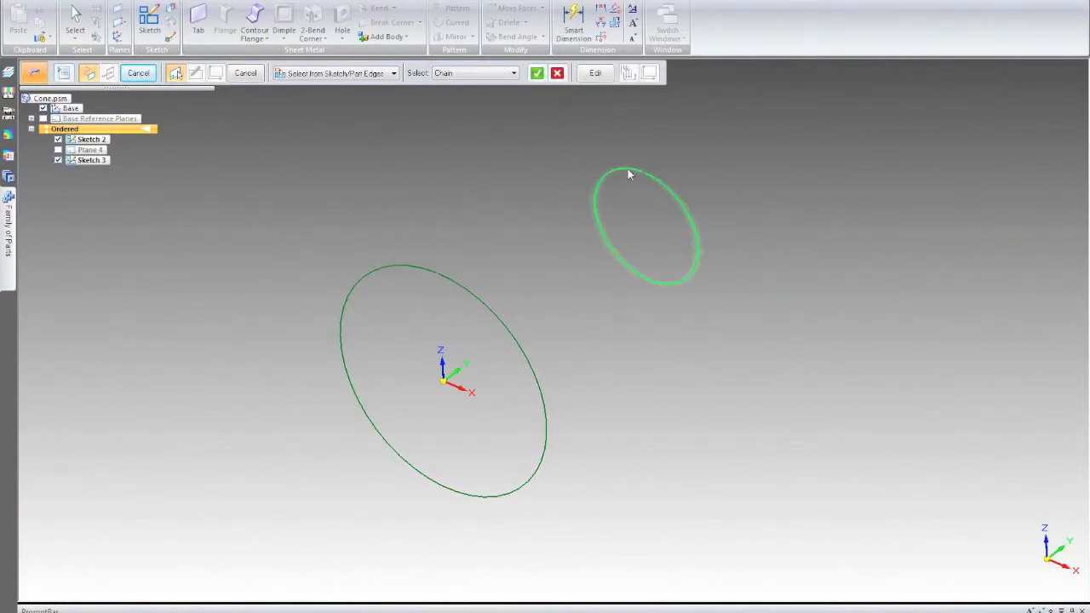
pyautogui.rightClick(511, 172)
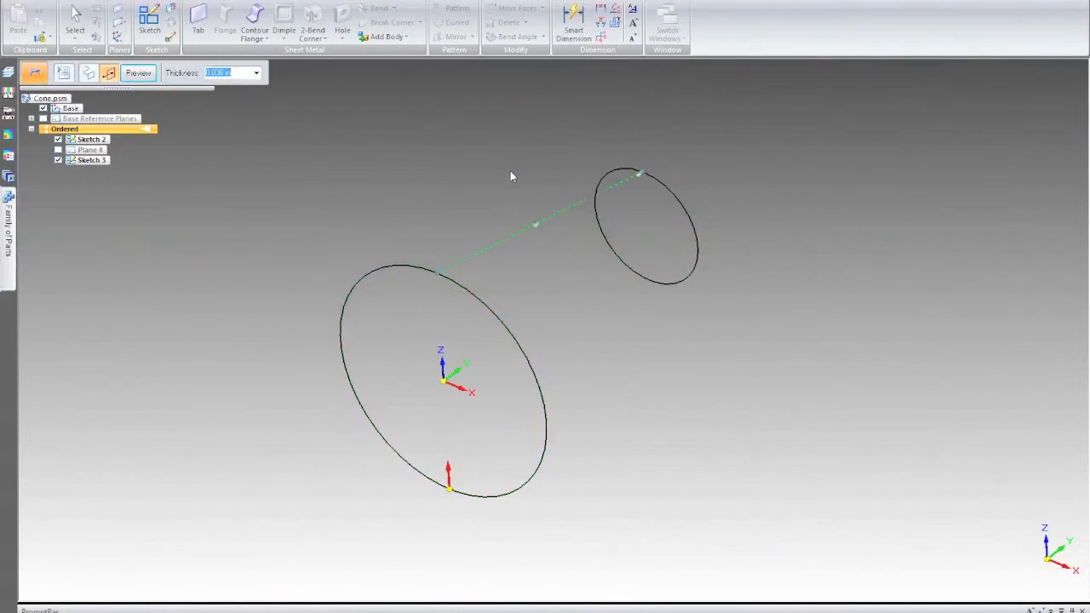
# Set the lofted flange's thickness to 0.1345 in, place the material on the inside of the circle and finish the flange
pyautogui.click(139, 77)
pyautogui.click(242, 78)
pyautogui.write('1345')
pyautogui.click(450, 471)
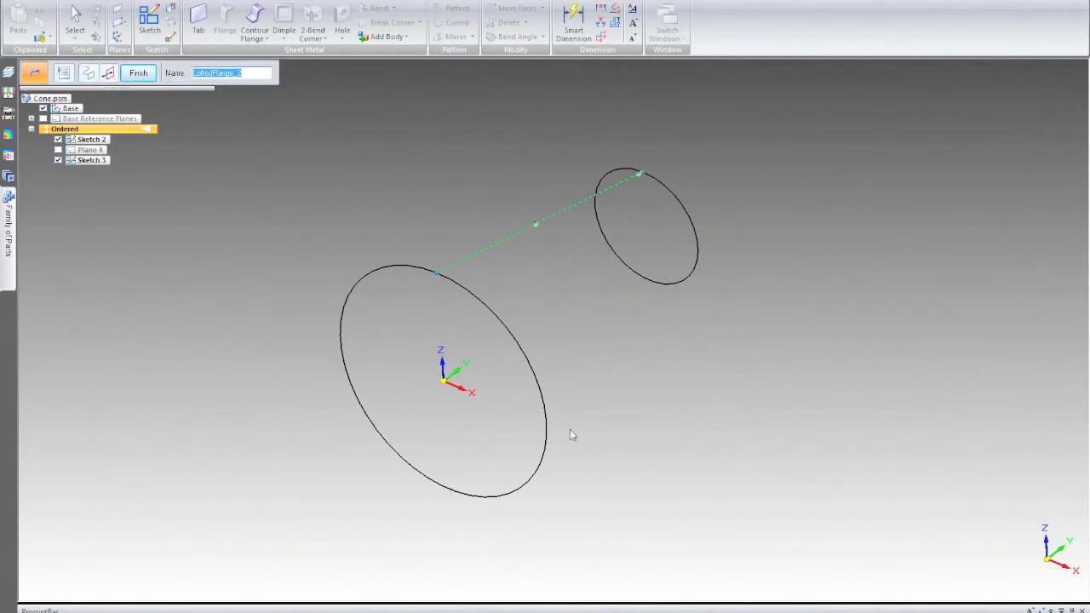
pyautogui.click(138, 72)
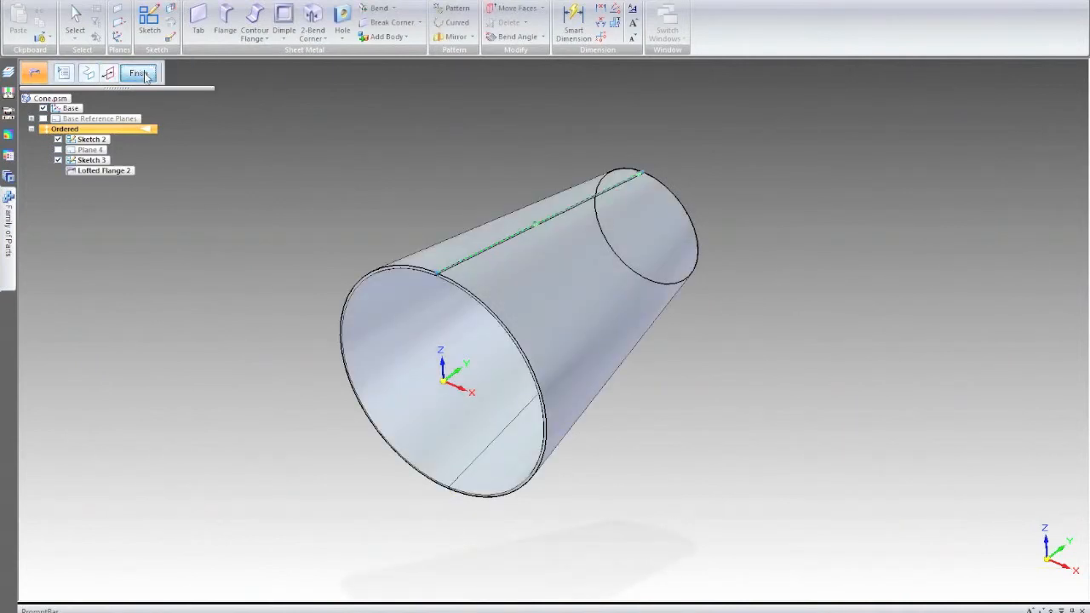
pyautogui.press('Escape')
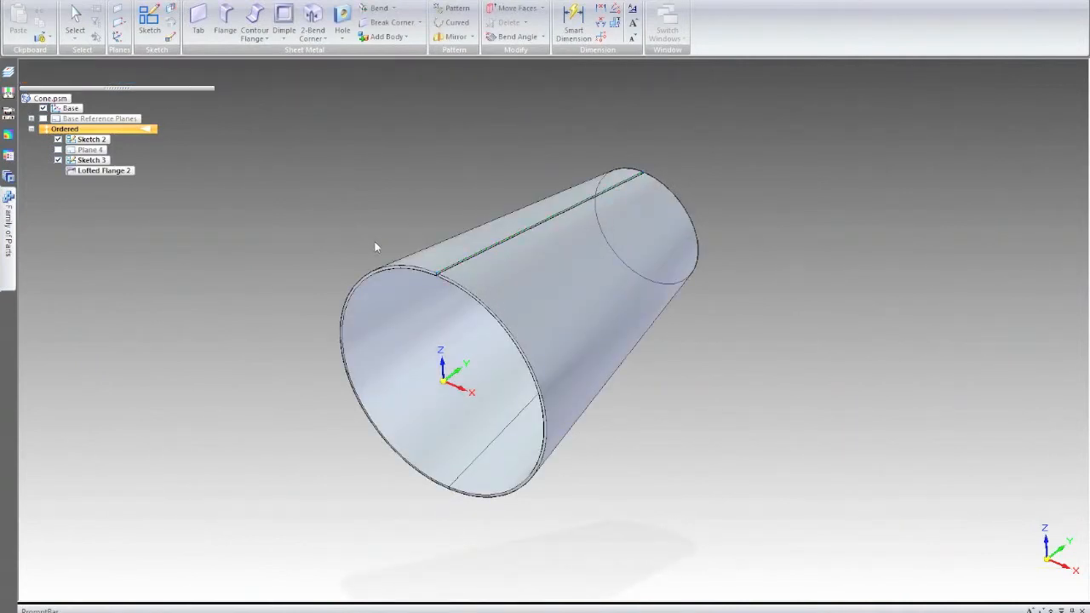
# Create a flat pattern of the lofted cone, picking the face and the edge that orient it
pyautogui.moveTo(409, 187); pyautogui.dragTo(365, 171, button='middle')
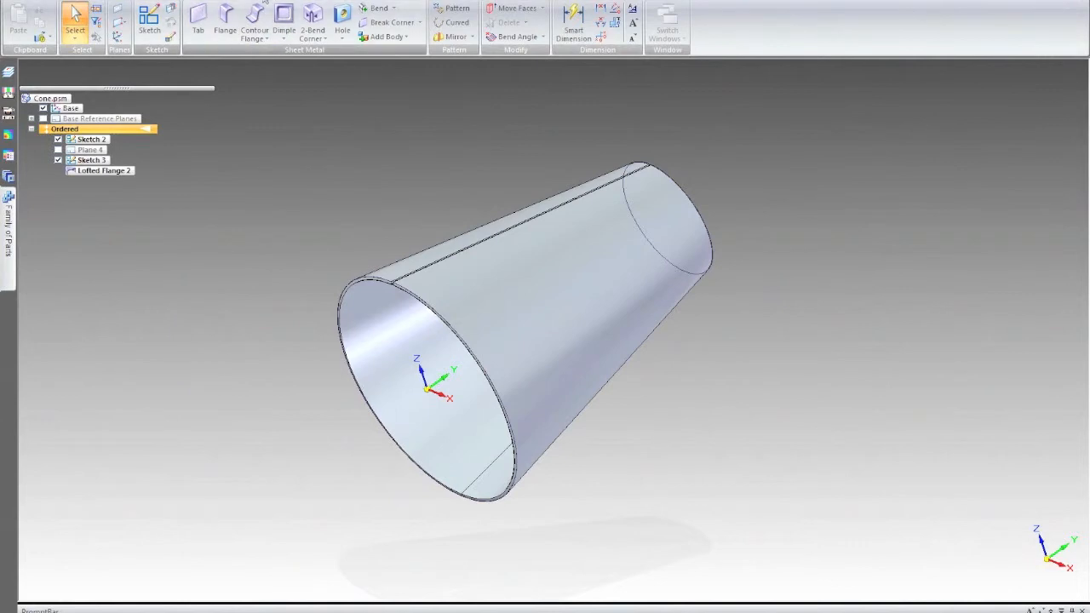
pyautogui.click(302, 0)
pyautogui.click(85, 8)
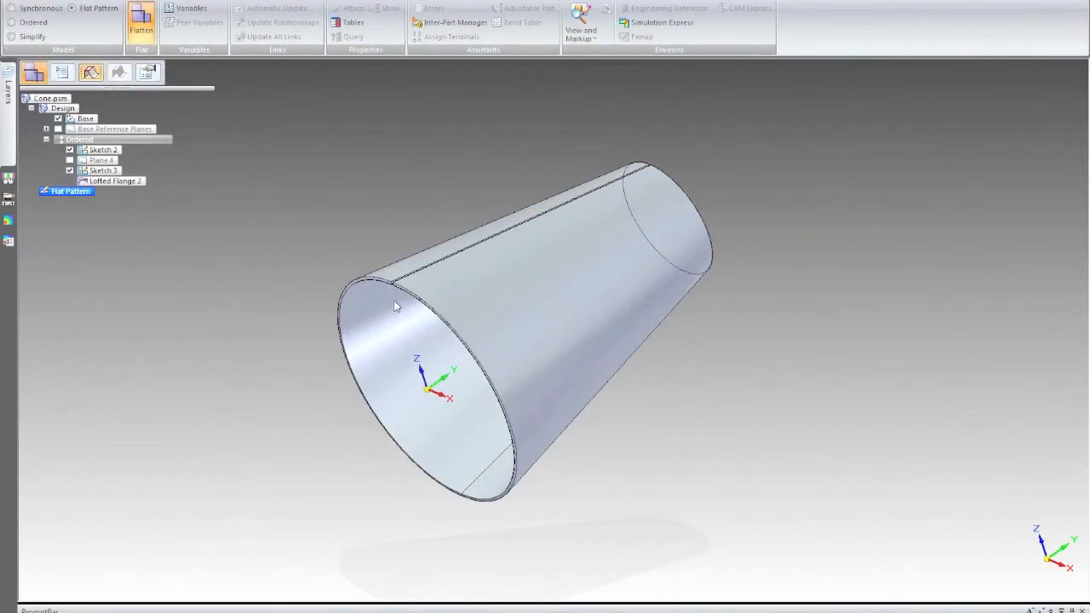
pyautogui.scroll(2, 383, 264)
pyautogui.click(381, 262)
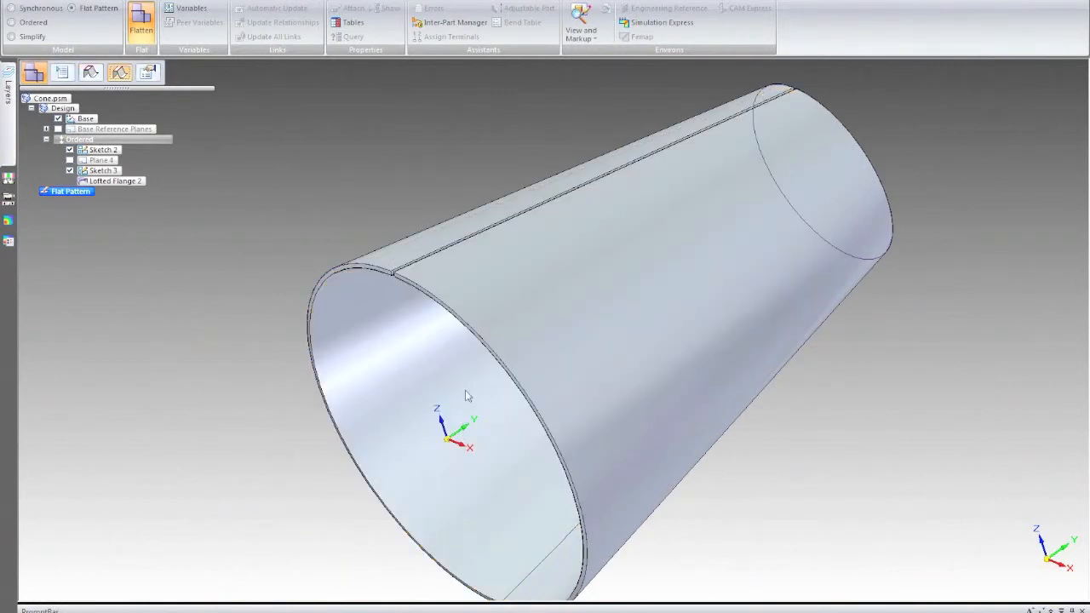
pyautogui.click(533, 255)
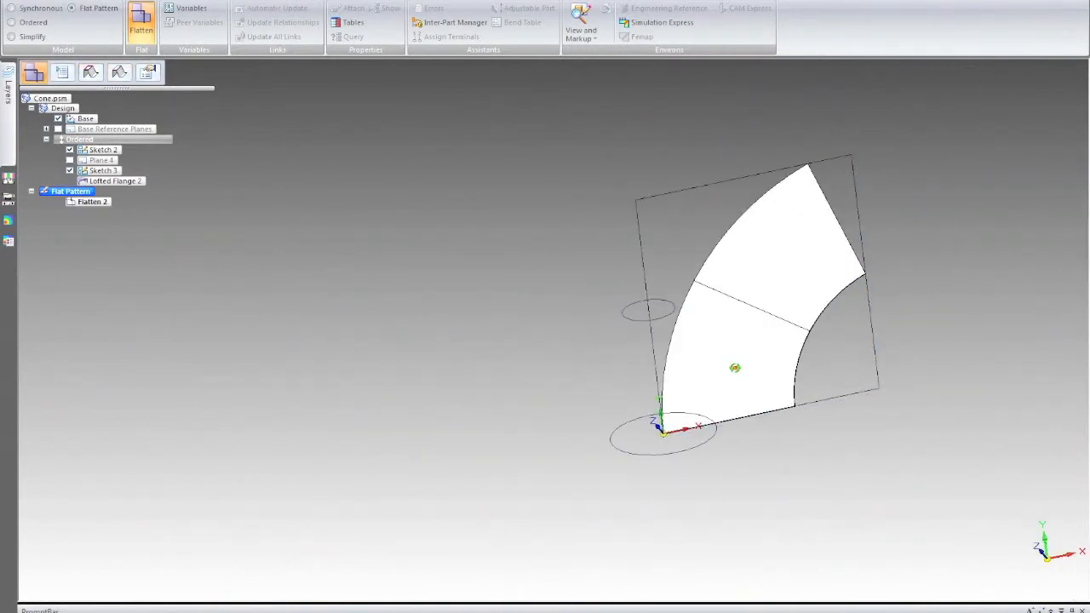
# Hide Sketch 2 and Sketch 3 in the flat pattern view, then return to the ordered model
pyautogui.click(70, 149)
pyautogui.click(70, 170)
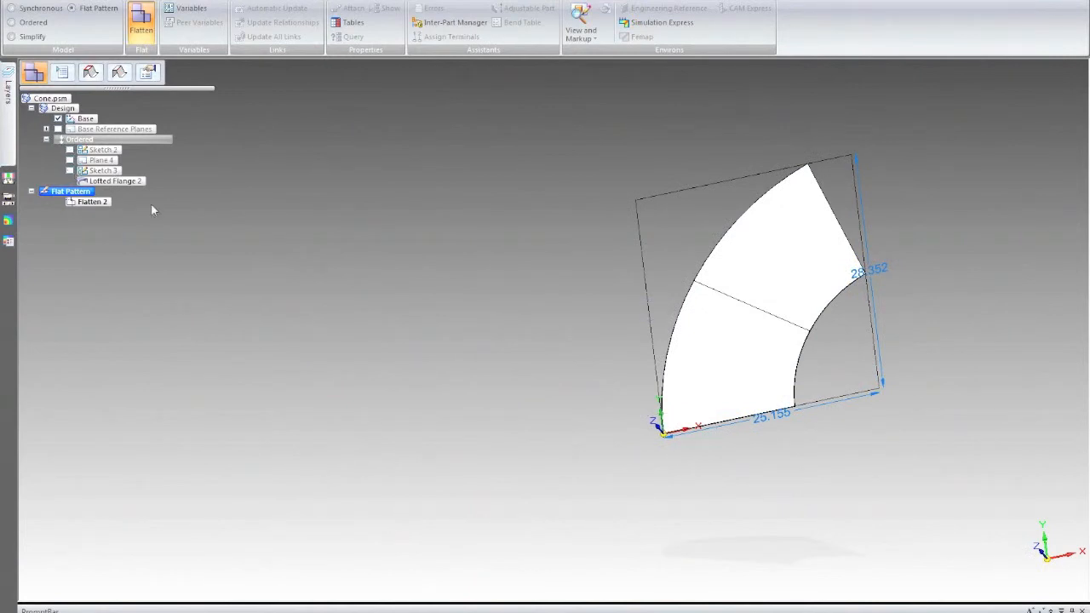
pyautogui.moveTo(750, 343); pyautogui.dragTo(718, 309, button='middle')
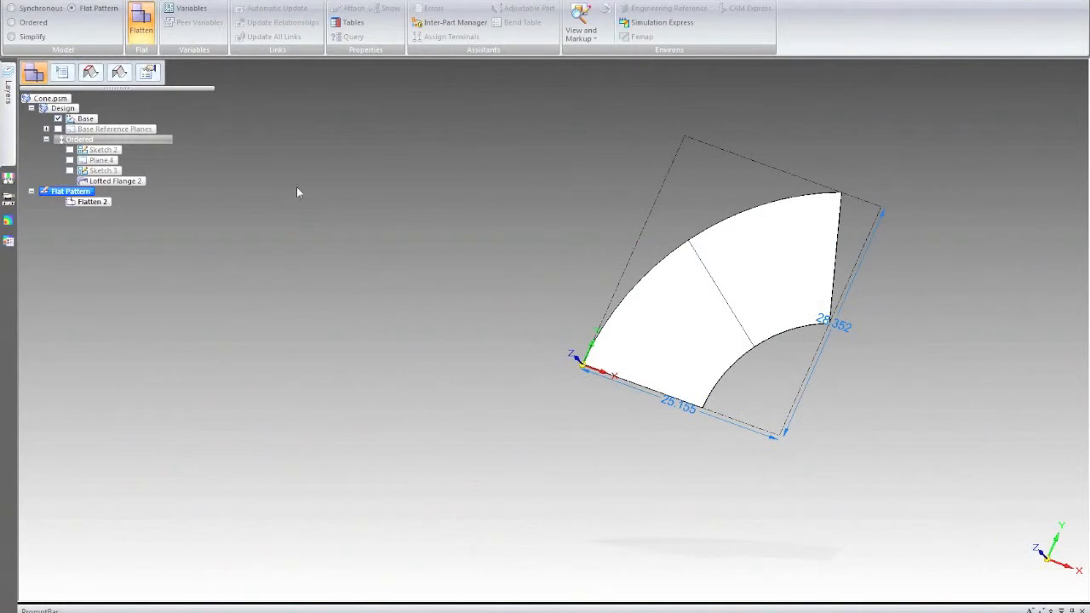
pyautogui.press('Escape')
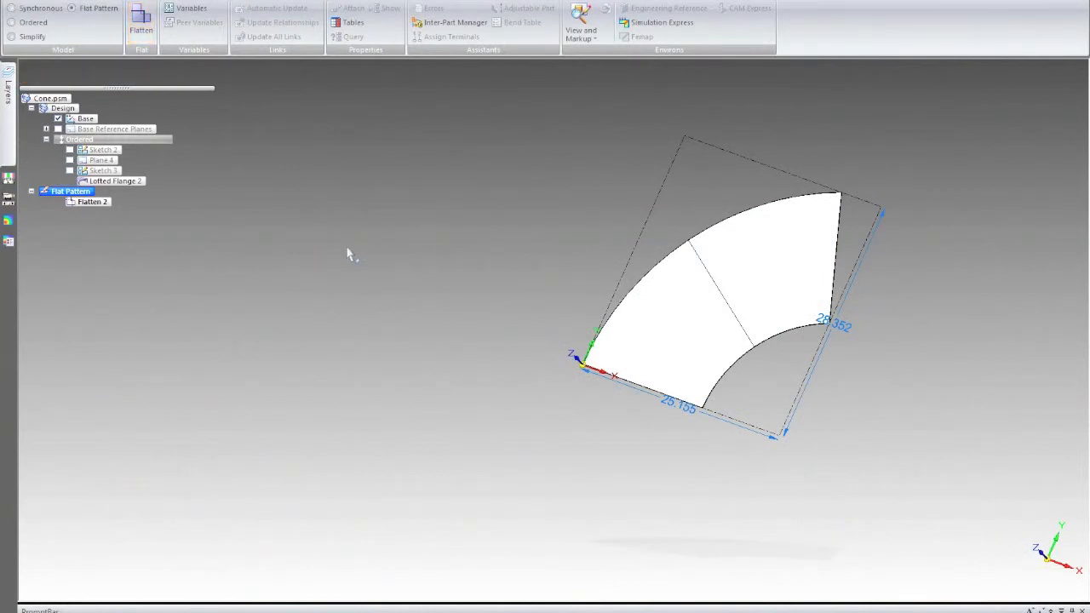
pyautogui.click(34, 20)
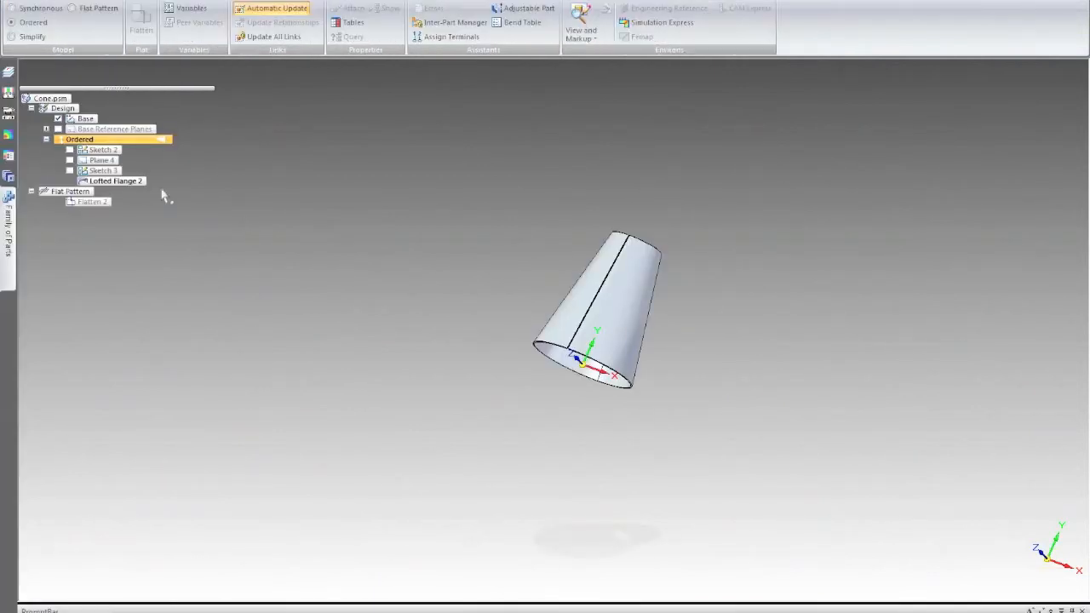
# Edit the lofted flange's bending method to use triangulation to develop each bend, and finish the feature
pyautogui.click(118, 180)
pyautogui.click(501, 316)
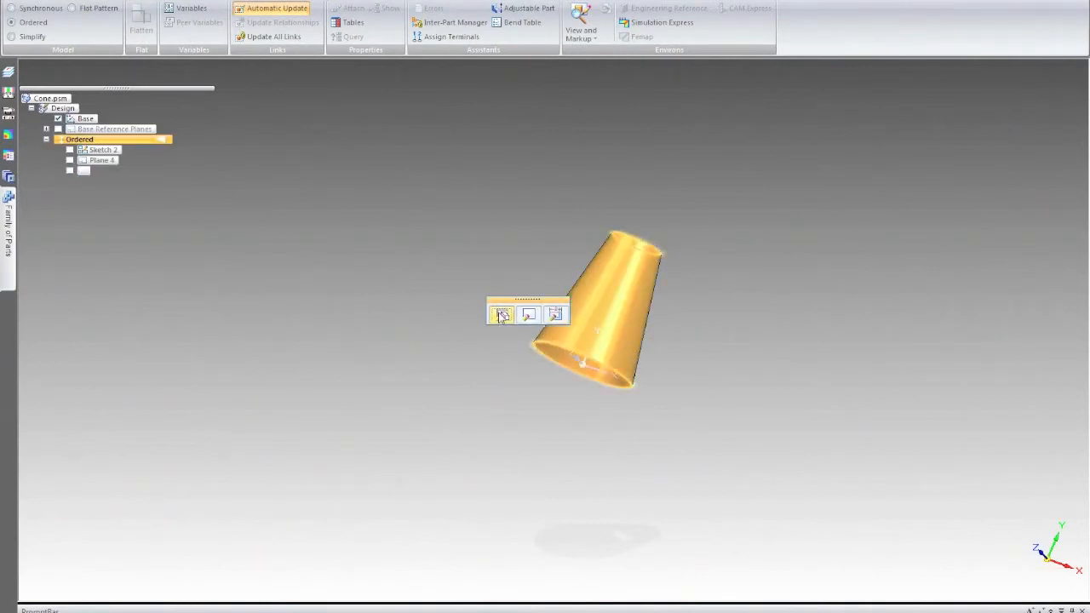
pyautogui.click(74, 75)
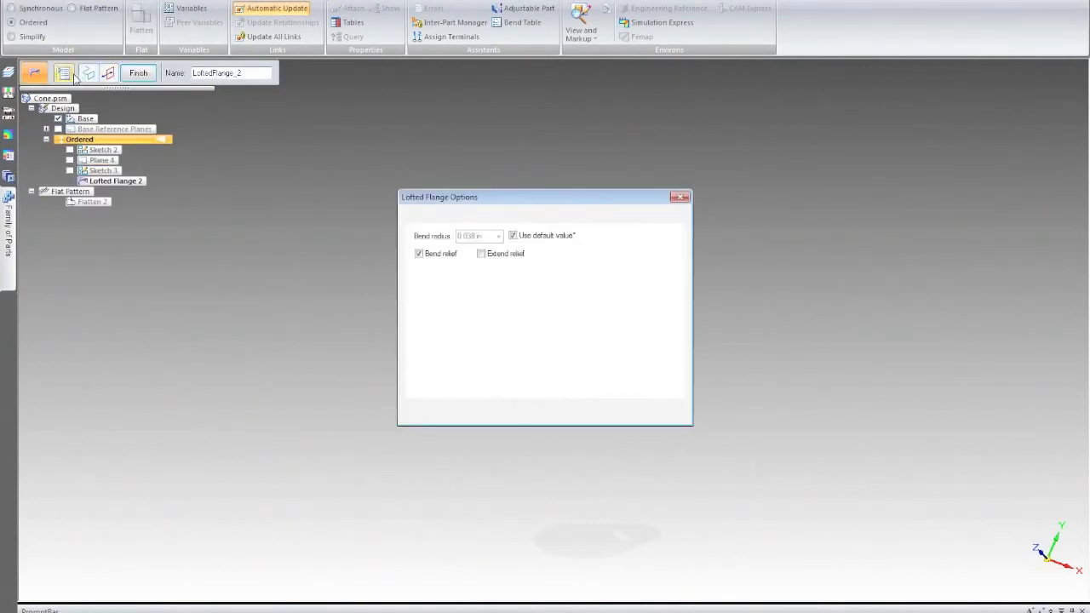
pyautogui.click(477, 219)
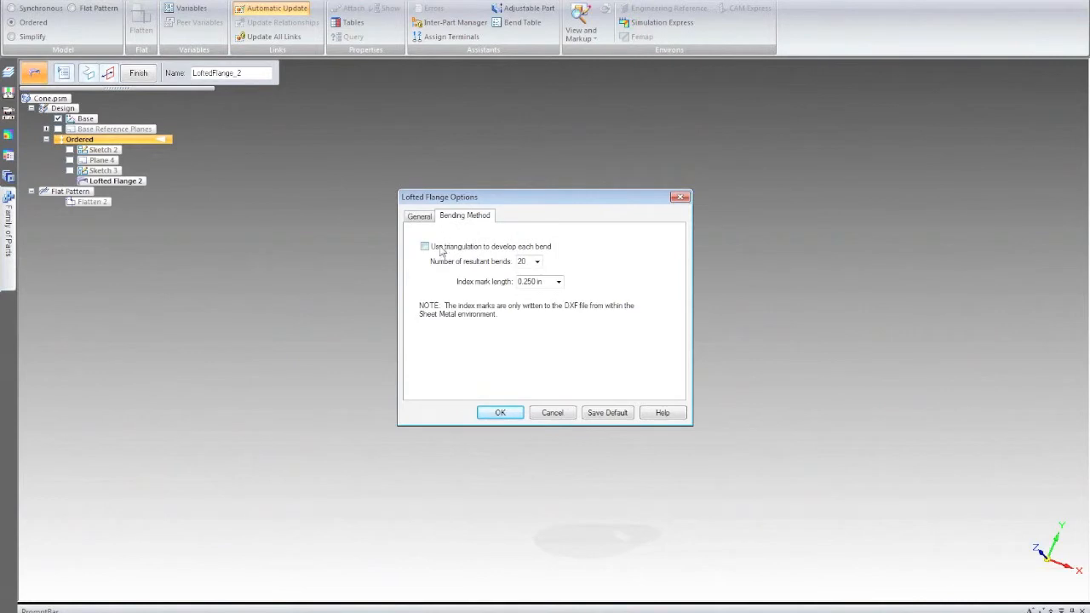
pyautogui.click(500, 413)
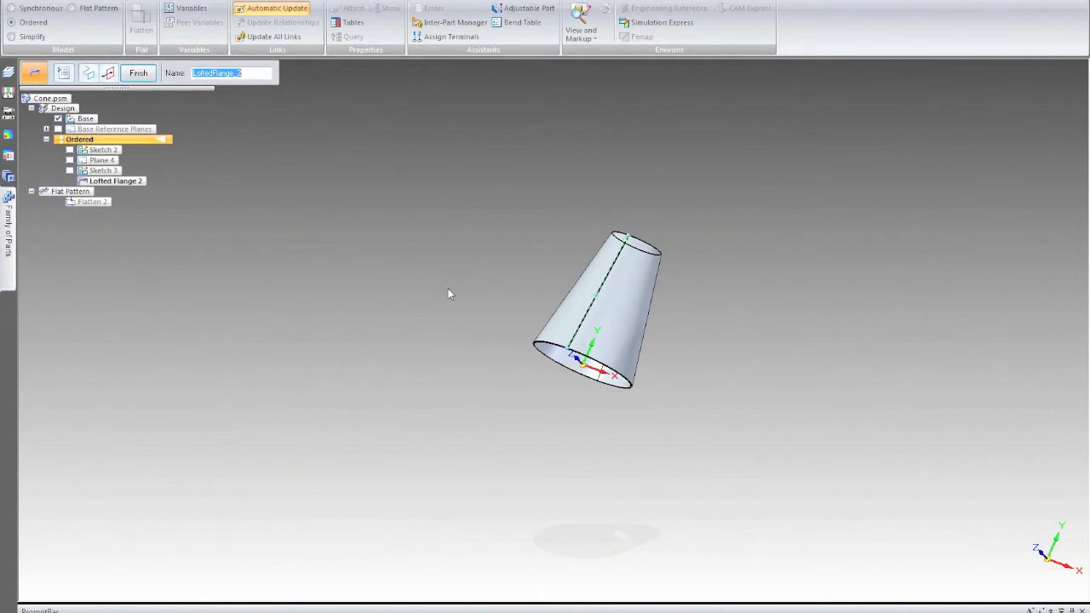
pyautogui.rightClick(496, 304)
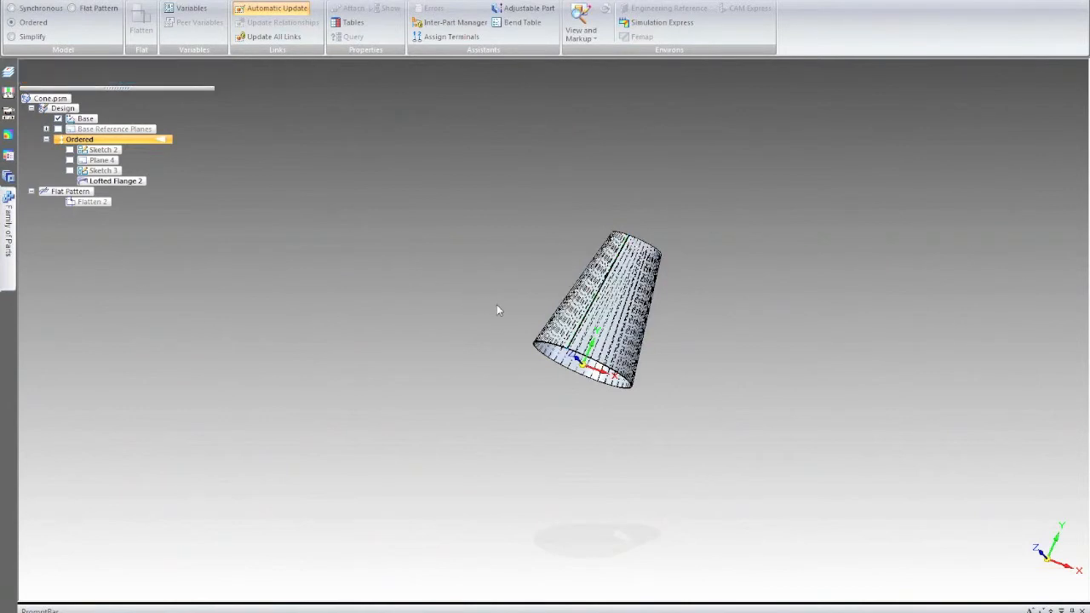
# Switch to the cone's flat pattern to update it and inspect its bend lines, then return to the ordered model
pyautogui.moveTo(520, 284); pyautogui.dragTo(496, 236, button='middle')
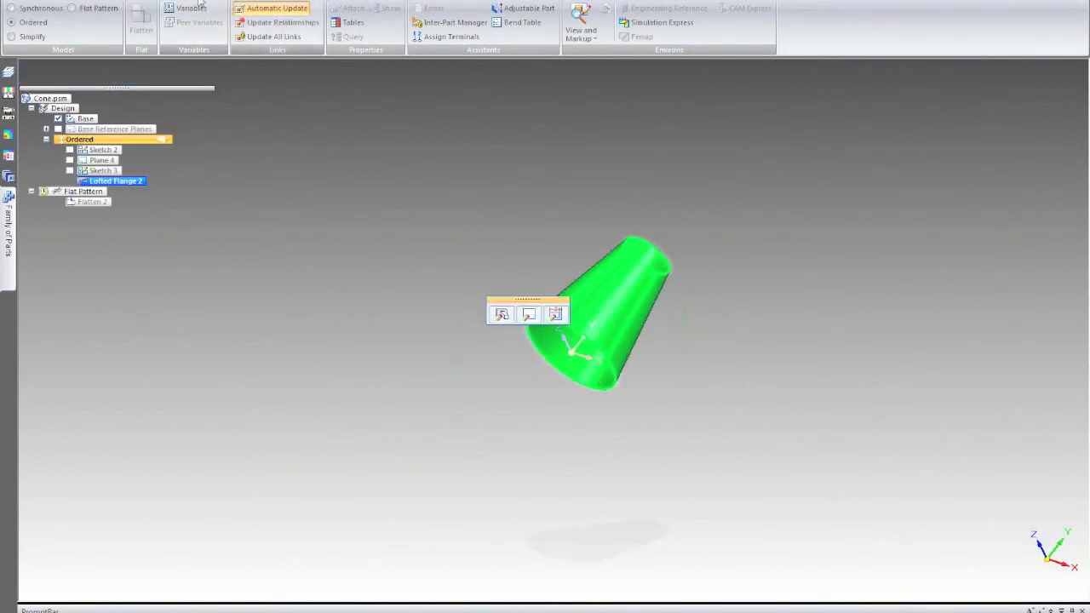
pyautogui.click(74, 8)
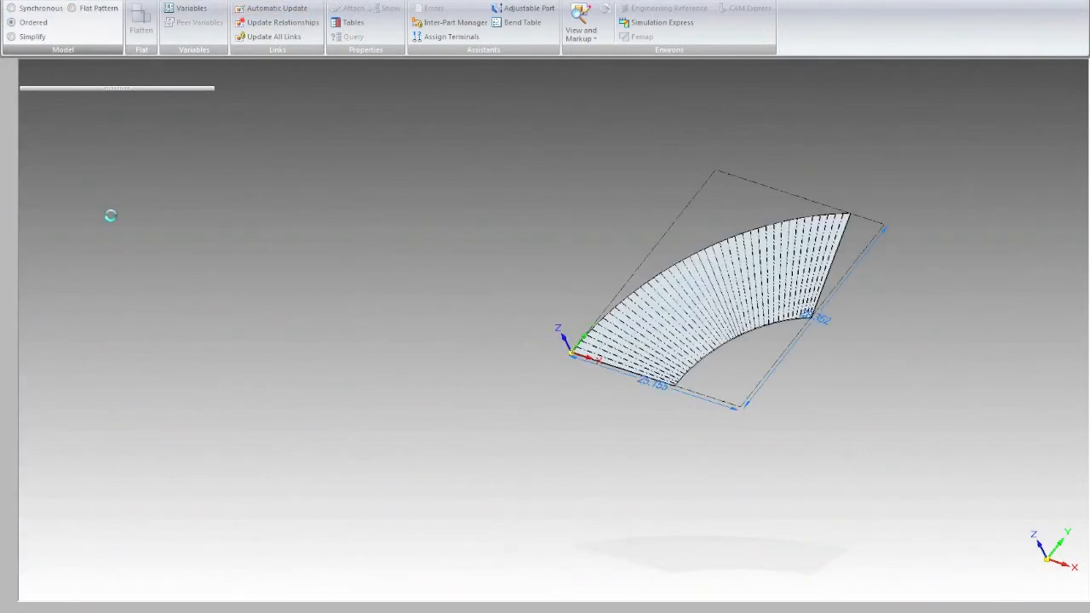
pyautogui.scroll(1, 732, 328)
pyautogui.moveTo(799, 270); pyautogui.dragTo(857, 391, button='middle')
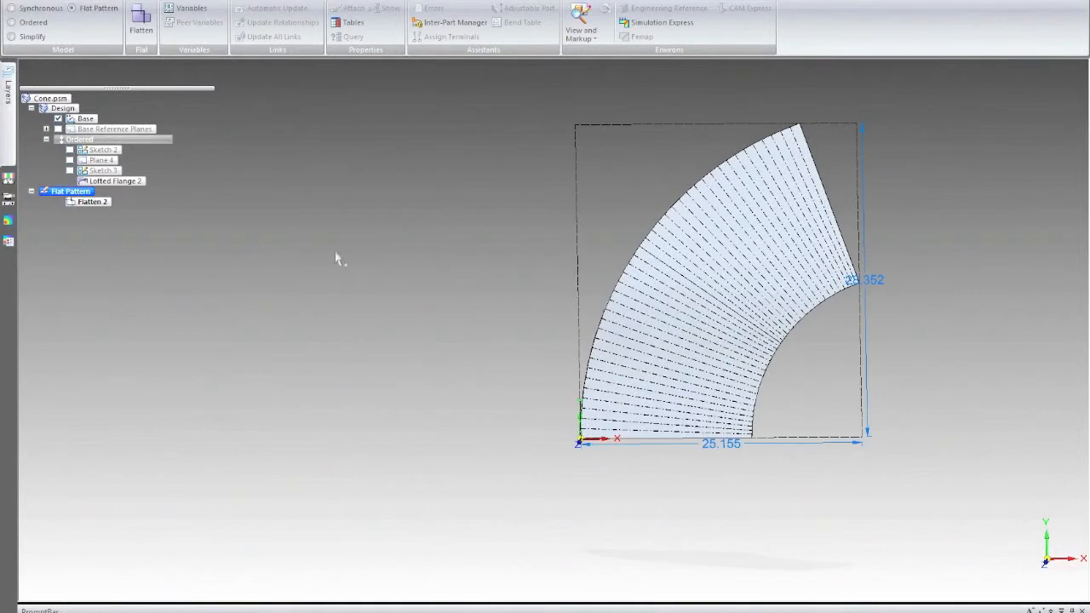
pyautogui.click(32, 22)
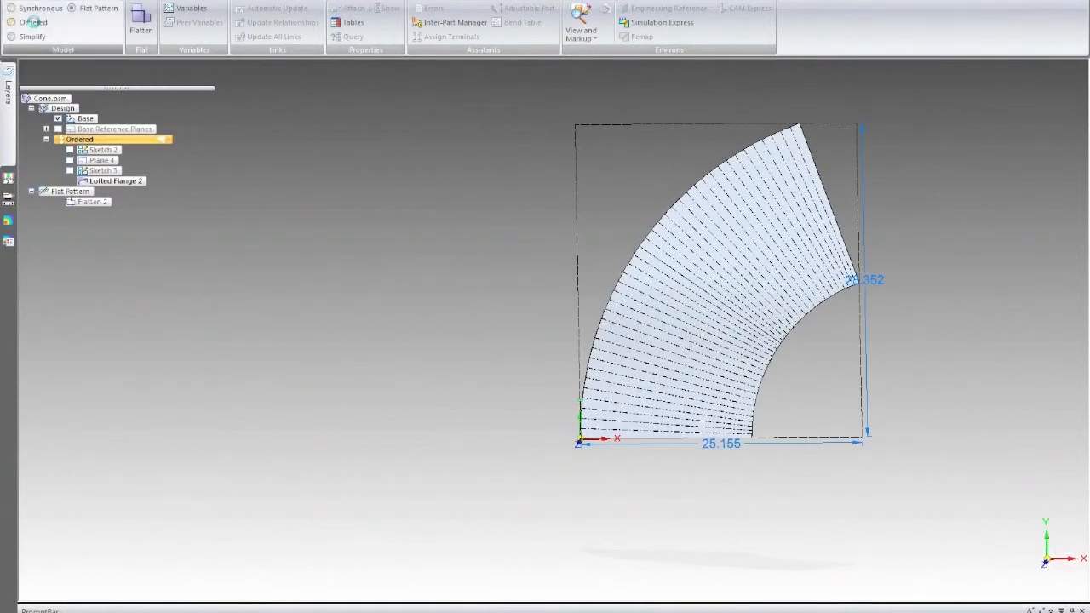
# Display the dimensions of Sketch 2 and set the radius of the cone's larger base circle to 10 in
pyautogui.click(104, 151)
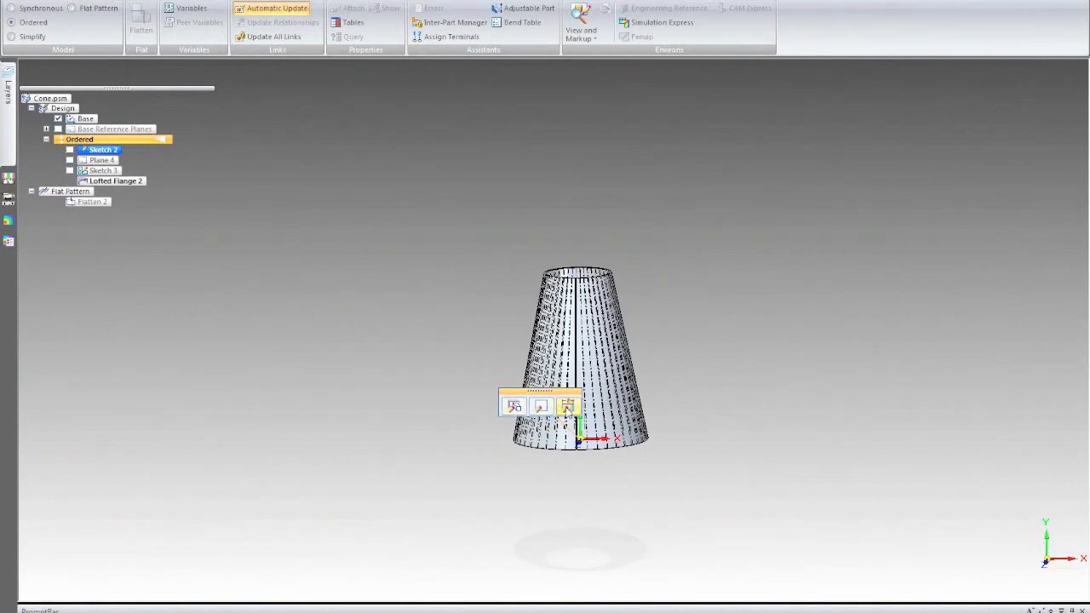
pyautogui.click(636, 310)
pyautogui.moveTo(698, 333)
pyautogui.mouseDown(button='middle')
pyautogui.moveTo(710, 295)
pyautogui.moveTo(705, 100)
pyautogui.moveTo(626, 109)
pyautogui.mouseUp(button='middle')
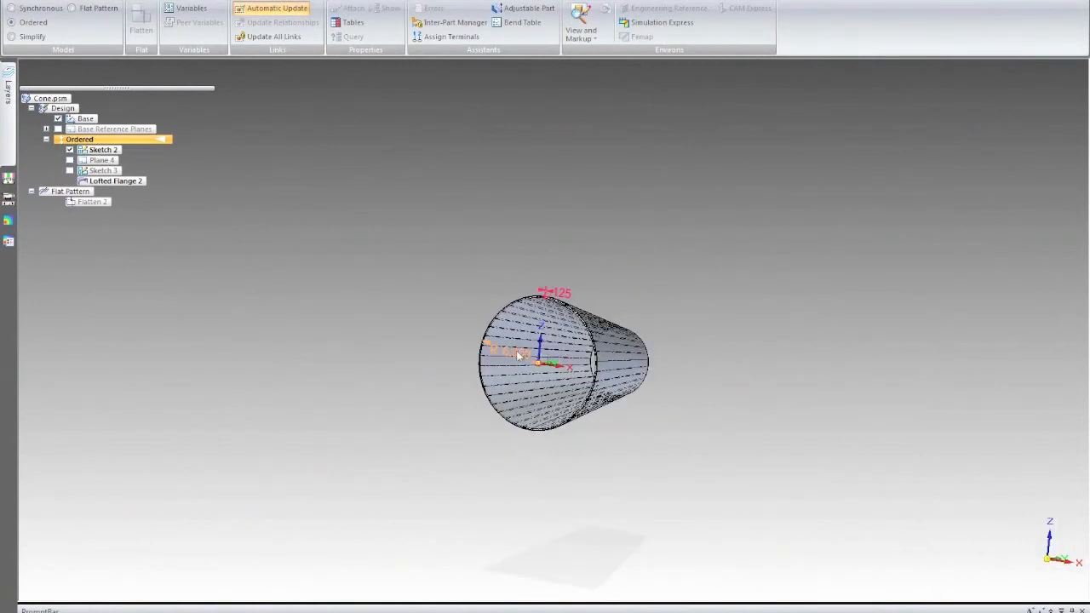
pyautogui.click(518, 356)
pyautogui.write('10')
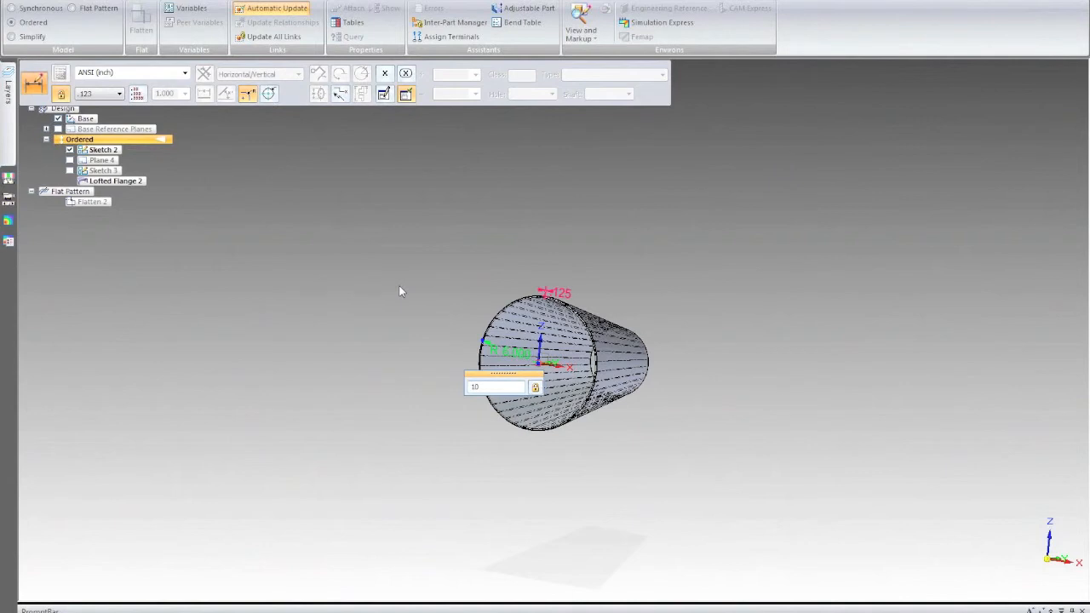
pyautogui.press('Return')
pyautogui.moveTo(295, 338)
pyautogui.mouseDown(button='middle')
pyautogui.moveTo(272, 378)
pyautogui.moveTo(236, 391)
pyautogui.moveTo(292, 312)
pyautogui.mouseUp(button='middle')
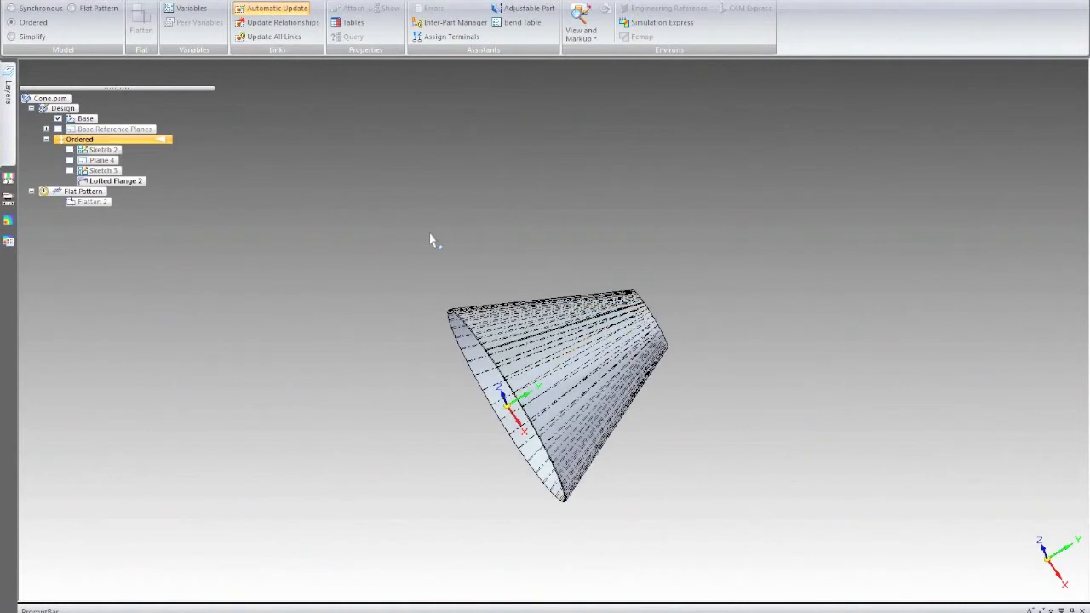
pyautogui.moveTo(367, 328); pyautogui.dragTo(602, 176, button='middle')
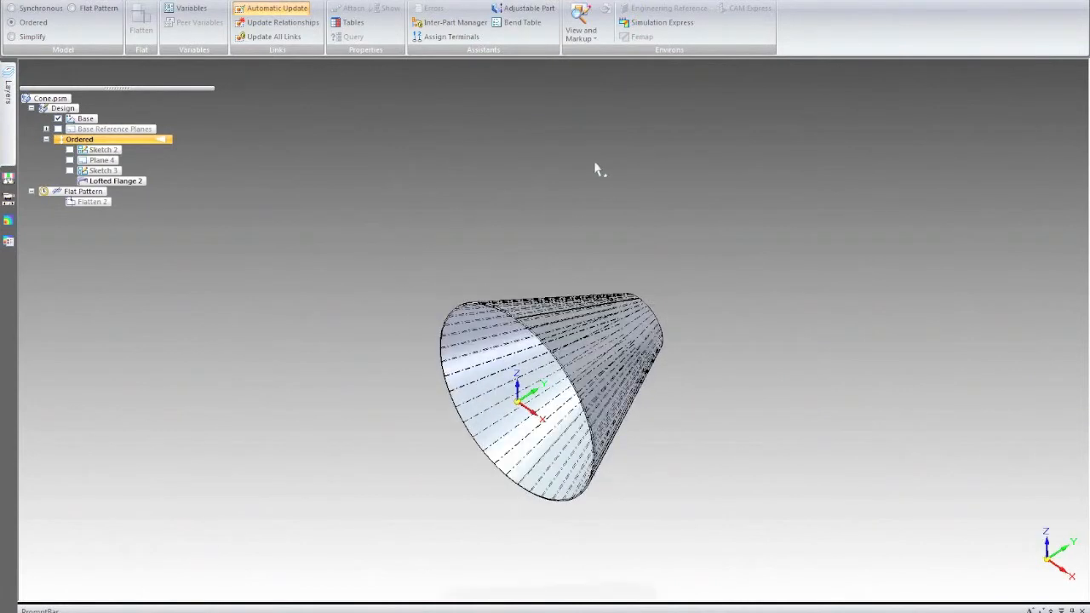